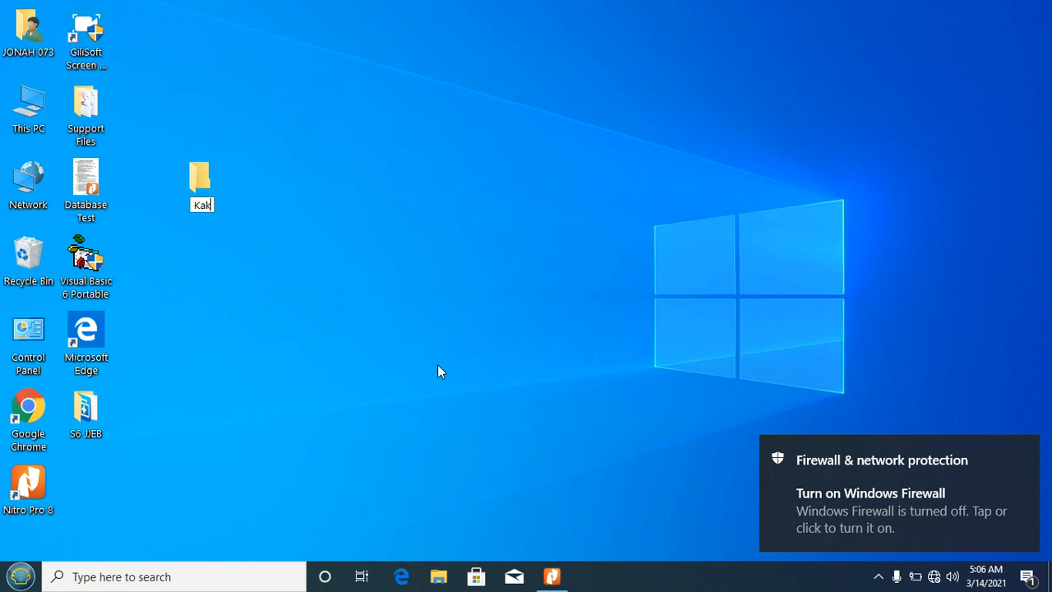
Step: Name the new desktop folder with the student's full name, then open the folder
type("Benard")
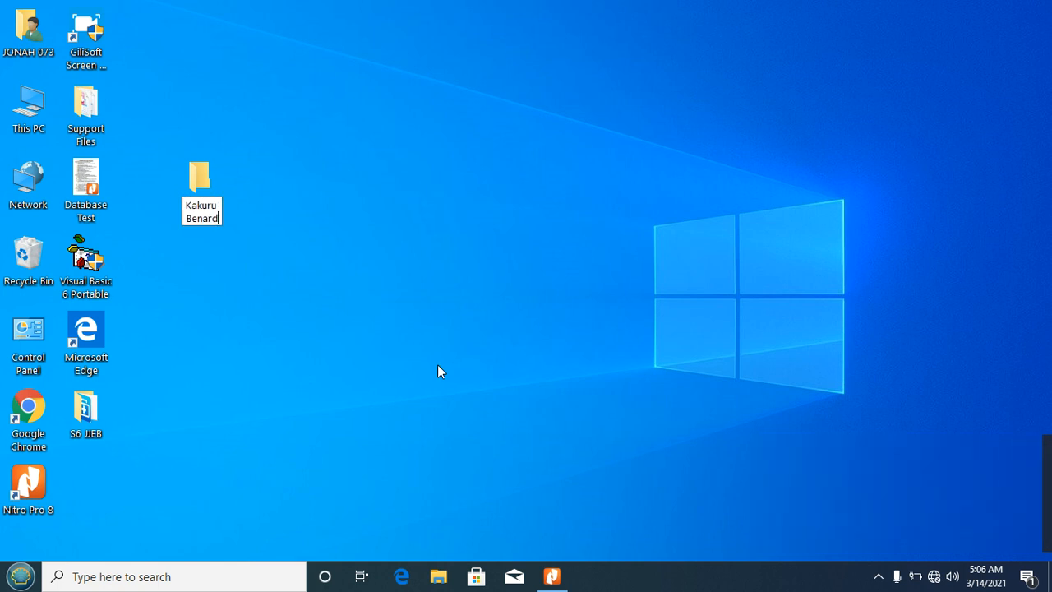
key("Return")
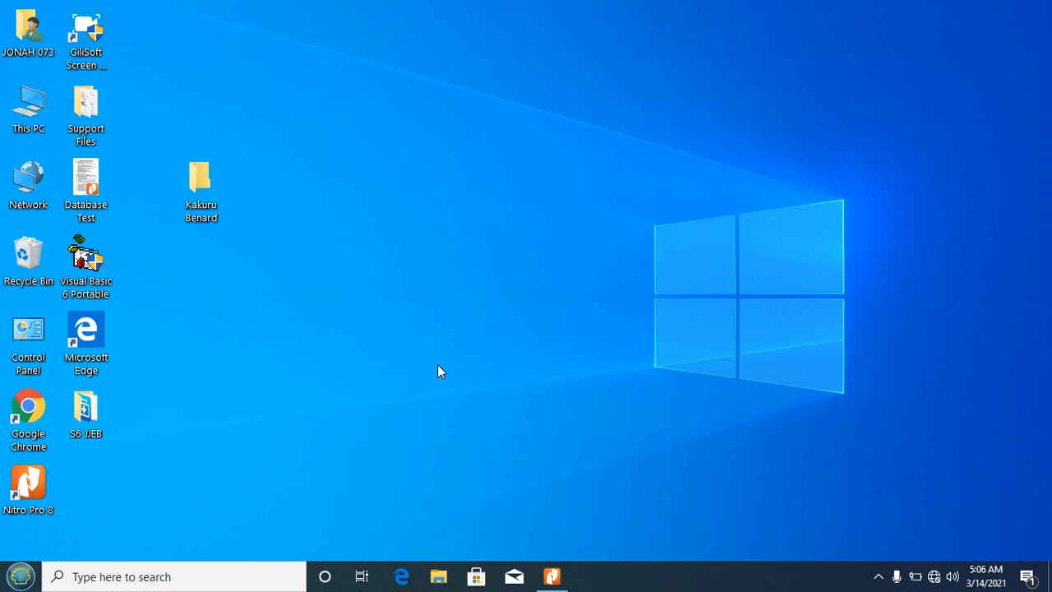
key("Return")
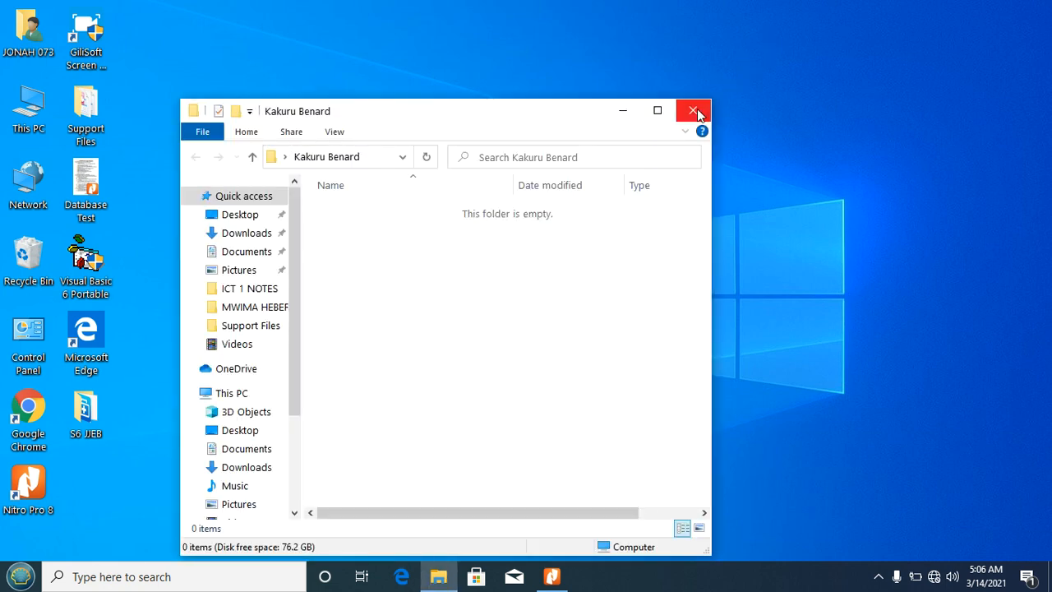
Step: Open the Analysis Access database inside the desktop's Support Files folder
left_click(76, 123)
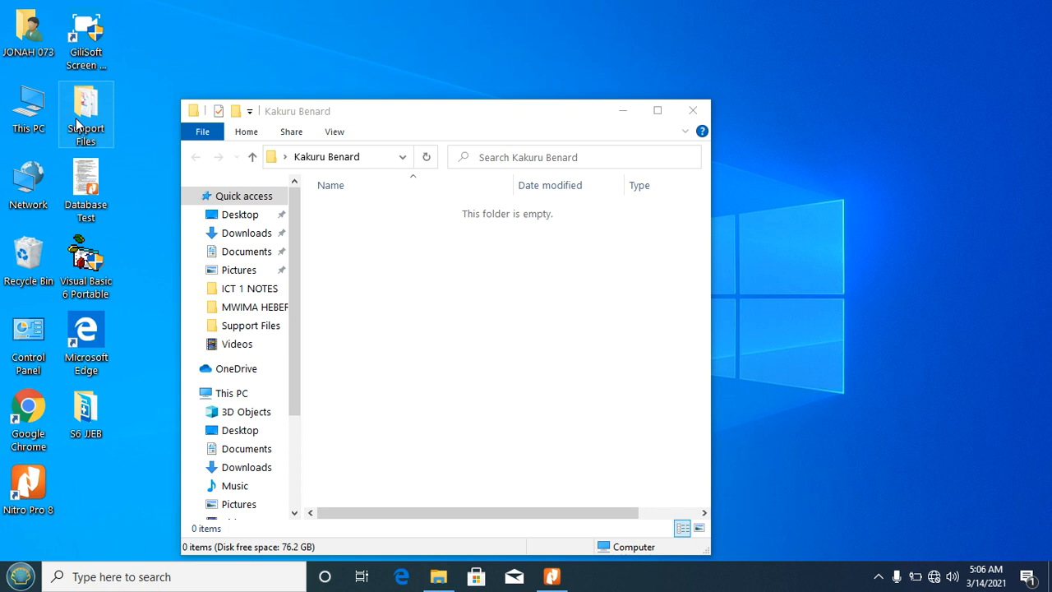
double_click(77, 123)
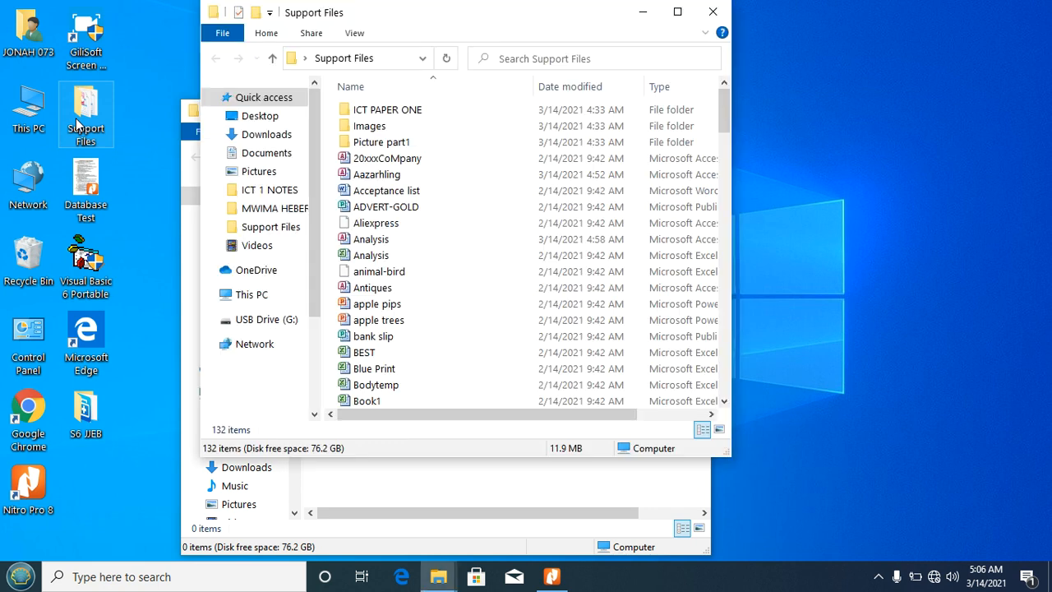
double_click(349, 239)
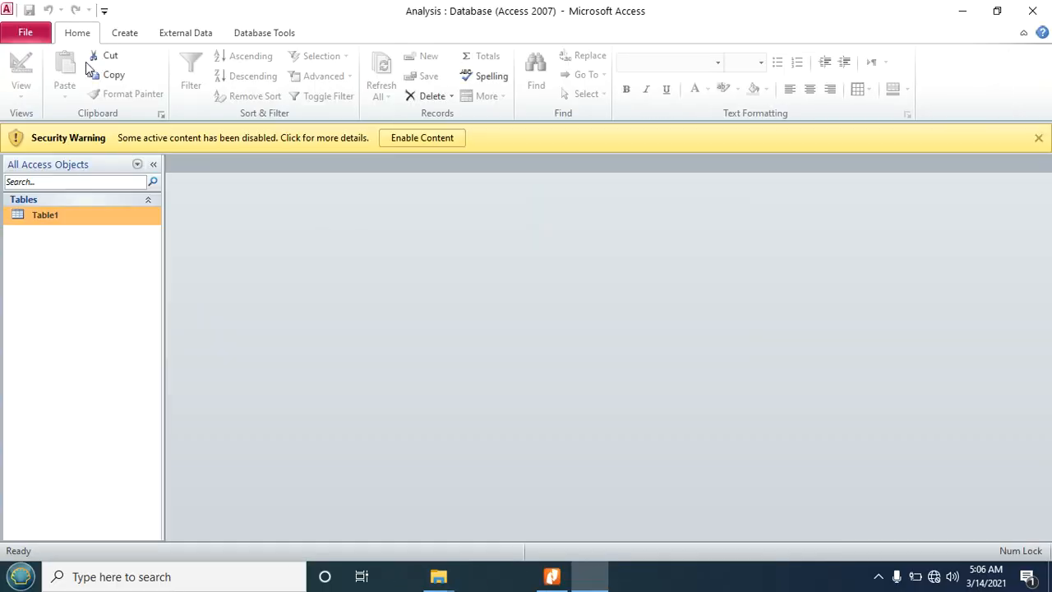
Step: Save a copy of the database as AAZARHLING in the personal desktop folder, then close Access
left_click(33, 41)
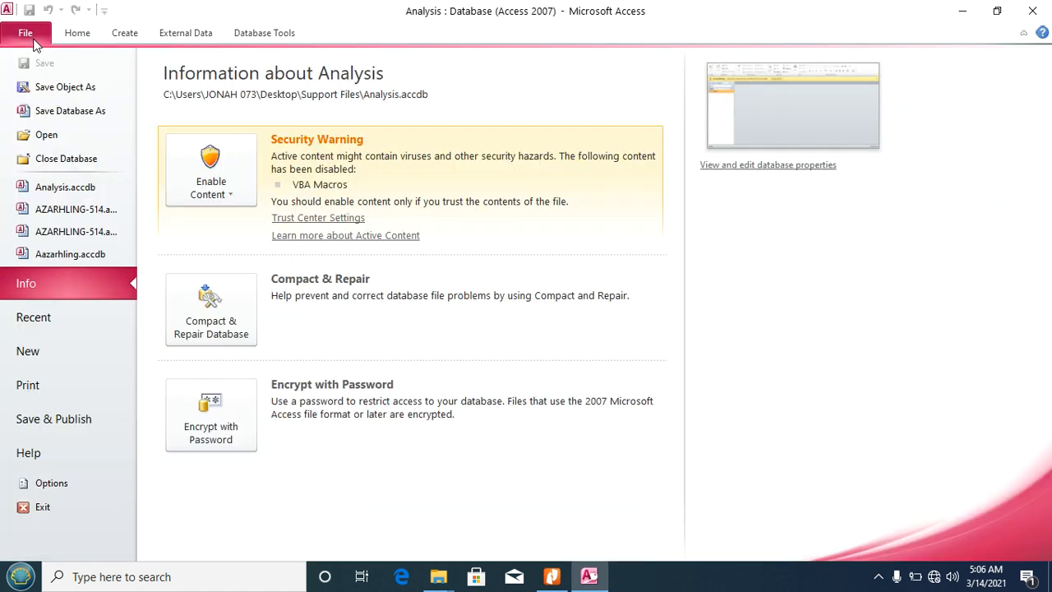
left_click(68, 111)
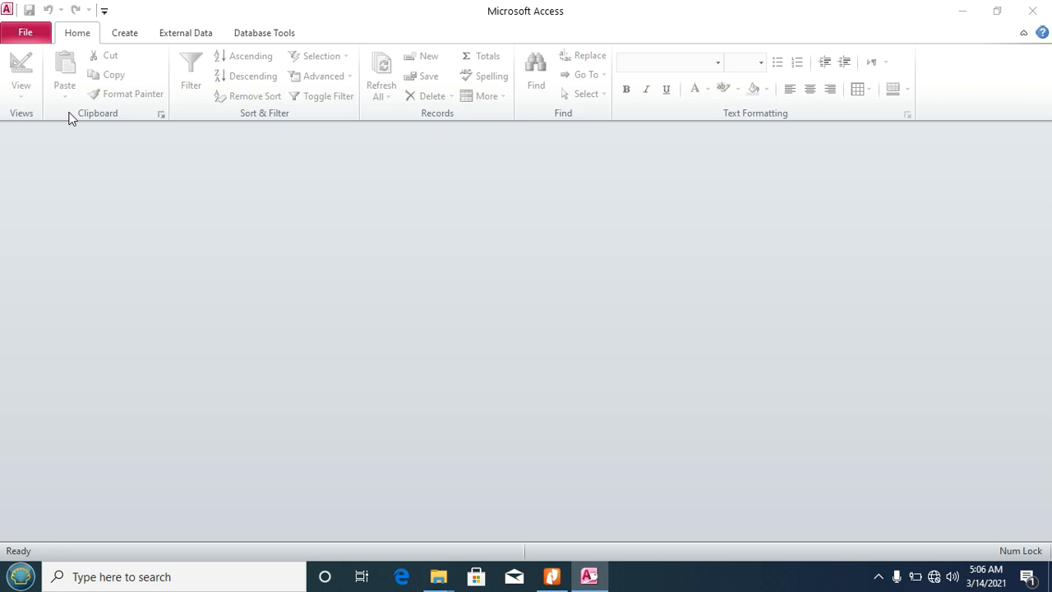
left_click(72, 140)
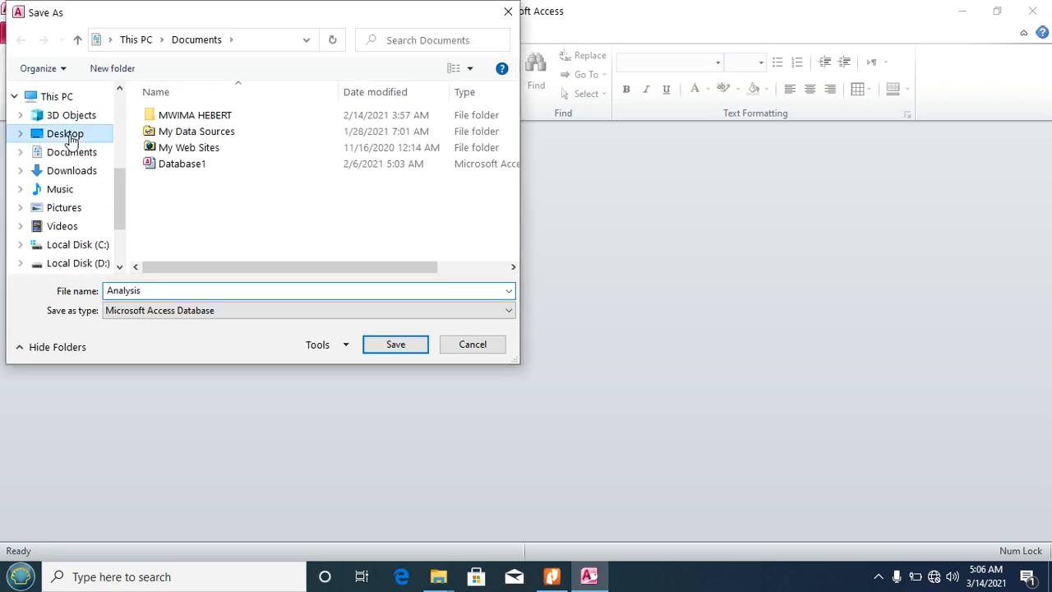
left_click(188, 119)
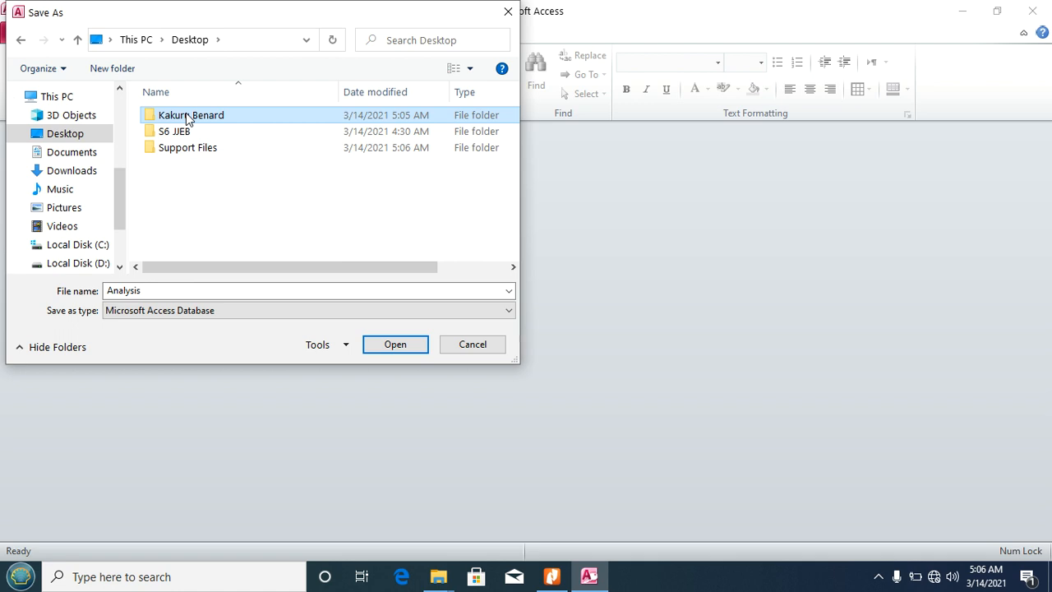
double_click(187, 116)
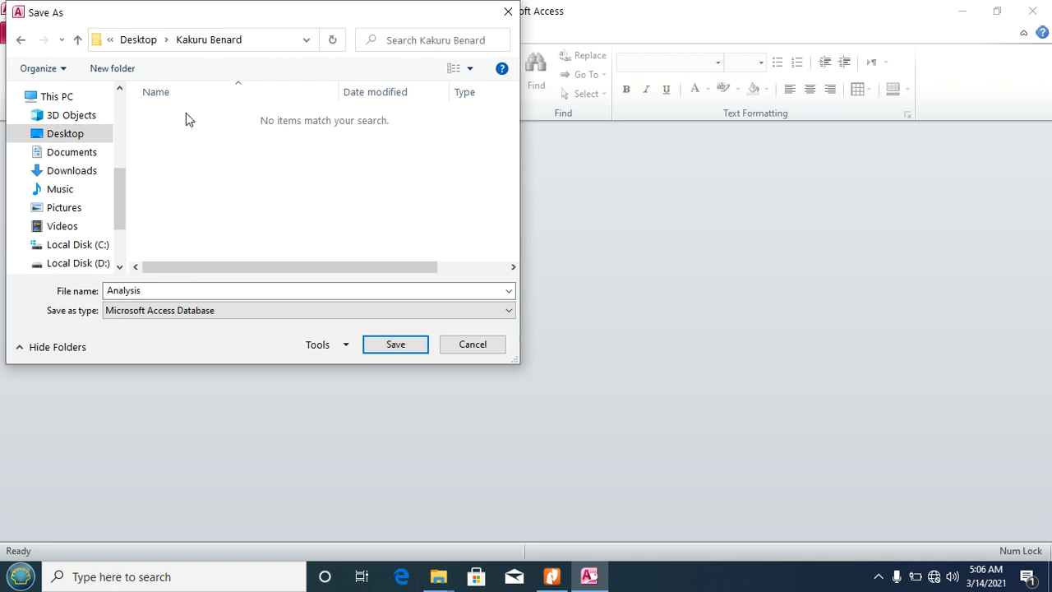
double_click(154, 291)
type("AAZARHLING-514")
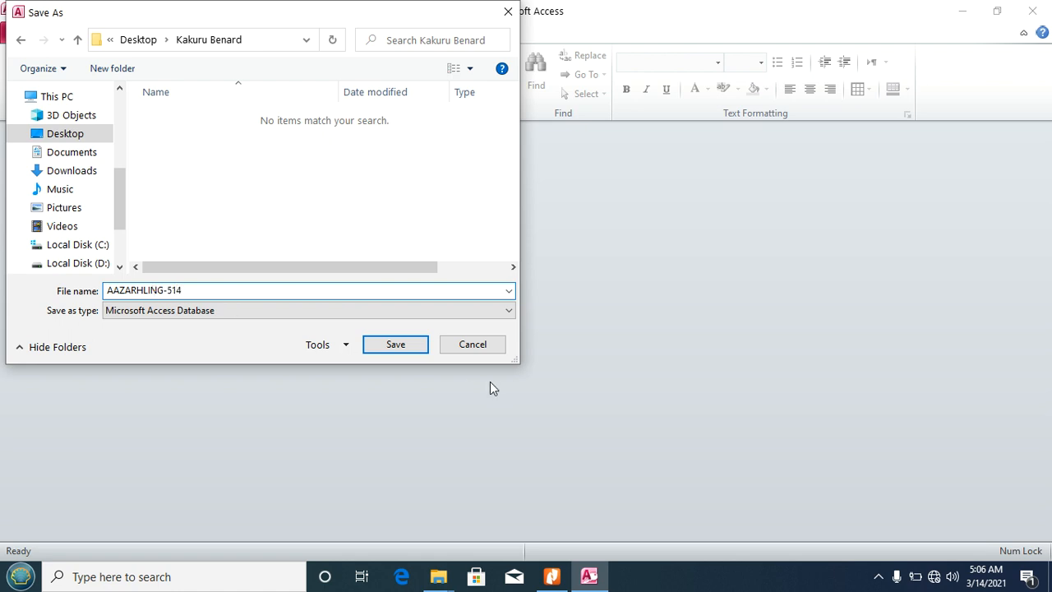
left_click(396, 345)
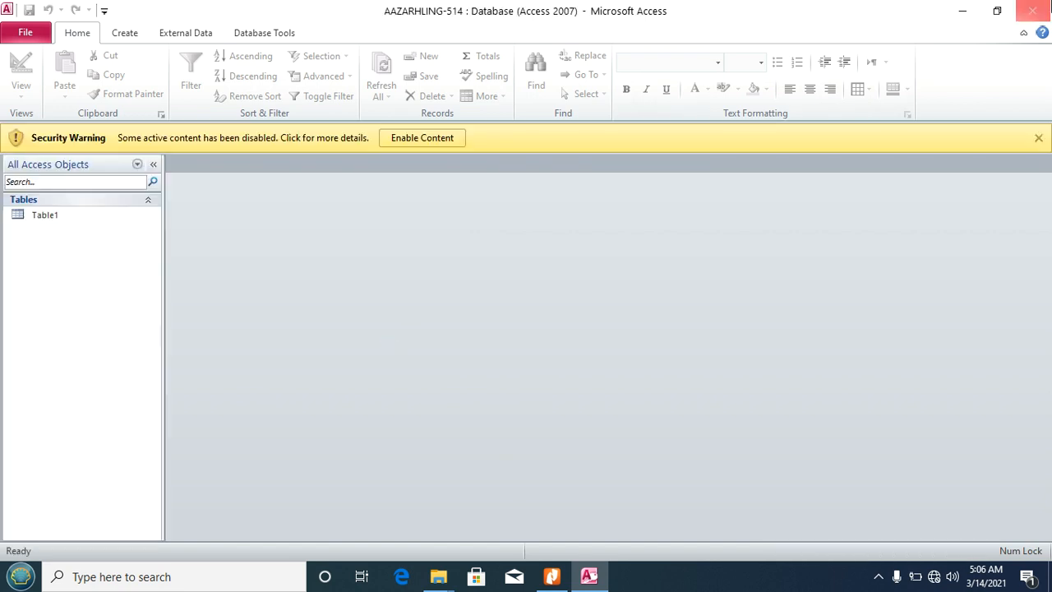
left_click(1033, 11)
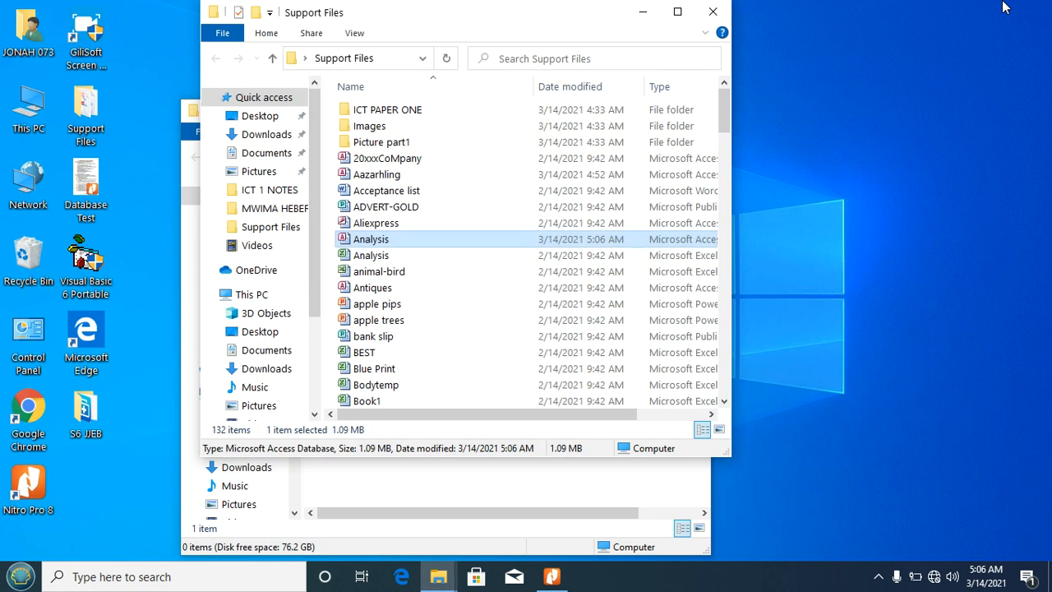
Step: Close the Explorer windows and launch the saved AAZARHLING database from the personal folder
left_click(713, 12)
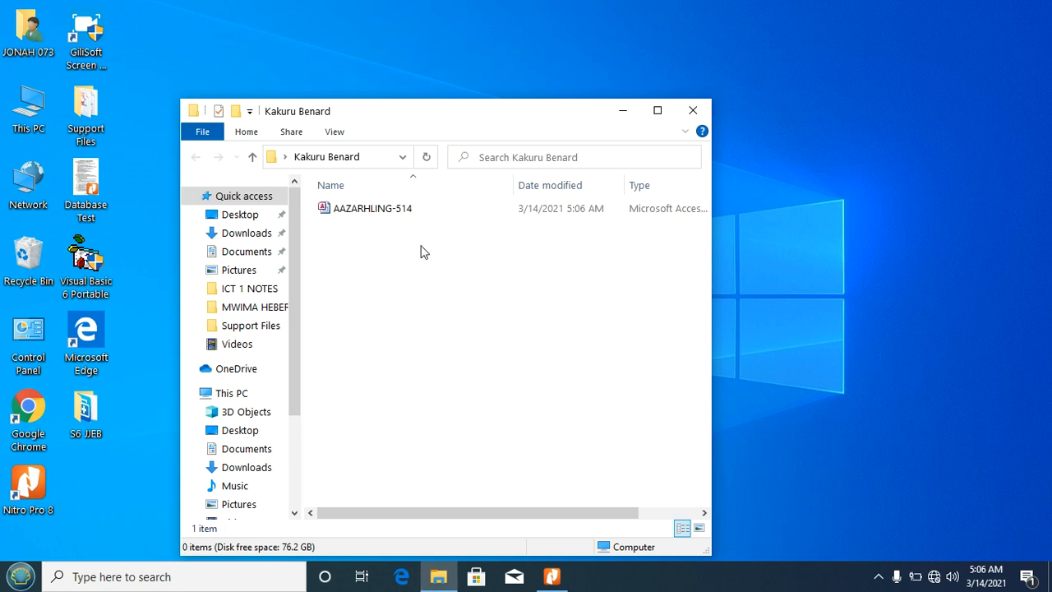
left_click(695, 111)
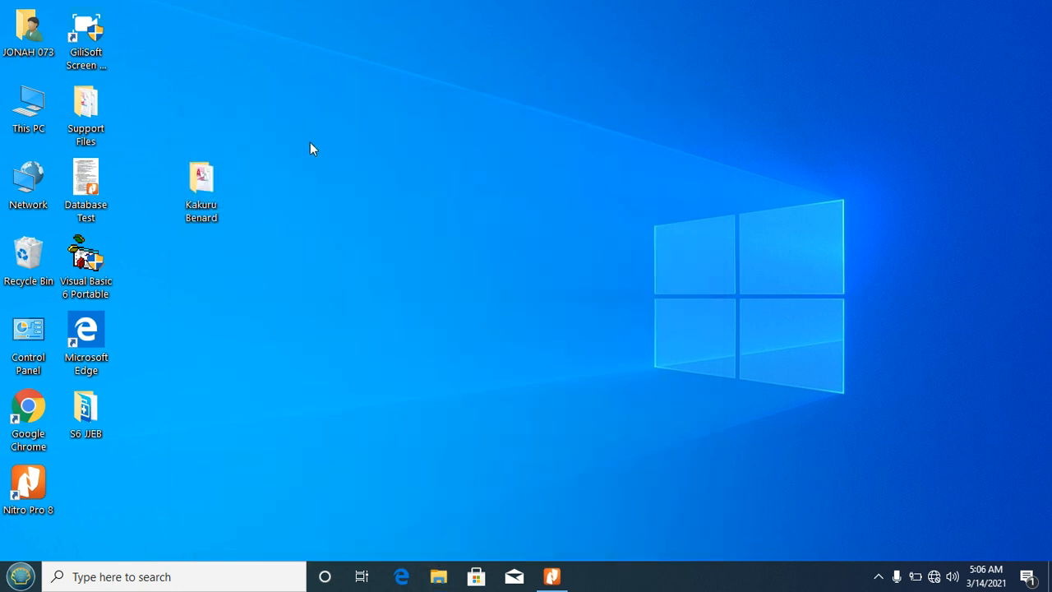
double_click(207, 184)
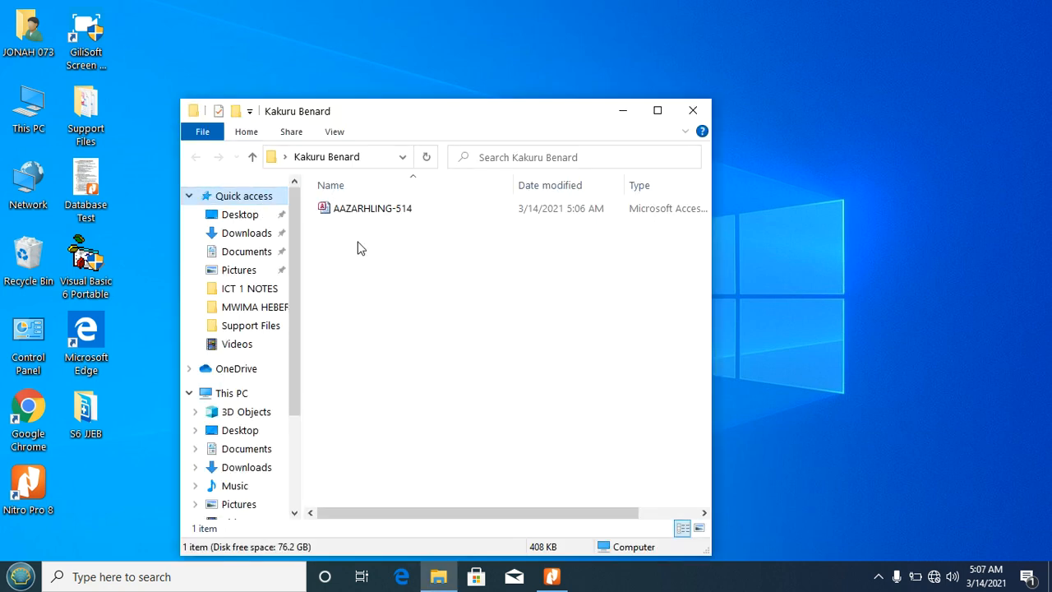
left_click(334, 215)
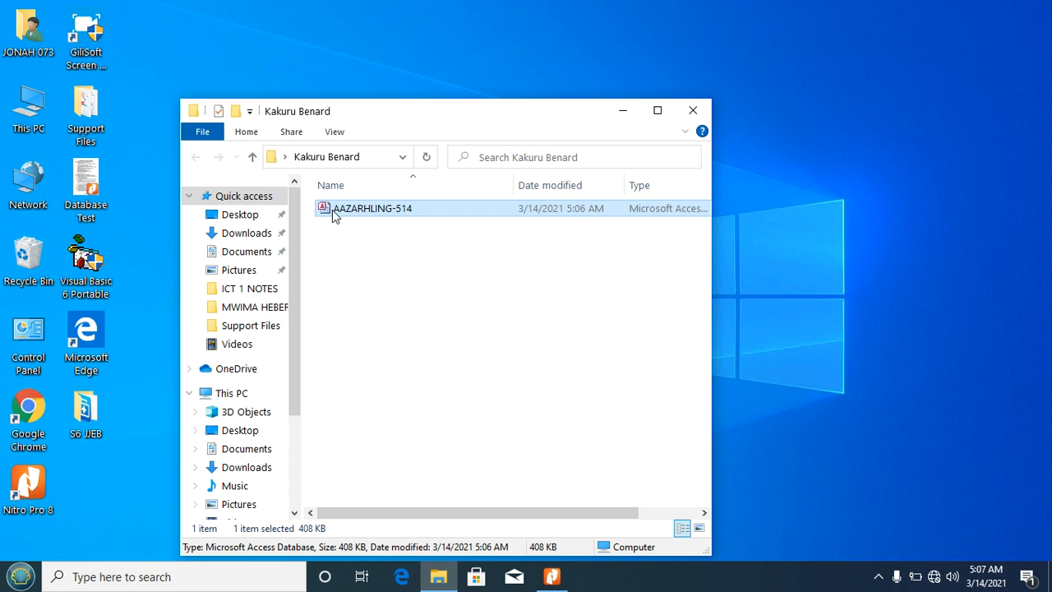
double_click(332, 210)
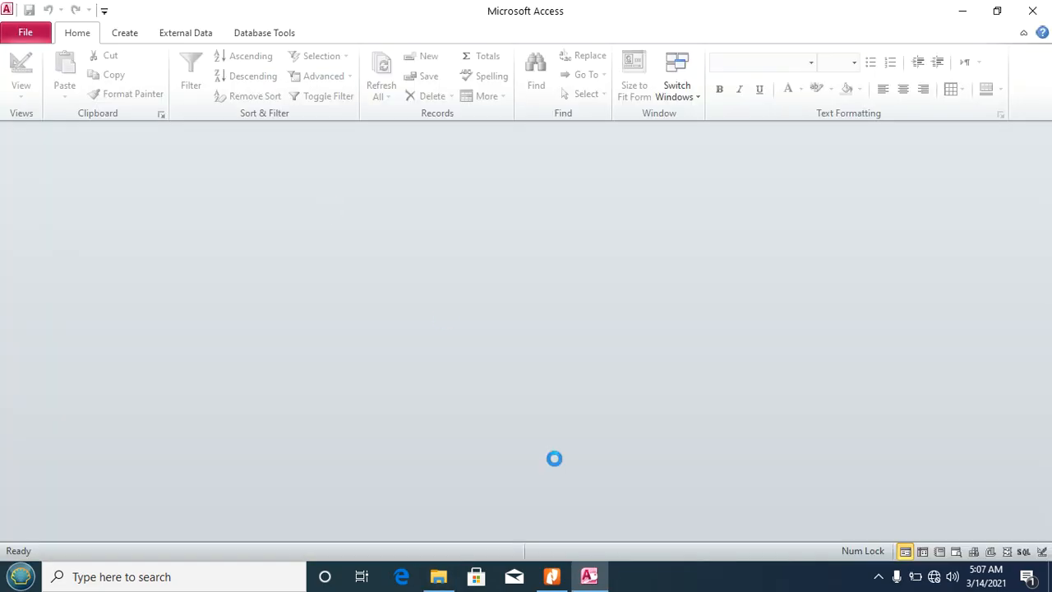
left_click(551, 576)
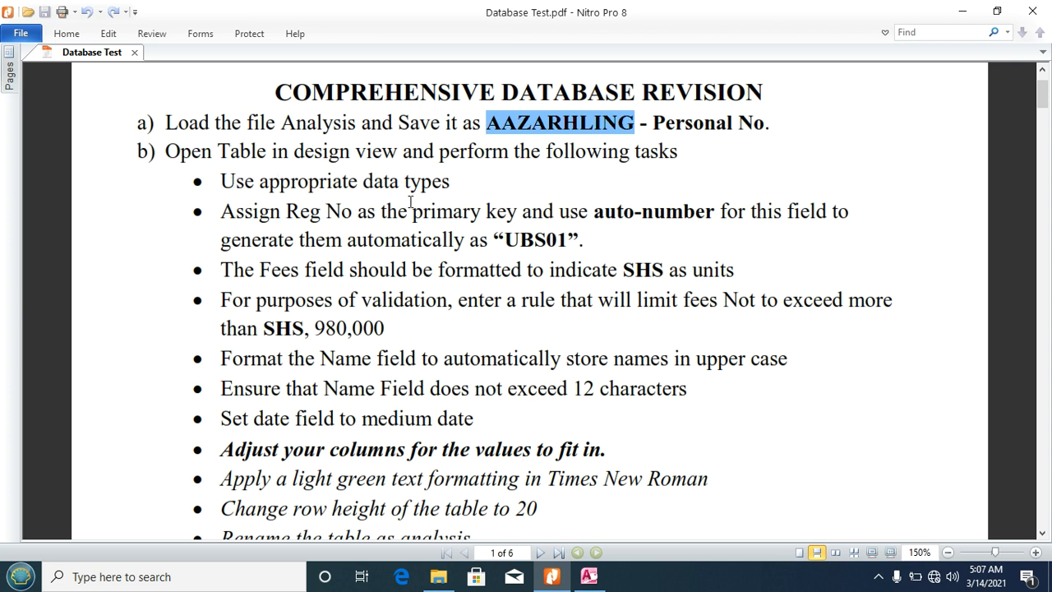
left_click(589, 577)
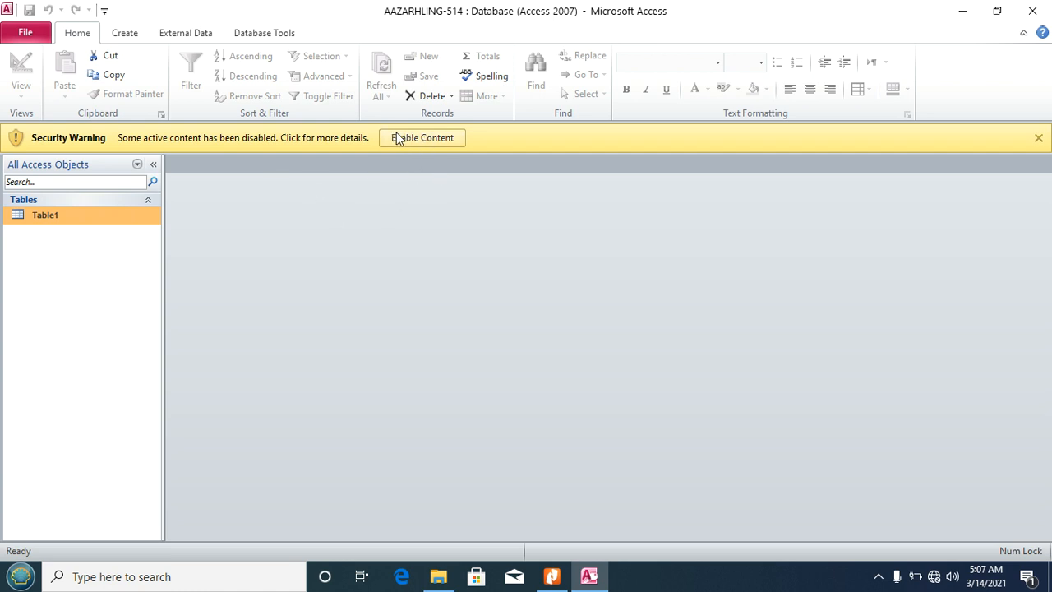
Step: Enable the database content and open Table1 in Design View
left_click(415, 141)
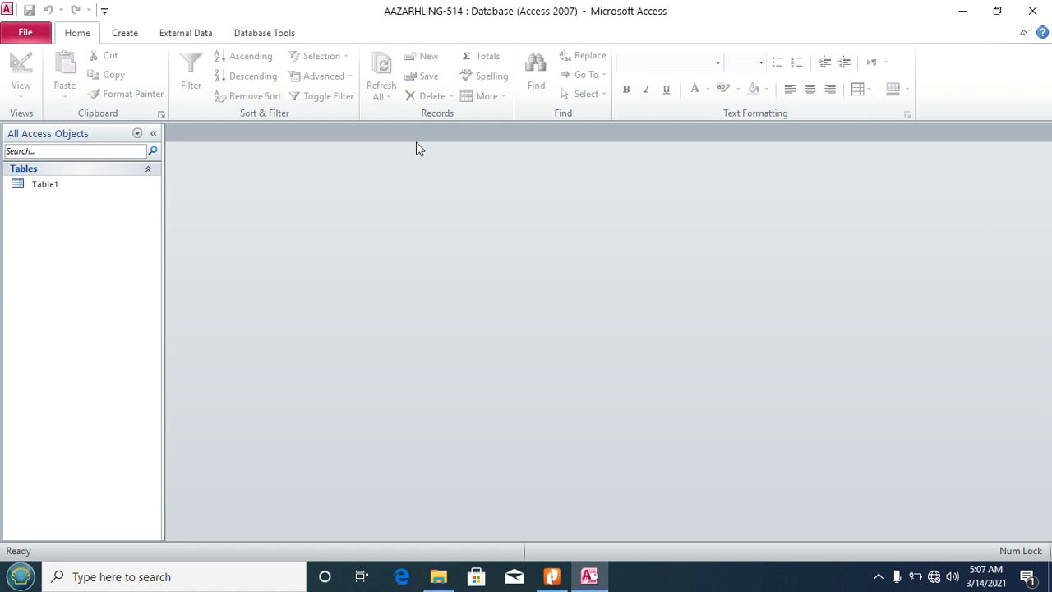
left_click(37, 189)
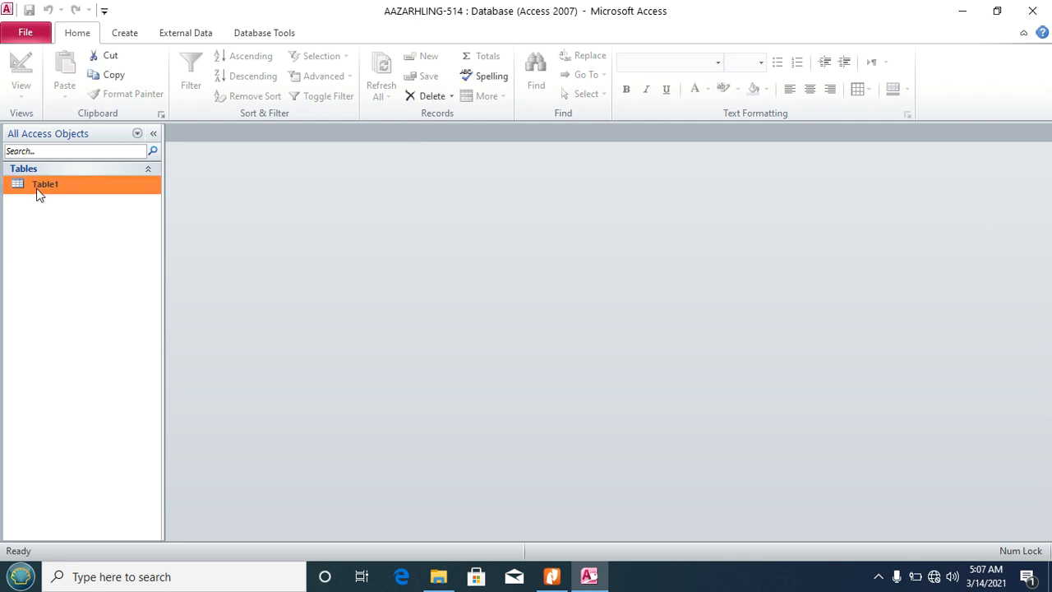
double_click(37, 191)
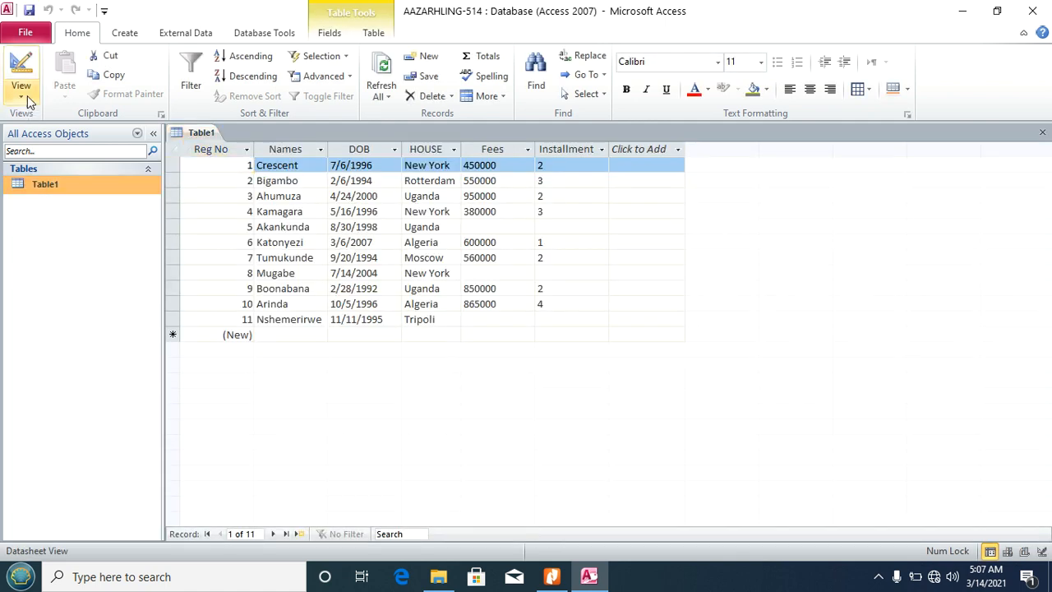
left_click(21, 96)
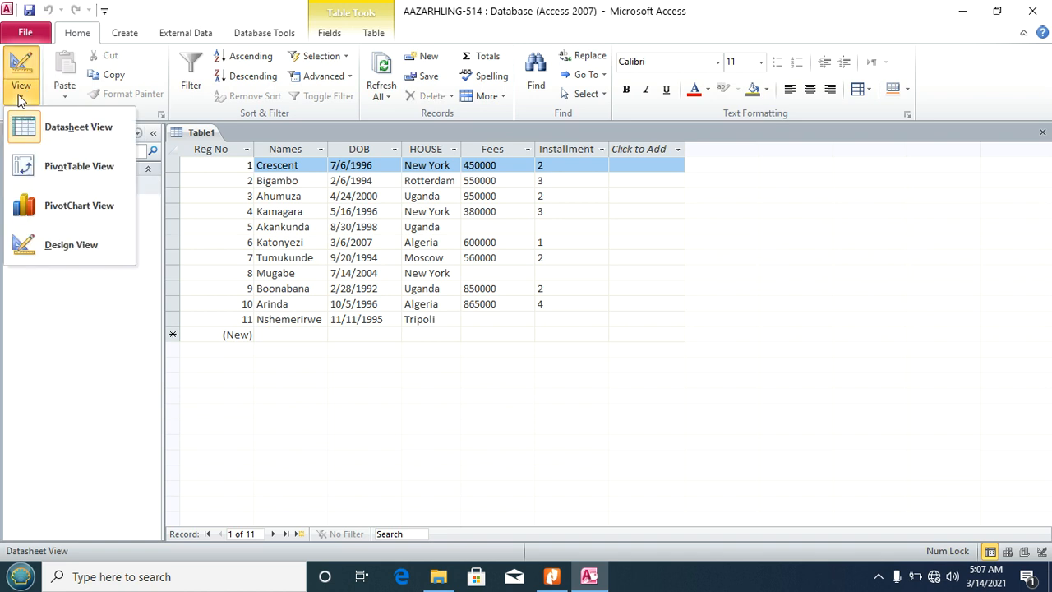
left_click(65, 259)
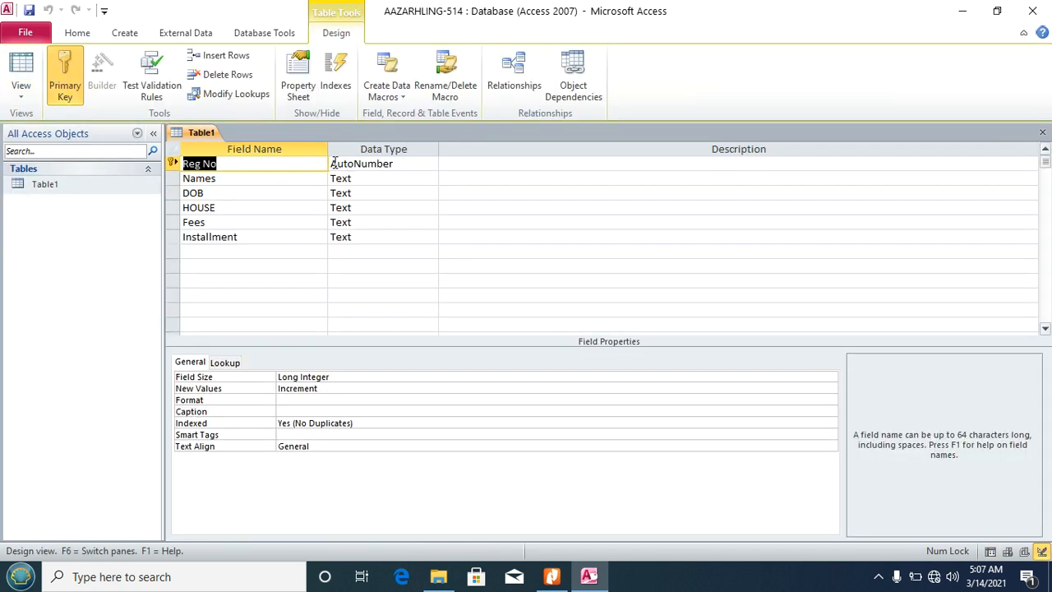
Step: Change the Installment and Fees fields to the Number data type
left_click(380, 237)
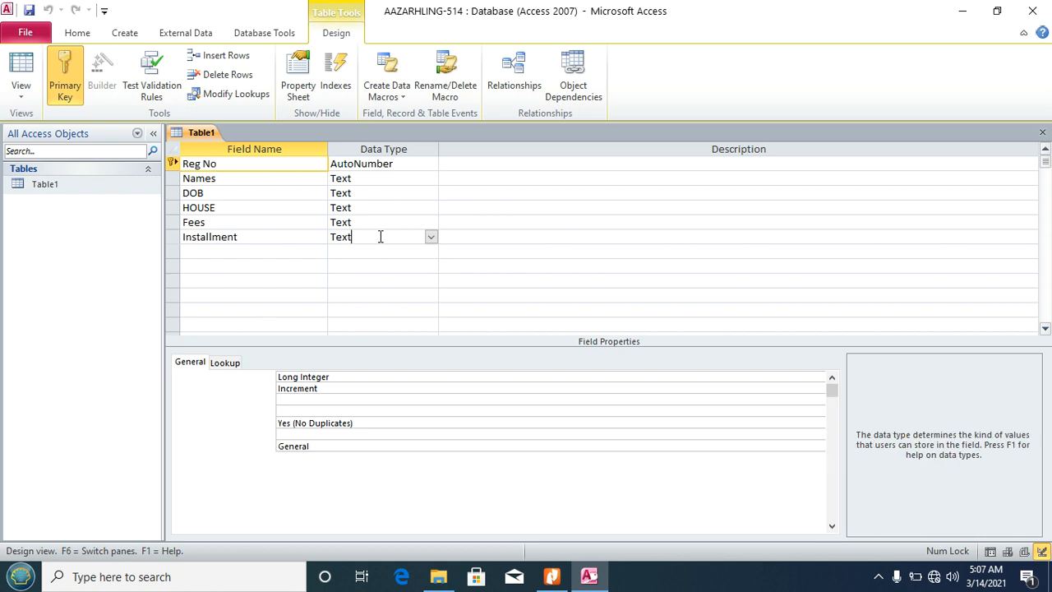
left_click(431, 238)
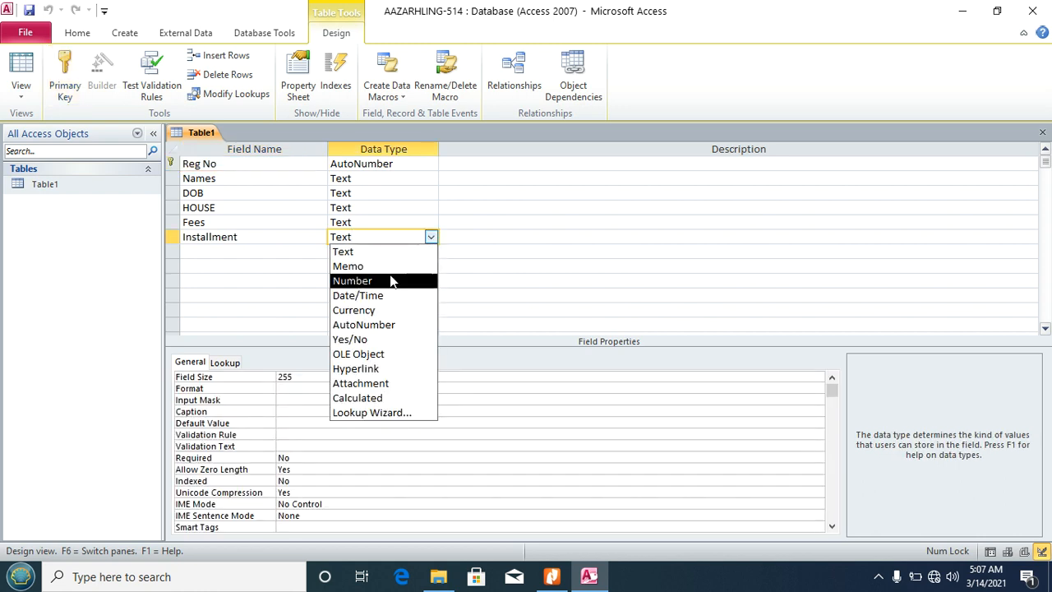
left_click(390, 281)
left_click(413, 222)
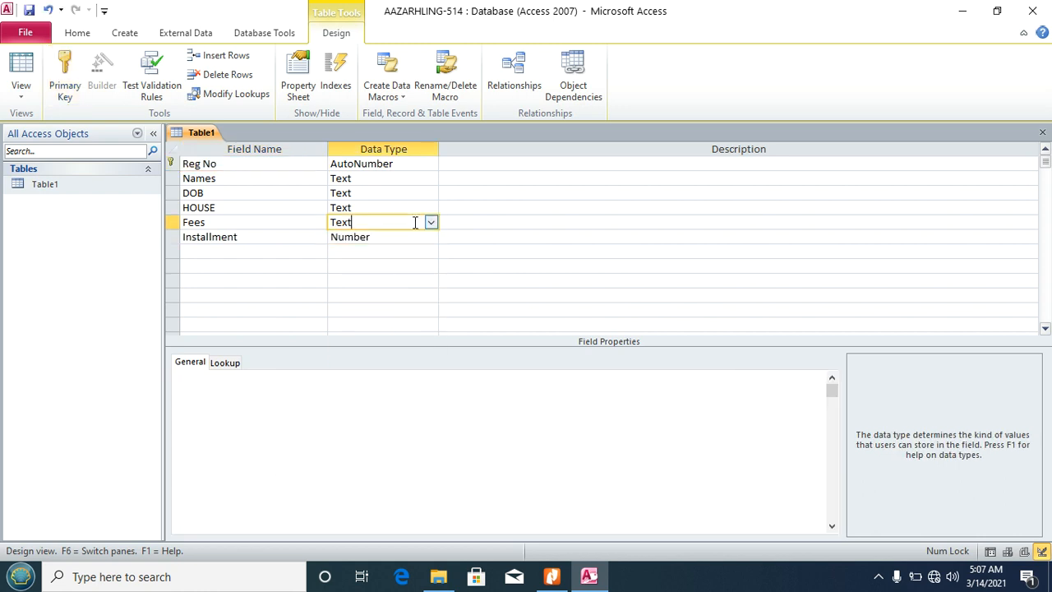
left_click(430, 222)
left_click(406, 267)
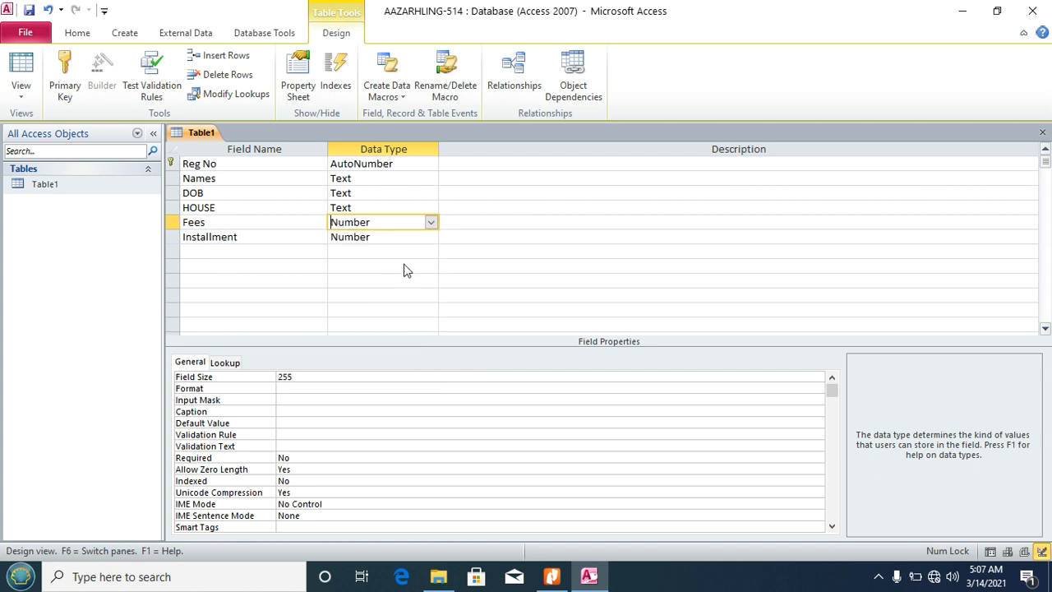
Step: Change the DOB field's data type from Text to Date/Time
left_click(415, 193)
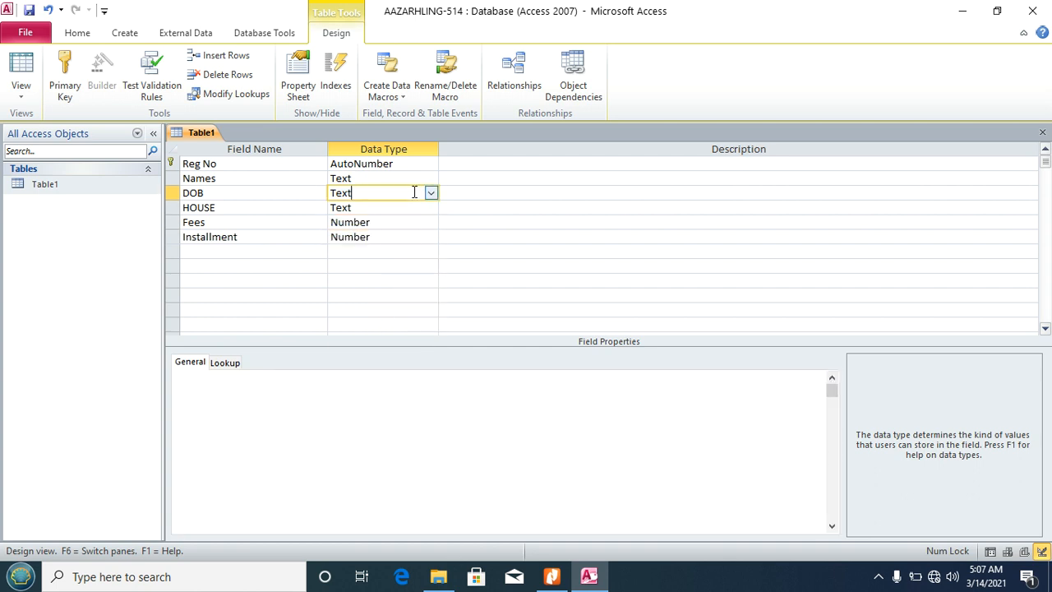
left_click(430, 192)
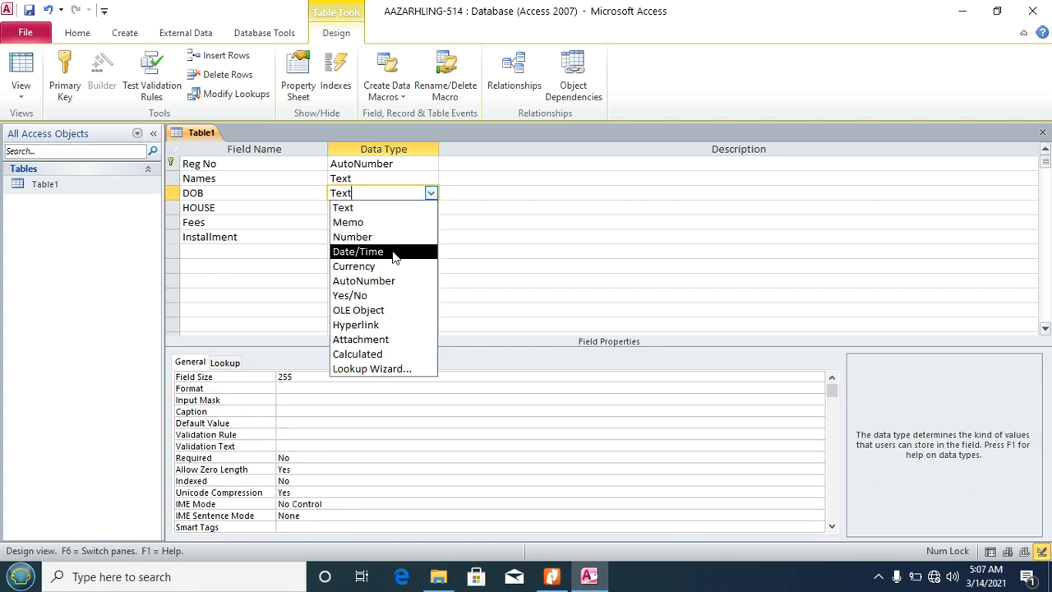
left_click(394, 254)
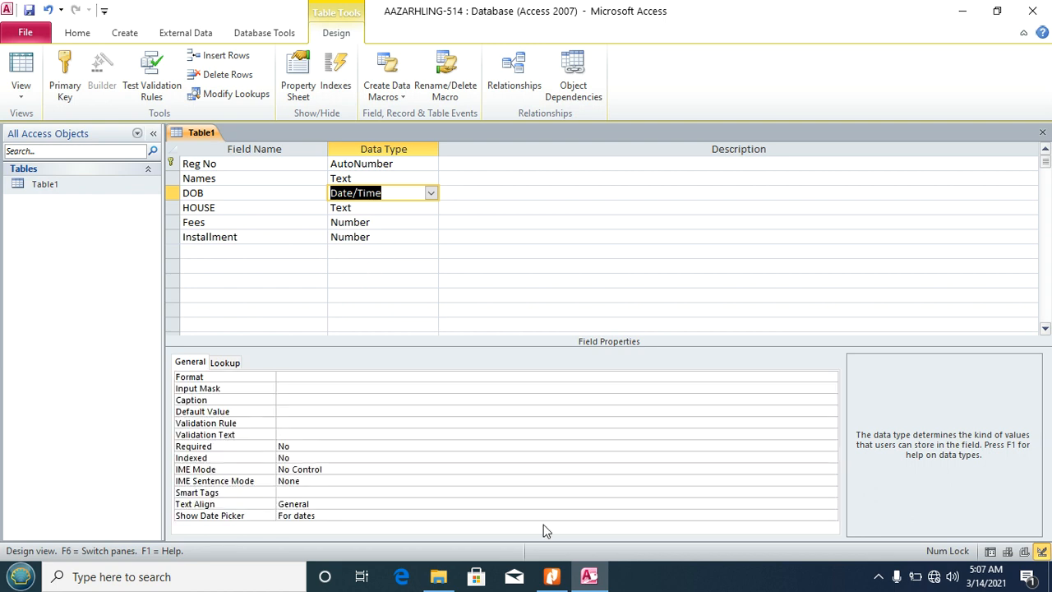
left_click(552, 576)
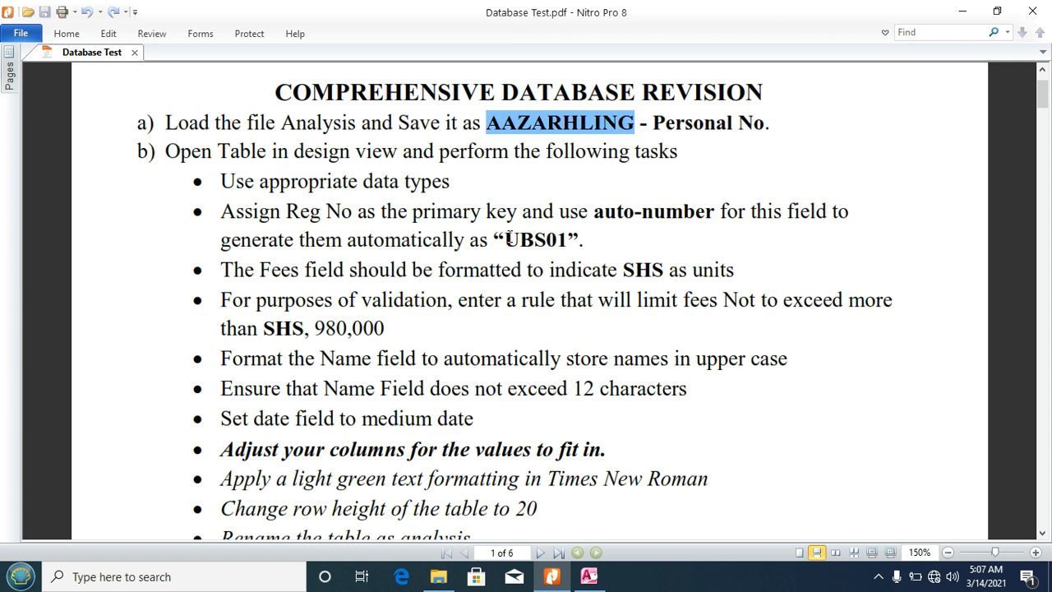
Step: Check the UBS01 Reg No requirement in the task list, then return to Table1's design
left_click_drag(506, 238, 520, 239)
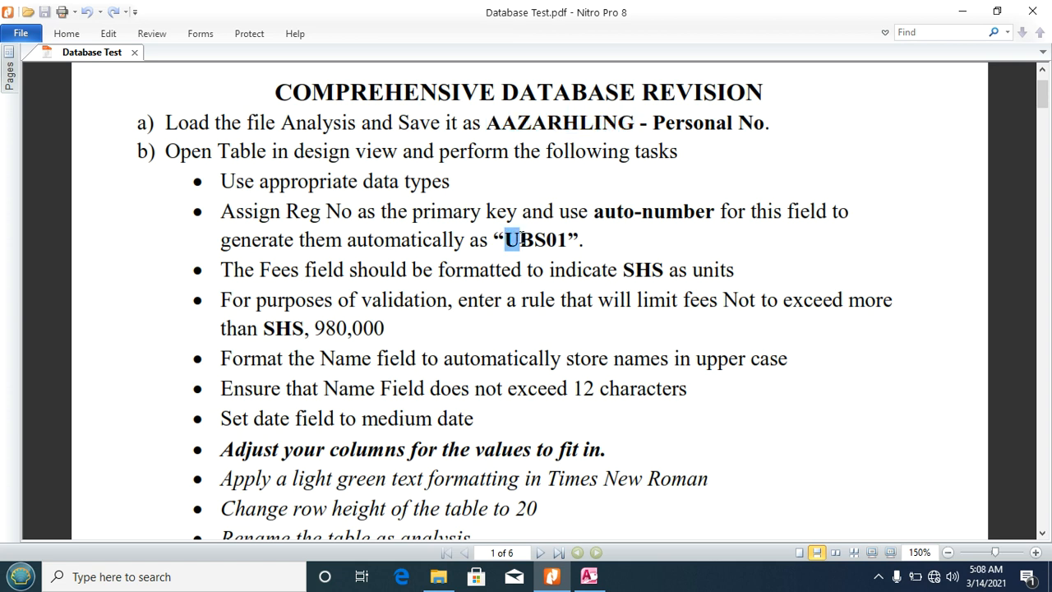
left_click(519, 237)
left_click(588, 577)
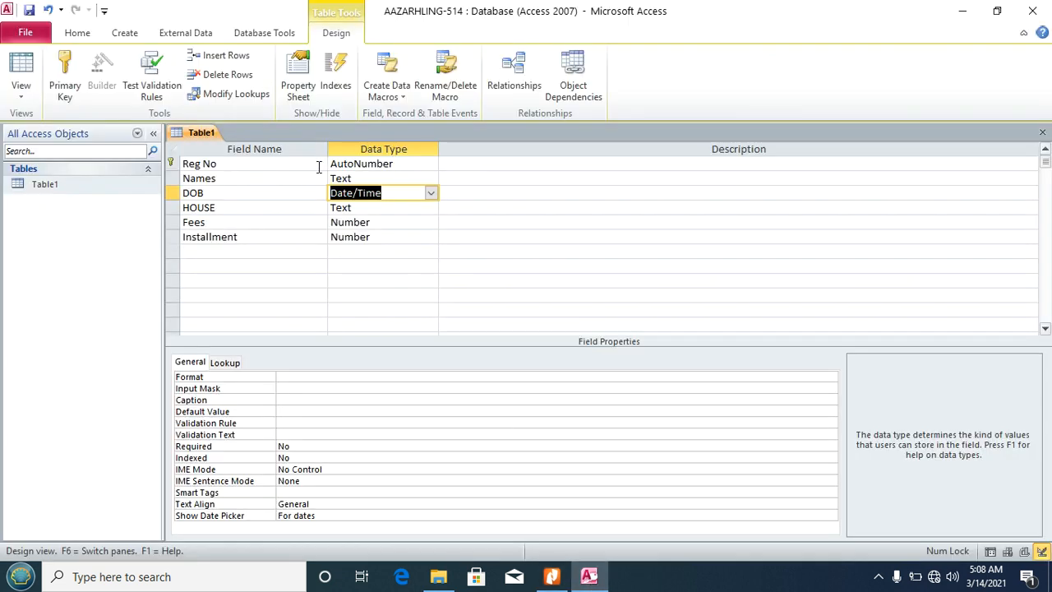
Step: Give Reg No the "UBS0"# format and save Table1, accepting the data-loss warning
left_click(377, 165)
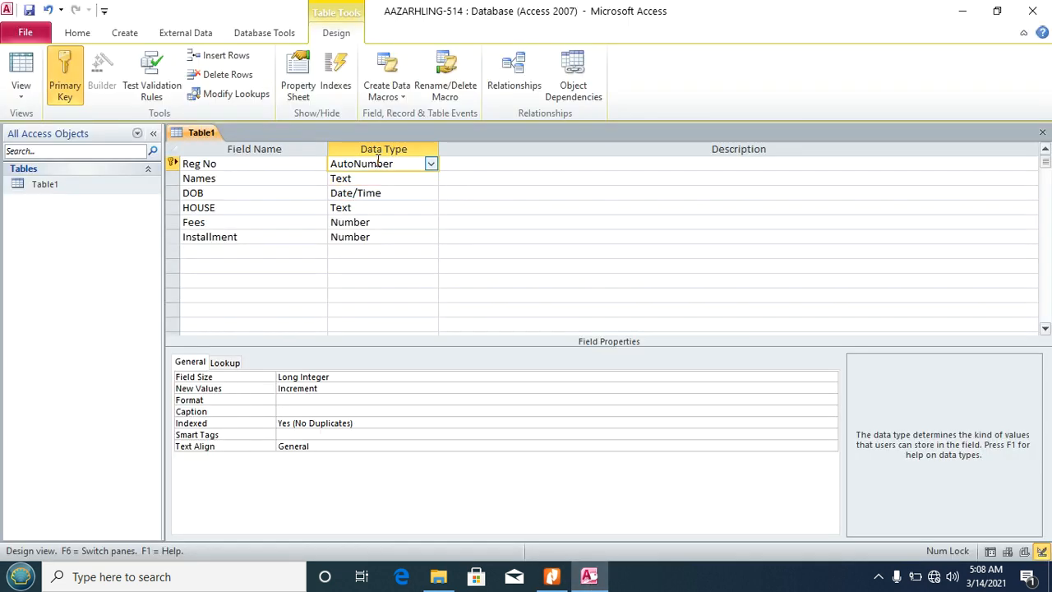
left_click(302, 401)
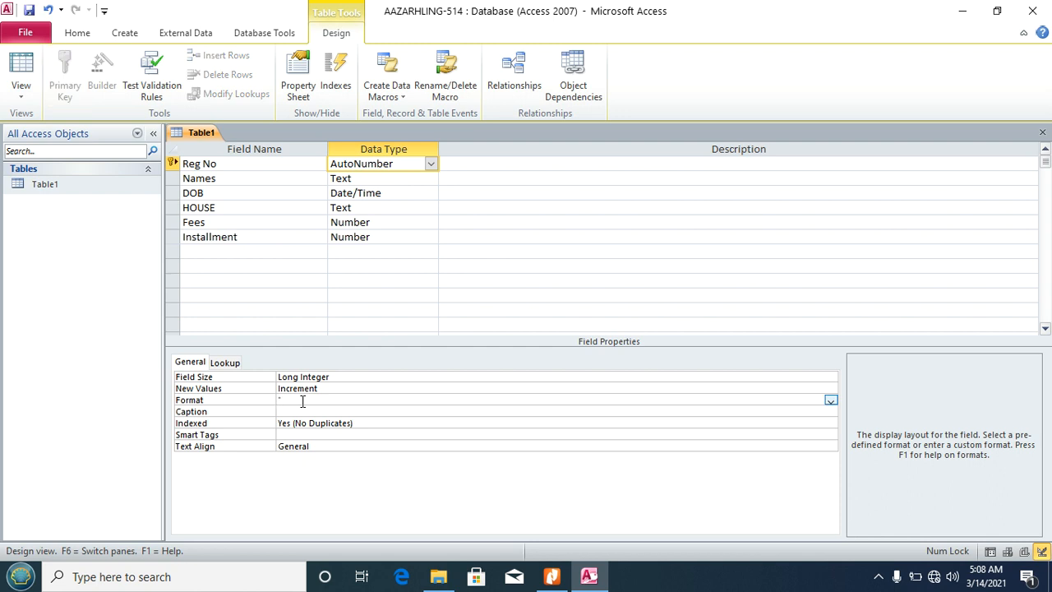
key("Caps_Lock")
type("\"UBS0\"#")
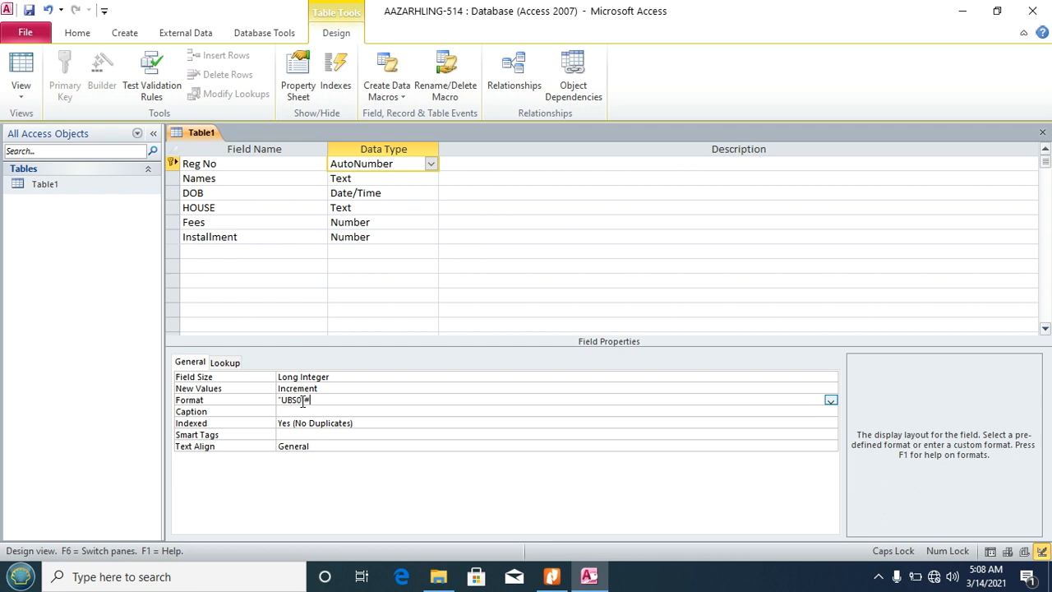
left_click(29, 10)
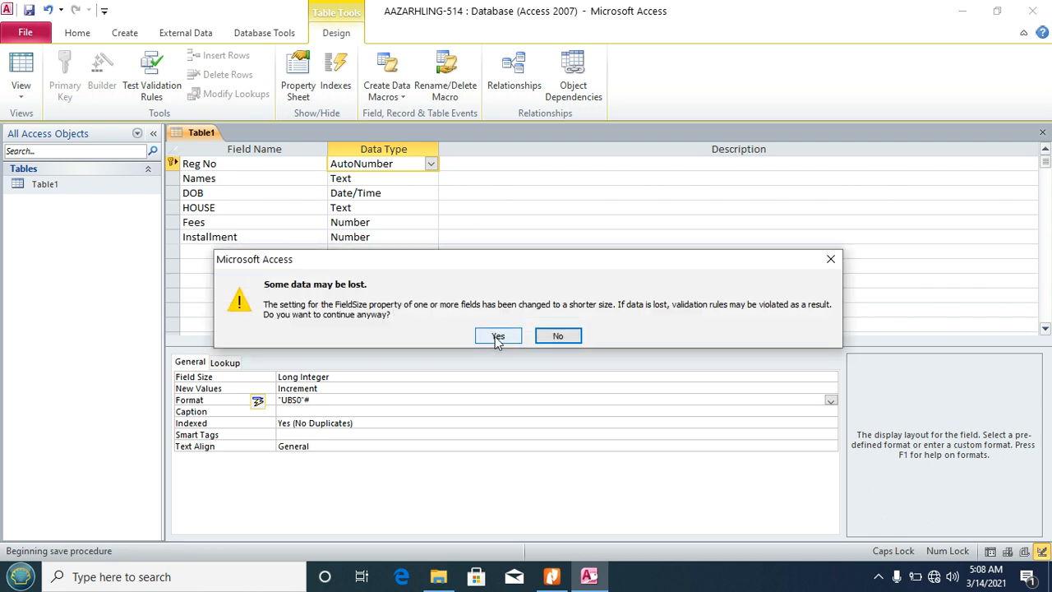
left_click(498, 336)
left_click(552, 577)
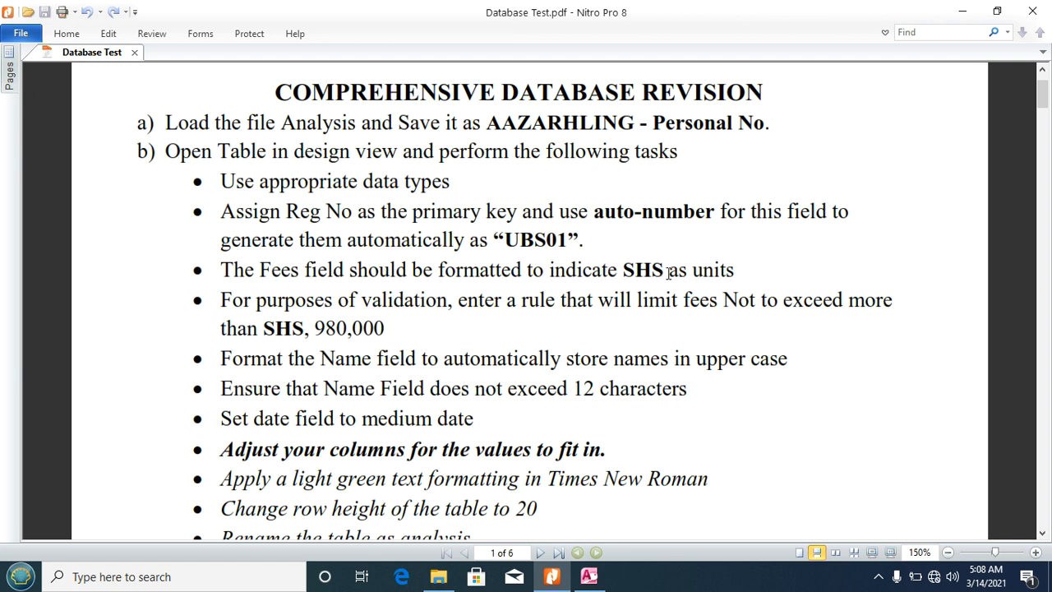
Step: Set the Fees field's Format property to "SHS "#,###
left_click(588, 577)
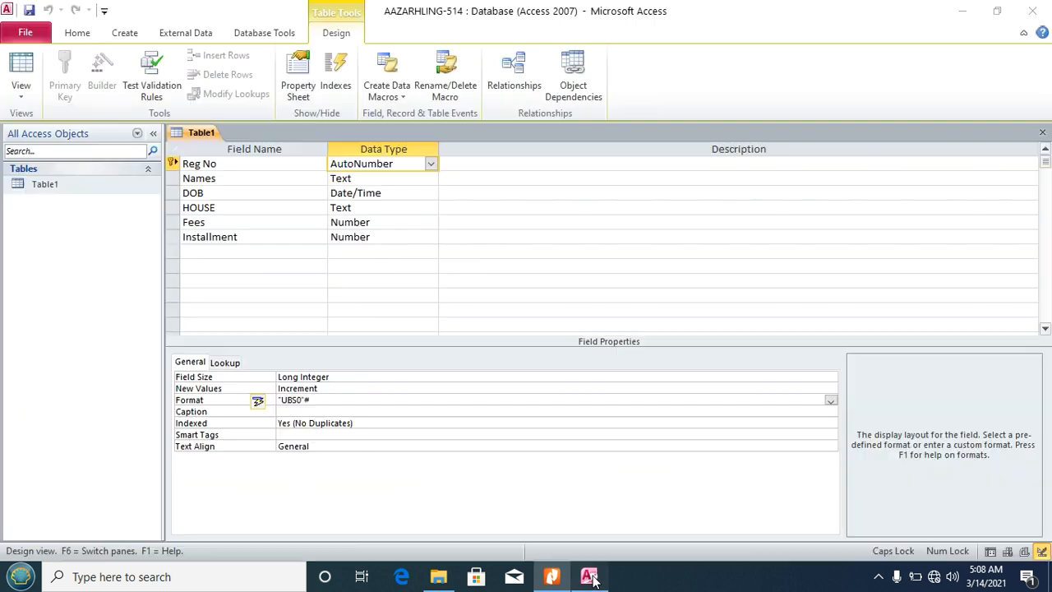
left_click(397, 223)
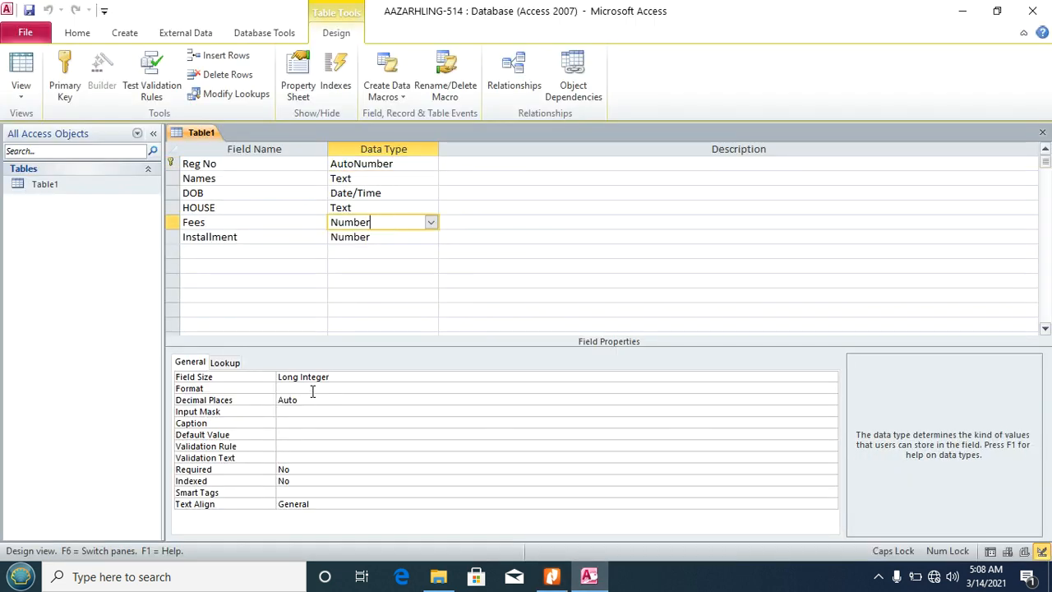
left_click(313, 389)
type("\"SHS\" #,###")
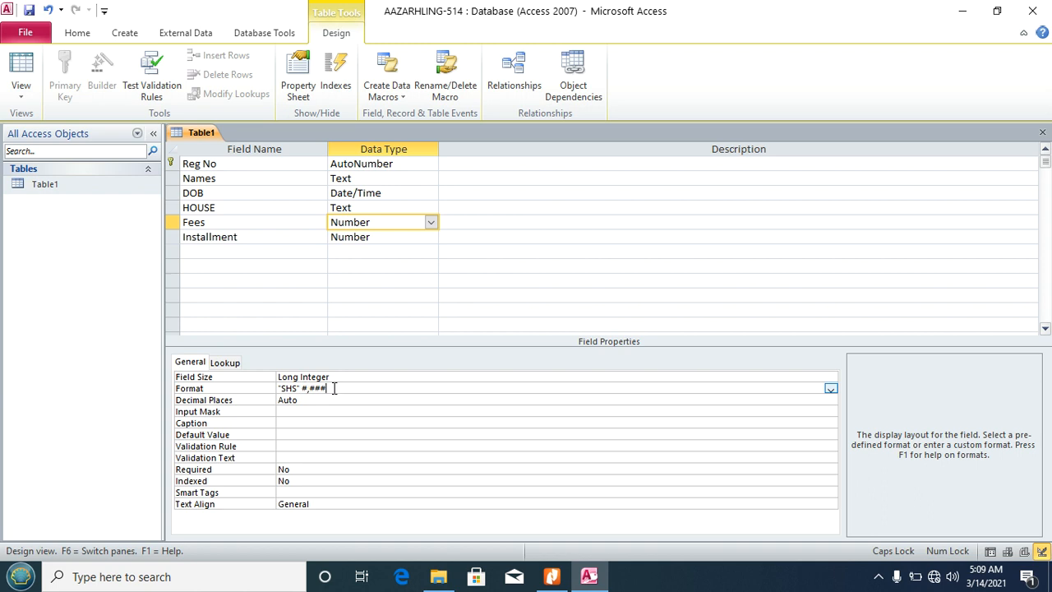
left_click(28, 11)
Step: Switch Table1 to Datasheet View to confirm UBS01 Reg Nos and SHS 450,000 fees
left_click(23, 97)
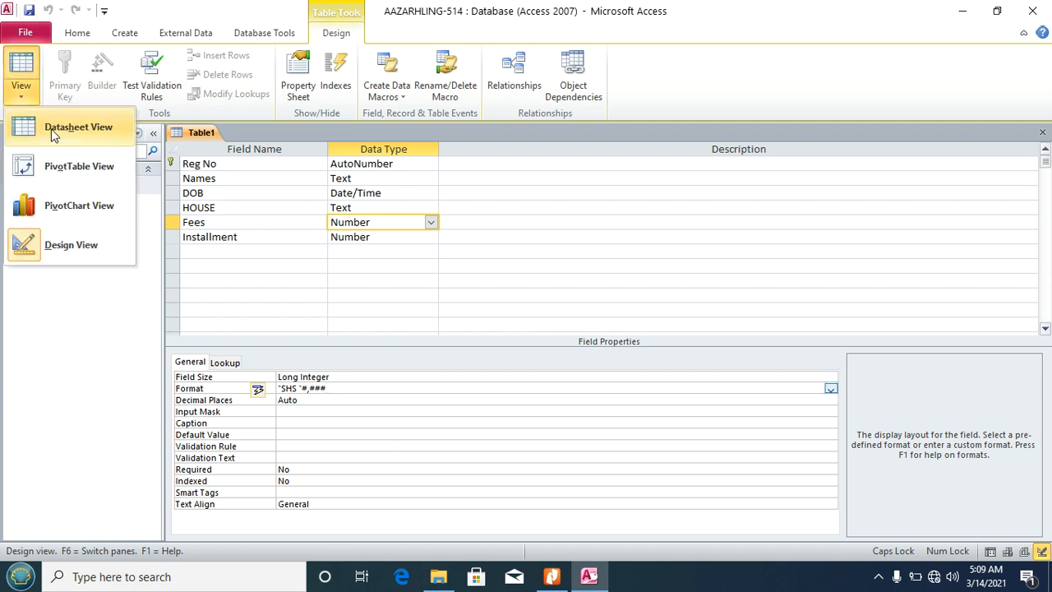
left_click(49, 128)
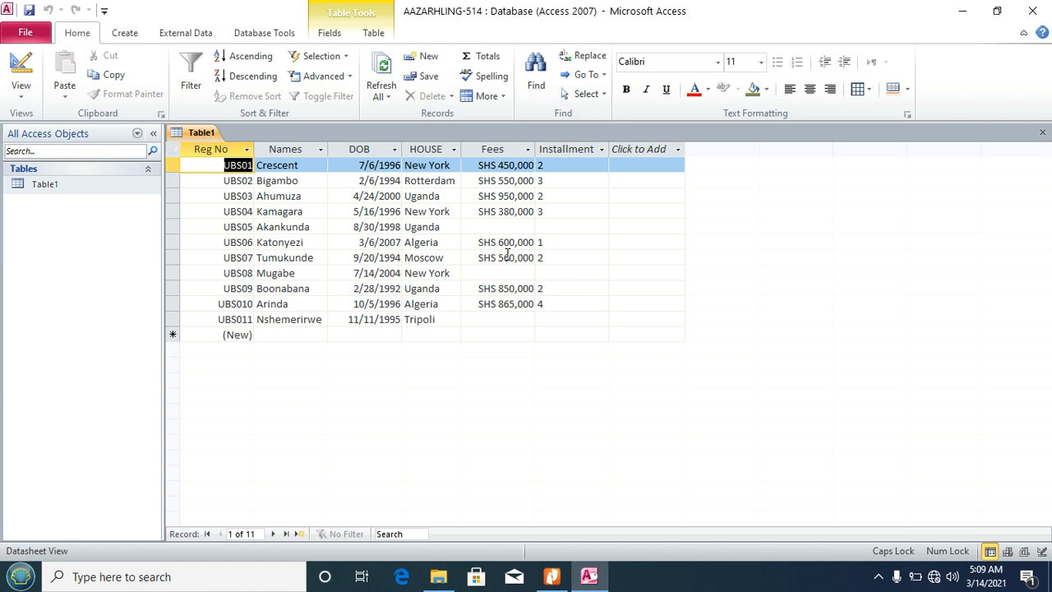
left_click(20, 89)
Step: Return Table1 to Design View and read the task list down to the Entry Form instructions
left_click(52, 245)
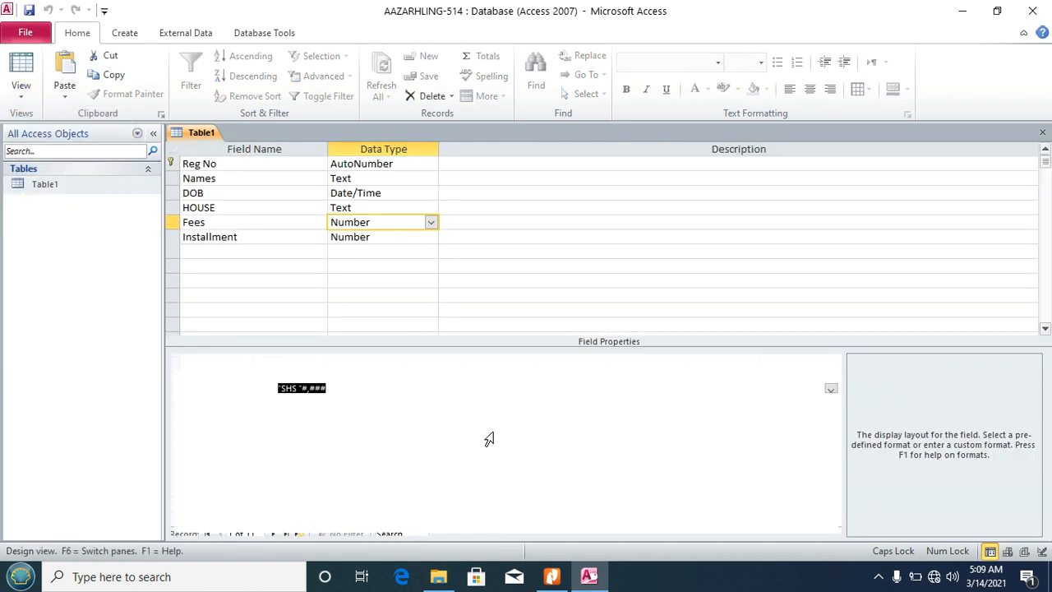
left_click(551, 576)
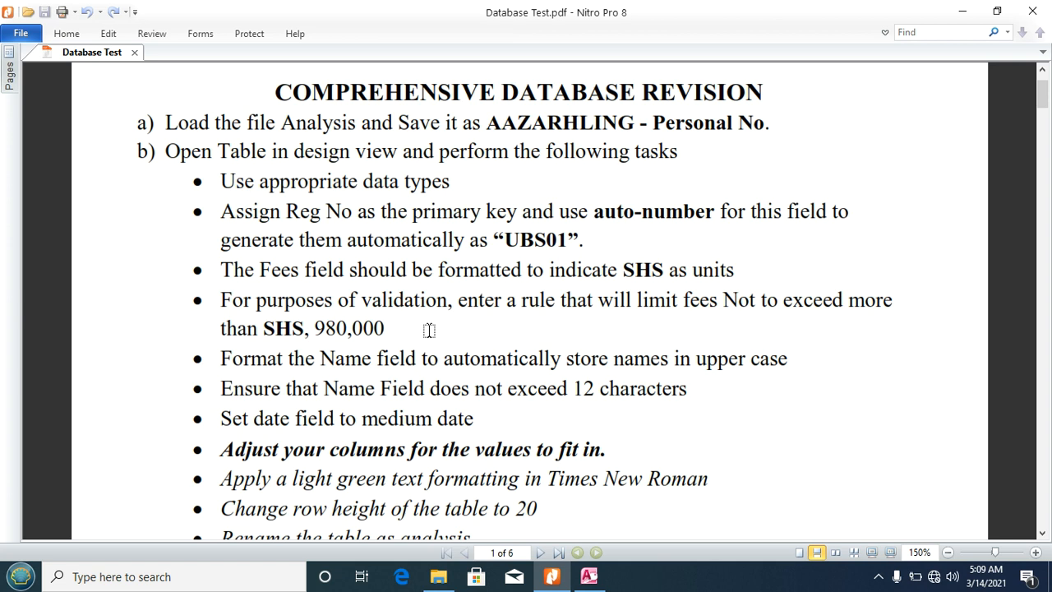
scroll(429, 330, "down", 1)
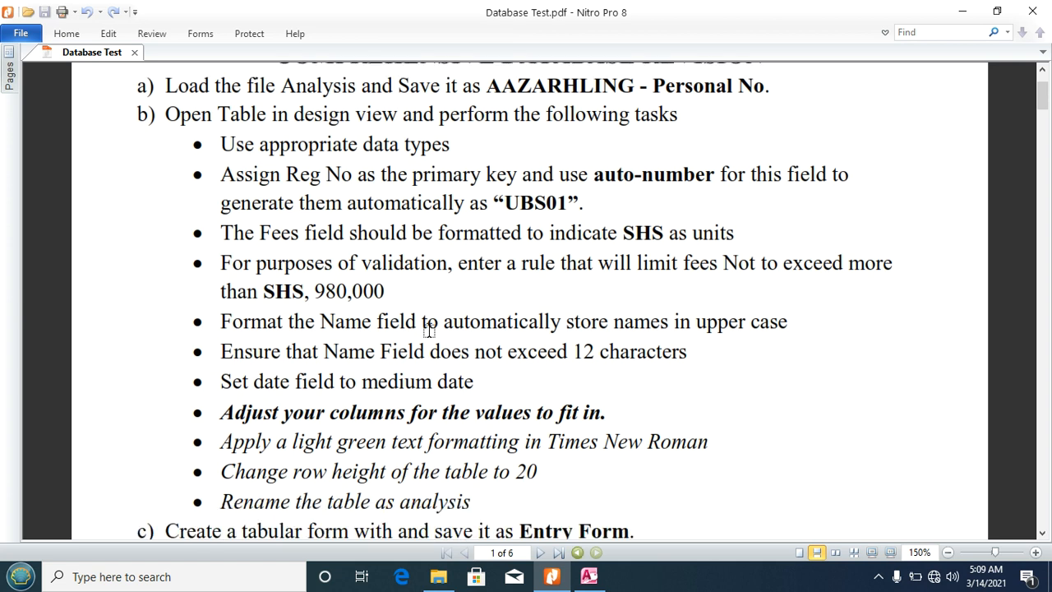
scroll(428, 330, "down", 1)
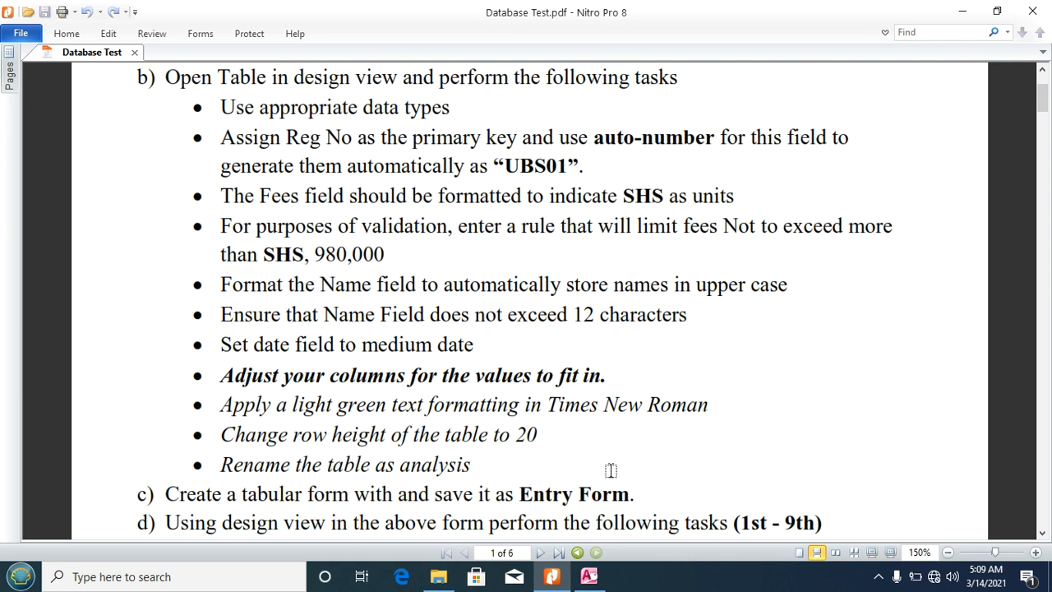
left_click(589, 577)
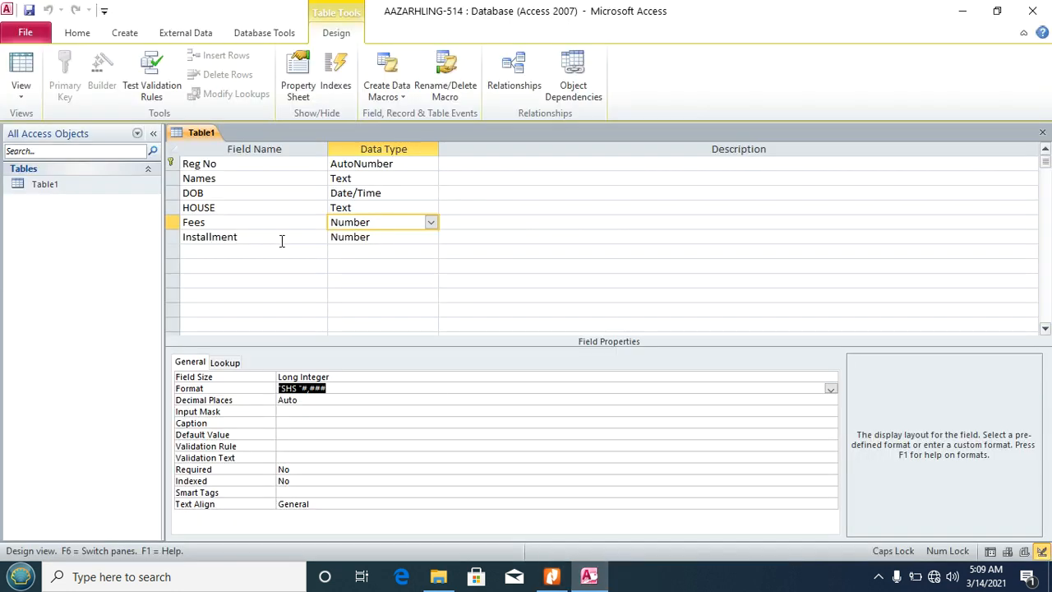
Step: Give Fees the validation rule <980000 with the message 'Fees is Limited to Not More than SHS 980000'
left_click(294, 447)
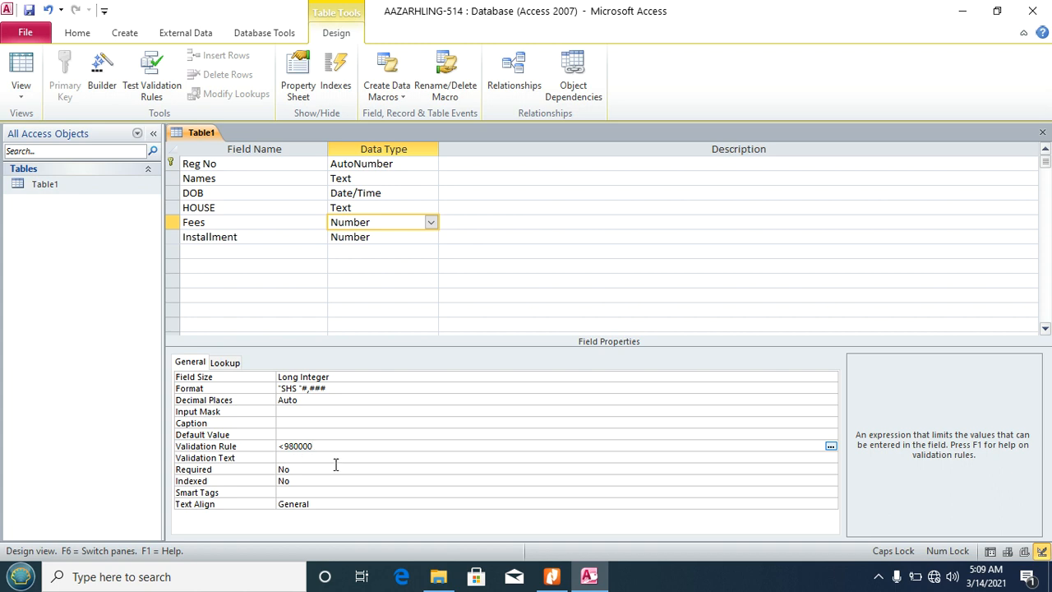
left_click(293, 458)
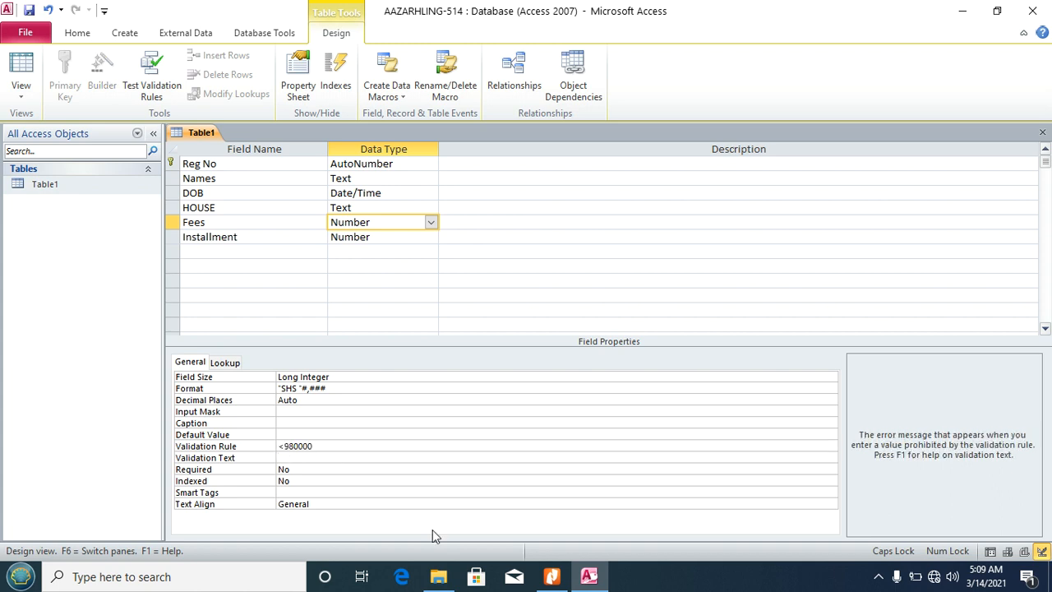
key("Caps_Lock")
type("Fees is Limited t")
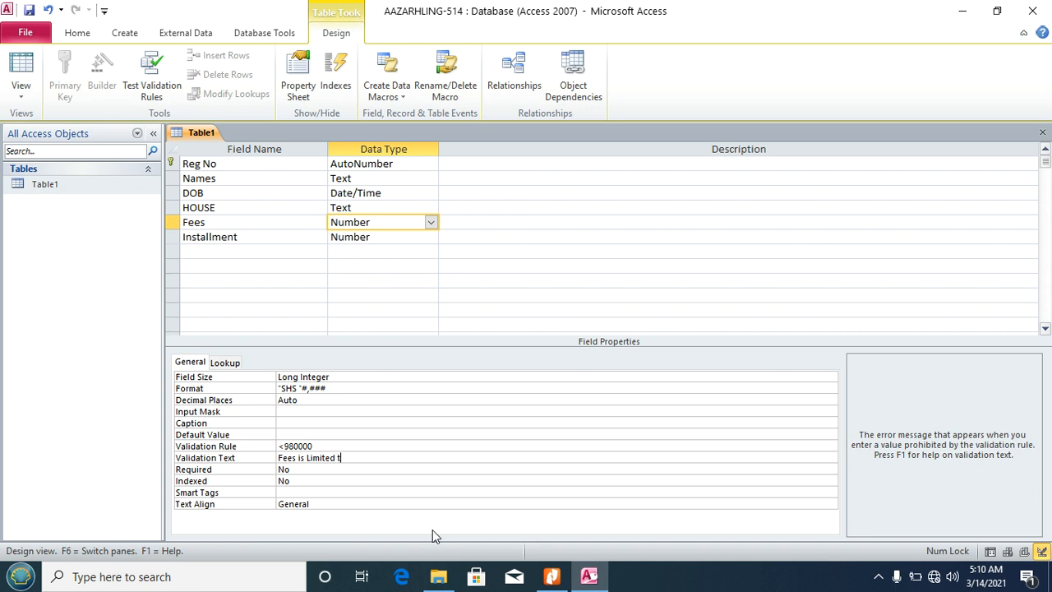
type("o Not More than SHS 98")
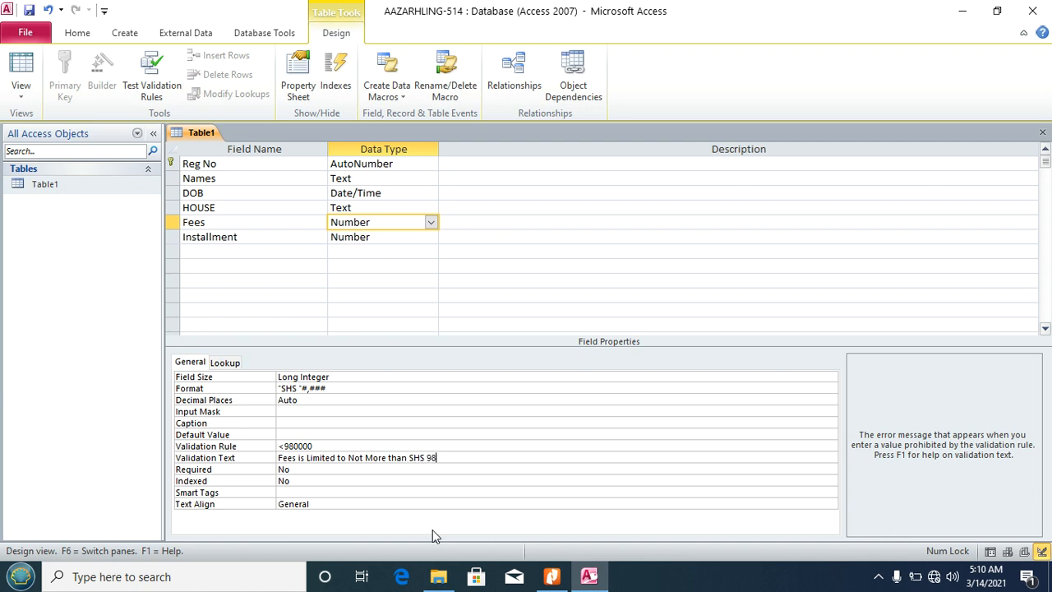
type("0000")
Step: Save the table design, testing existing records and continuing past the rule-violation prompt
left_click(29, 9)
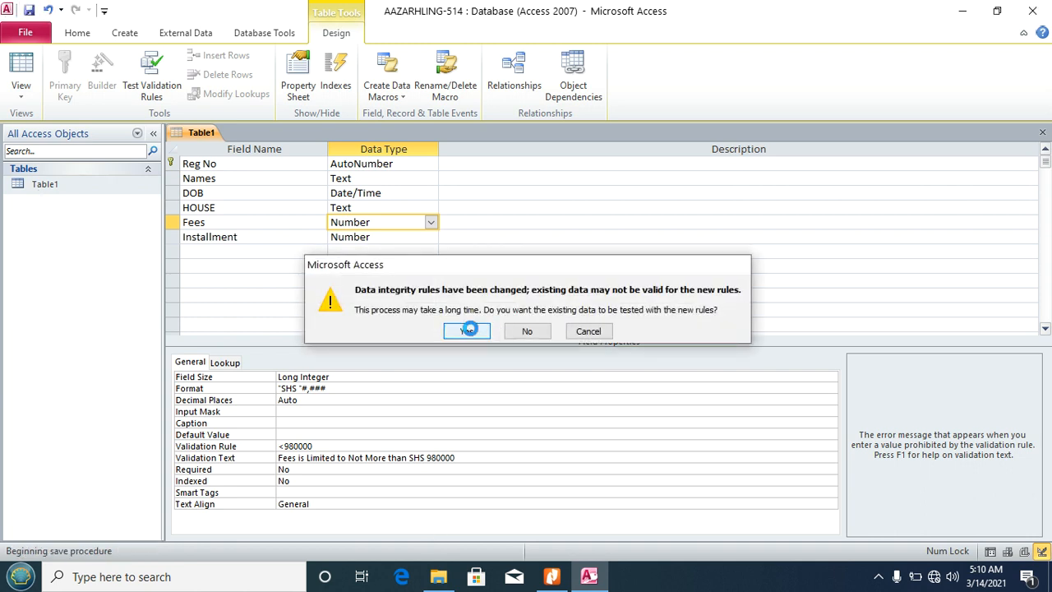
left_click(467, 331)
left_click(467, 346)
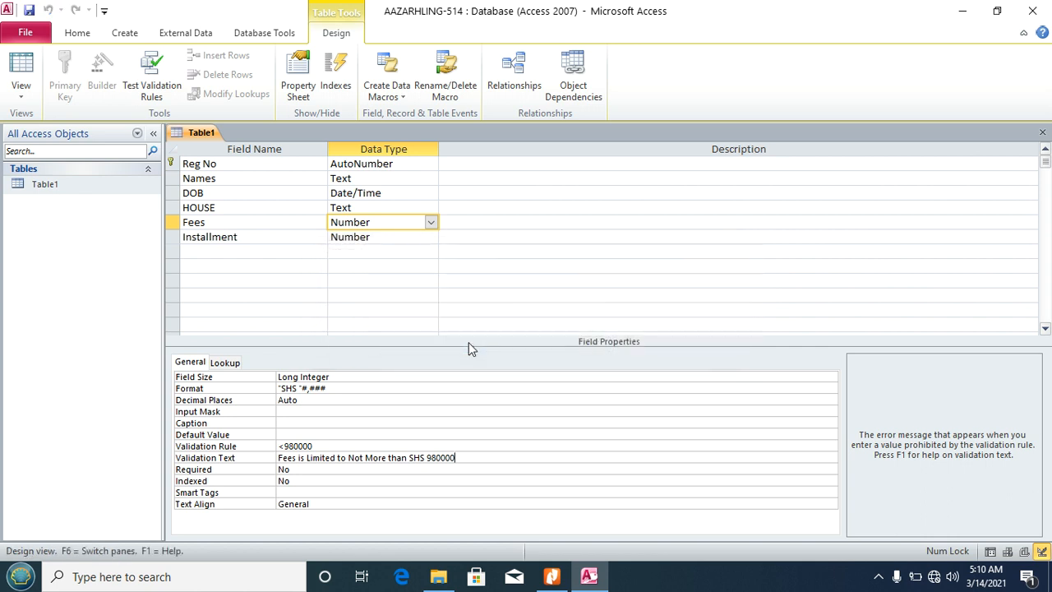
Step: Set the Names field's Format property to > so entries display in capitals
left_click(552, 576)
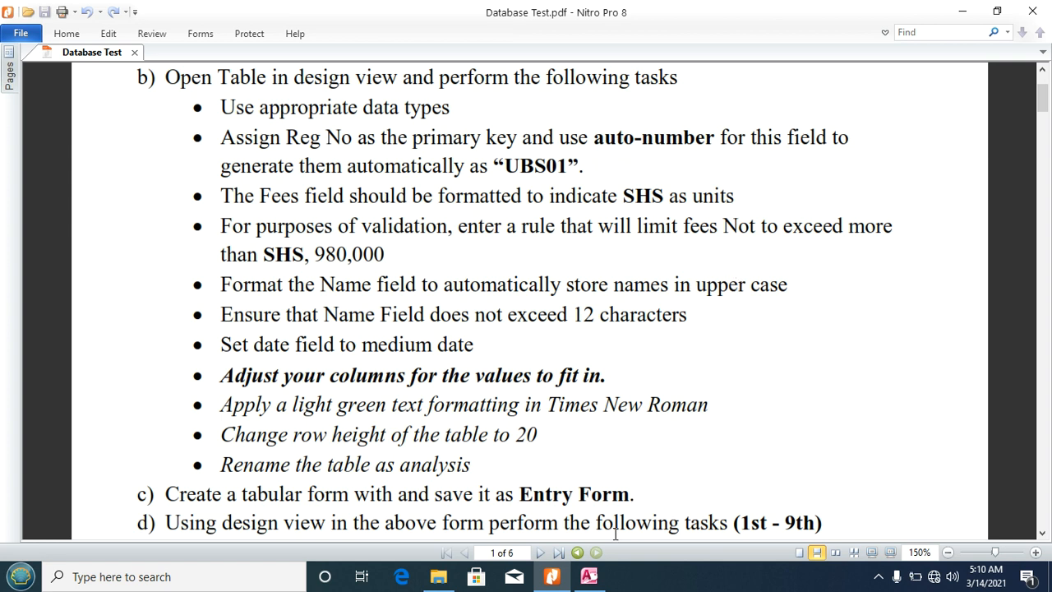
left_click(589, 576)
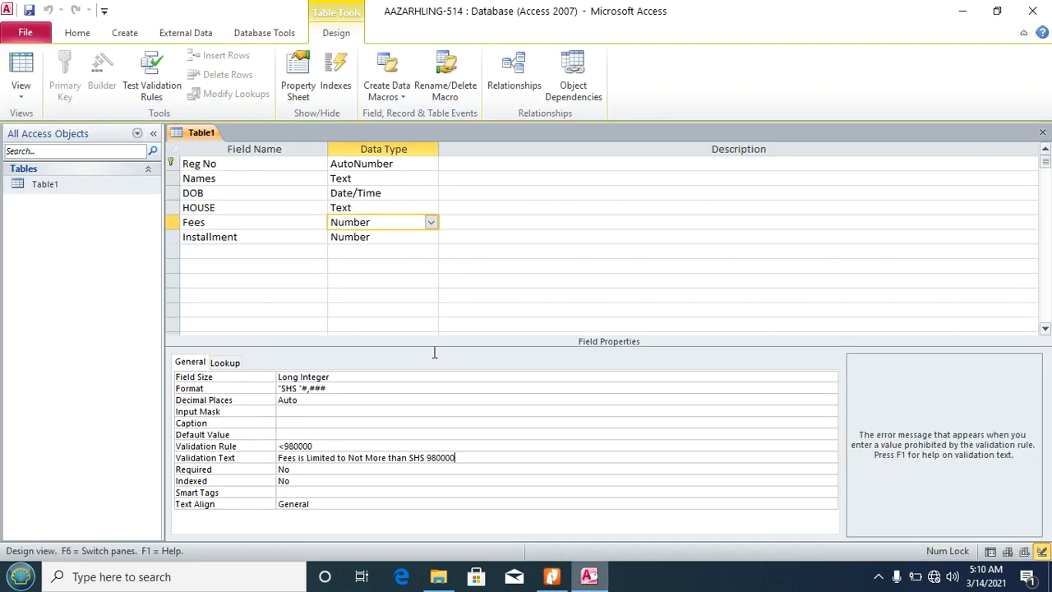
left_click(358, 180)
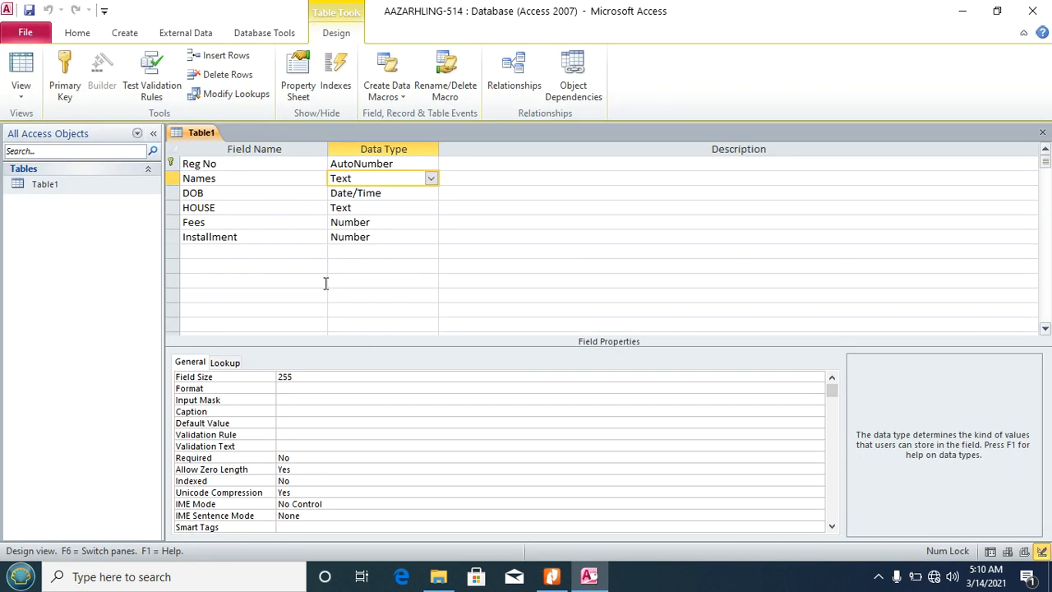
left_click(284, 388)
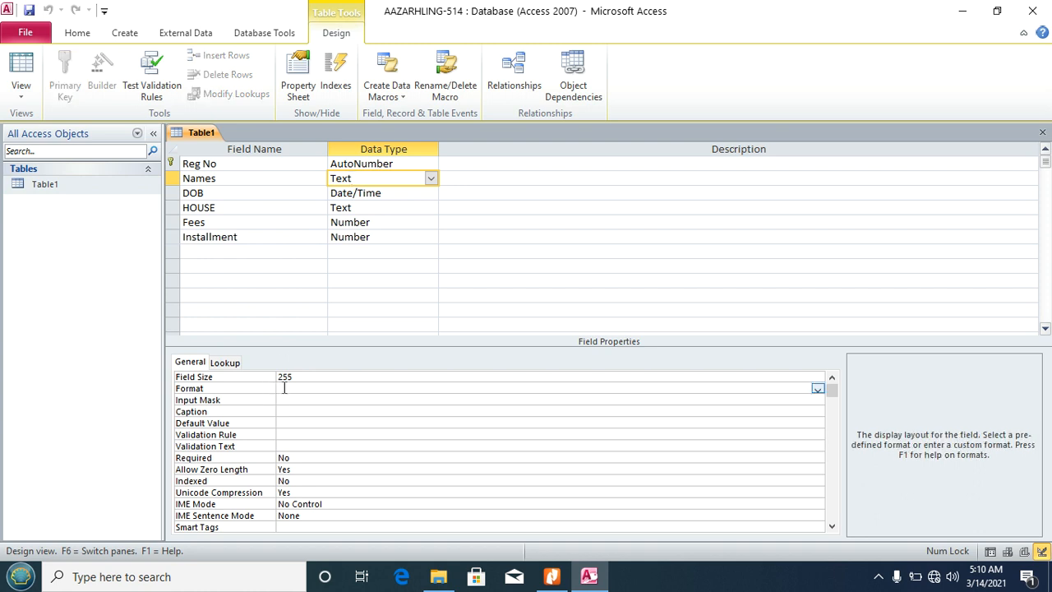
type(">")
left_click(22, 87)
Step: In Datasheet View, change the first digit of UBS01's fee to 8 and commit it
left_click(57, 131)
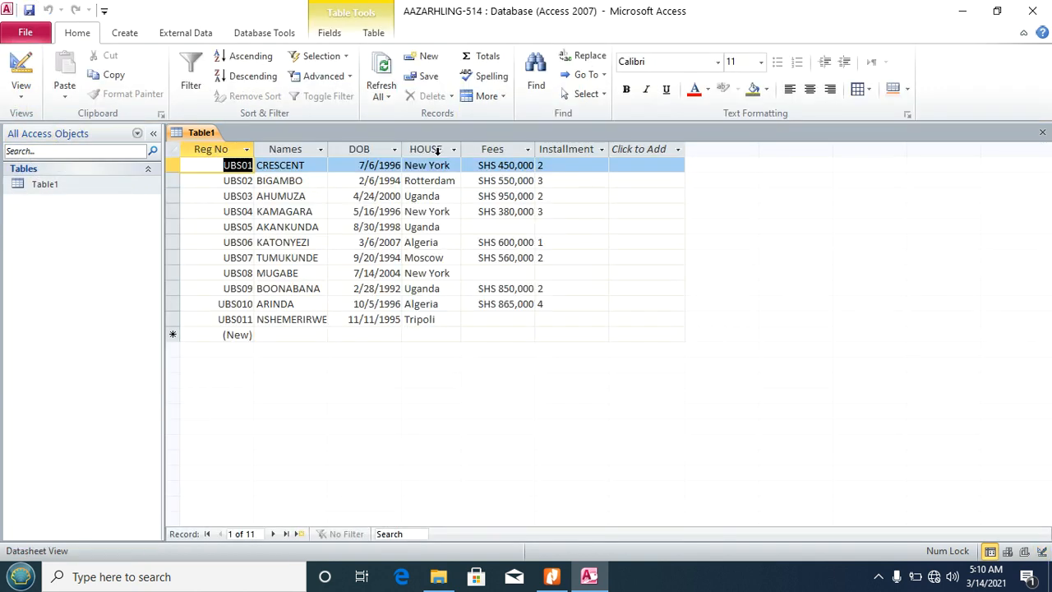
left_click(289, 150)
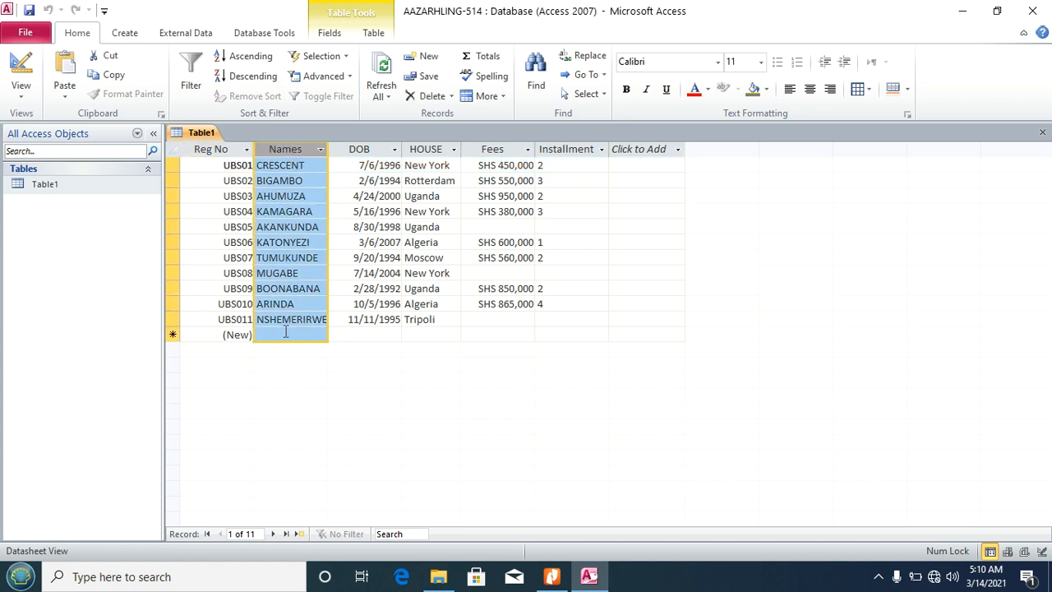
left_click(503, 165)
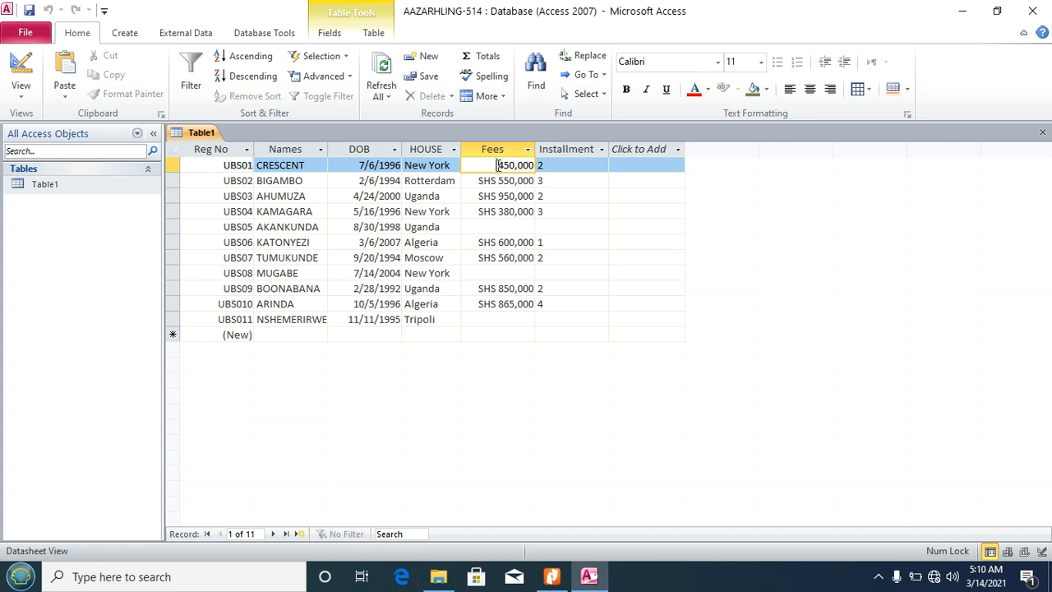
left_click_drag(498, 165, 505, 166)
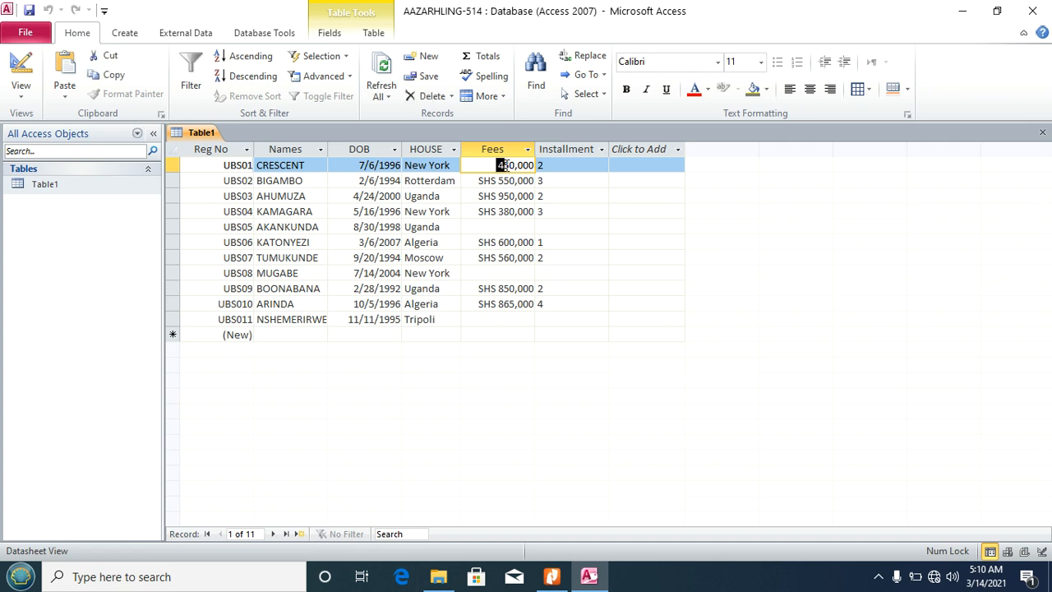
type("8")
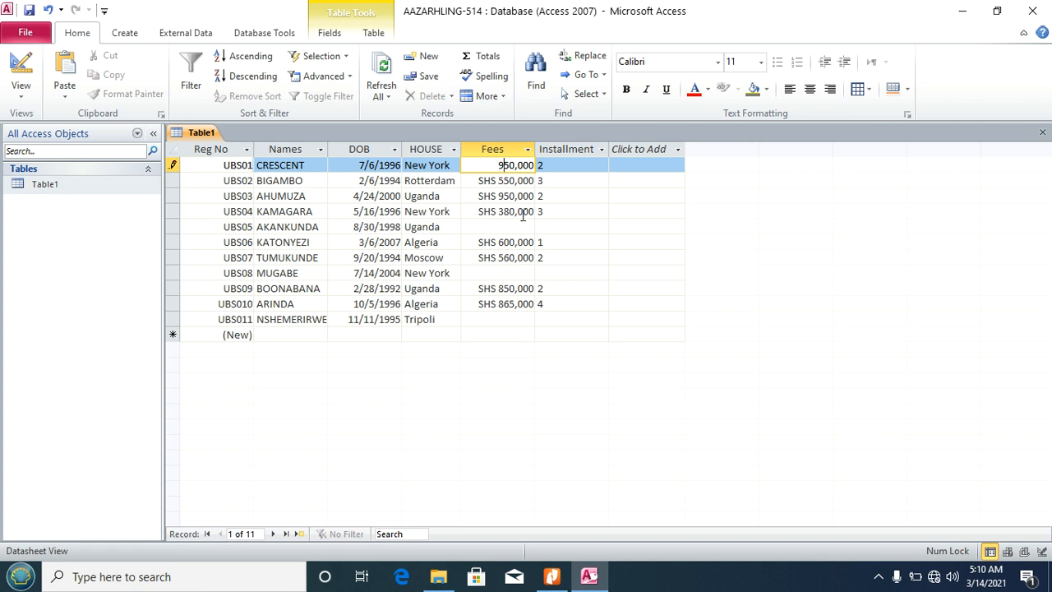
left_click(508, 181)
Step: Change UBS01's fee to 990,000 to trigger the fee-limit warning, then dismiss it
left_click(502, 165)
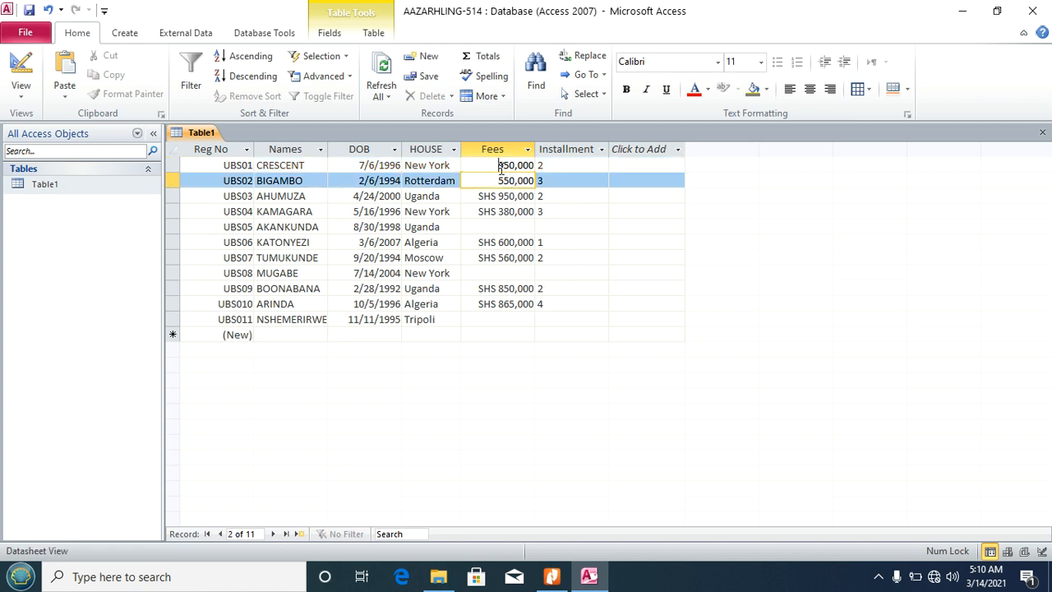
left_click_drag(498, 165, 507, 166)
left_click(504, 166)
type("99")
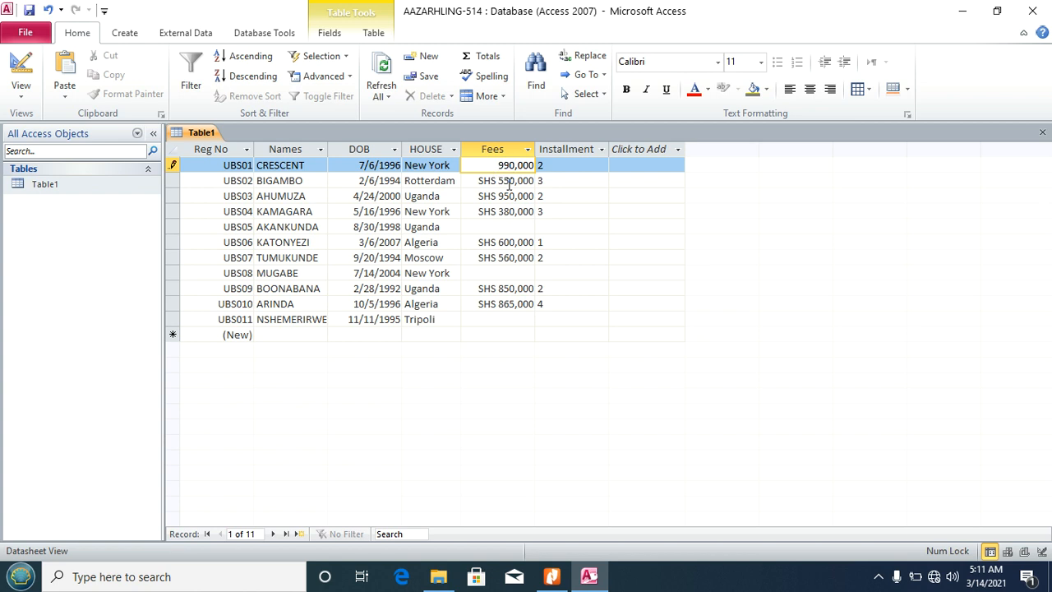
left_click(509, 182)
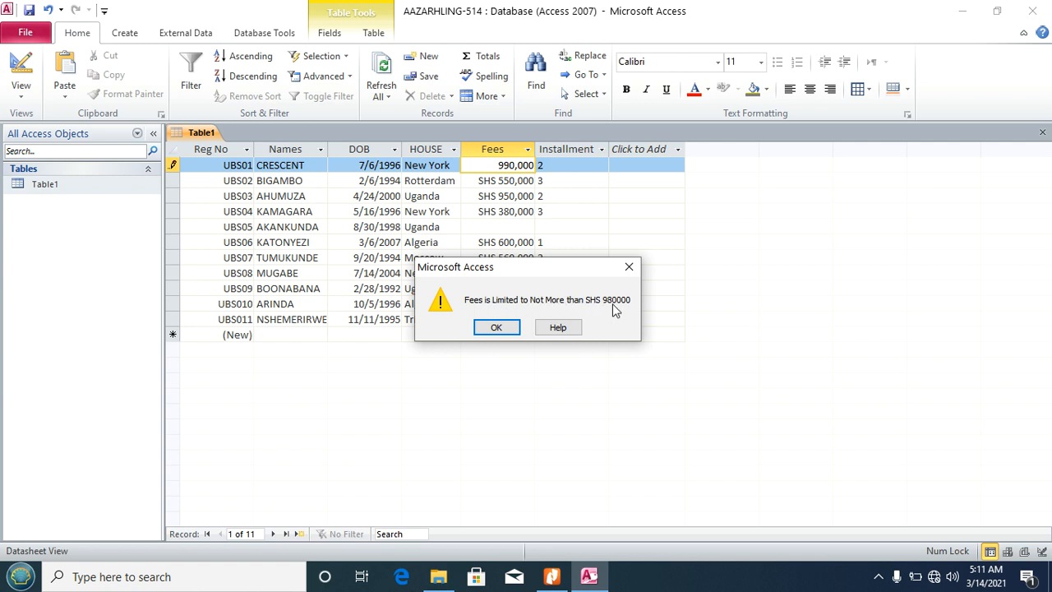
left_click(497, 328)
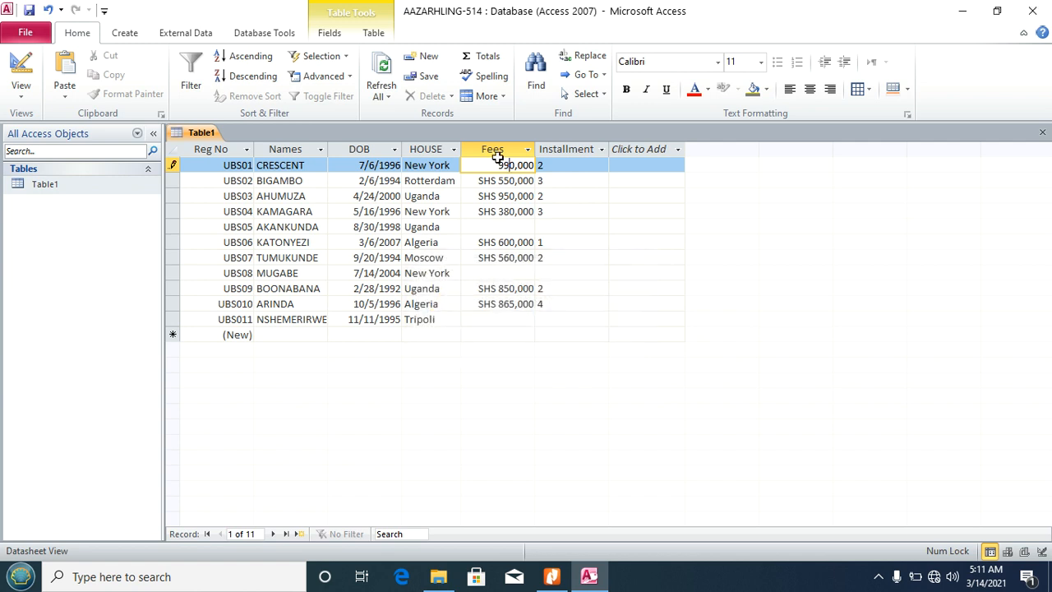
Step: Restore UBS01's fee to 450,000 and return to the task PDF
left_click_drag(499, 166, 510, 166)
type("4")
left_click(507, 196)
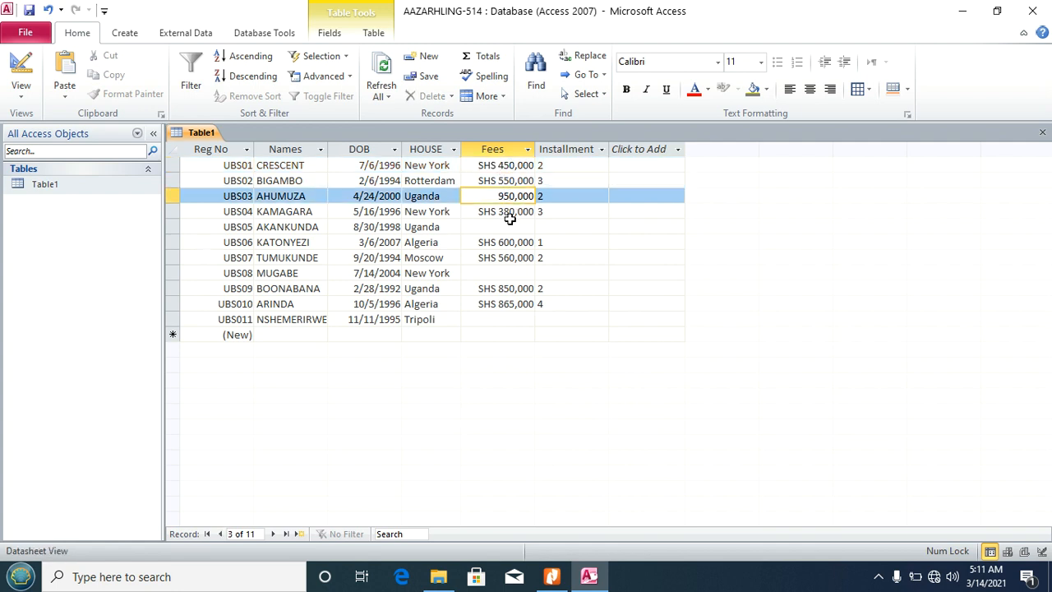
left_click(551, 577)
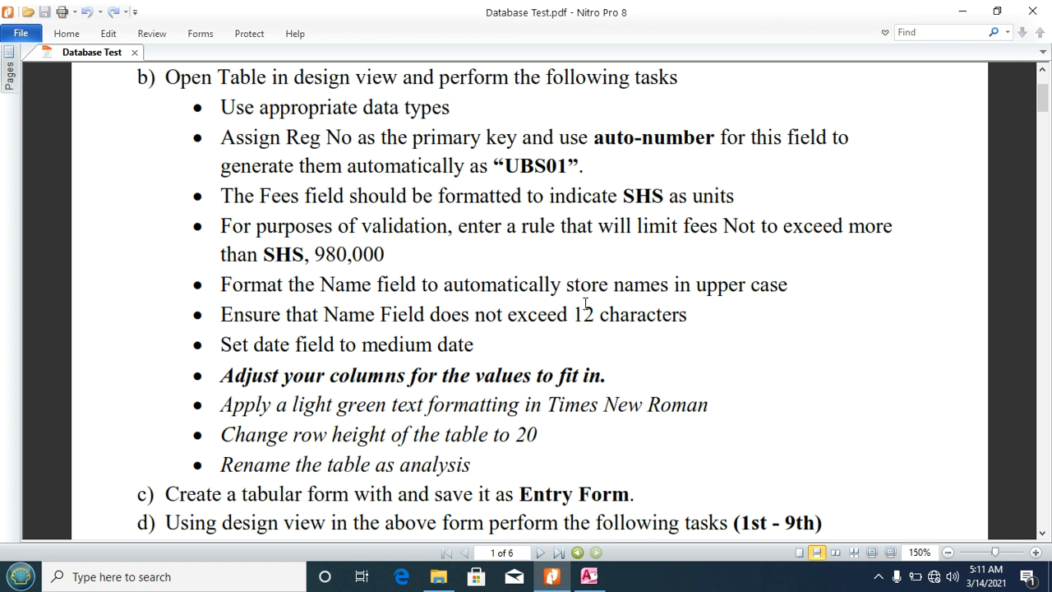
Step: Set the Names Field Size to 12, save despite the data-loss warning, and return to Datasheet View
left_click(588, 576)
left_click(18, 90)
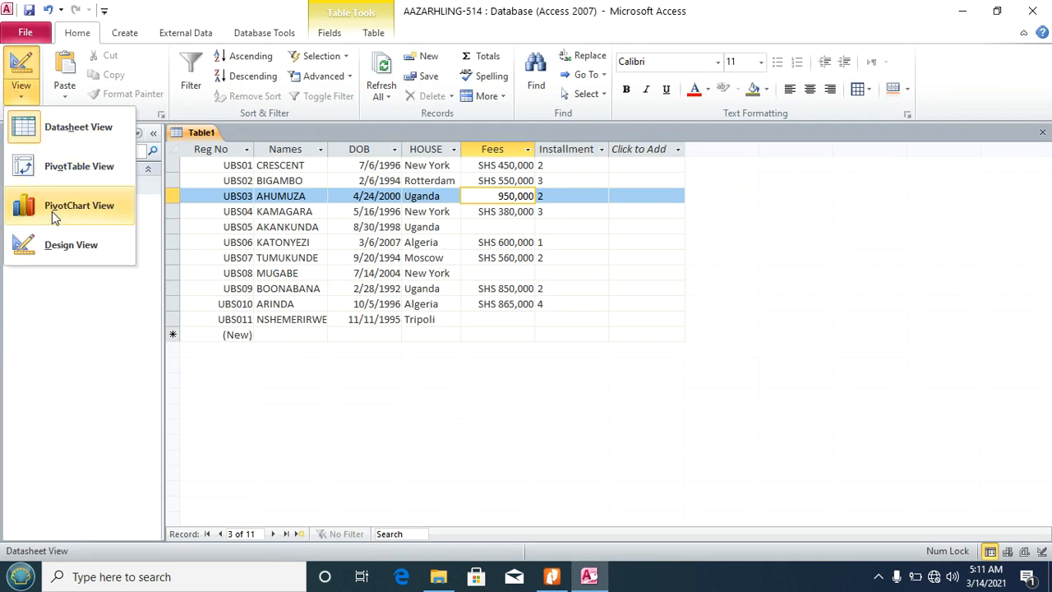
left_click(68, 244)
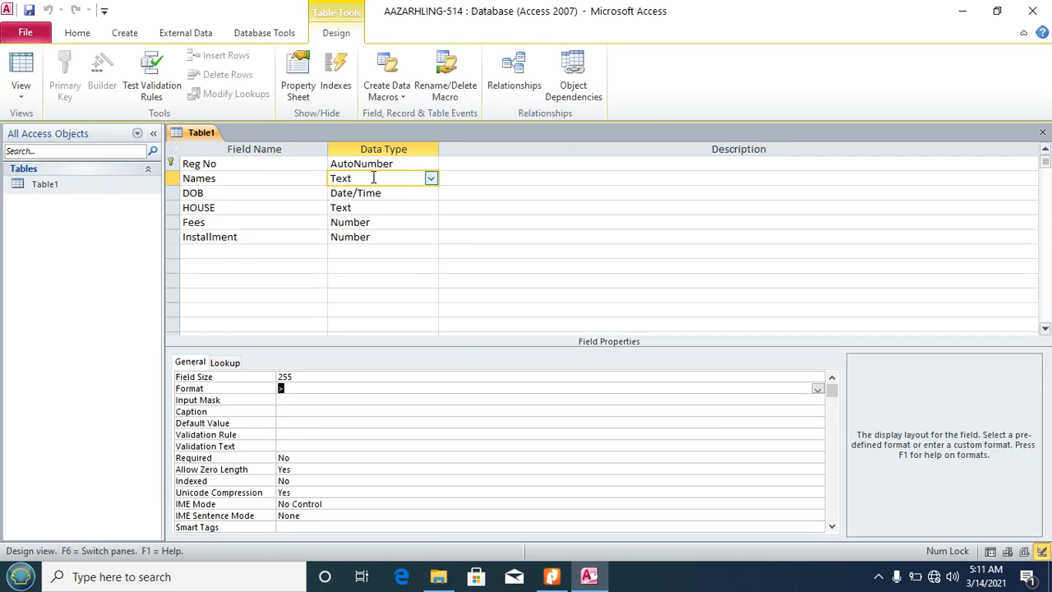
left_click(232, 378)
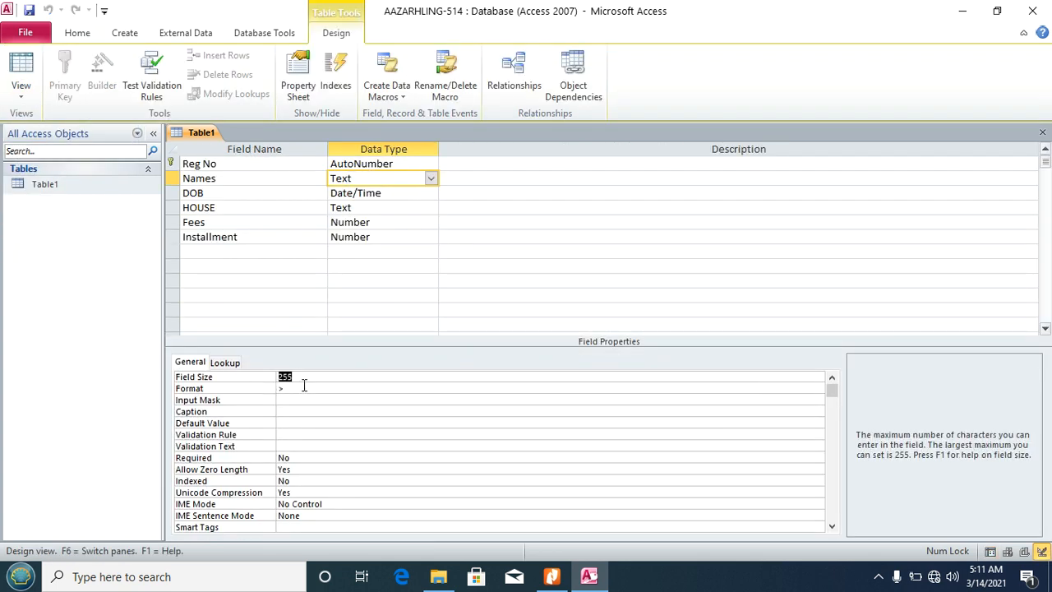
type("12")
left_click(29, 11)
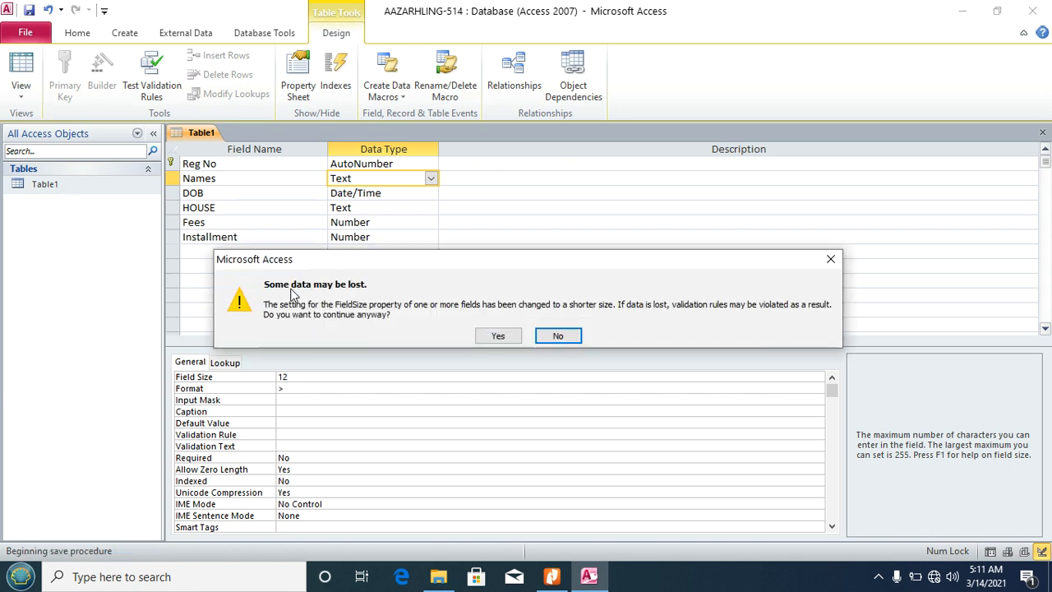
left_click(485, 338)
left_click(20, 65)
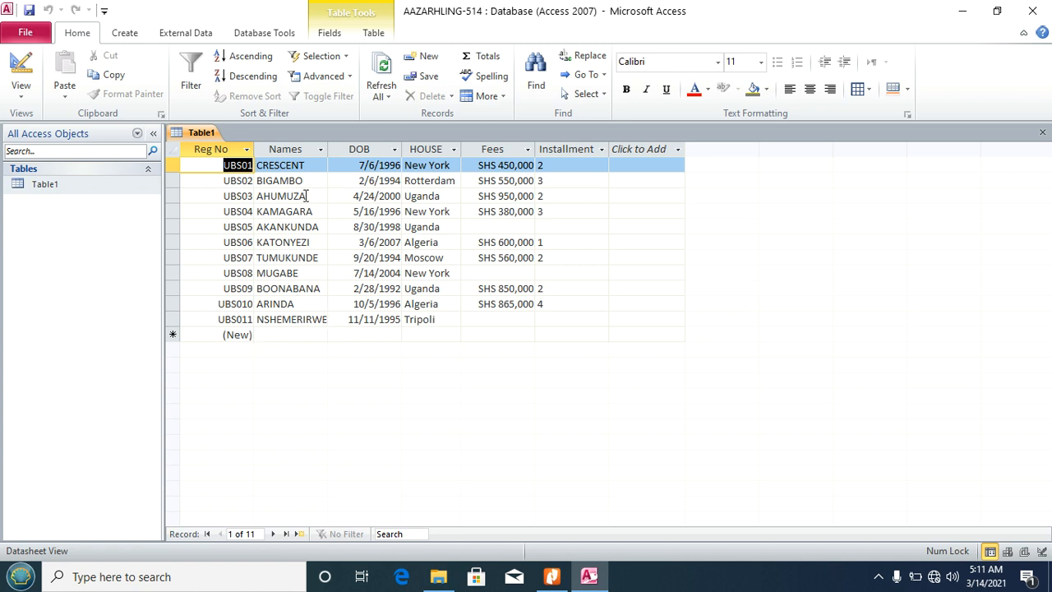
Step: Widen the Names column so NSHEMERIRWE shows fully, save the record, and go to the task PDF
left_click(329, 318)
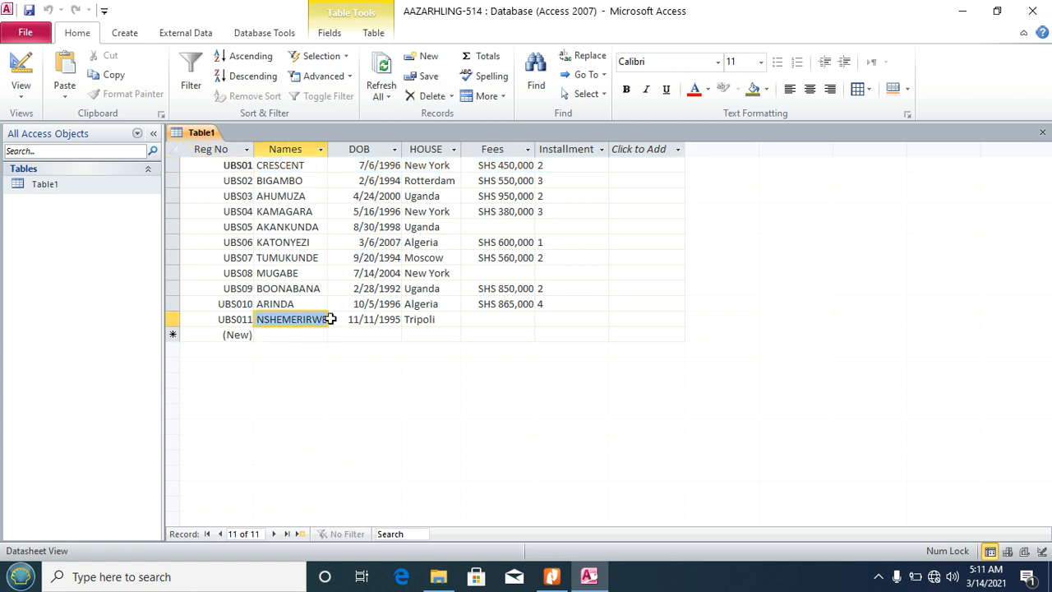
left_click_drag(327, 151, 341, 154)
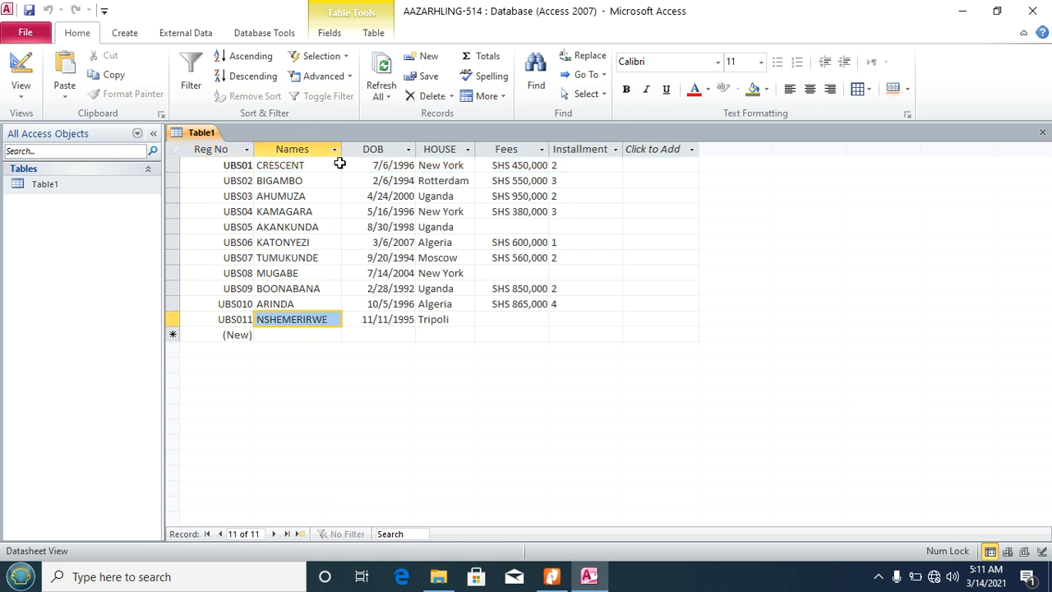
left_click(332, 319)
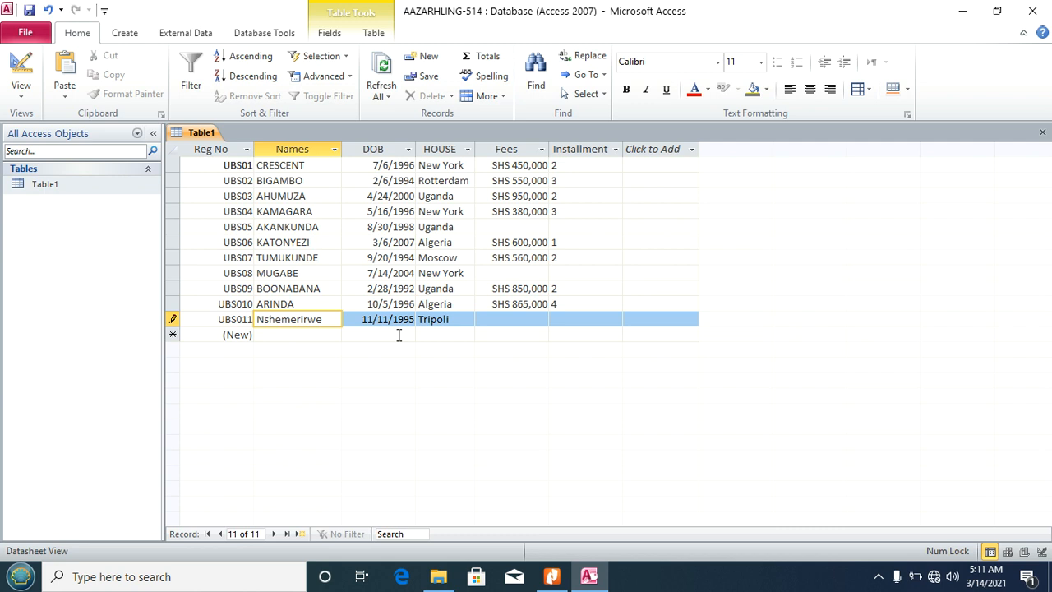
left_click(30, 11)
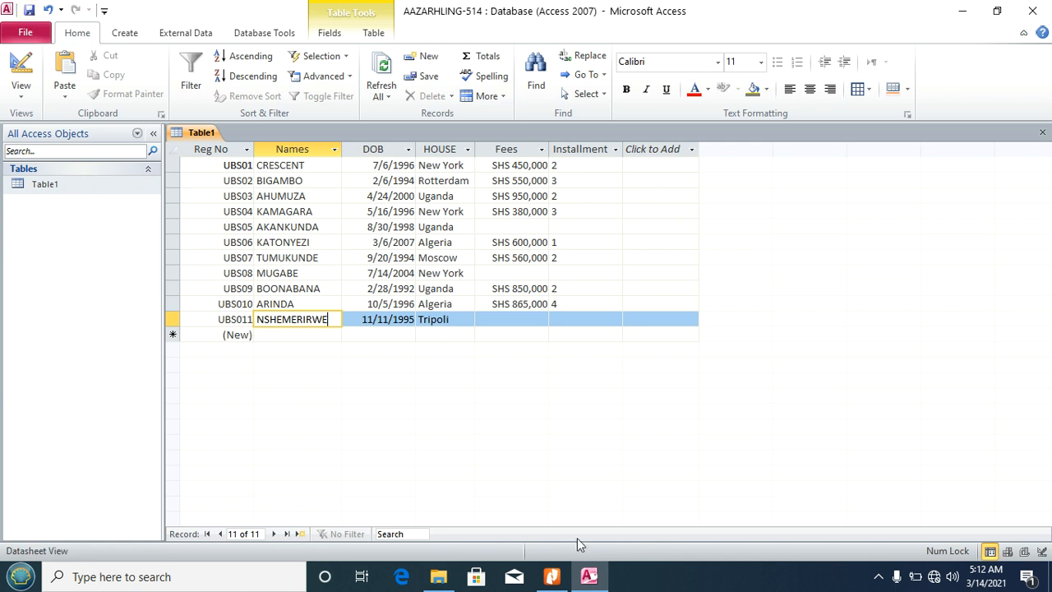
left_click(550, 577)
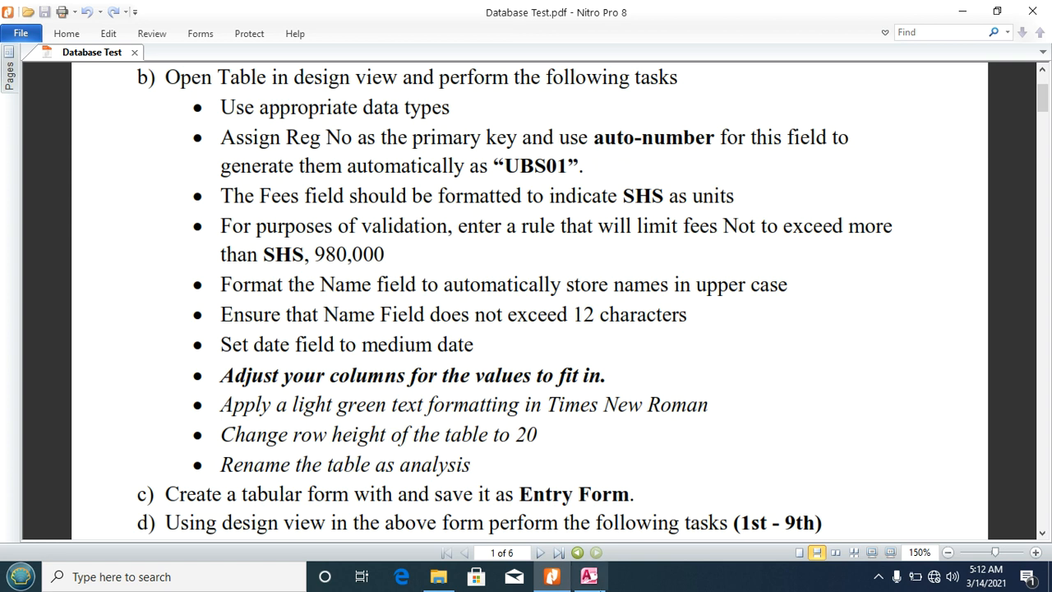
Step: Set the DOB field's Format to Medium Date, save the design, and check the DOB column in Datasheet View
left_click(589, 577)
left_click(21, 90)
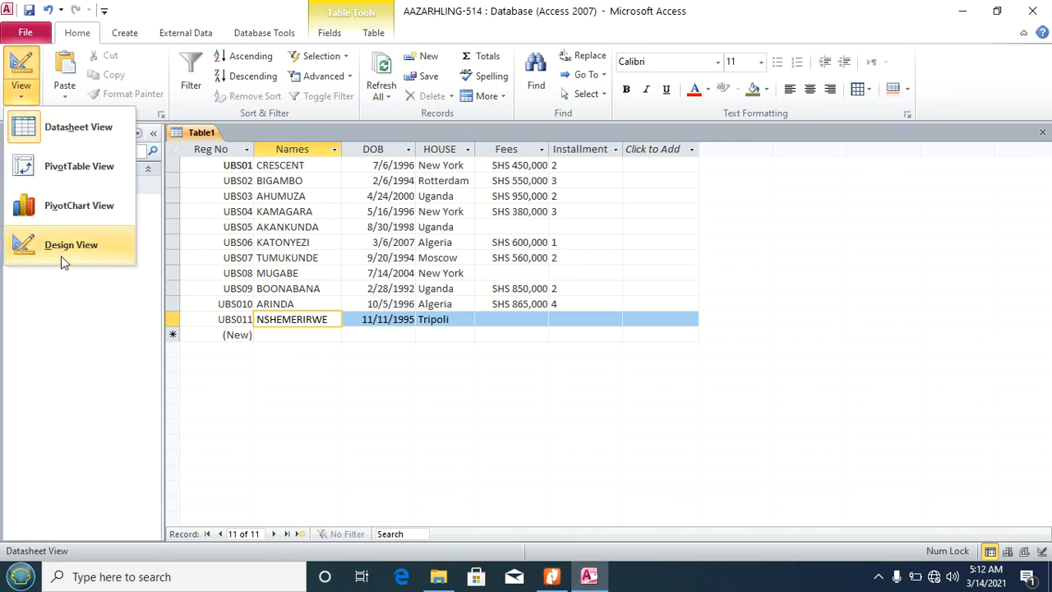
left_click(63, 247)
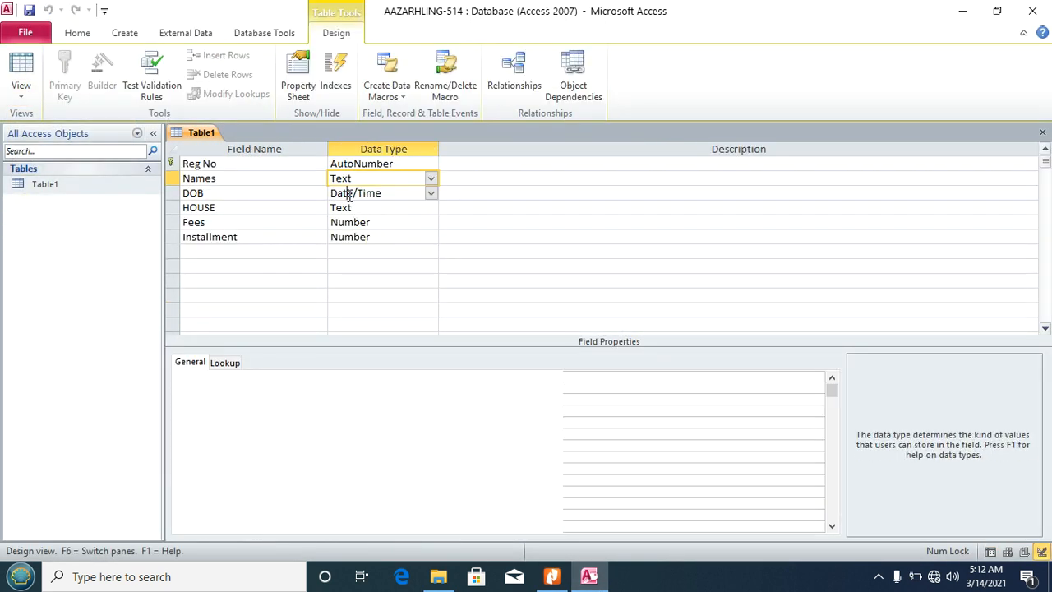
left_click(366, 193)
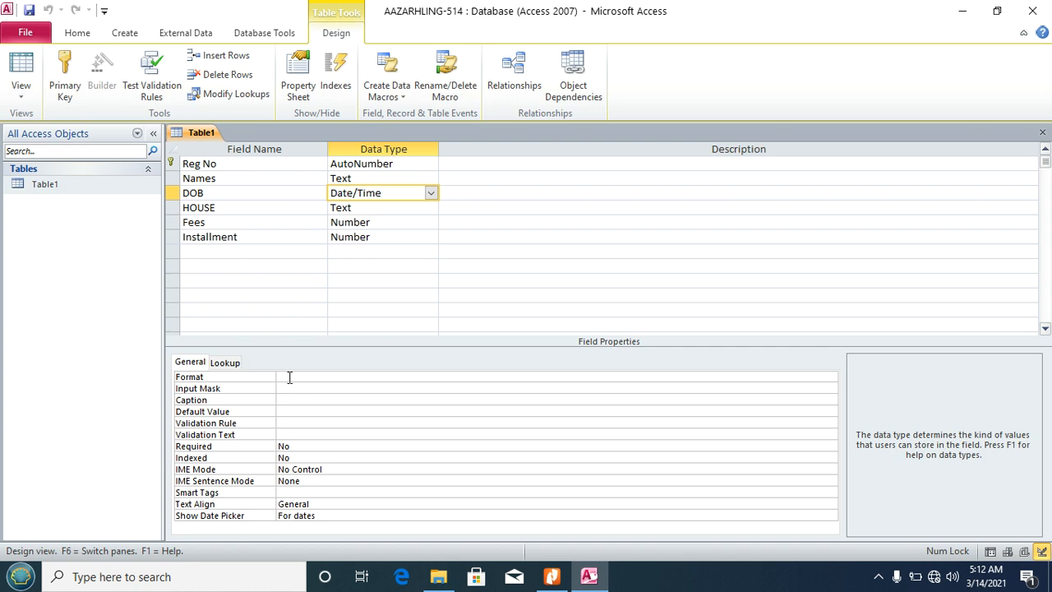
left_click(290, 378)
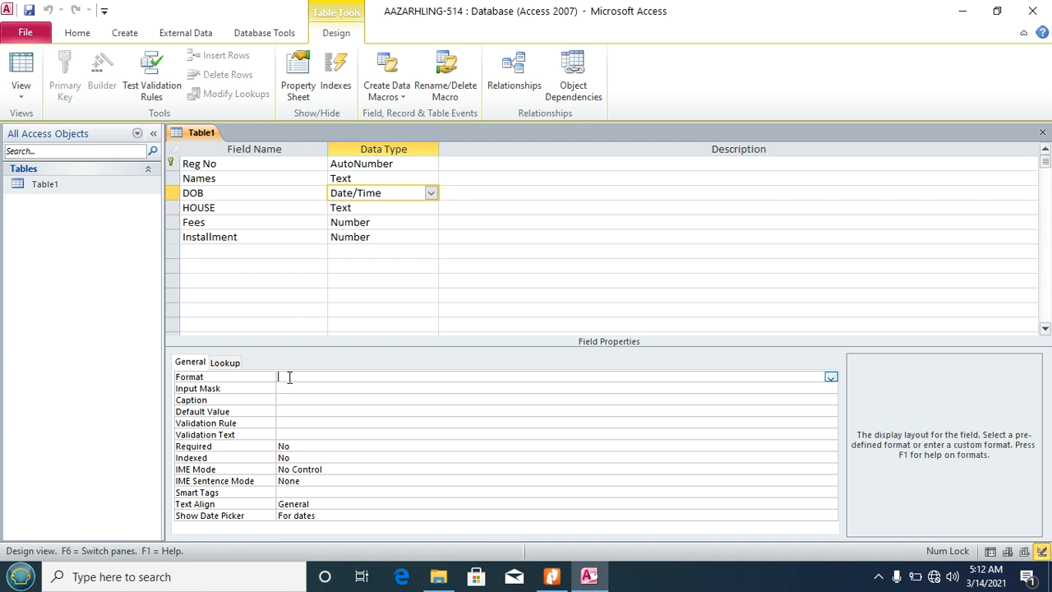
left_click(831, 378)
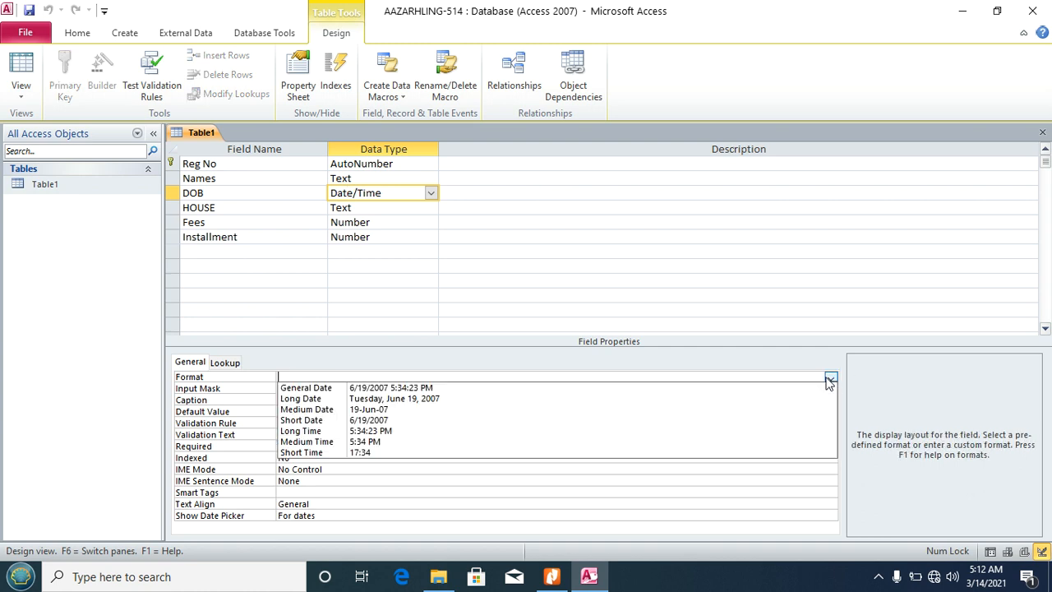
left_click(522, 409)
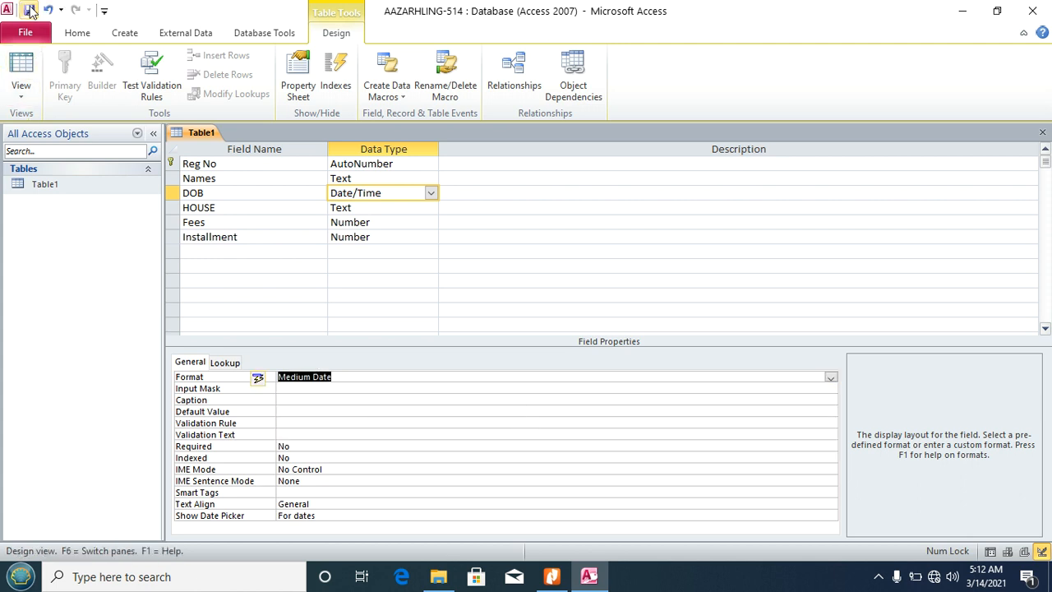
left_click(29, 10)
left_click(21, 66)
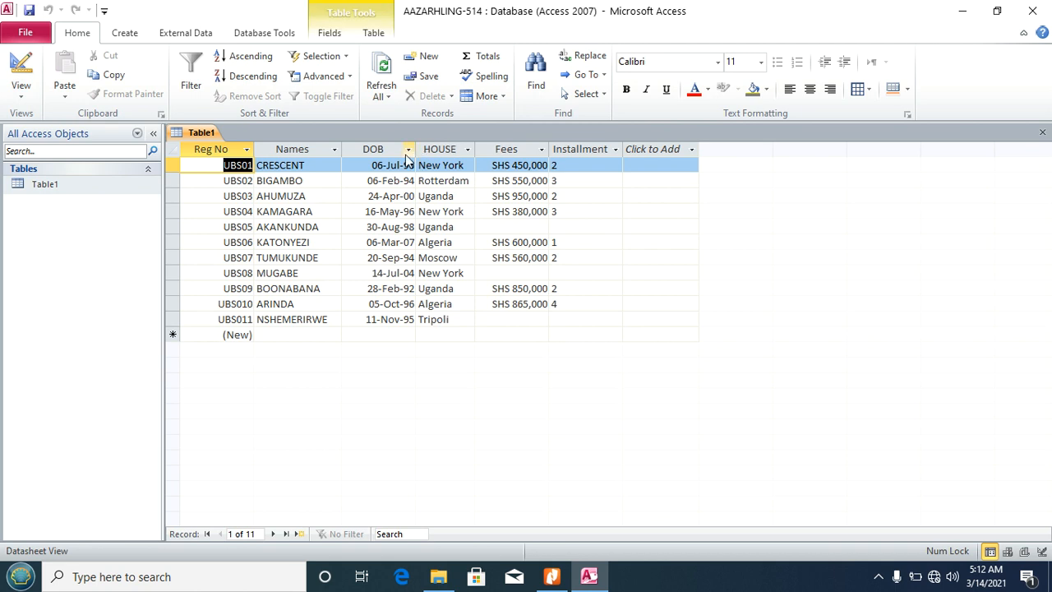
left_click(380, 151)
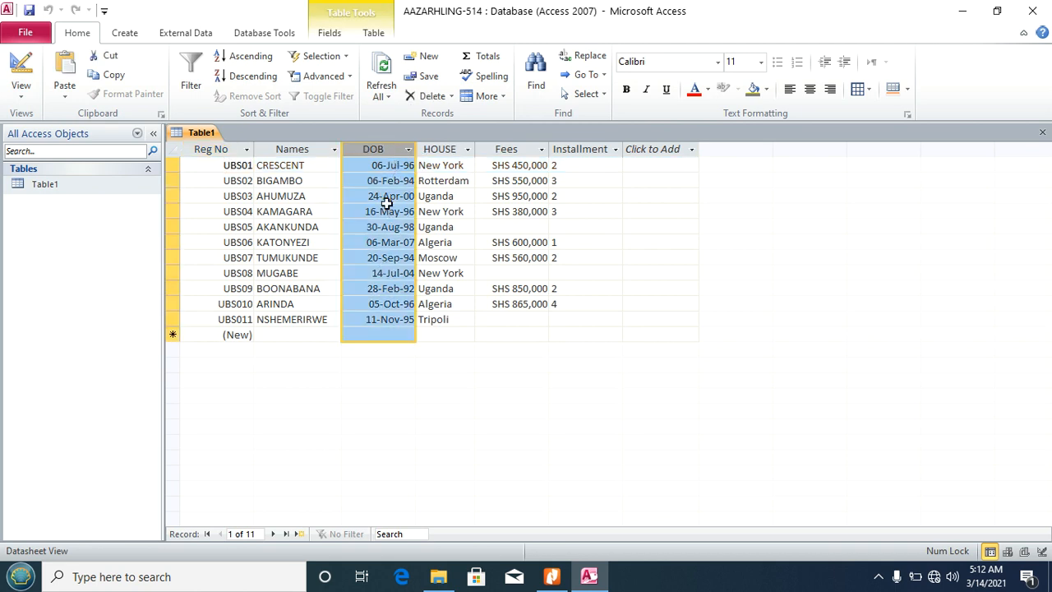
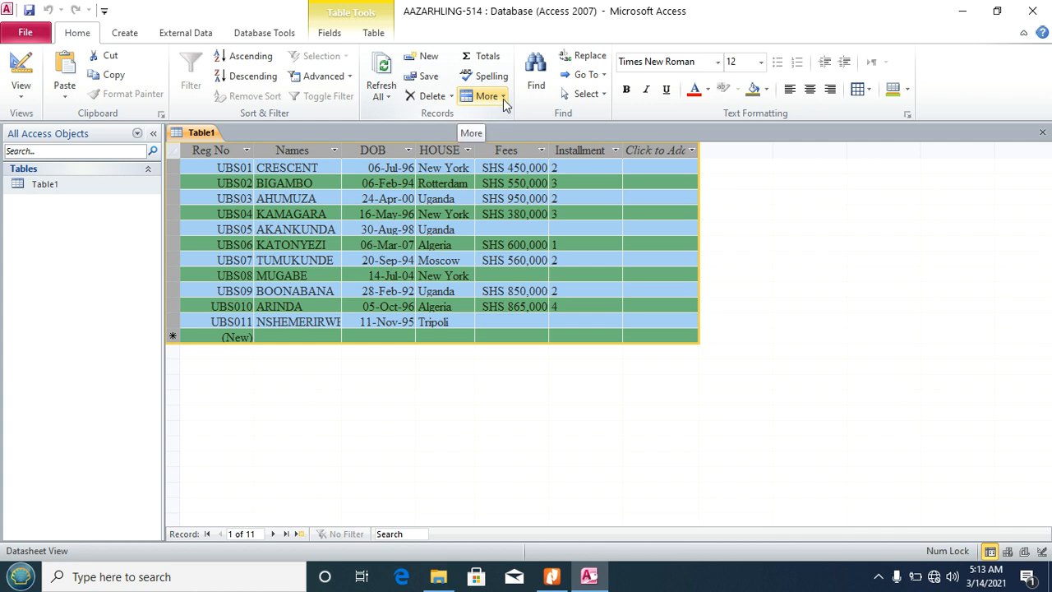
Step: Set the Table1 datasheet row height to 20, then view the task sheet PDF
left_click(502, 100)
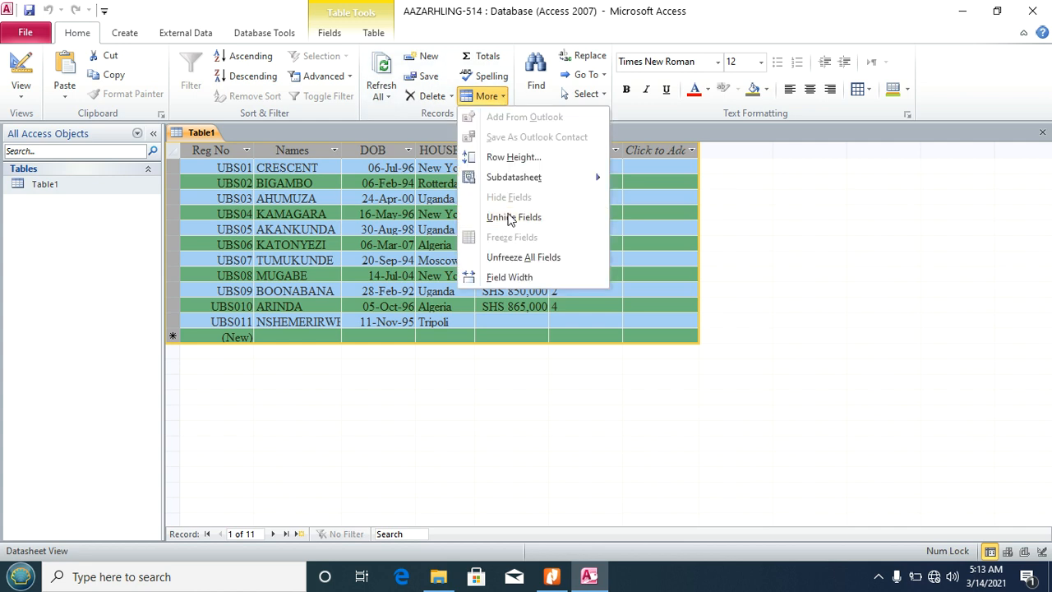
left_click(518, 157)
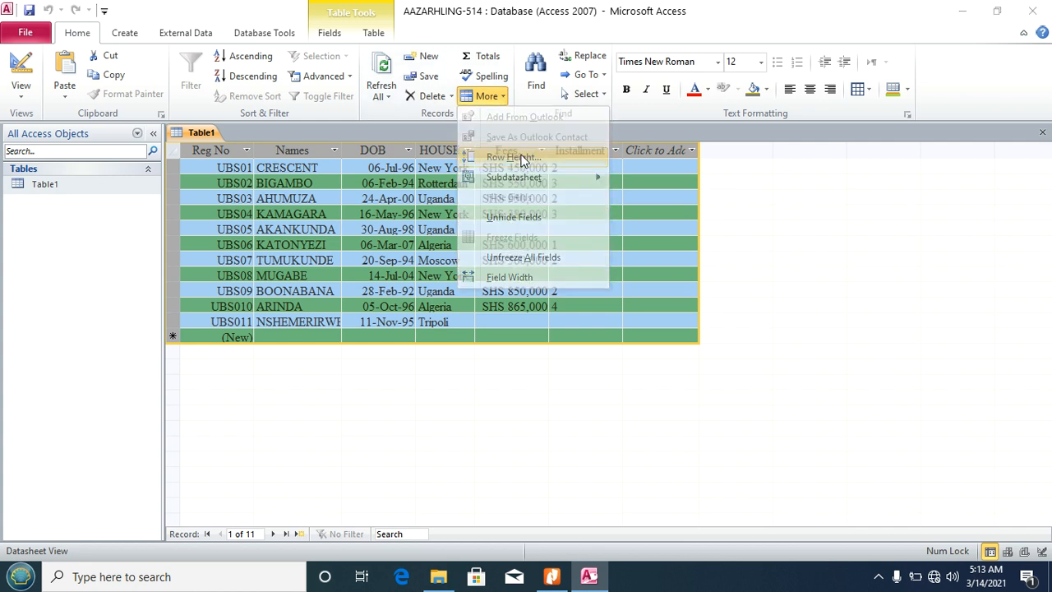
left_click(540, 580)
left_click(540, 580)
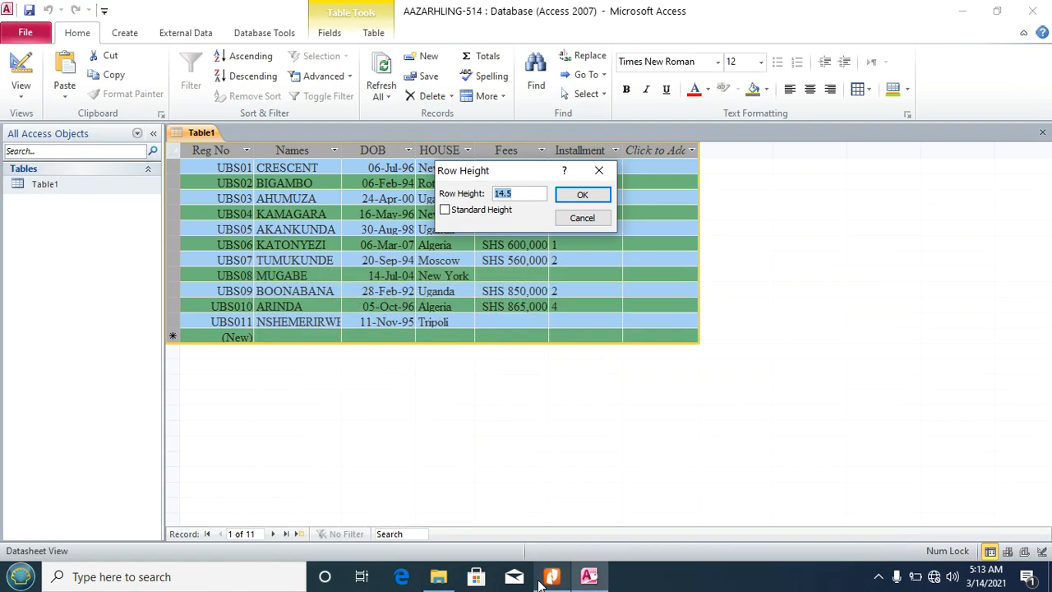
type("20")
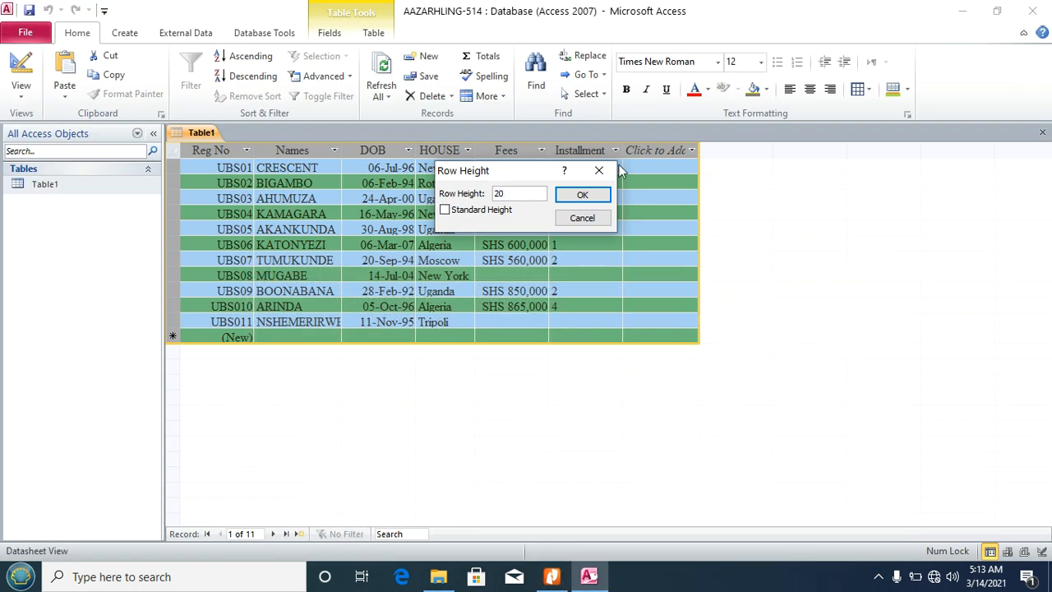
left_click(582, 194)
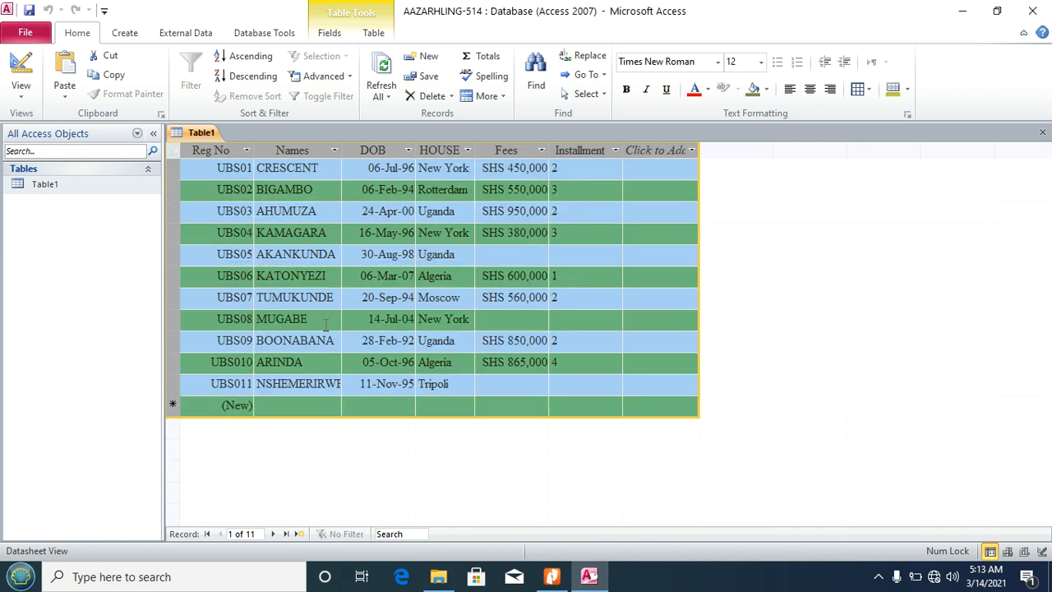
left_click(552, 576)
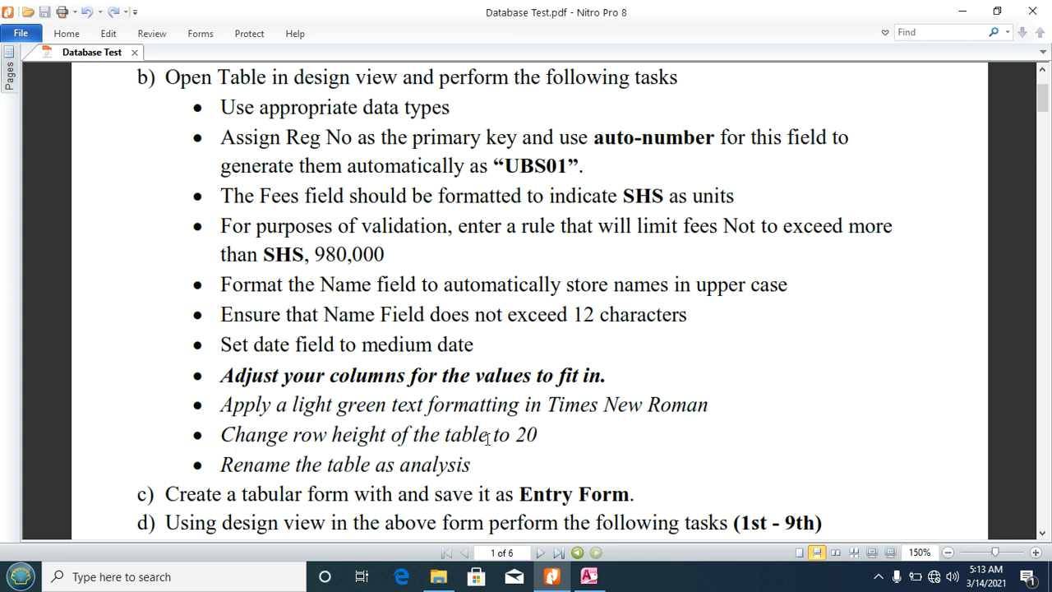
Step: Return to Access and close the Table1 tab
left_click(589, 577)
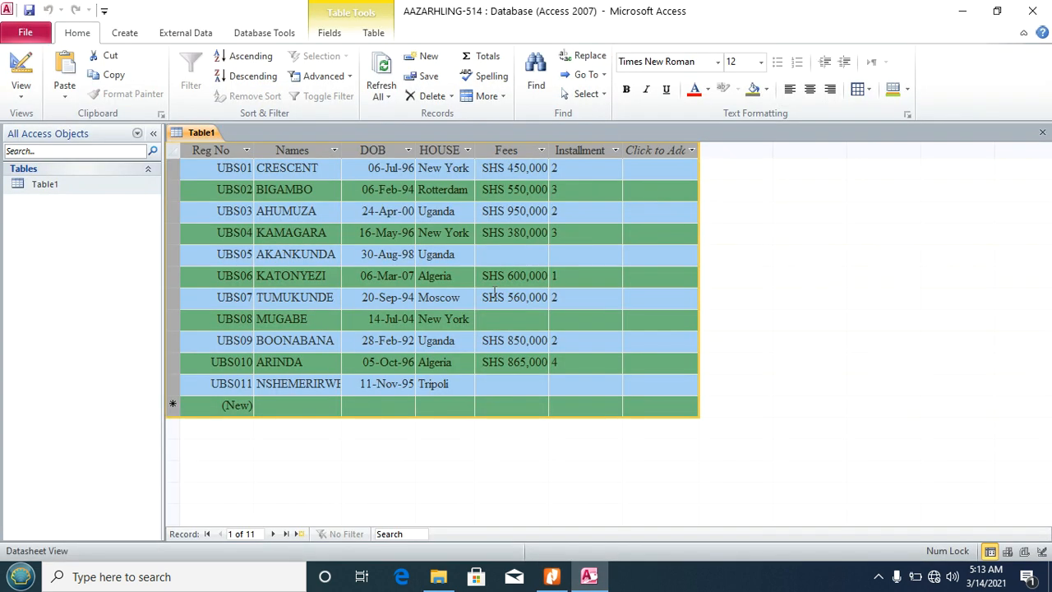
left_click(1044, 134)
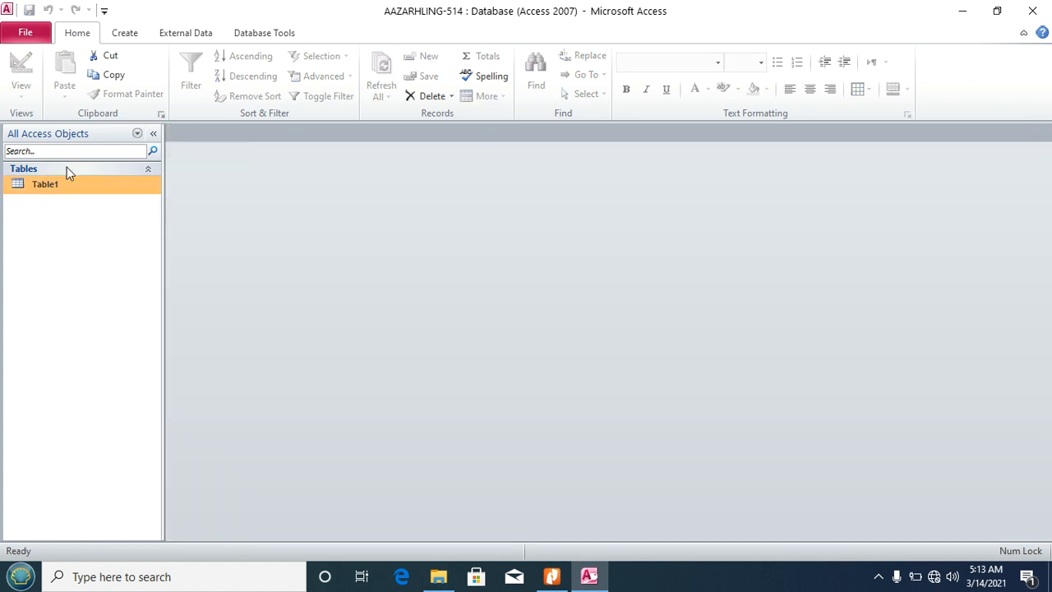
Step: Rename Table1 to Analisis and open it to view its records
right_click(47, 186)
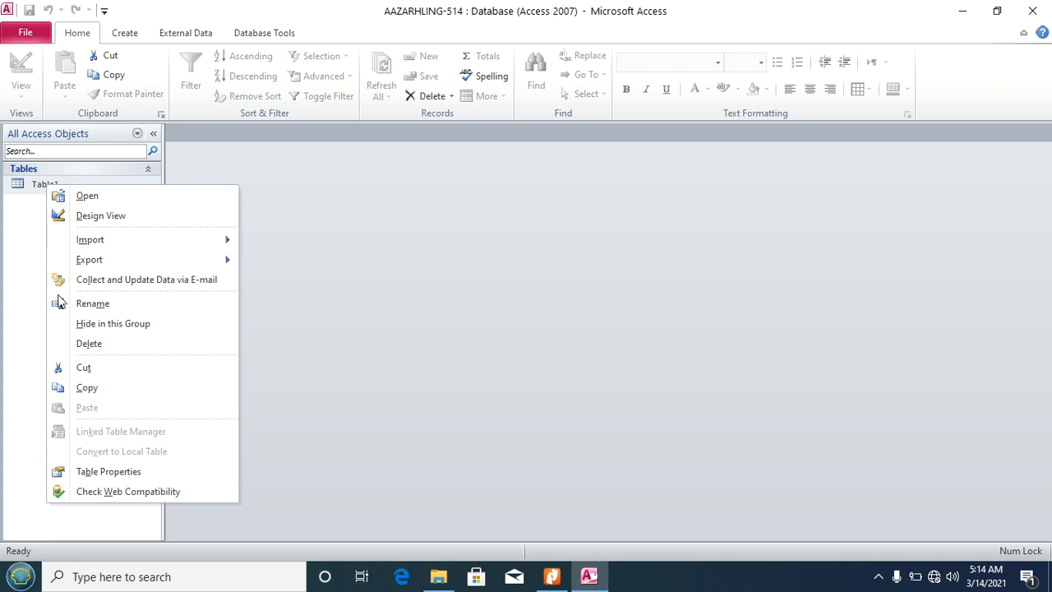
left_click(100, 303)
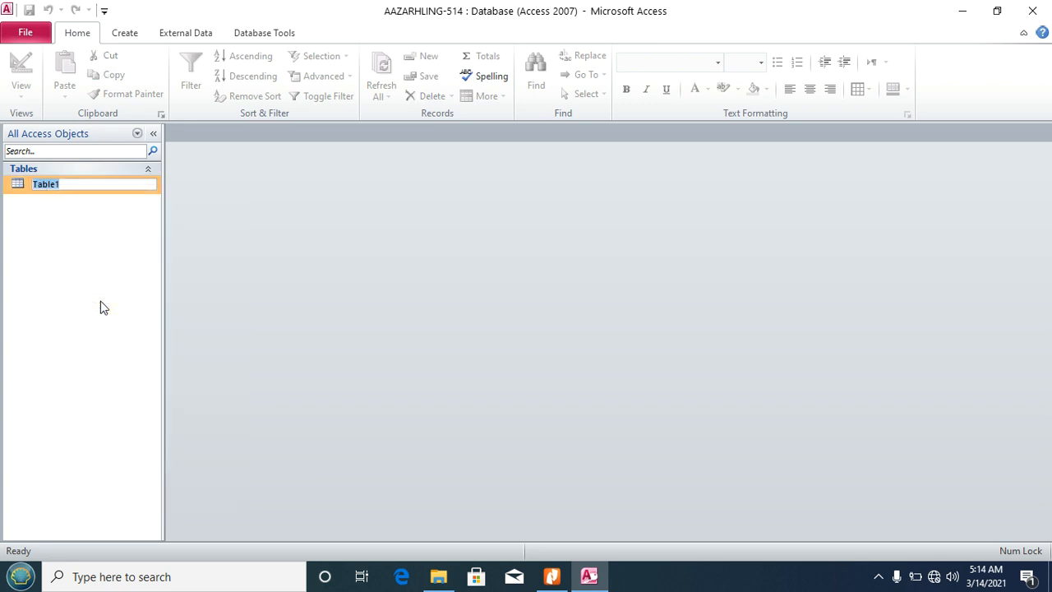
type("Analsis")
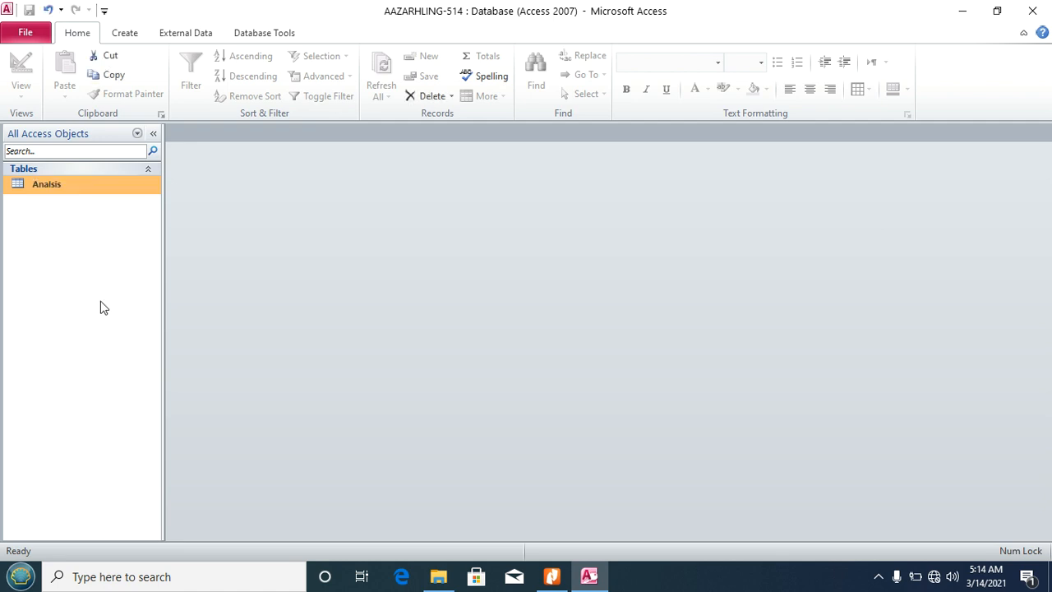
key("Return")
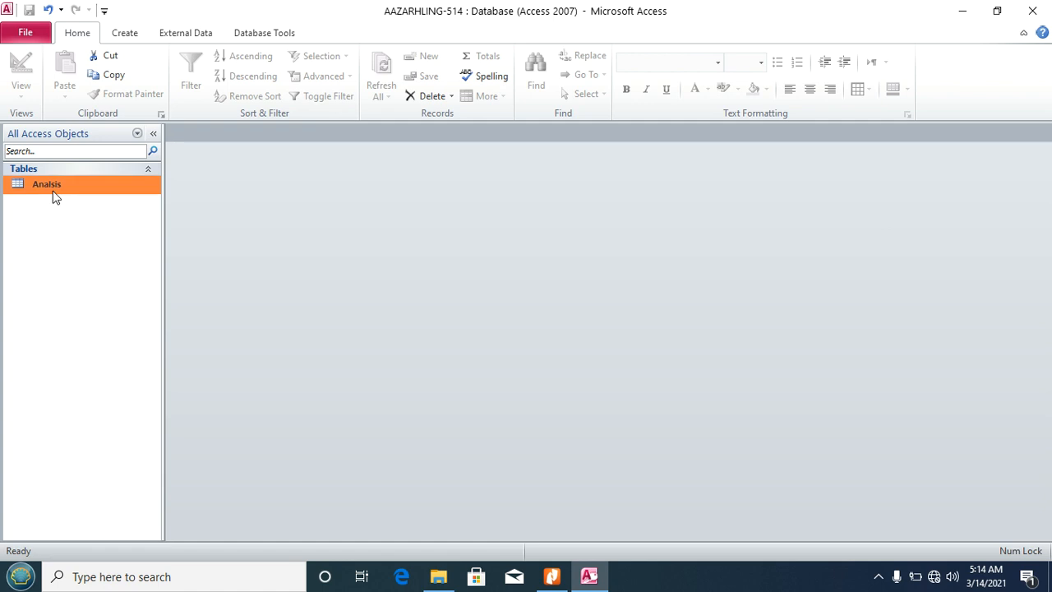
double_click(53, 189)
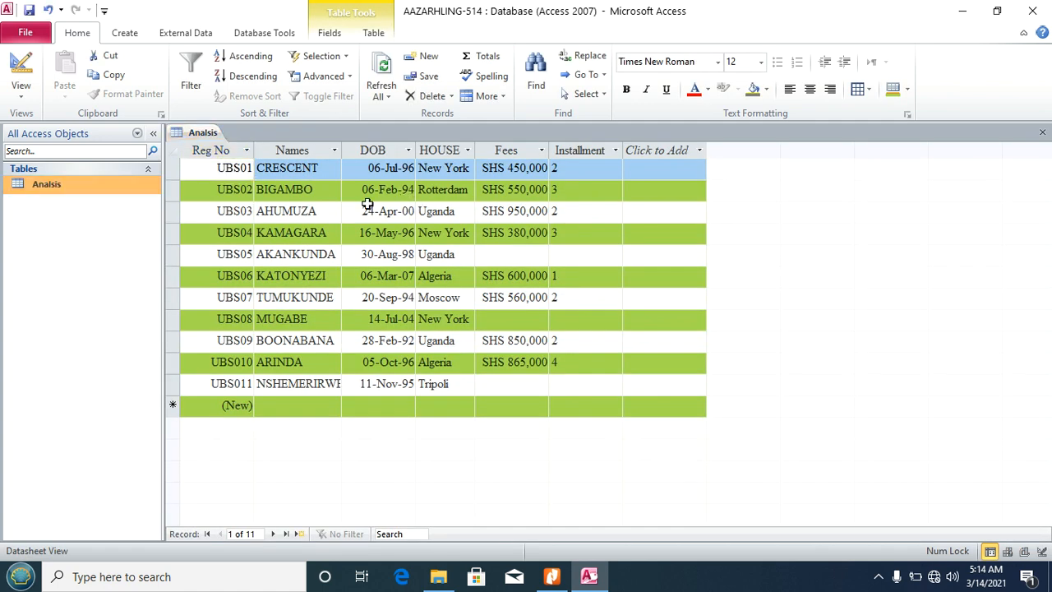
Step: Autofit the Reg No, Names, DOB, HOUSE, Fees and Installment columns, then close Analisis
double_click(255, 150)
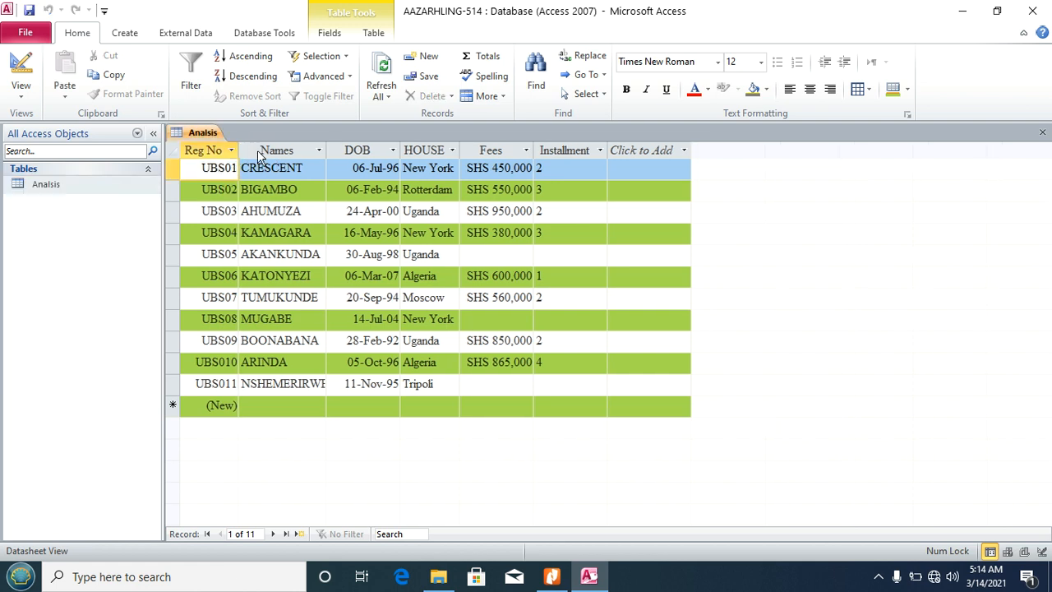
left_click(258, 149)
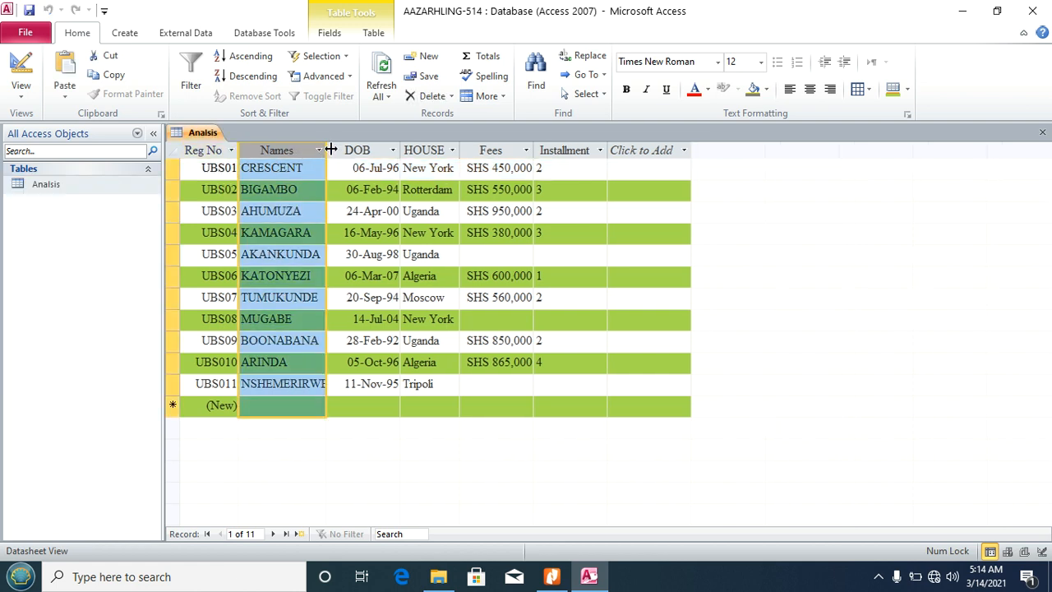
double_click(331, 149)
left_click(329, 149)
left_click(406, 149)
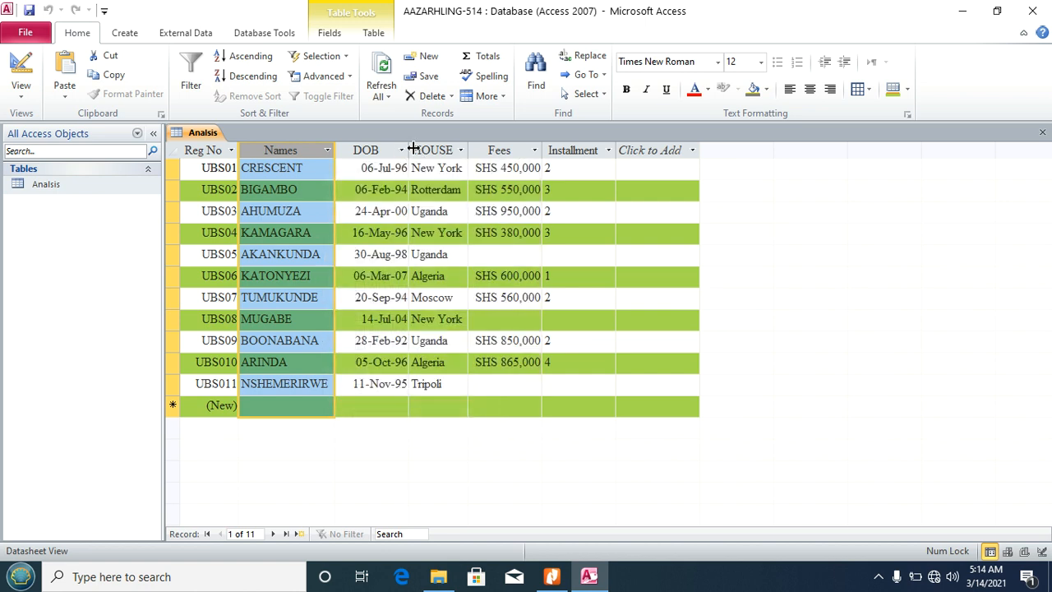
double_click(413, 148)
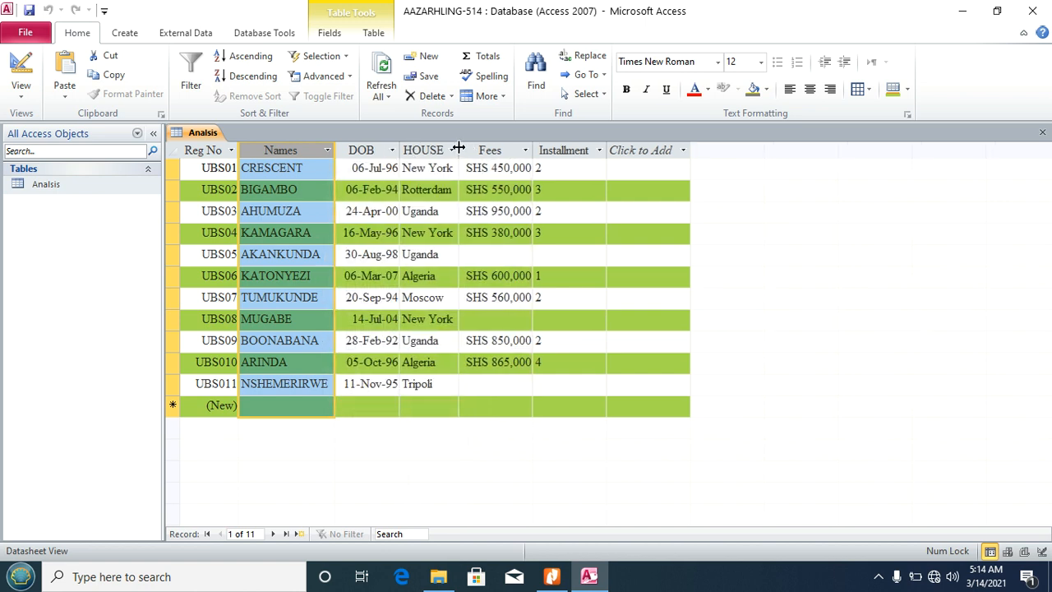
double_click(459, 149)
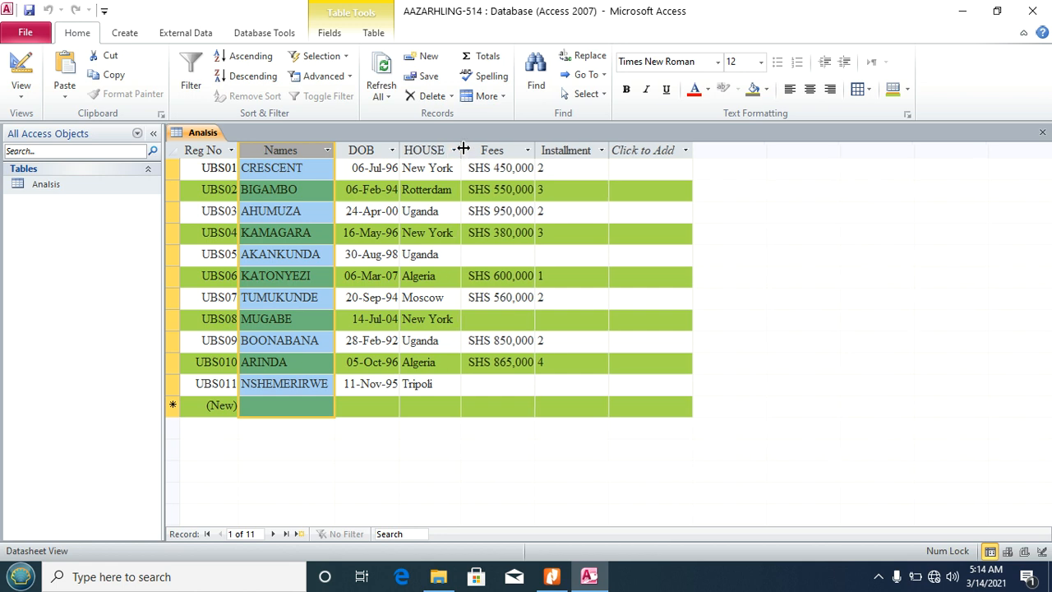
double_click(537, 146)
double_click(610, 150)
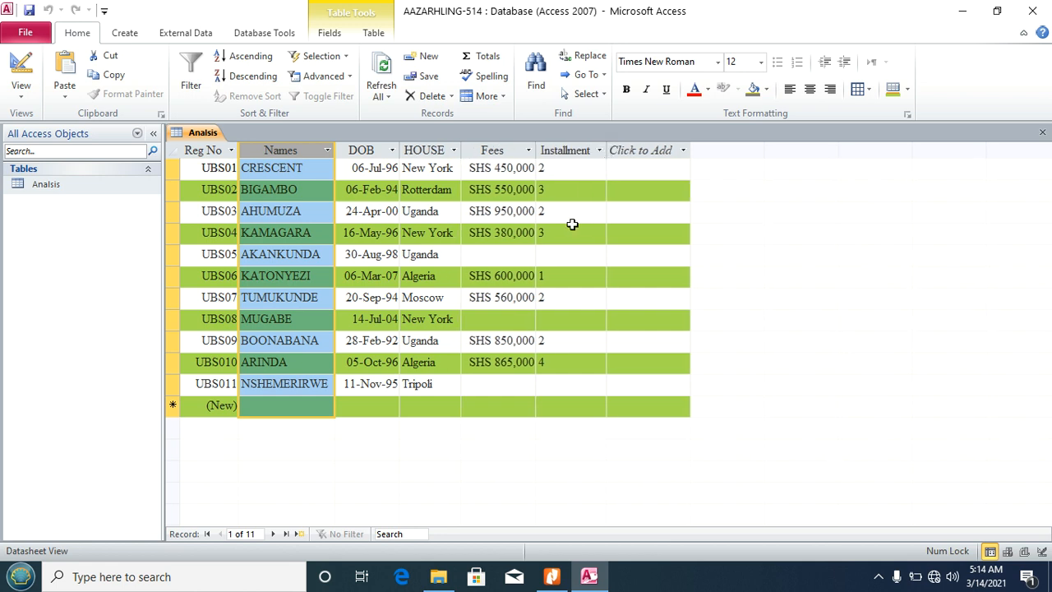
left_click(1043, 132)
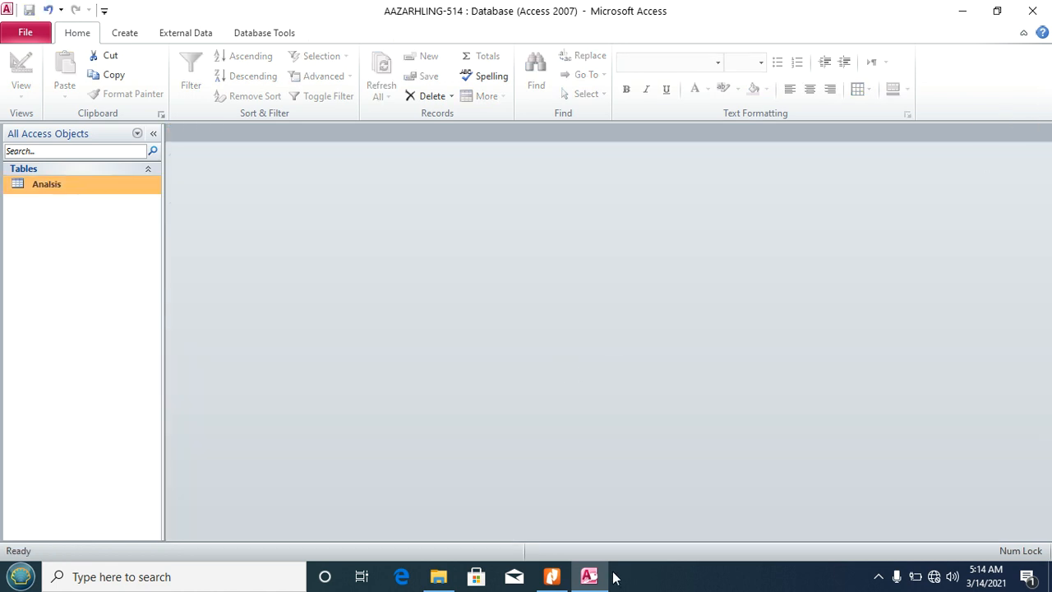
Step: Read tasks c and d in the PDF about the tabular Entry Form, then return to Access
left_click(552, 576)
scroll(387, 332, "down", 3)
scroll(386, 332, "down", 8)
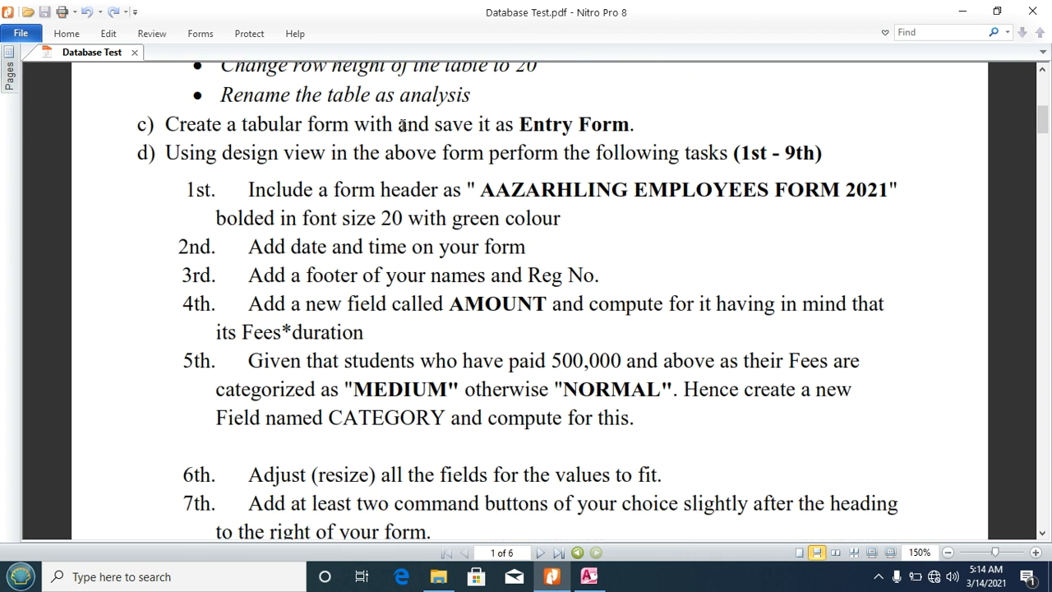
left_click(588, 576)
left_click(124, 34)
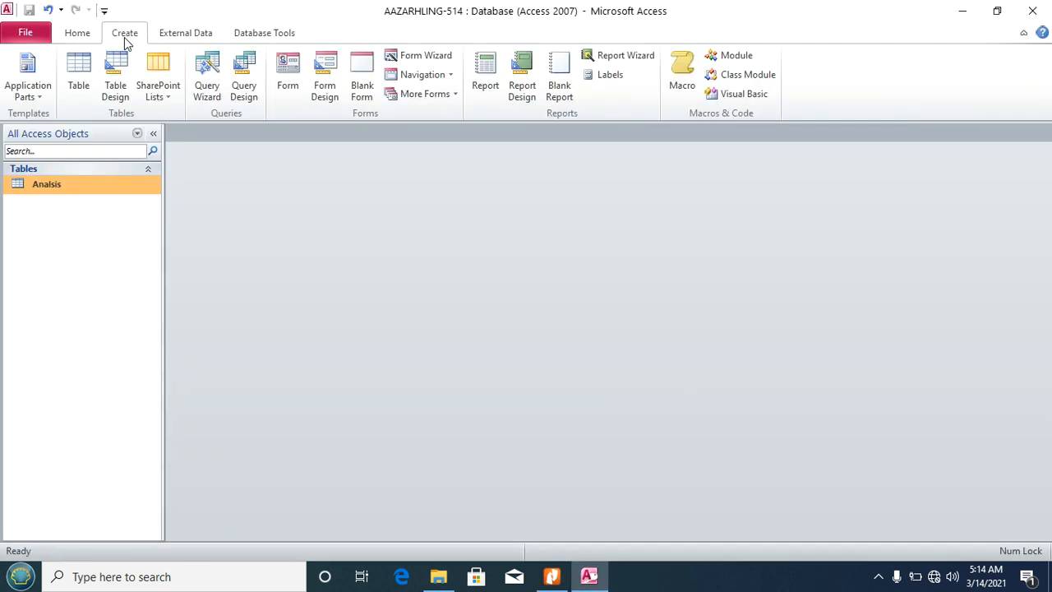
Step: Use the Form Wizard to build a tabular form titled Entry Form from all Analisis fields
left_click(441, 55)
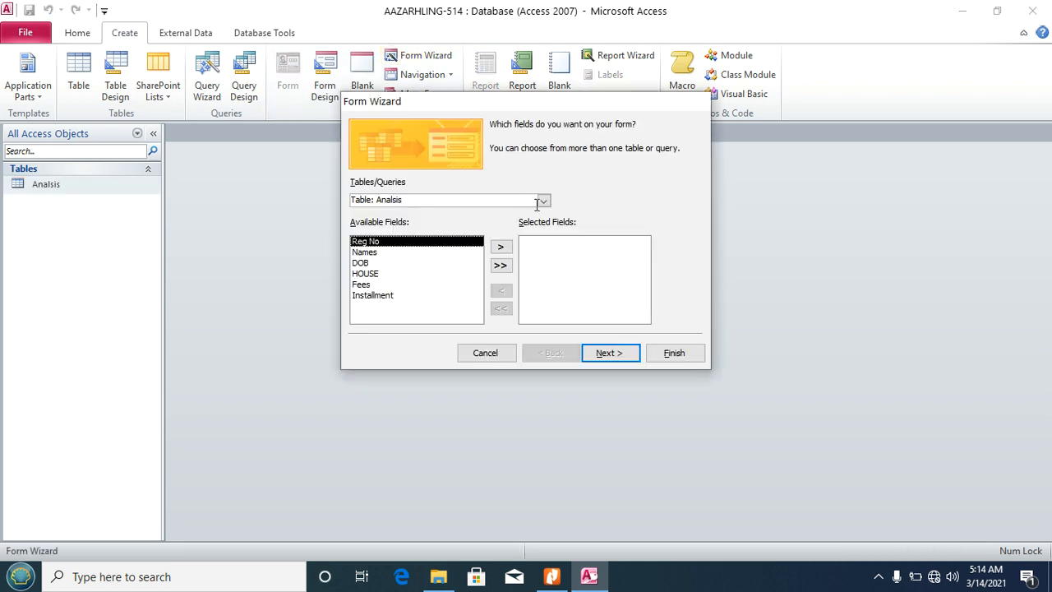
left_click(499, 264)
left_click(599, 359)
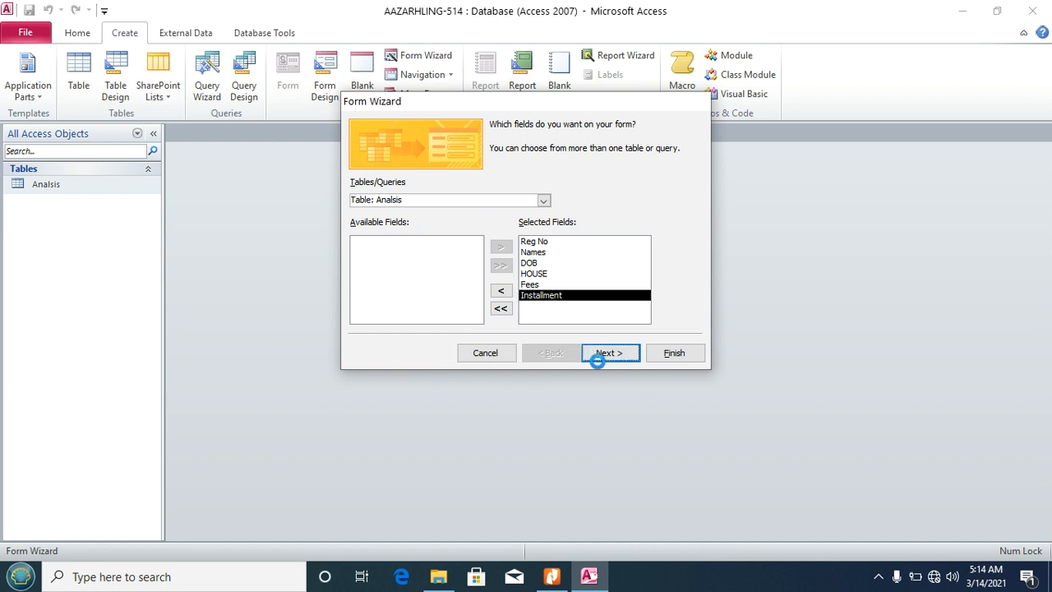
left_click(567, 191)
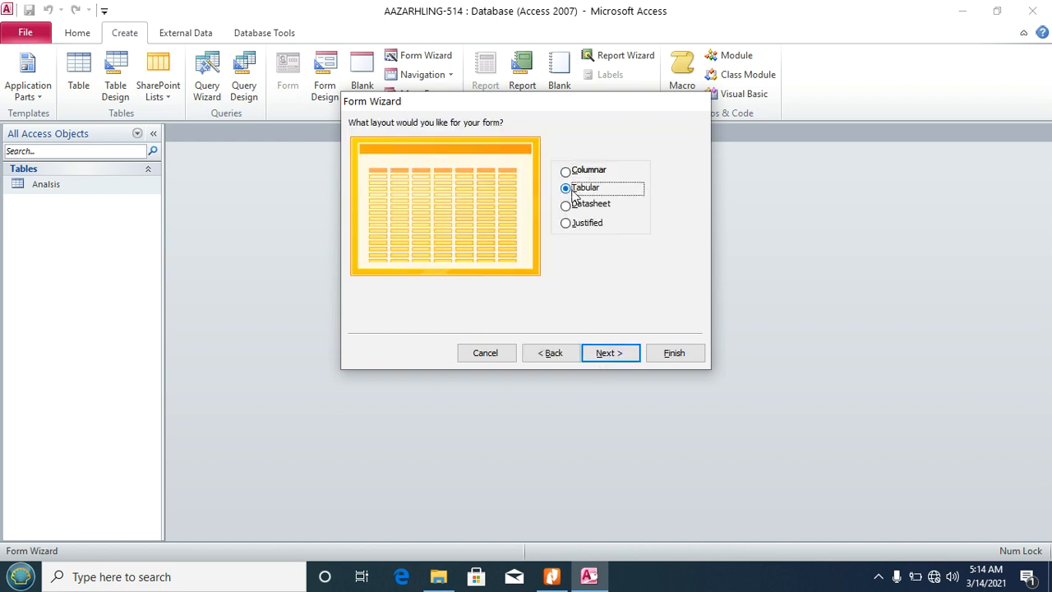
left_click(606, 355)
left_click_drag(508, 143, 449, 143)
type("Entr")
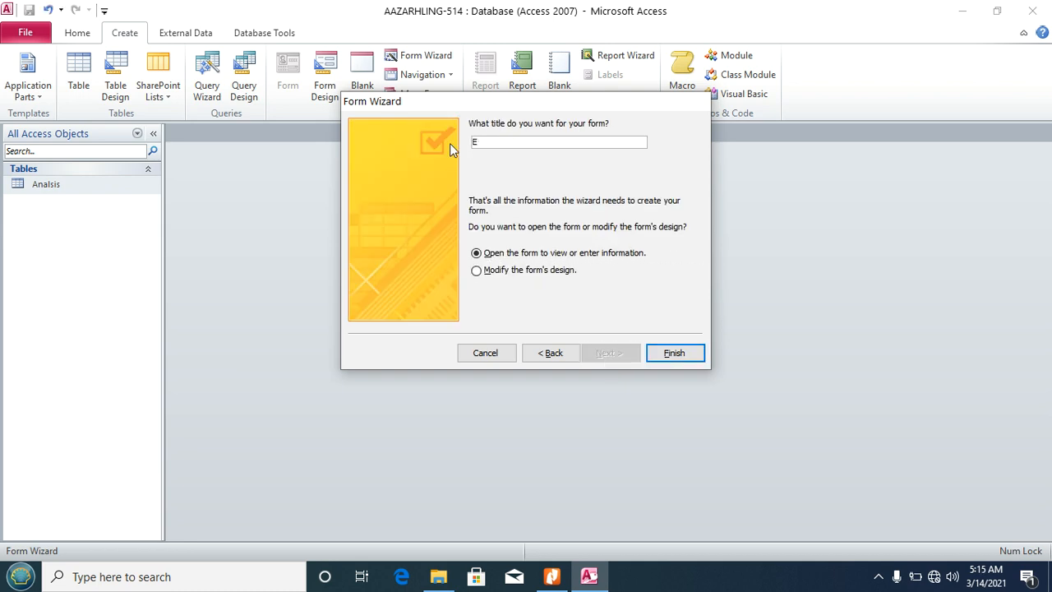
type("y Form")
left_click(664, 353)
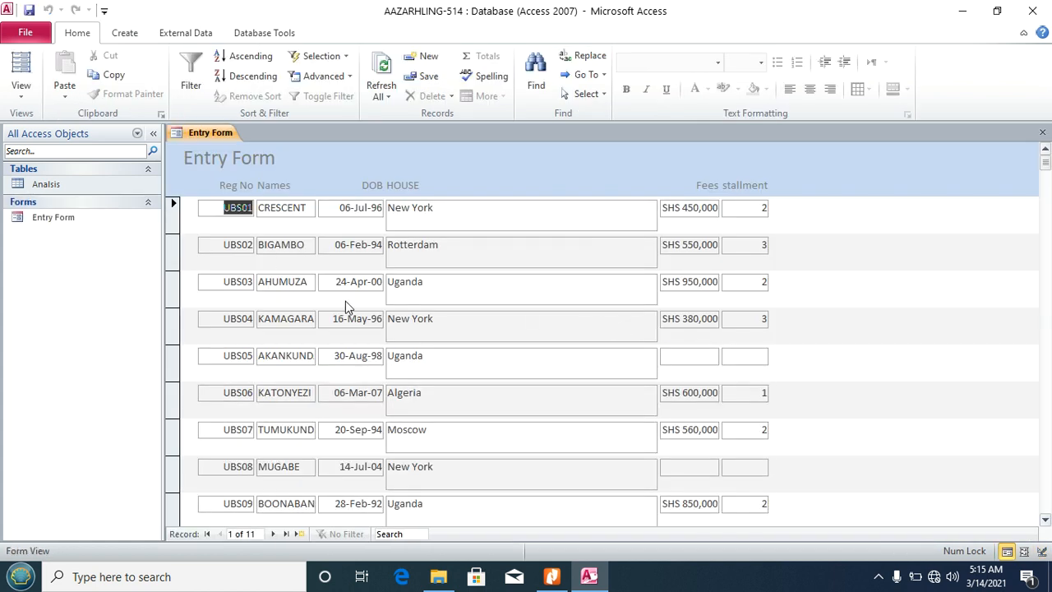
left_click(554, 580)
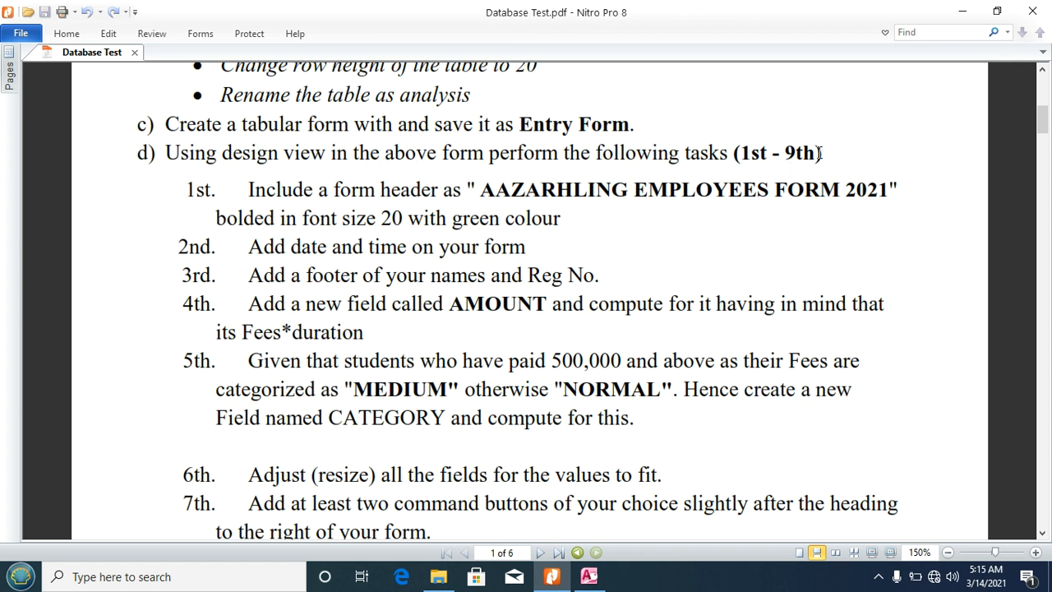
Step: Select the header text AAZARHLING EMPLOYEES FORM 2021 in the task sheet and return to Access
scroll(392, 222, "down", 1)
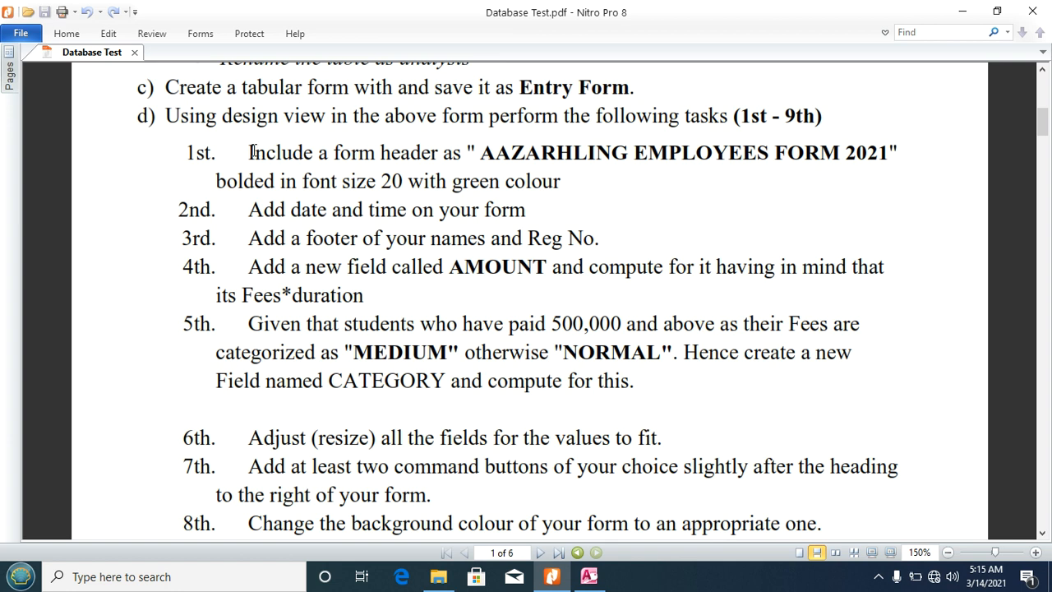
left_click_drag(485, 153, 888, 161)
key("ctrl+c")
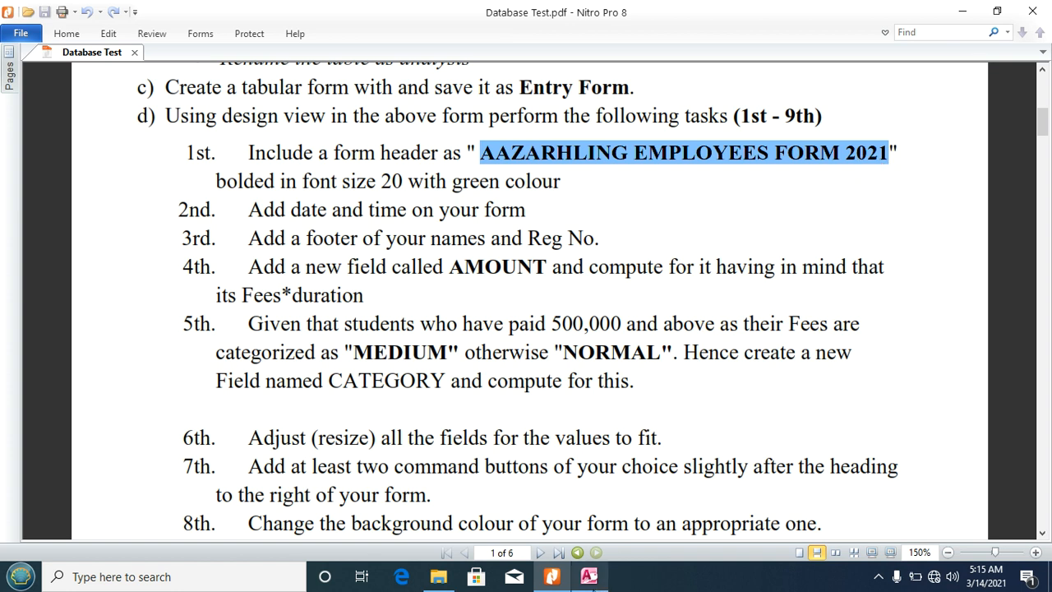
left_click(588, 502)
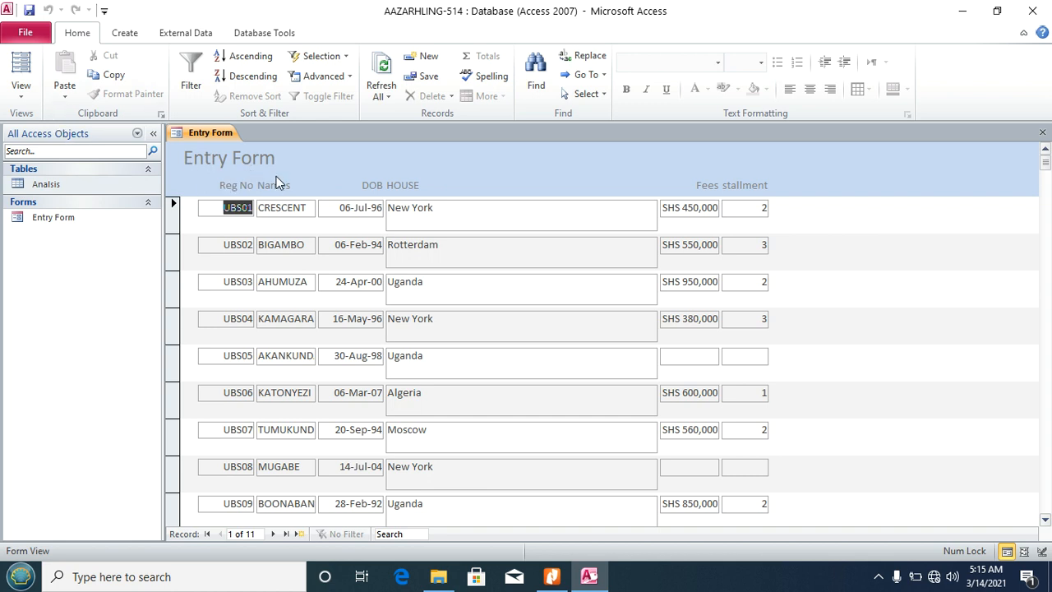
Step: In Design View, widen the title label and replace its text with AAZARHLING EMPLOYEES FORM 2021
left_click(21, 82)
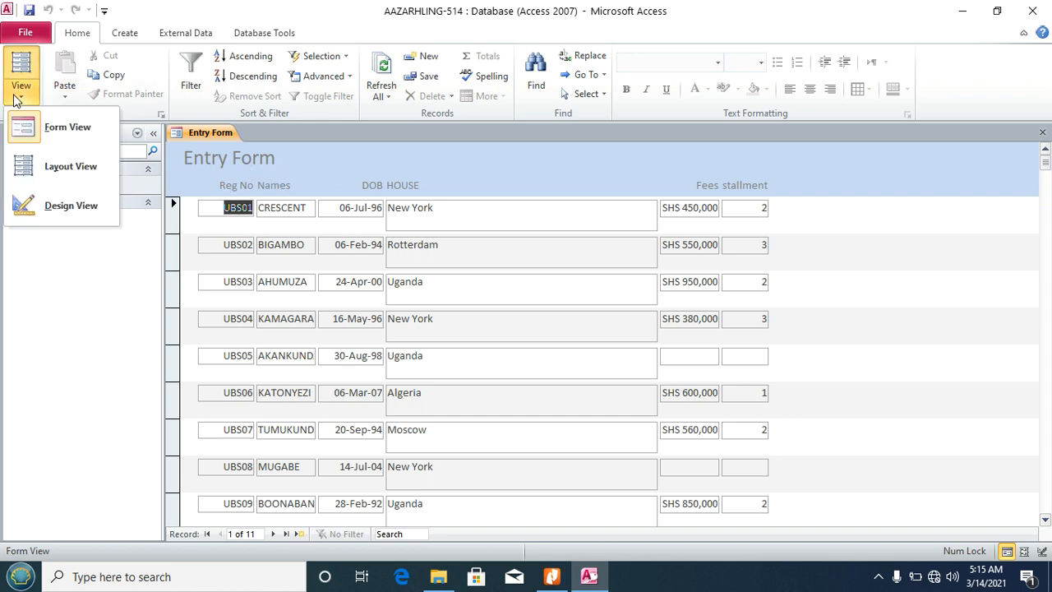
left_click(59, 215)
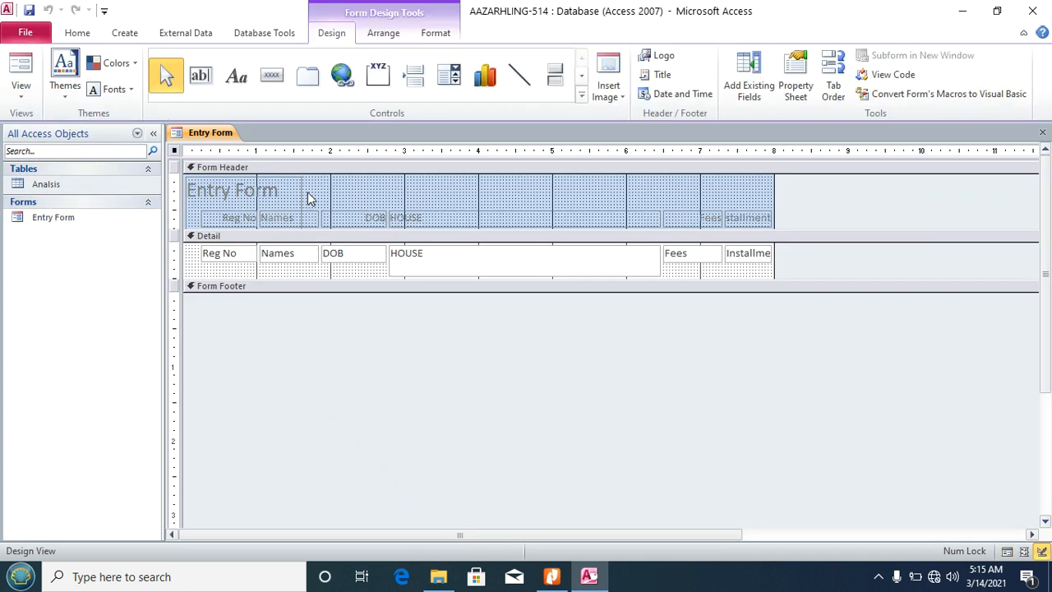
left_click(285, 194)
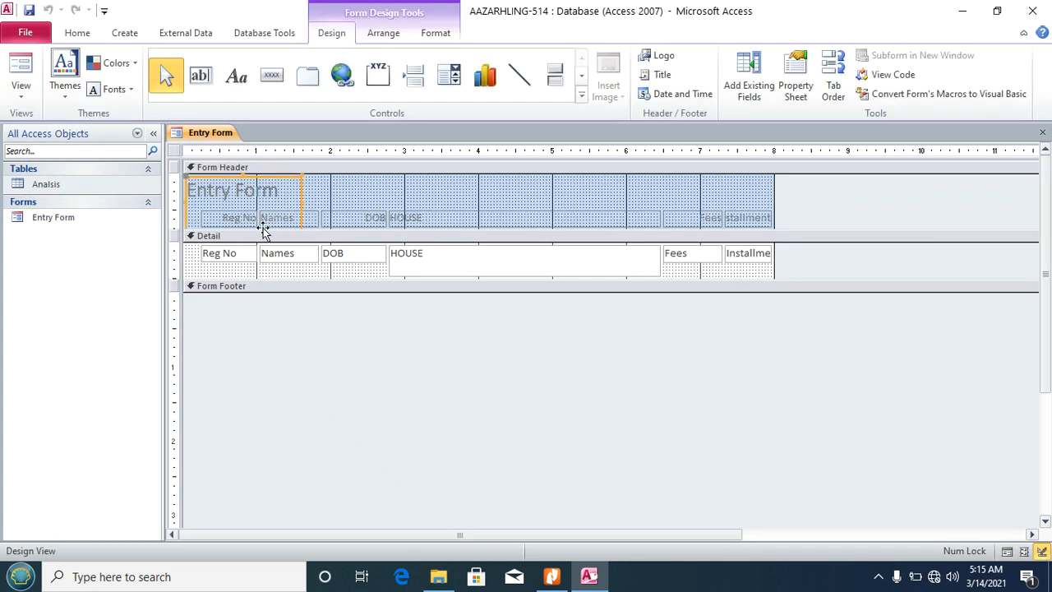
left_click_drag(300, 200, 623, 207)
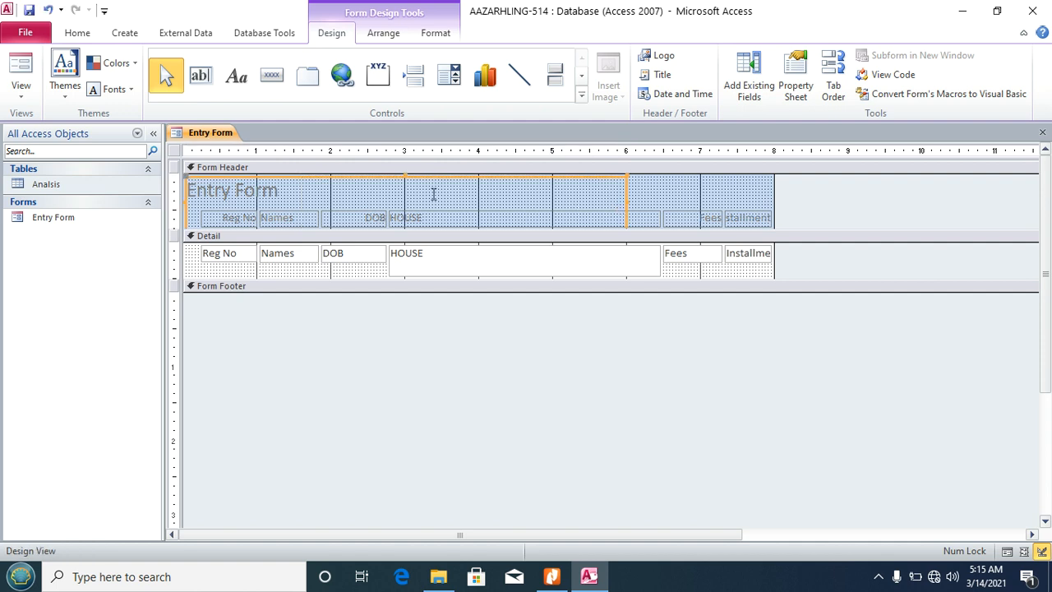
left_click(296, 195)
left_click_drag(296, 196, 187, 195)
key("ctrl+v")
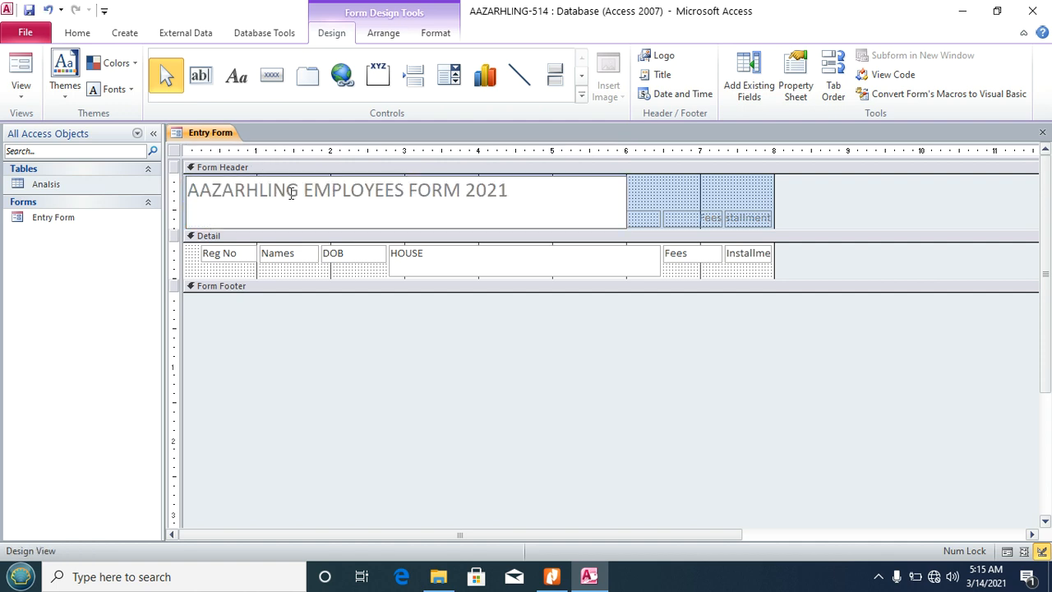
left_click(641, 203)
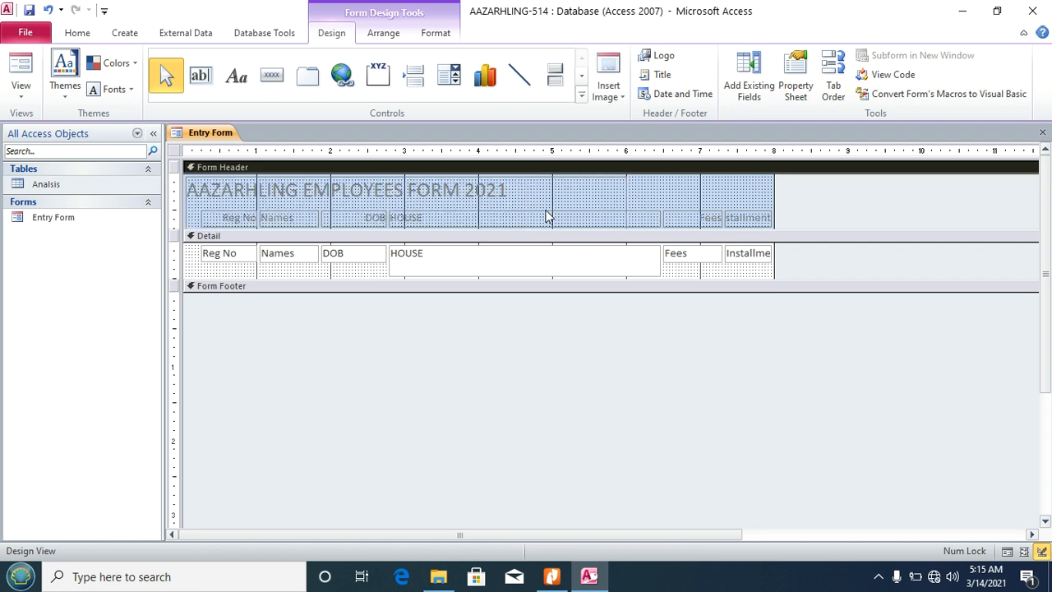
Step: Adjust the title label height and the form header section size
left_click_drag(518, 230, 518, 259)
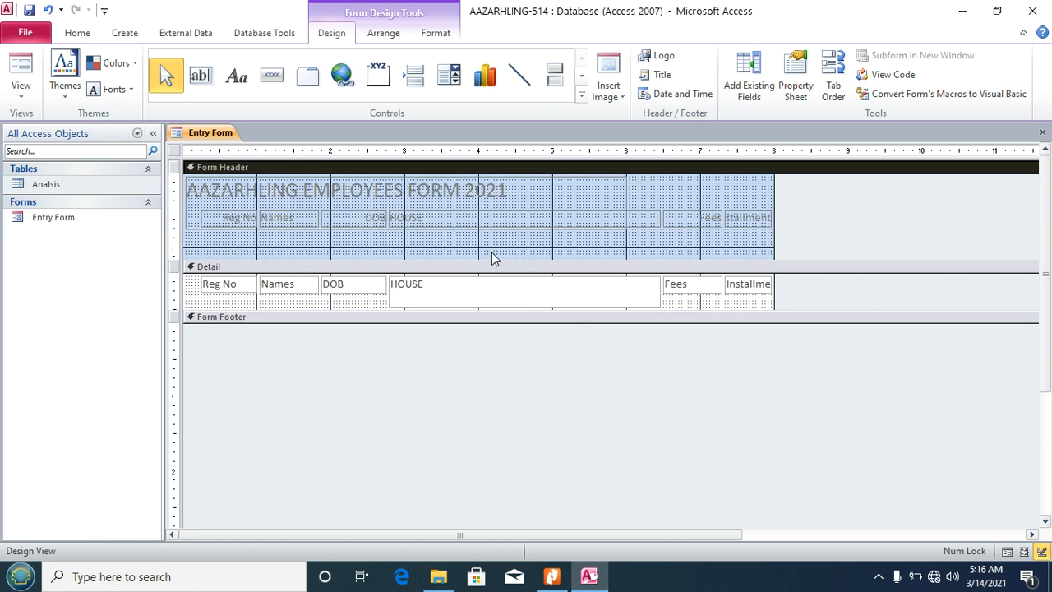
left_click(450, 218)
left_click_drag(405, 231, 413, 207)
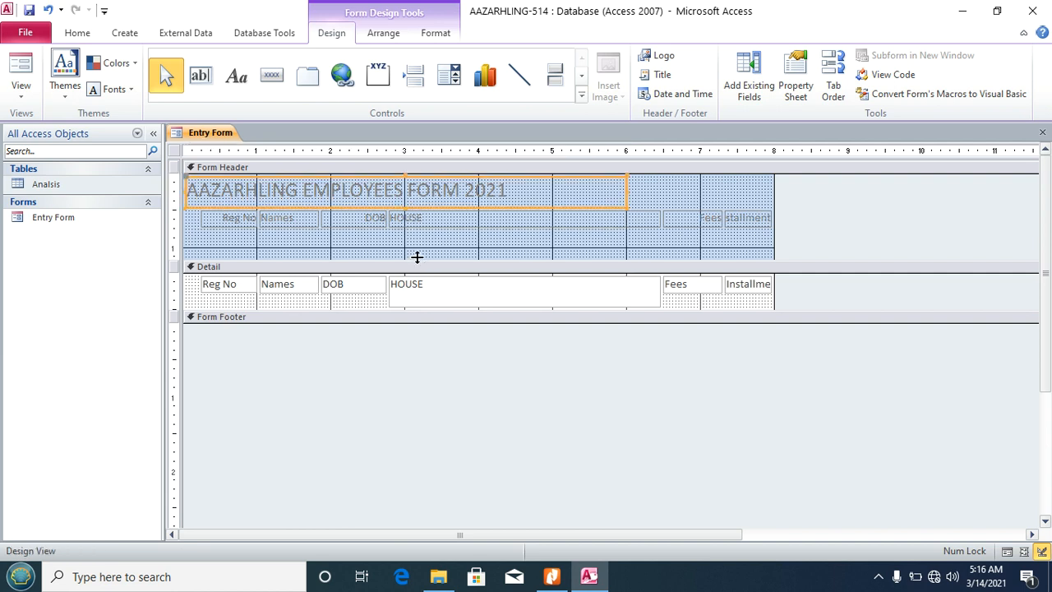
left_click_drag(417, 260, 434, 229)
left_click(646, 192)
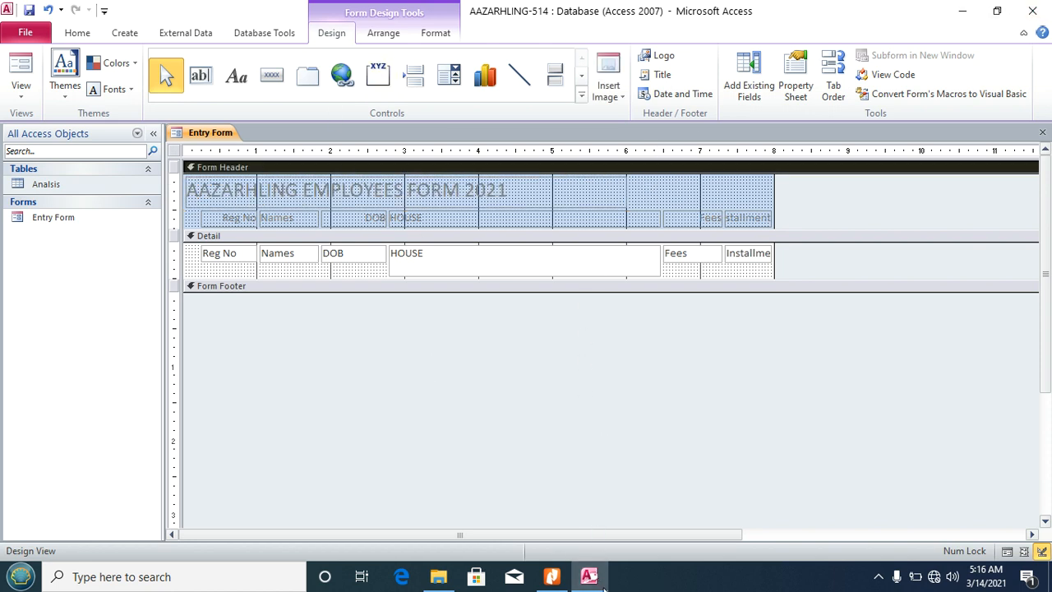
Step: Make the header title bold and green, and narrow its label to fit the text
left_click(551, 576)
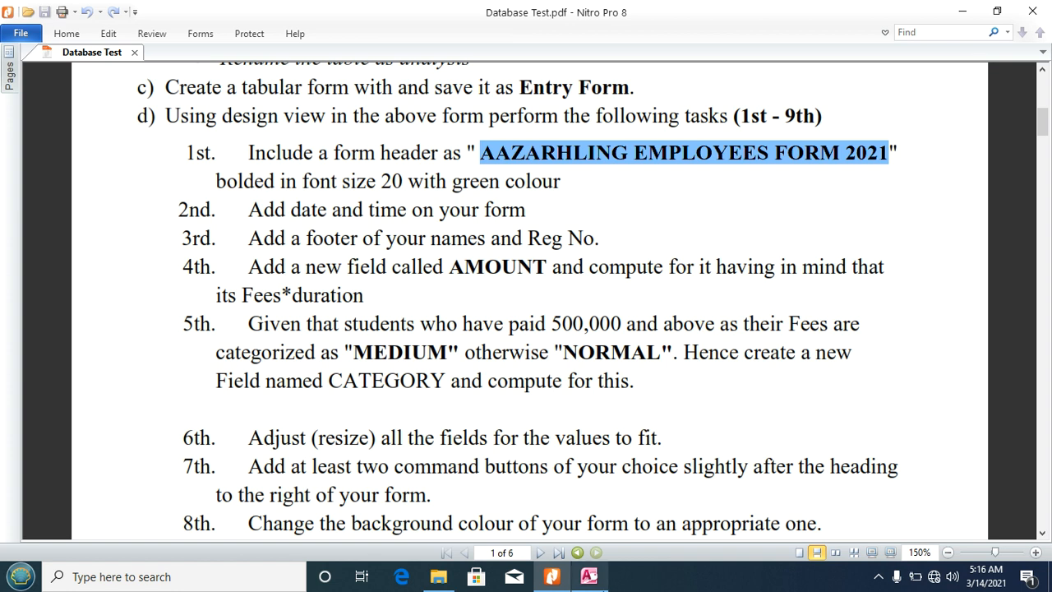
left_click(589, 577)
left_click(349, 204)
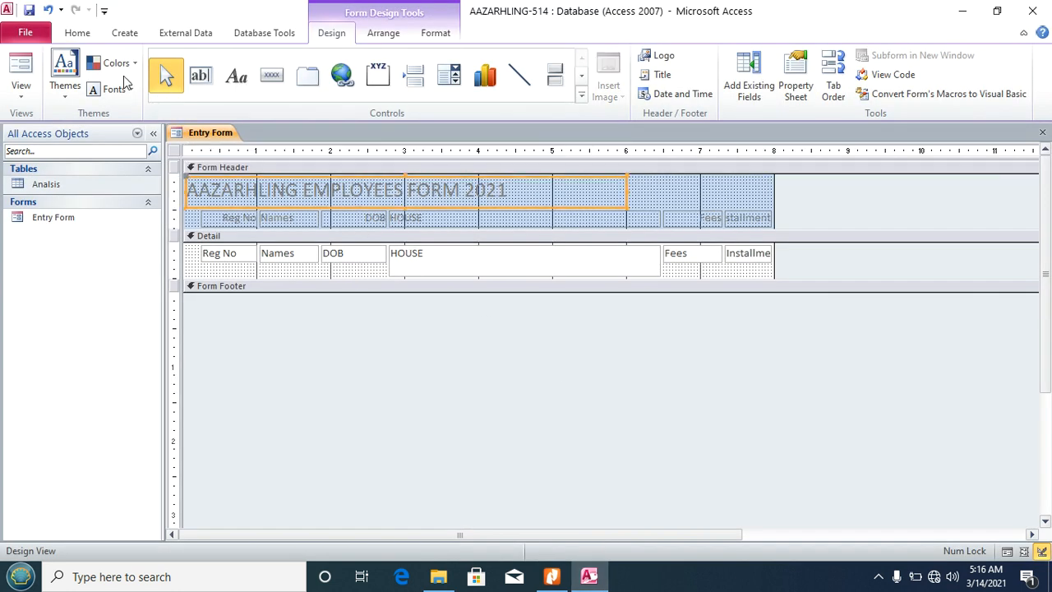
left_click(91, 36)
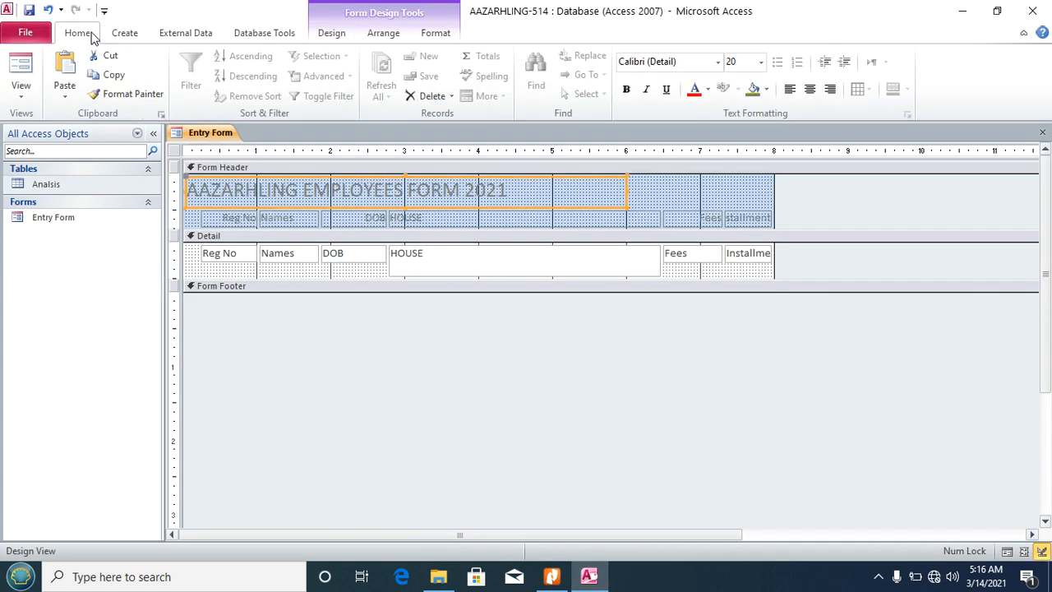
left_click(626, 89)
left_click(707, 89)
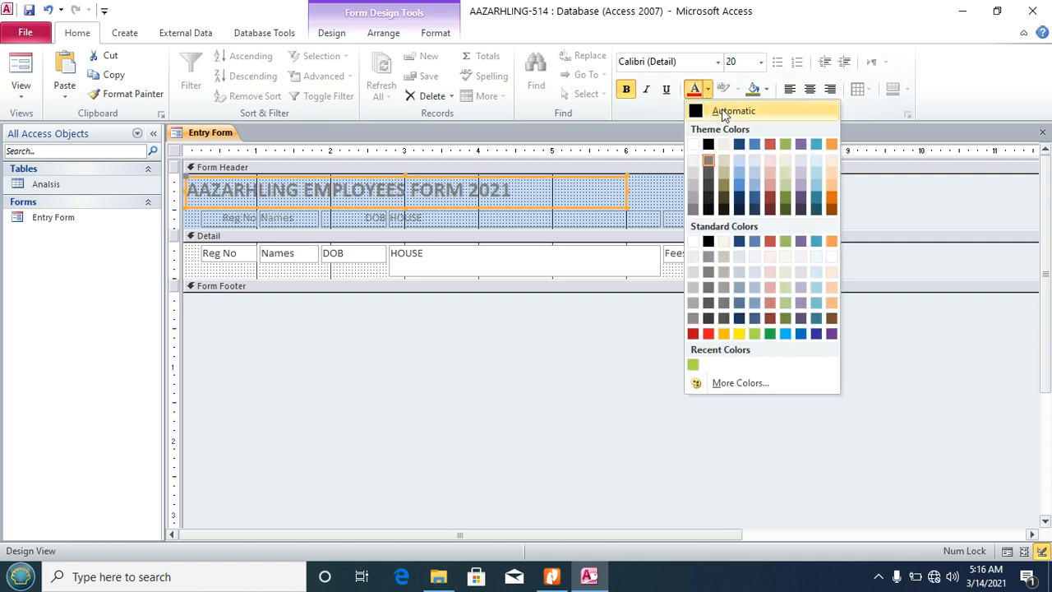
left_click(770, 333)
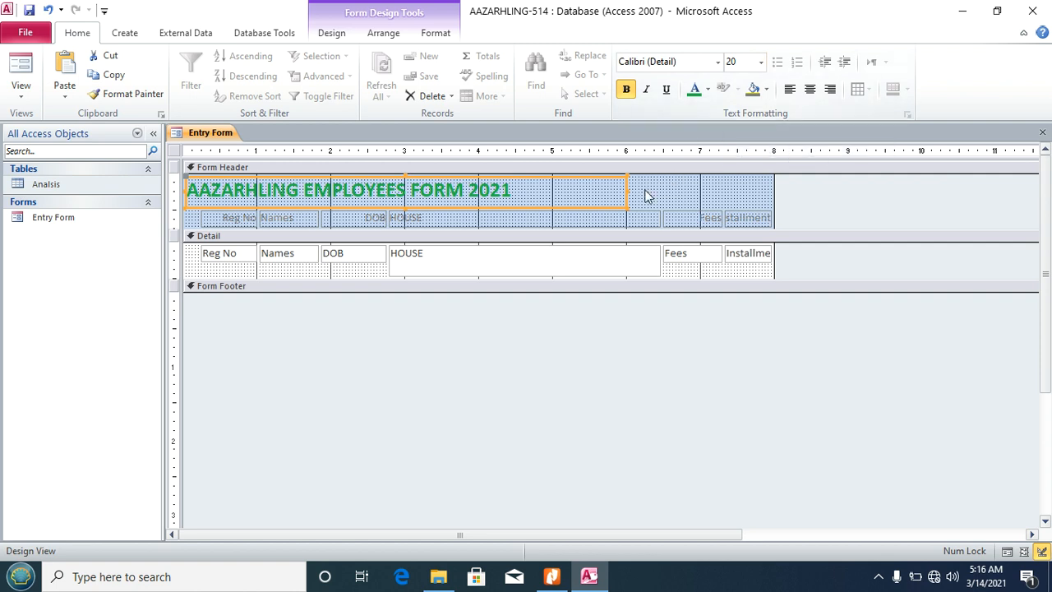
left_click_drag(625, 192, 512, 190)
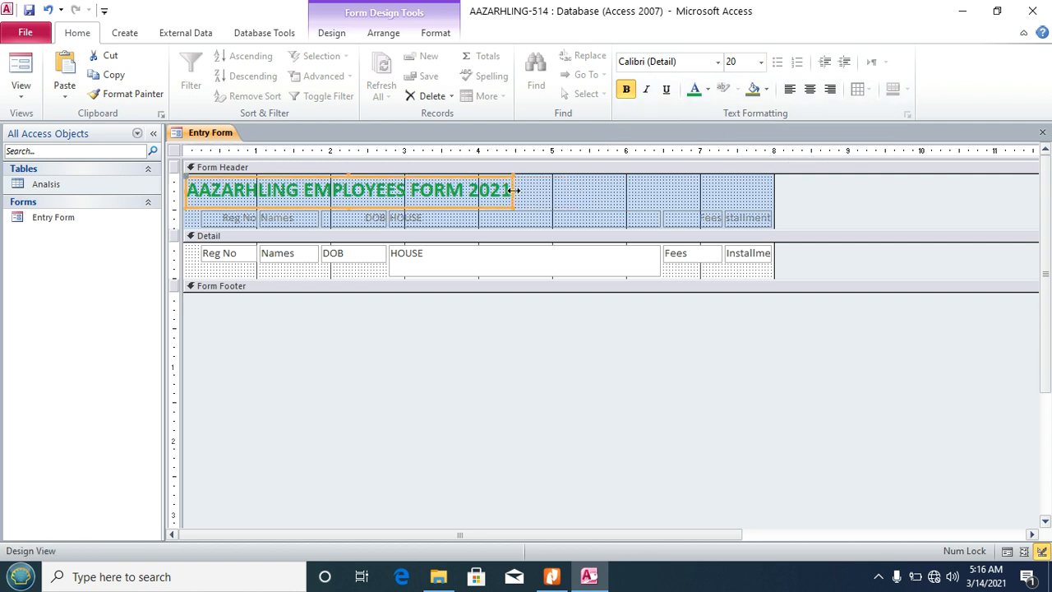
Step: Set the column heading labels' font colour to Automatic black, then recheck the task sheet
left_click(177, 221)
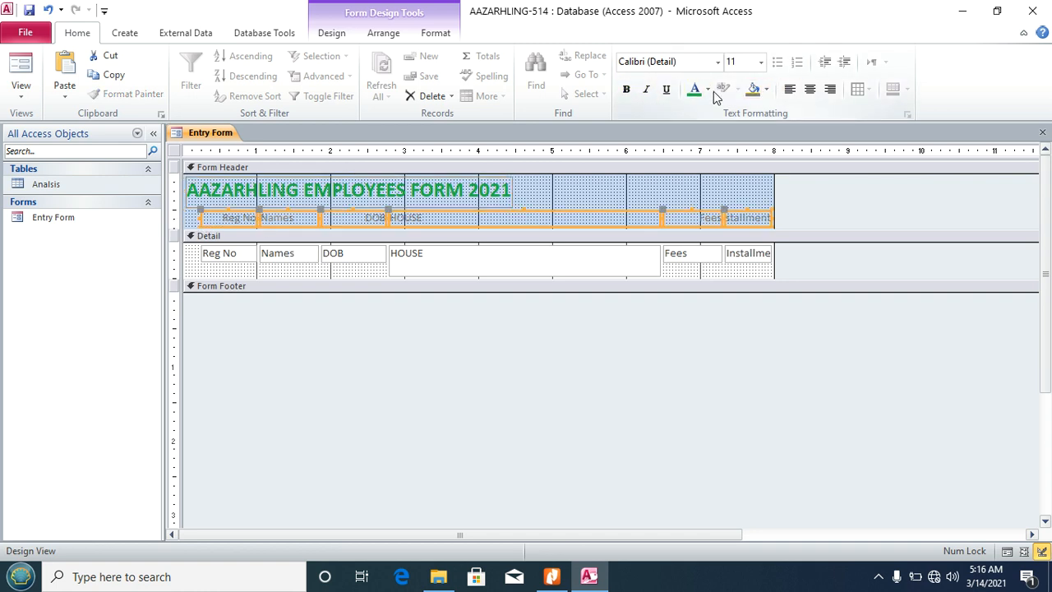
left_click(709, 89)
left_click(703, 109)
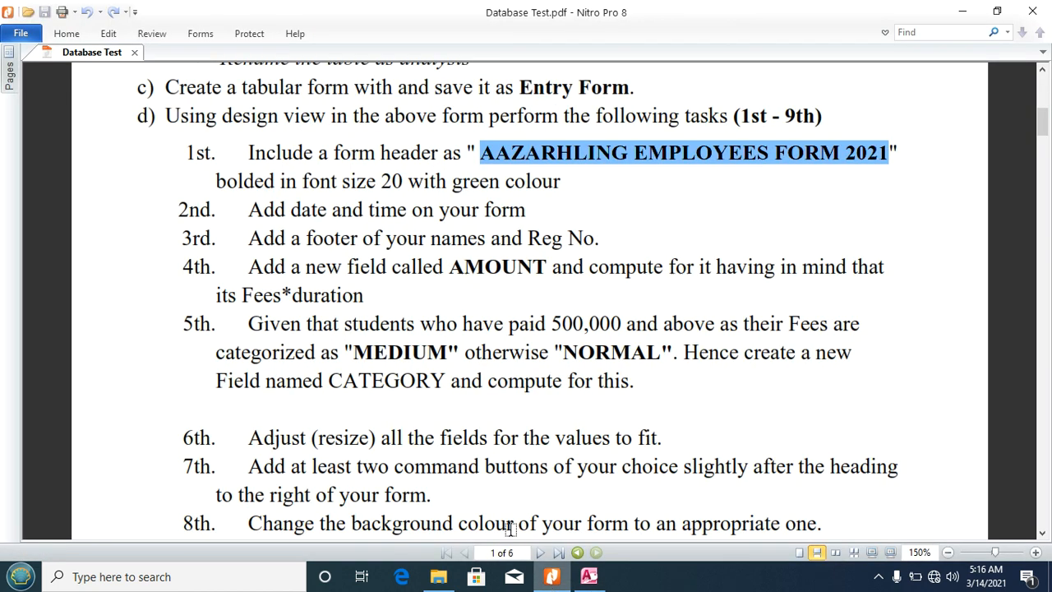
left_click(552, 576)
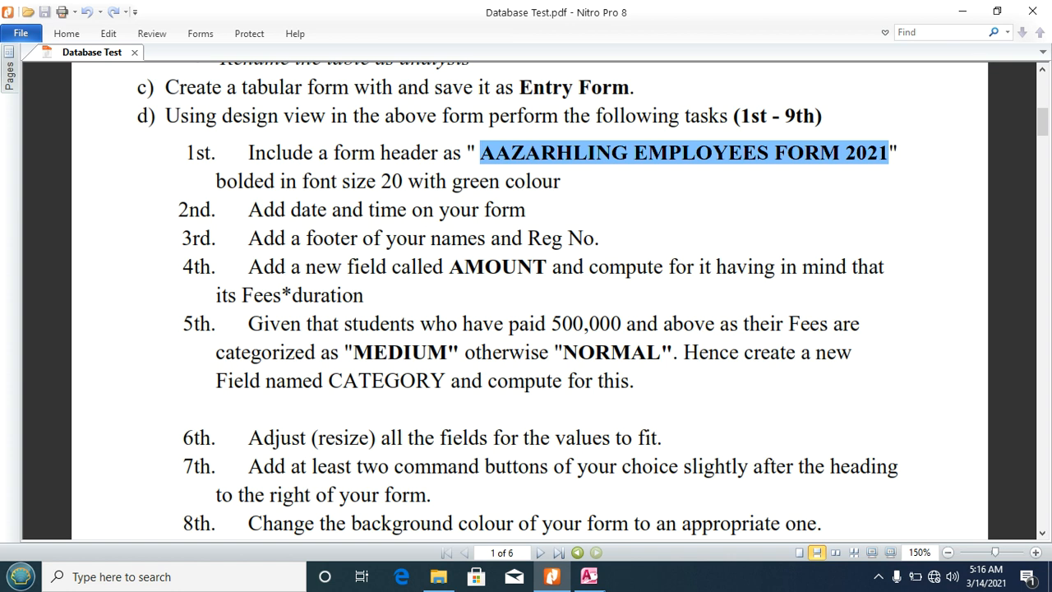
left_click(589, 576)
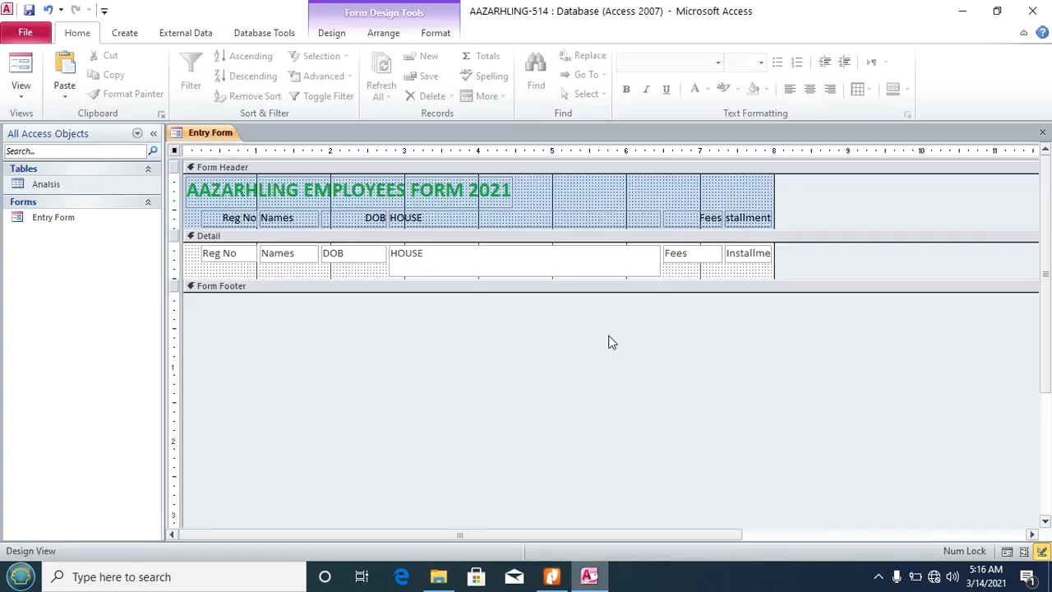
Step: Insert the date in 14-Mar-21 format and time in 5:16 AM format into the header
left_click(324, 30)
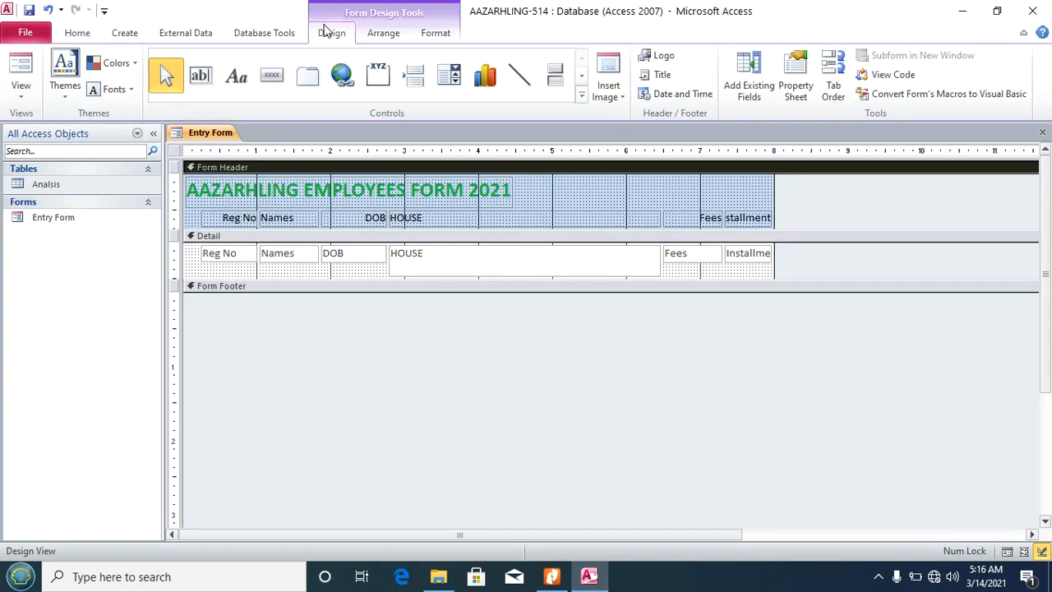
left_click(672, 97)
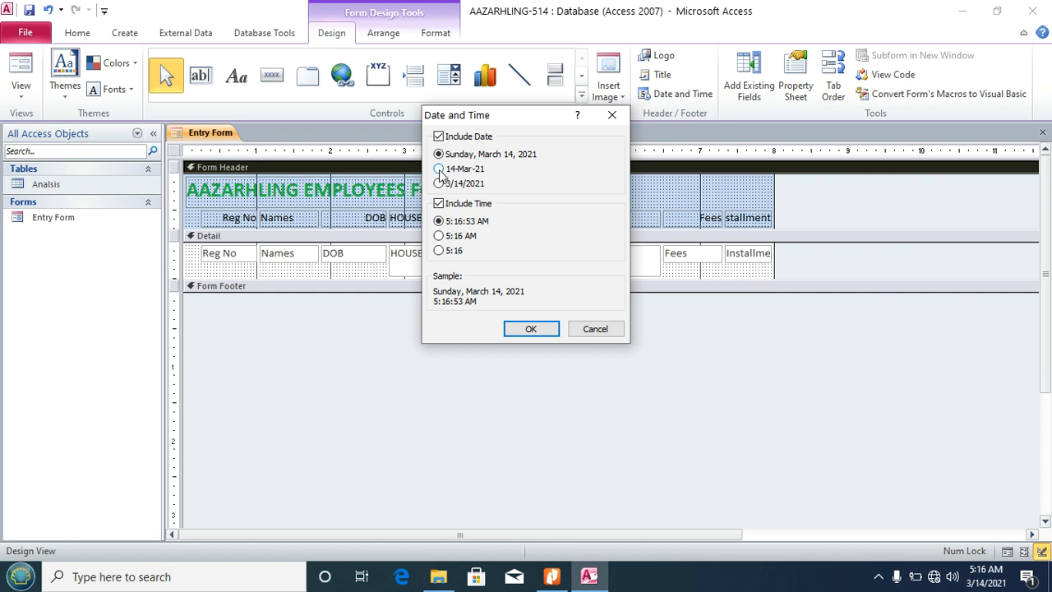
left_click(440, 170)
left_click(439, 236)
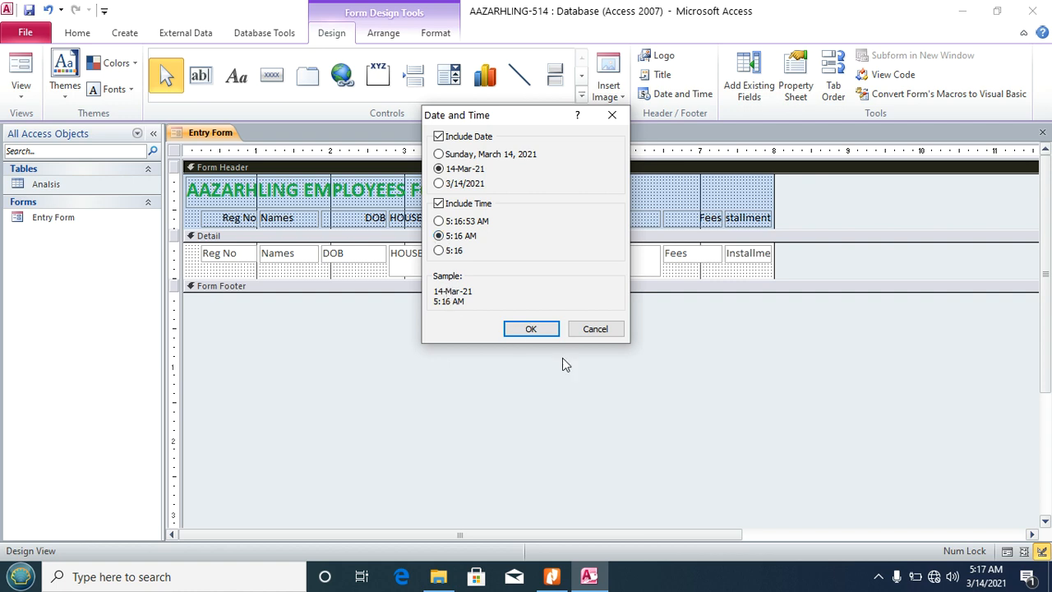
left_click(531, 330)
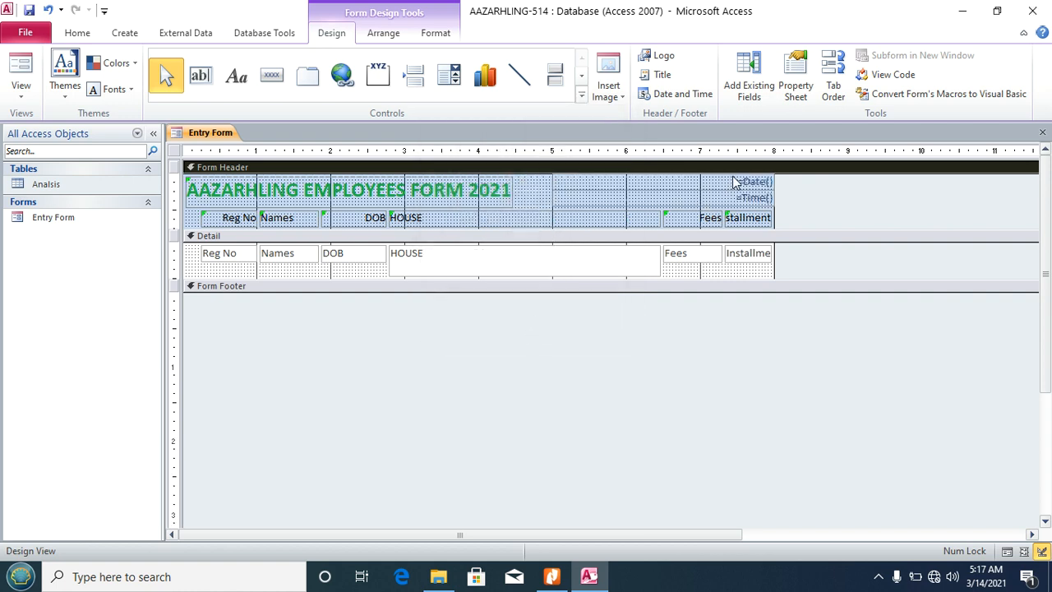
left_click(753, 181)
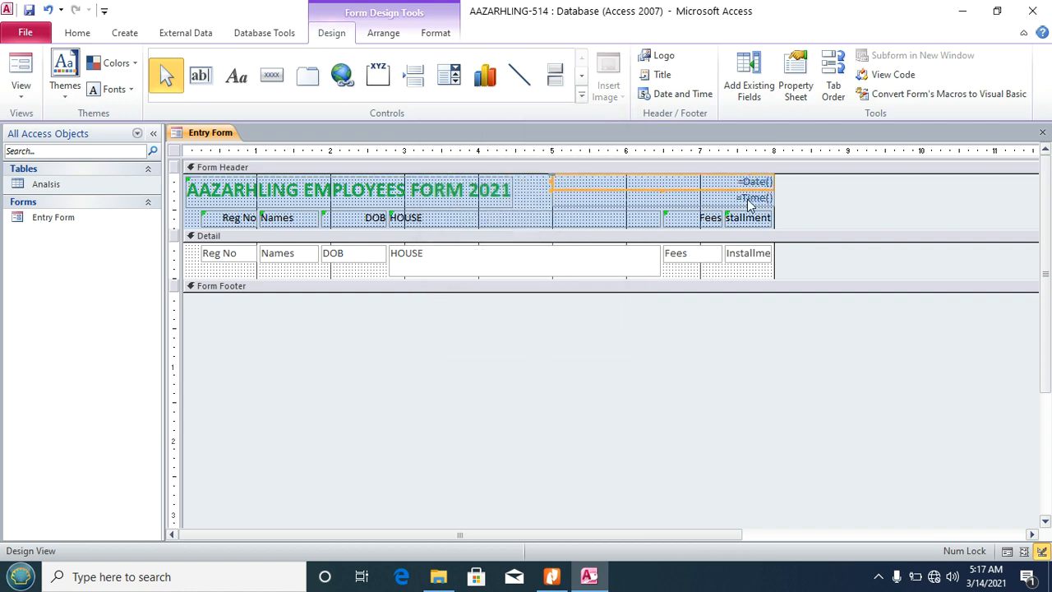
left_click(747, 198)
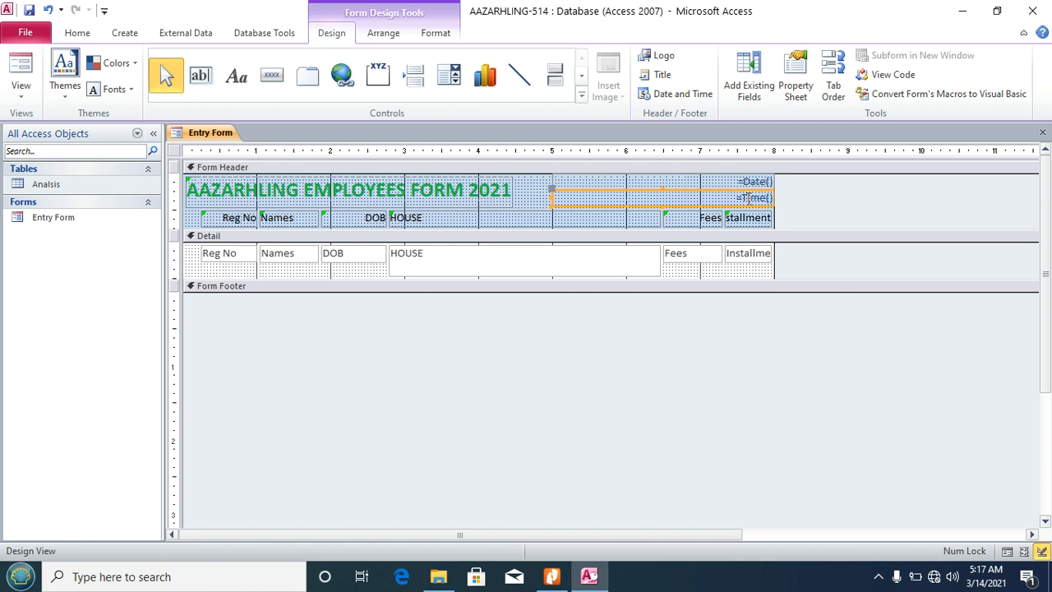
Step: Preview the Entry Form in Form View, then return it to Design View
left_click(22, 99)
left_click(41, 125)
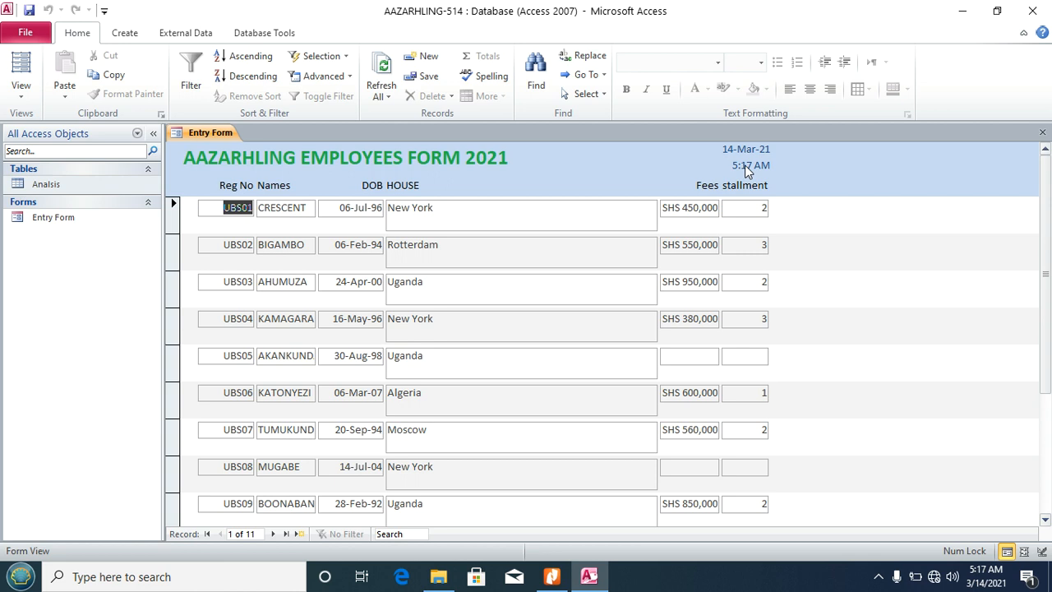
left_click(22, 92)
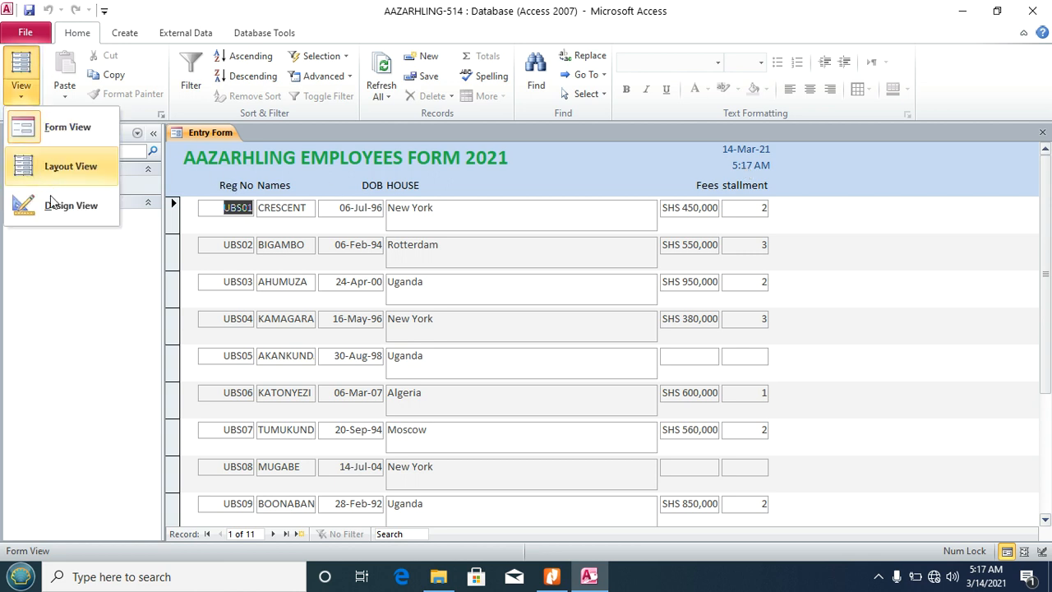
left_click(52, 209)
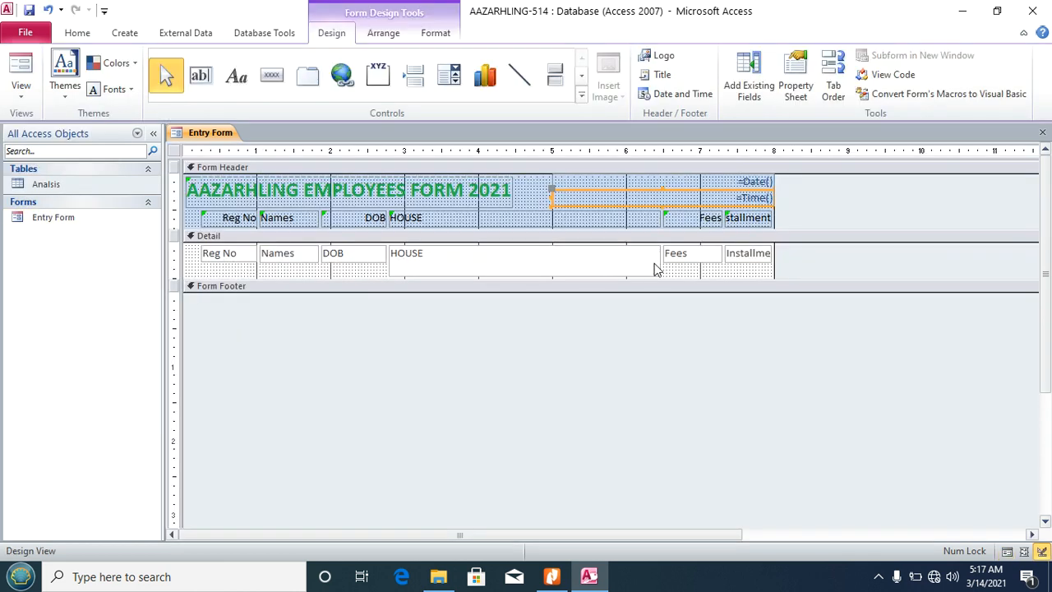
Step: Open up space in the Entry Form footer and draw a label box there
left_click(551, 577)
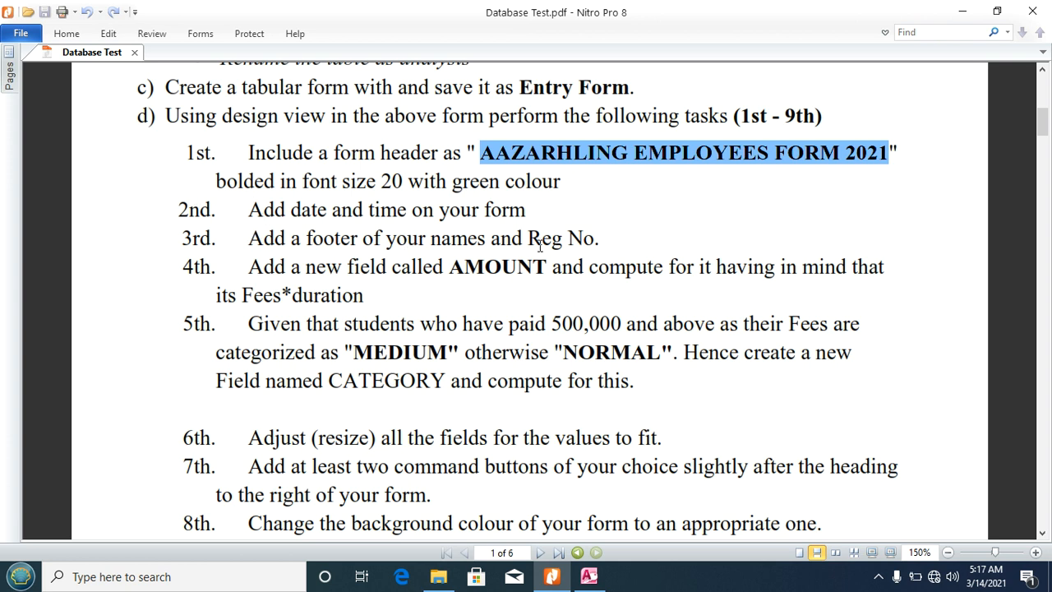
left_click(589, 577)
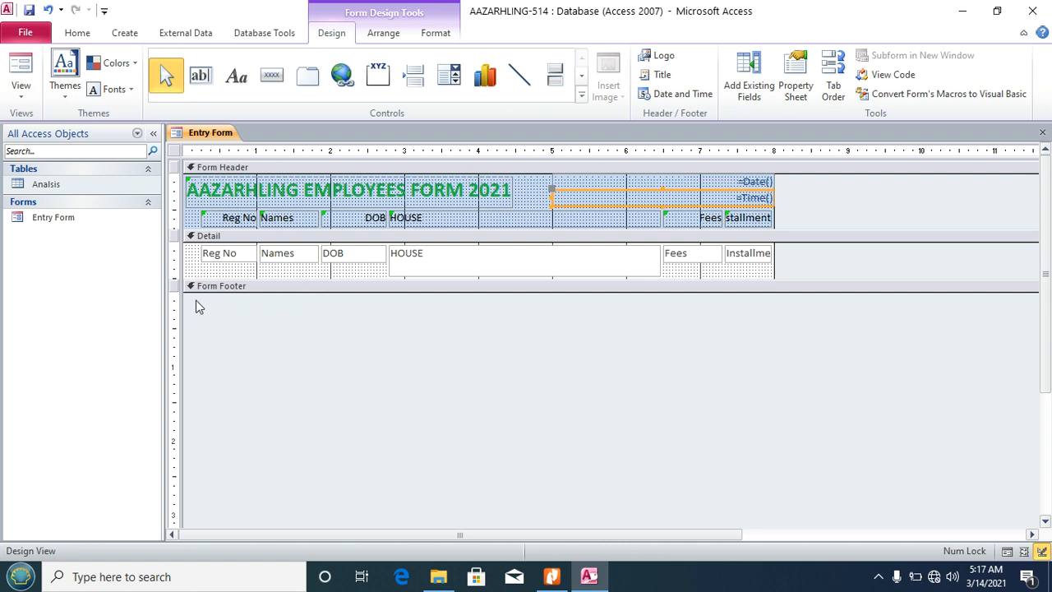
left_click_drag(185, 293, 181, 319)
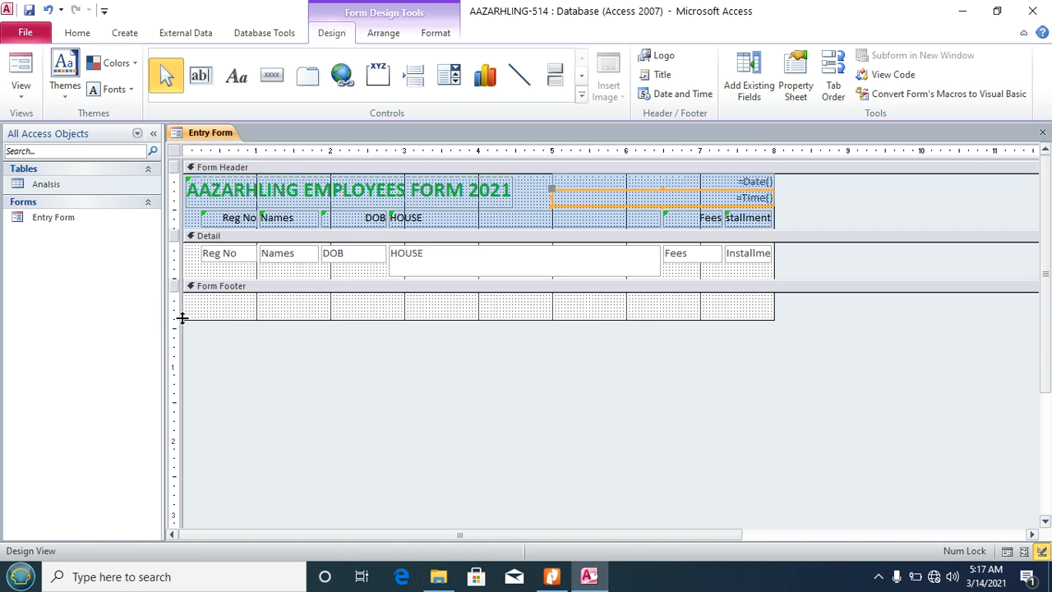
left_click(236, 78)
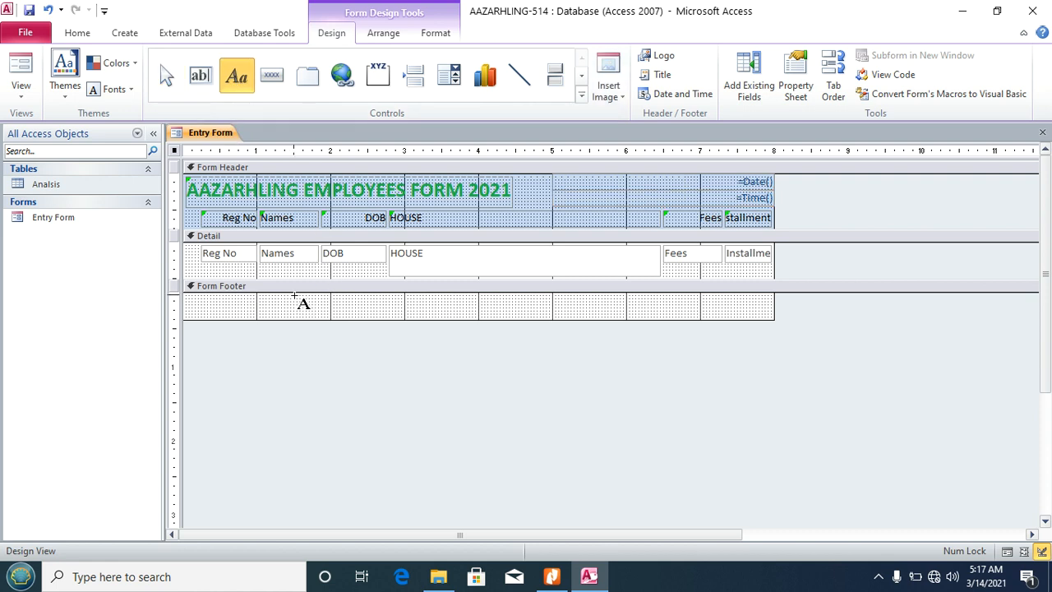
left_click_drag(293, 296, 477, 314)
Step: Type the student's name and Reg No in capitals in the label, then show Form View
key("Caps_Lock")
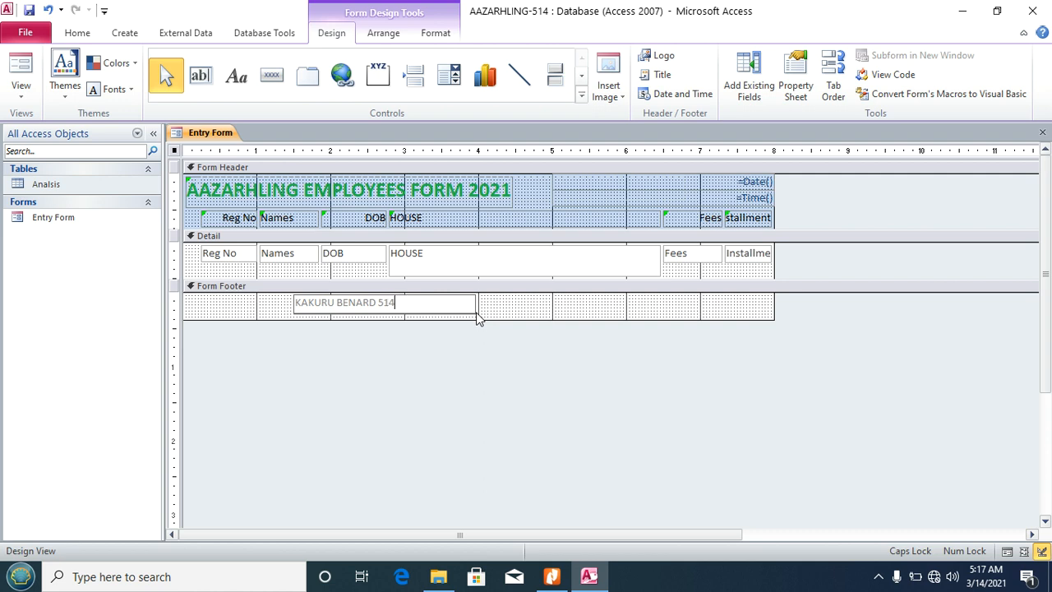
left_click(493, 310)
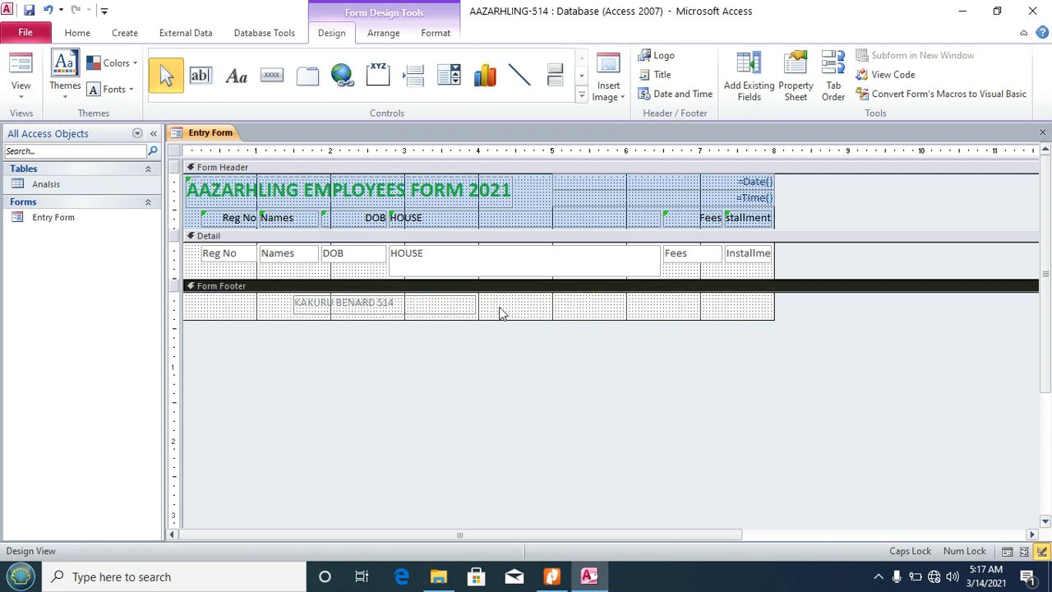
left_click(32, 96)
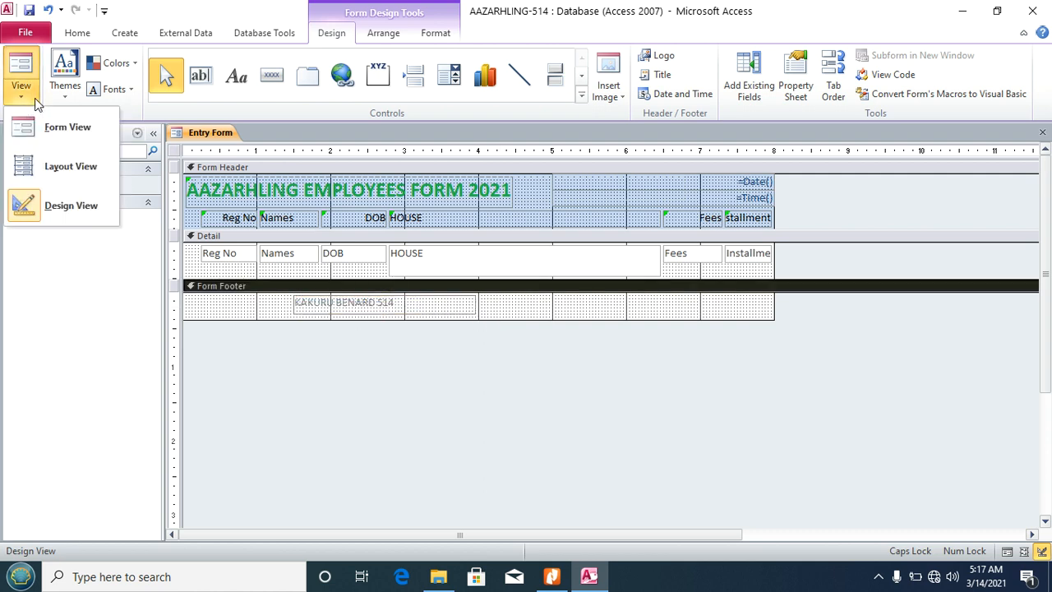
left_click(42, 127)
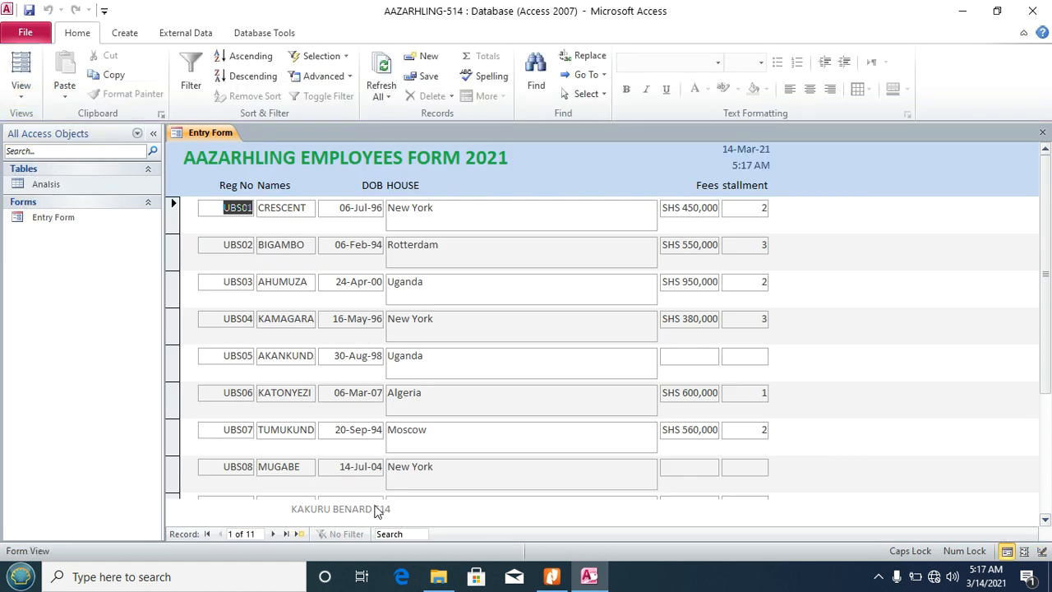
Step: Recheck the task list in the PDF, then put Entry Form back into Design View
left_click(552, 576)
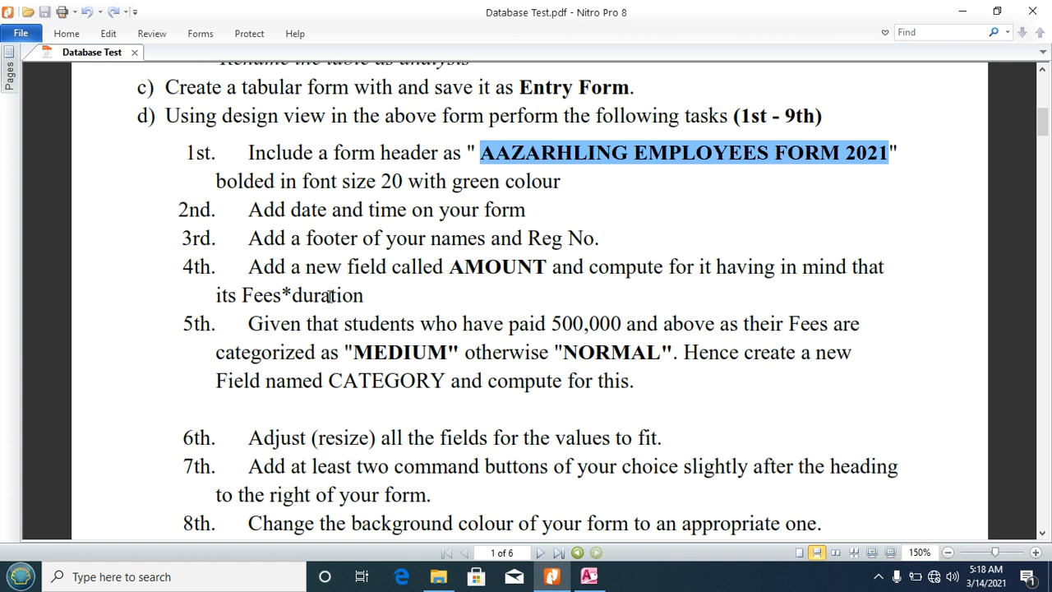
left_click(589, 576)
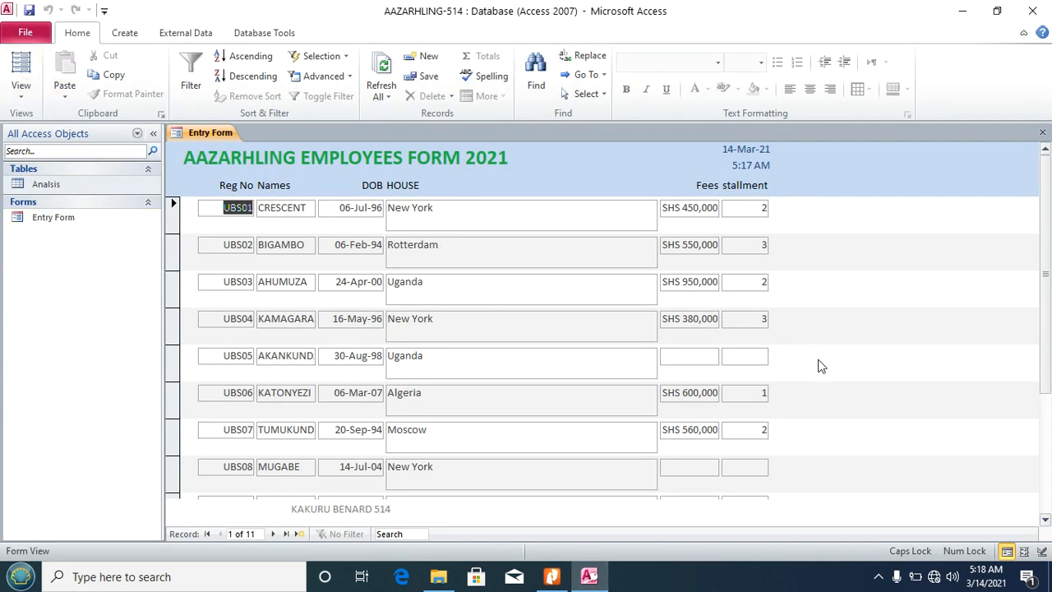
left_click(552, 576)
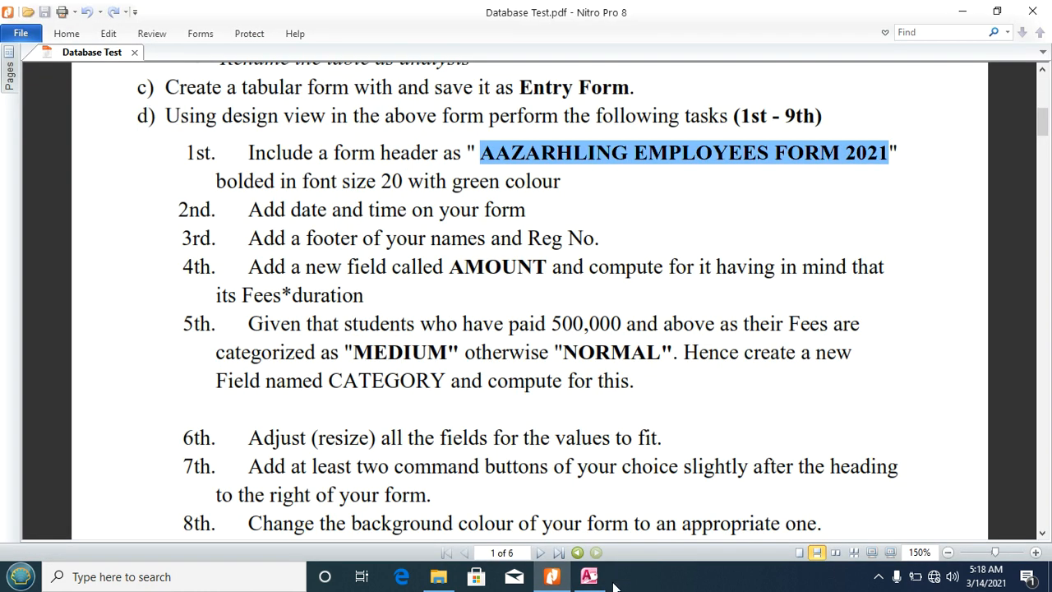
left_click(589, 577)
left_click(20, 99)
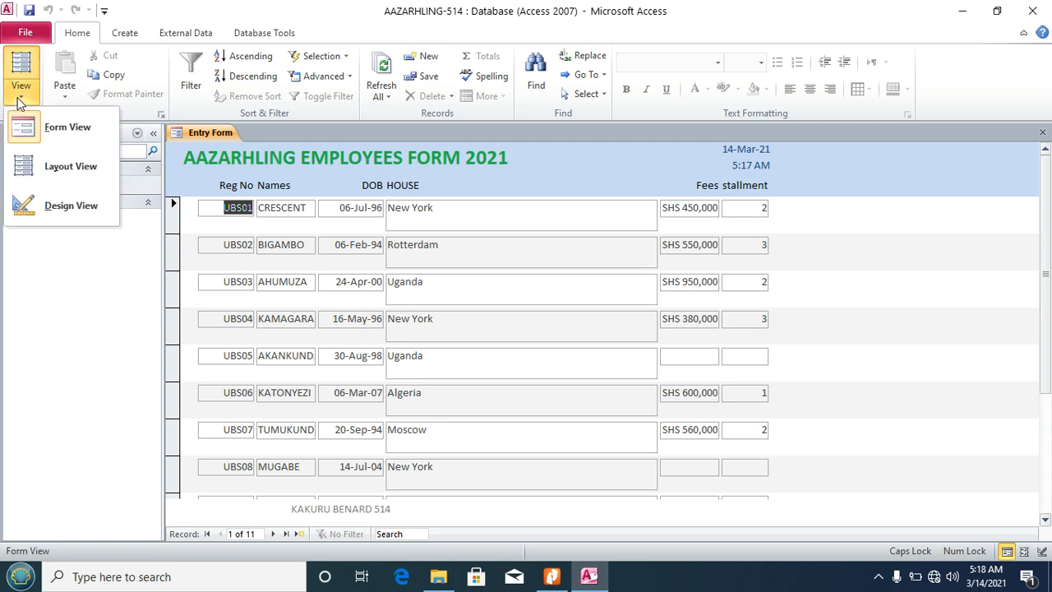
left_click(29, 205)
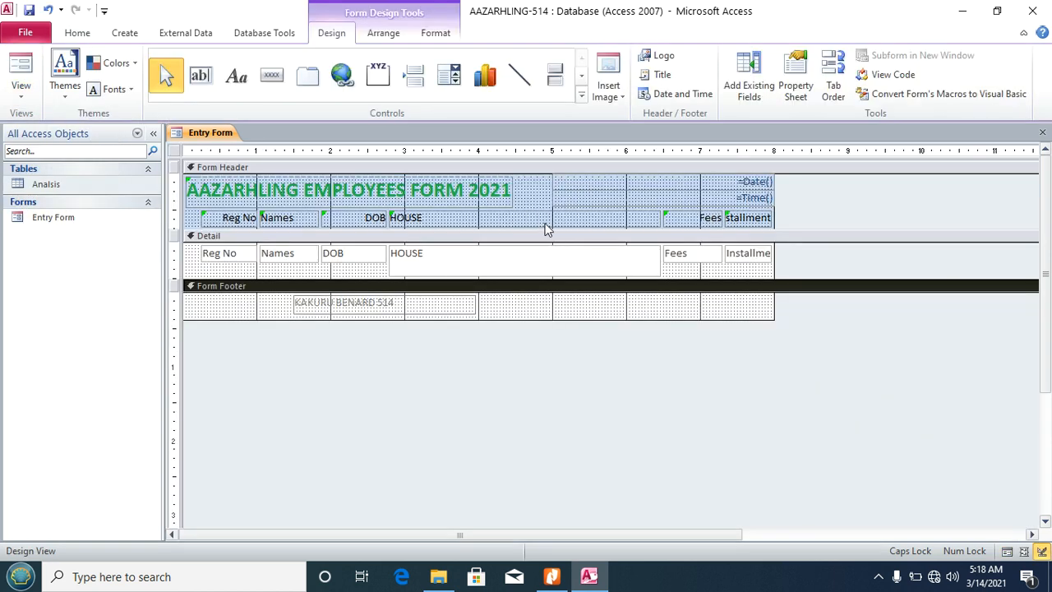
Step: Narrow and shorten the HOUSE controls, shift Fees and Installment beside them, and shrink Detail
left_click_drag(566, 313, 532, 213)
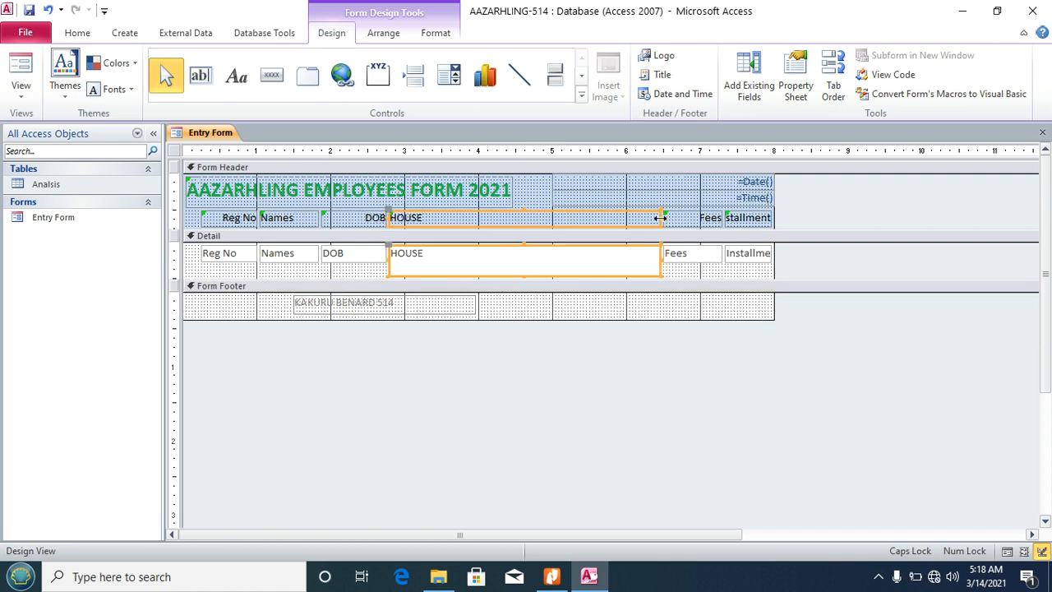
left_click_drag(660, 218, 477, 217)
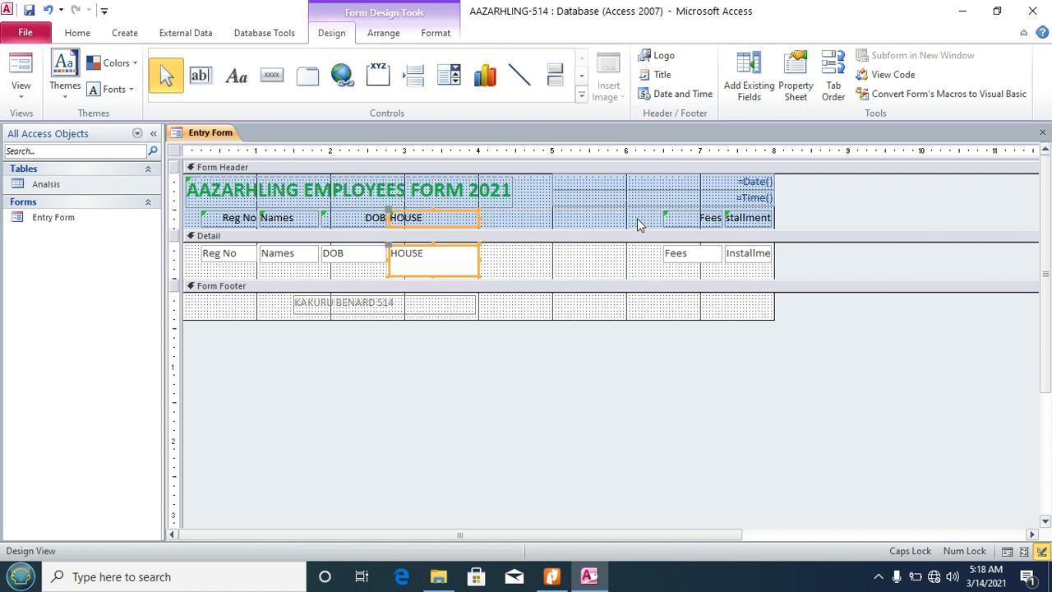
left_click_drag(639, 224, 551, 245)
left_click(417, 263)
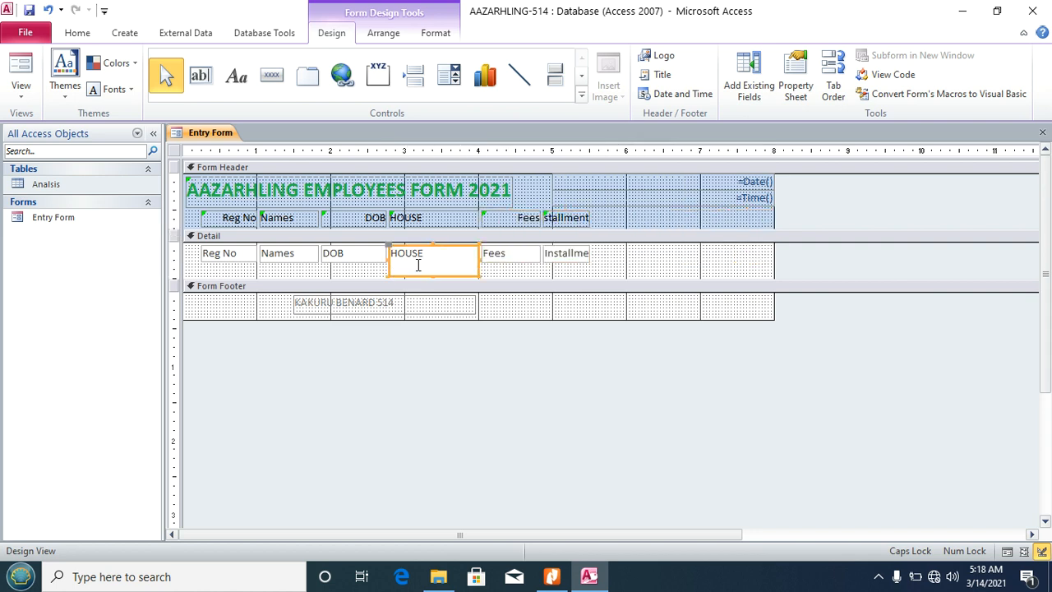
left_click_drag(436, 274, 439, 265)
left_click(622, 259)
Step: Widen the Installment label and text box so the full word shows
left_click(582, 218)
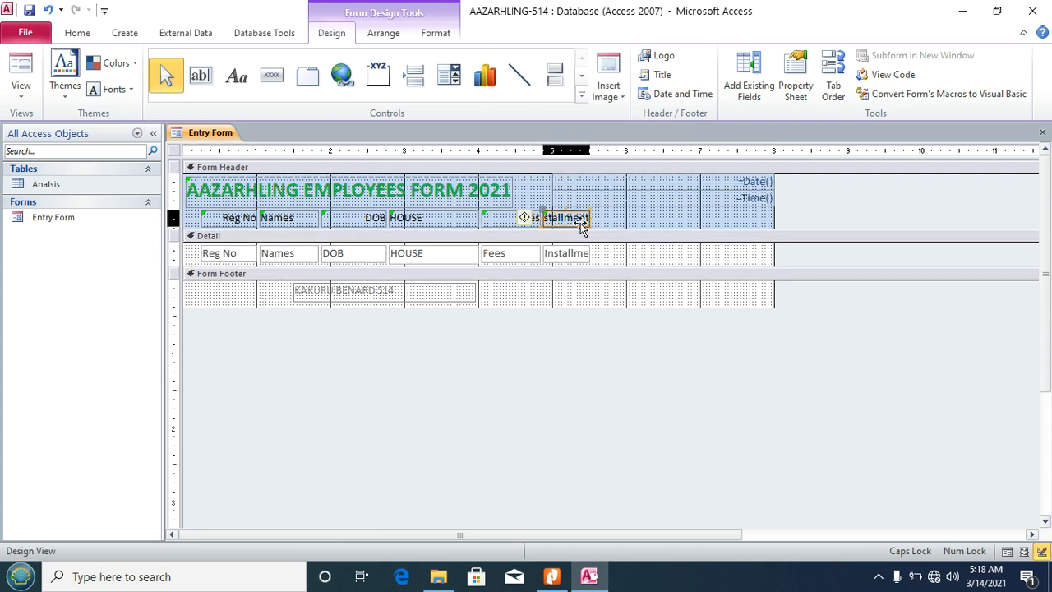
left_click(583, 254, "shift")
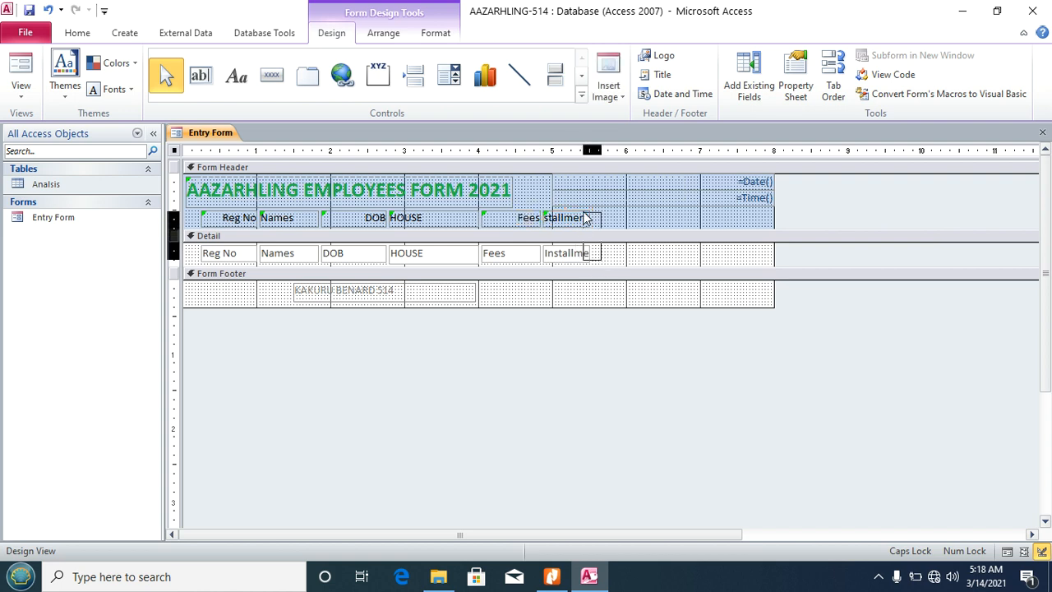
left_click_drag(589, 217, 600, 219)
left_click(622, 262)
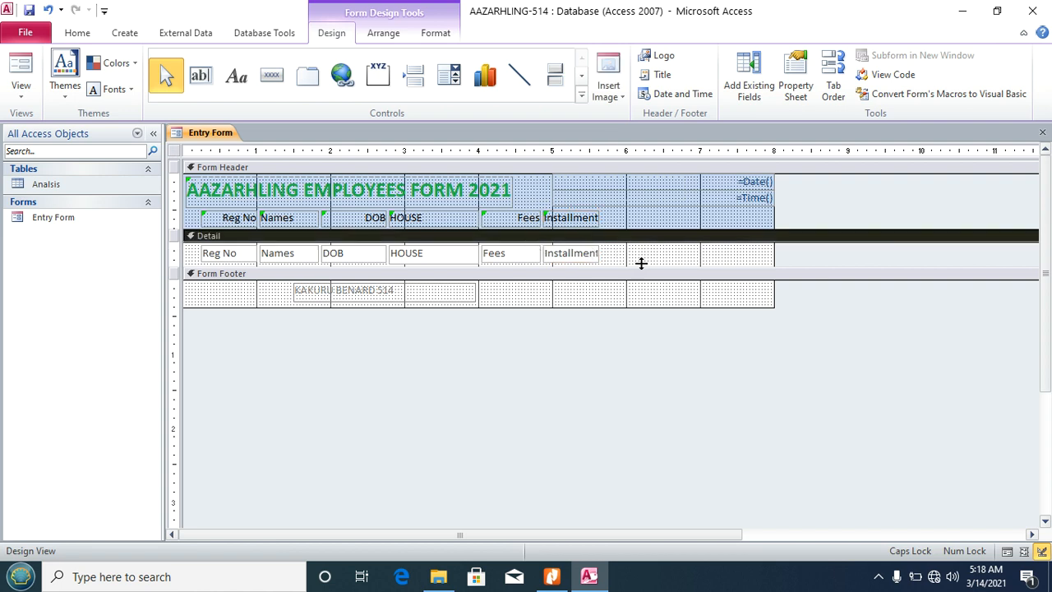
Step: Add an Amount heading label in the form header after Installment
left_click(235, 78)
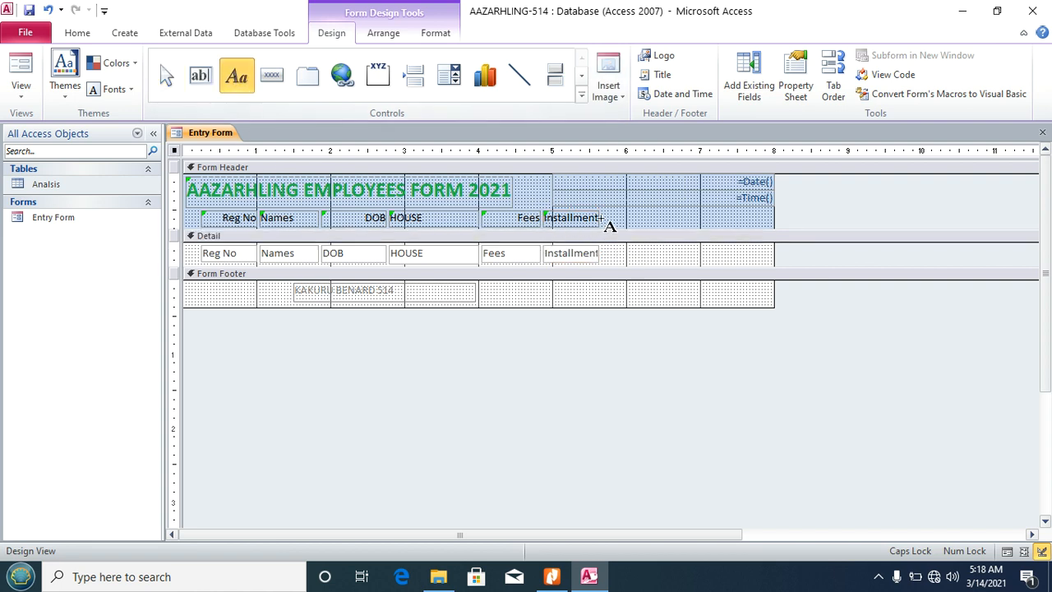
left_click_drag(603, 213, 667, 233)
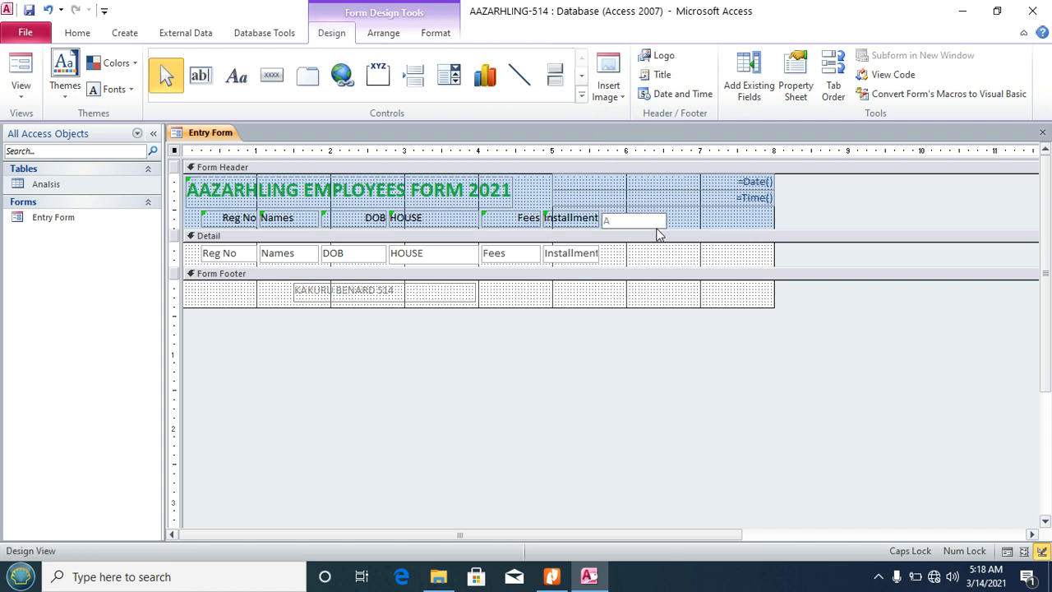
type("A")
key("Caps_Lock")
type("mount")
left_click(669, 223)
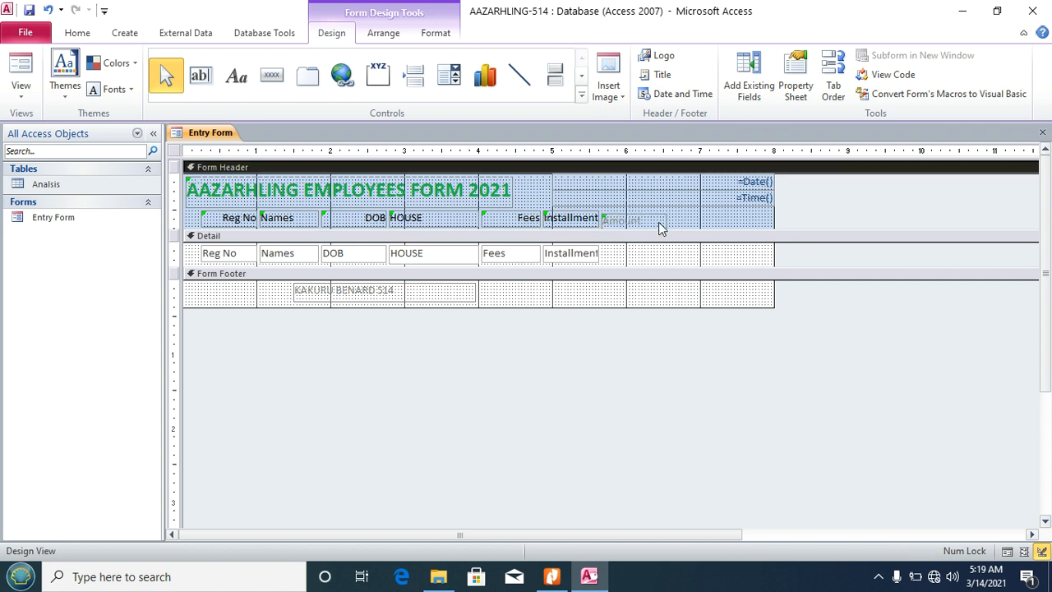
left_click(659, 223)
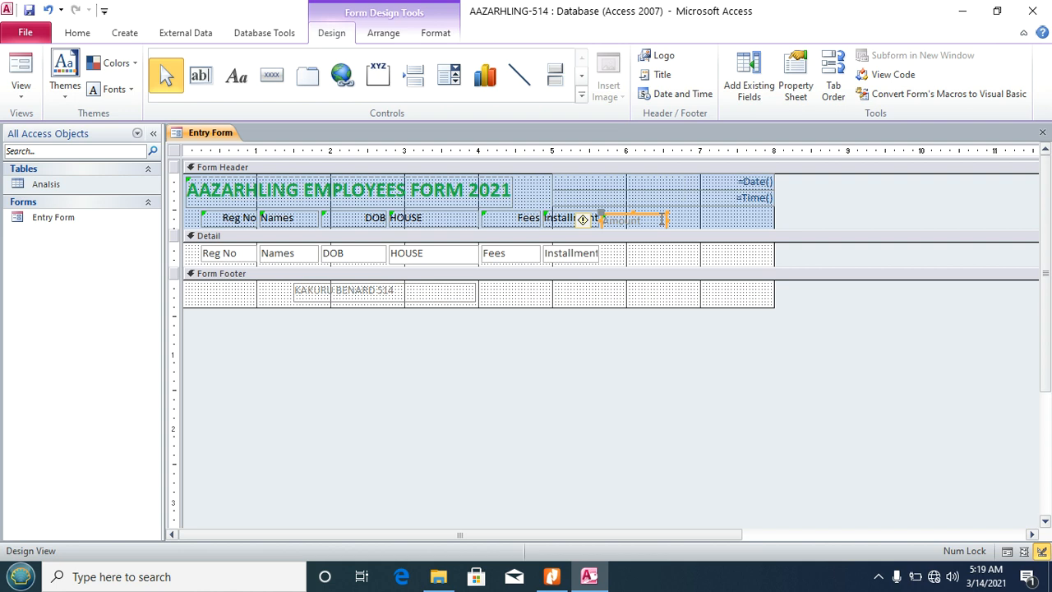
left_click(689, 220)
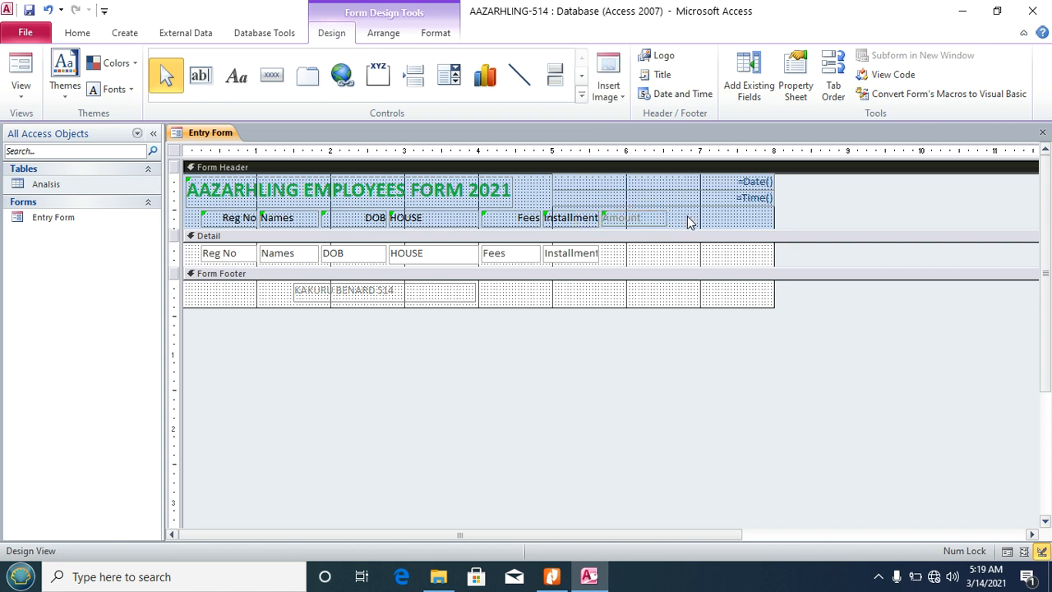
Step: Draw an unbound text box under Amount, delete its Text19 label, and show its Data properties
left_click(200, 77)
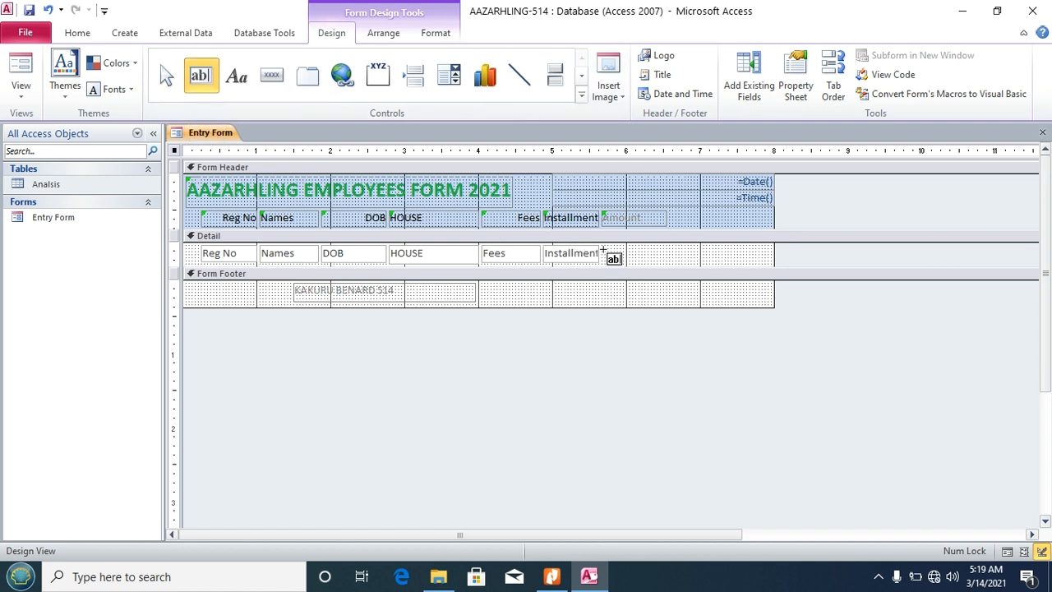
left_click_drag(602, 248, 666, 259)
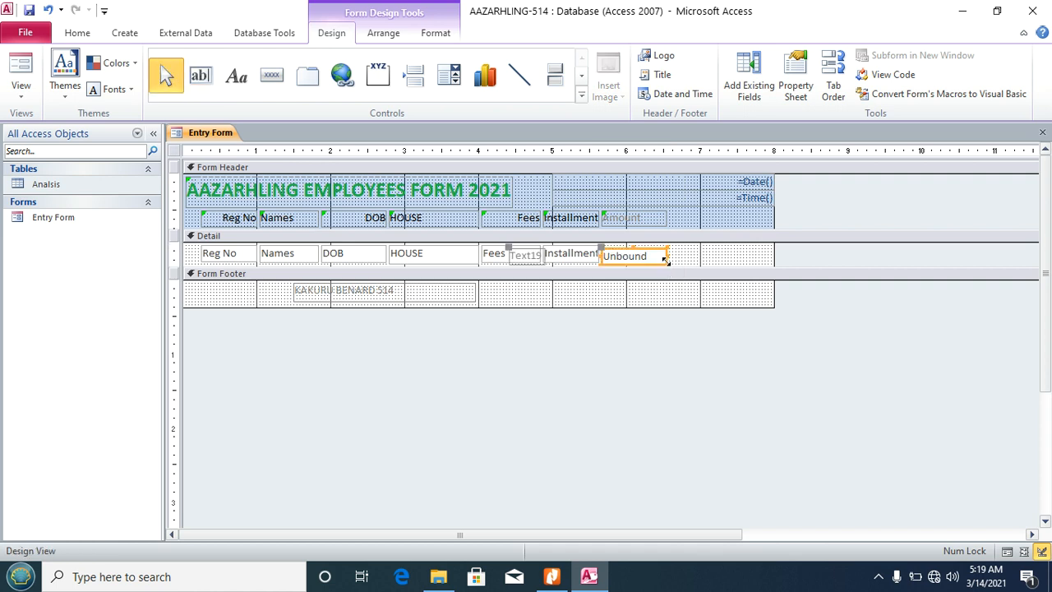
left_click(522, 259)
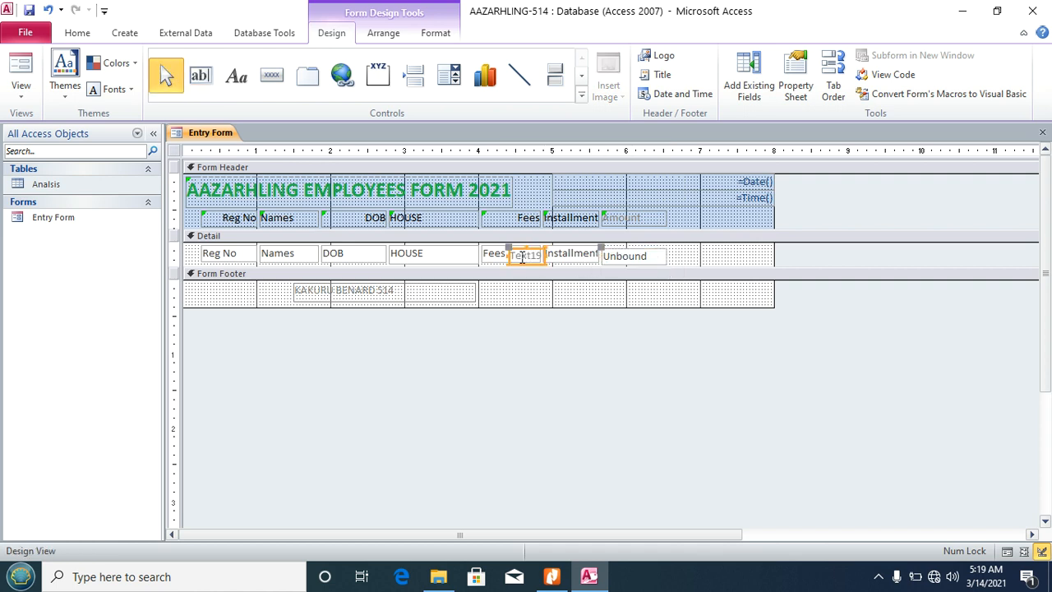
key("Delete")
left_click(648, 259)
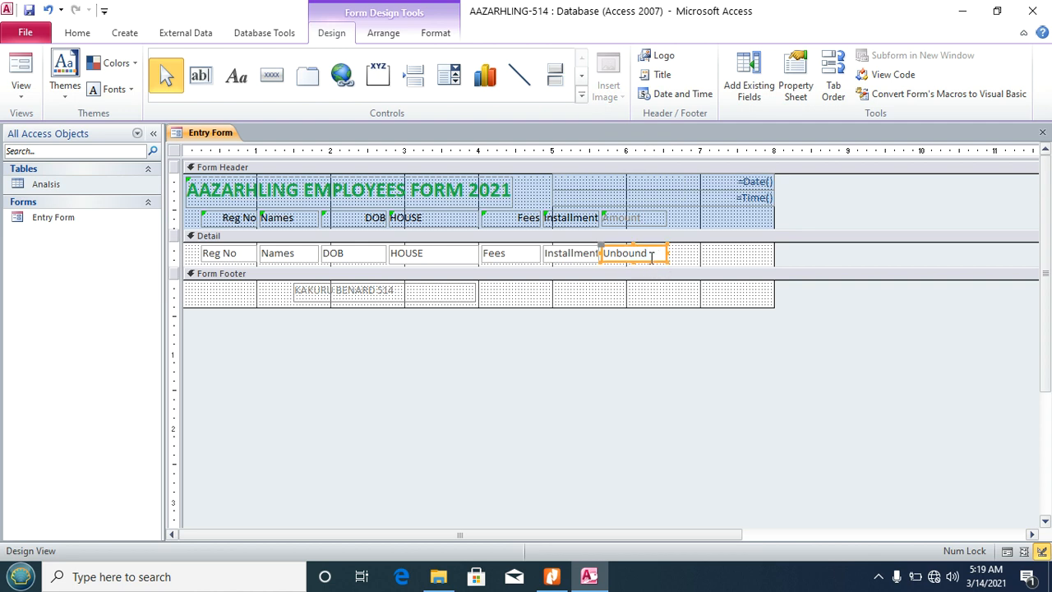
left_click(794, 78)
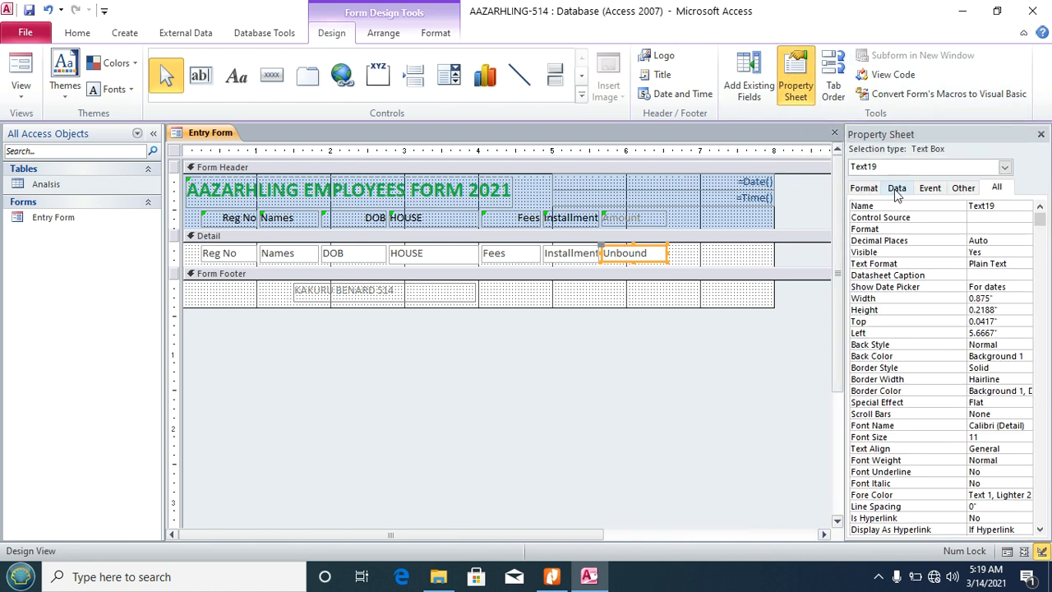
left_click(897, 188)
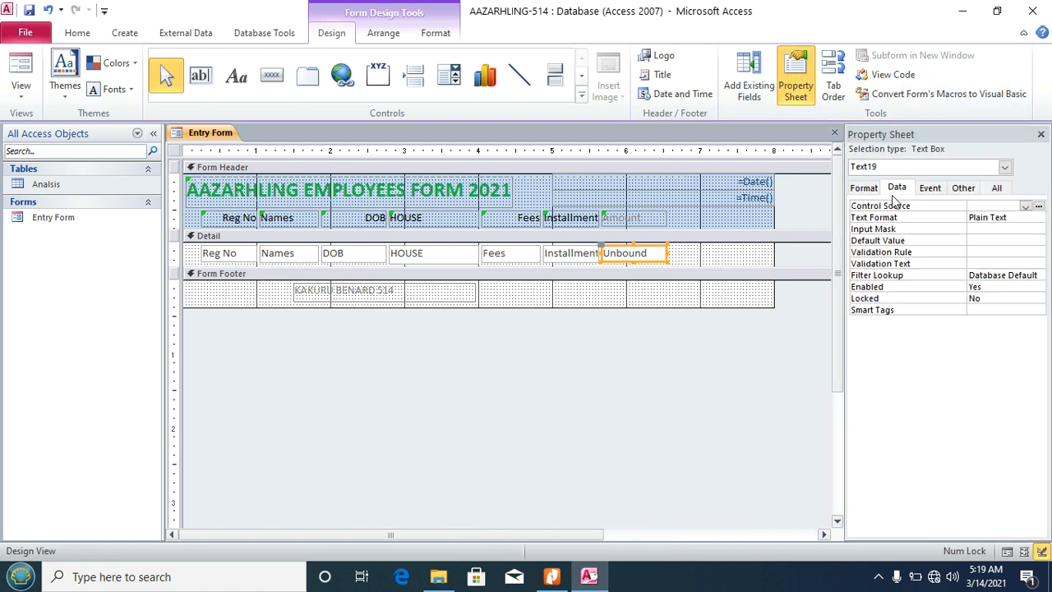
Step: Set the Amount box's Control Source to [Fees]*[Installment] using the Expression Builder
left_click(885, 208)
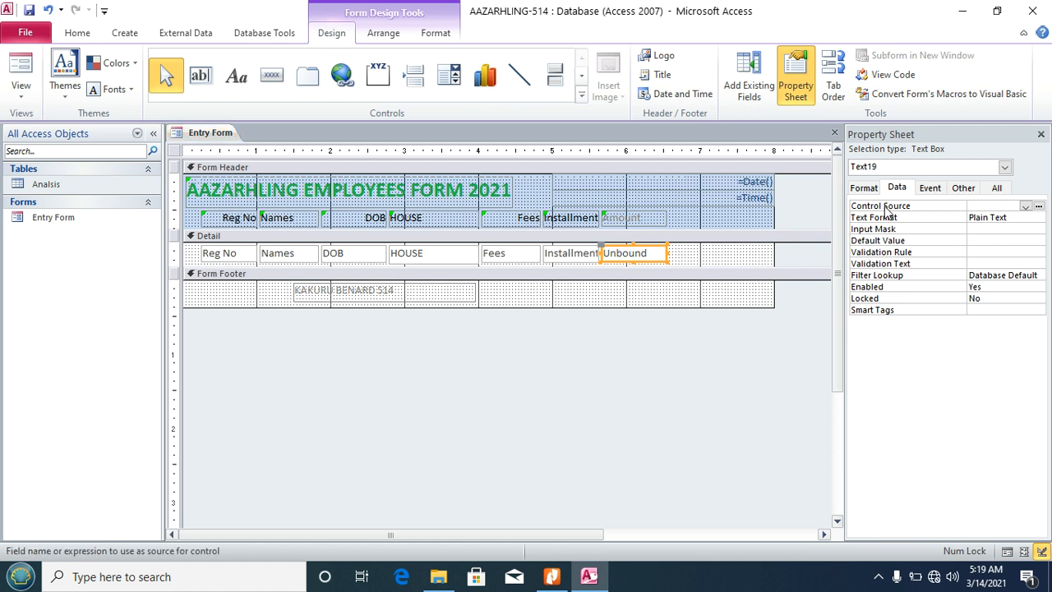
left_click(1039, 207)
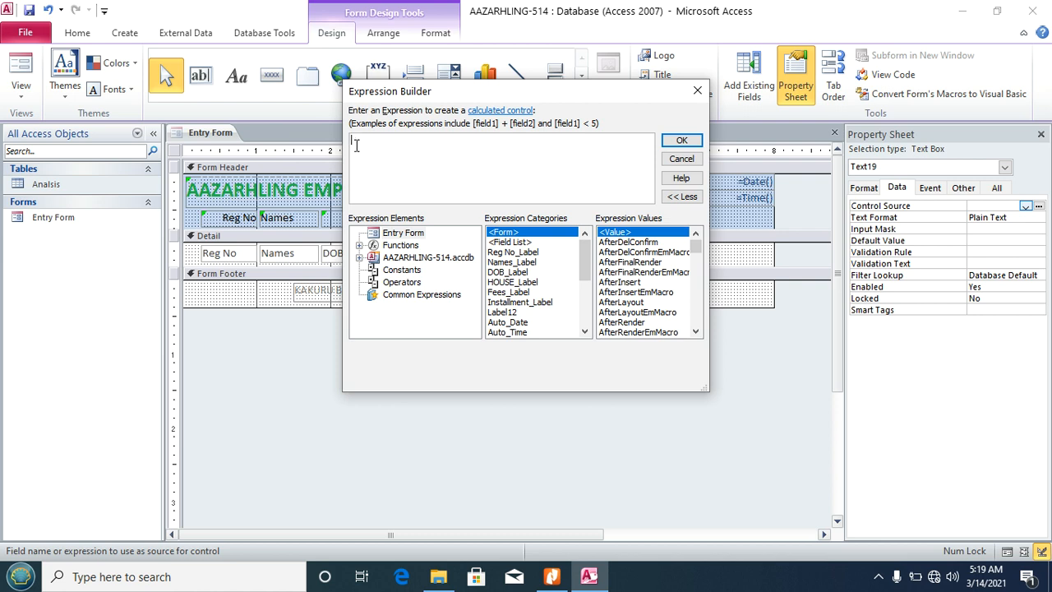
left_click_drag(412, 99, 361, 297)
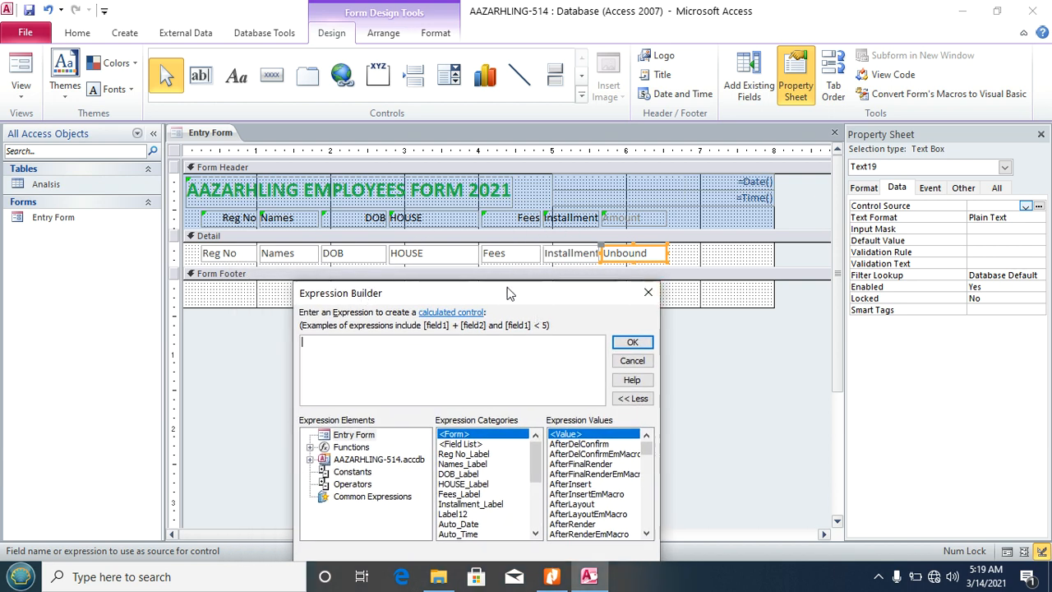
left_click_drag(509, 282, 559, 113)
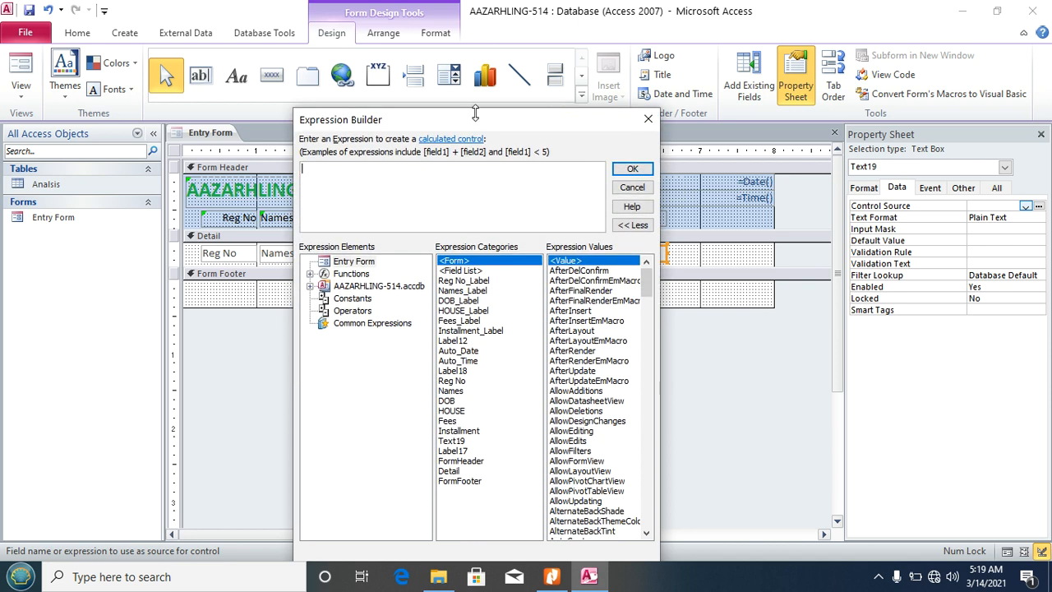
left_click_drag(475, 113, 547, 118)
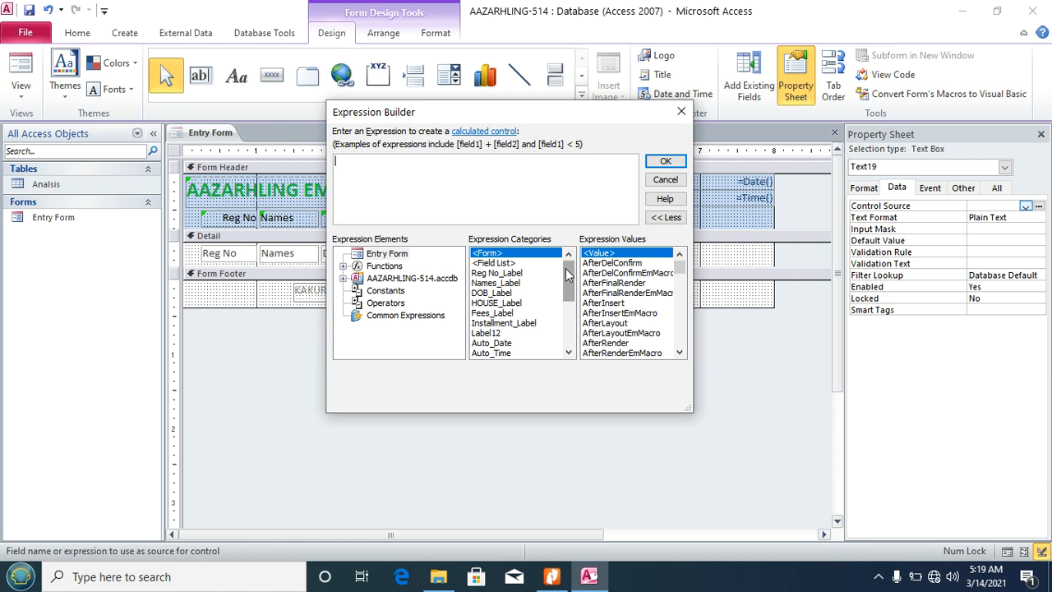
left_click_drag(567, 276, 567, 300)
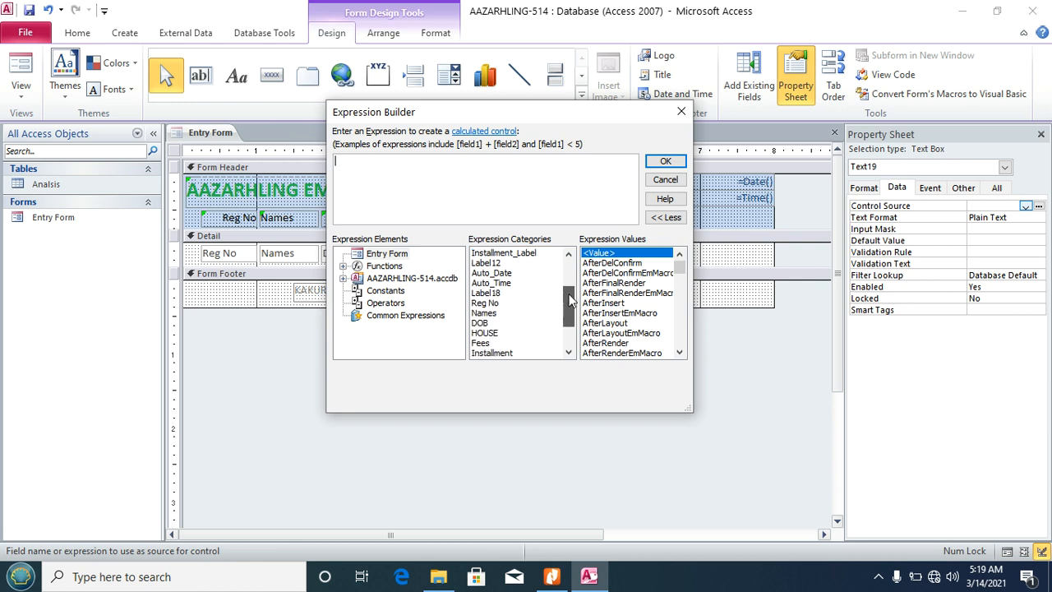
double_click(481, 345)
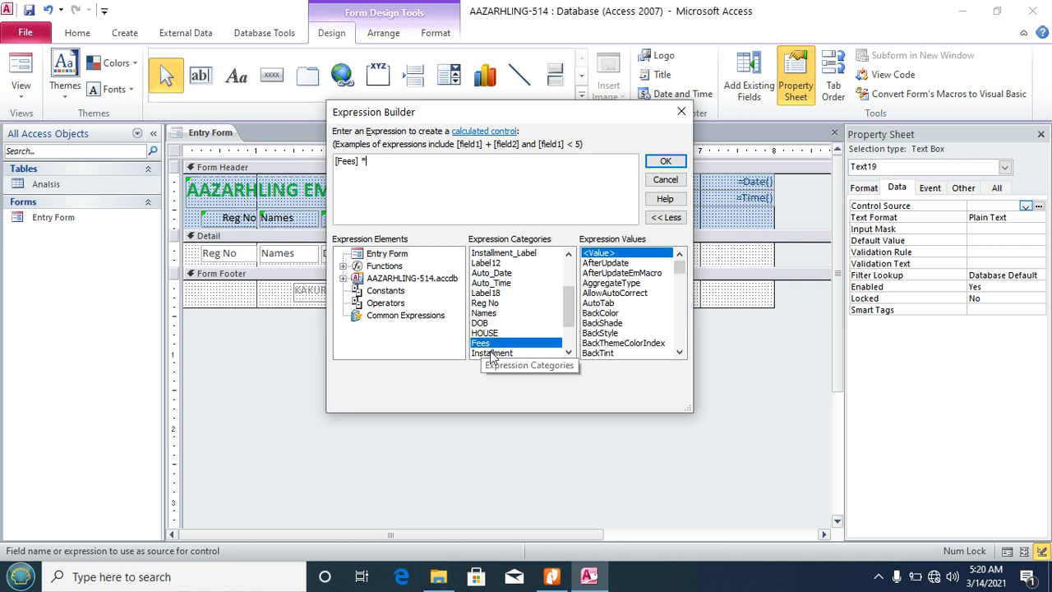
double_click(491, 353)
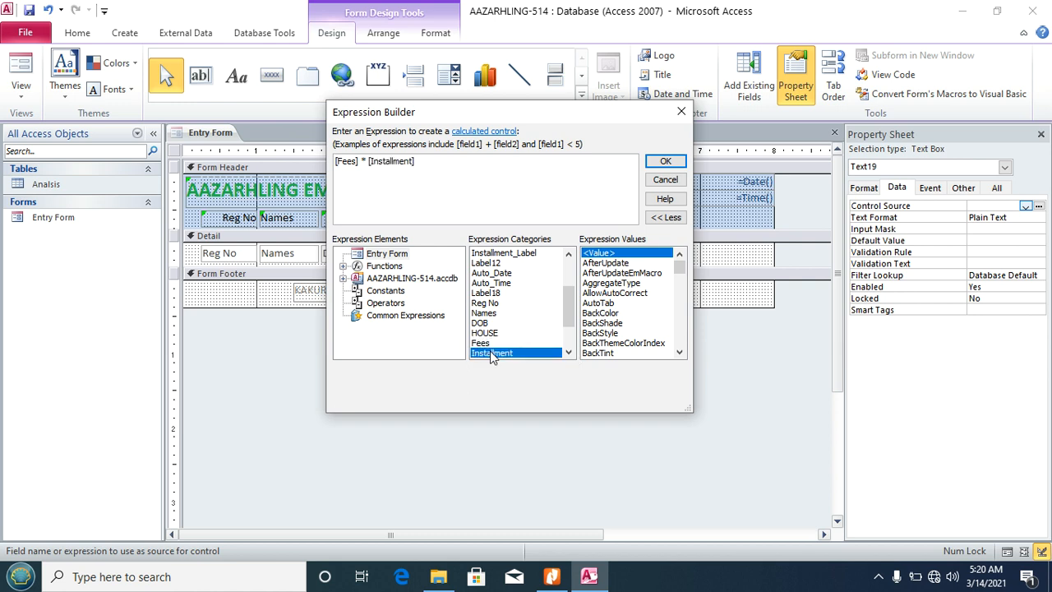
left_click(662, 161)
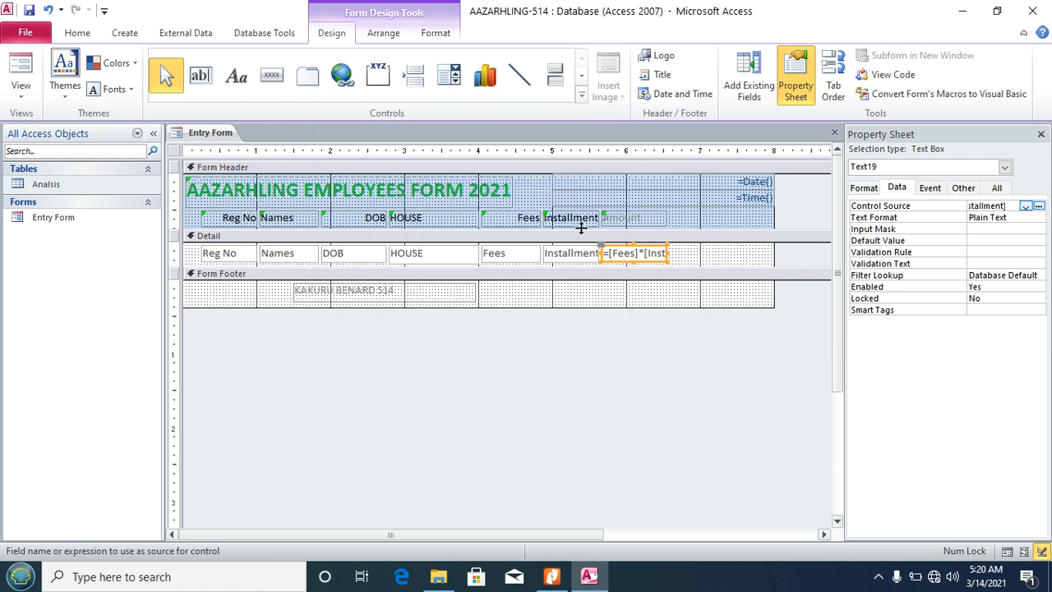
left_click(24, 101)
Step: Switch to Form View to check the computed Amount values, then bring up the task PDF
left_click(58, 128)
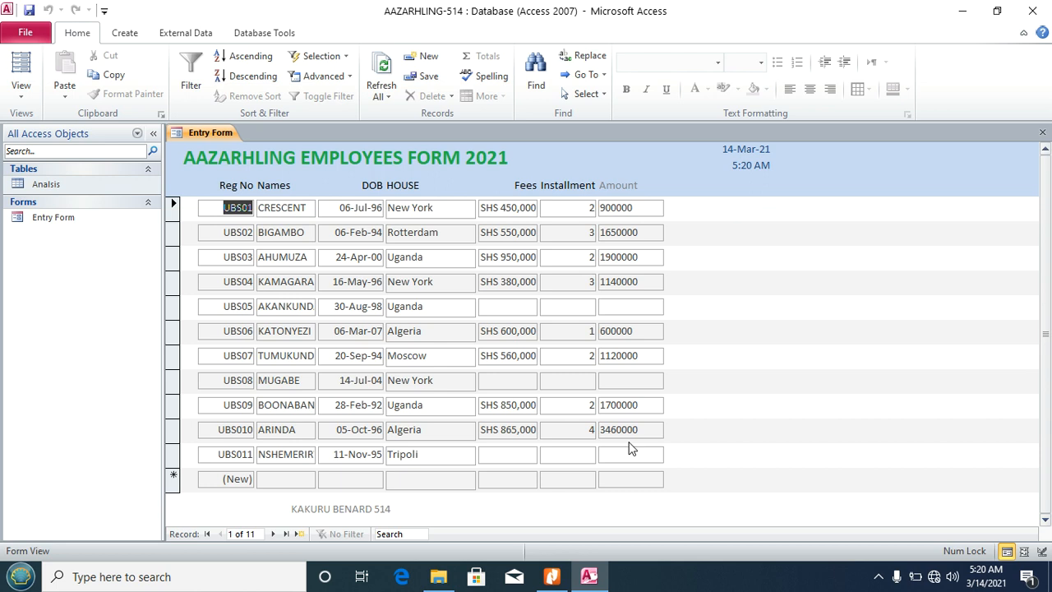
left_click(552, 576)
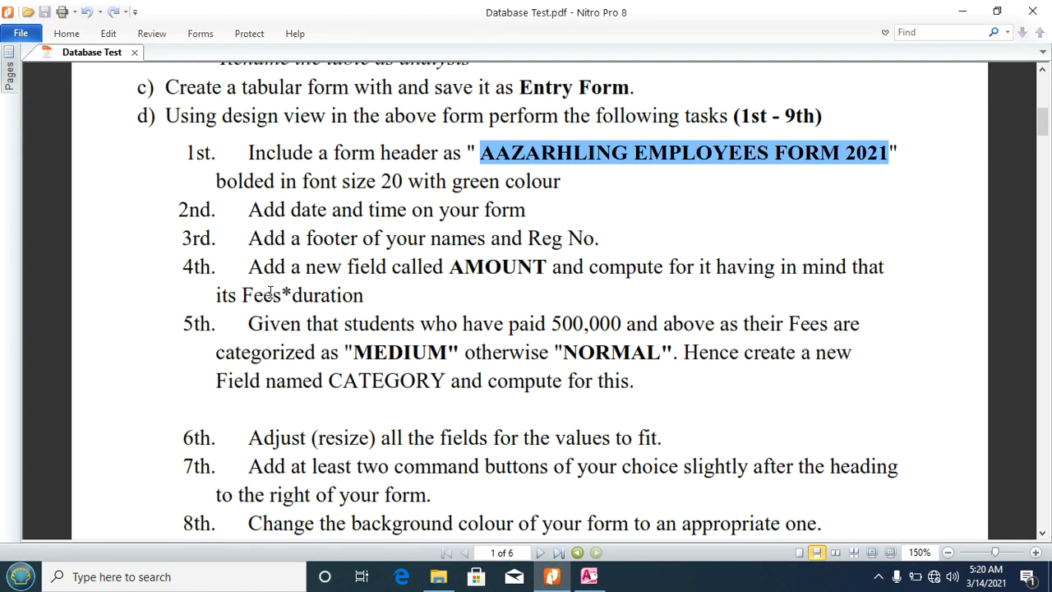
Step: Highlight the 5th task about the MEDIUM/NORMAL CATEGORY field, then return to Access
left_click_drag(245, 326, 793, 329)
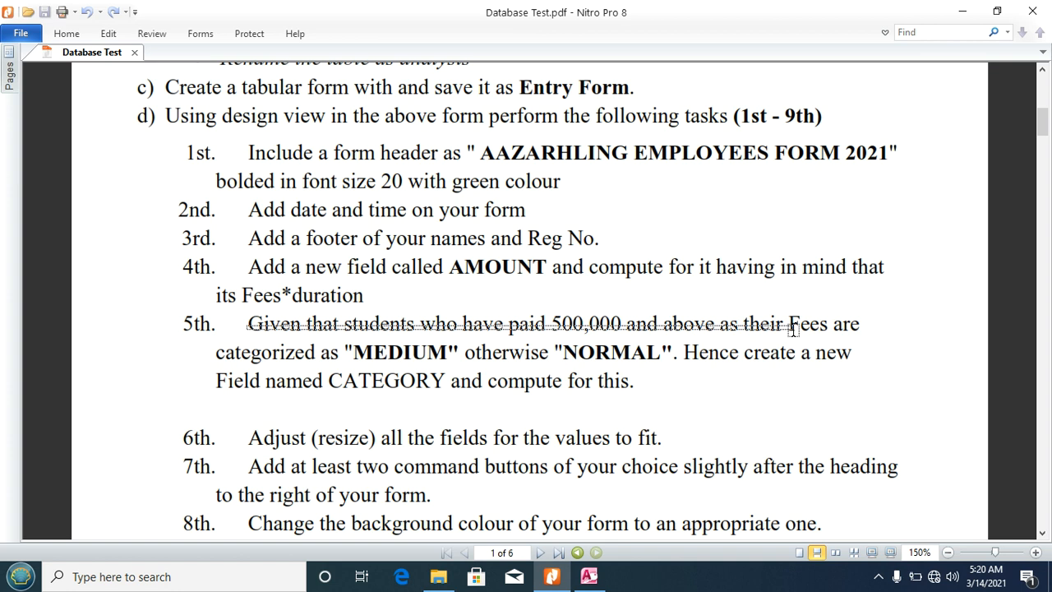
left_click_drag(794, 329, 876, 367)
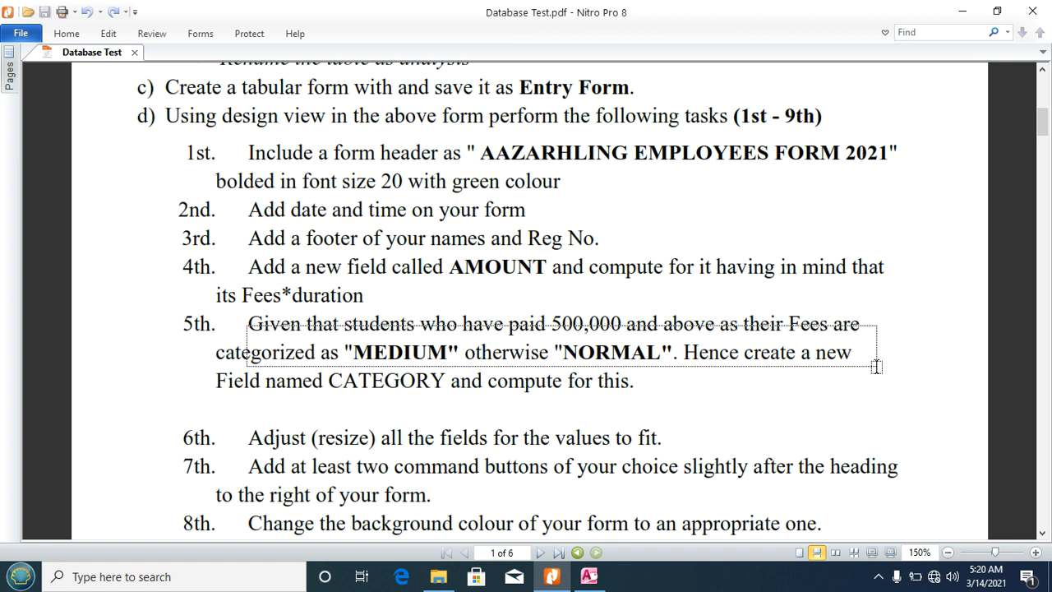
left_click_drag(876, 367, 877, 392)
left_click(845, 430)
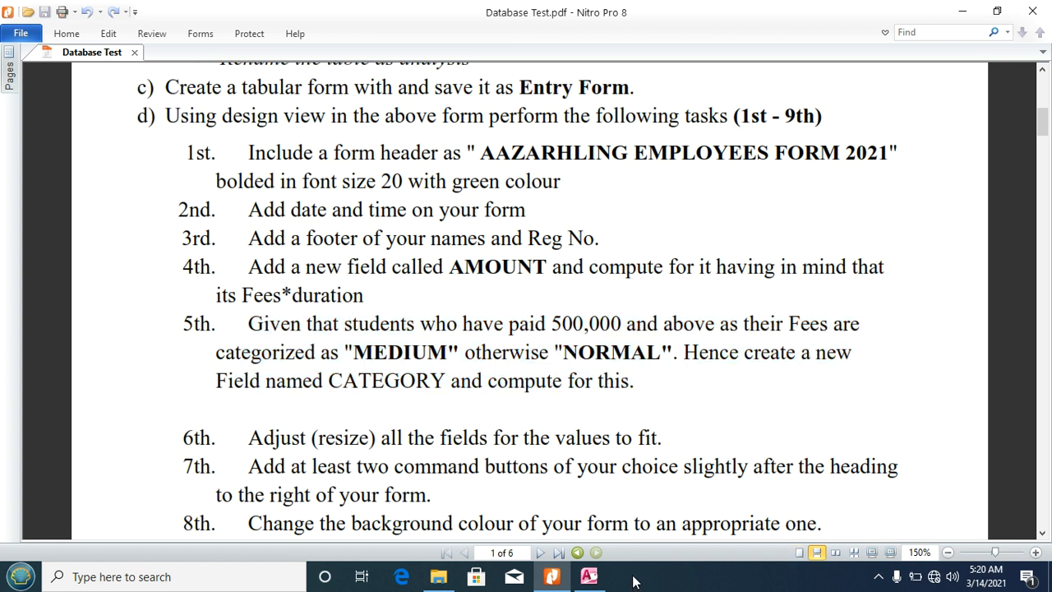
left_click(589, 577)
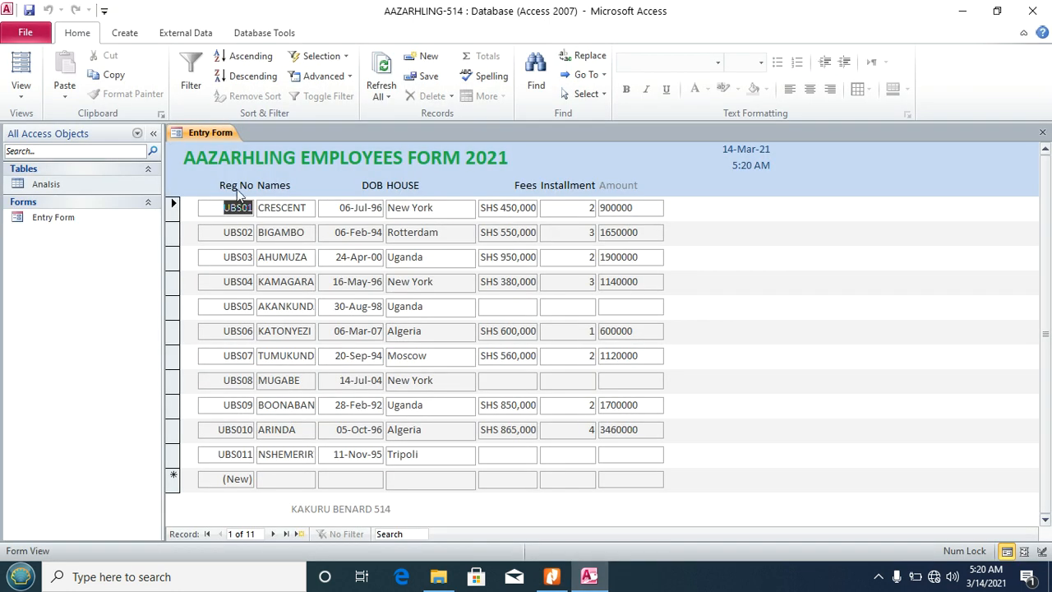
Step: Switch Entry Form back to Design View and deselect the Amount box
left_click(20, 88)
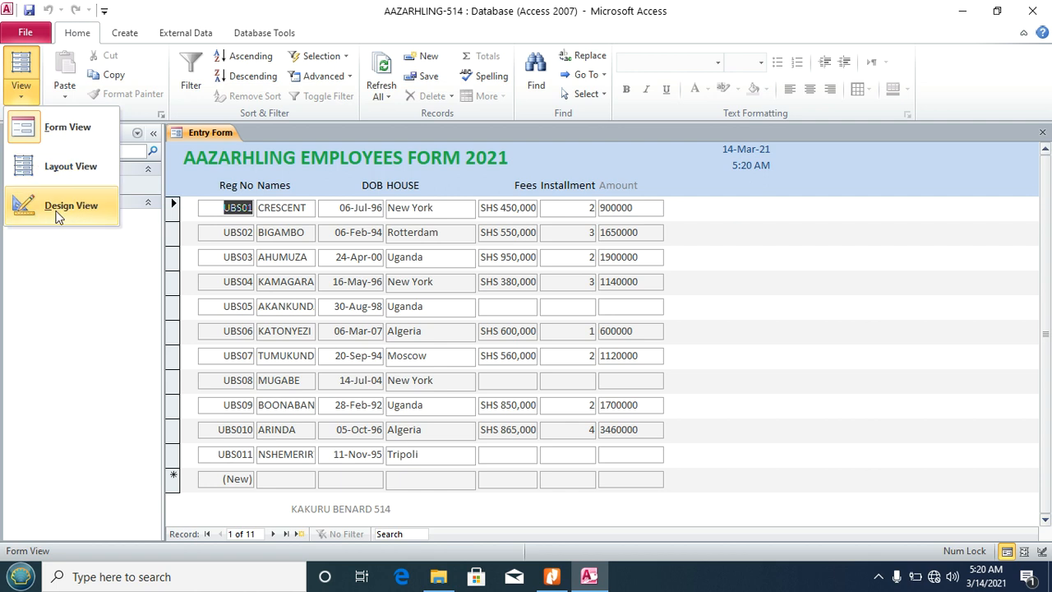
left_click(58, 215)
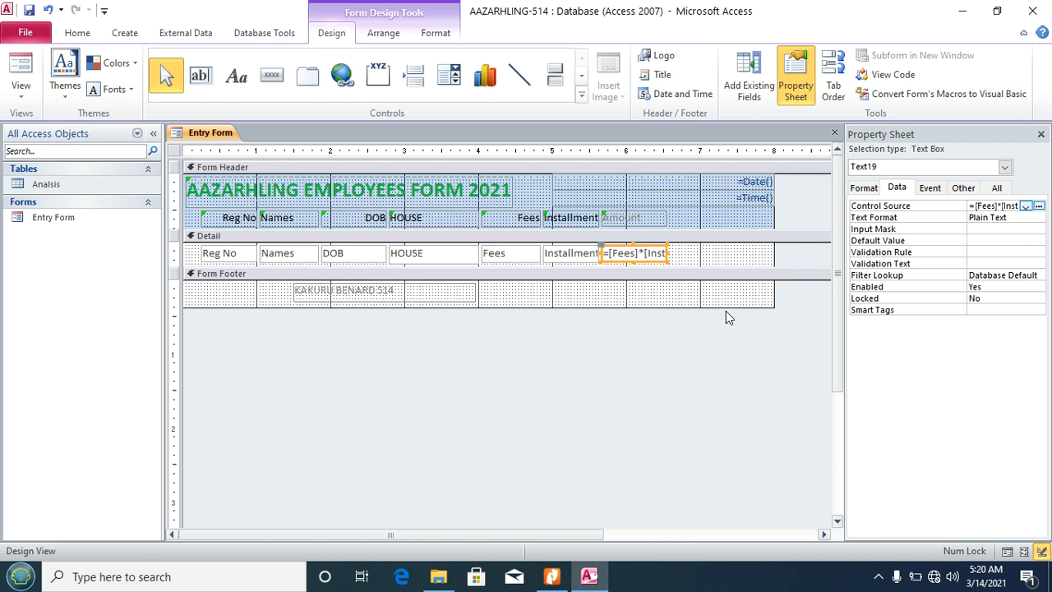
left_click(678, 260)
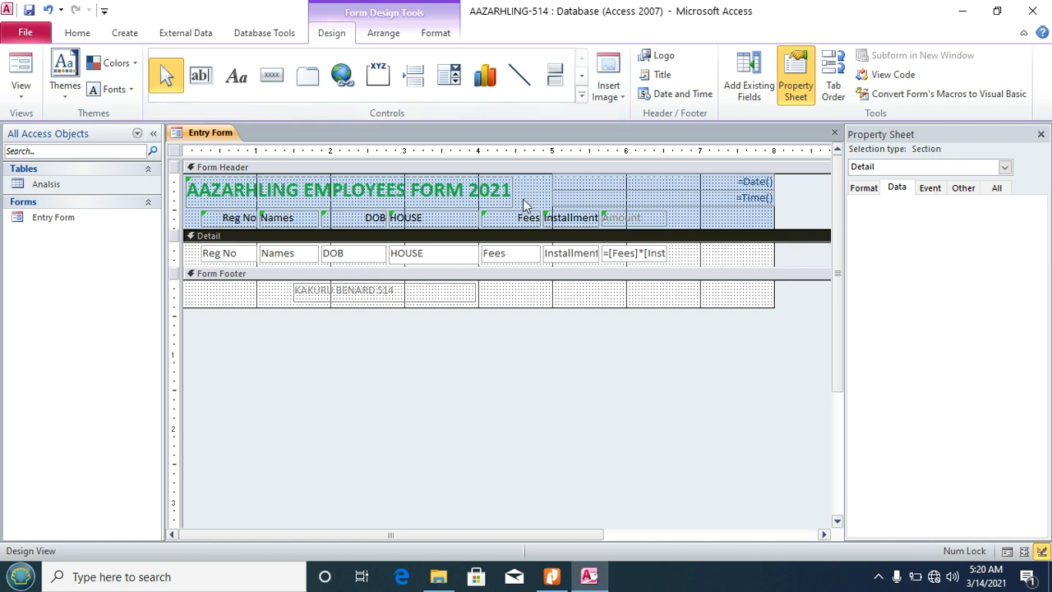
Step: Add a 'Category' heading label in the form header beside Amount
left_click(237, 75)
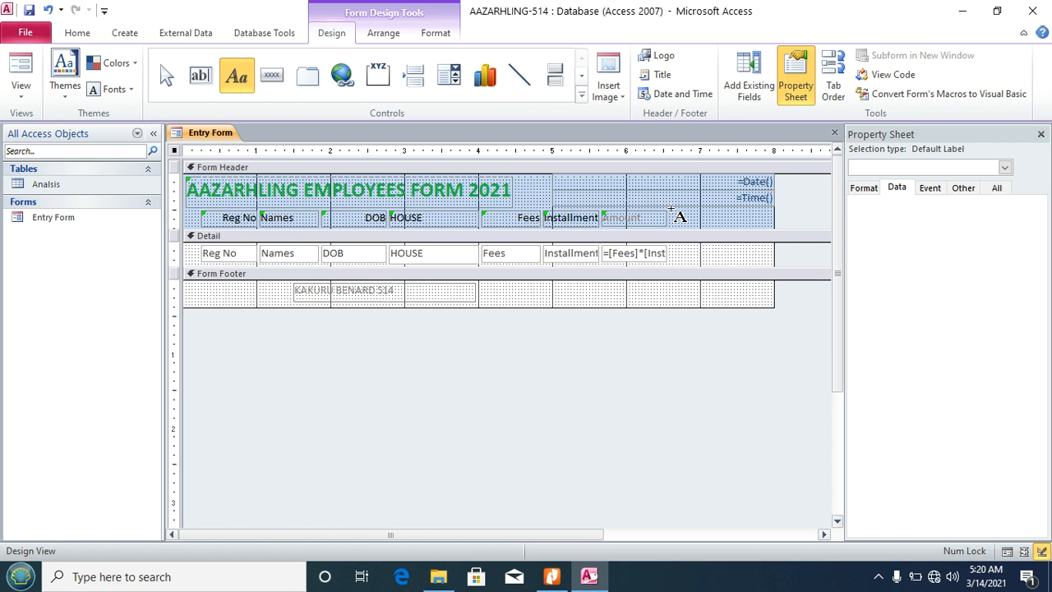
left_click_drag(672, 211, 745, 227)
type("Ca")
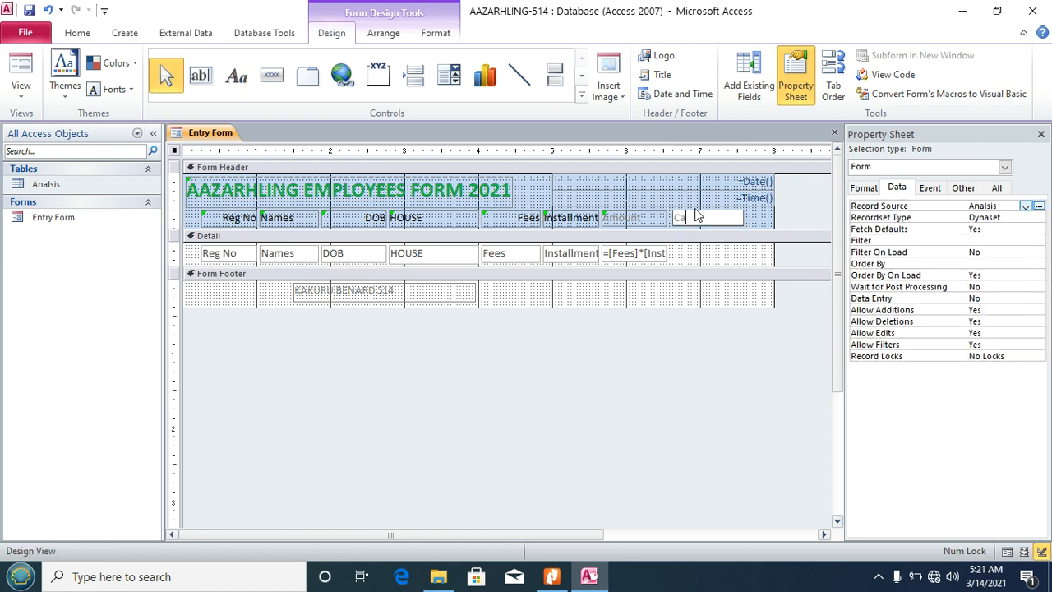
type("tegory")
left_click(681, 253)
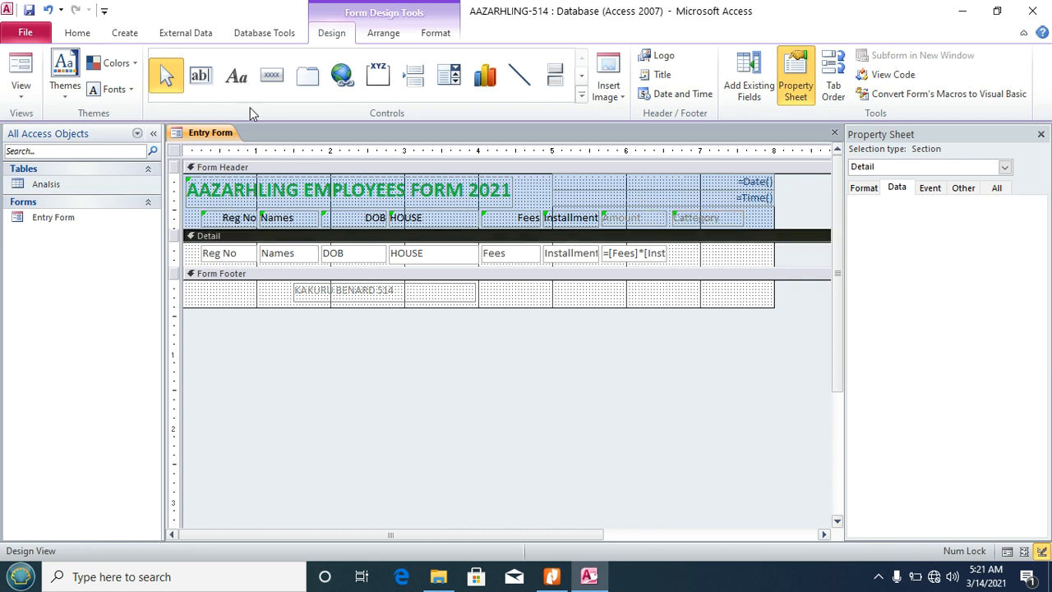
left_click(202, 78)
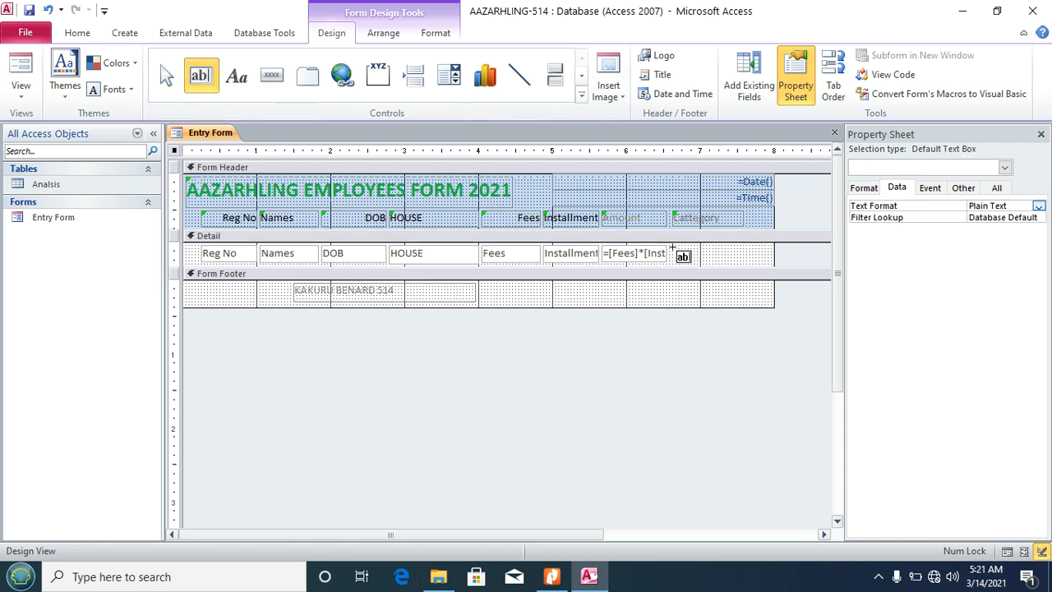
Step: Draw a new text box beside the Amount box and delete its attached label
mouse_move(673, 246)
left_mouse_down()
mouse_move(677, 259)
mouse_move(744, 260)
left_mouse_up()
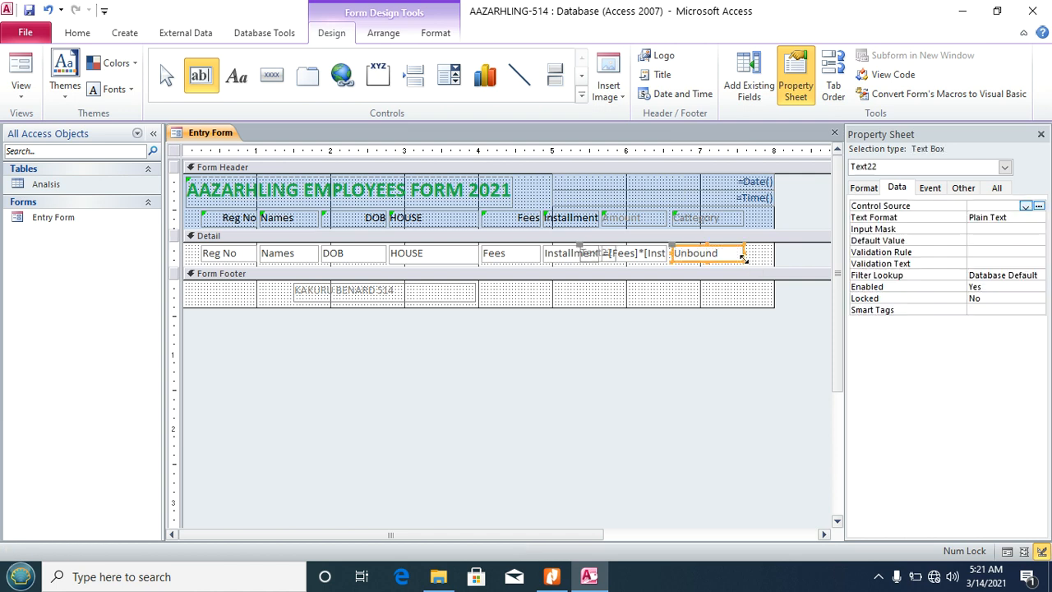
left_click(605, 254)
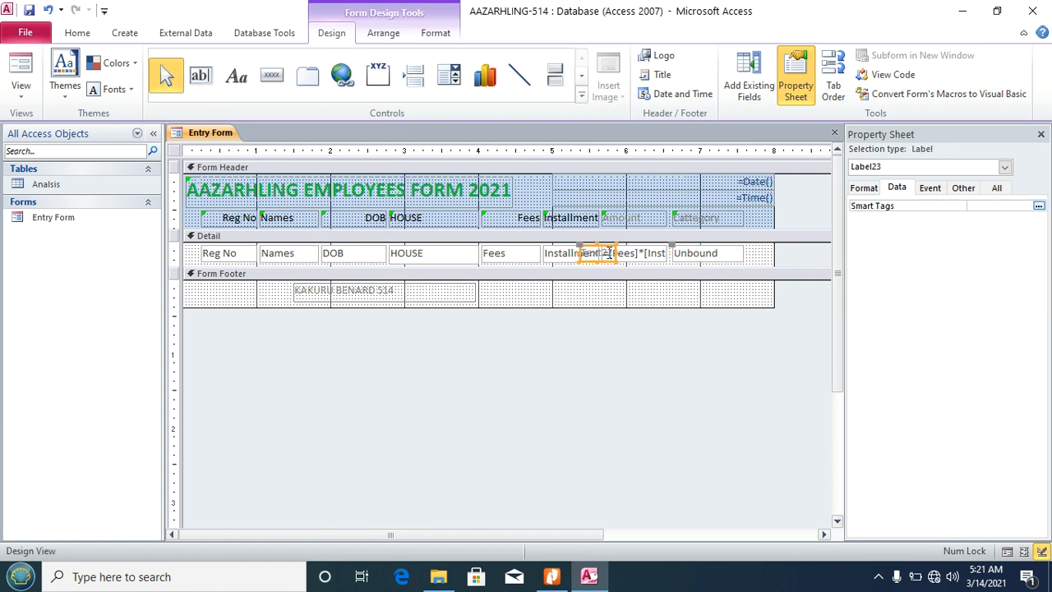
key("Delete")
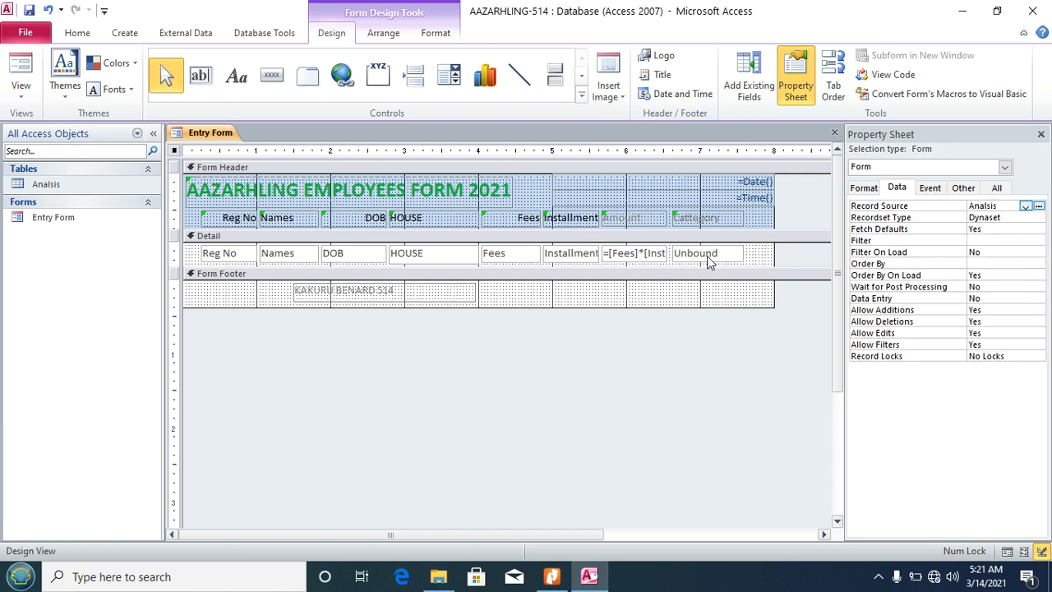
left_click(707, 257)
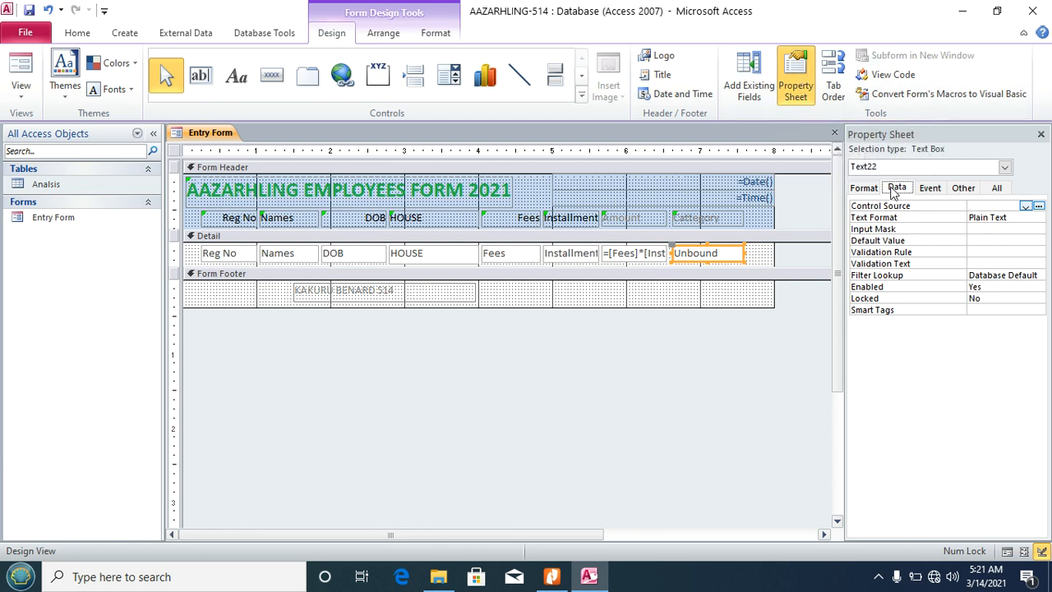
Step: Begin the Category box's Control Source expression as IIF([Fees]>=500000, in the Expression Builder
left_click(924, 210)
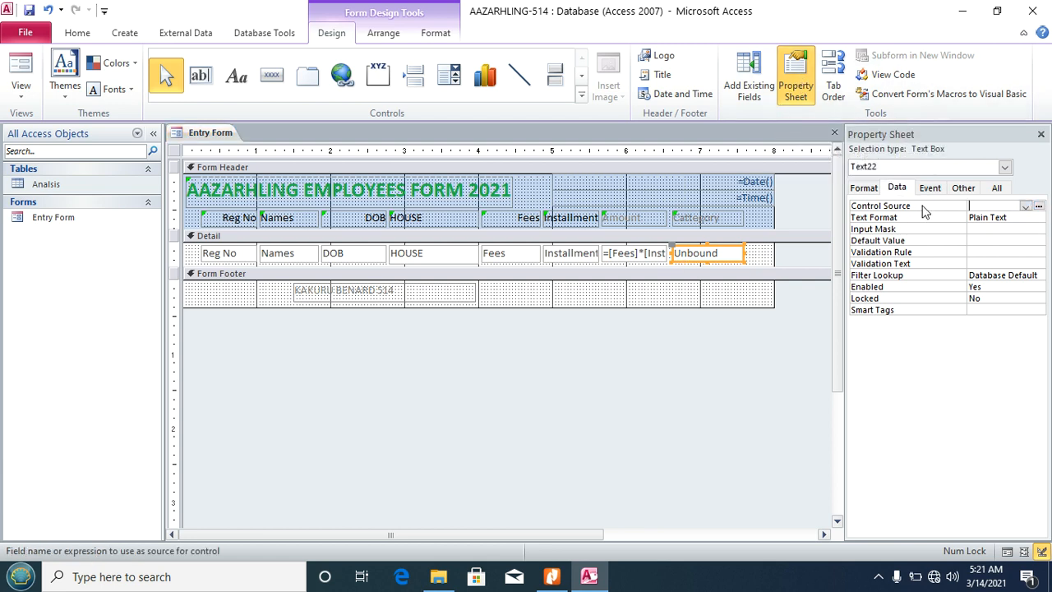
left_click(1039, 207)
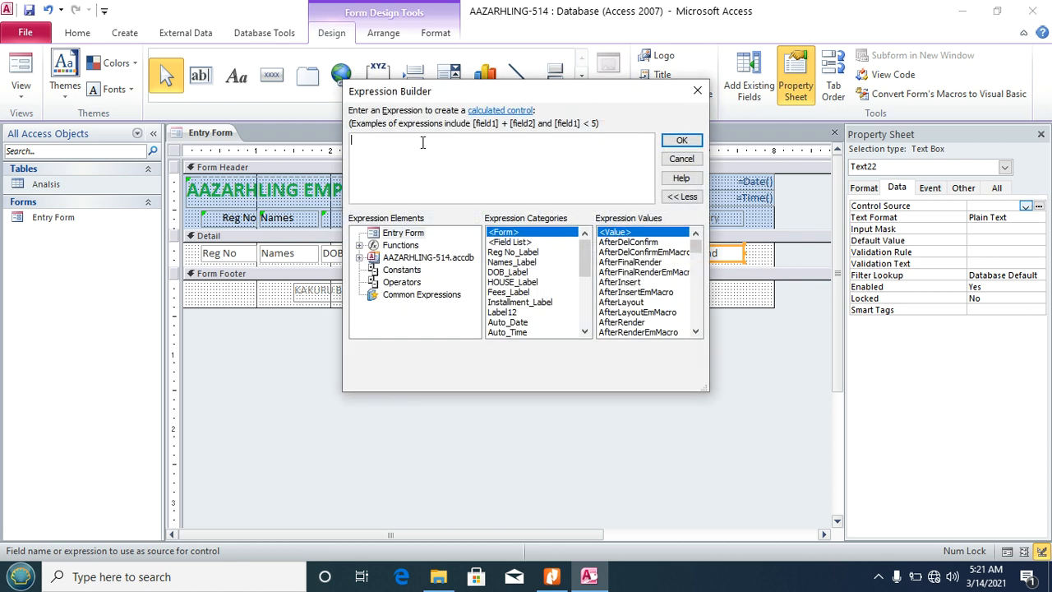
key("Caps_Lock")
type("II")
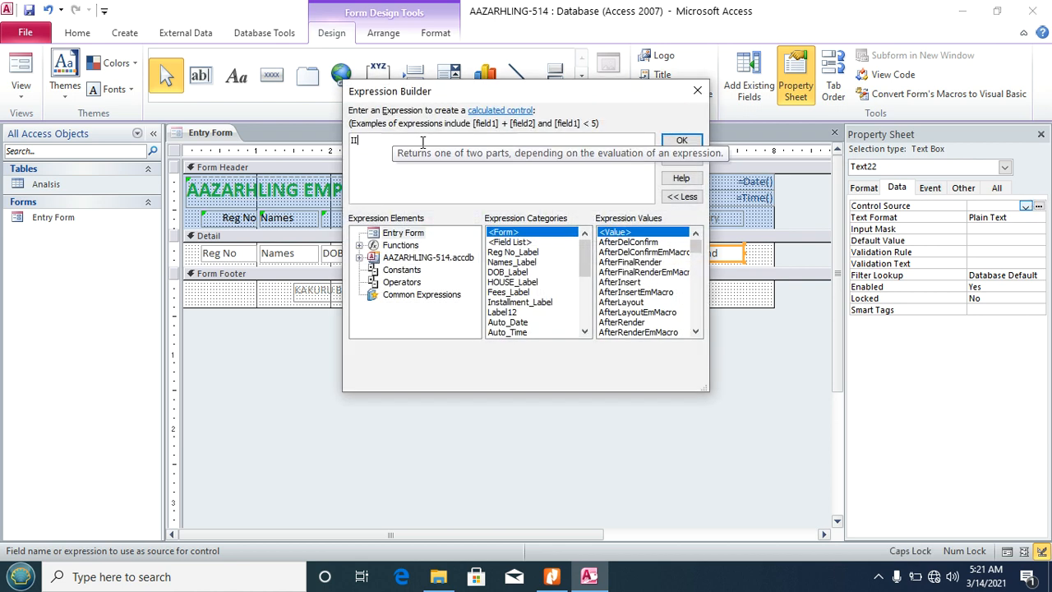
type("F")
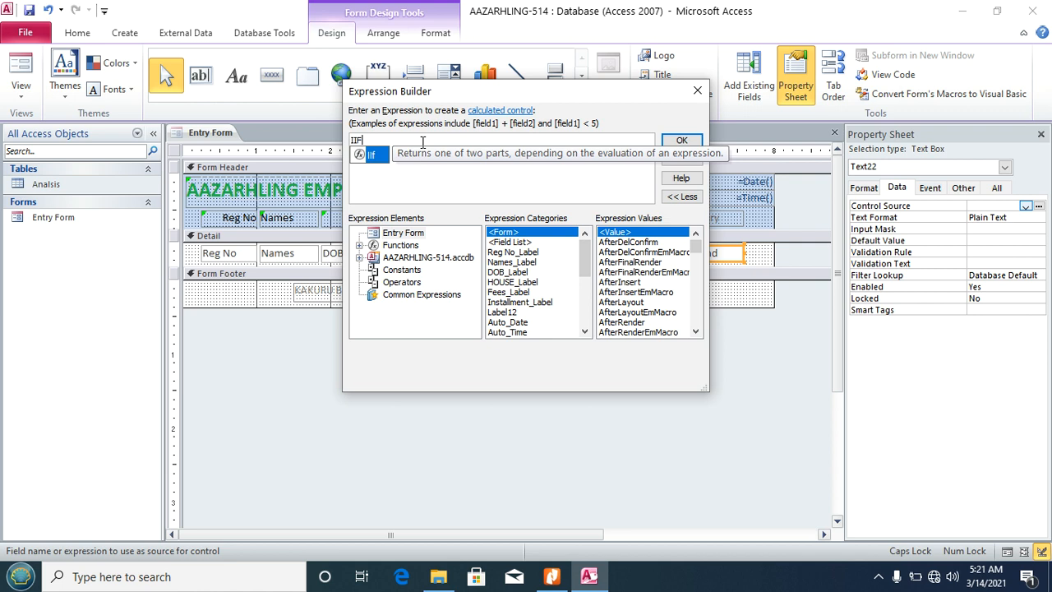
type("(")
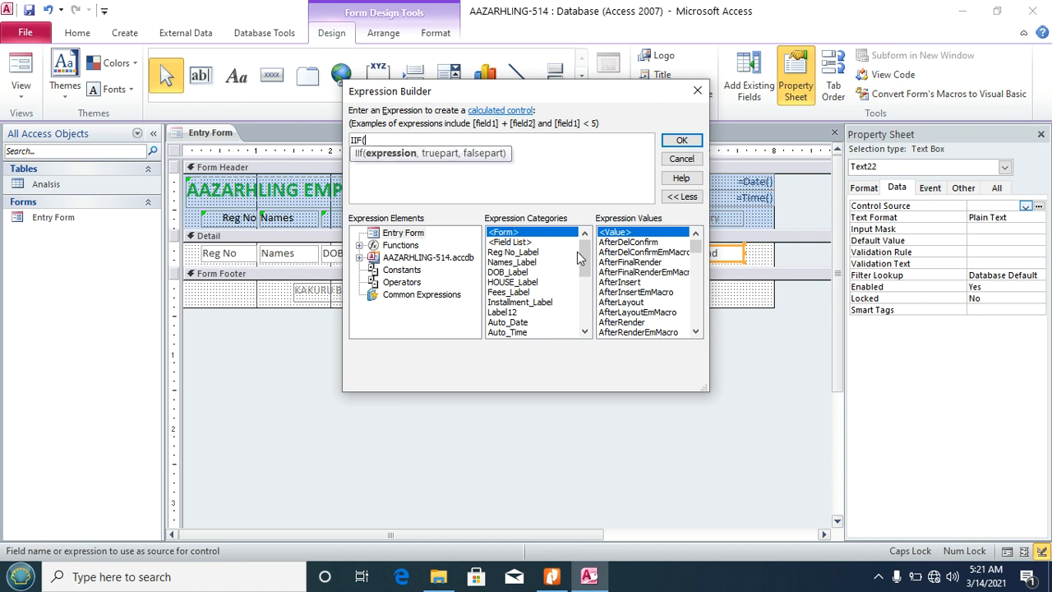
left_click_drag(582, 258, 593, 289)
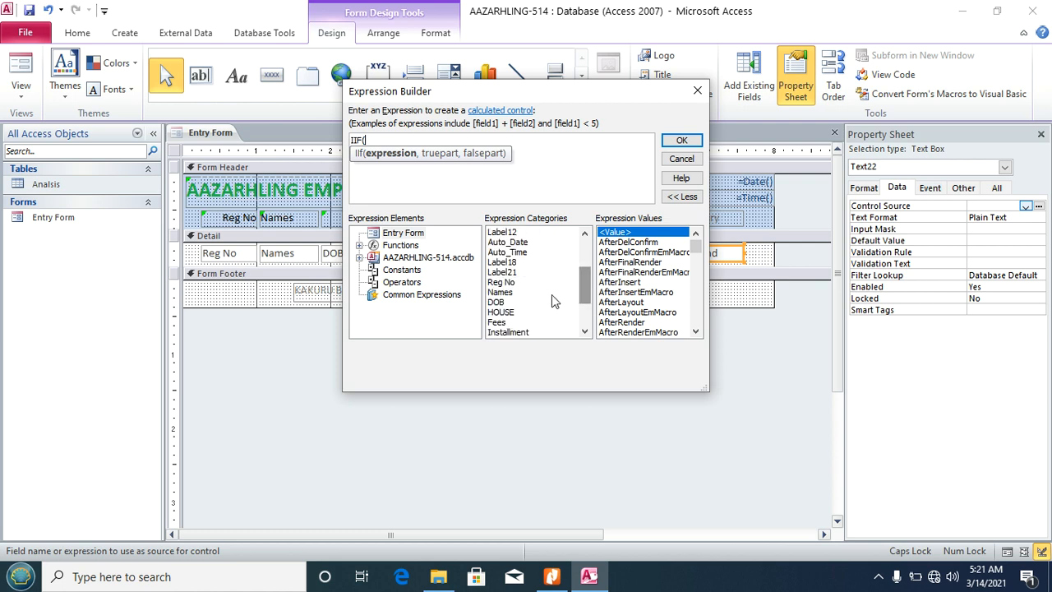
left_click(497, 323)
double_click(497, 323)
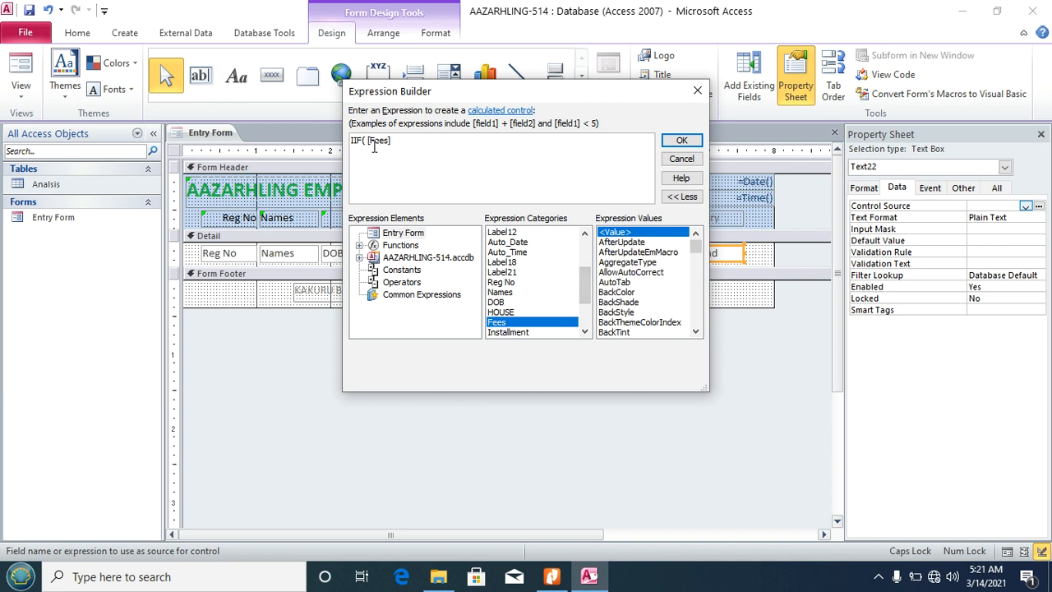
type(">")
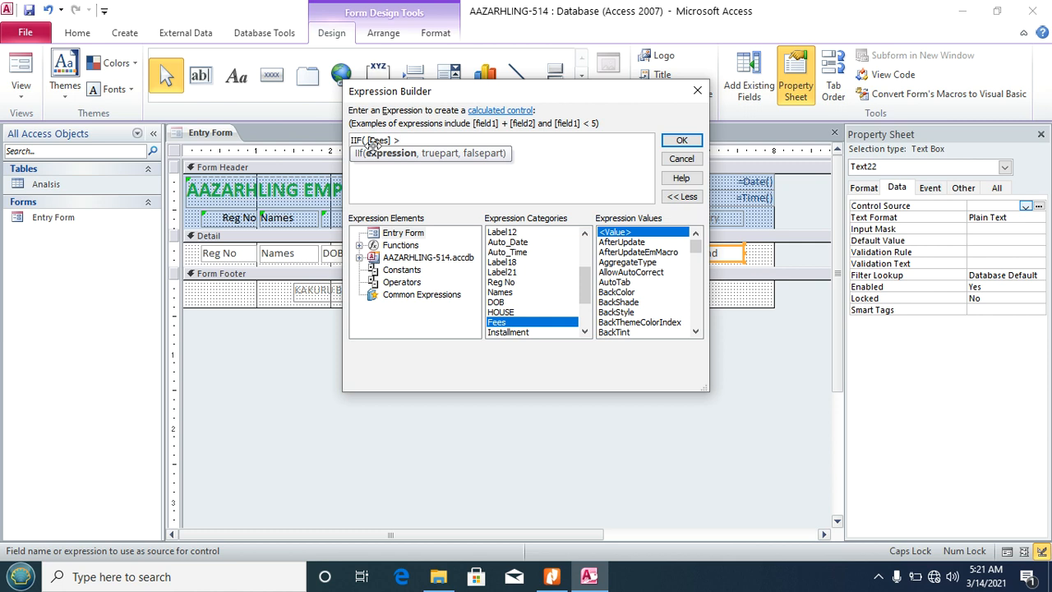
type("=")
type("500000,")
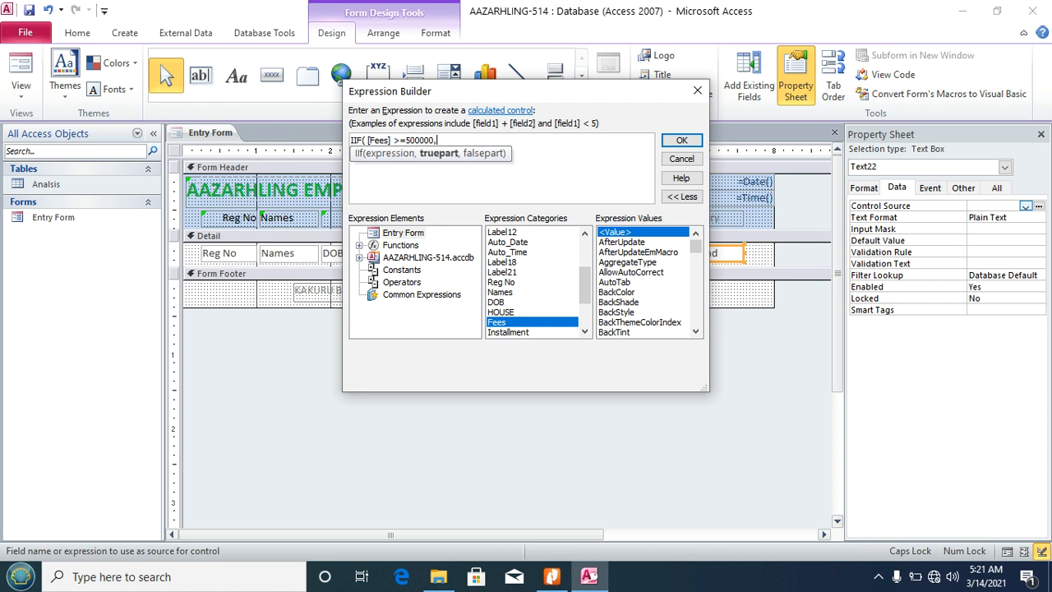
left_click(552, 577)
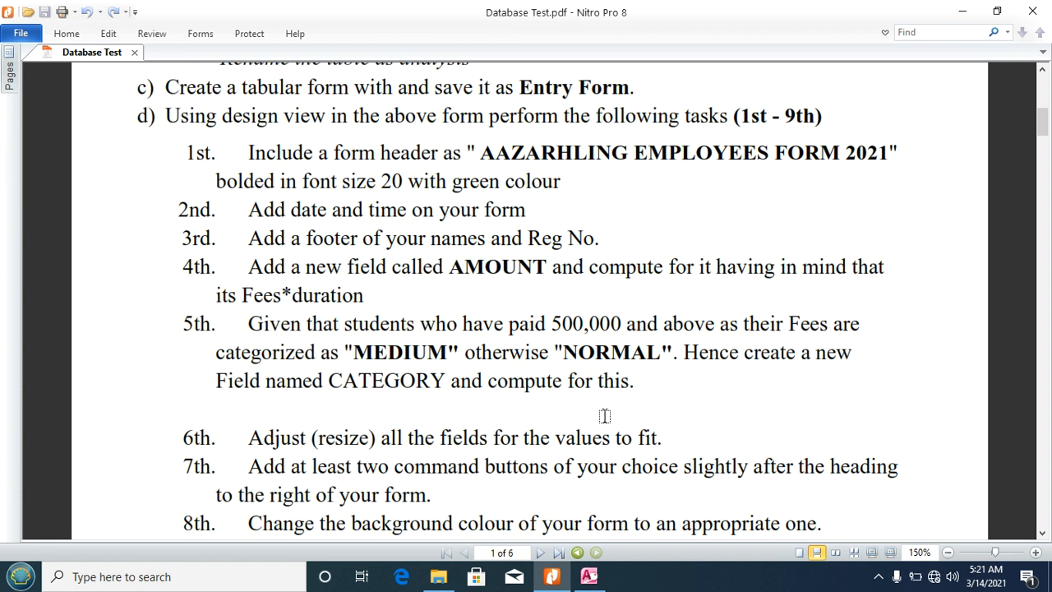
left_click(588, 576)
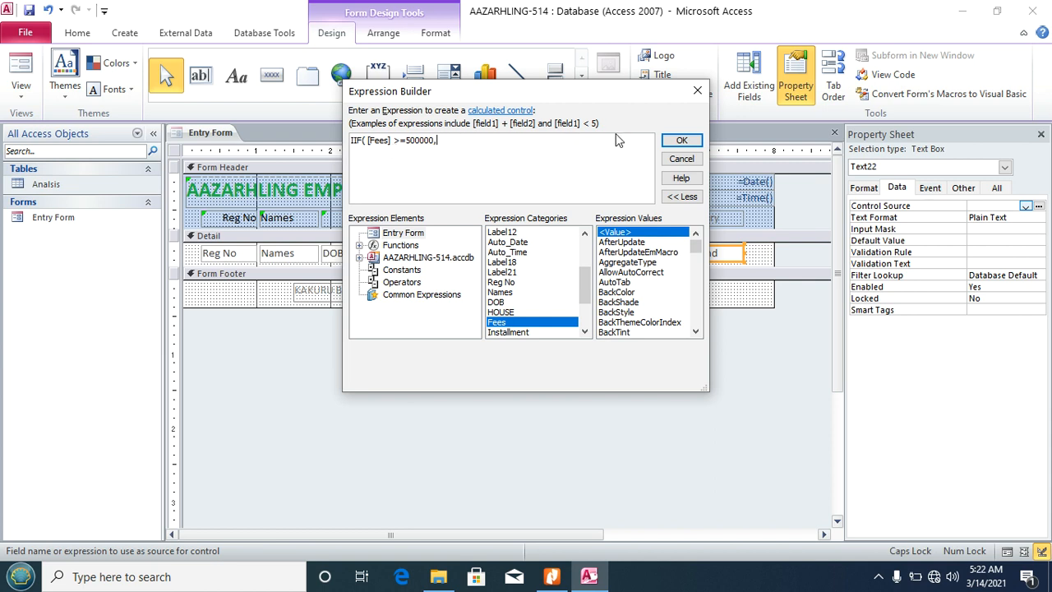
Step: Complete the expression as IIF([Fees]>=500000,"MEDIUM","NORMAL") and close the Property Sheet
type("\"MEDIUM\",\"NORMAL")
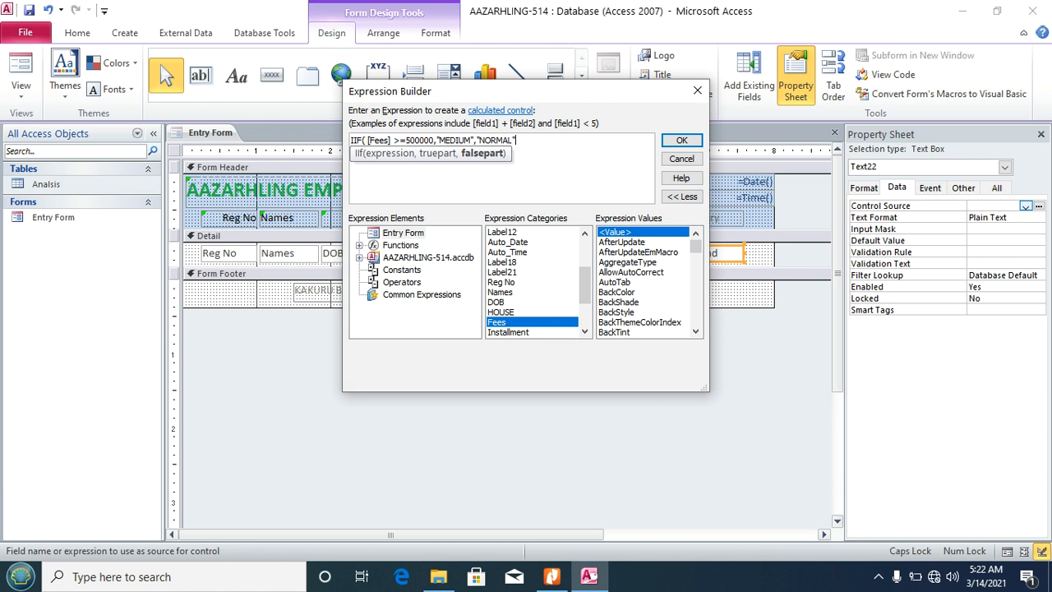
type(")")
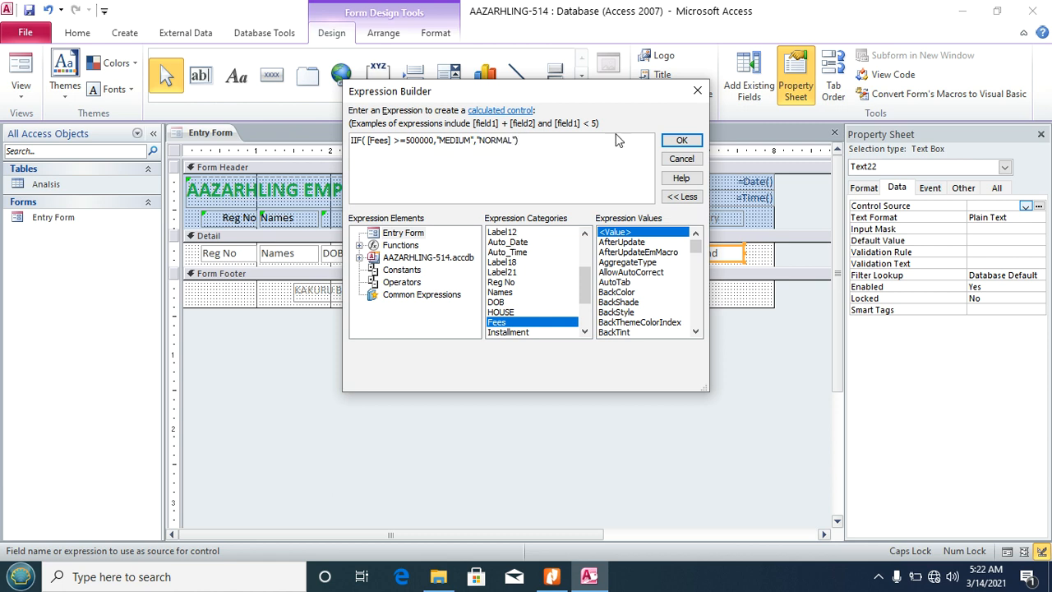
left_click(682, 140)
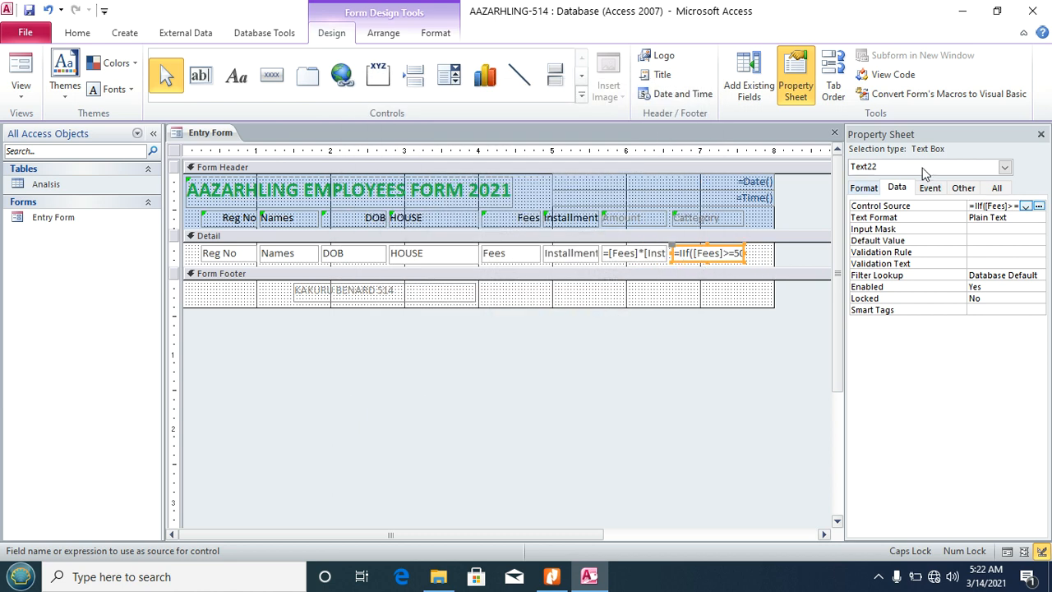
left_click(1040, 134)
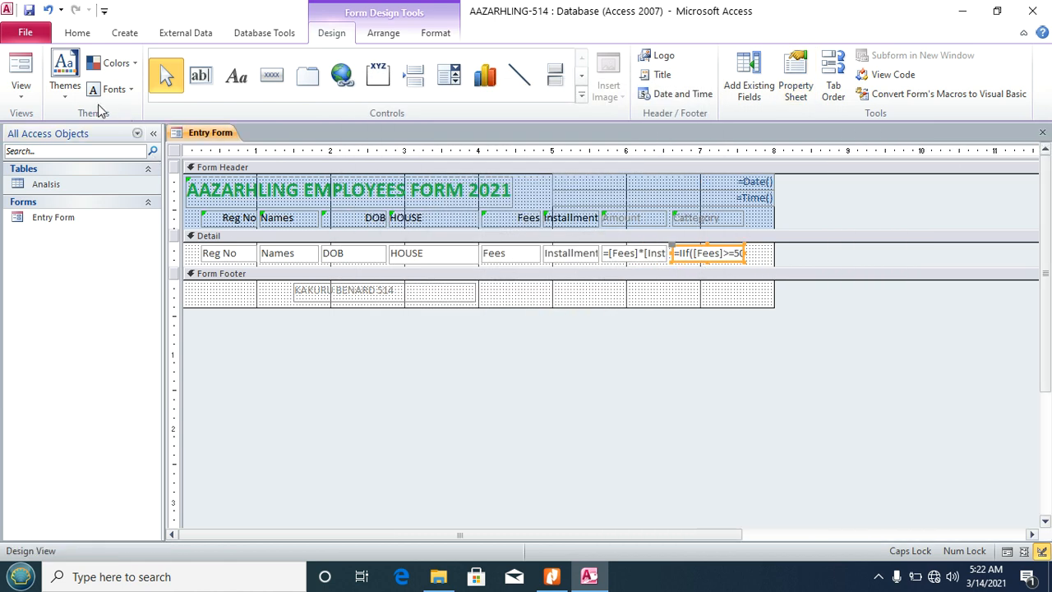
left_click(21, 91)
Step: Check the Entry Form's records in Form View, then switch to the task sheet PDF
left_click(49, 131)
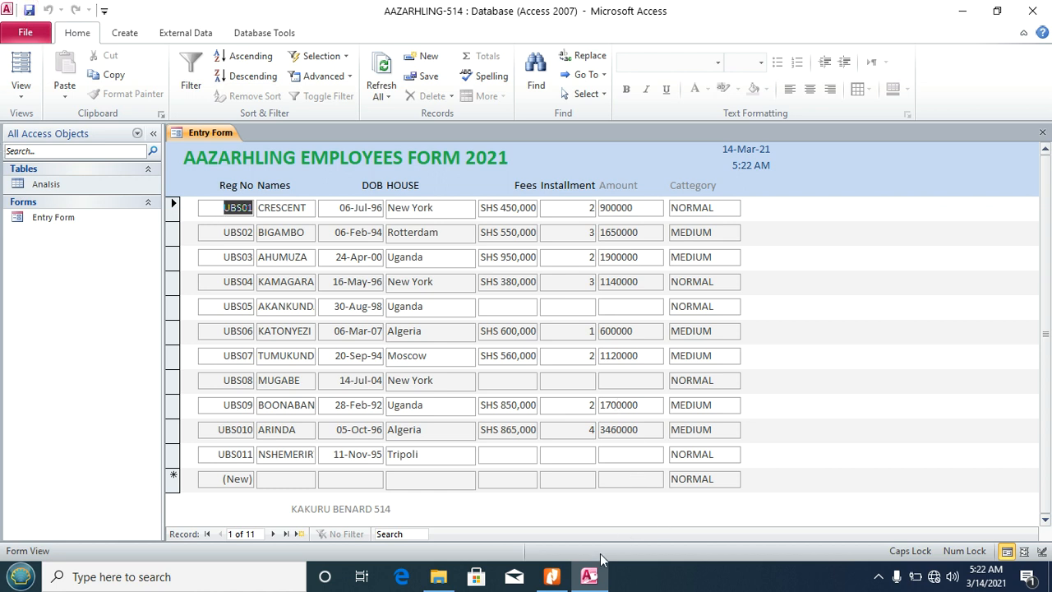
left_click(552, 576)
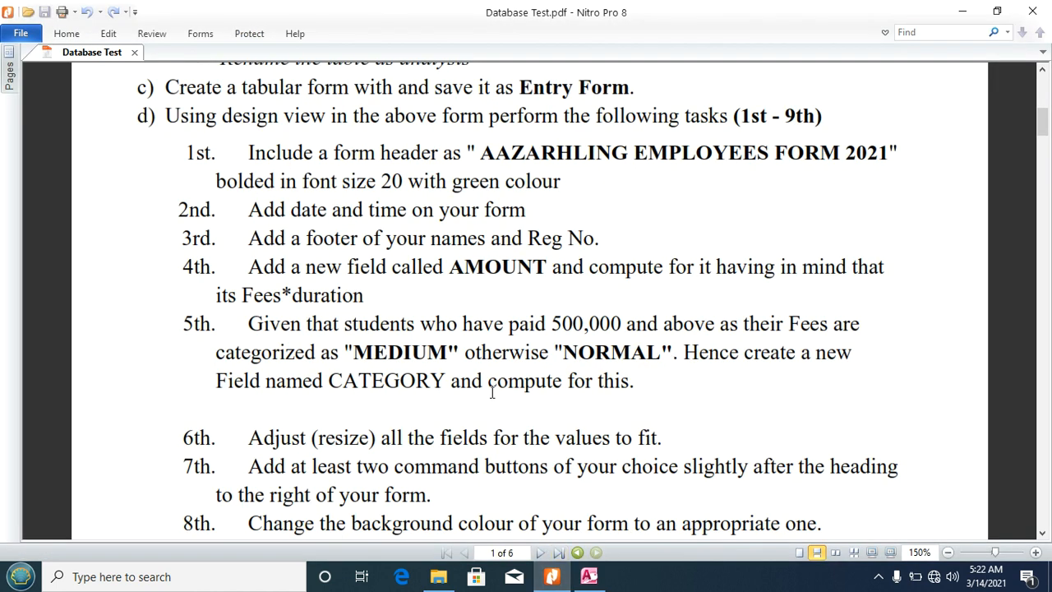
Step: Scroll the task sheet to the section e) query list, then return to the Access Entry Form
scroll(492, 393, "down", 5)
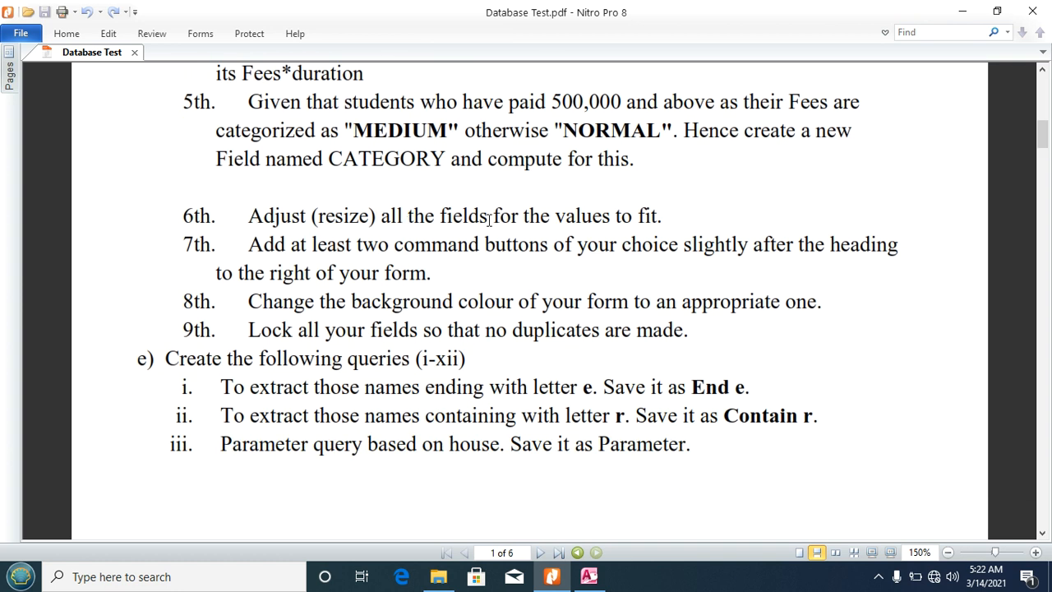
left_click(589, 576)
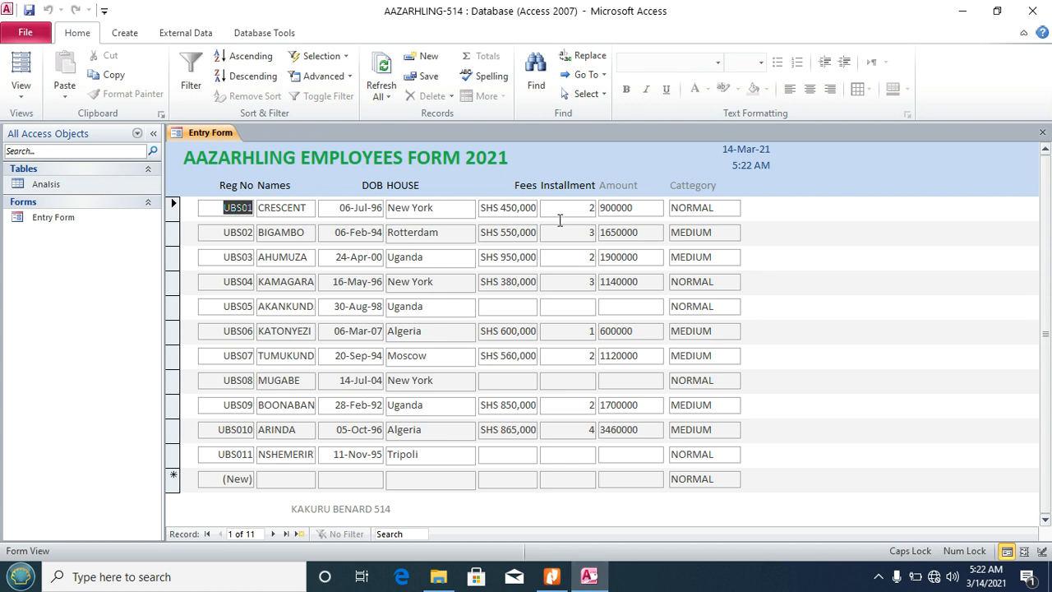
left_click(551, 576)
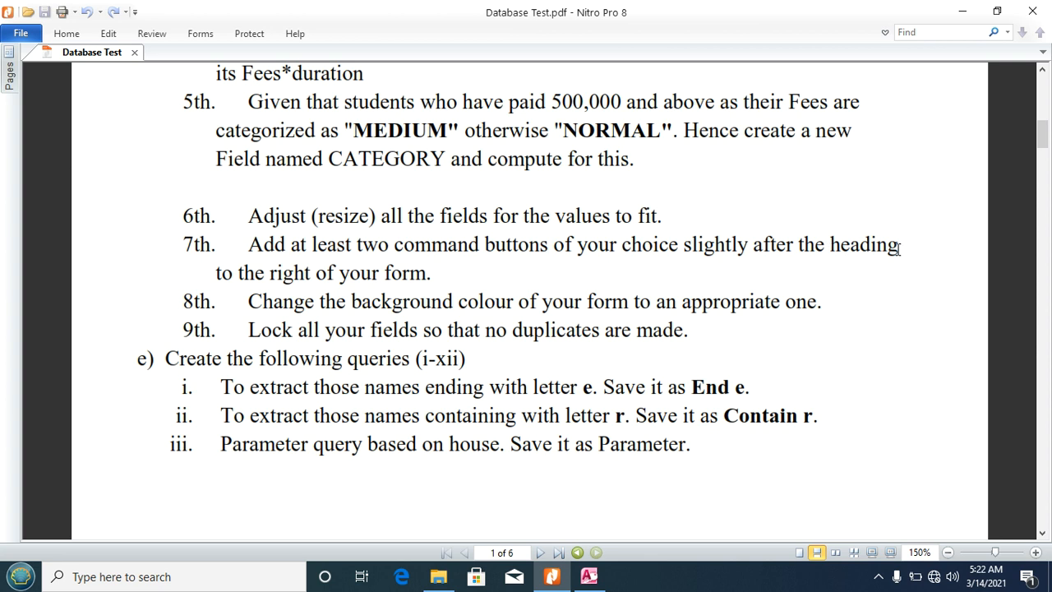
left_click(589, 576)
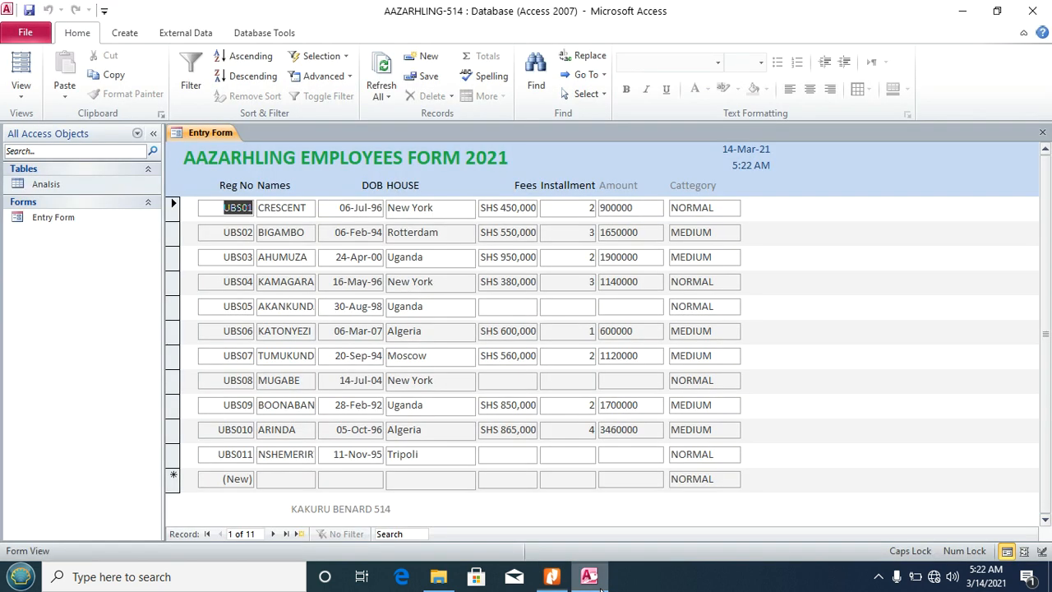
left_click(21, 98)
Step: In Design View, add a header command button that saves the record
left_click(106, 205)
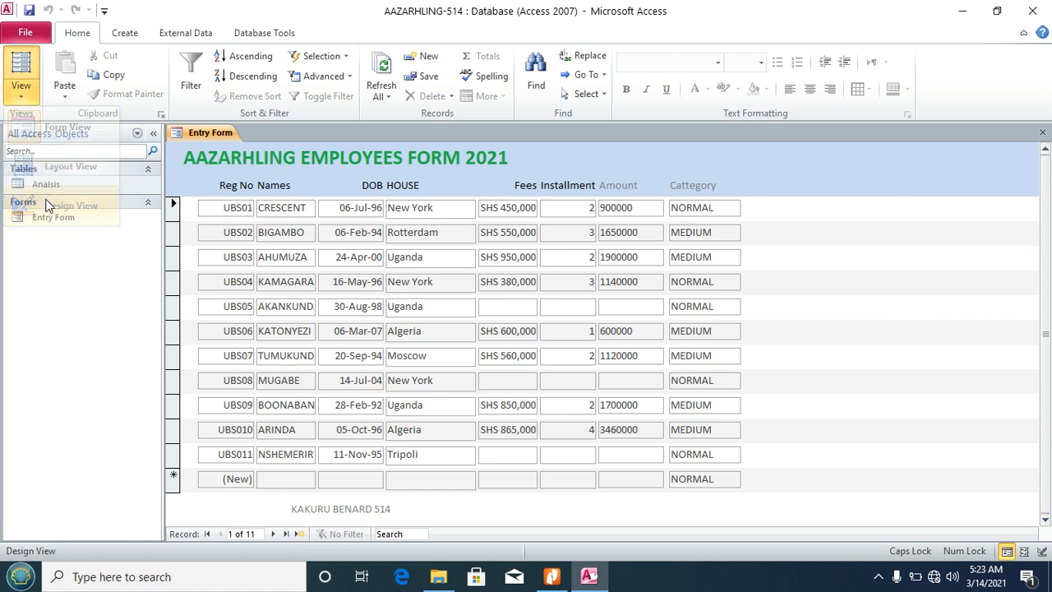
left_click(535, 199)
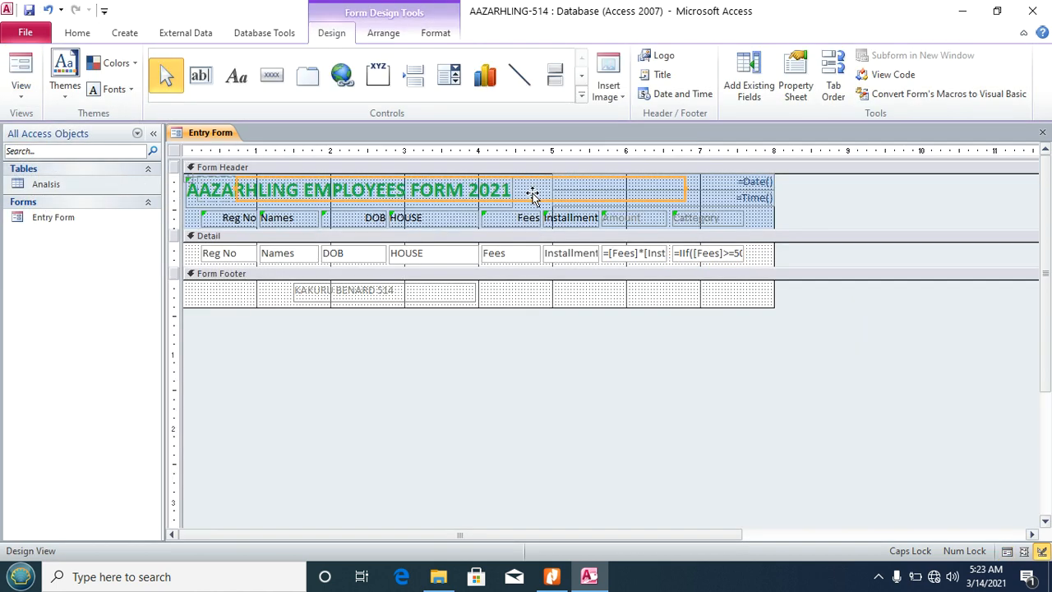
left_click(739, 300)
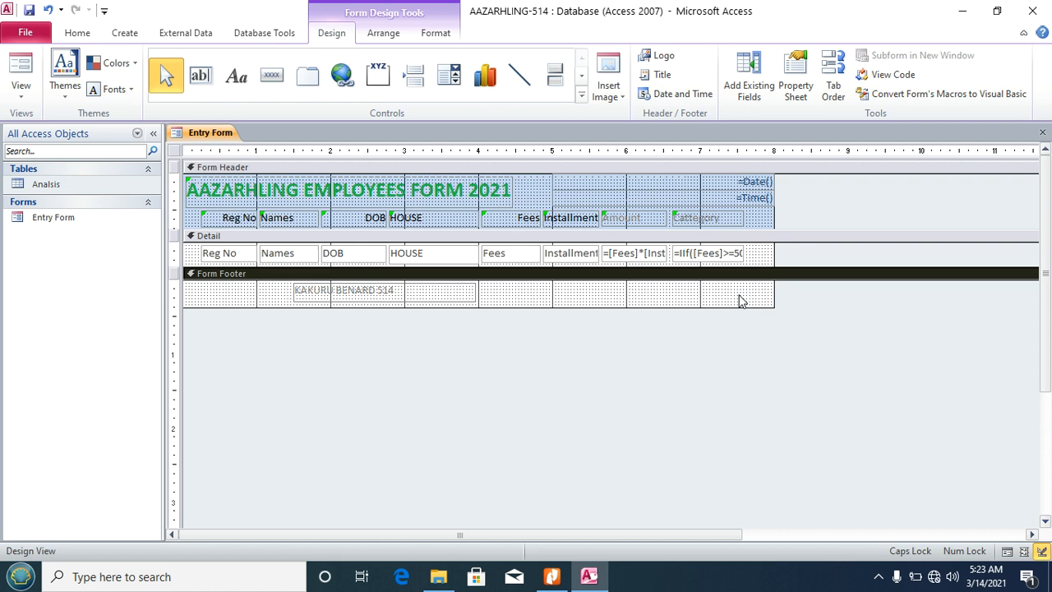
left_click(273, 76)
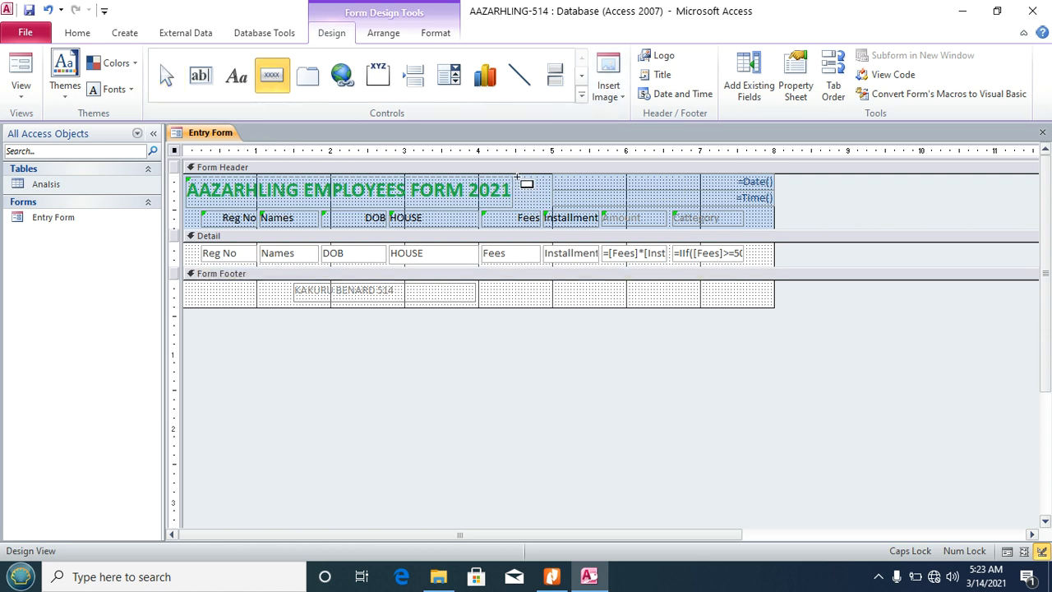
left_click(518, 176)
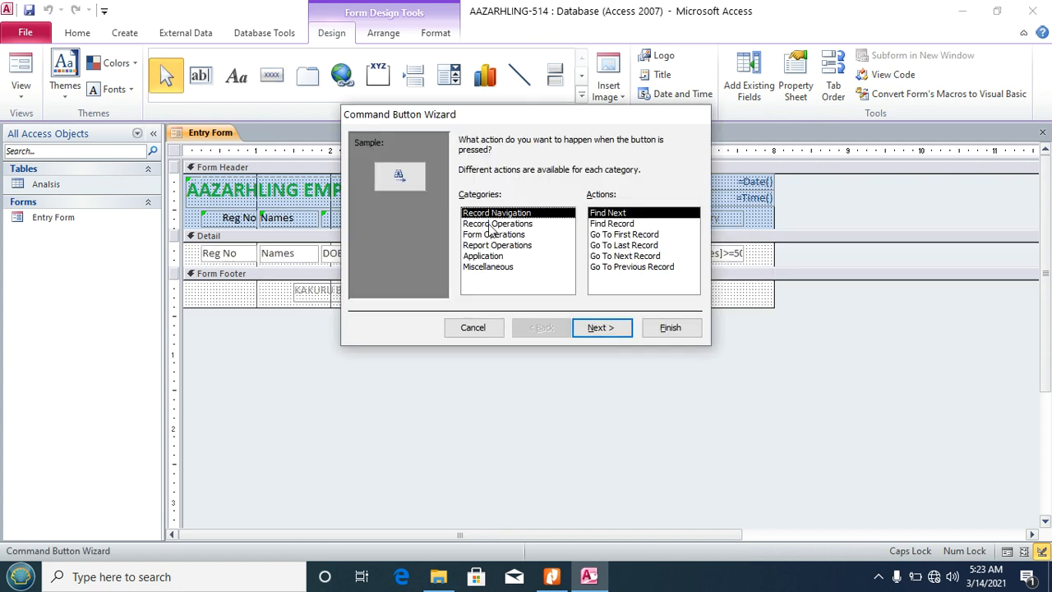
left_click(491, 227)
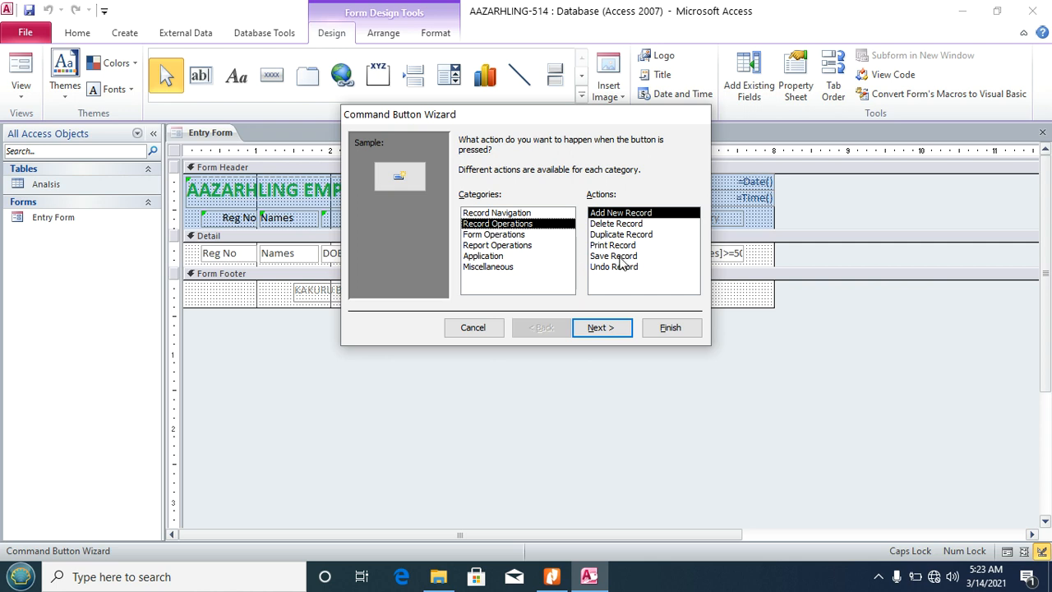
left_click(490, 237)
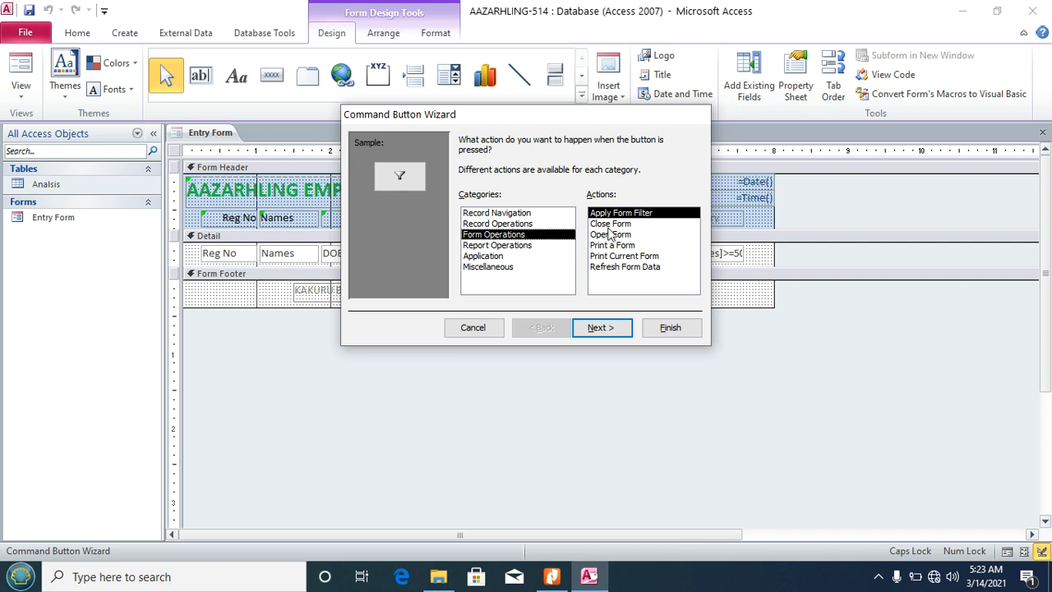
left_click(491, 224)
left_click(613, 256)
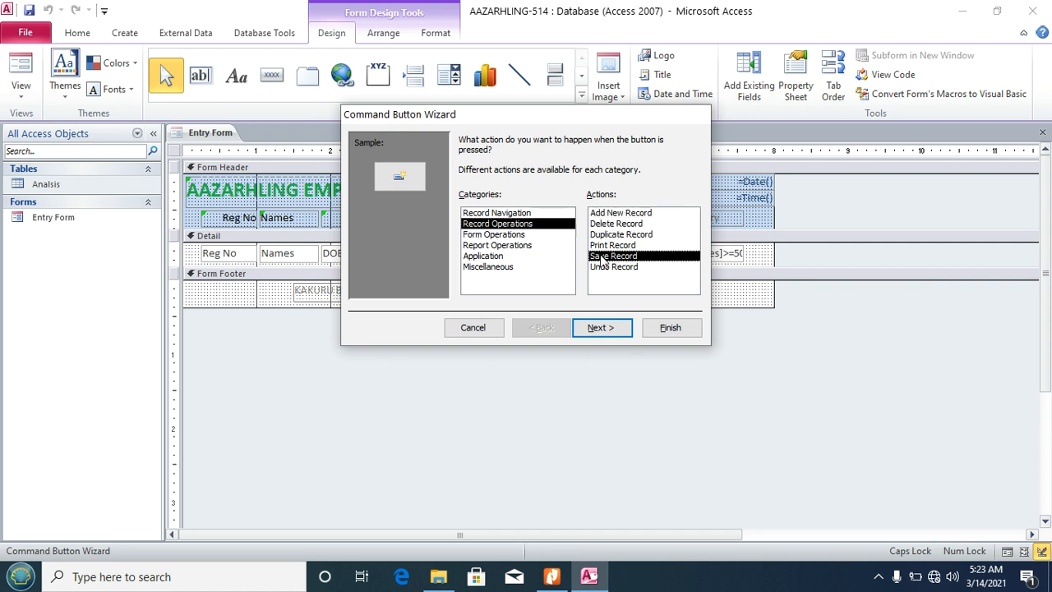
left_click(600, 333)
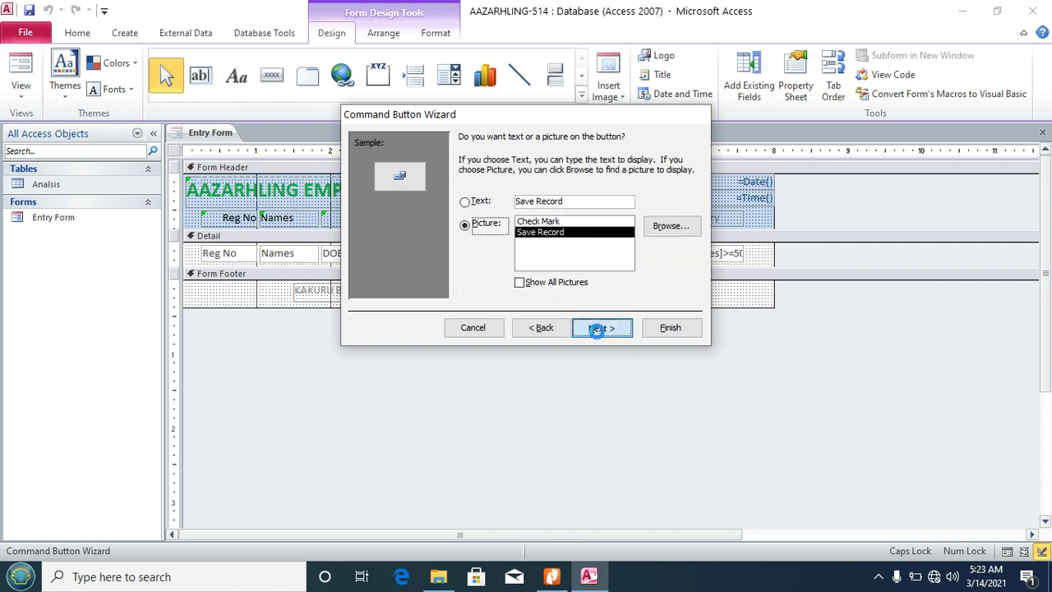
left_click(608, 332)
left_click(662, 329)
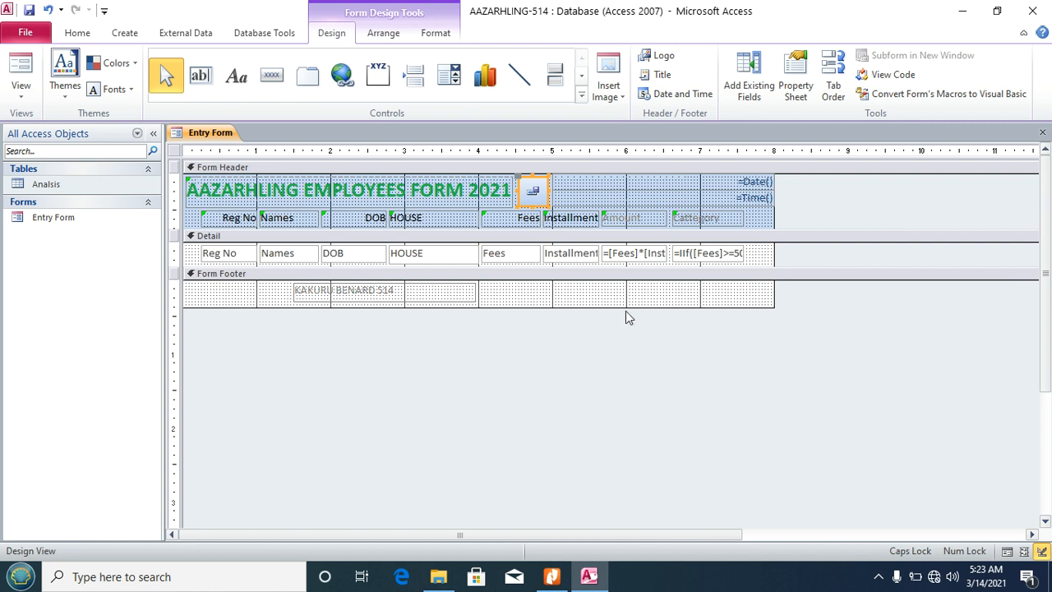
Step: Add a second header button that closes the form, then view the records in Form View
left_click(272, 76)
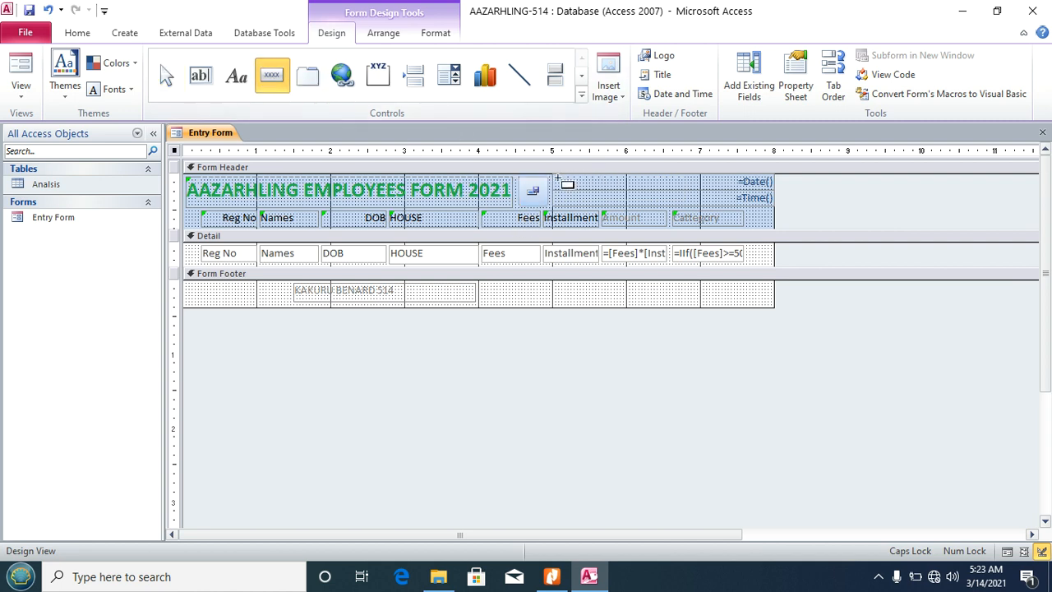
left_click(553, 175)
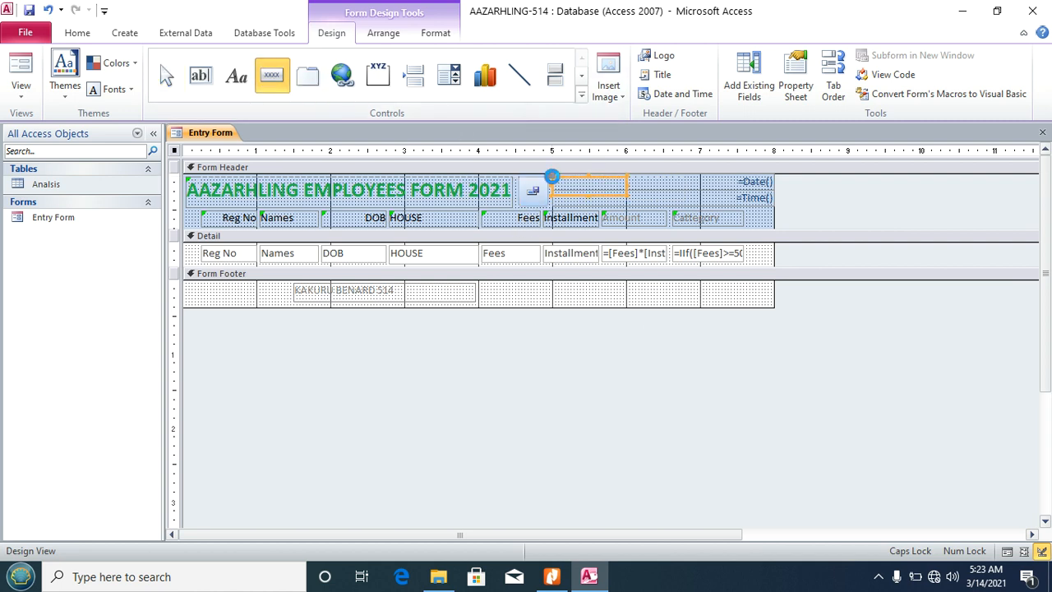
left_click(493, 234)
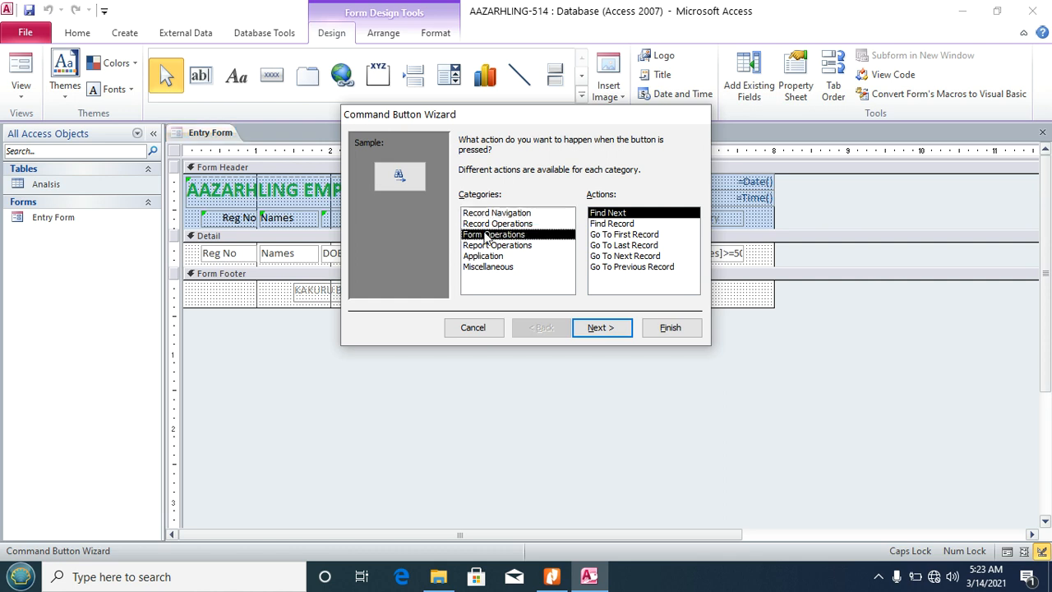
left_click(621, 224)
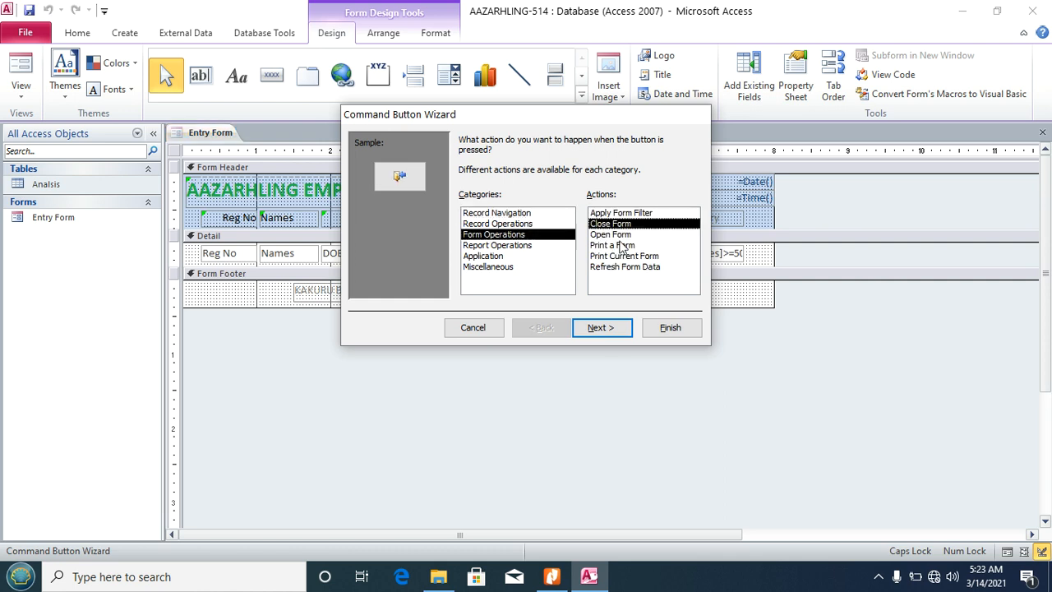
left_click(607, 335)
left_click(600, 328)
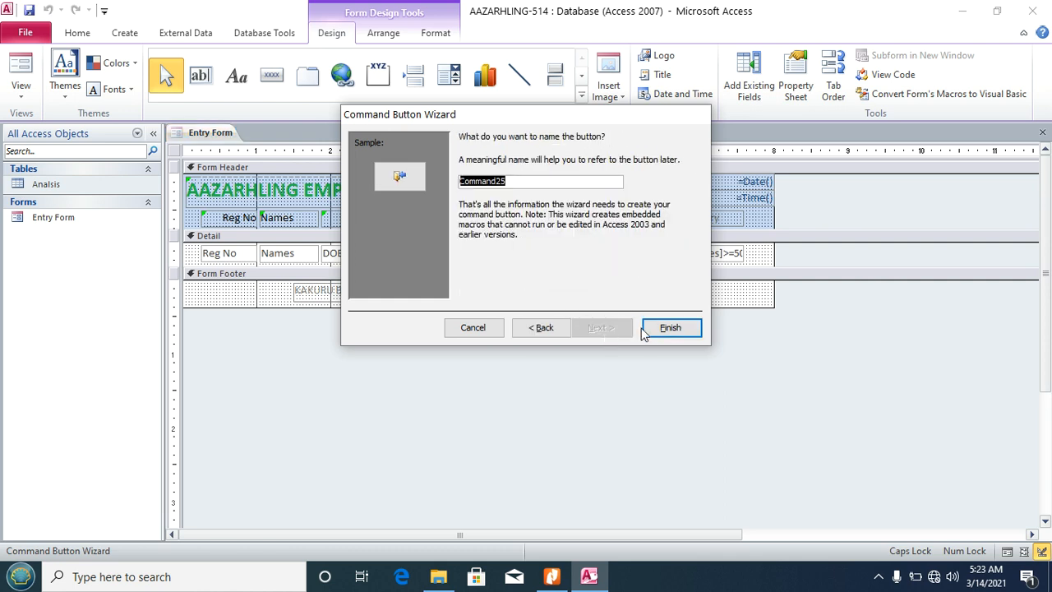
left_click(667, 327)
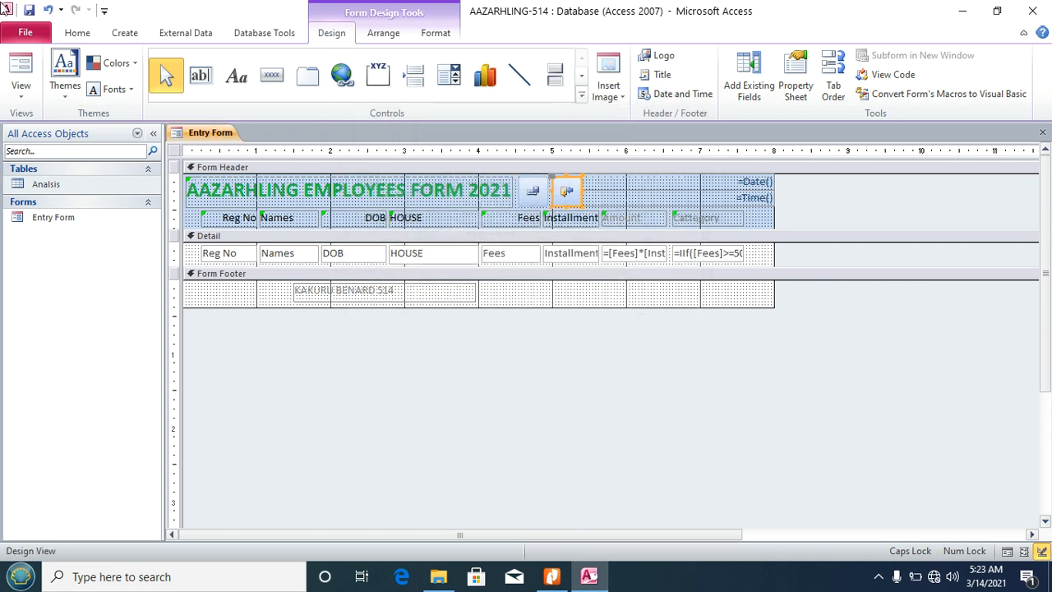
left_click(23, 89)
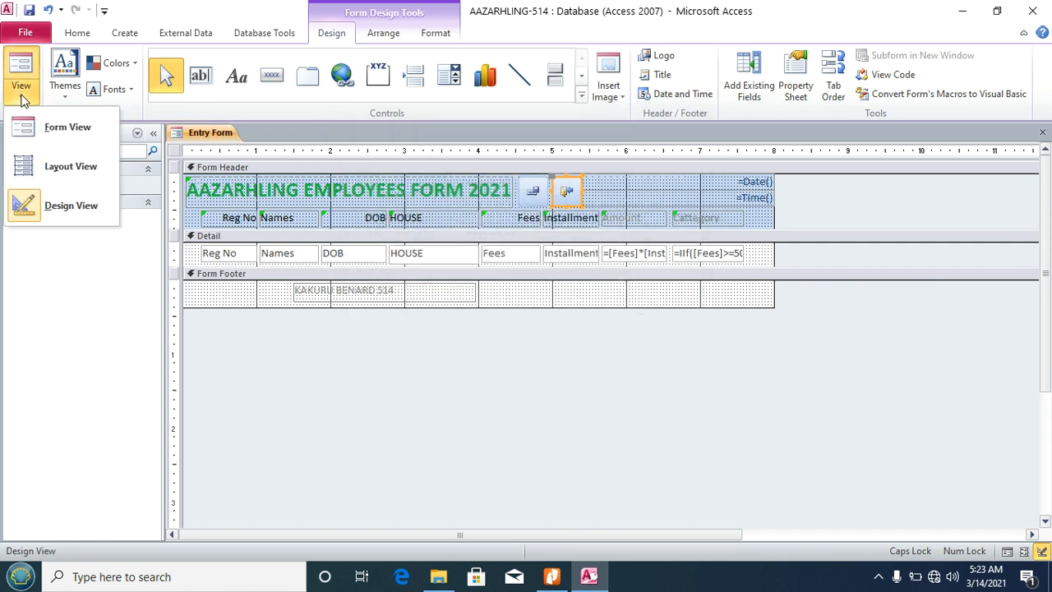
left_click(58, 129)
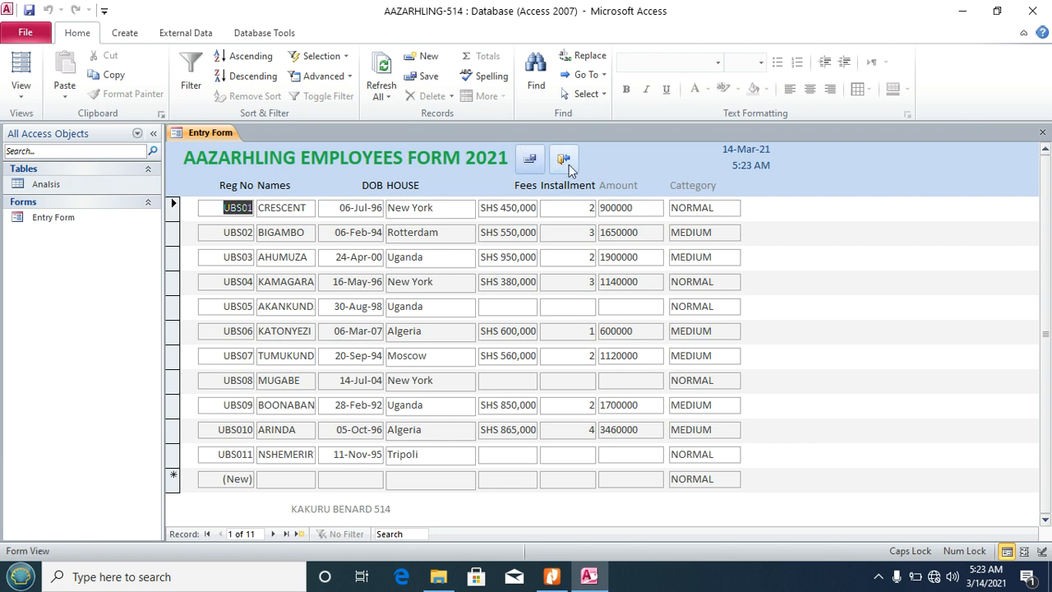
Step: Close the Entry Form with its new button, reopen it from the navigation pane, then switch to the PDF
left_click(276, 478)
left_click(334, 479)
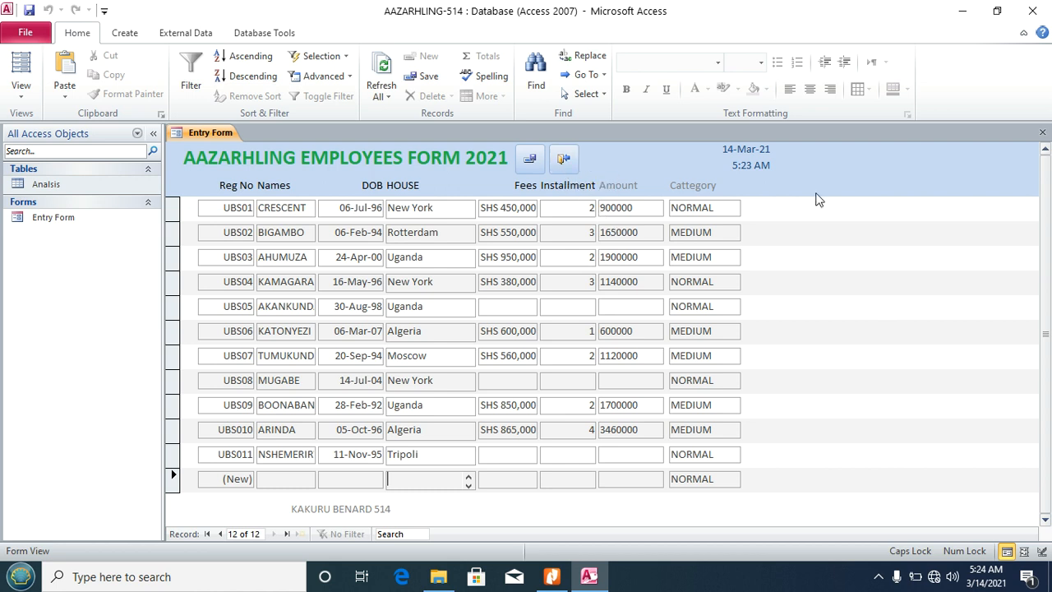
left_click(569, 161)
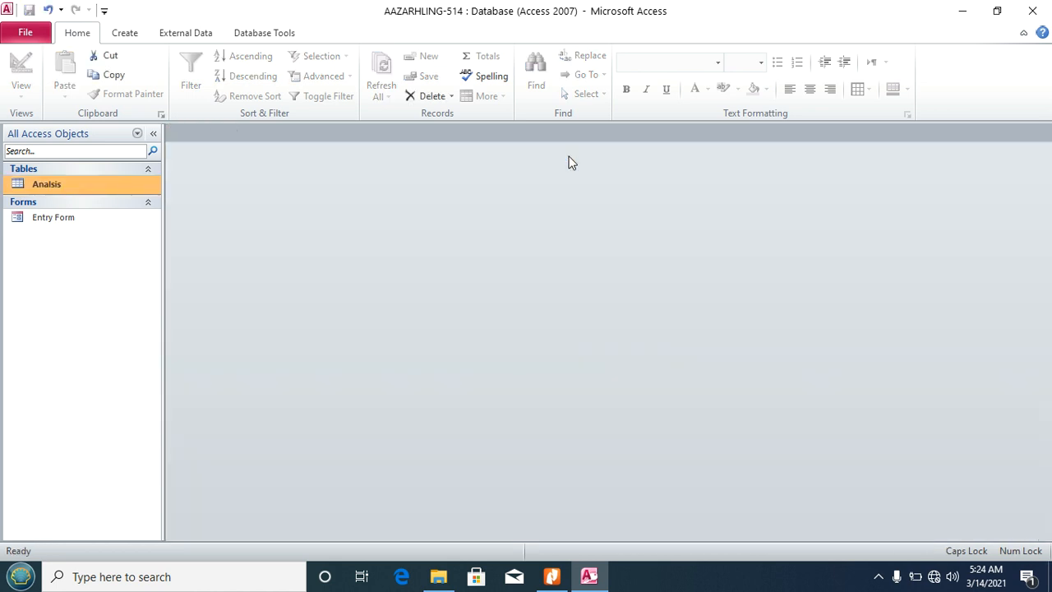
double_click(34, 218)
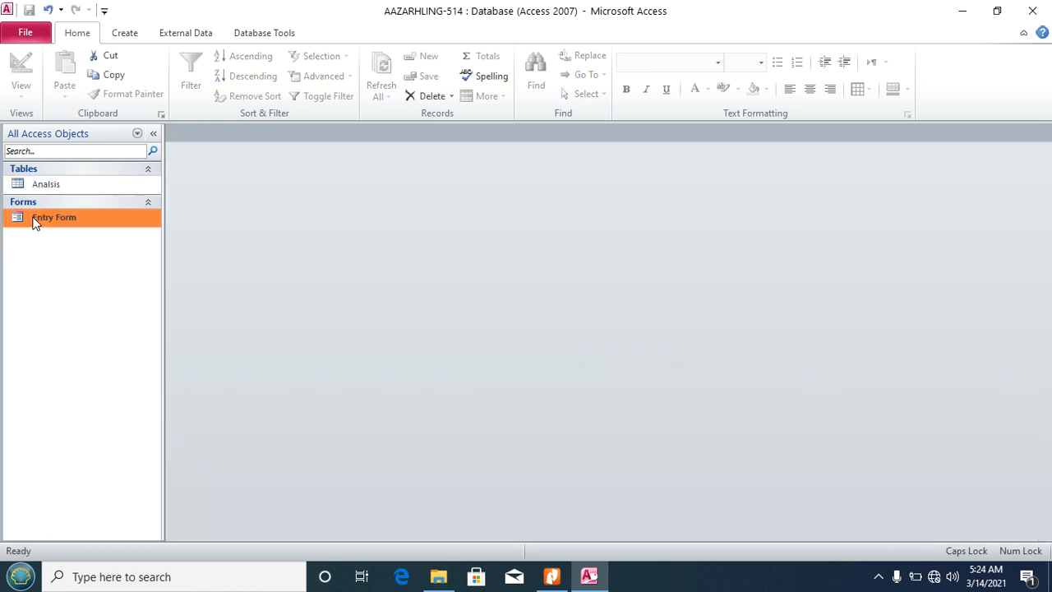
left_click(551, 577)
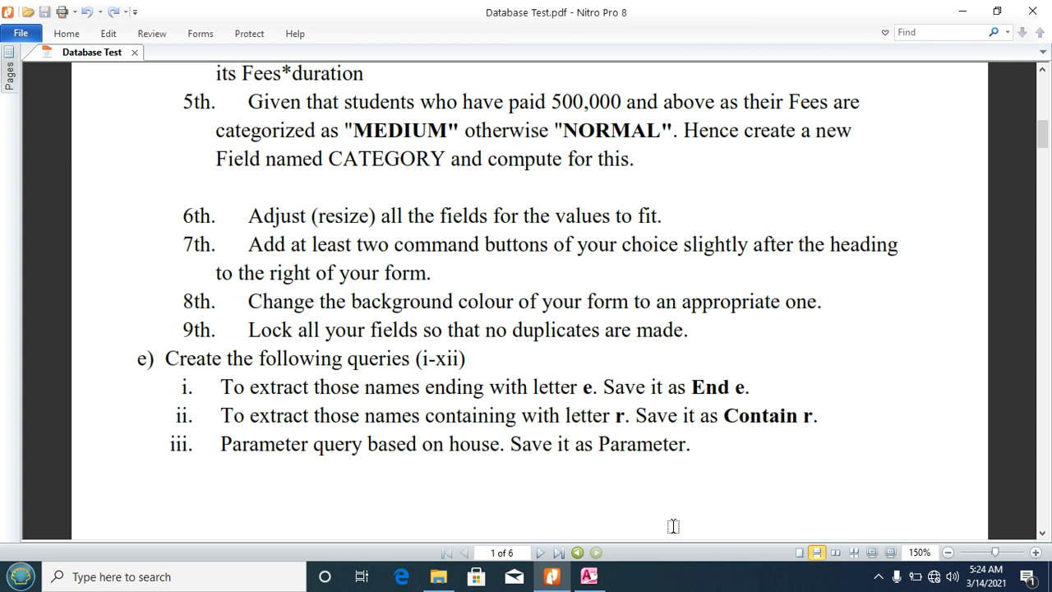
Step: Open the Entry Form in Design View and fill the Form Header with gold
left_click(589, 577)
left_click(21, 82)
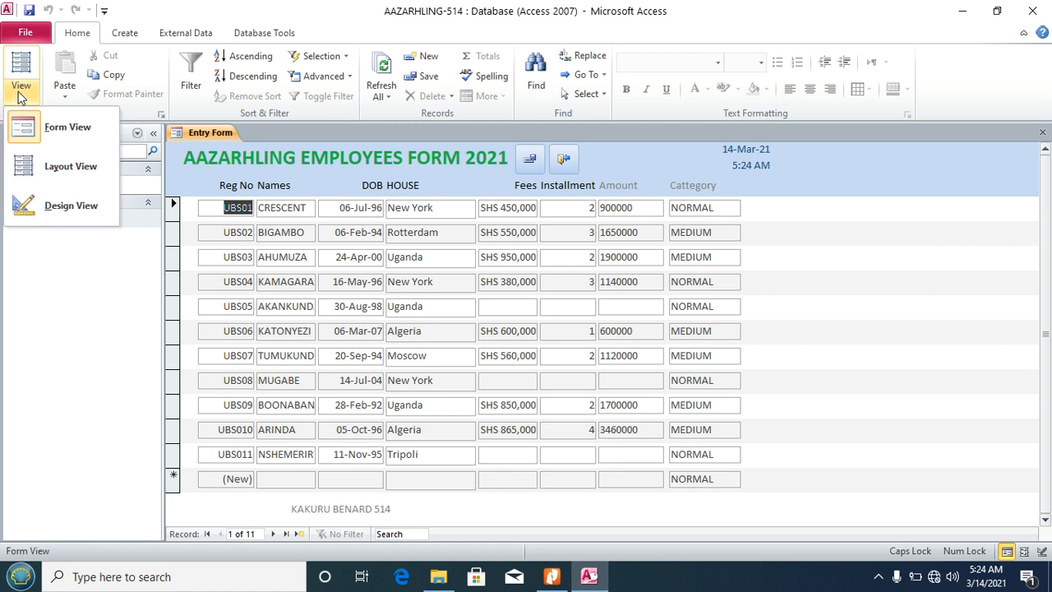
left_click(69, 205)
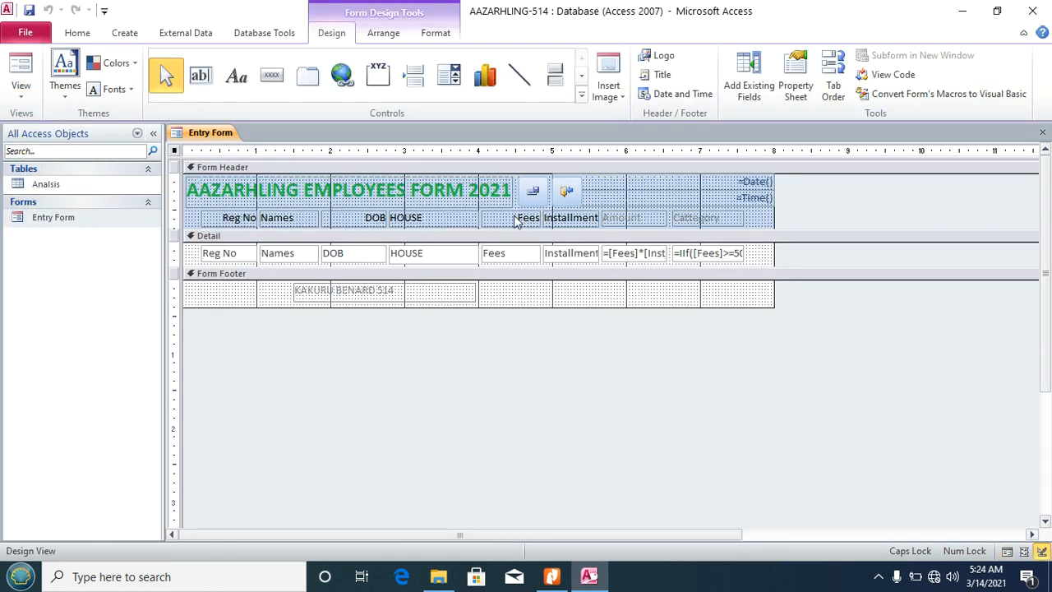
left_click(603, 180)
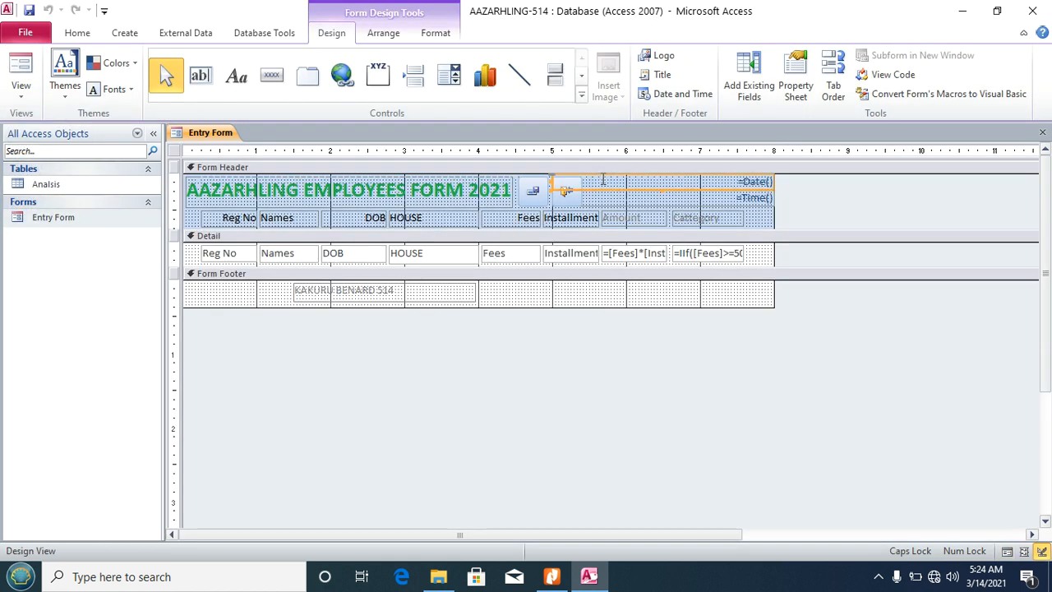
left_click(188, 224)
right_click(188, 224)
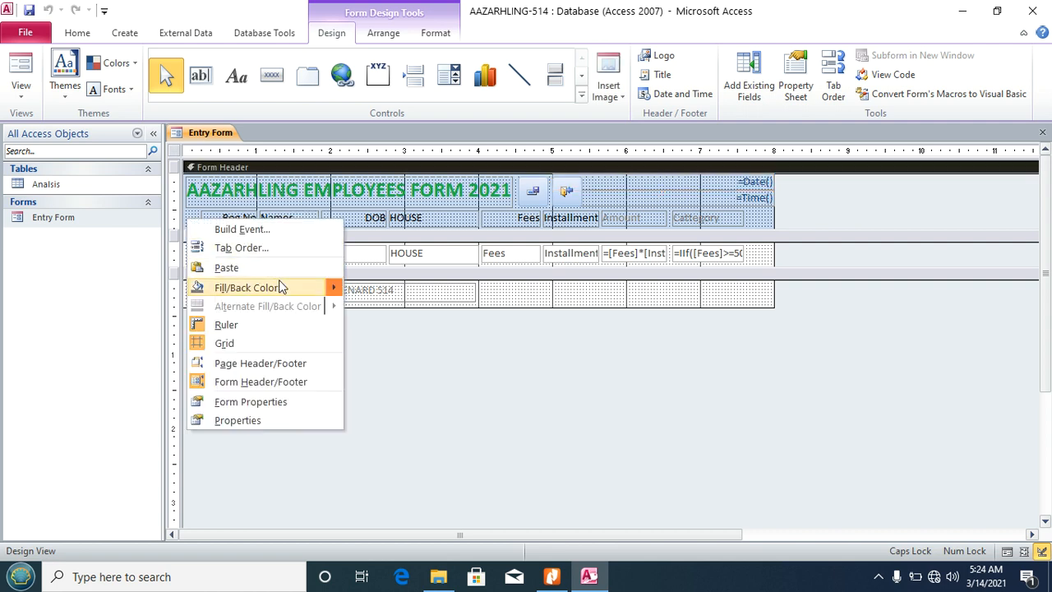
mouse_move(302, 293)
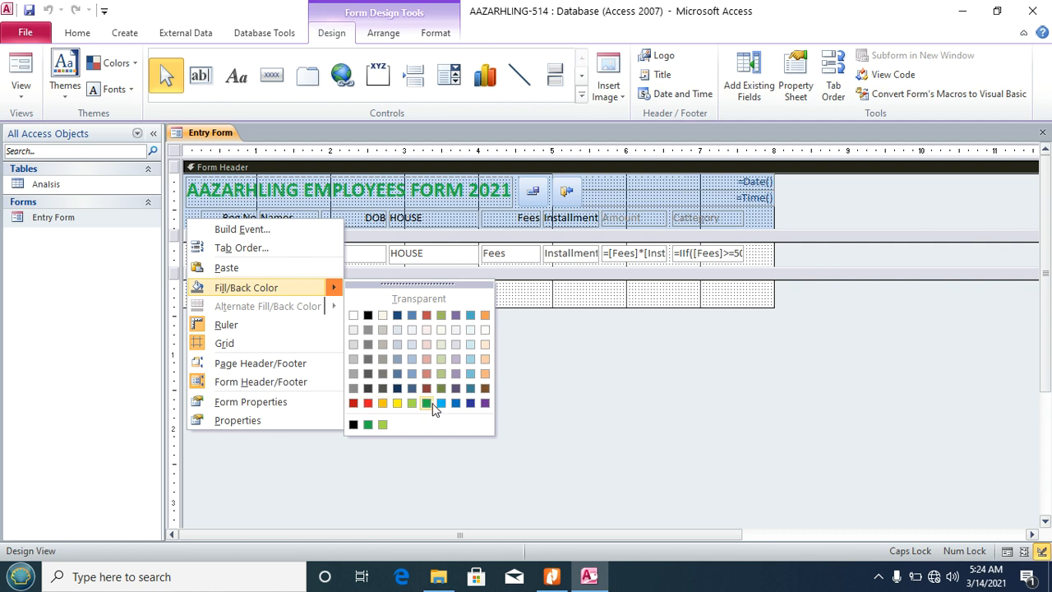
left_click(383, 403)
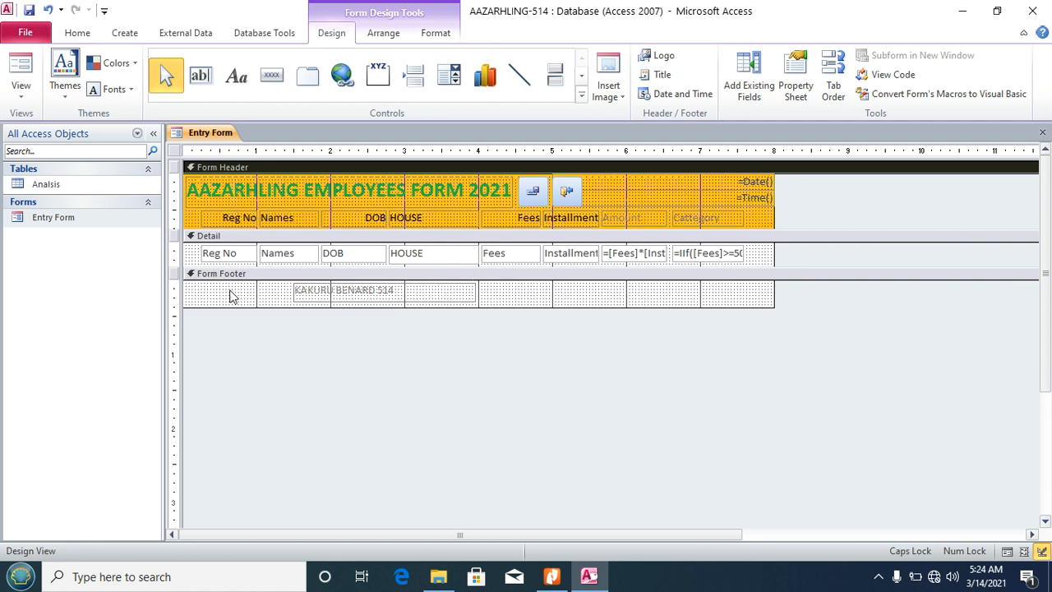
Step: Fill the Detail section with blue and the Form Footer with green
left_click(188, 253)
right_click(188, 253)
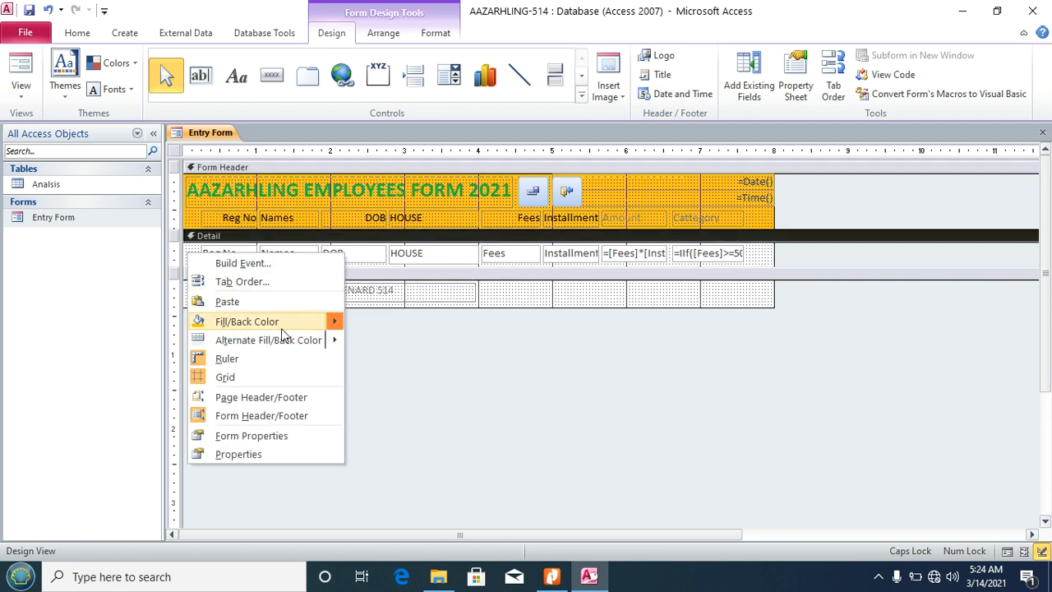
mouse_move(306, 329)
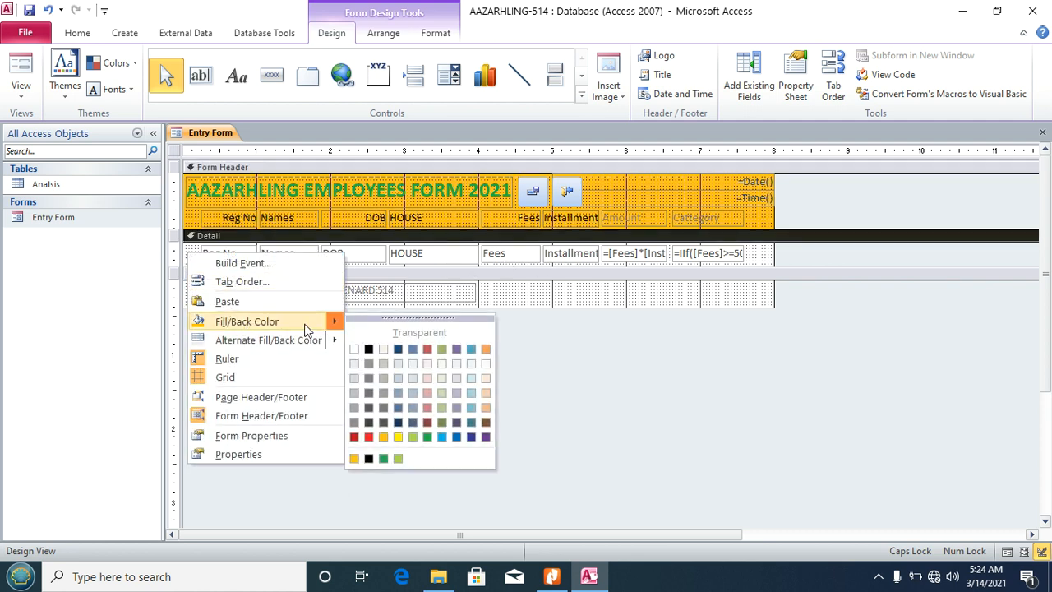
left_click(442, 437)
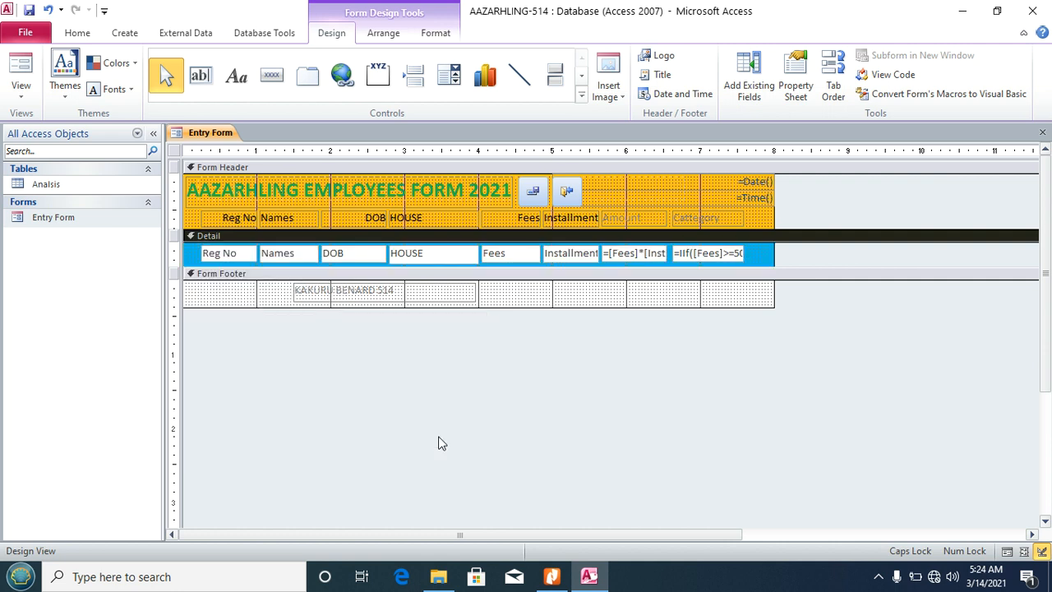
right_click(502, 293)
mouse_move(648, 366)
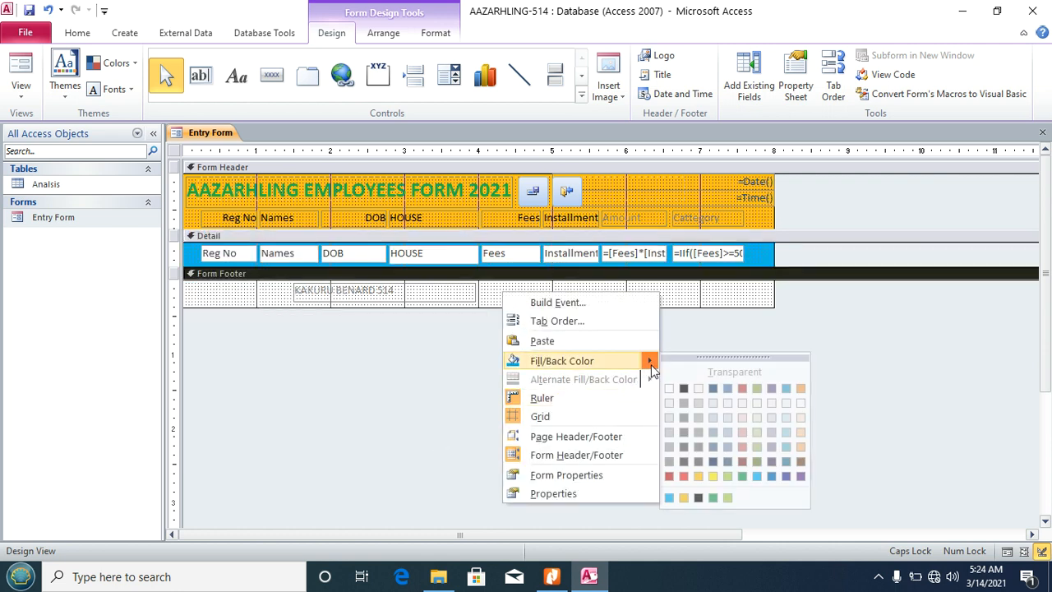
left_click(729, 477)
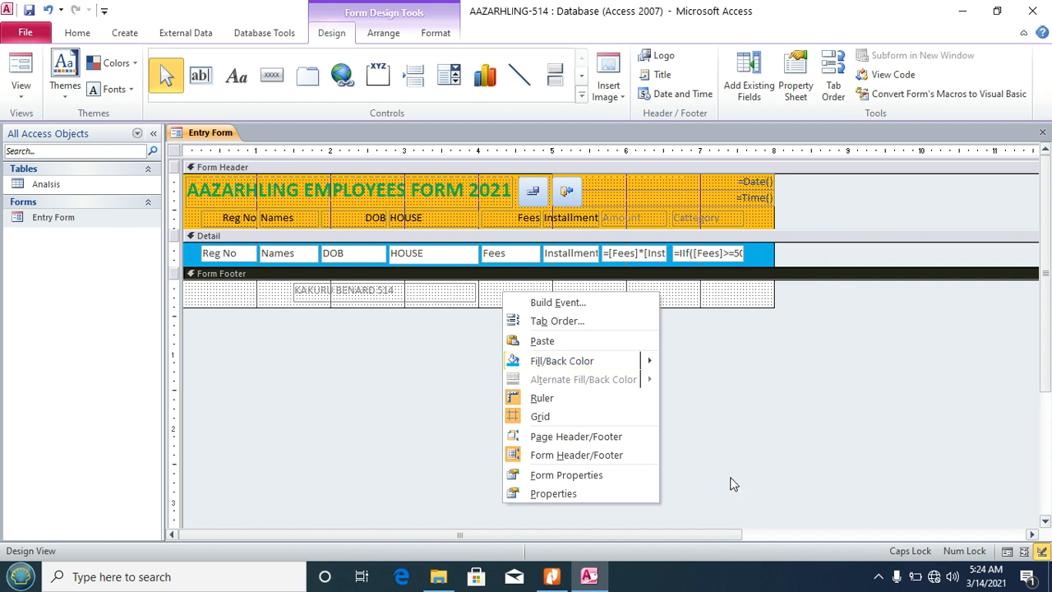
left_click(30, 93)
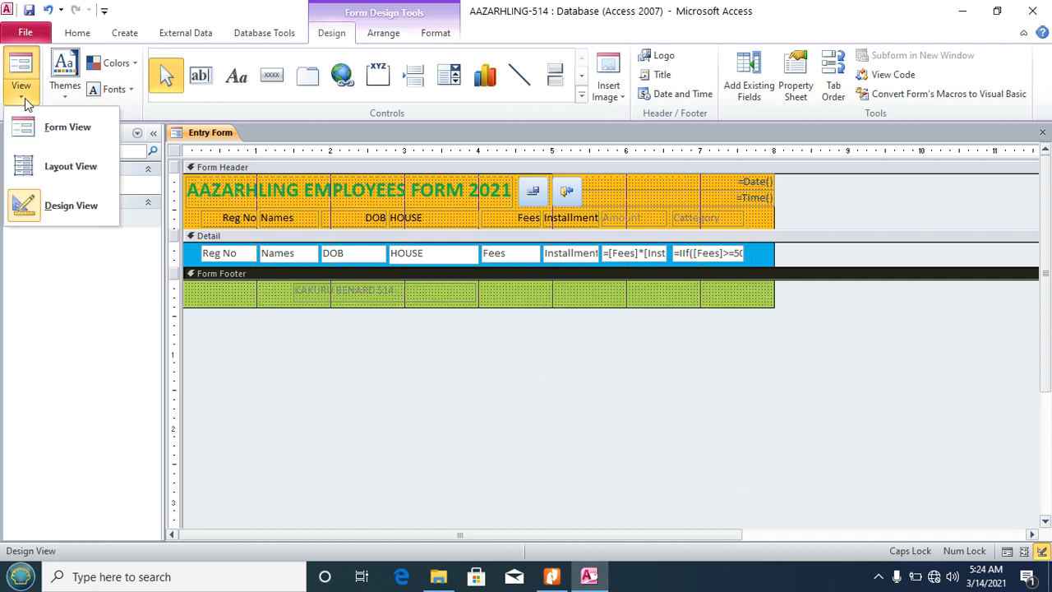
Step: View the gold, blue and green Entry Form in Form View, then switch to the Database Test PDF
left_click(51, 141)
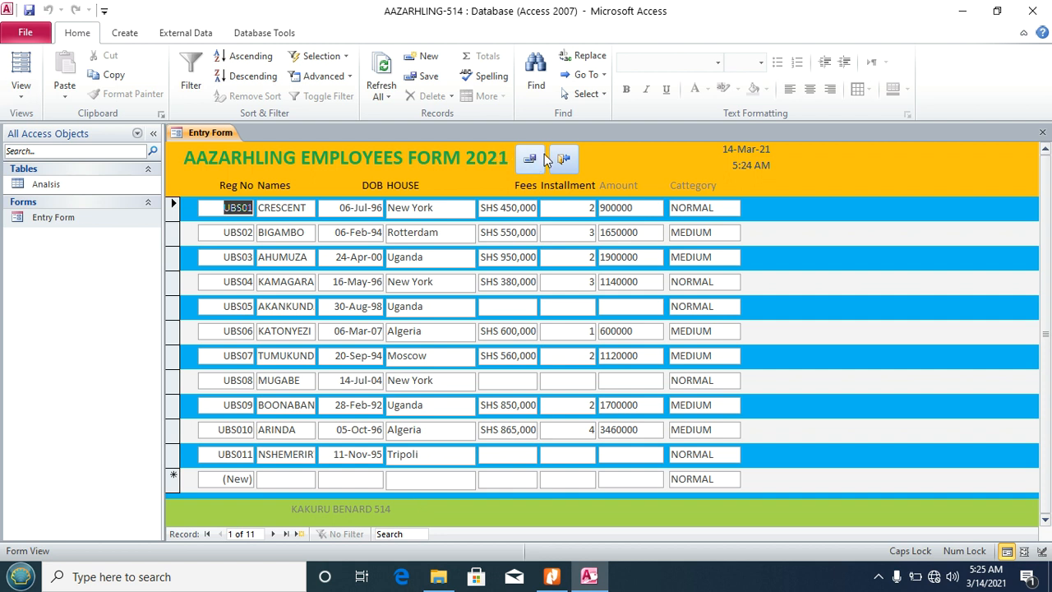
left_click(533, 161)
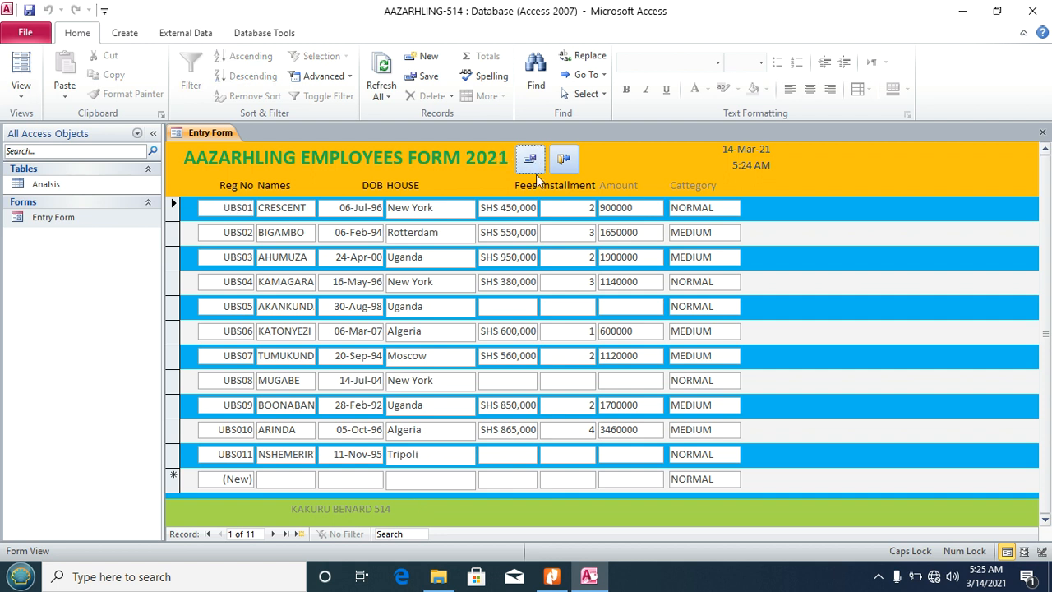
left_click(553, 577)
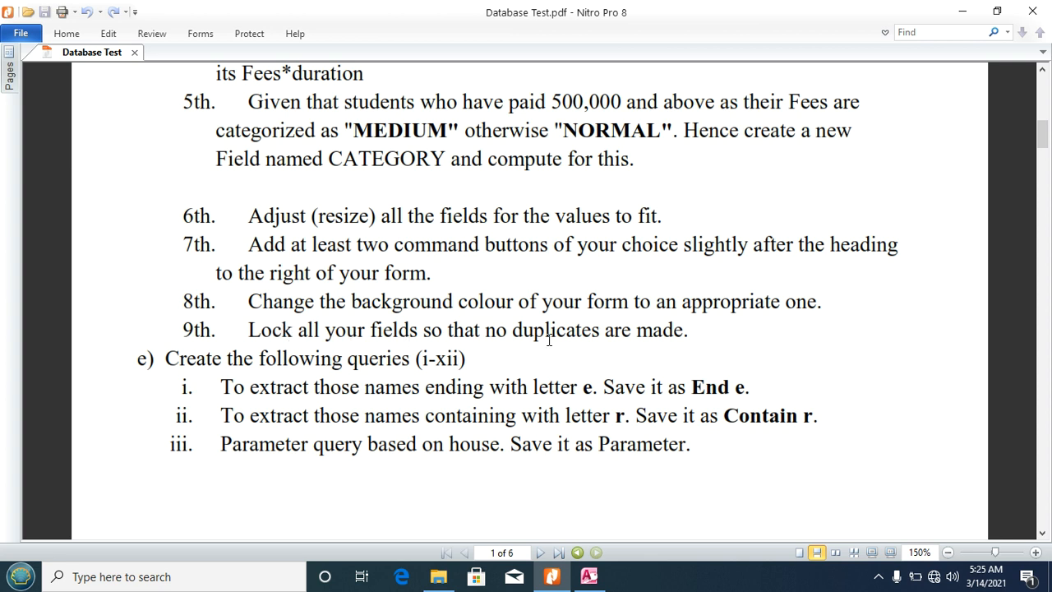
Step: In Design View, set Locked to Yes for all Detail fields and save the form
left_click(588, 577)
left_click(33, 92)
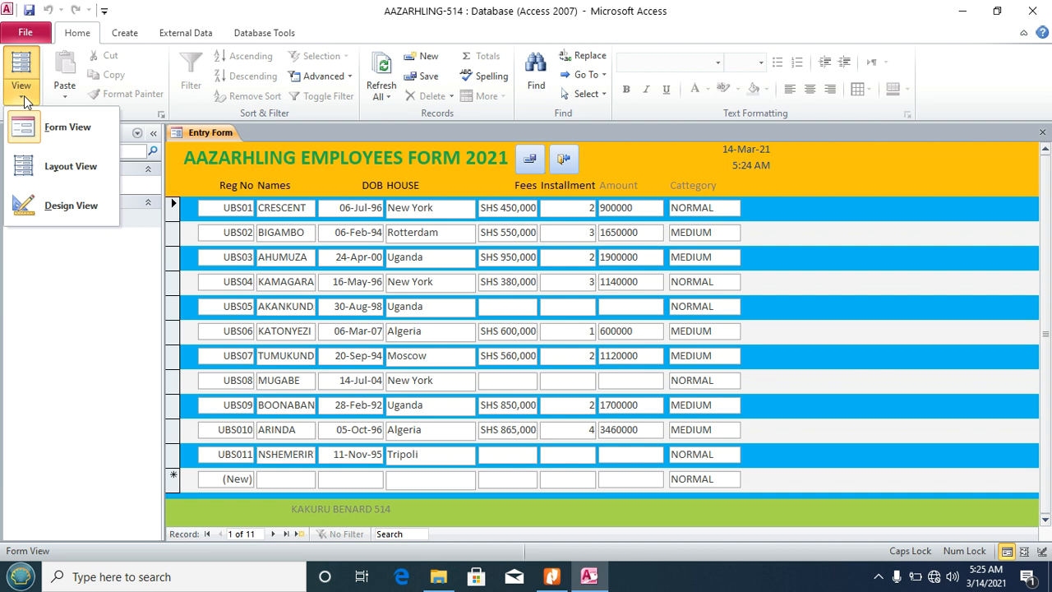
left_click(47, 206)
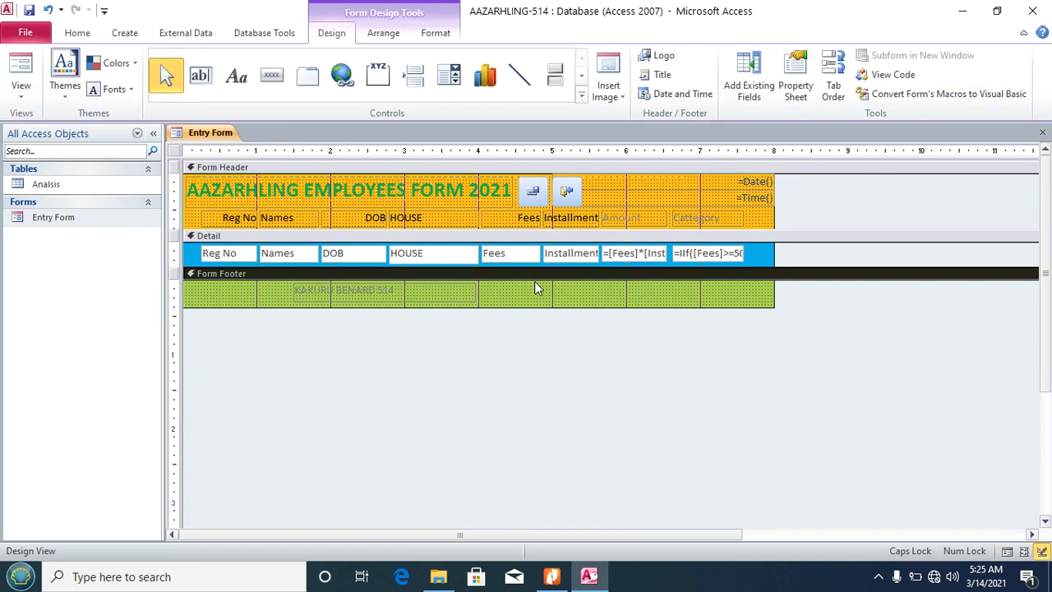
left_click(173, 254)
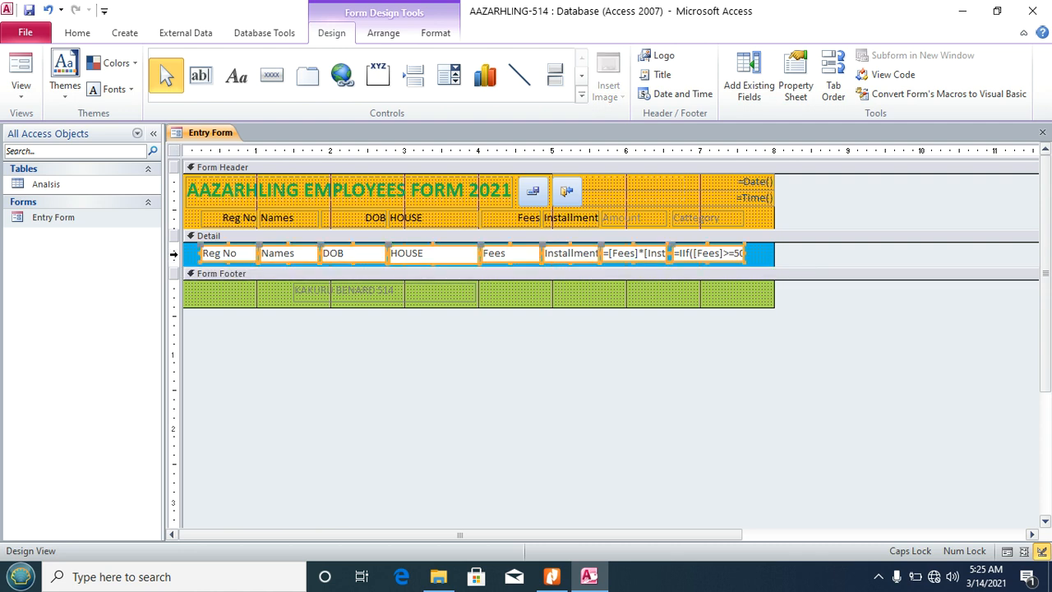
left_click(802, 74)
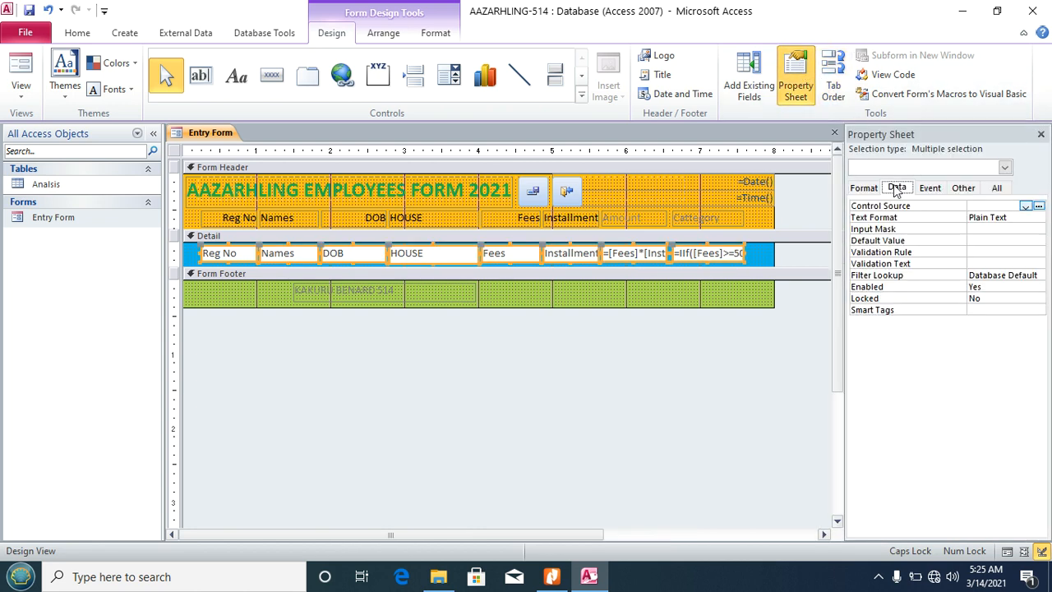
left_click(873, 301)
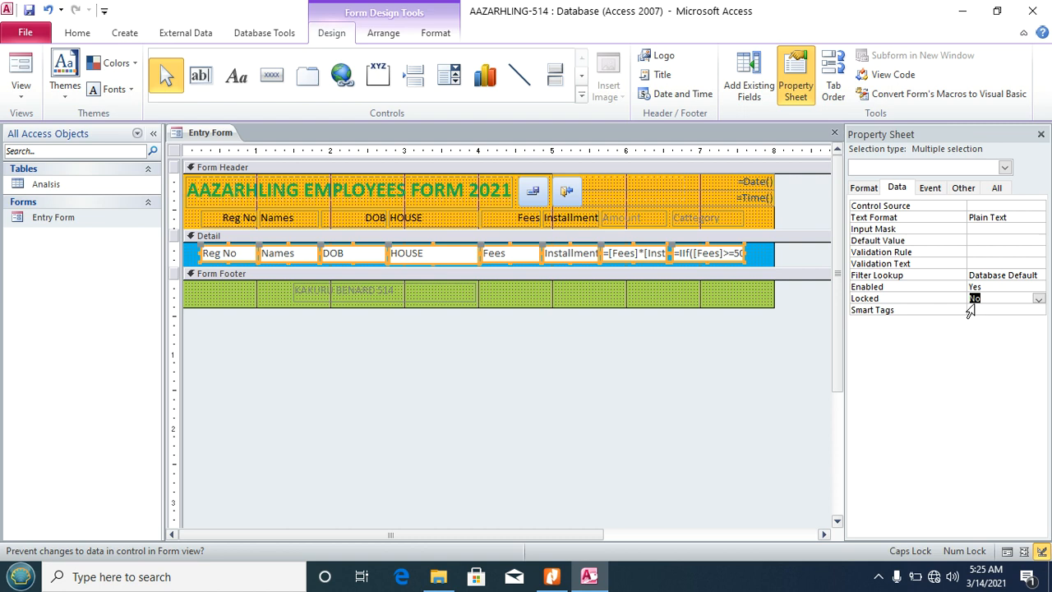
left_click(1040, 301)
left_click(998, 310)
left_click(26, 11)
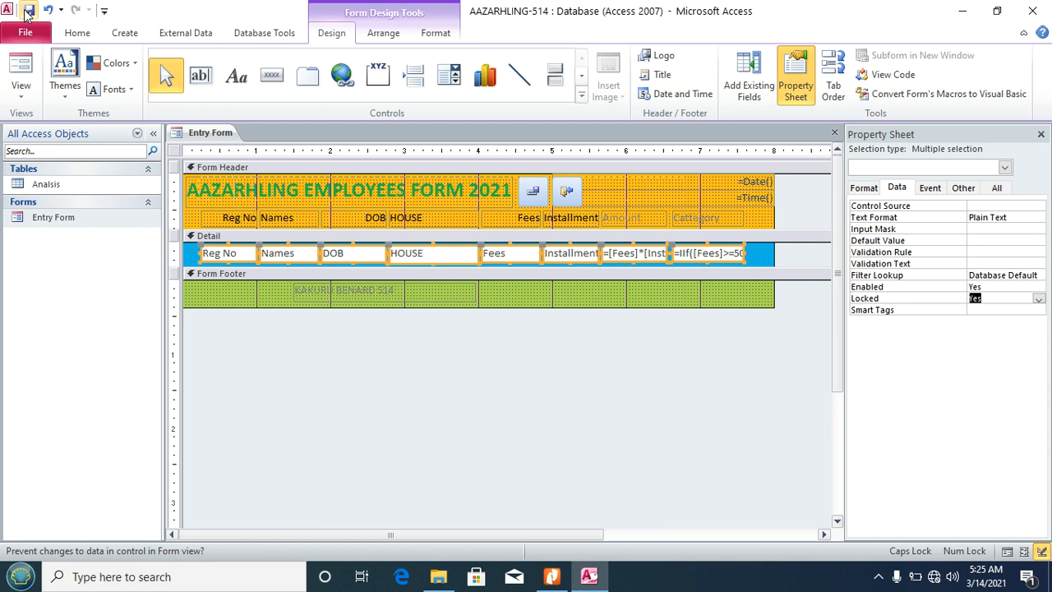
Step: Test the locked fields in Form View, then close the Entry Form
left_click(20, 87)
left_click(44, 125)
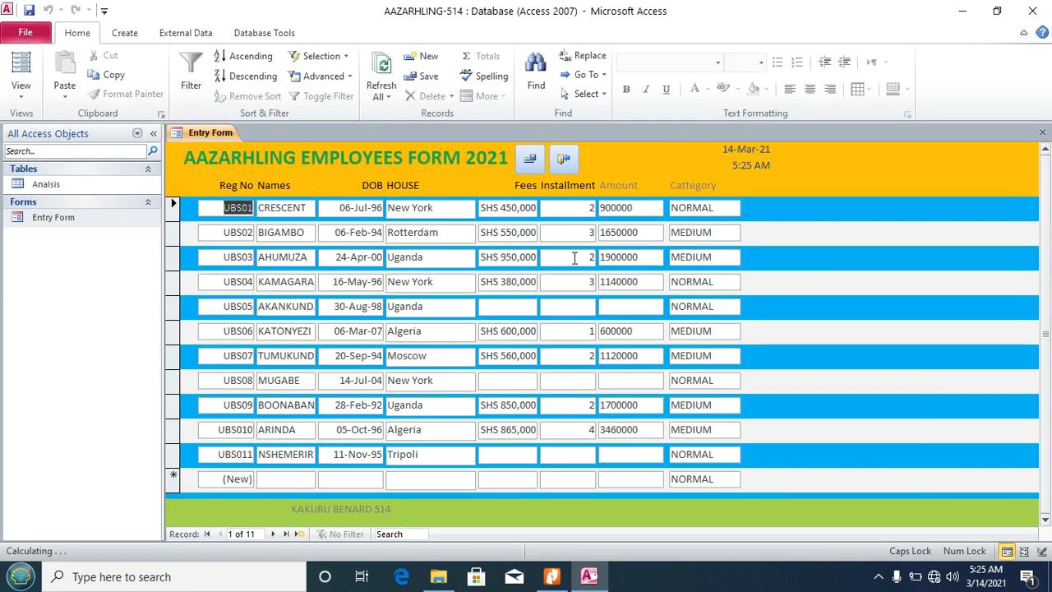
left_click(445, 231)
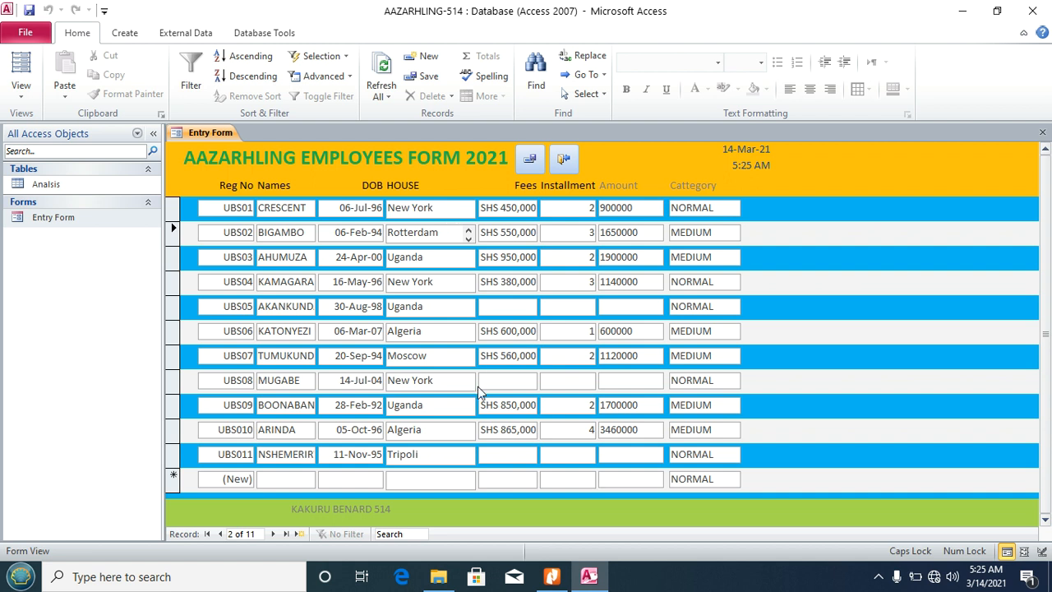
left_click(293, 478)
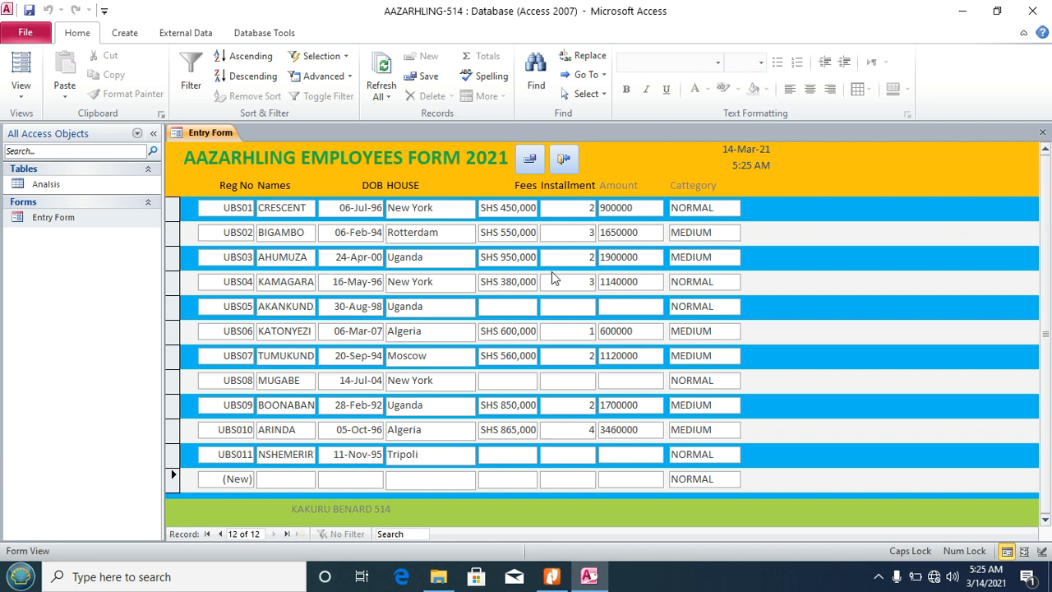
left_click(1043, 132)
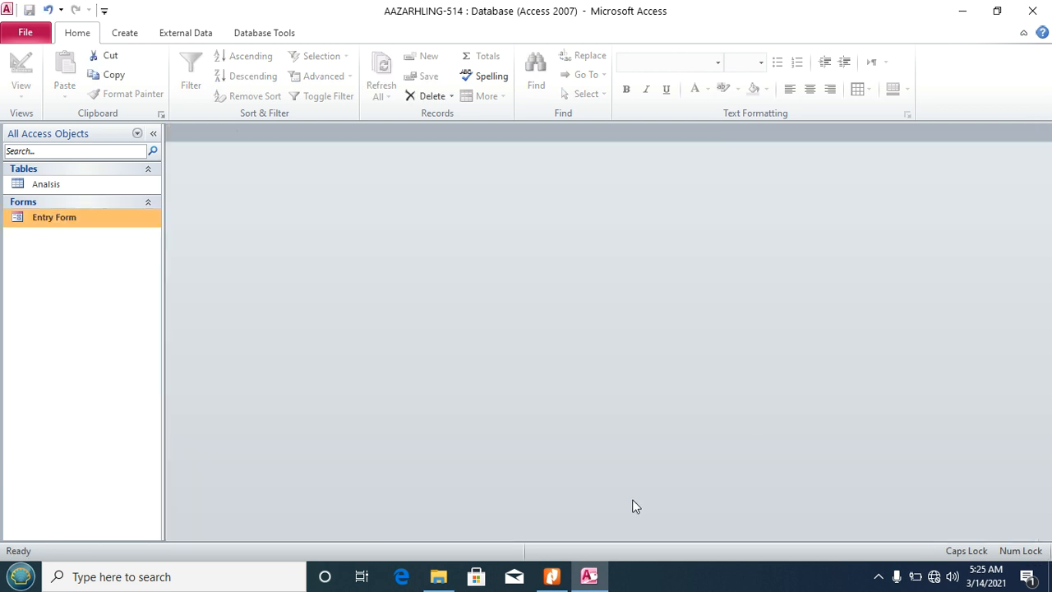
left_click(551, 577)
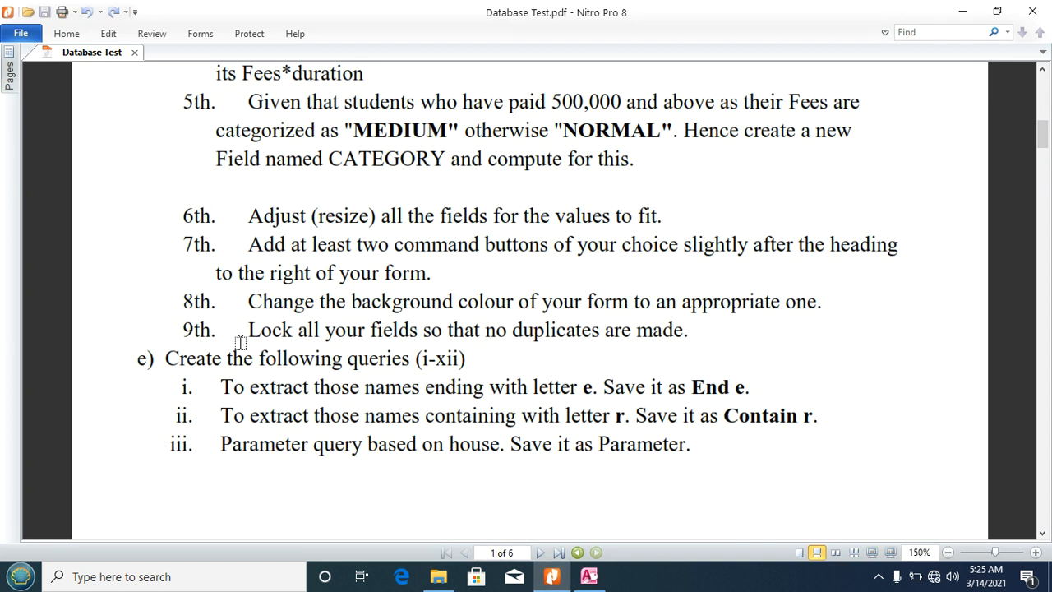
scroll(167, 355, "down", 3)
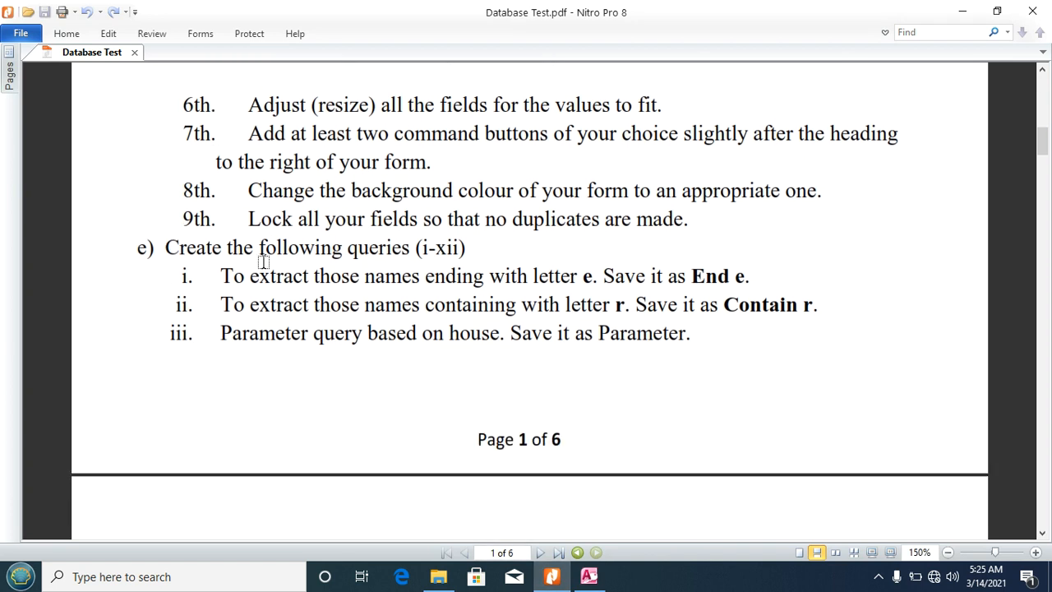
scroll(398, 250, "down", 2)
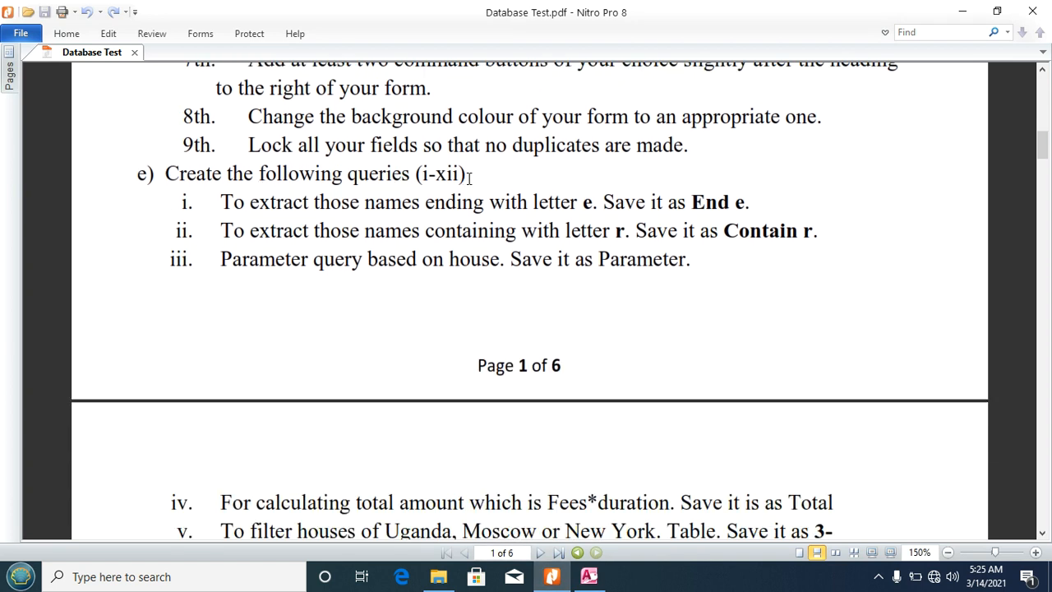
scroll(467, 180, "down", 1)
scroll(465, 182, "down", 1)
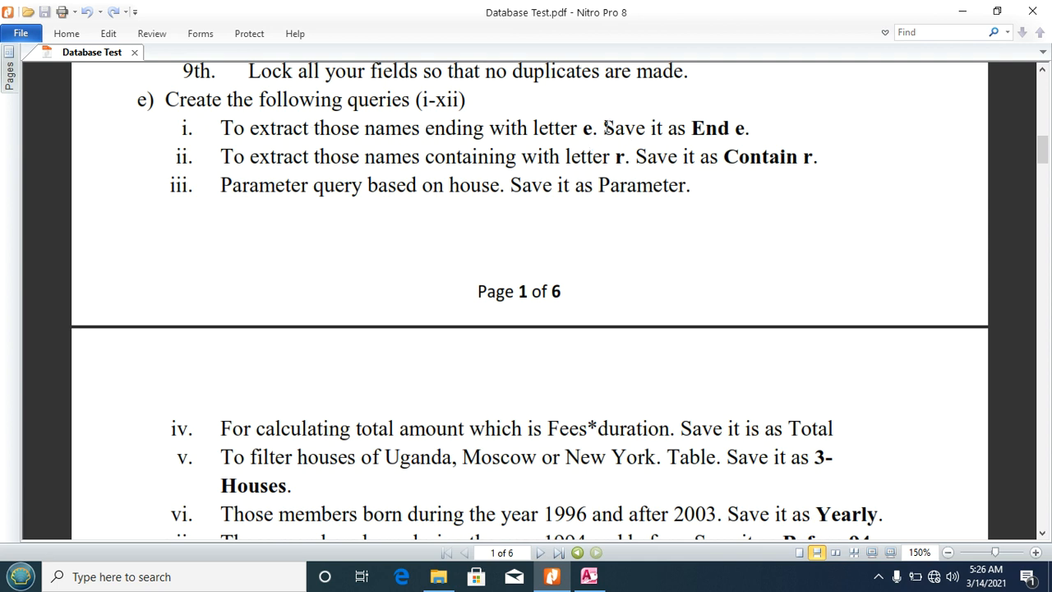
left_click_drag(694, 128, 744, 128)
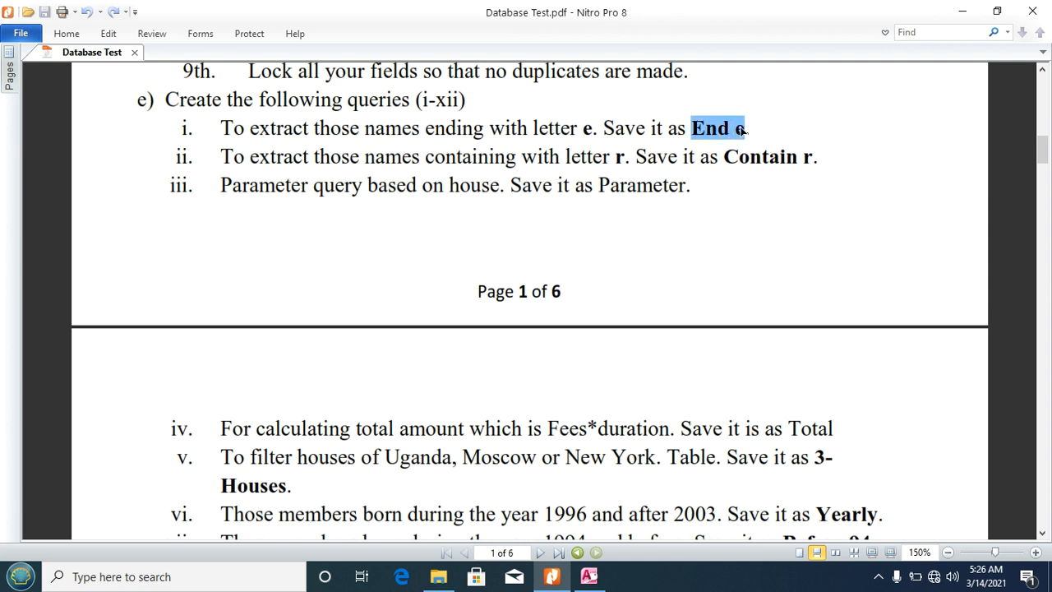
left_click(588, 576)
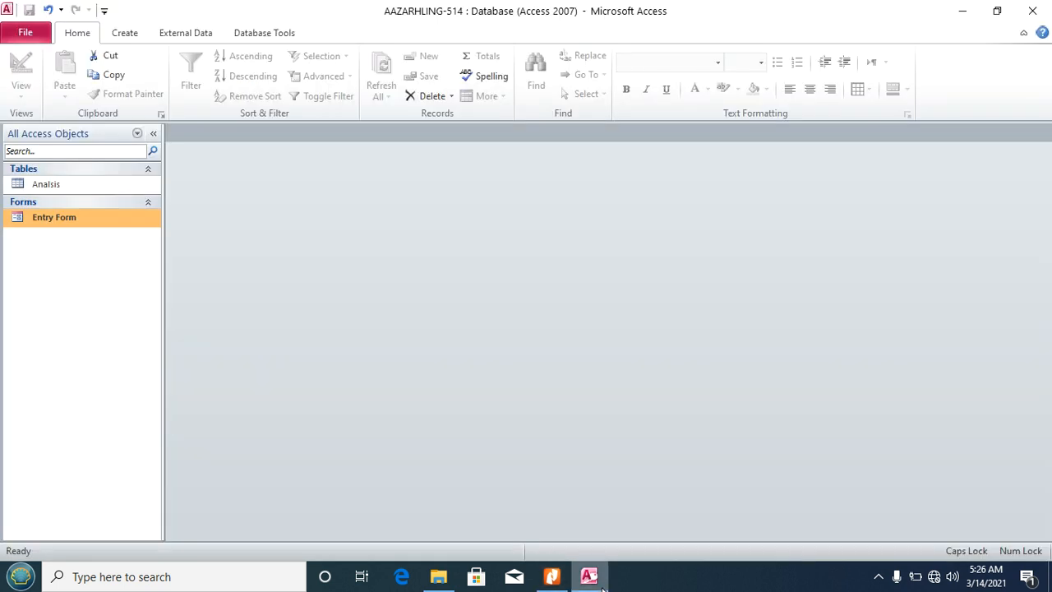
Step: Create a new query design on the Analisis table with all six of its fields in the grid
left_click(125, 33)
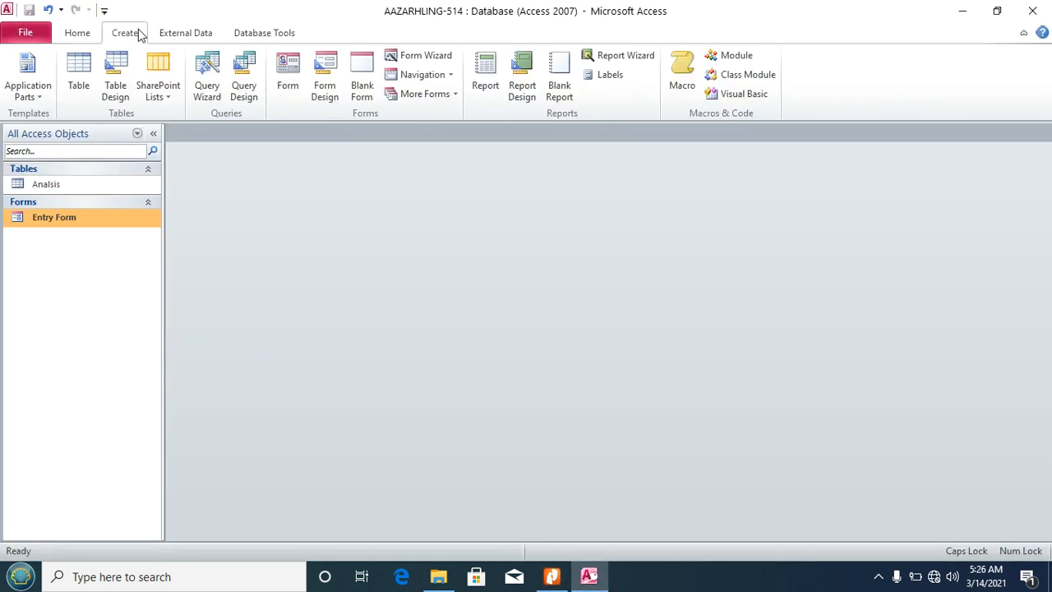
left_click(244, 87)
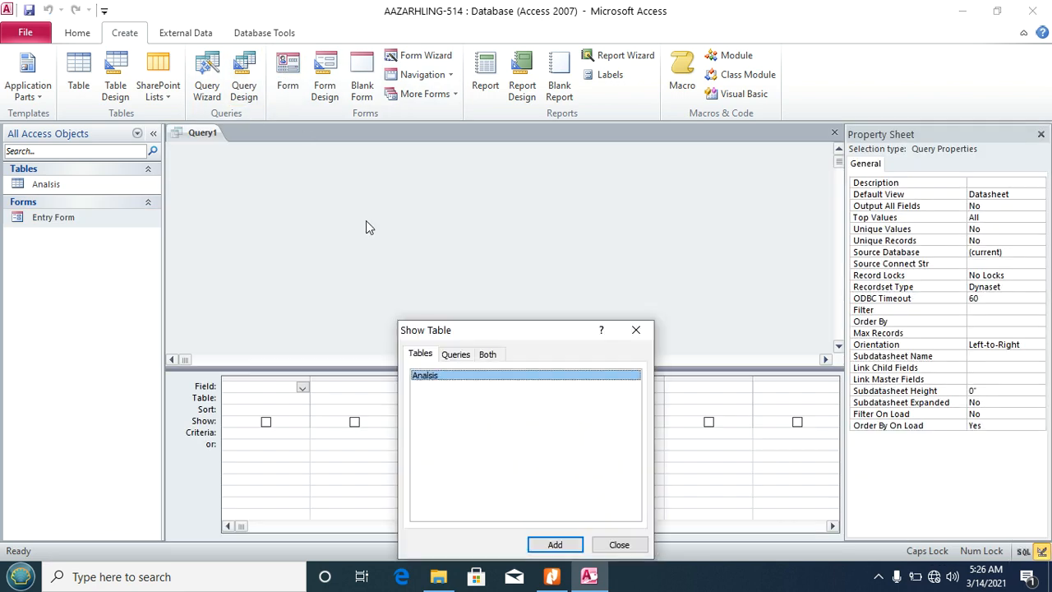
left_click(555, 544)
left_click(619, 545)
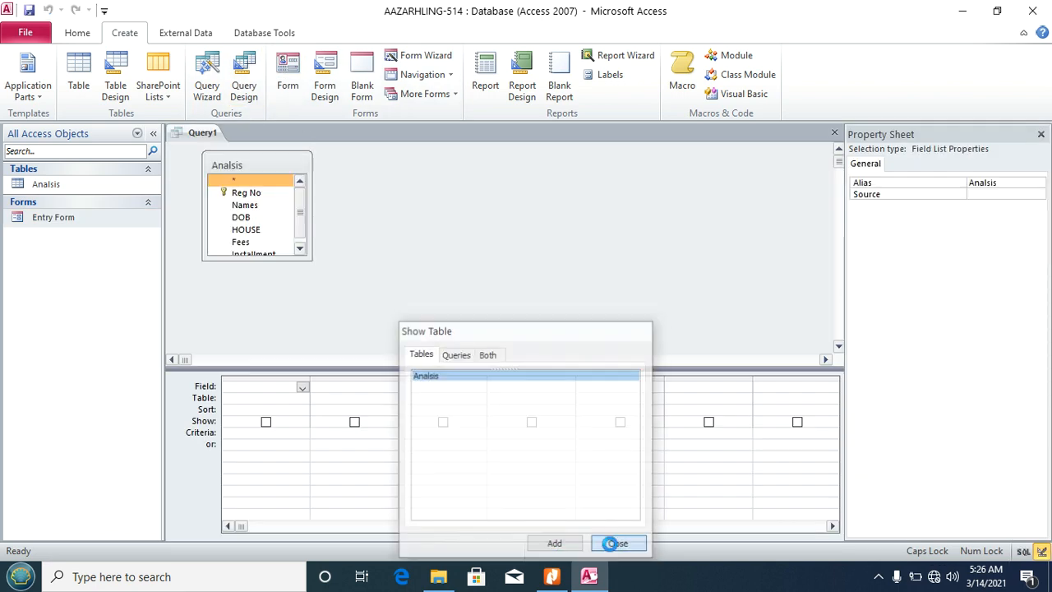
left_click(1042, 134)
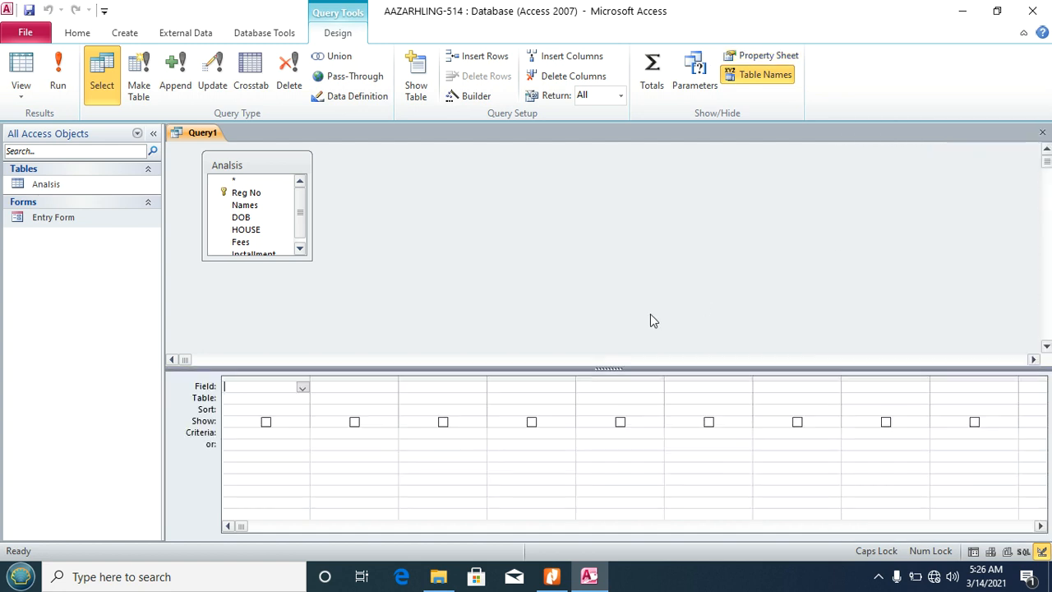
left_click(257, 162)
double_click(257, 162)
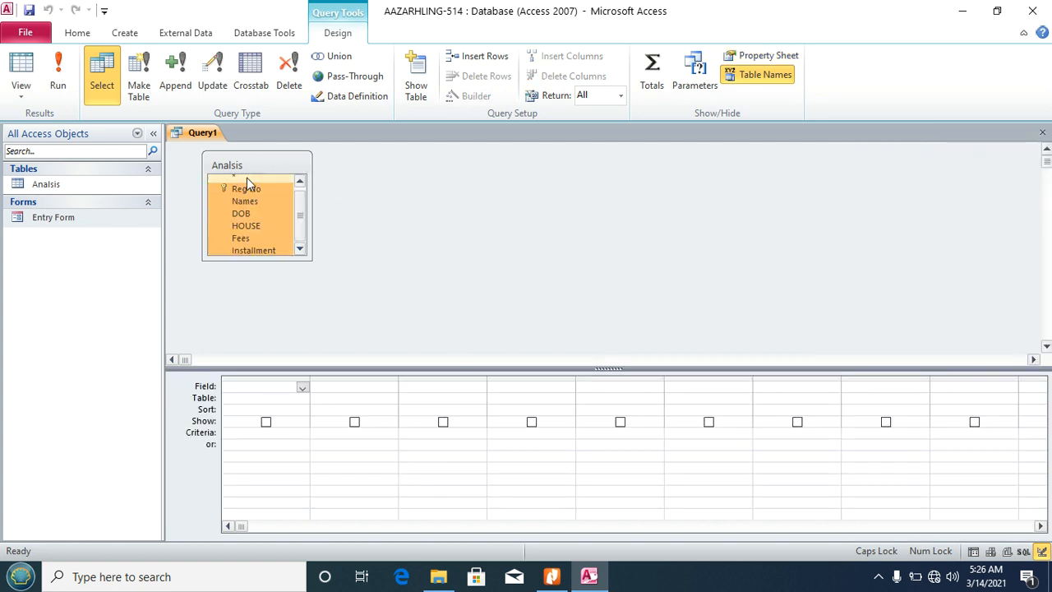
left_click_drag(238, 187, 254, 386)
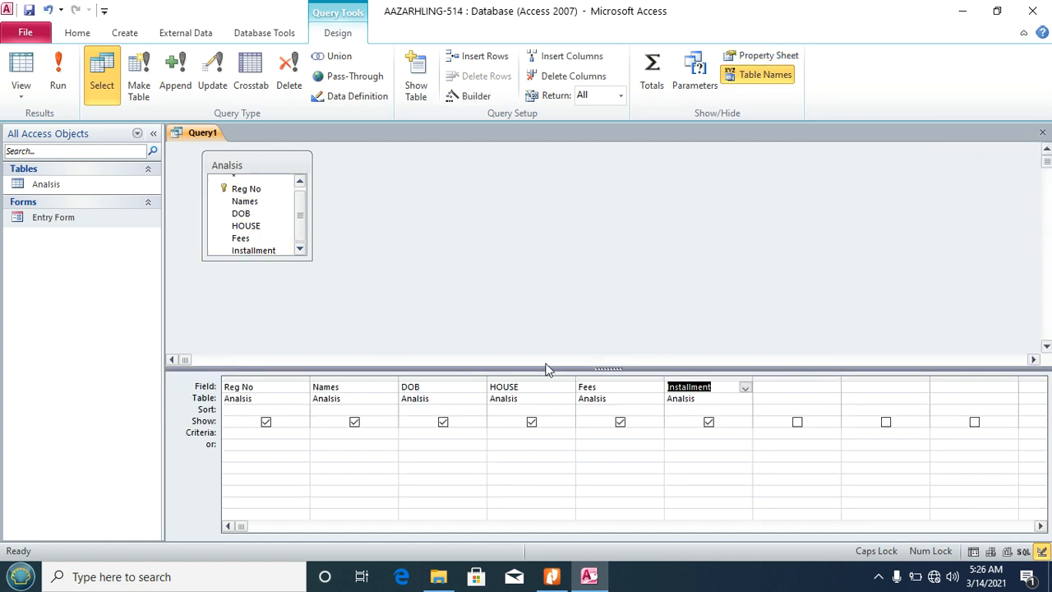
left_click(331, 433)
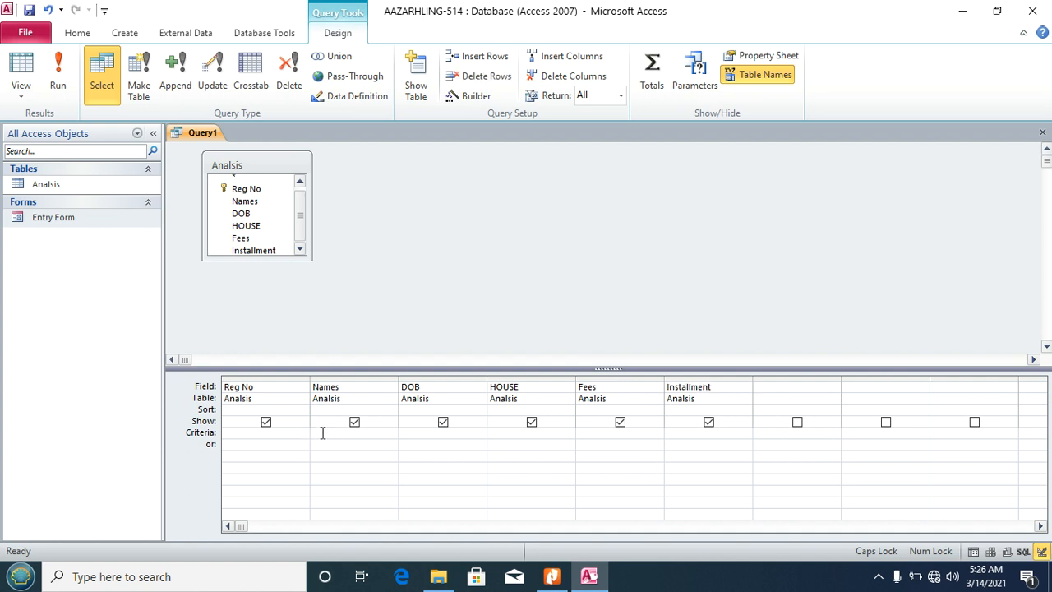
Step: Set the Names criteria to Like "*e" in the Expression Builder and run the query
left_click(469, 96)
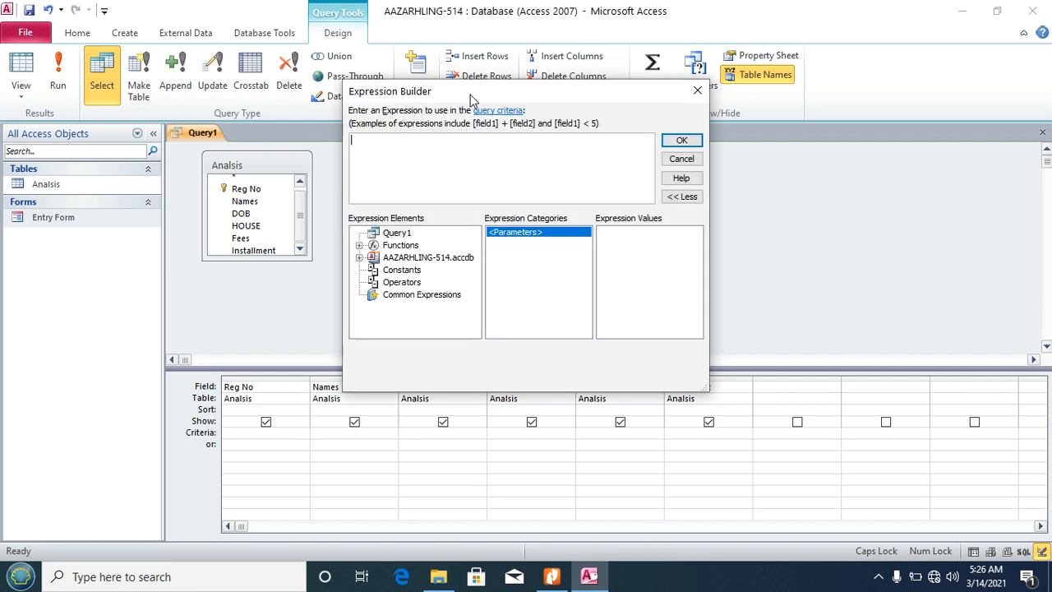
type("L")
key("Caps_Lock")
type("ie")
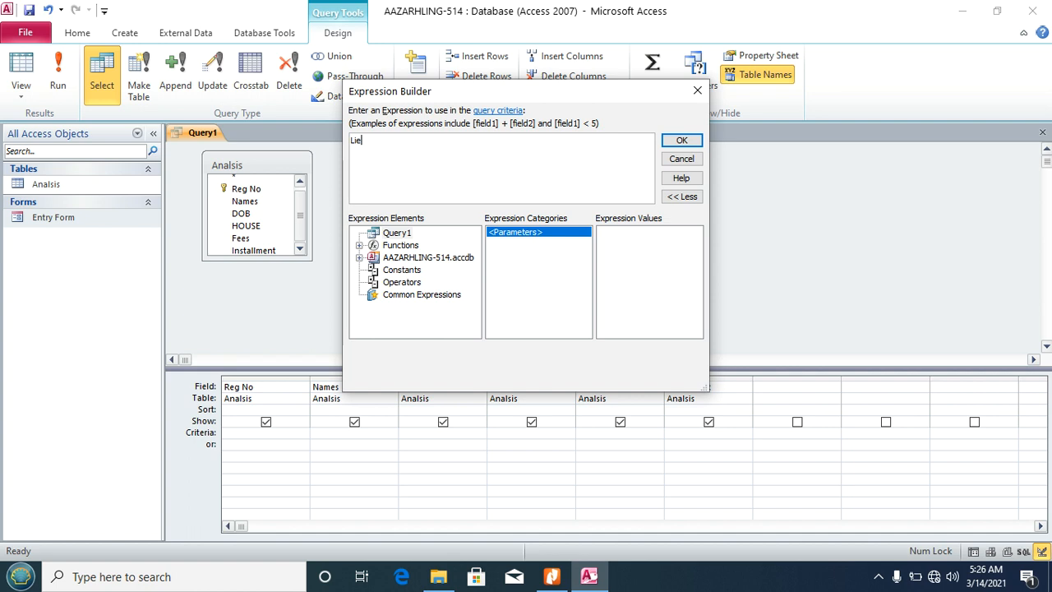
key("BackSpace")
type("ke")
type("*e")
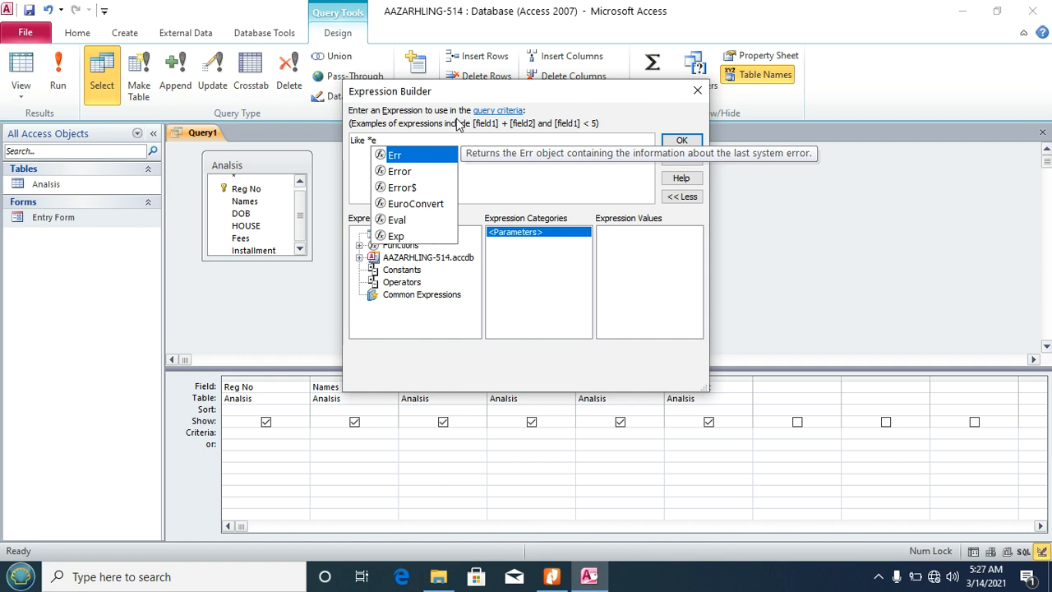
left_click(370, 140)
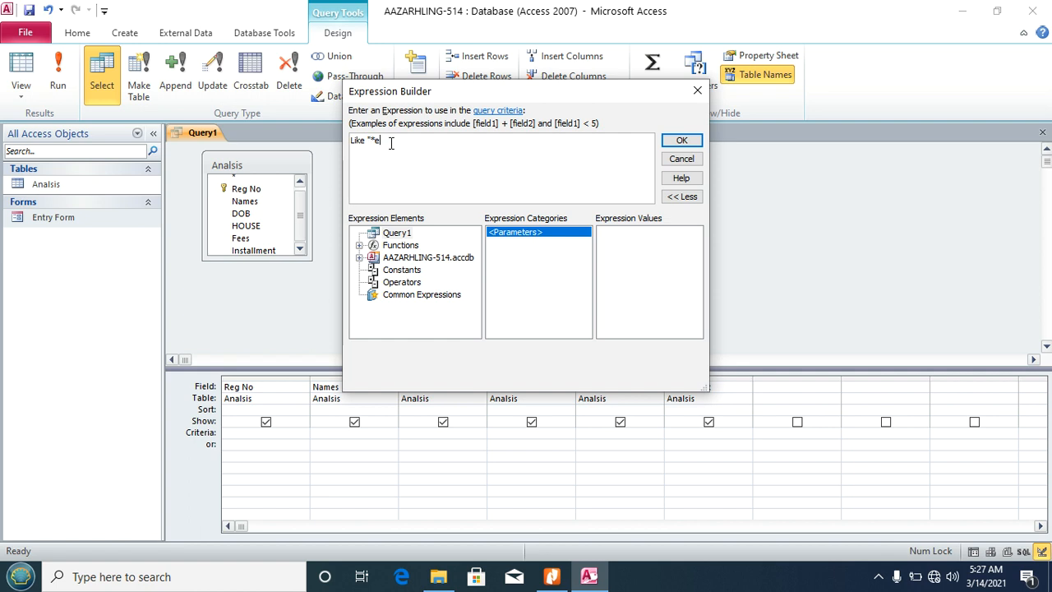
type("\"")
left_click(682, 141)
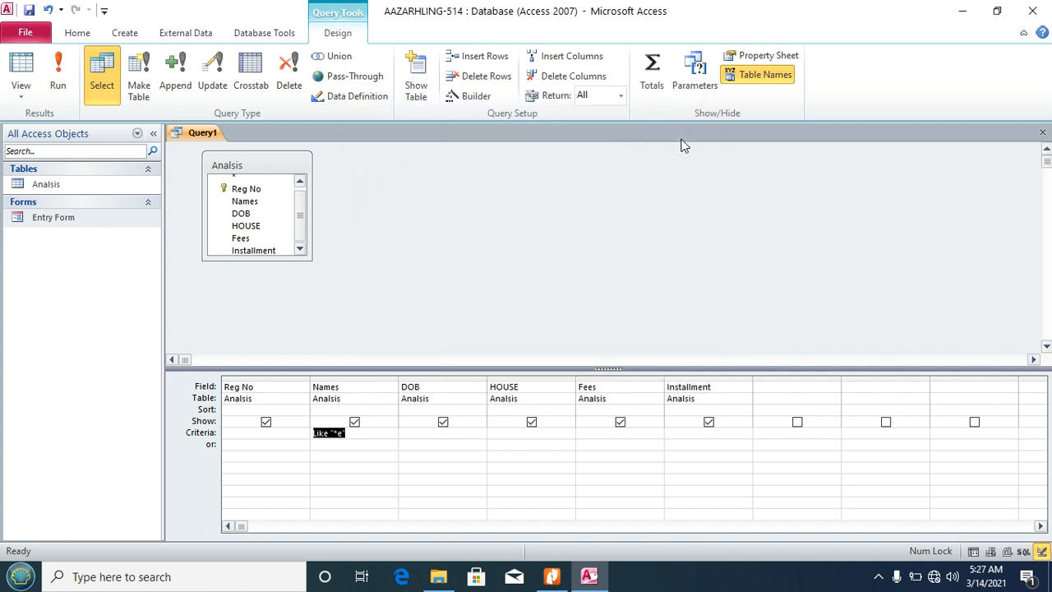
left_click(72, 66)
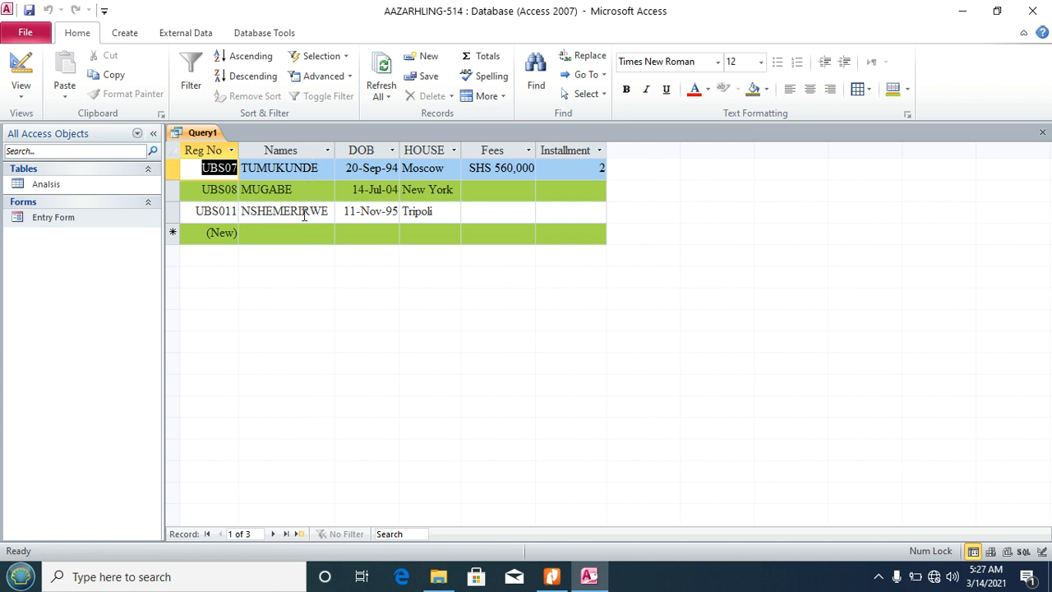
Step: Save the query as 'End e', close it, and switch to the task sheet PDF
left_click(29, 11)
type("End e")
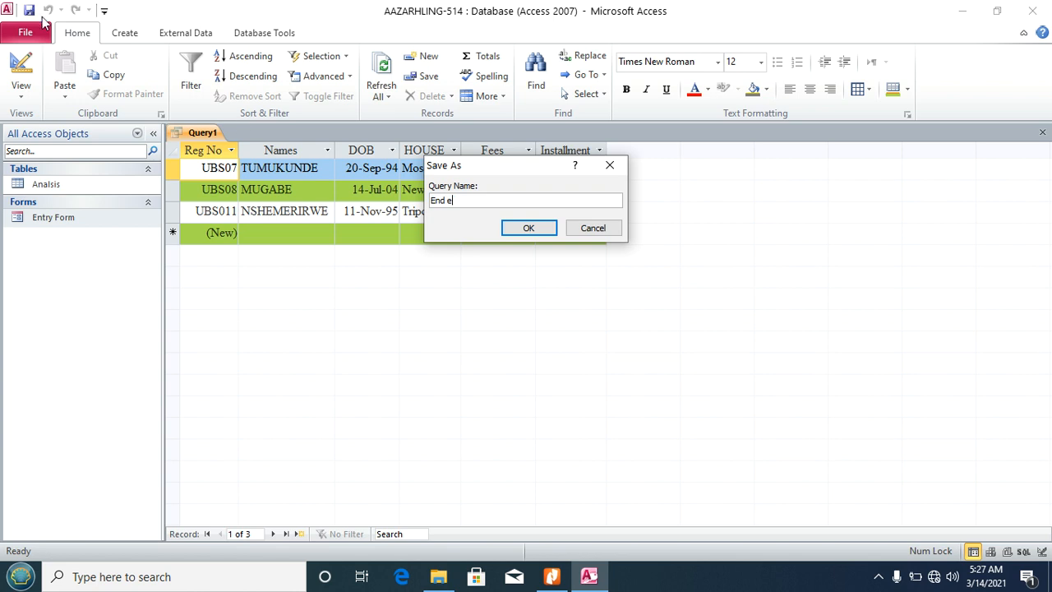
left_click(521, 228)
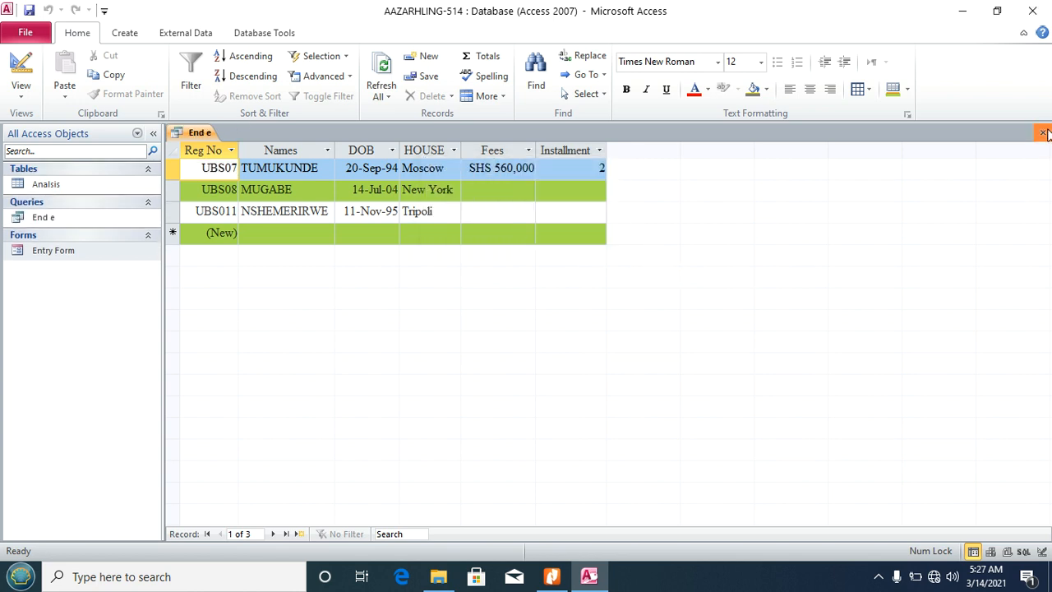
left_click(1043, 133)
left_click(552, 577)
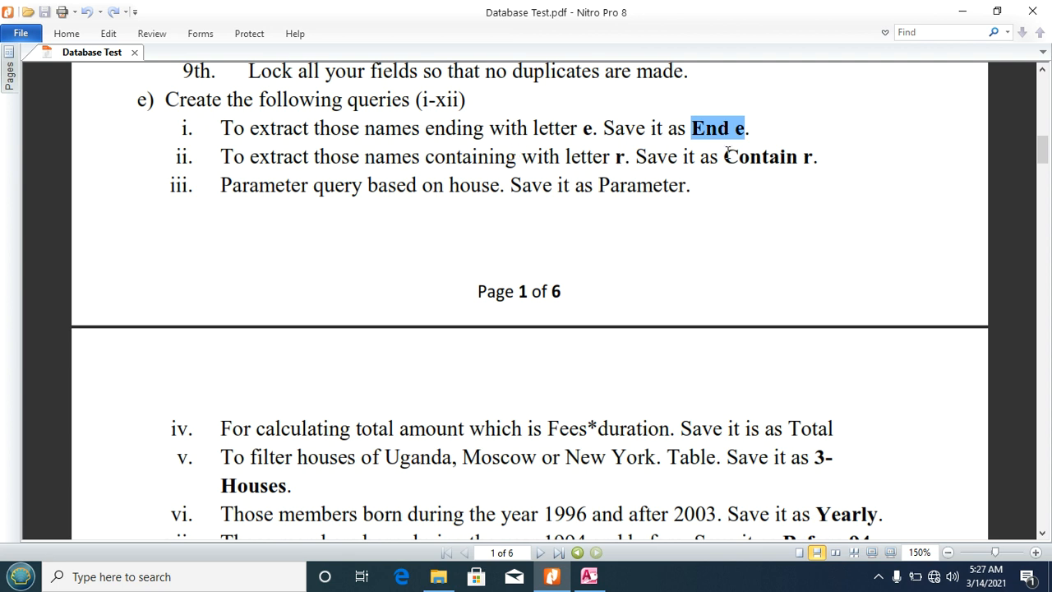
Step: Highlight 'Contain r' in the PDF task list, then return to the Access database
left_click_drag(725, 156, 812, 159)
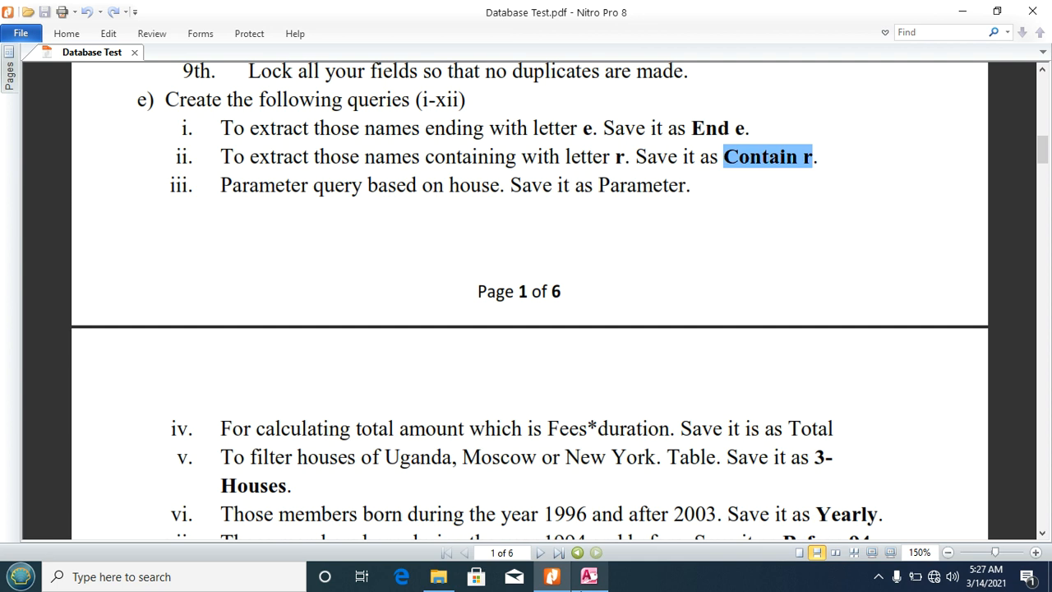
left_click(589, 576)
left_click(124, 31)
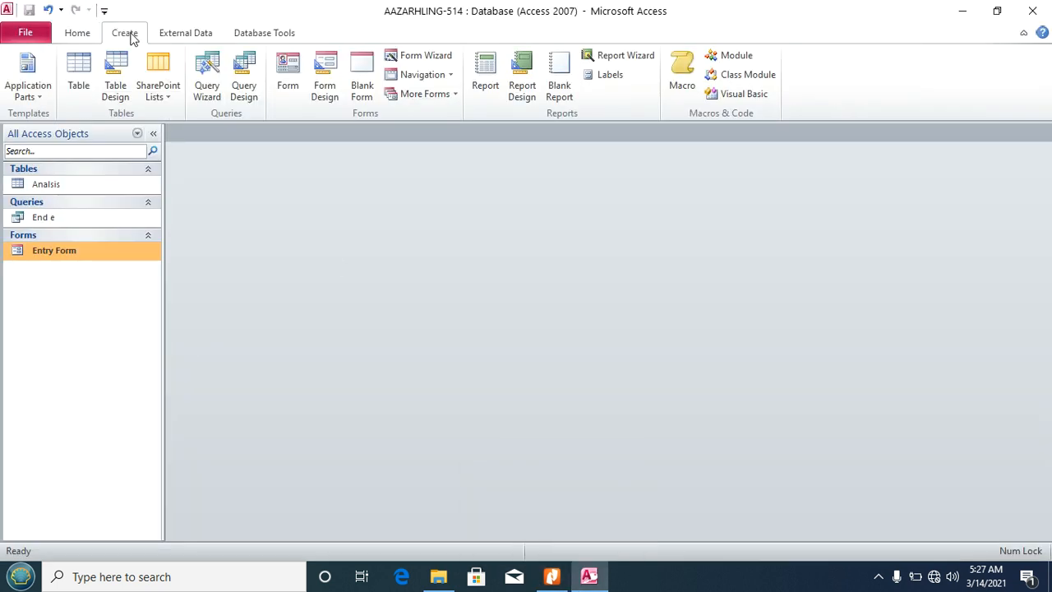
Step: Start a new design query on the Analisis table with all its fields in the grid
left_click(244, 84)
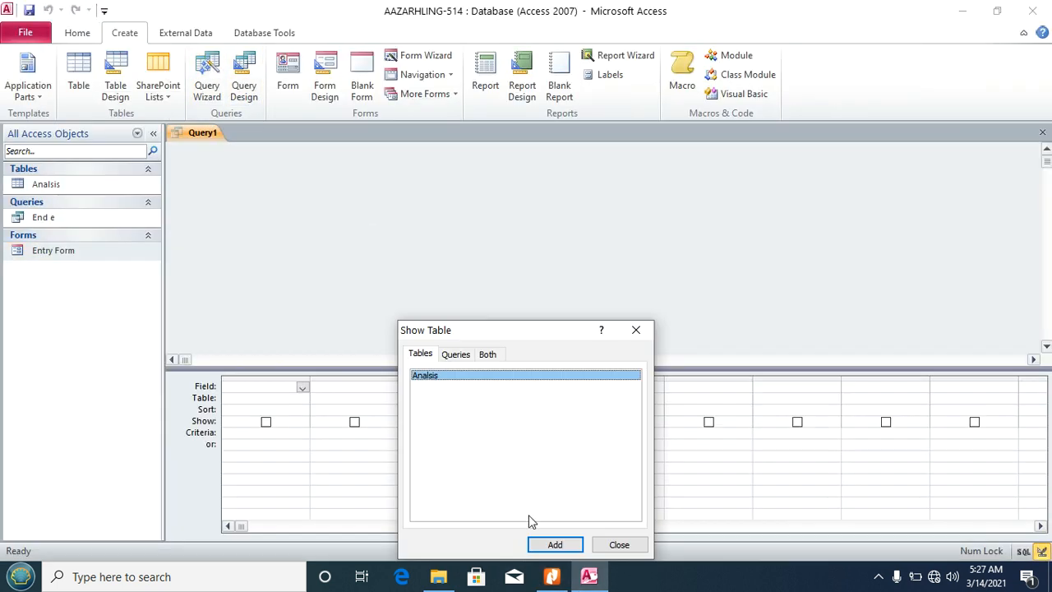
left_click(555, 545)
left_click(617, 545)
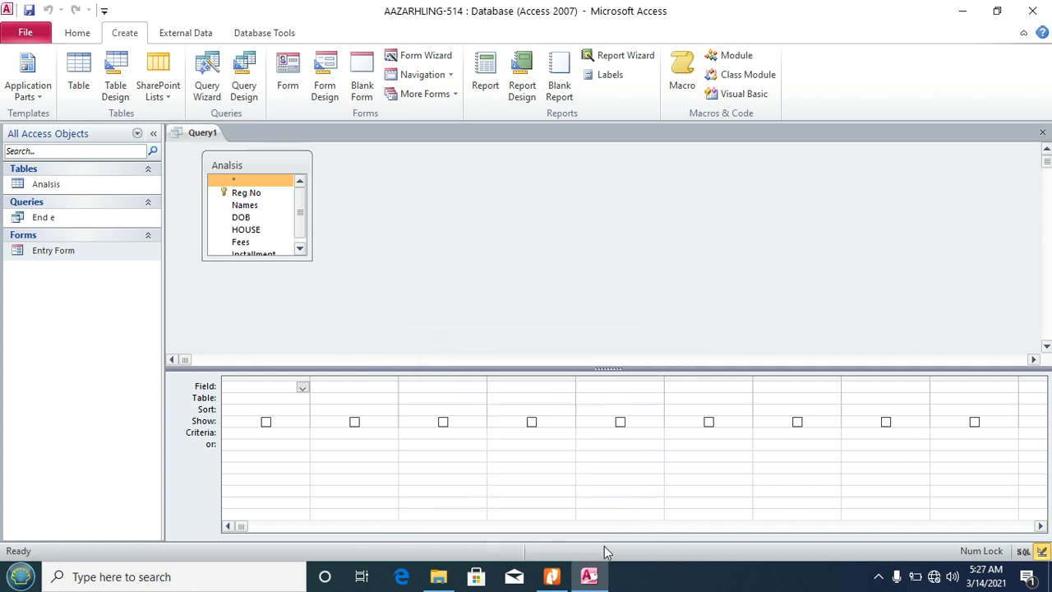
left_click(236, 168)
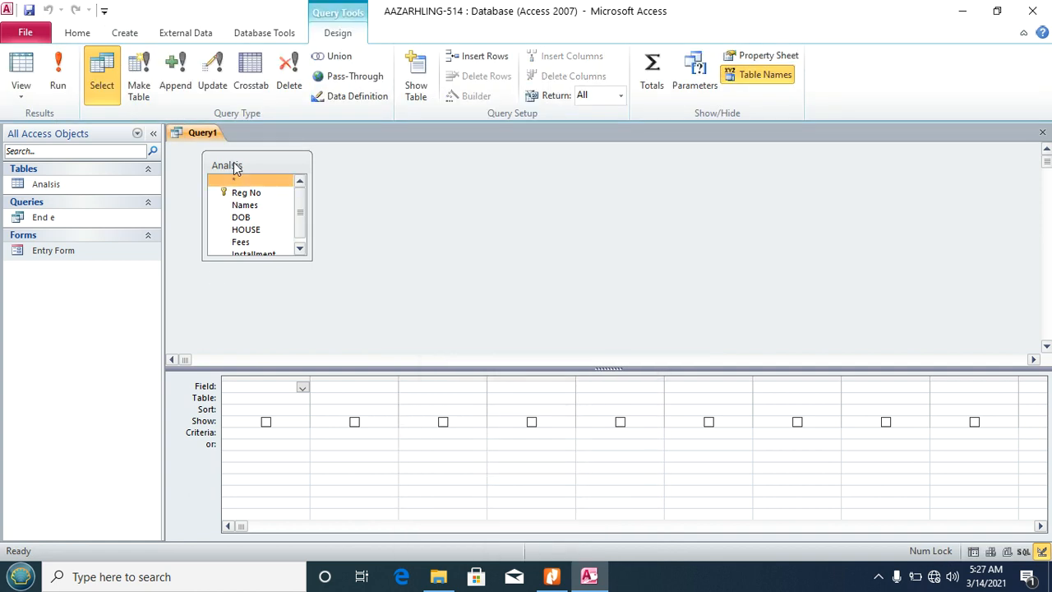
double_click(227, 165)
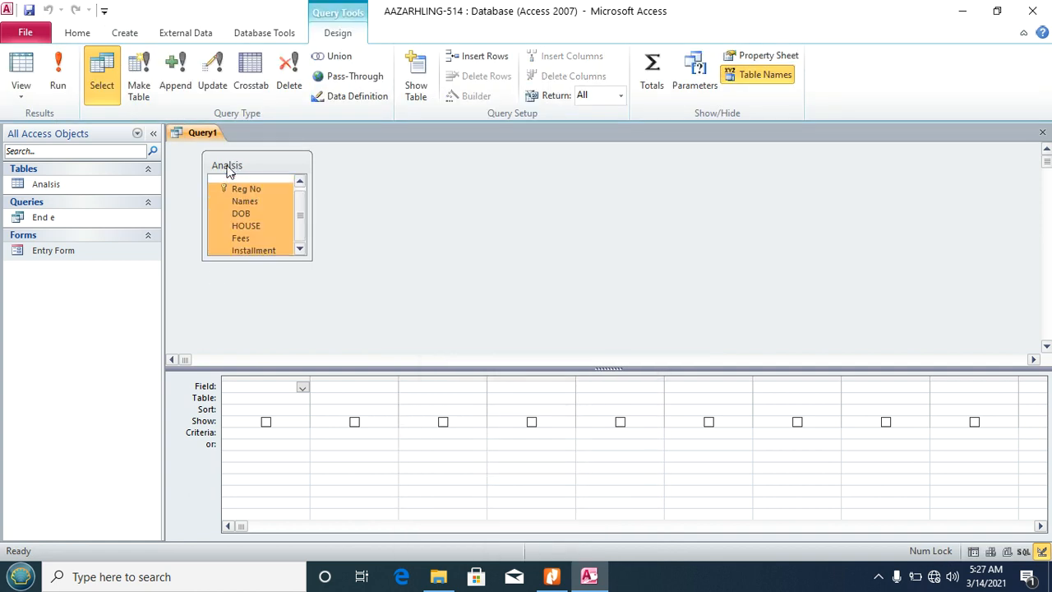
left_click_drag(226, 187, 253, 386)
Step: Set the Names criterion to Like "*r*" with the Builder and run the query
left_click(329, 433)
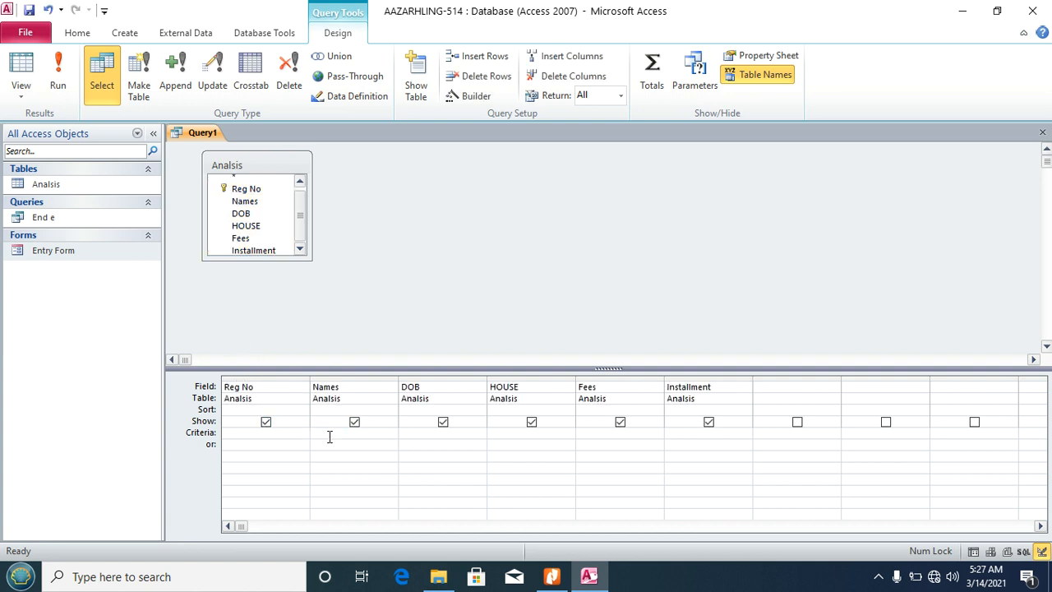
left_click(475, 96)
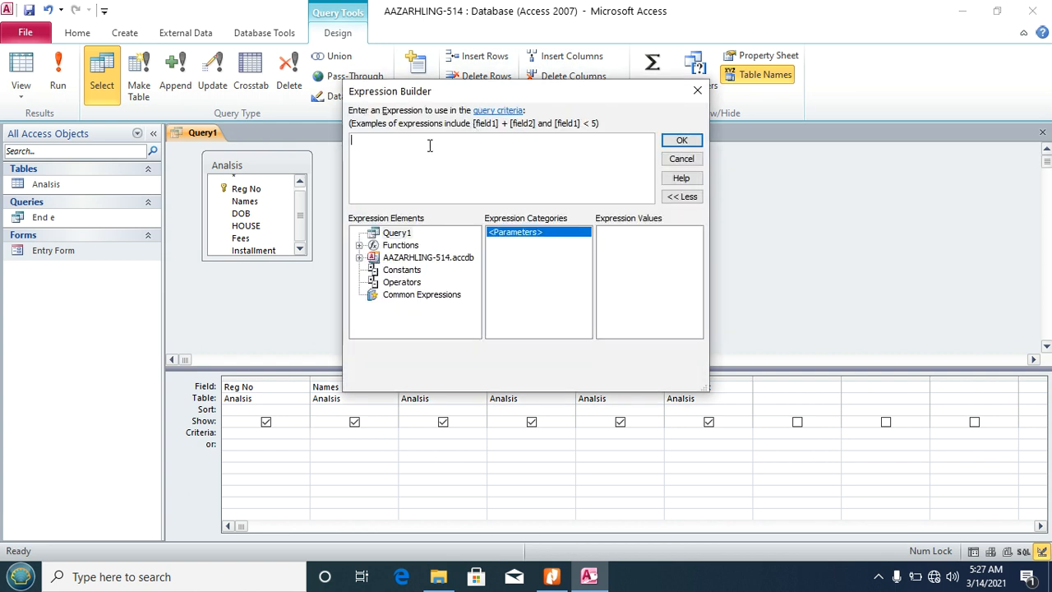
type("Like \"*r*\"")
left_click(682, 141)
left_click(58, 70)
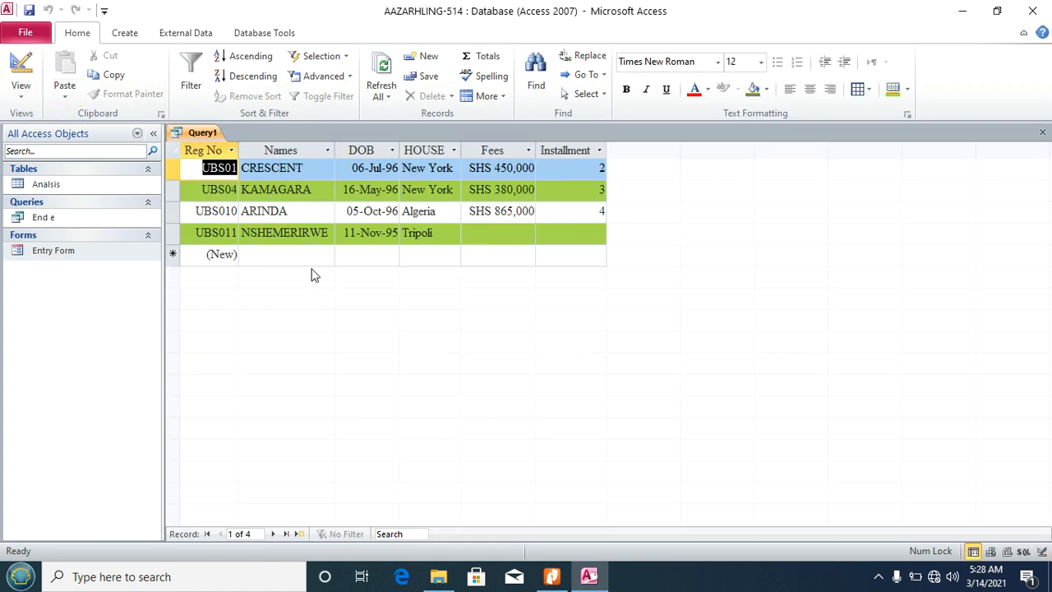
Step: Save the query as Contain r and close it
key("ctrl+s")
type("Contain r")
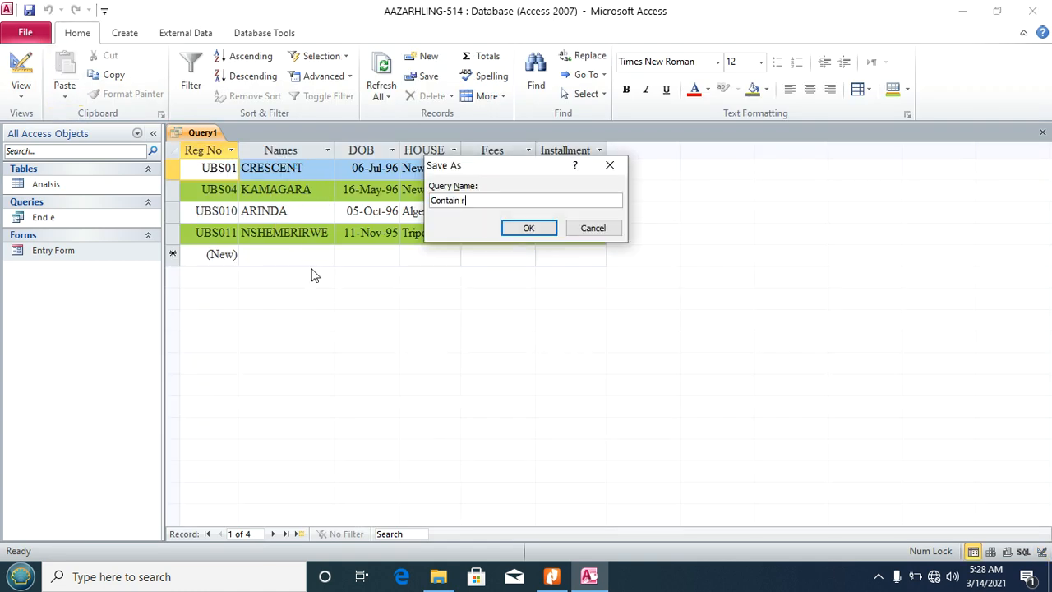
left_click(533, 228)
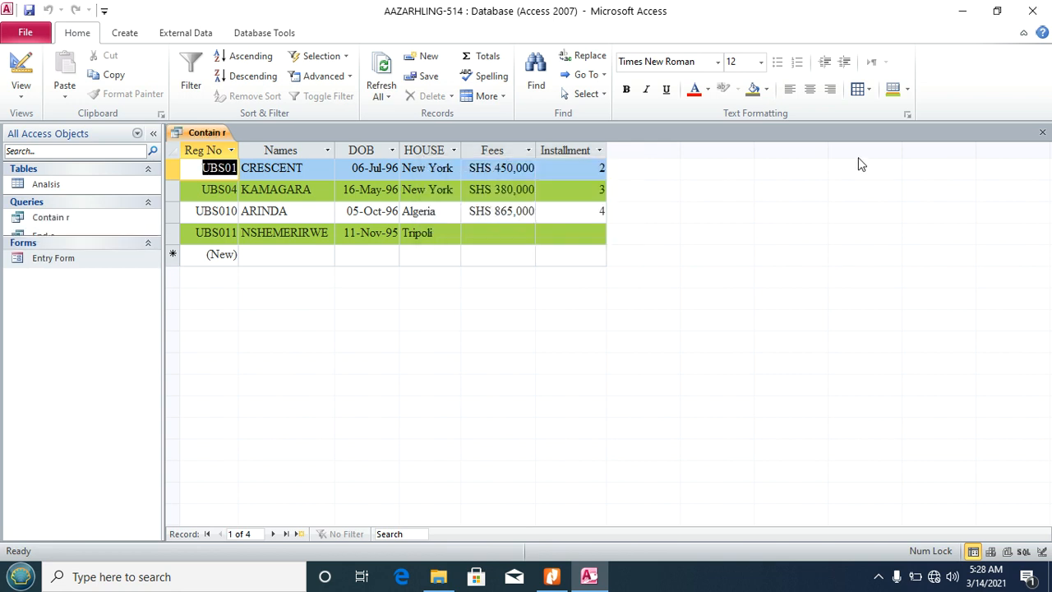
left_click(1043, 133)
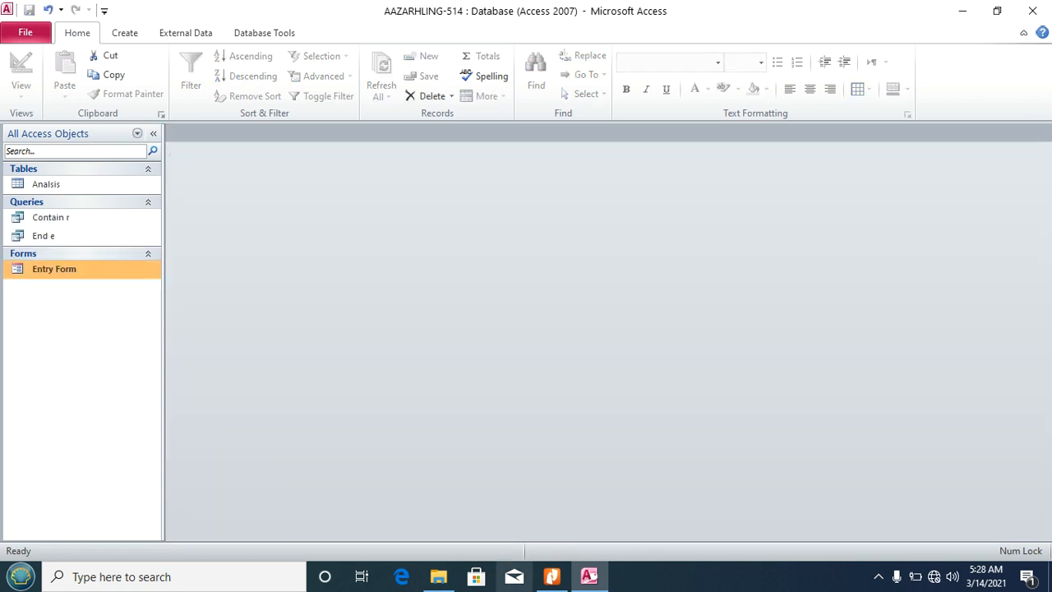
left_click(552, 576)
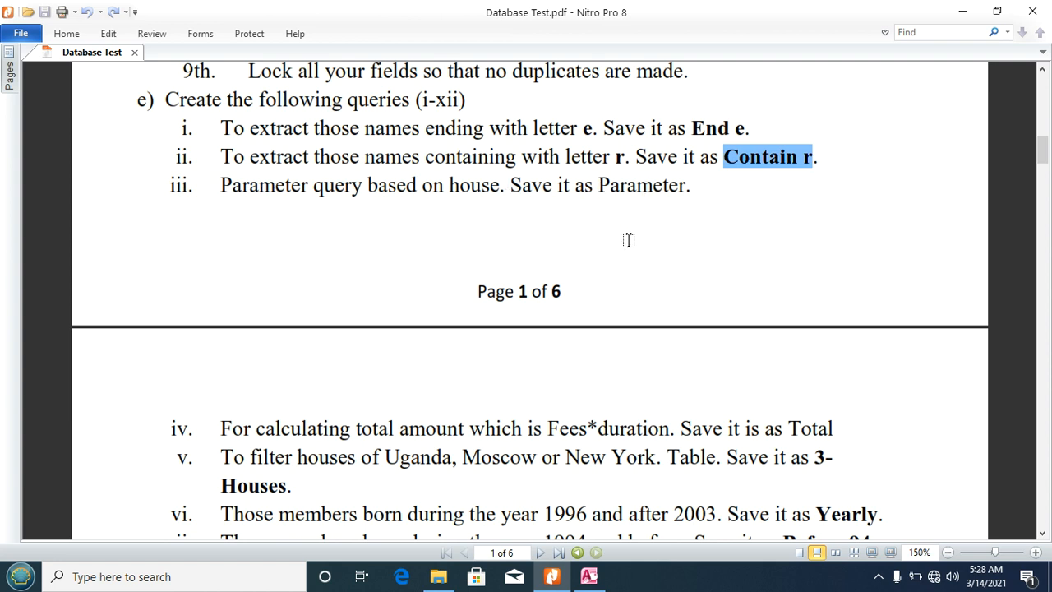
left_click(589, 576)
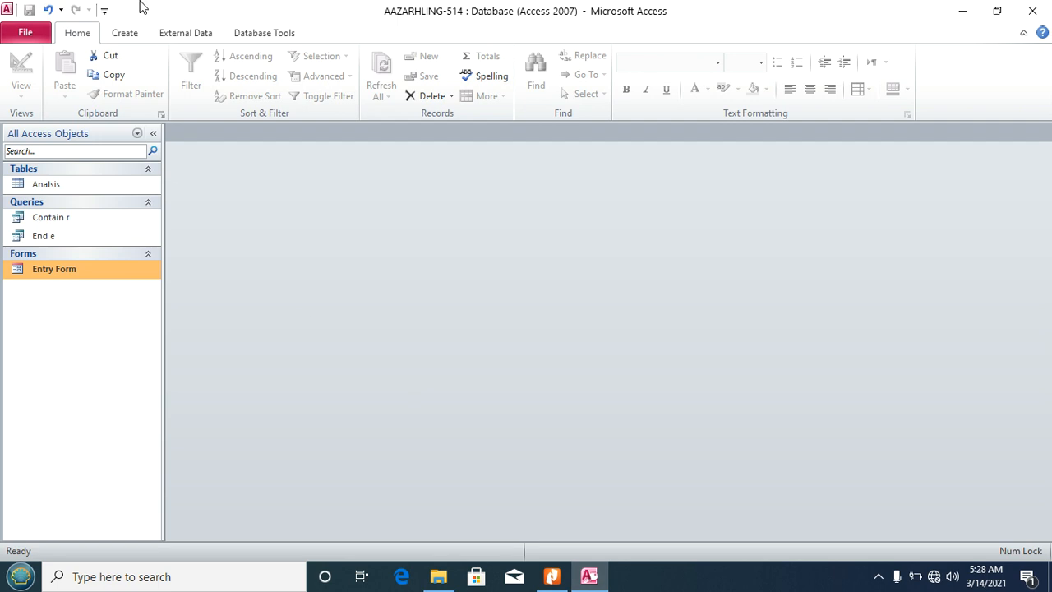
left_click(124, 33)
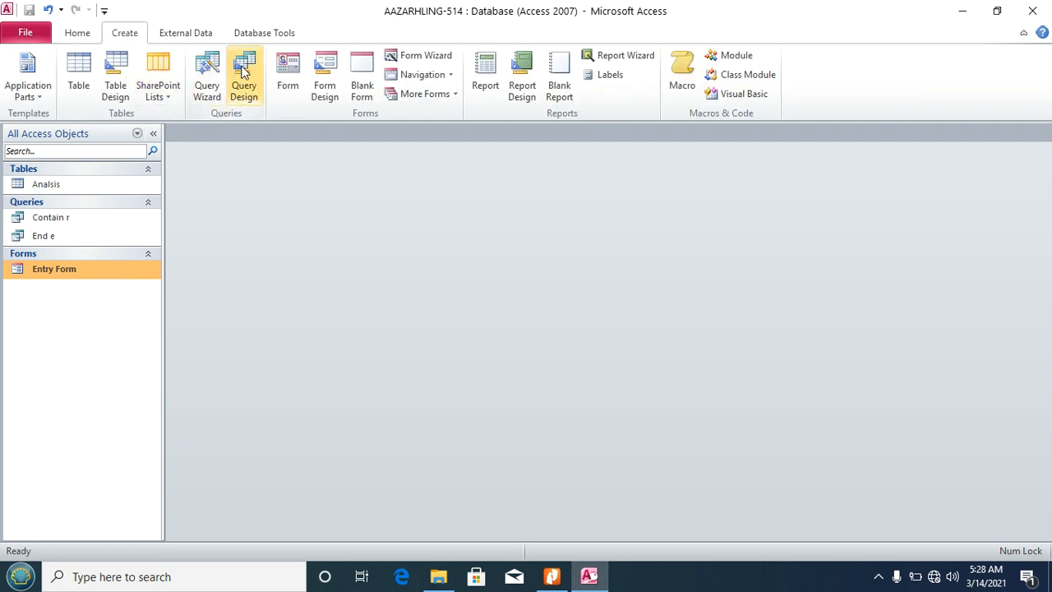
Step: Create a new design query on Analisis and drag all its fields into the grid
left_click(244, 80)
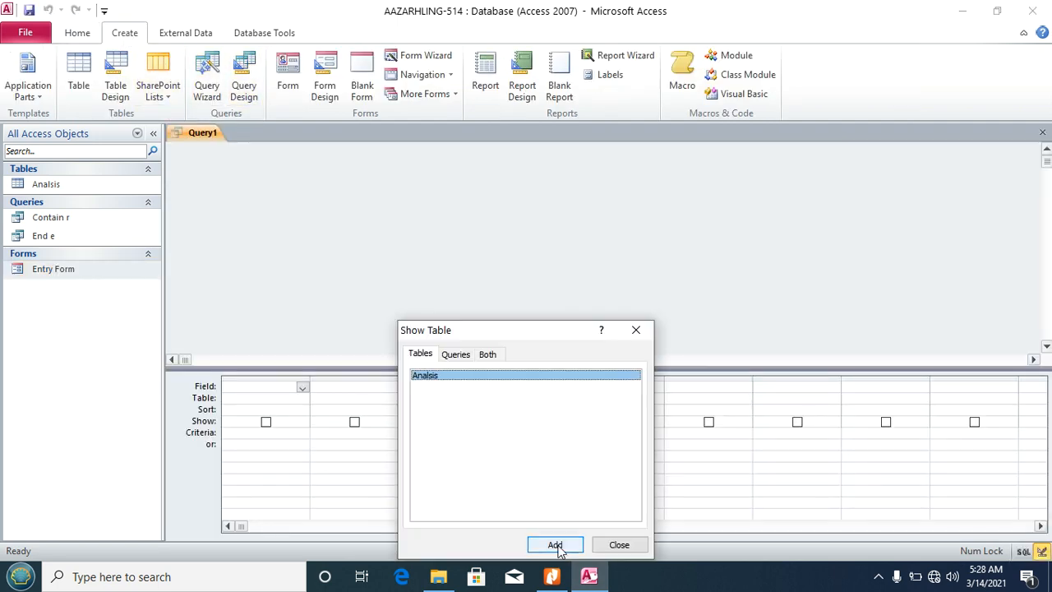
left_click(555, 544)
left_click(612, 545)
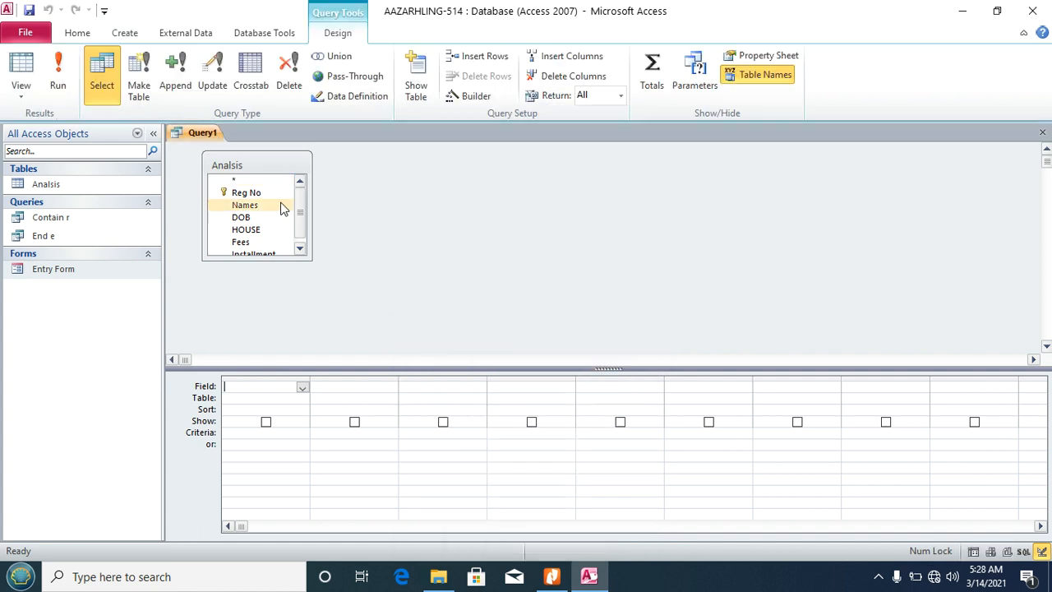
double_click(244, 163)
left_click_drag(239, 203, 251, 393)
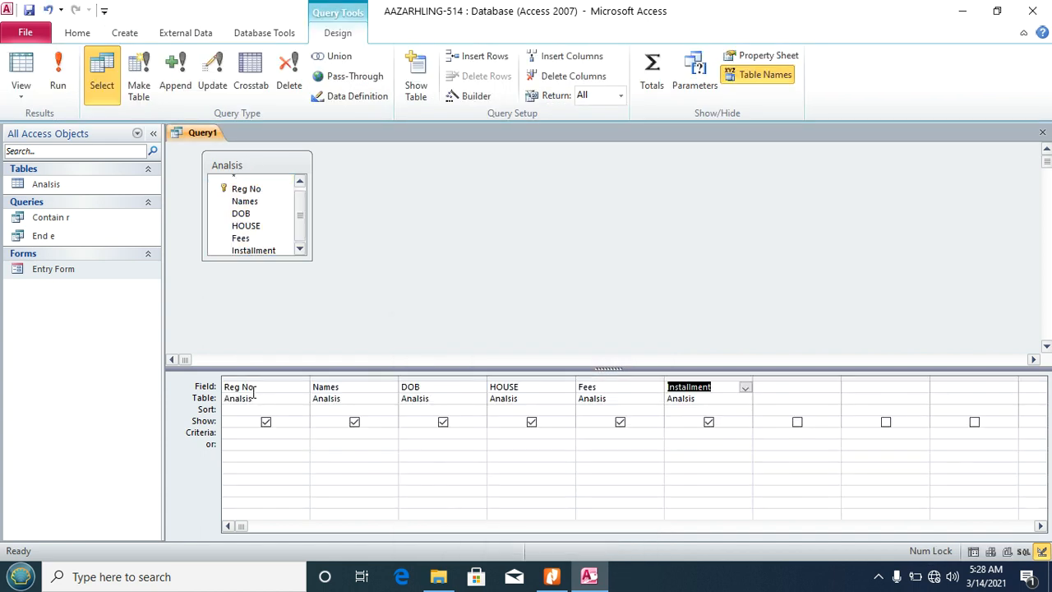
Step: Set the HOUSE criterion to the prompt [Please Enter a House Name] via the Builder
left_click(506, 434)
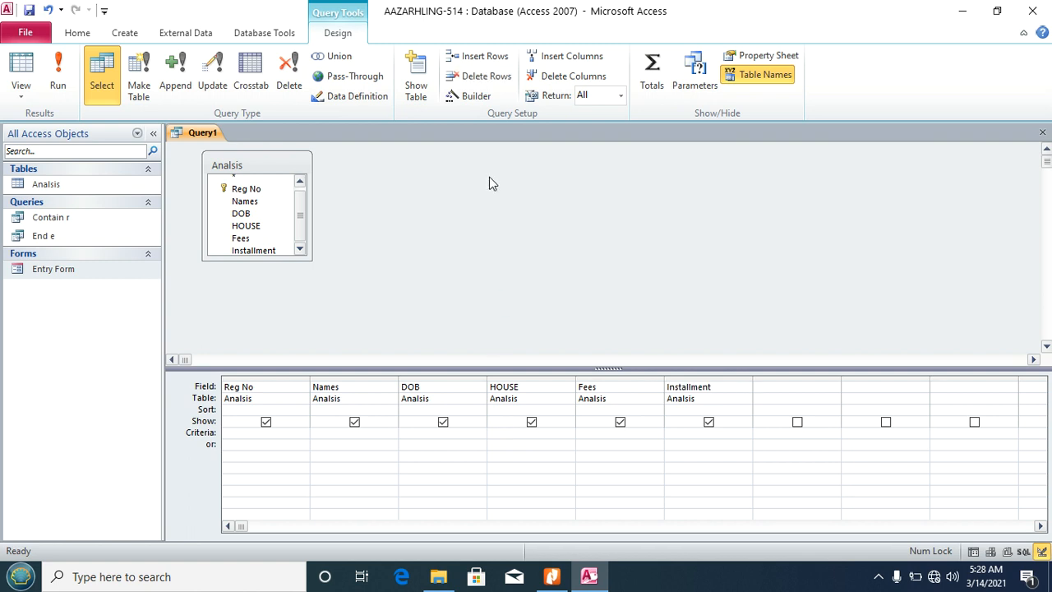
left_click(473, 96)
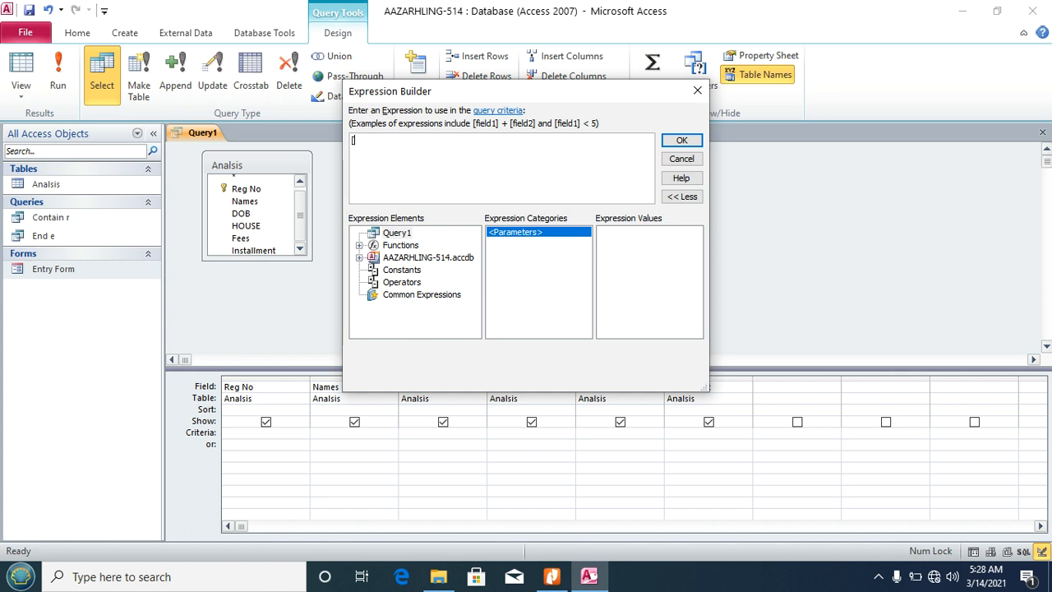
type("Please Enter a House Name]")
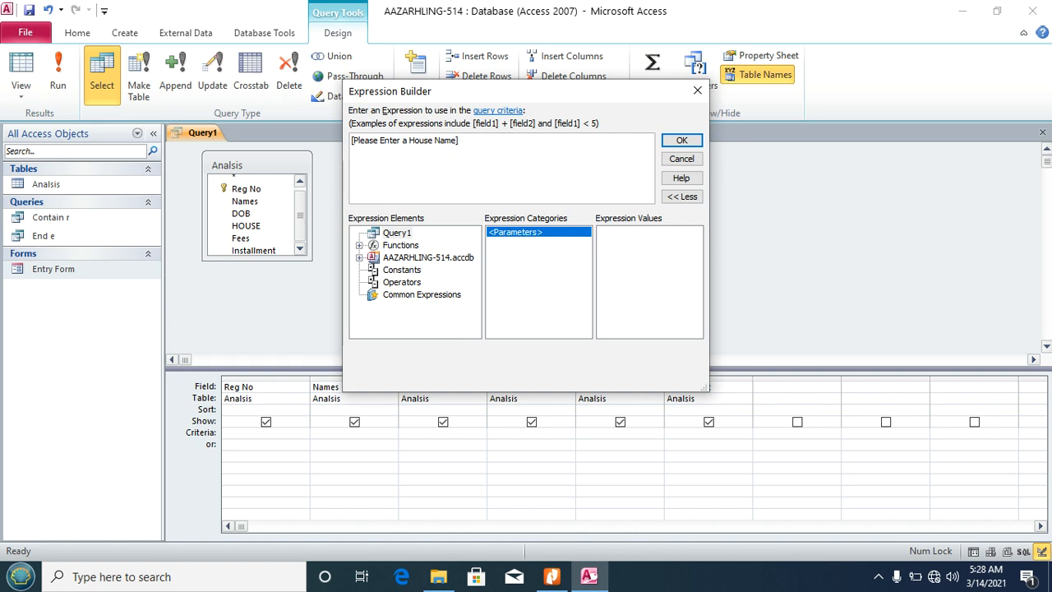
left_click(682, 142)
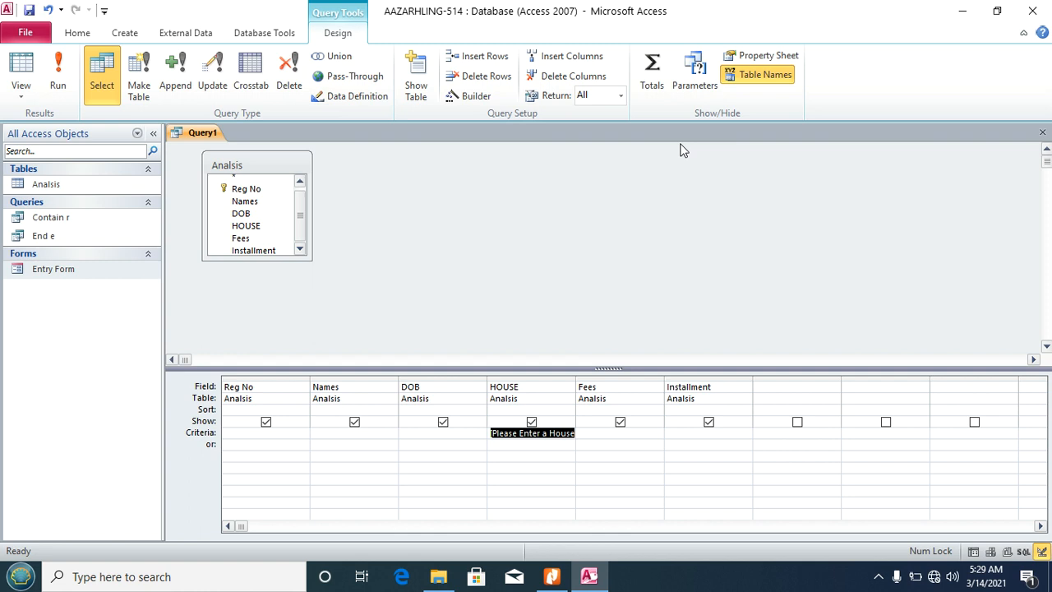
Step: Test the query with the house New York, then close it and save it as Parameter
left_click(58, 73)
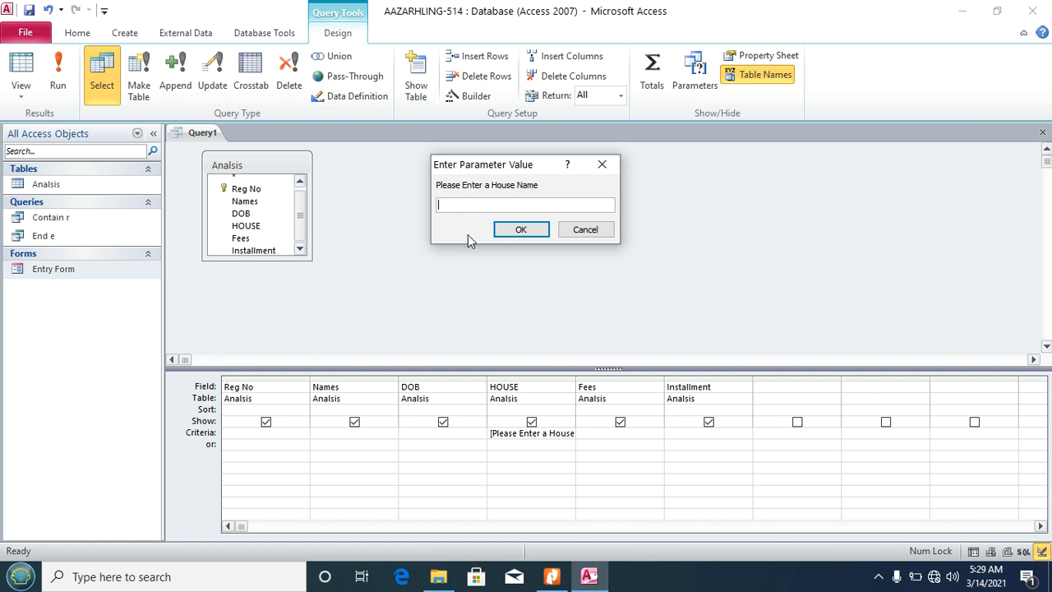
type("New York")
left_click(531, 229)
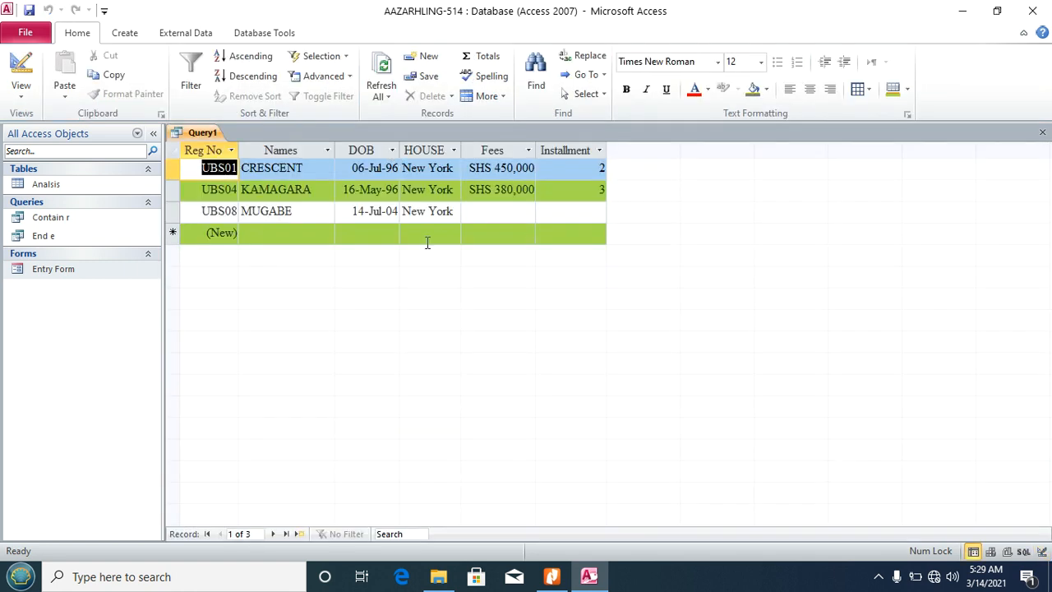
left_click(1042, 133)
left_click(469, 328)
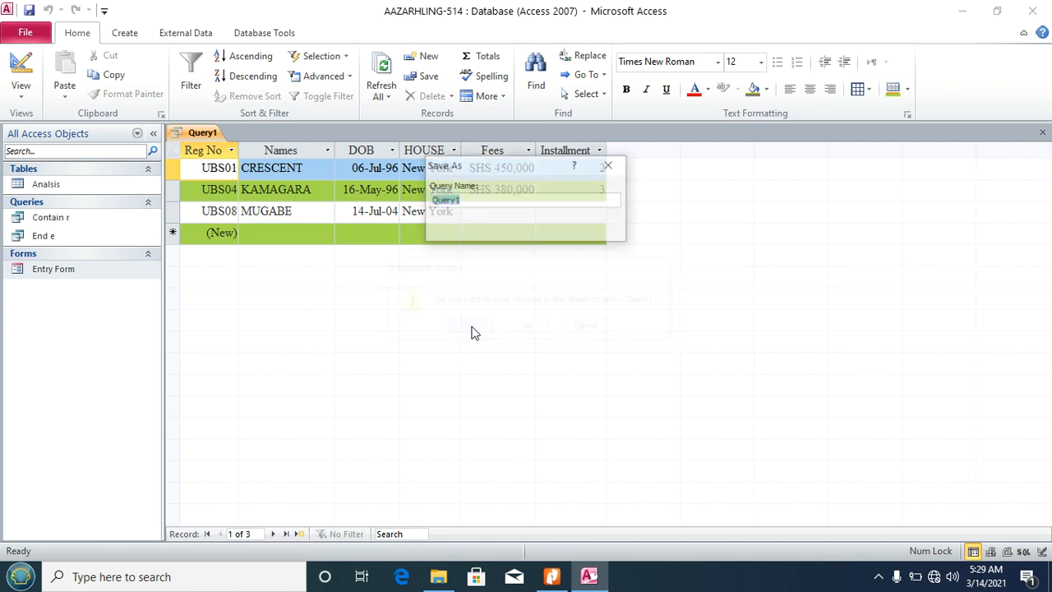
type("Parameter")
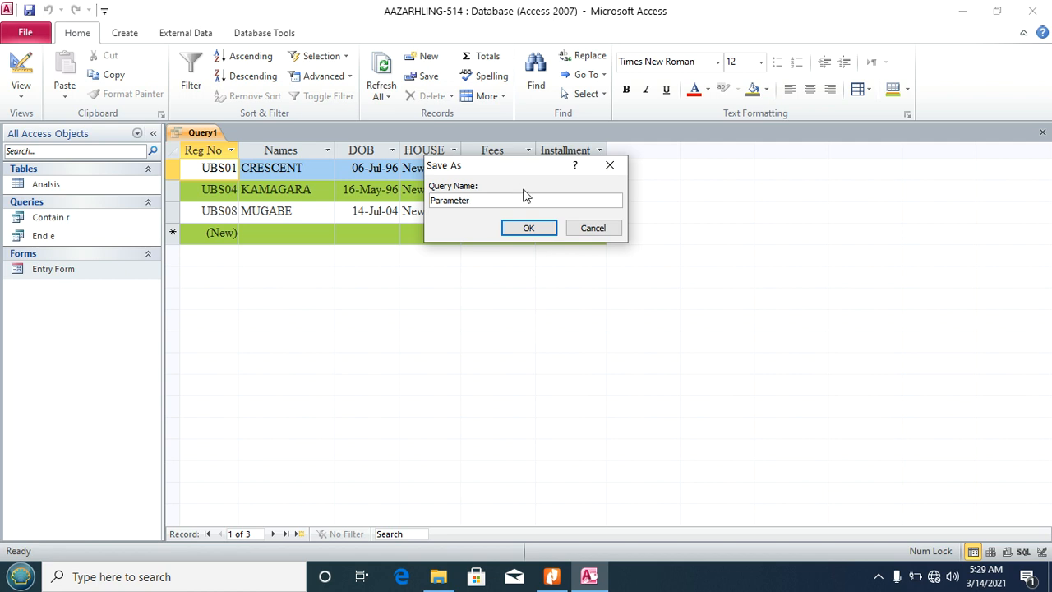
left_click(528, 228)
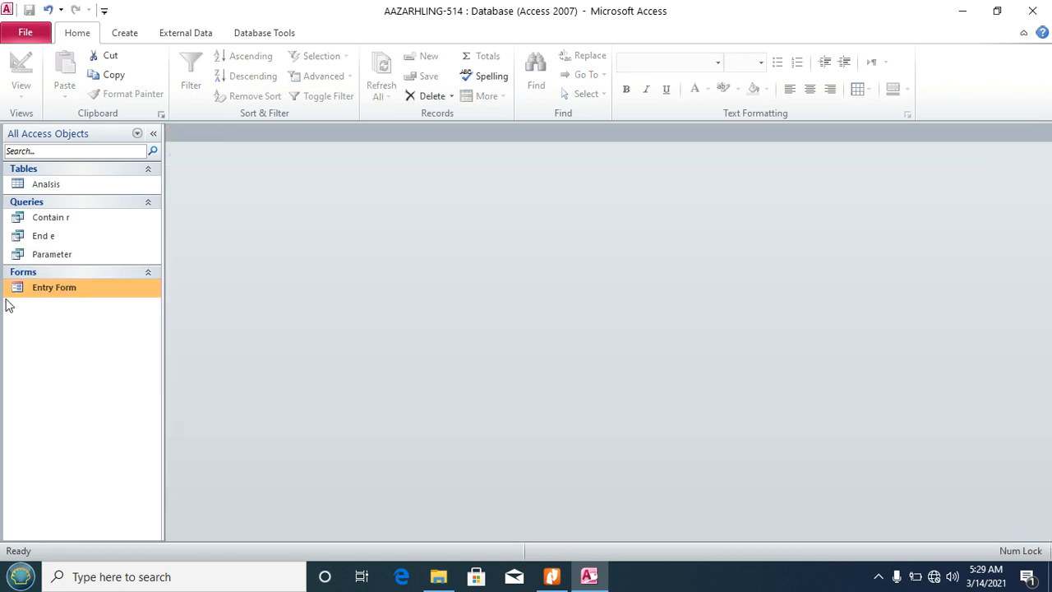
Step: Run the Parameter query for Moscow, close the result, and return to the task PDF
left_click(57, 256)
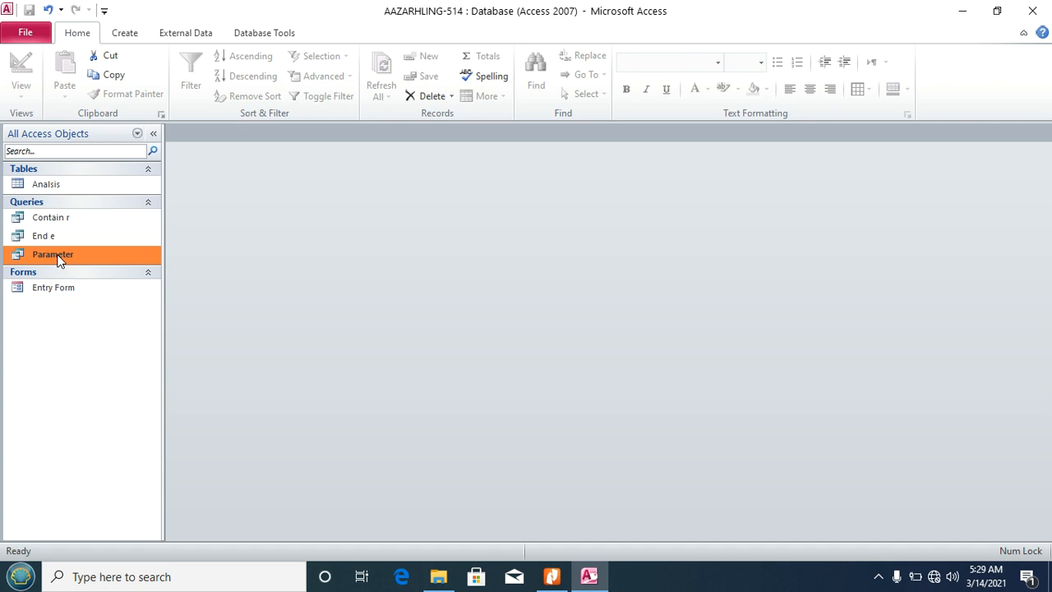
double_click(58, 257)
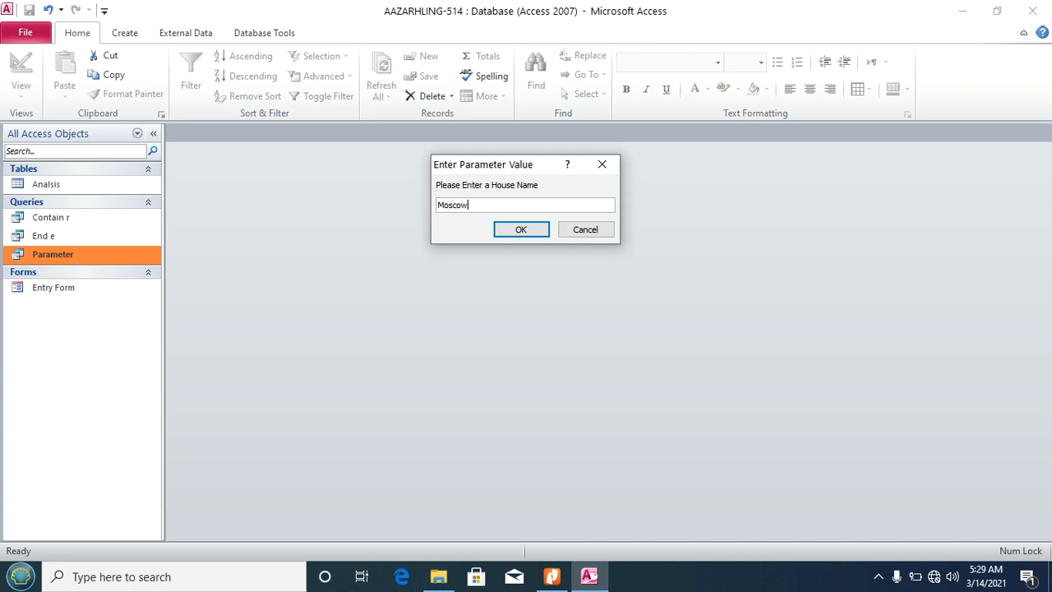
left_click(513, 236)
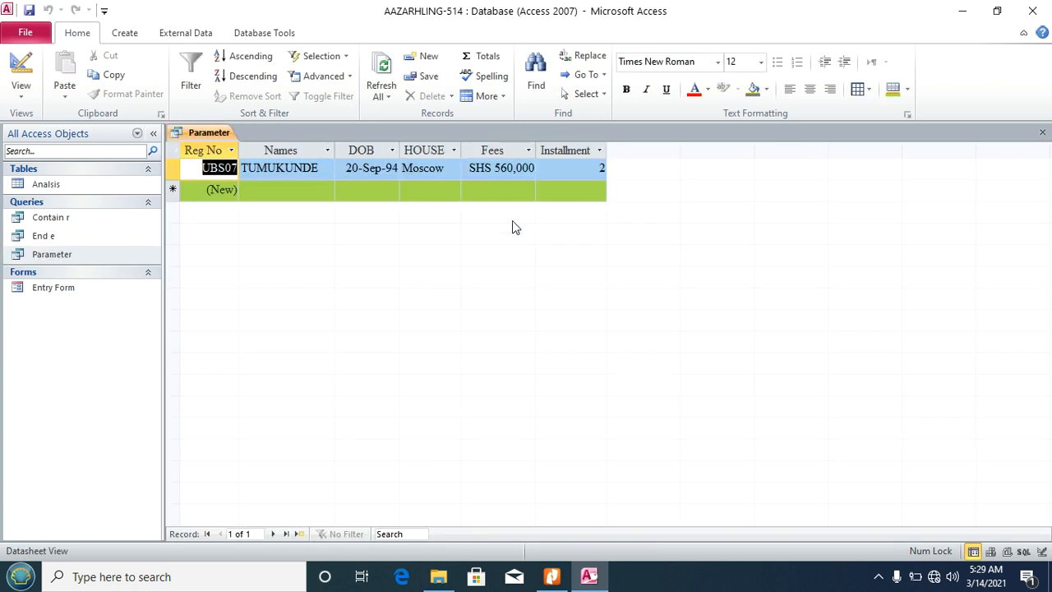
left_click(1042, 132)
left_click(551, 576)
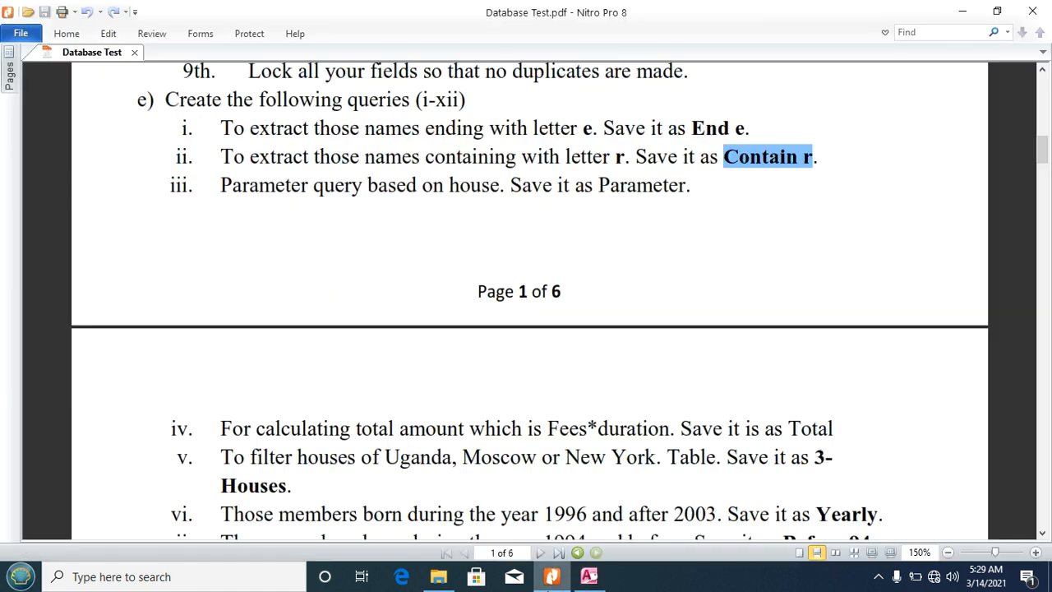
Step: Clear the PDF highlight, scroll to the page 2 tasks, and go back to Access
left_click(607, 418)
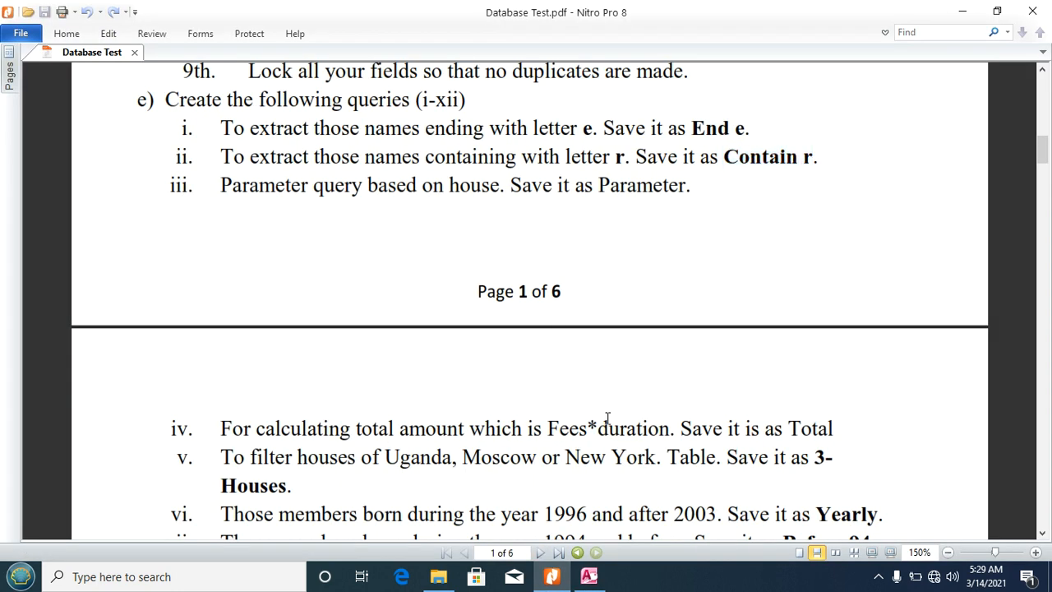
scroll(608, 418, "down", 5)
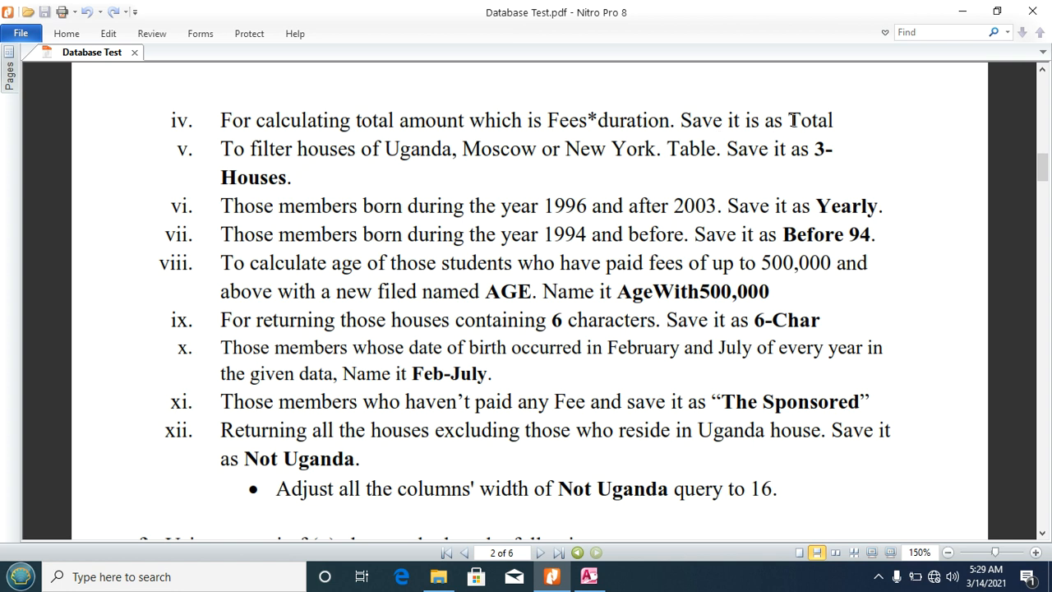
left_click(589, 576)
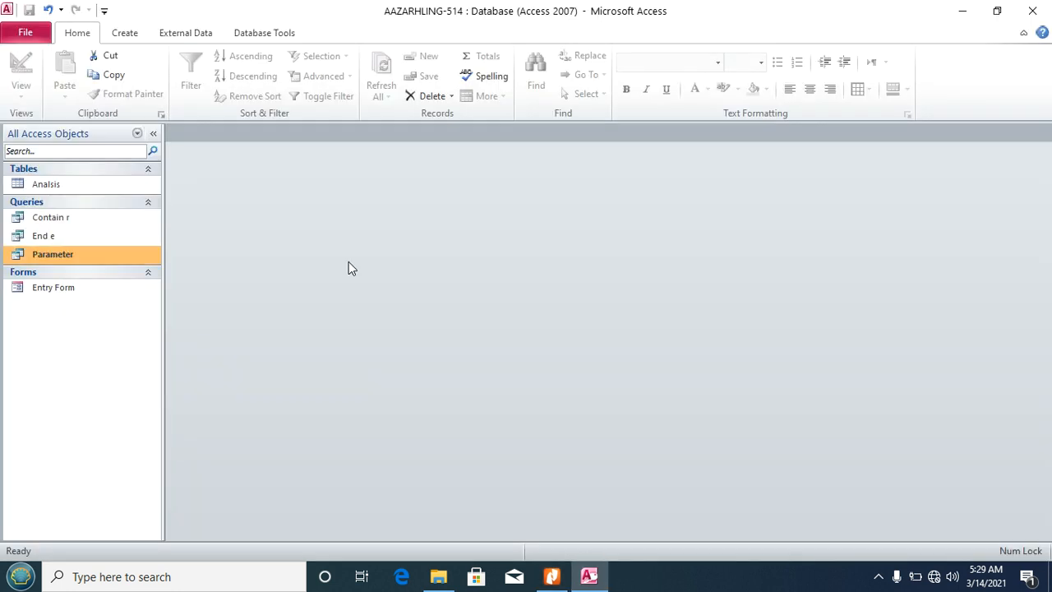
Step: Create a new design query on Analisis with all its fields in the grid
left_click(121, 36)
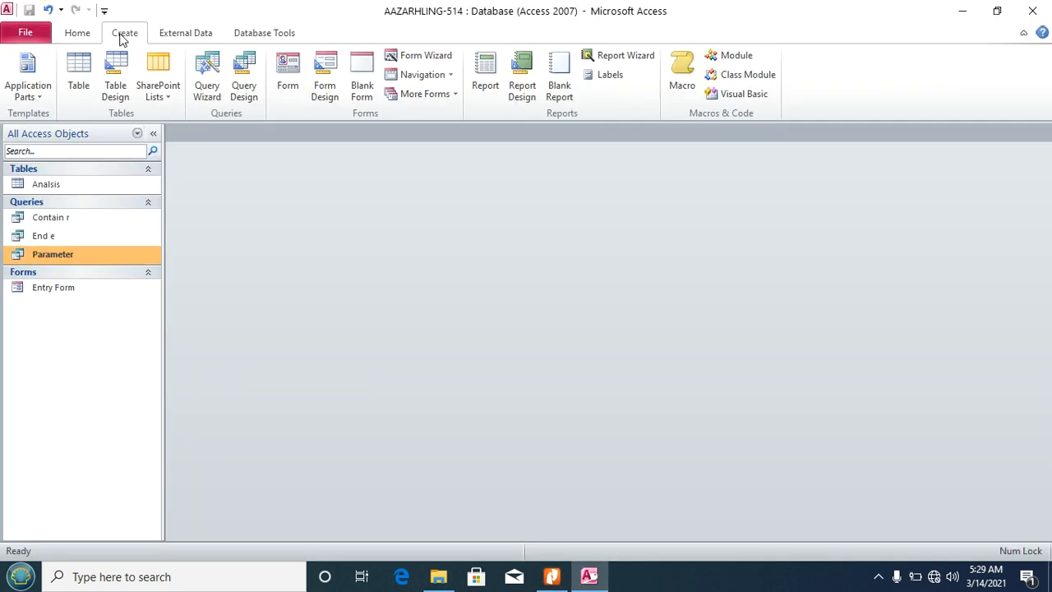
left_click(244, 75)
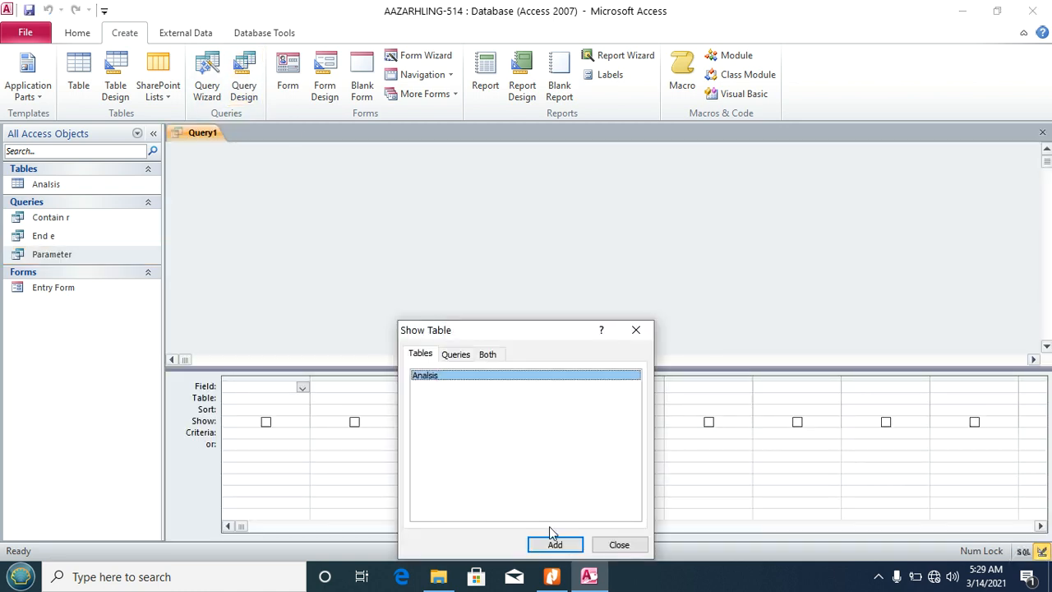
left_click(555, 545)
left_click(619, 544)
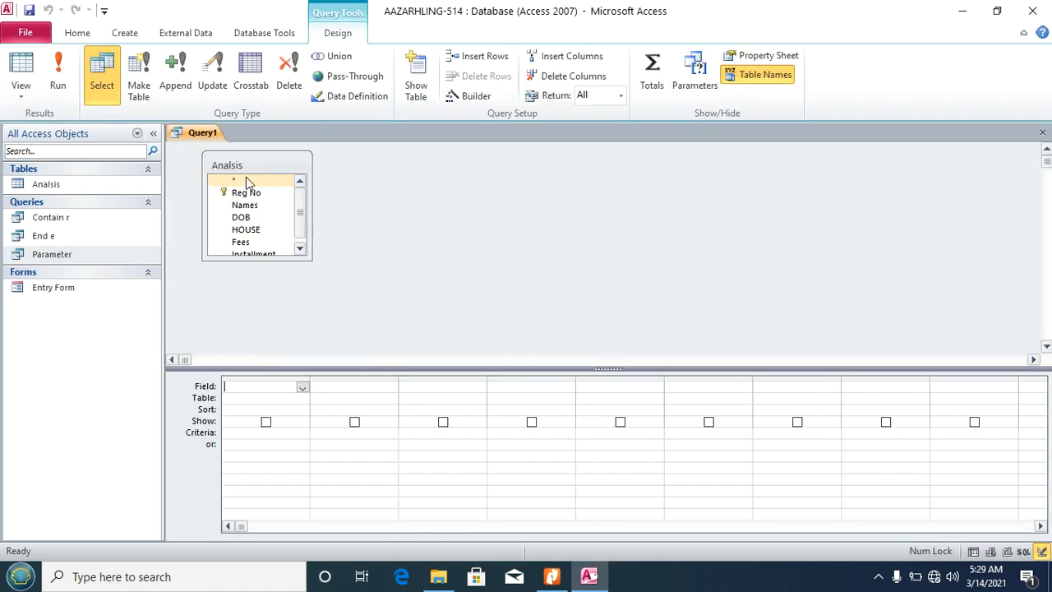
double_click(235, 165)
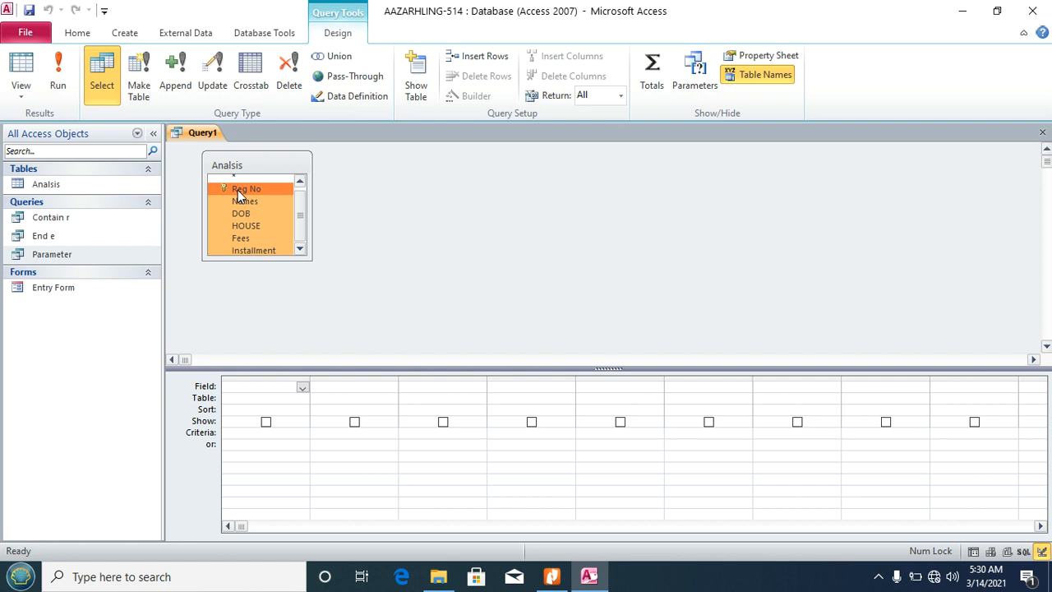
left_click_drag(238, 190, 250, 386)
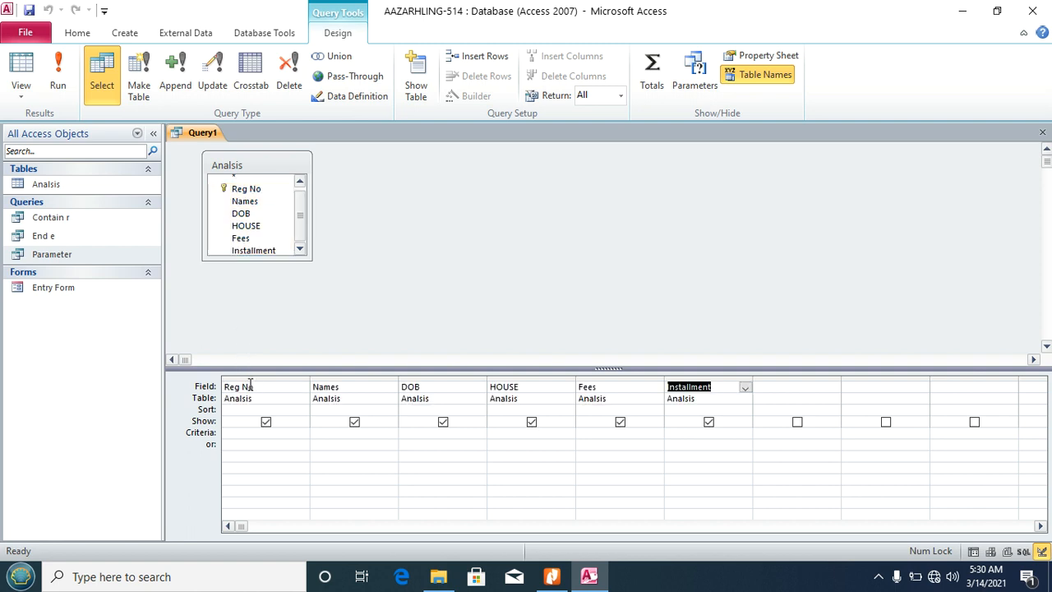
Step: Add a calculated column [Analisis]![Fees]*[Analisis]![Installment] using the Expression Builder
left_click(776, 387)
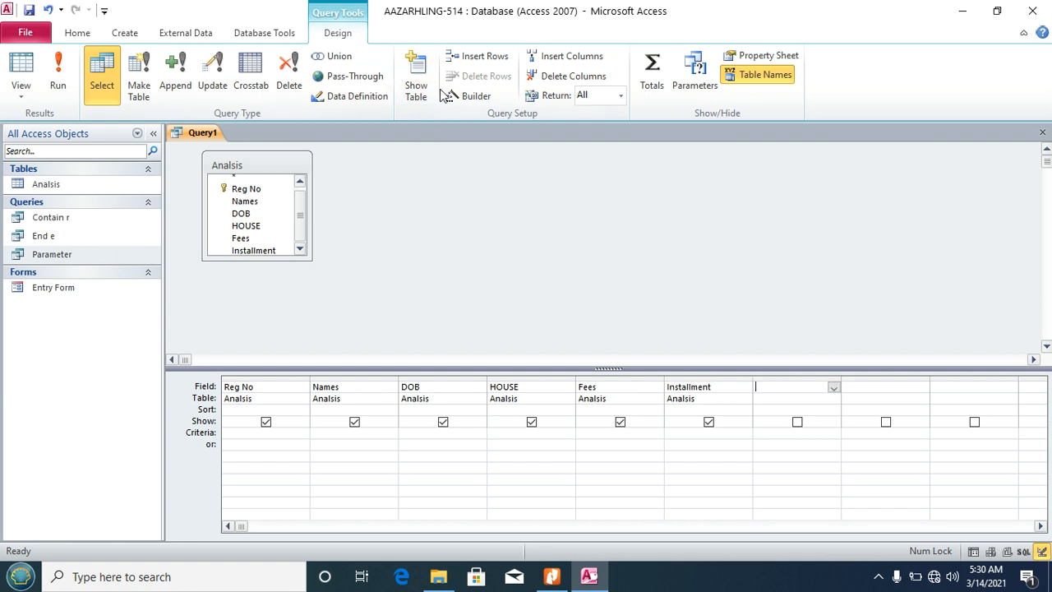
left_click(472, 100)
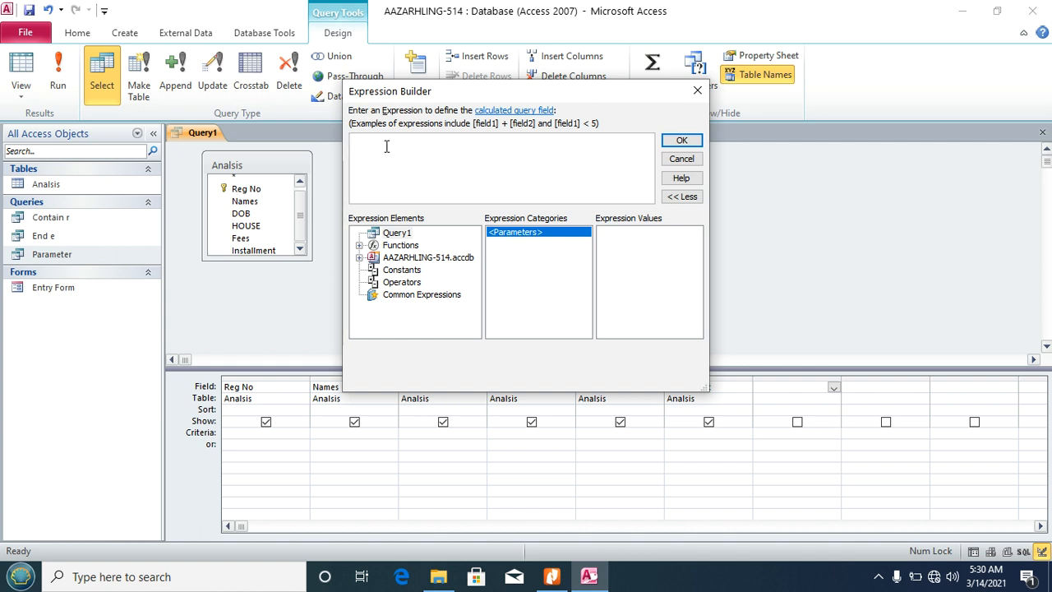
left_click(402, 258)
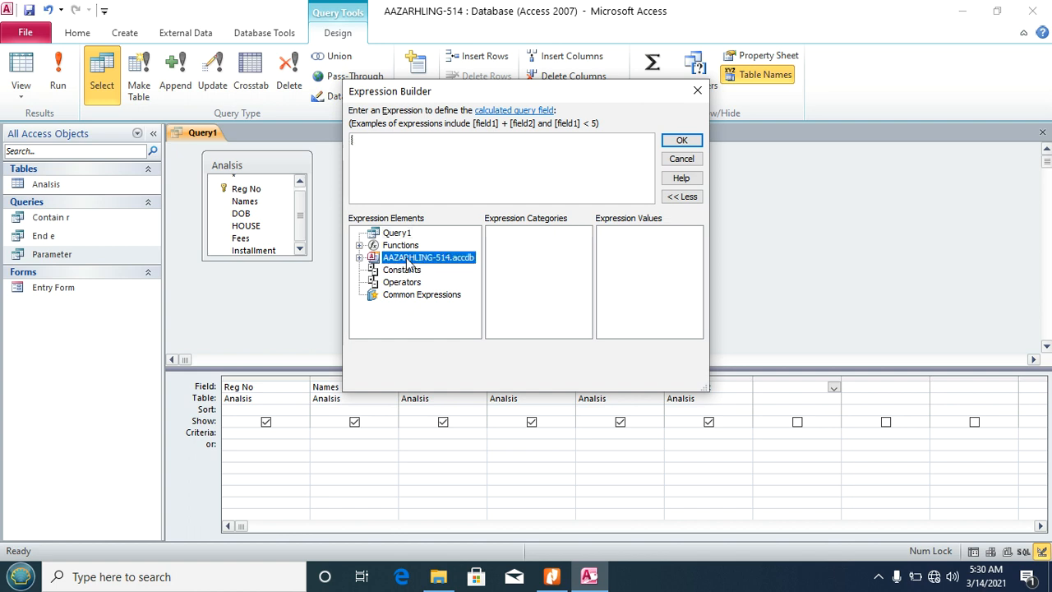
double_click(409, 259)
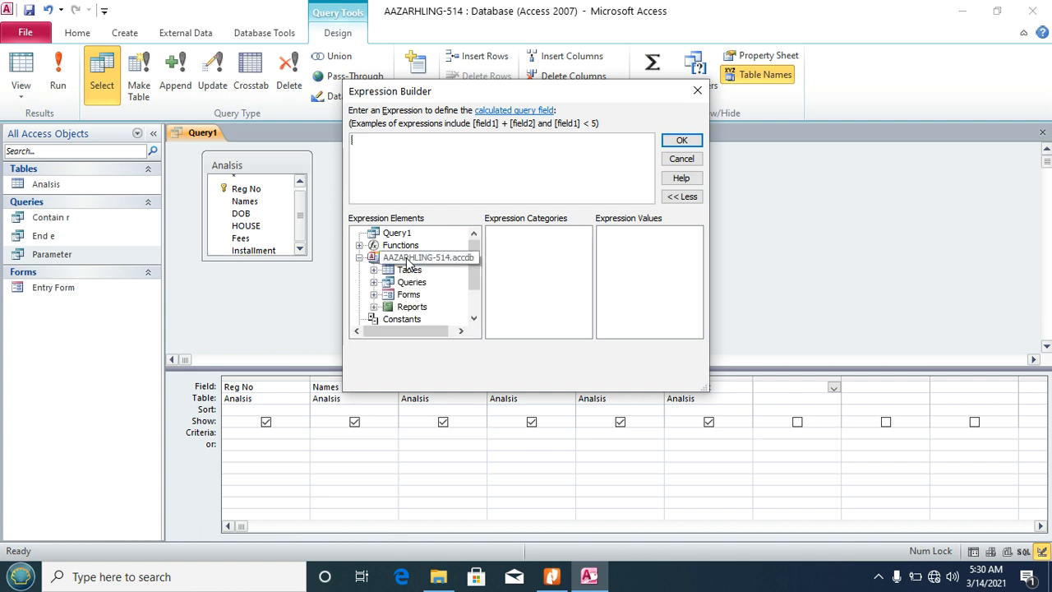
left_click(407, 272)
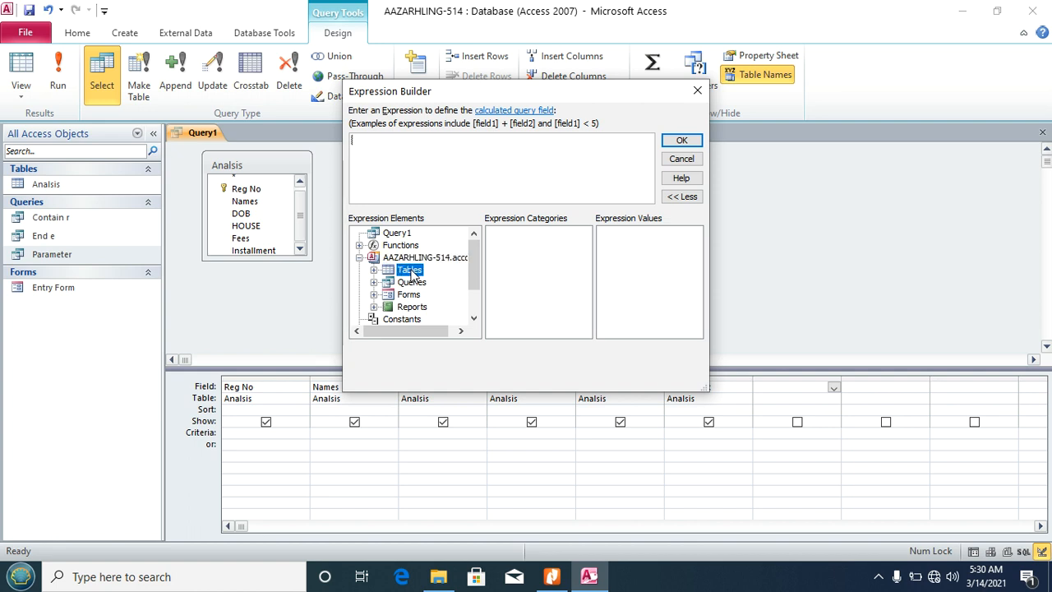
double_click(412, 272)
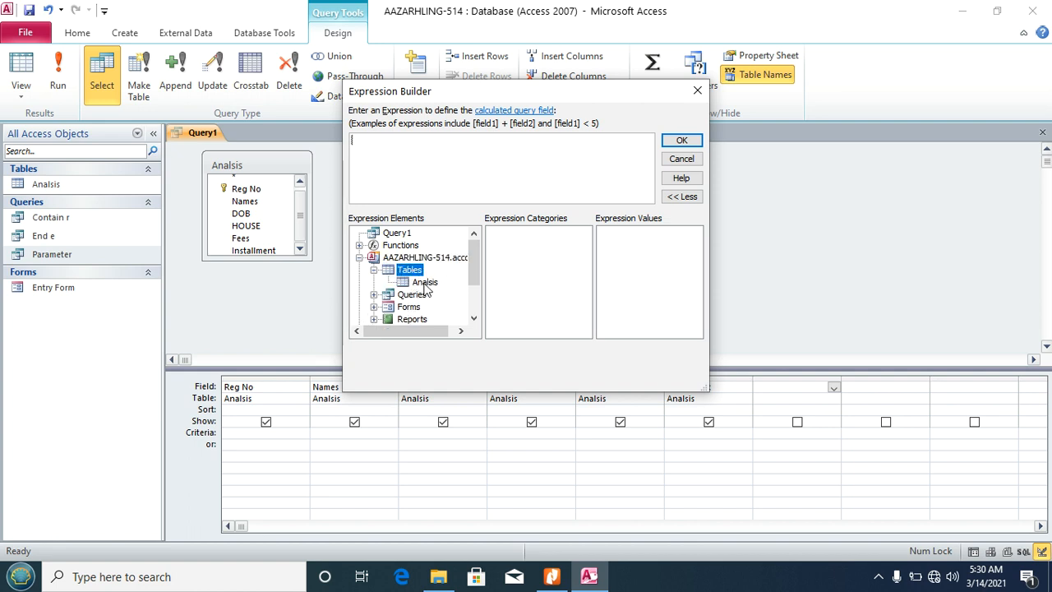
left_click(425, 286)
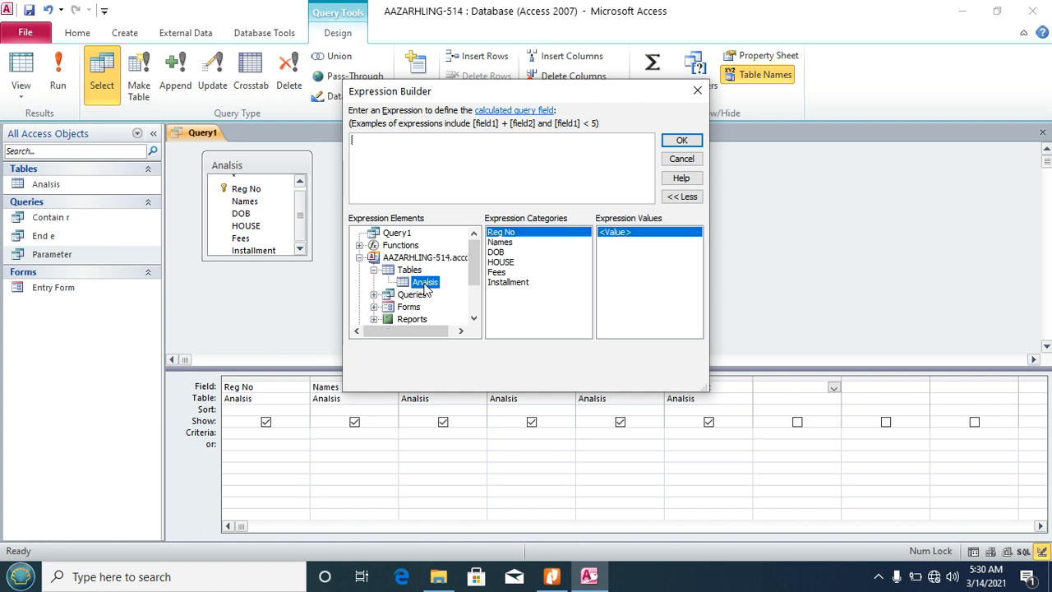
left_click(503, 273)
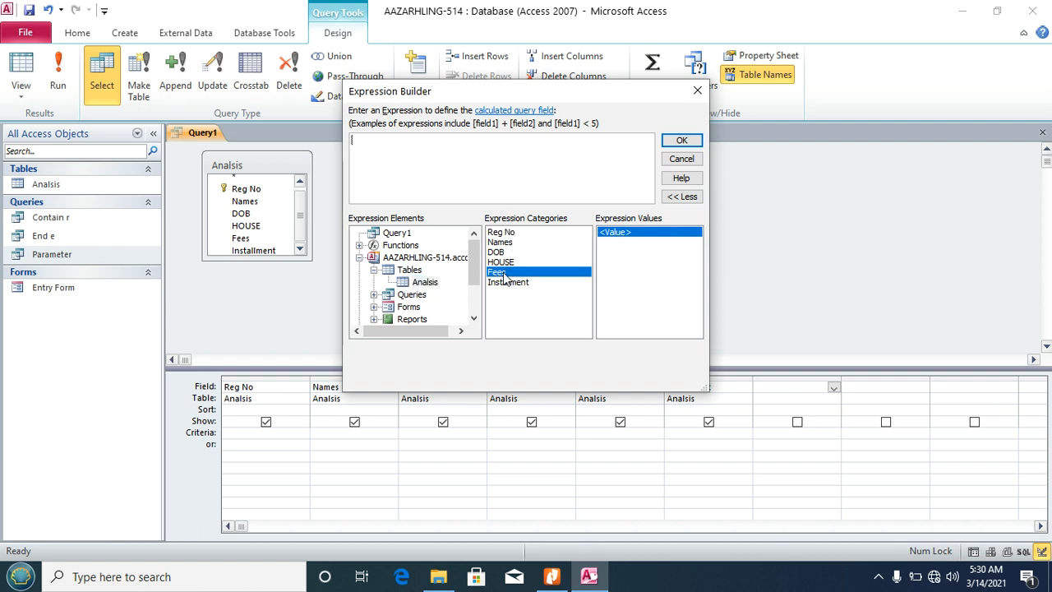
double_click(503, 272)
type("*")
left_click(519, 282)
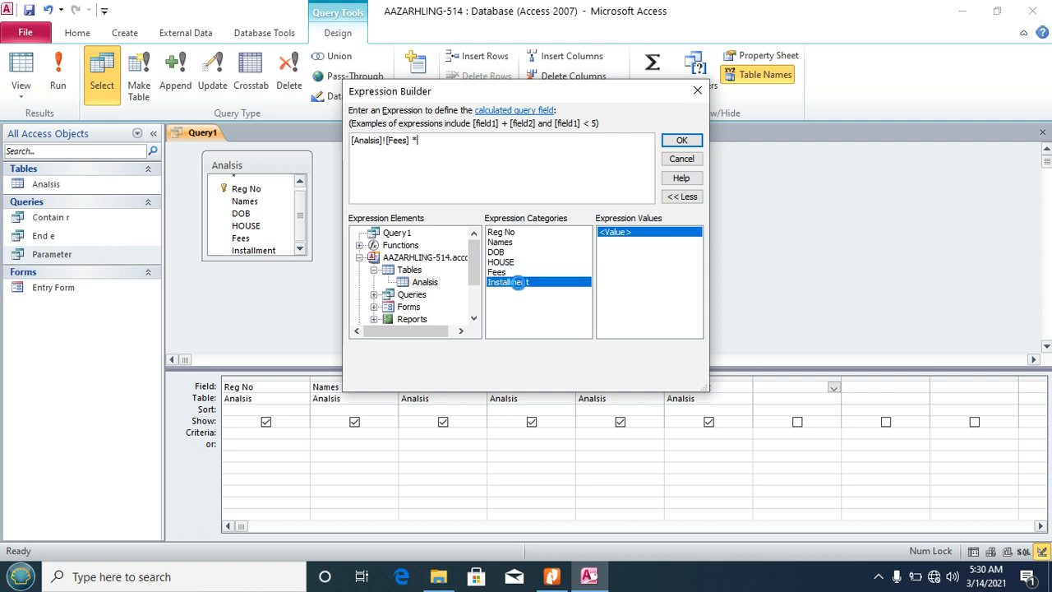
double_click(520, 282)
left_click(682, 141)
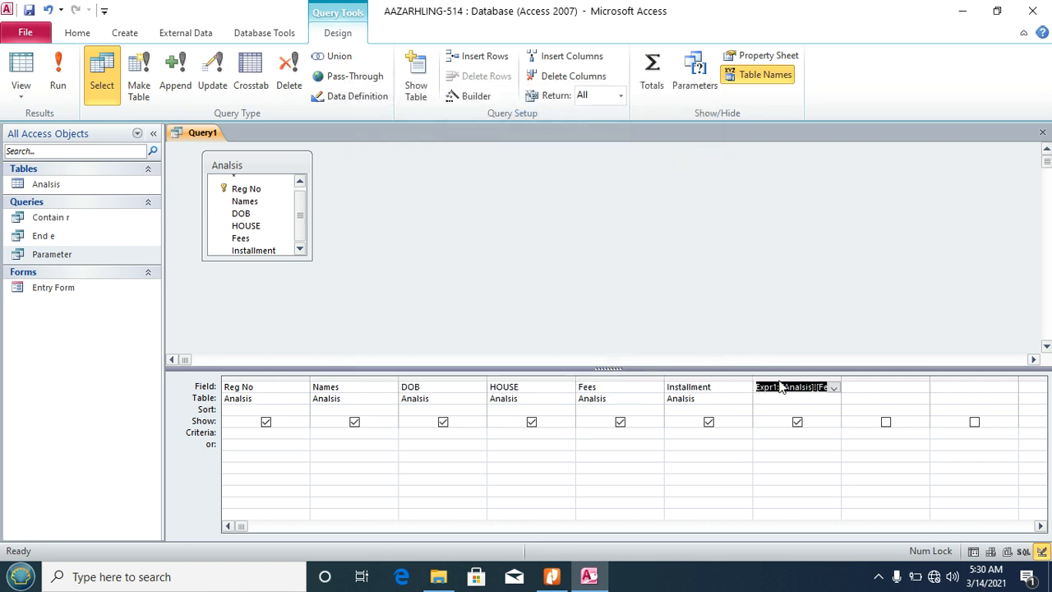
Step: Rename the Expr1 column to Amount and run the query
left_click_drag(777, 386, 753, 386)
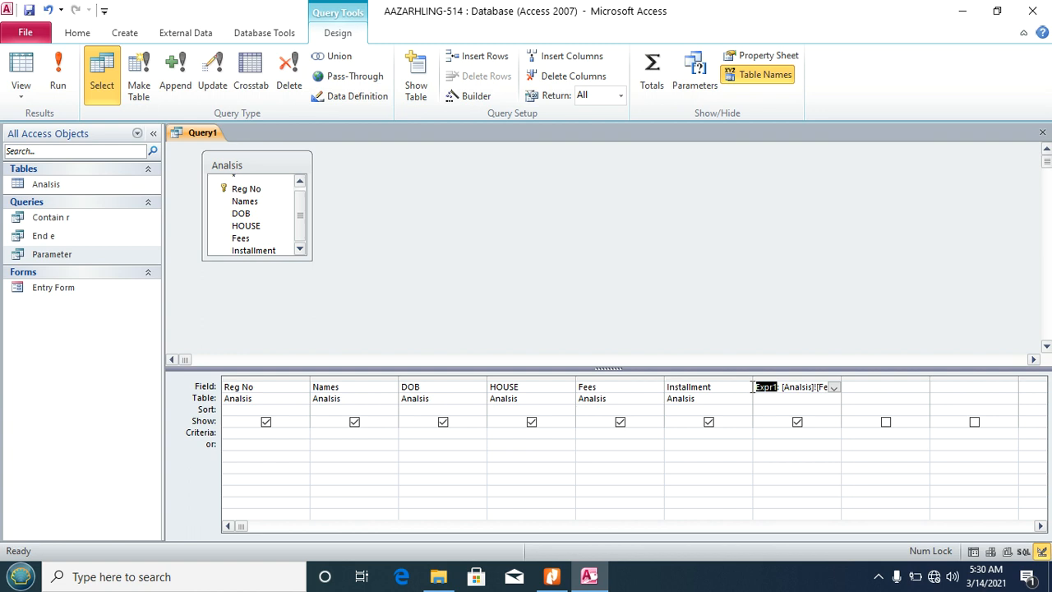
type("Amount")
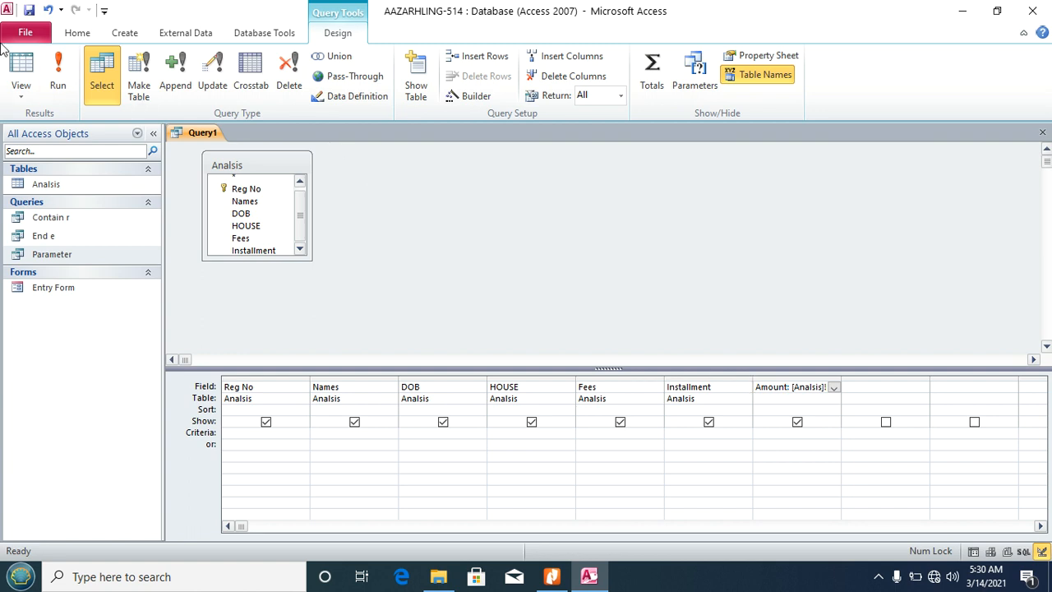
left_click(52, 64)
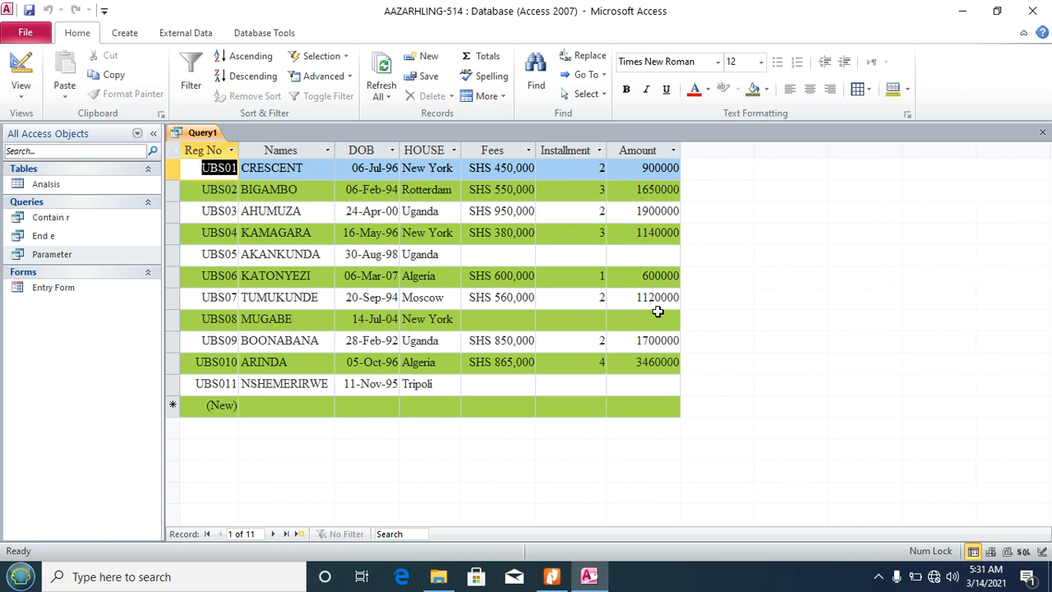
Step: Save the query as Total, close it, and switch back to the task PDF
key("ctrl+s")
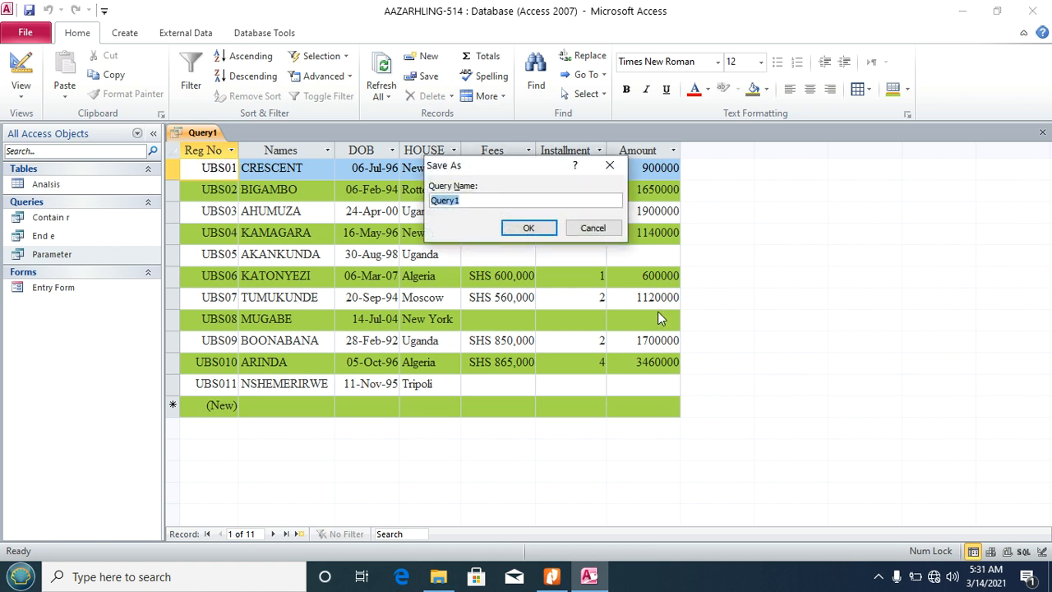
type("Total")
left_click(531, 228)
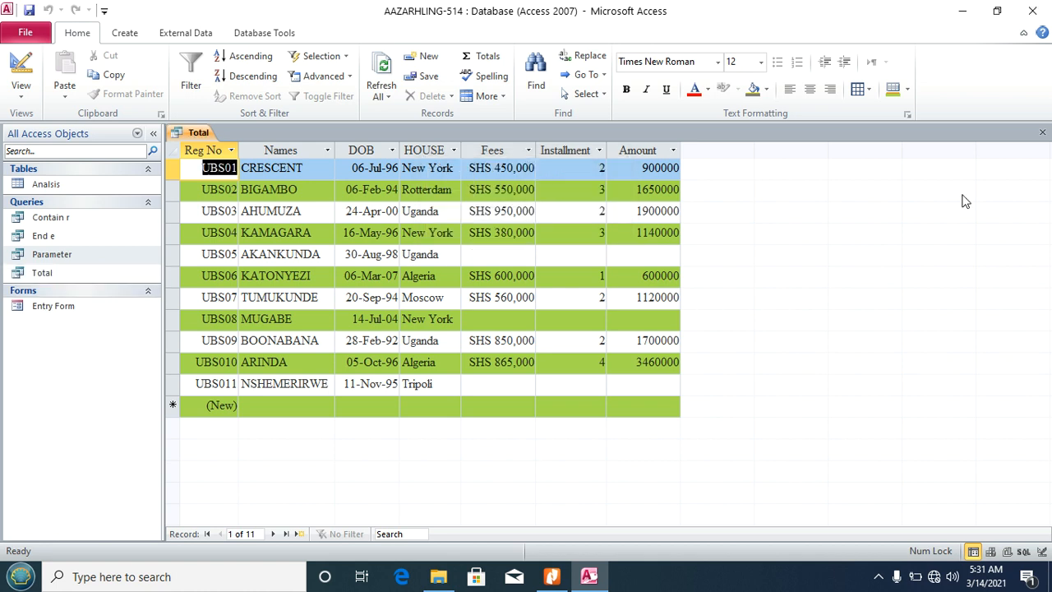
left_click(1042, 133)
left_click(552, 576)
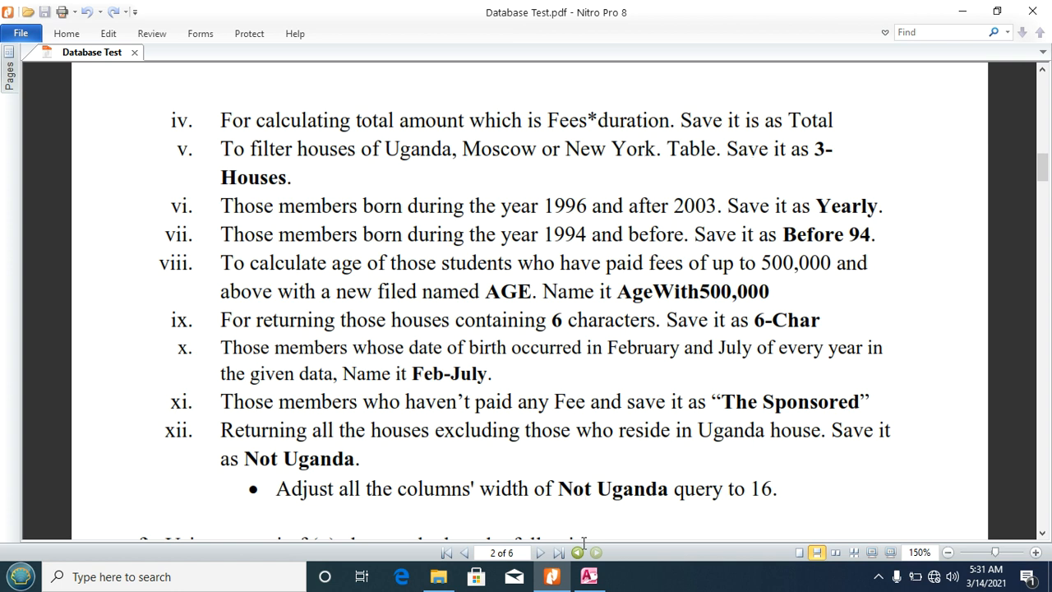
Step: Start a new design-view query on the Analisis table with all its fields in the grid
left_click(588, 576)
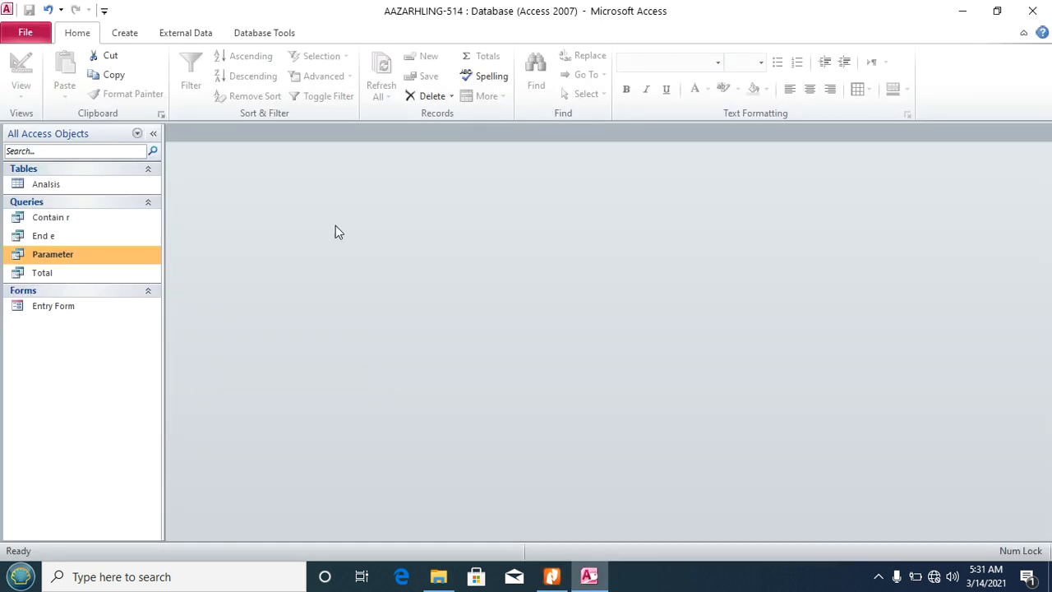
left_click(124, 35)
left_click(238, 79)
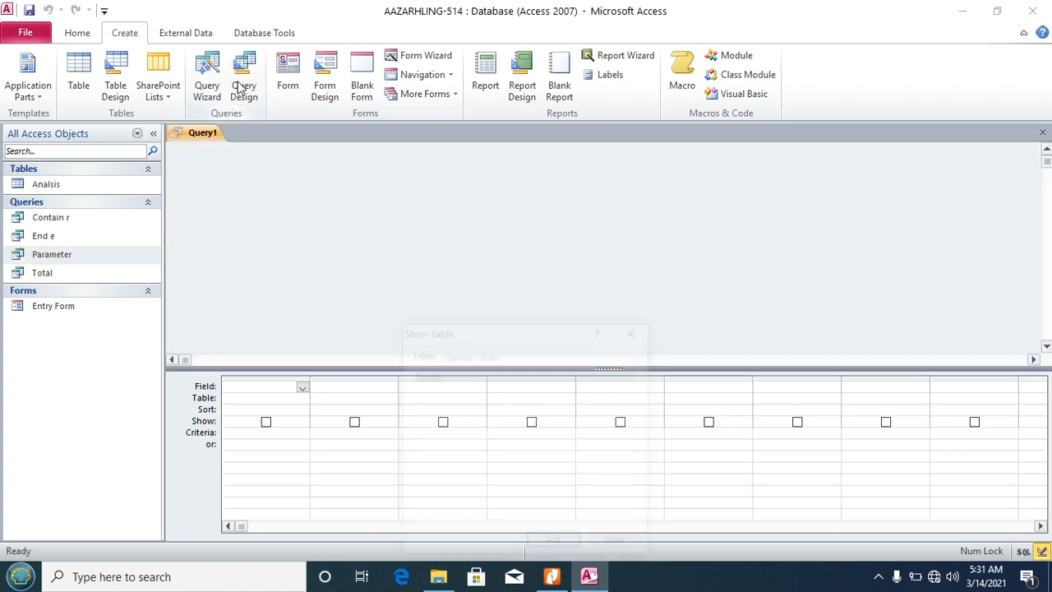
left_click(553, 545)
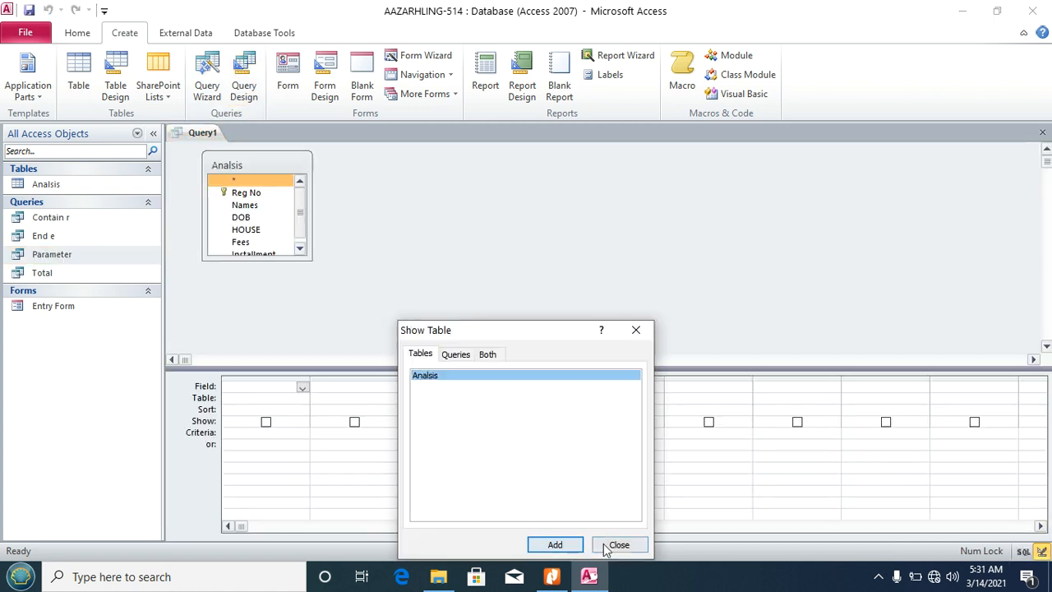
left_click(617, 545)
double_click(244, 166)
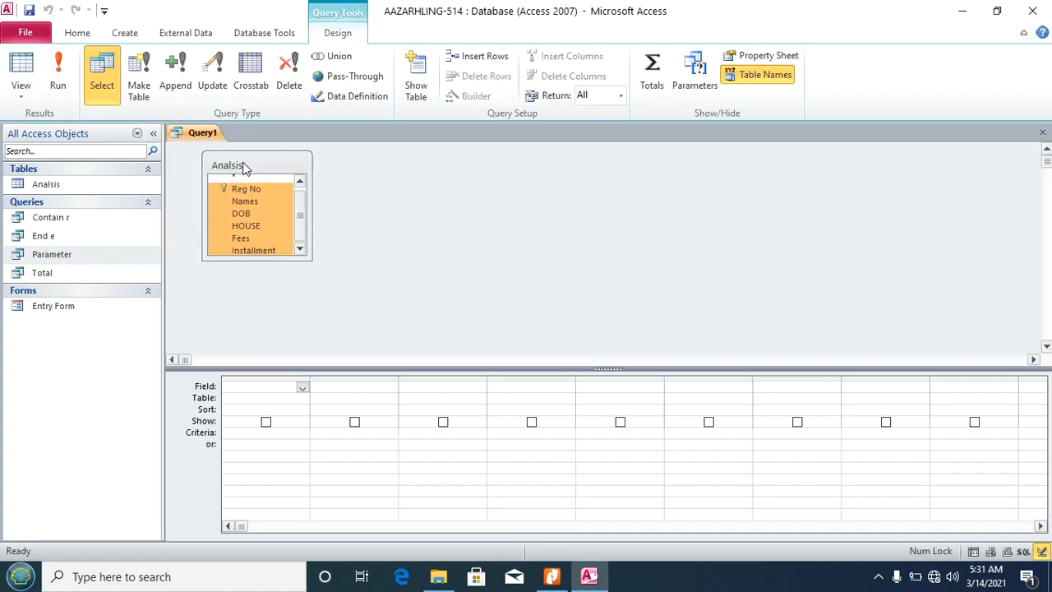
left_click_drag(237, 188, 259, 392)
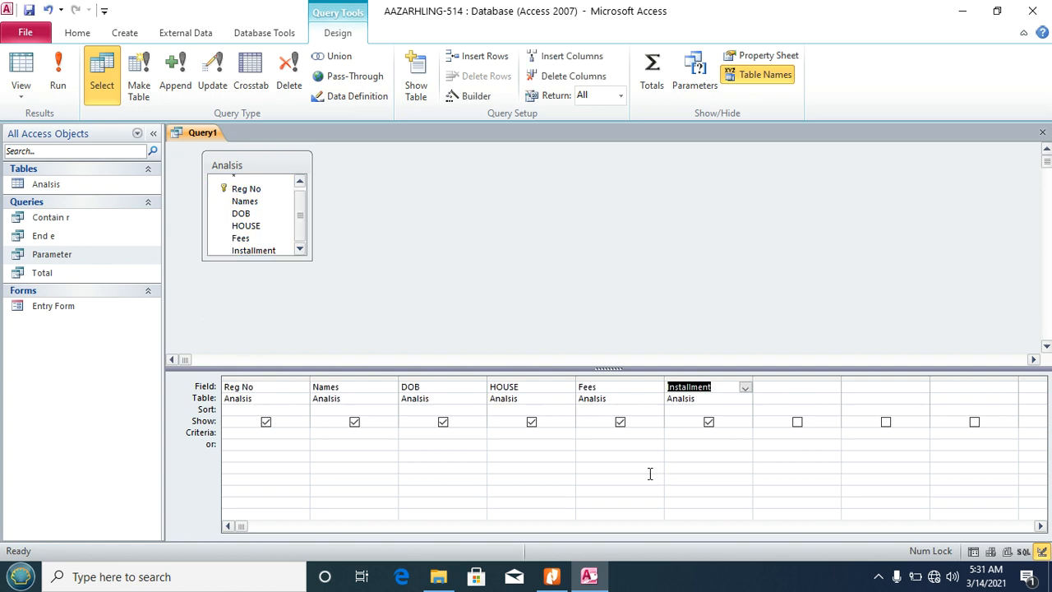
Step: Set the HOUSE criterion to In ("Moscow","Uganda","New York") and run the query
left_click(552, 433)
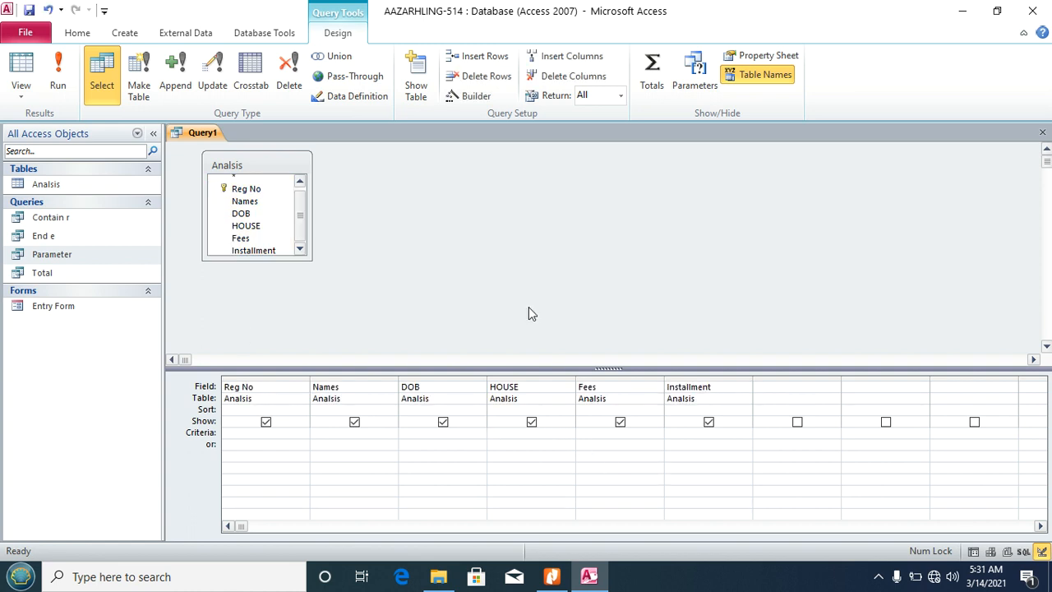
left_click(475, 96)
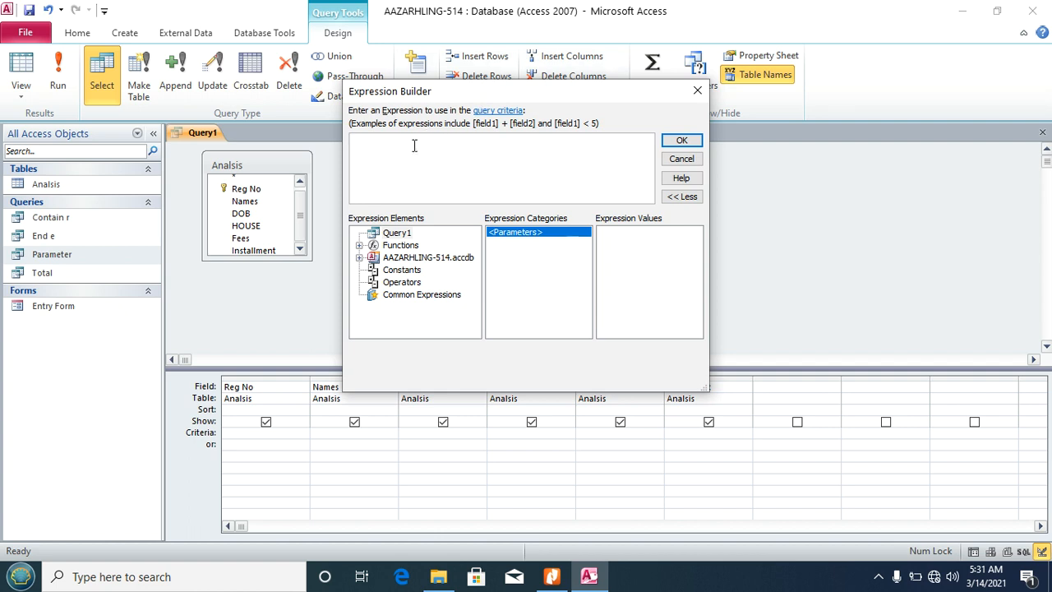
type("In (\"Moscow\",")
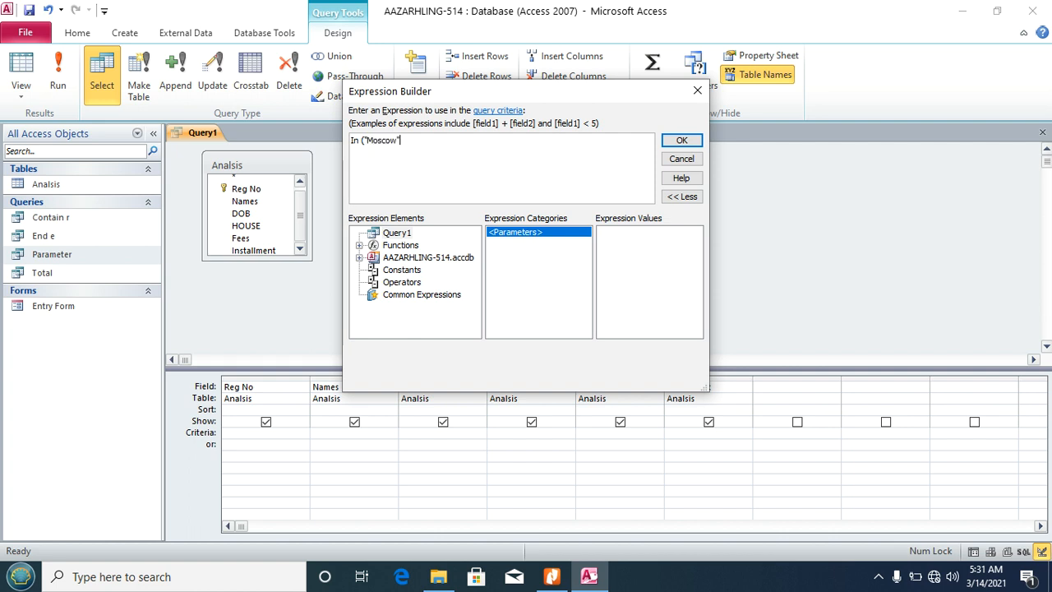
type("\"Uganda\",\"New York\"")
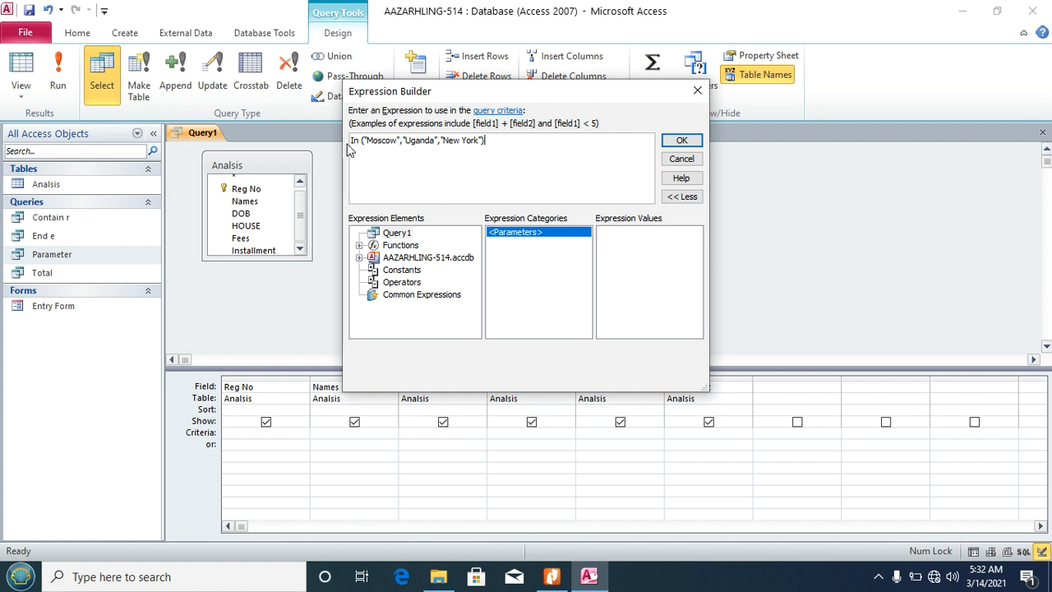
left_click(359, 141)
left_click(681, 141)
left_click(59, 75)
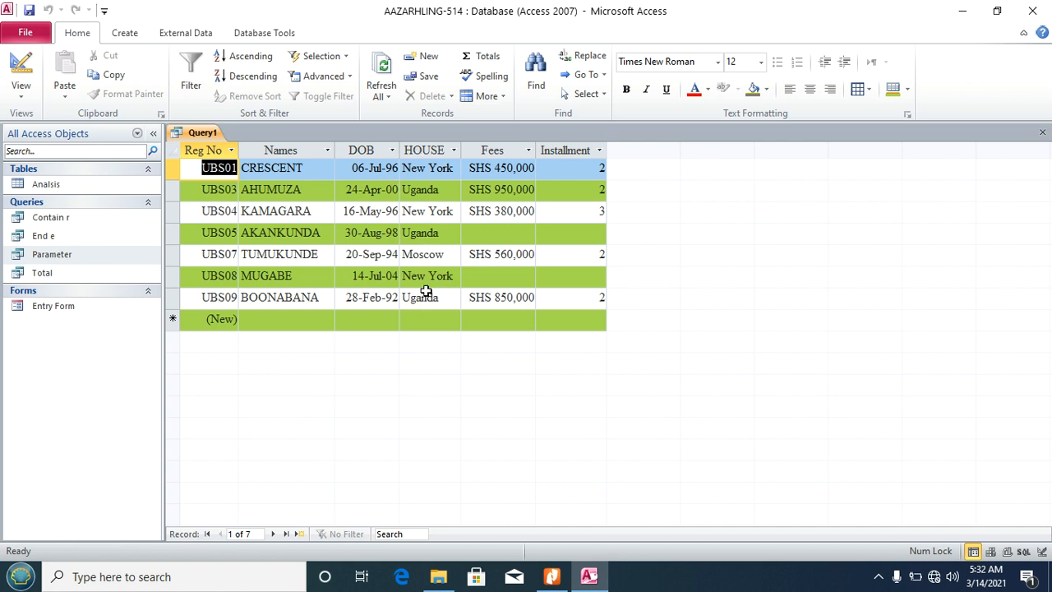
Step: Save the query as 3-Houses, close it, and return to the task PDF
key("ctrl+s")
type("3-Ho")
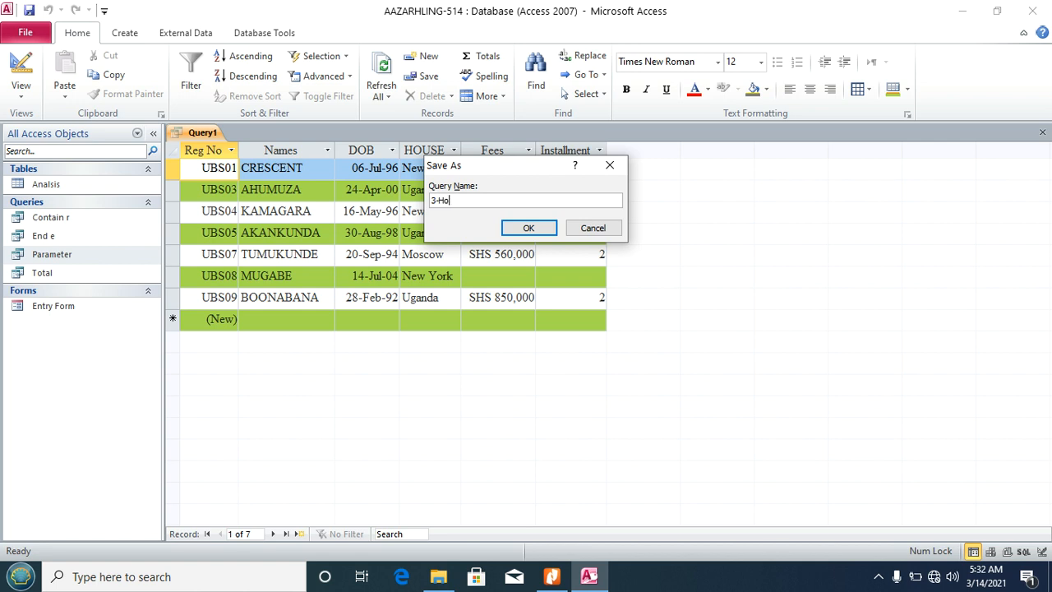
type("uses")
left_click(514, 228)
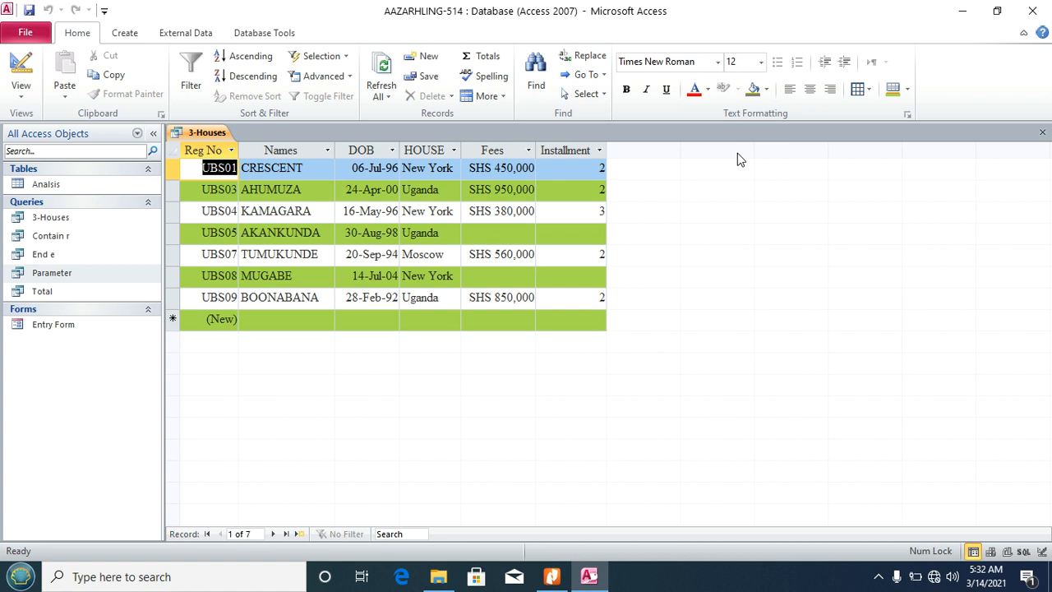
left_click(1042, 135)
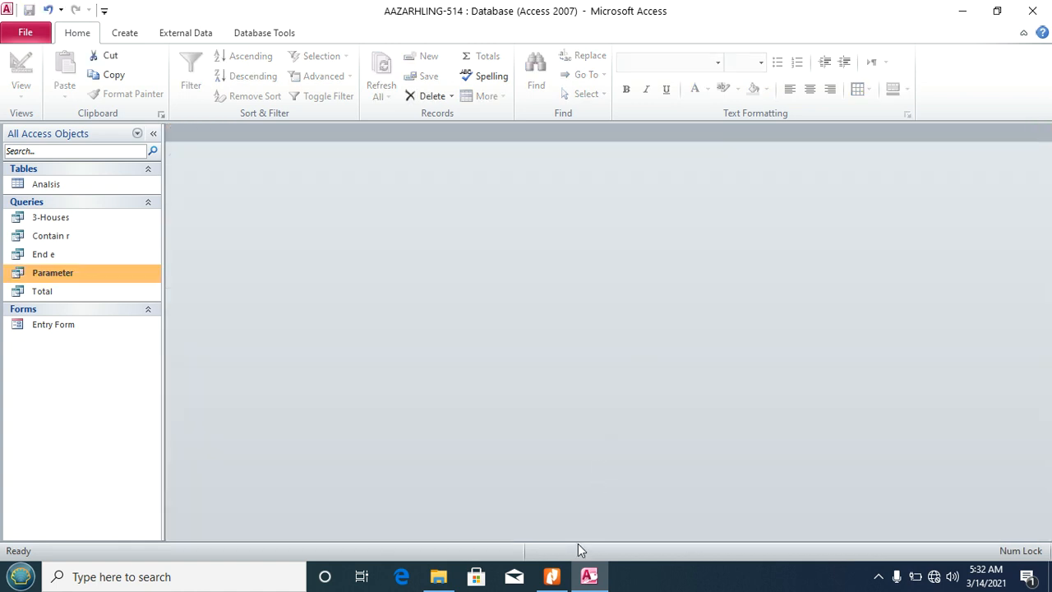
left_click(551, 577)
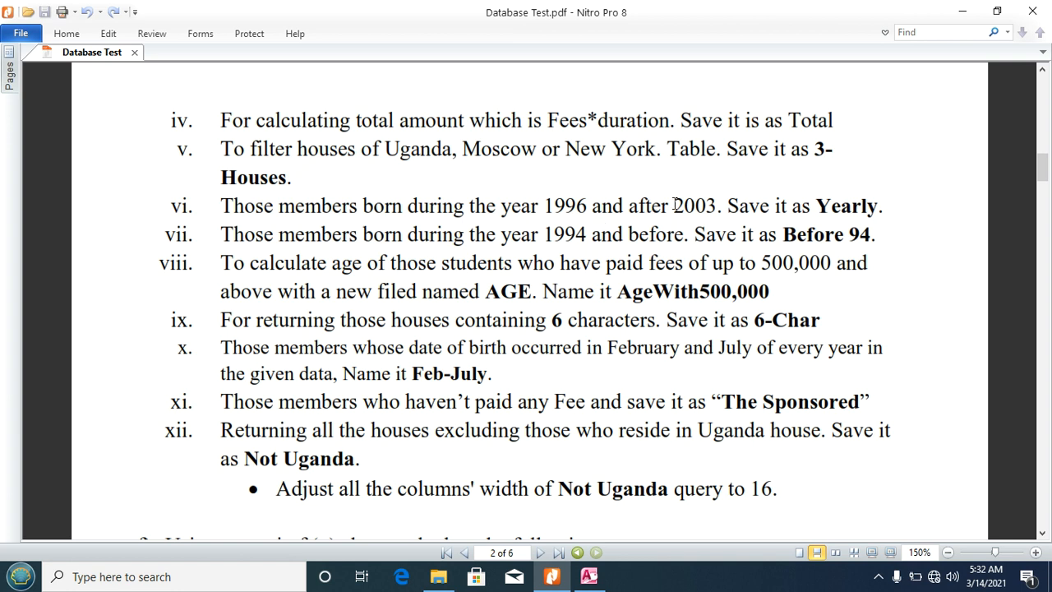
Step: Highlight the years 1996 and 2003 in task vi, then go back to Access
left_click_drag(544, 206, 592, 209)
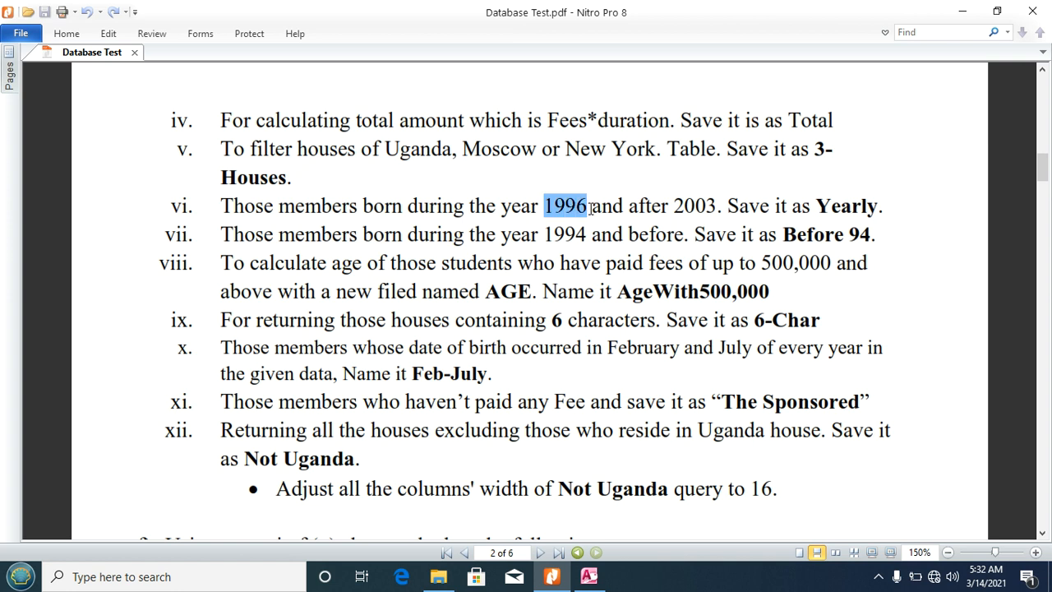
left_click_drag(676, 206, 705, 207)
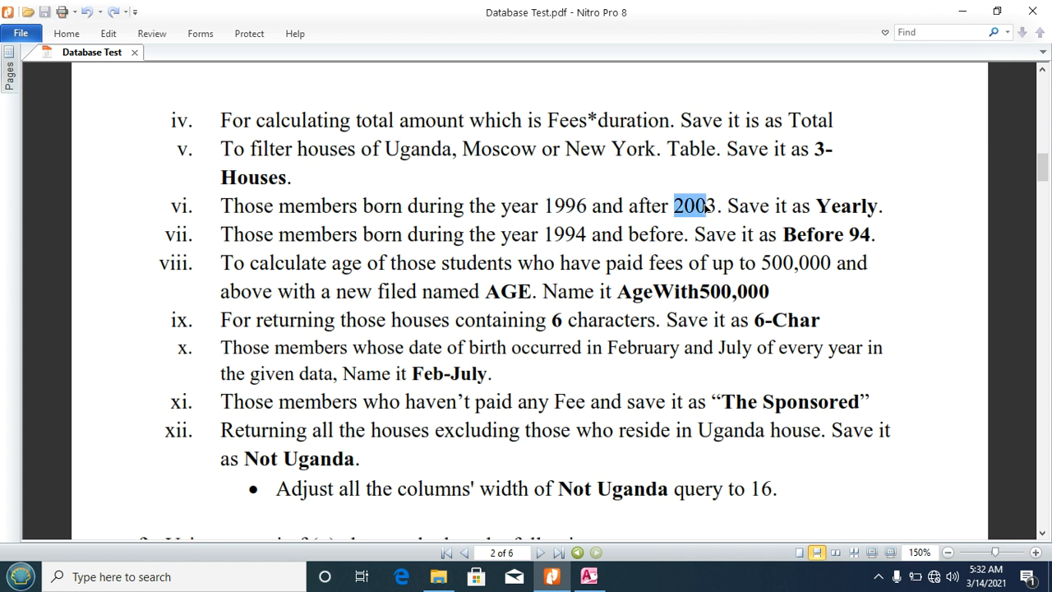
left_click(878, 576)
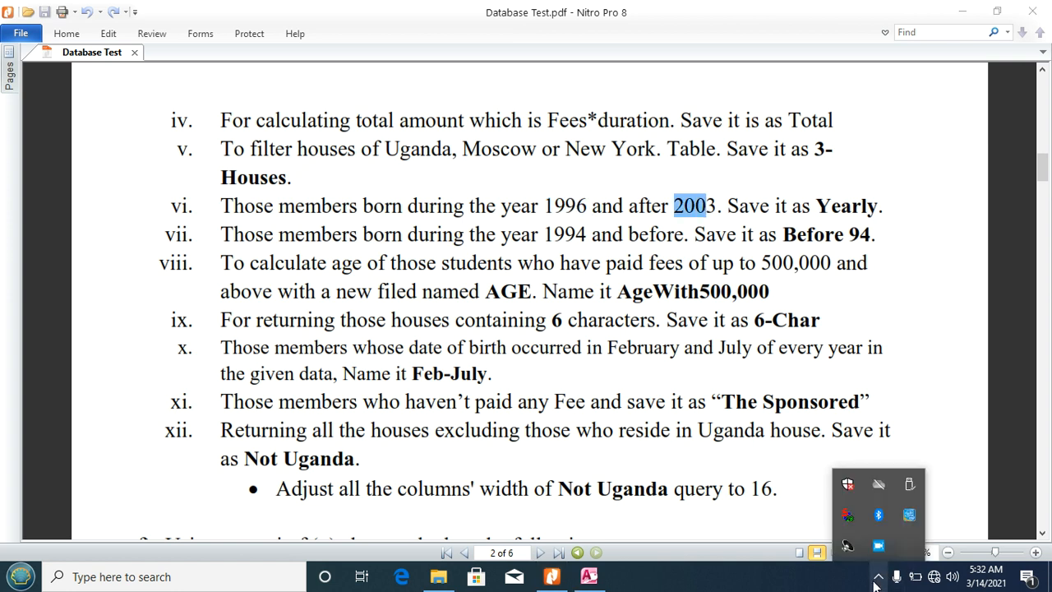
left_click(581, 302)
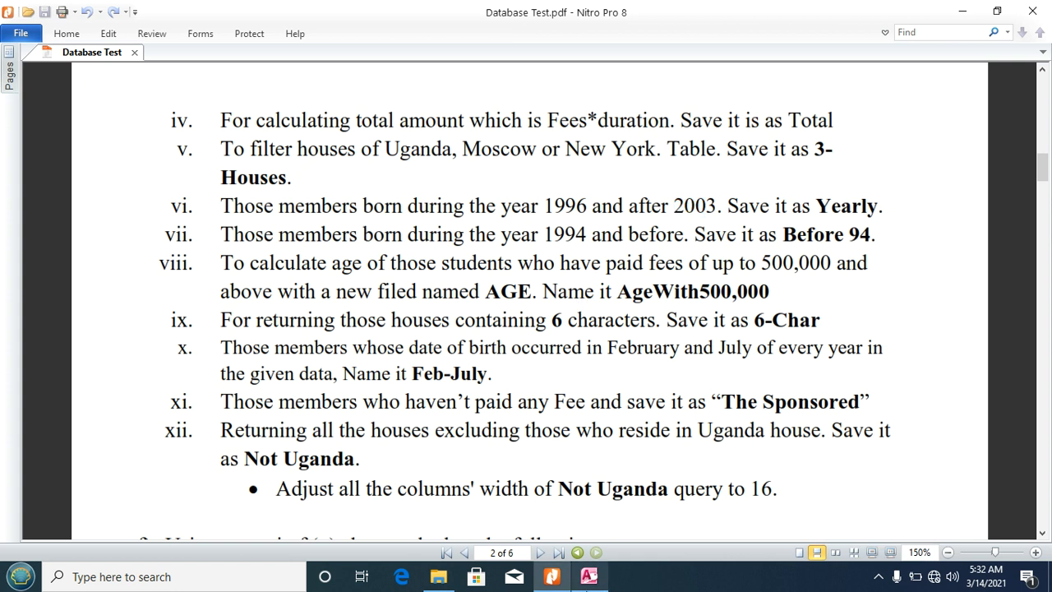
left_click(589, 576)
left_click(123, 33)
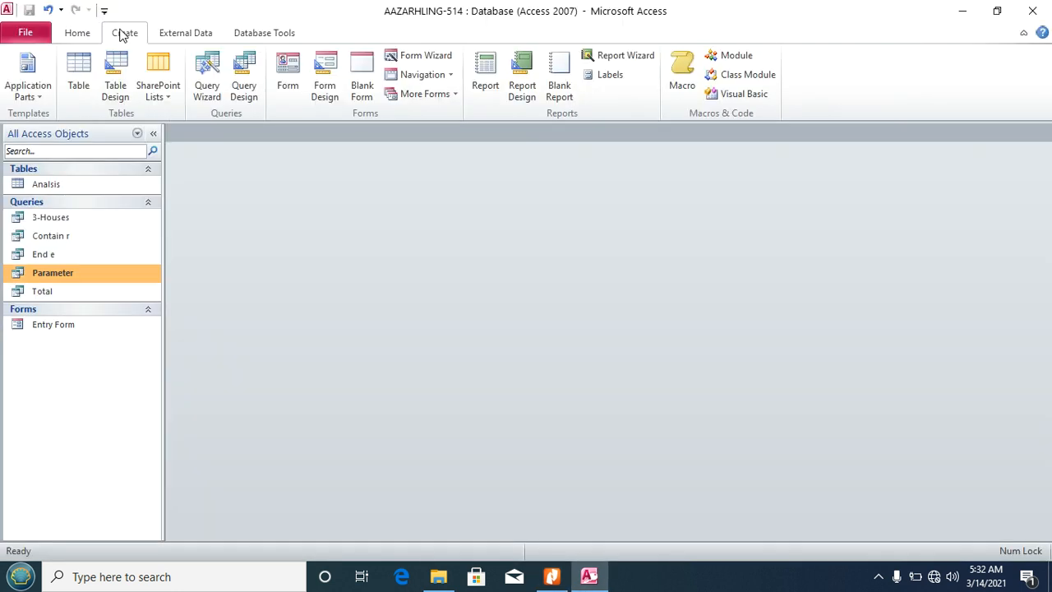
Step: Start another design-view query with all Analisis fields in the grid
left_click(236, 87)
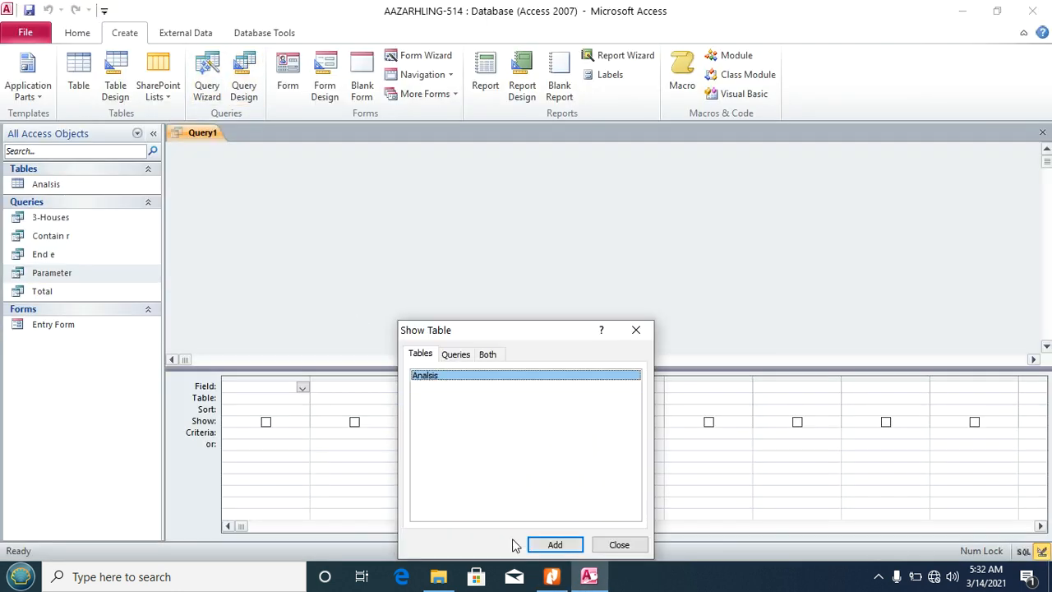
left_click(543, 545)
left_click(633, 546)
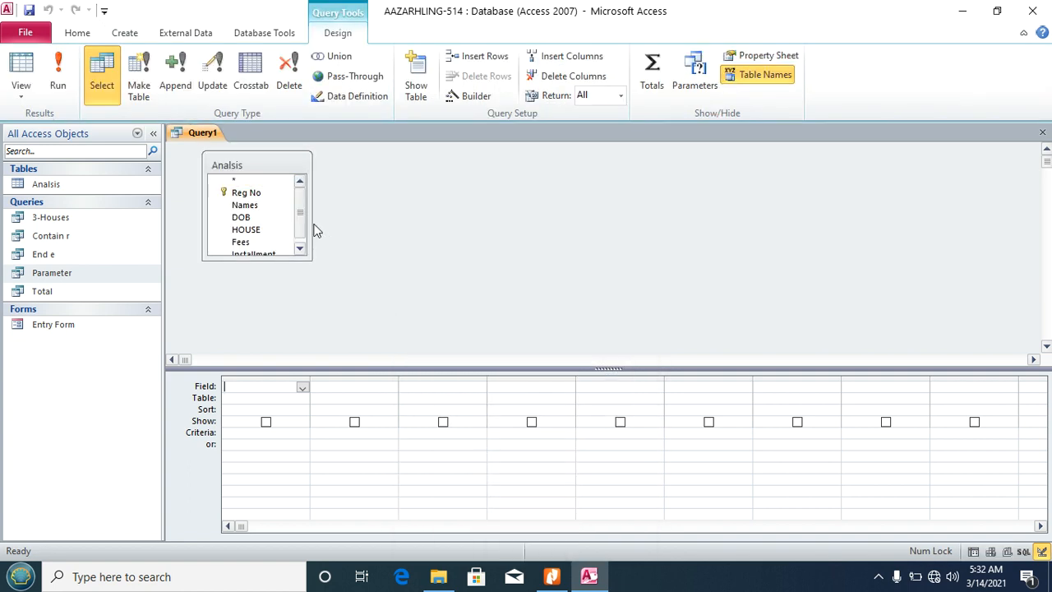
double_click(255, 172)
left_click_drag(242, 187, 258, 396)
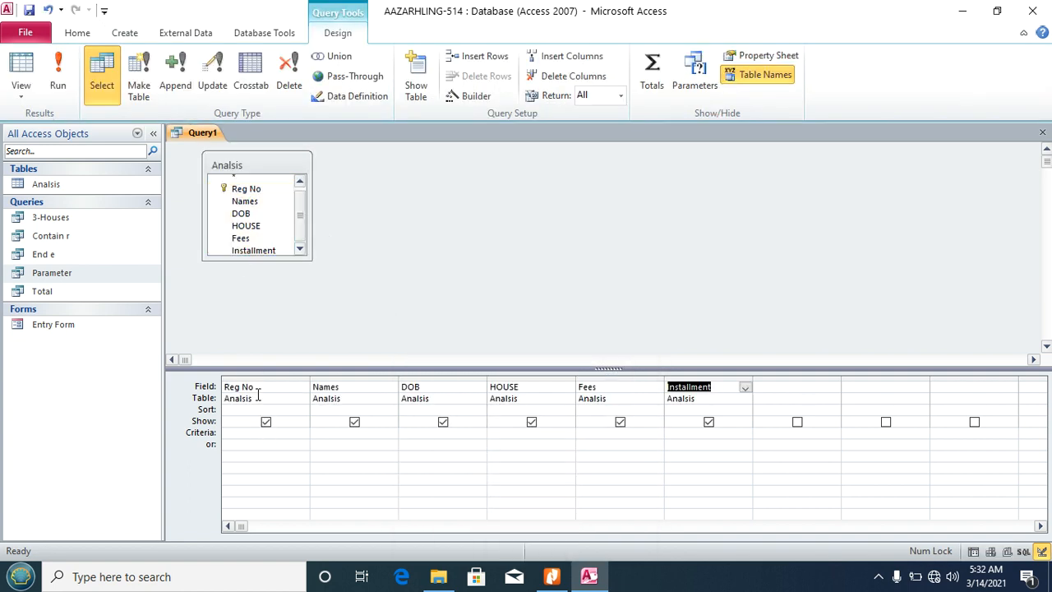
Step: Open the Expression Builder for the DOB criterion and check the year 1996 in task vi
left_click(430, 433)
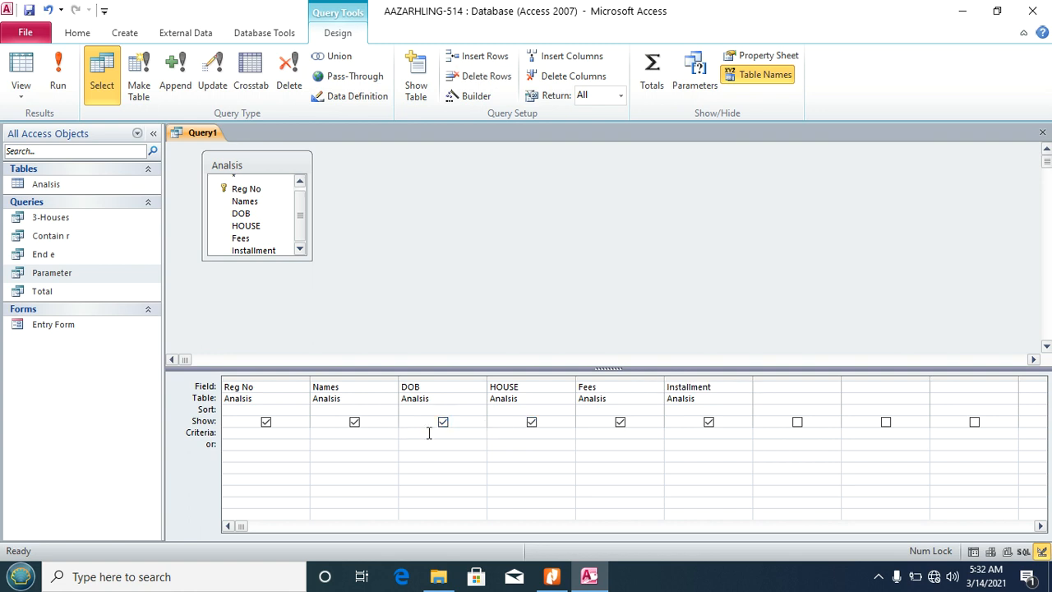
left_click(475, 96)
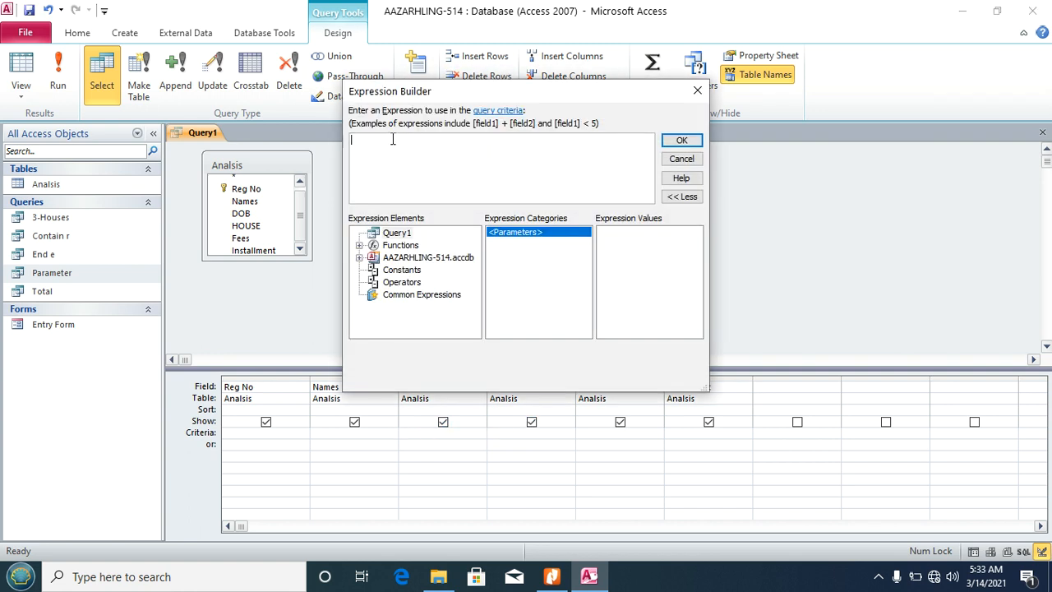
left_click(551, 576)
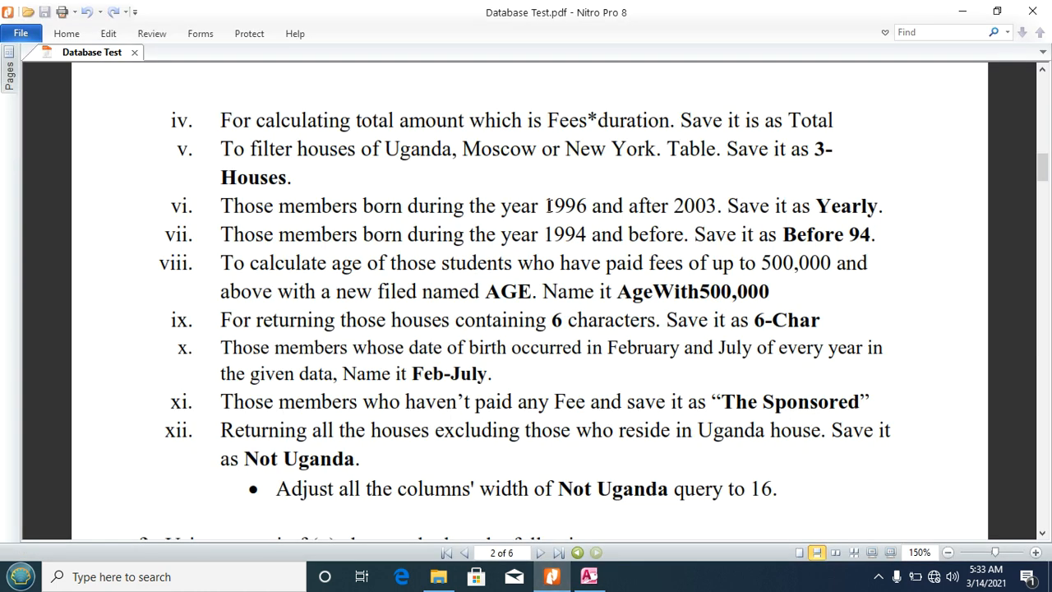
left_click_drag(545, 205, 584, 209)
left_click(589, 576)
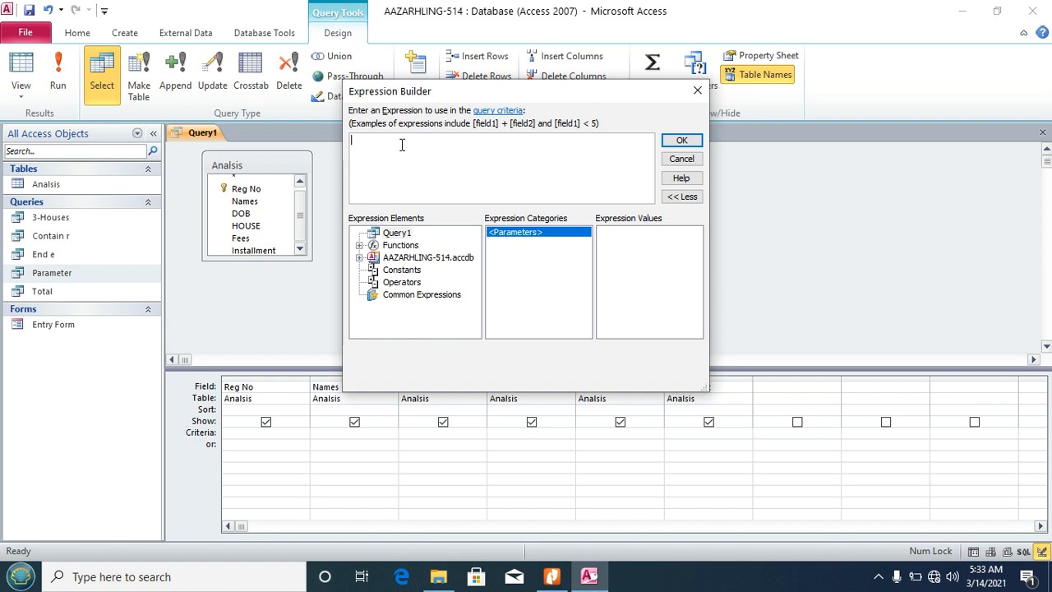
Step: Build the DOB criterion DatePart("yyyy",[Analsis]![DOB])=1996 and apply it
type("Dat")
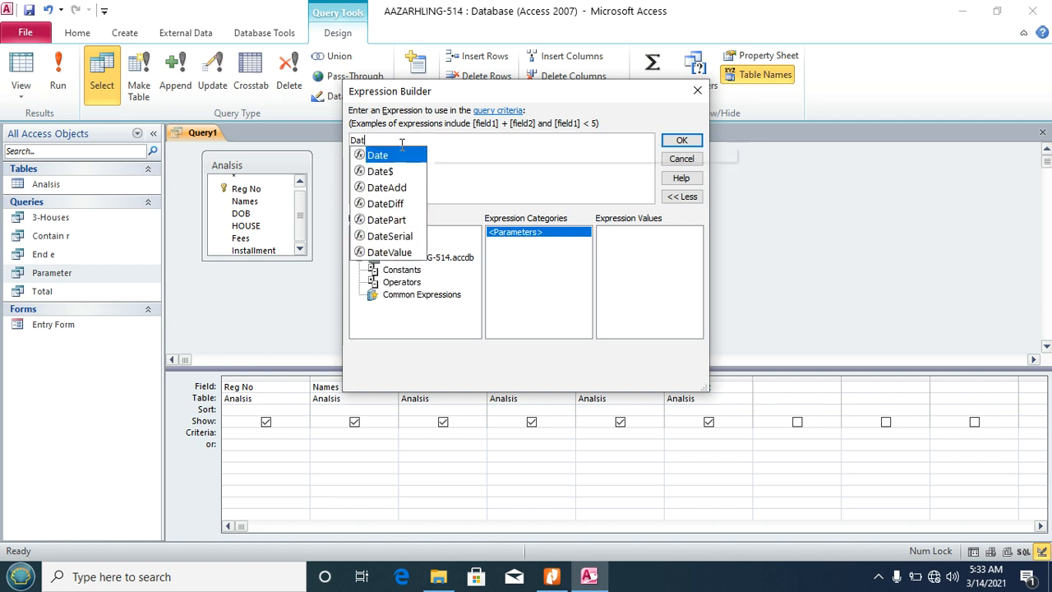
type("ePart")
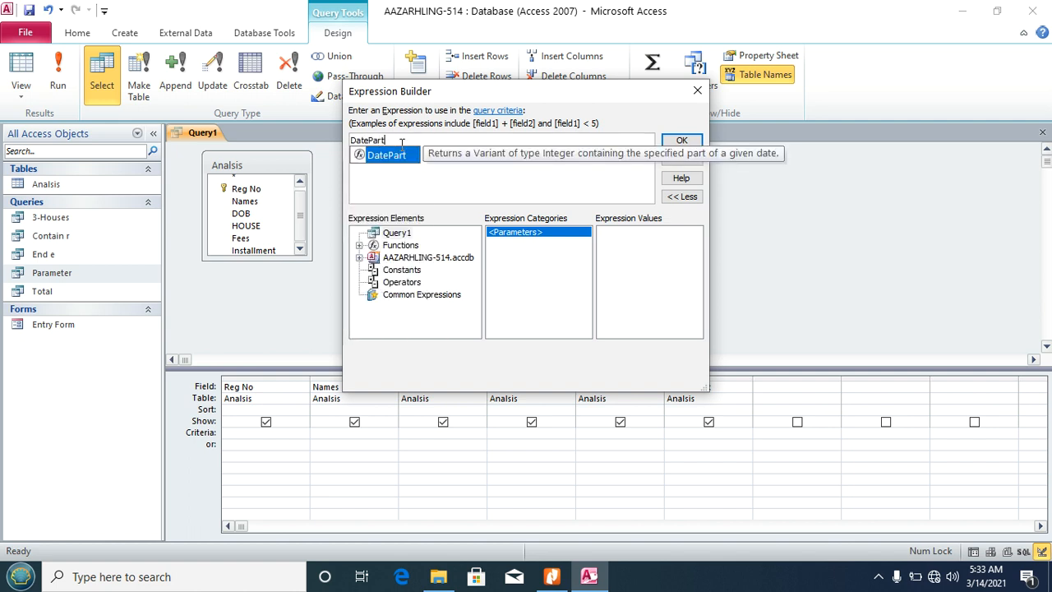
type("(")
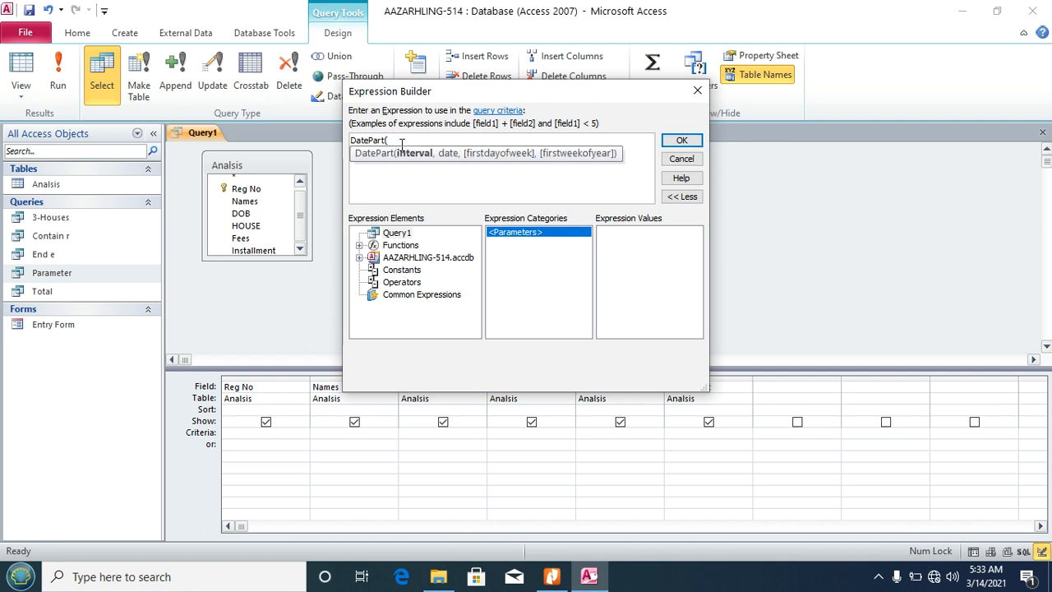
type("\"yyyy")
type("\",")
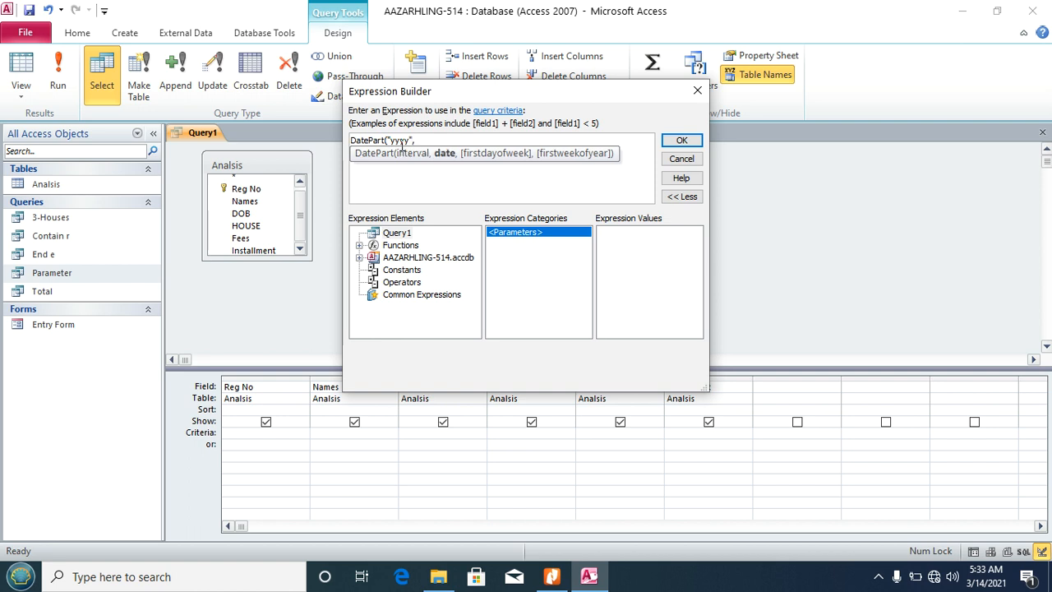
double_click(401, 258)
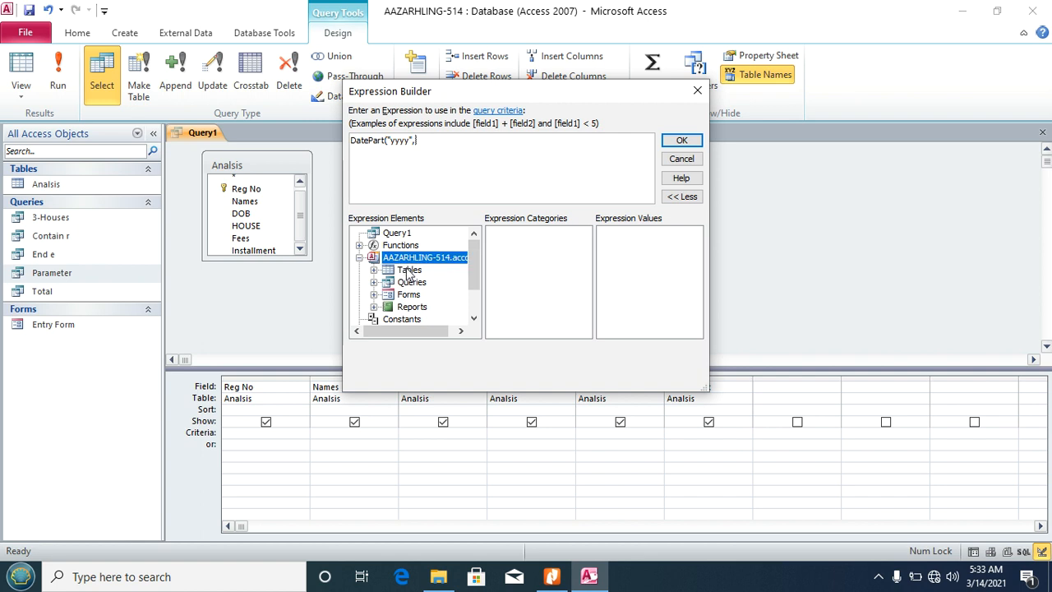
left_click(409, 272)
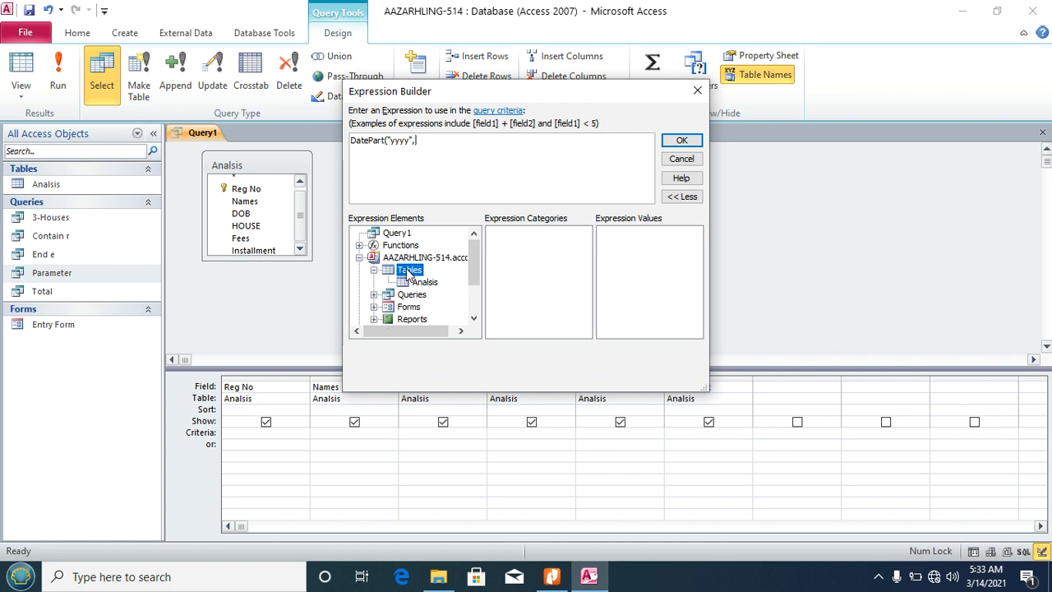
double_click(406, 270)
left_click(424, 283)
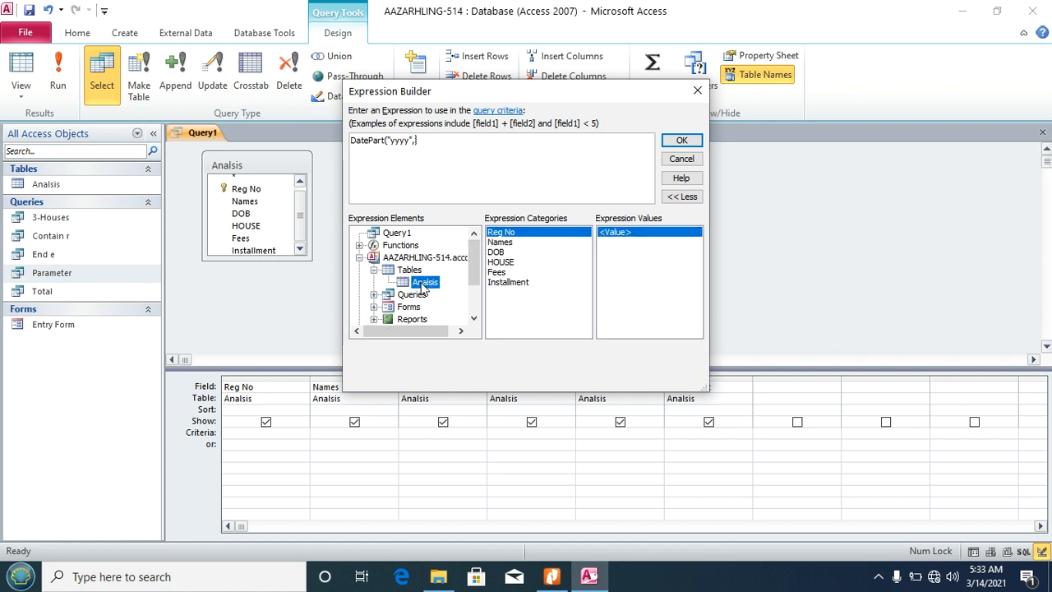
left_click(496, 252)
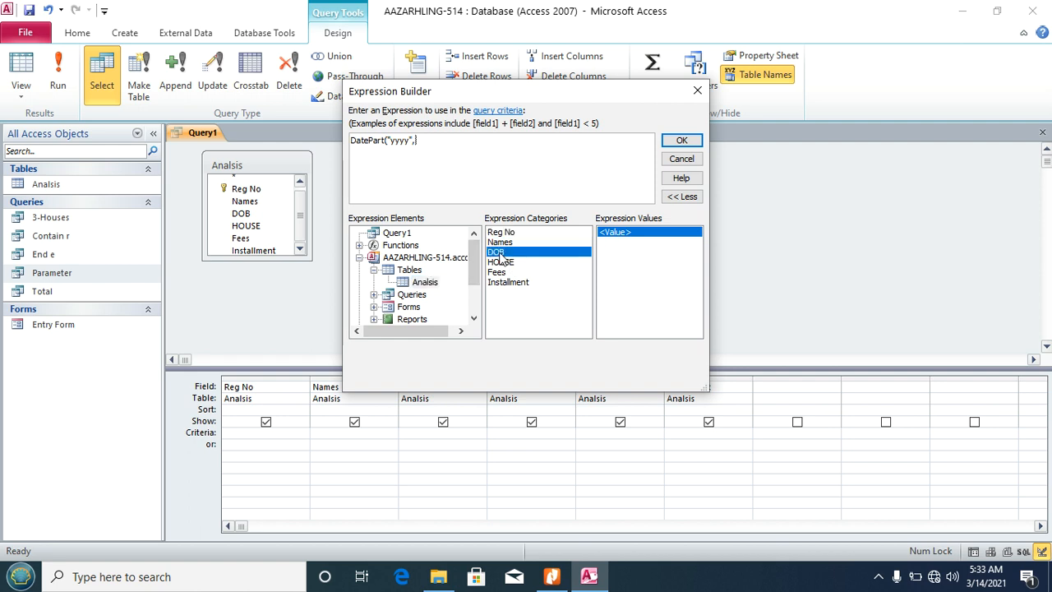
double_click(497, 252)
key("BackSpace")
type(")=19")
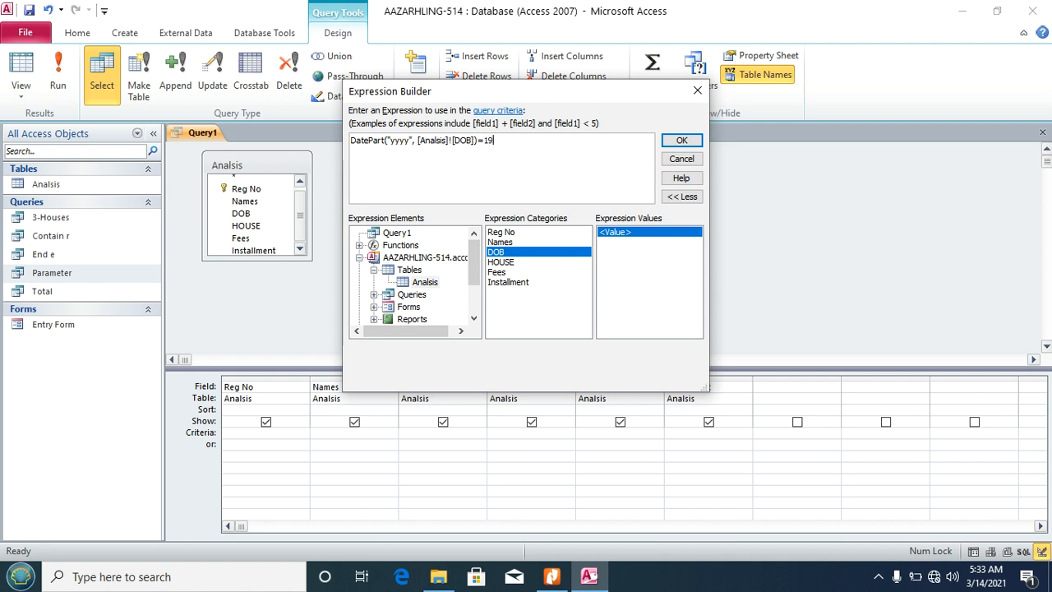
type("96")
left_click(681, 142)
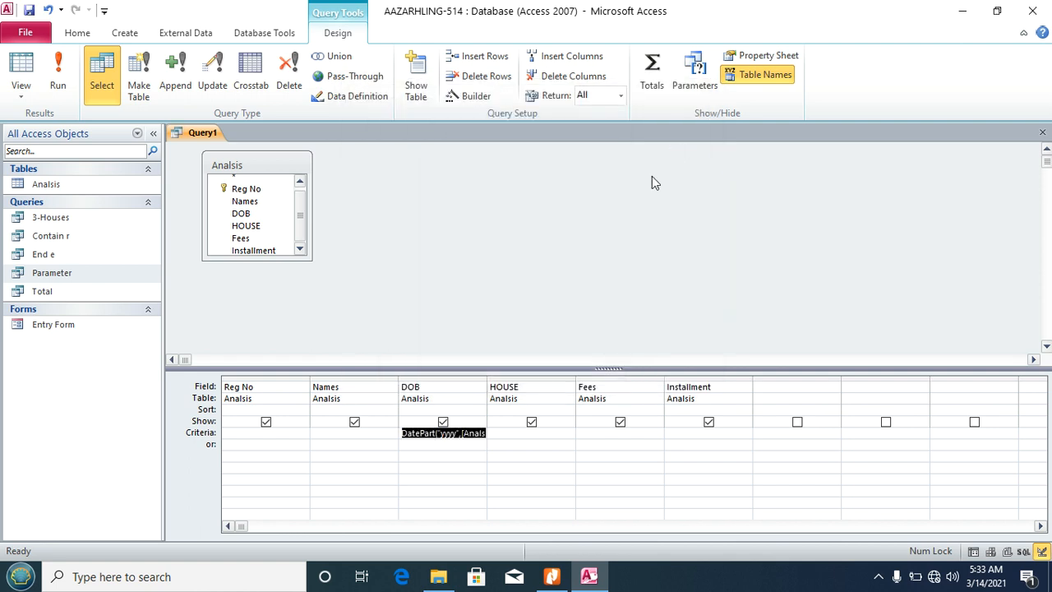
Step: Add the alternative DOB criterion >=31/12/2003 in the or row and run the query
left_click(430, 444)
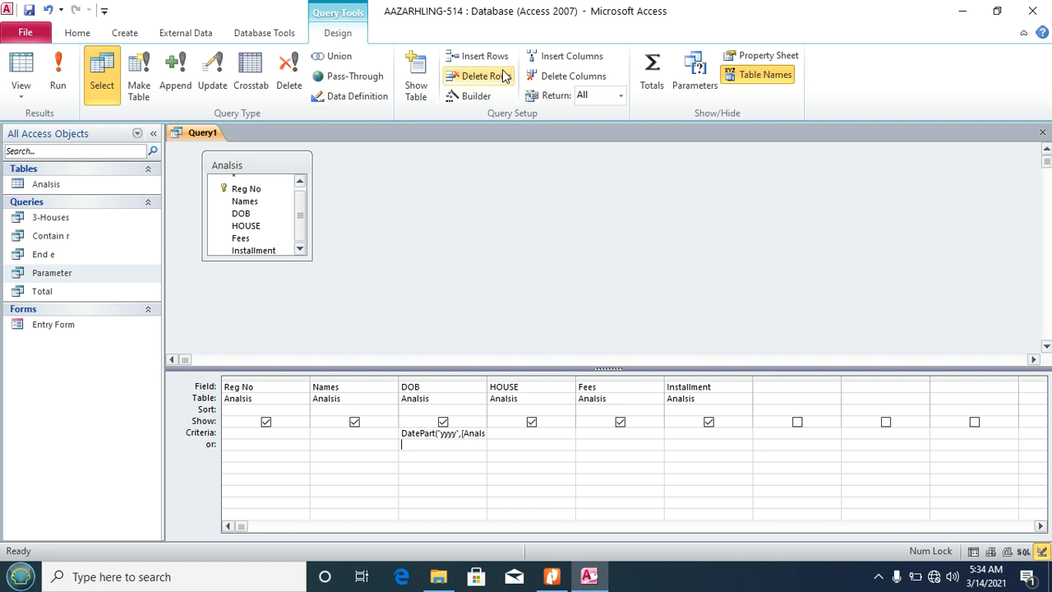
left_click(476, 95)
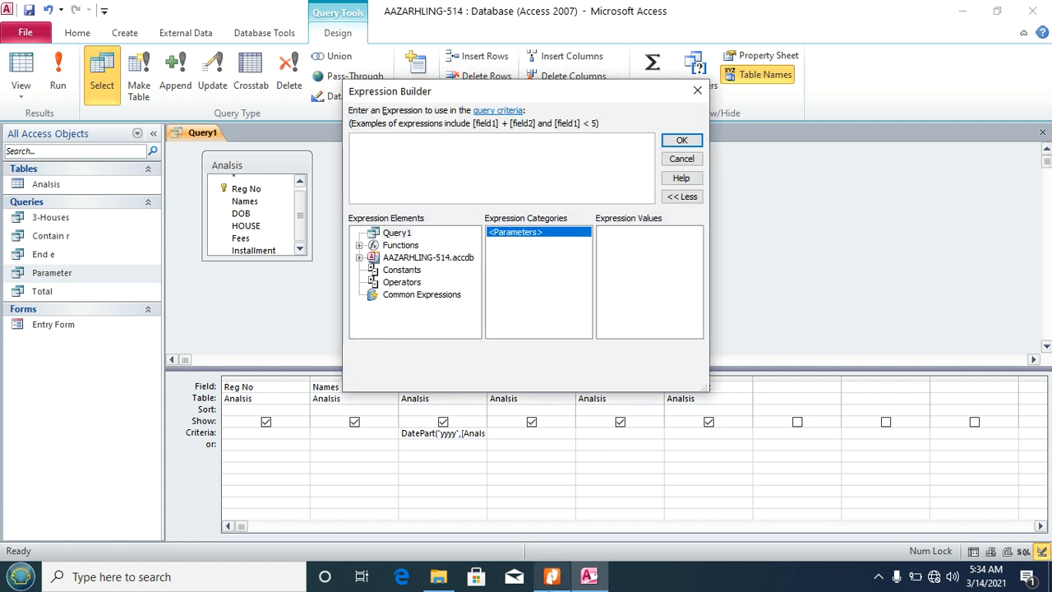
left_click(552, 576)
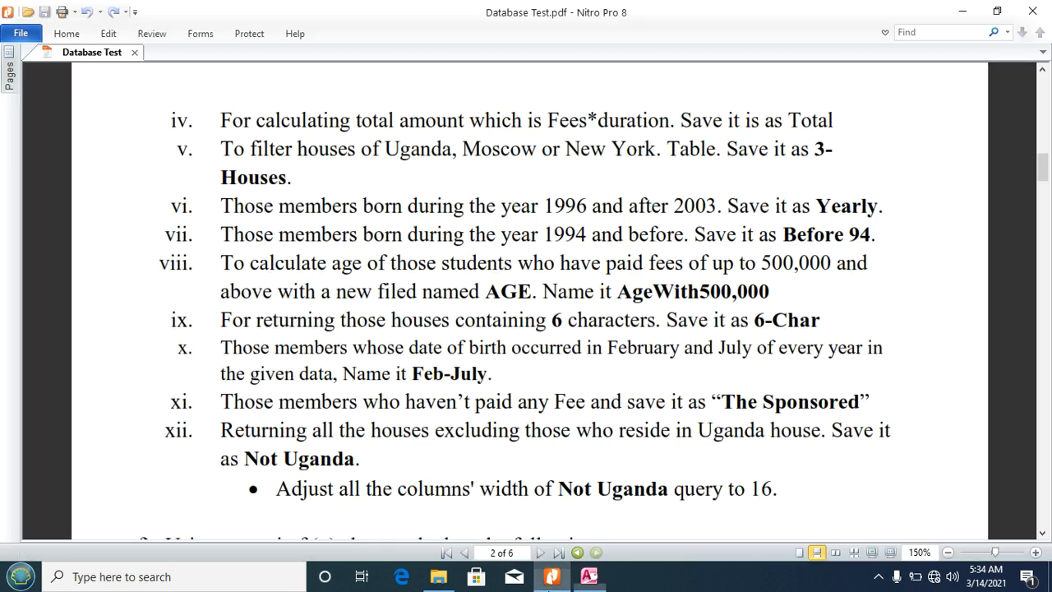
double_click(548, 206)
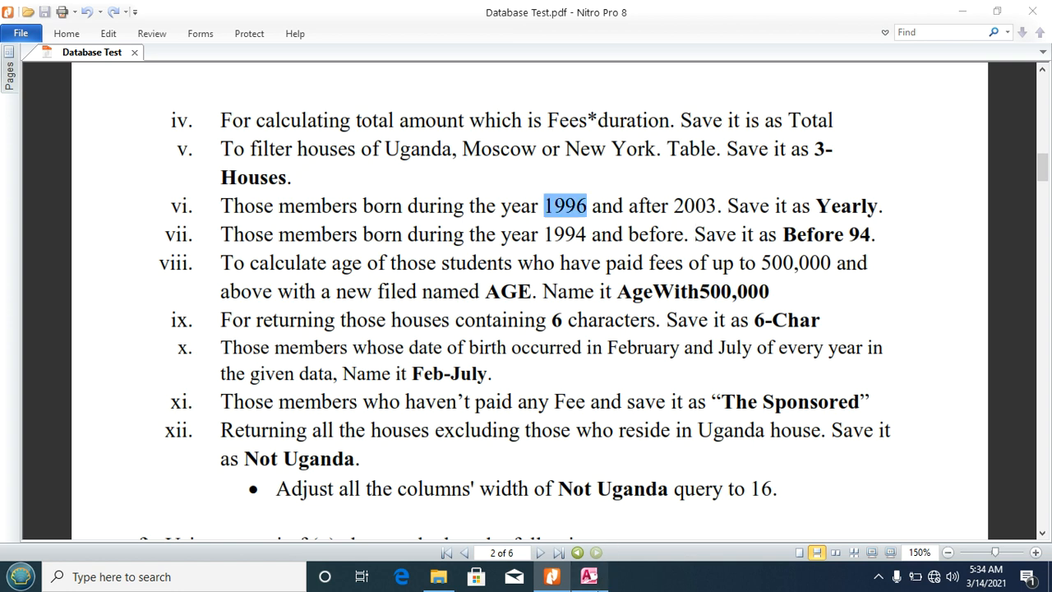
left_click(588, 576)
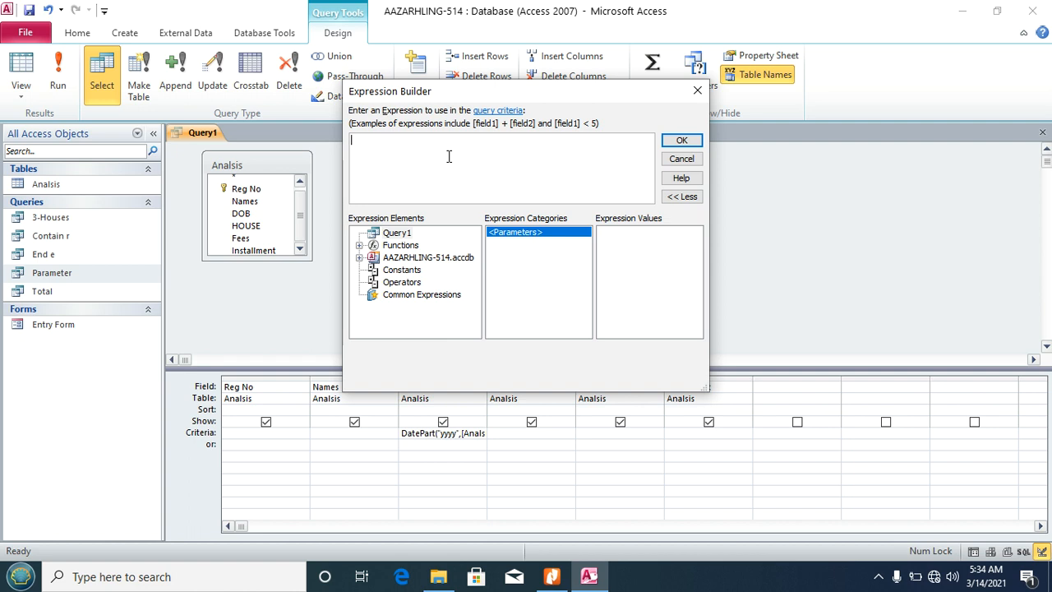
type(">=31/12/2003")
left_click(682, 141)
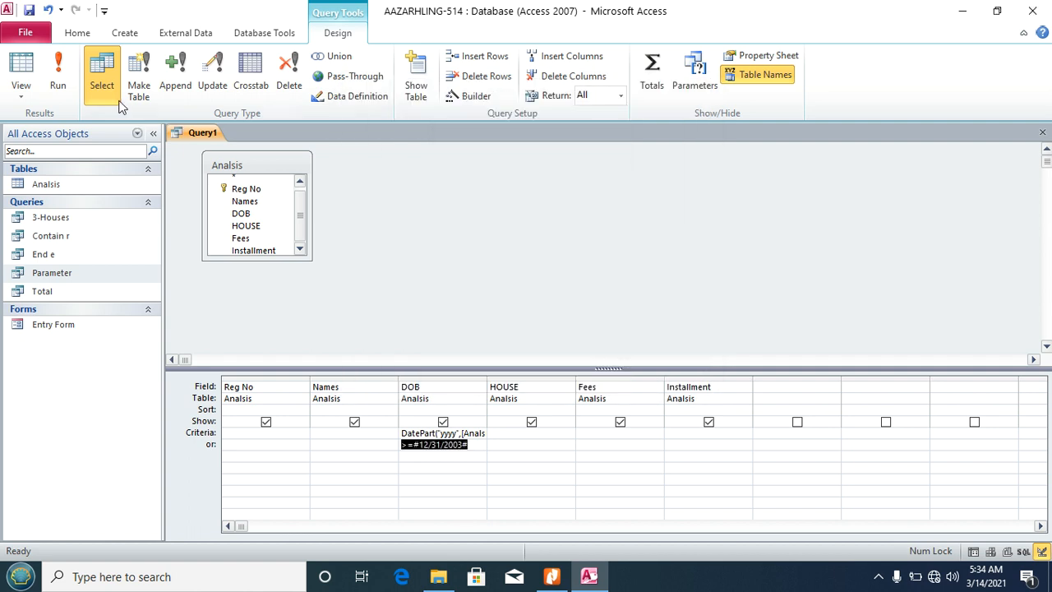
left_click(59, 78)
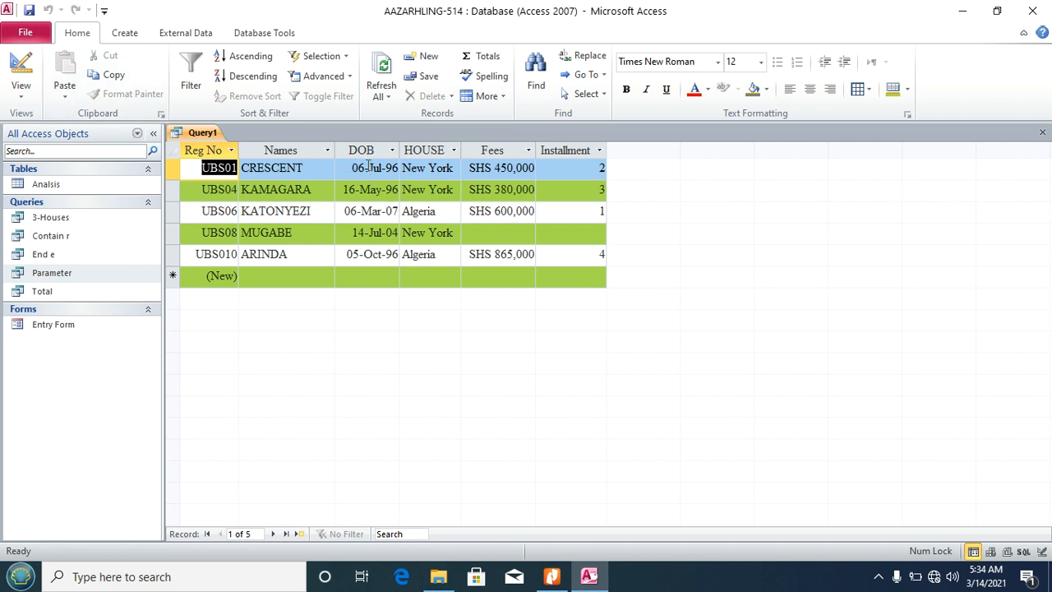
Step: Check the birth dates of the returned members
left_click(386, 168)
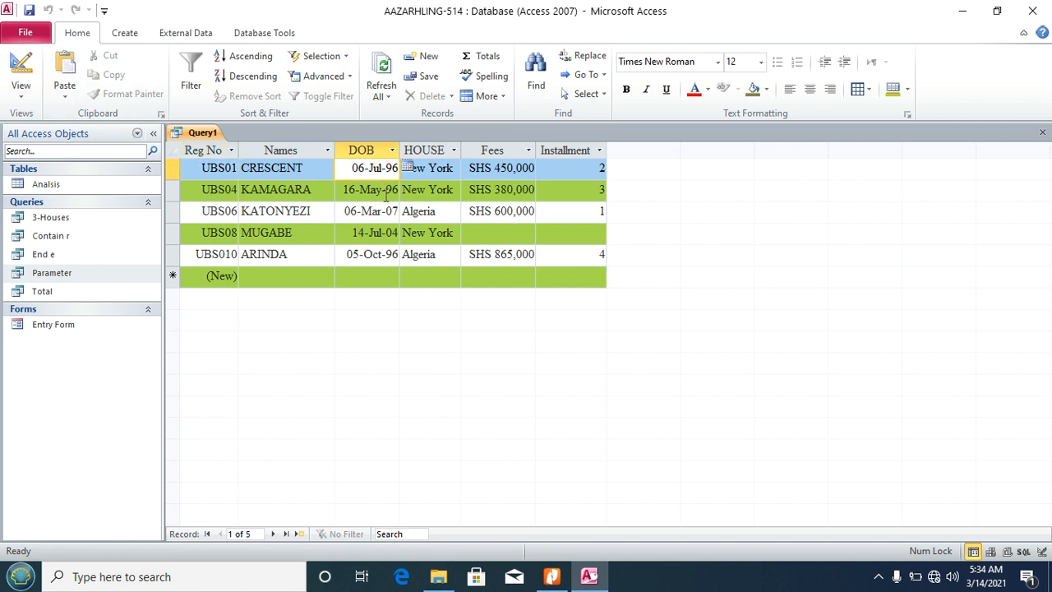
left_click(386, 190)
left_click(386, 254)
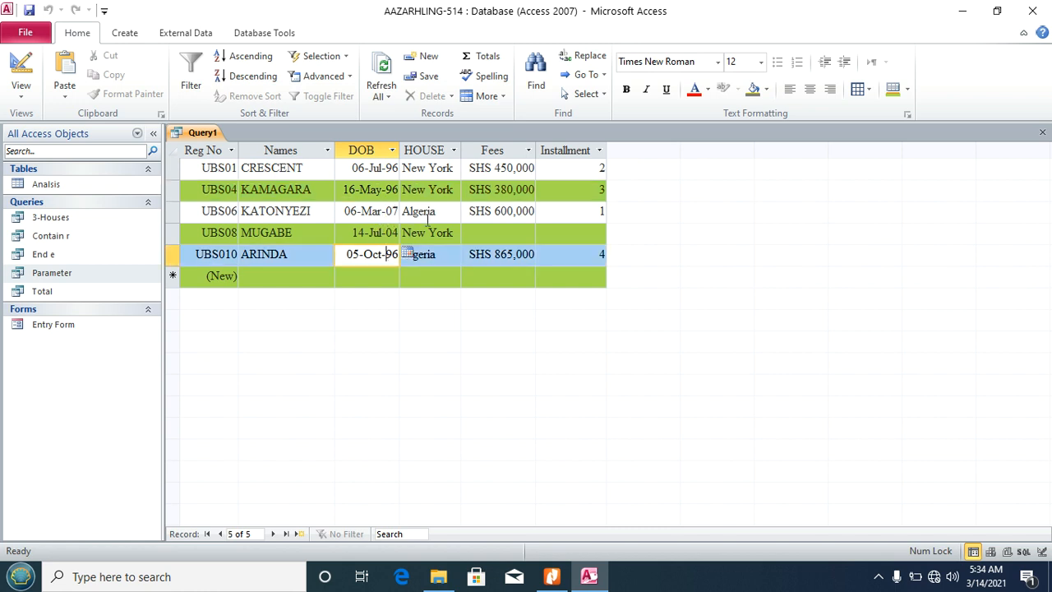
Step: Save the query as Yearly, close it, and bring up the task PDF
key("ctrl+s")
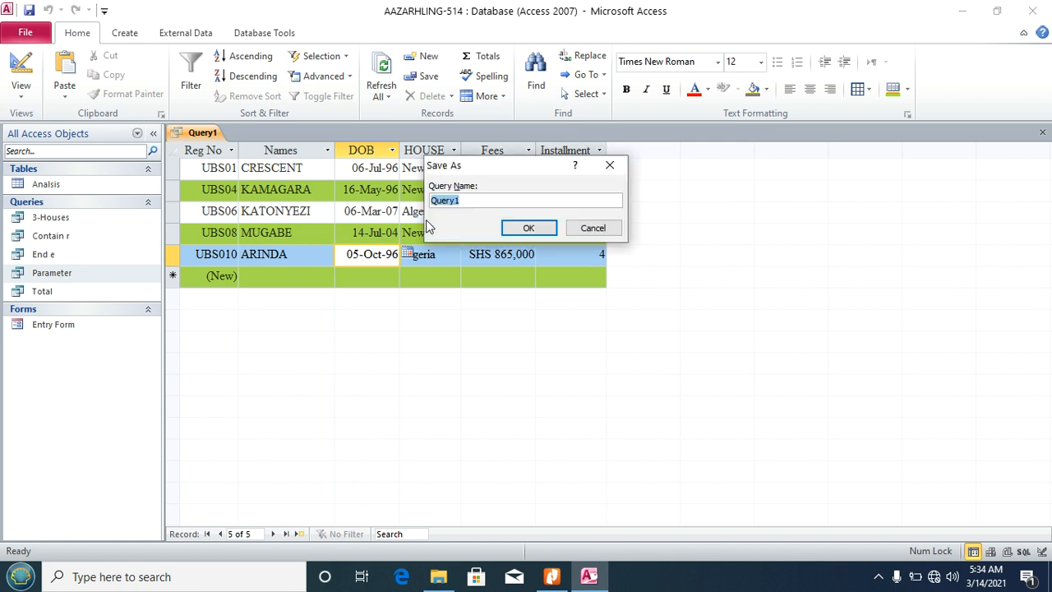
left_click(552, 576)
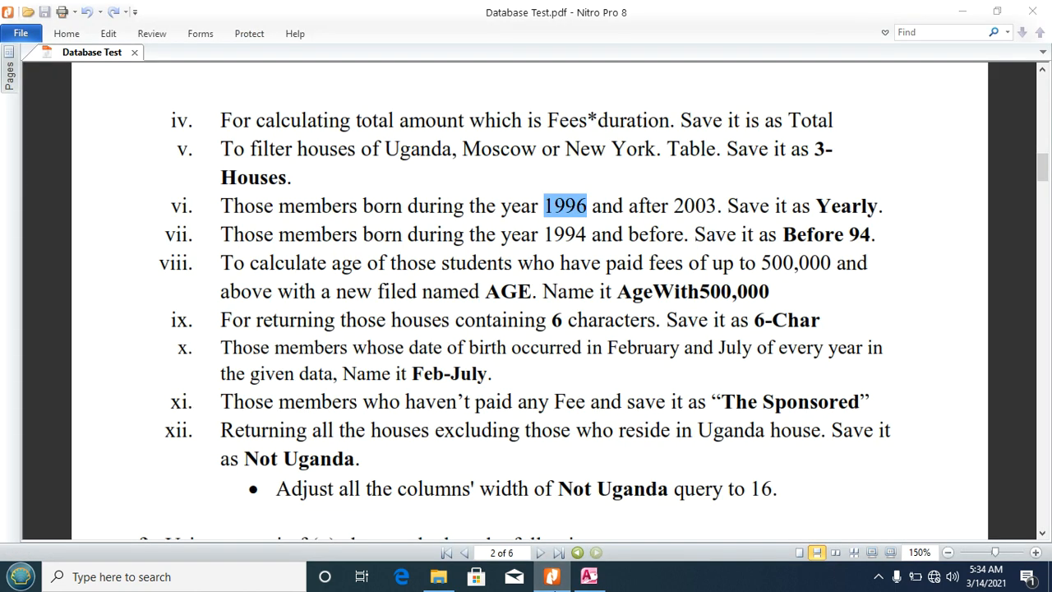
left_click(552, 576)
type("Yearly")
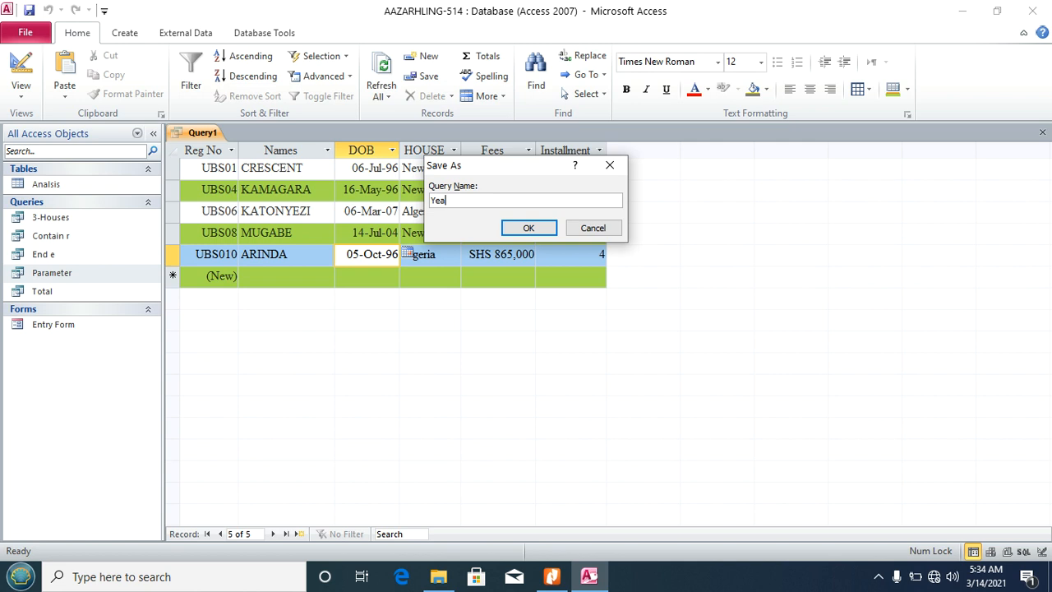
left_click(529, 228)
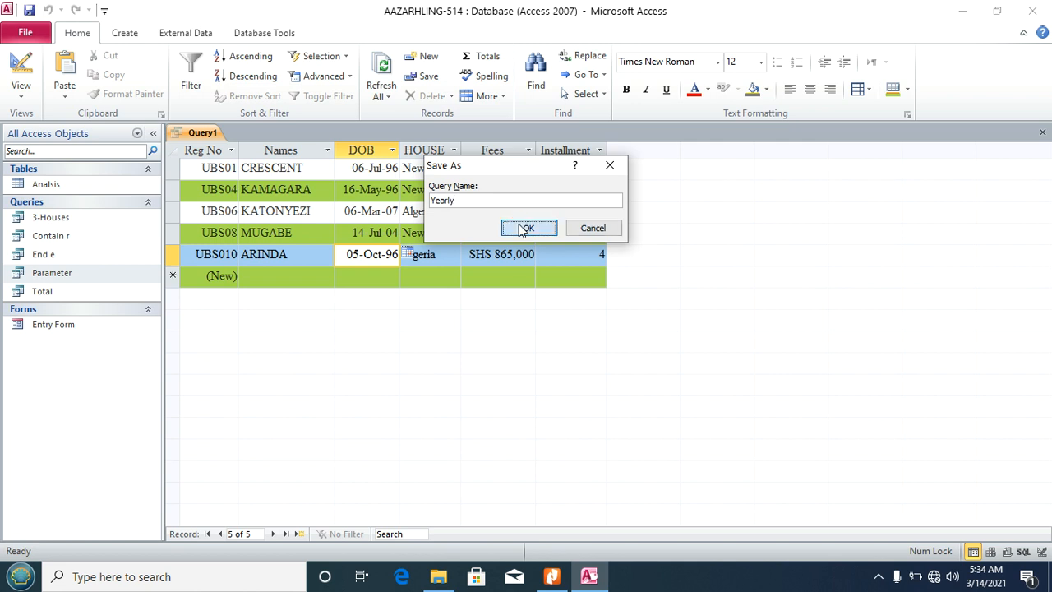
left_click(1041, 132)
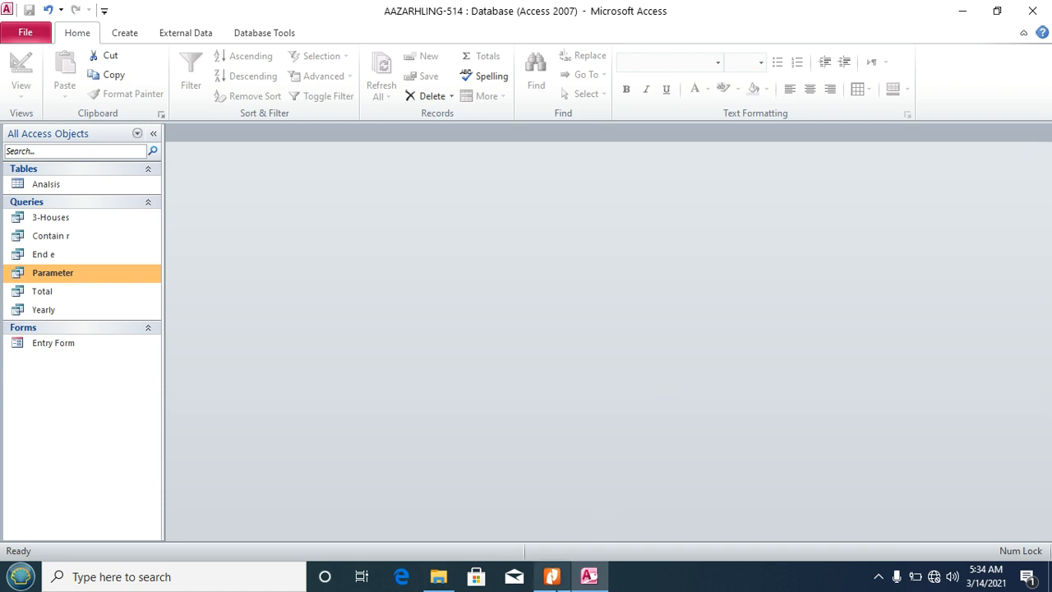
left_click(551, 576)
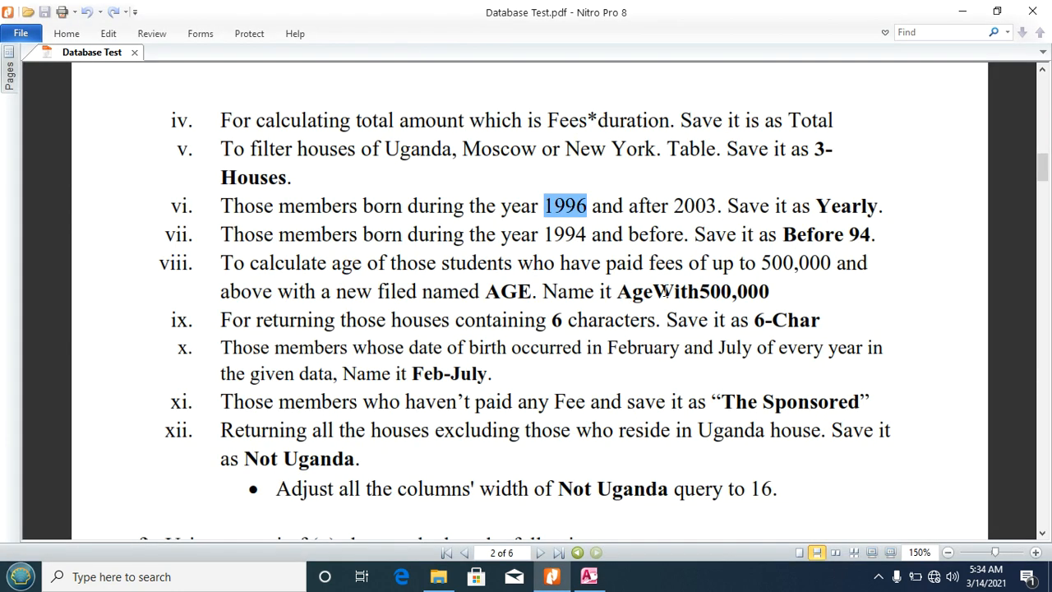
Step: Highlight the year 1994 and the query name Before 94 in task vii, then return to Access
left_click(224, 234)
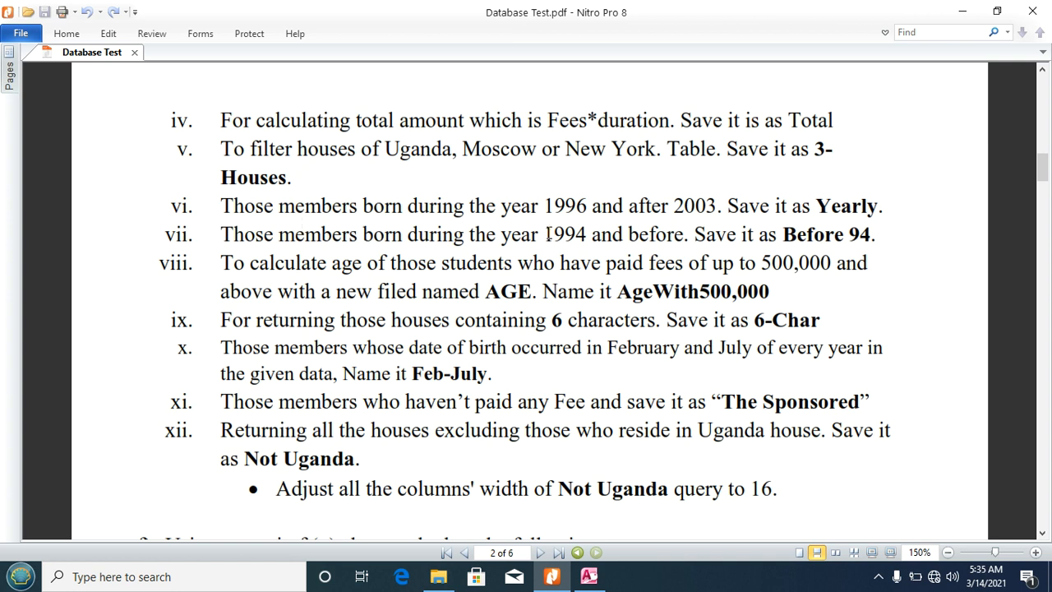
left_click_drag(545, 234, 593, 236)
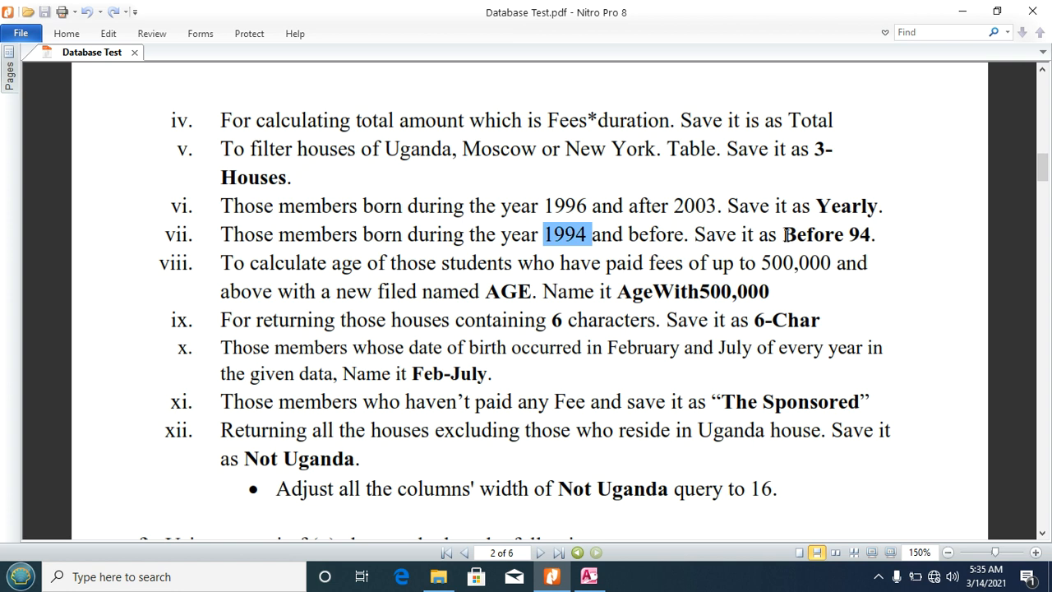
left_click_drag(785, 235, 873, 236)
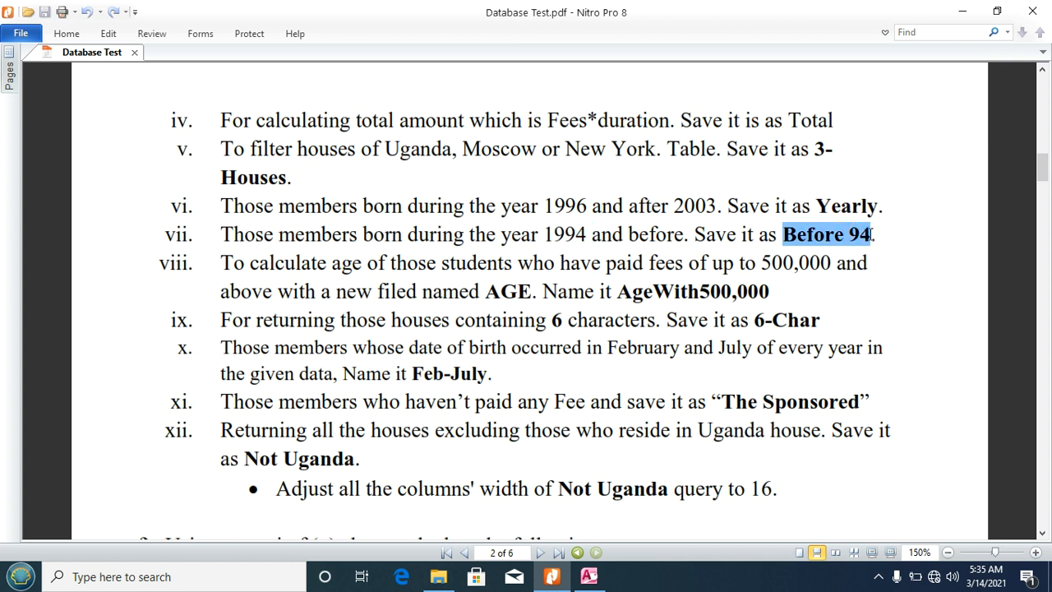
left_click(588, 576)
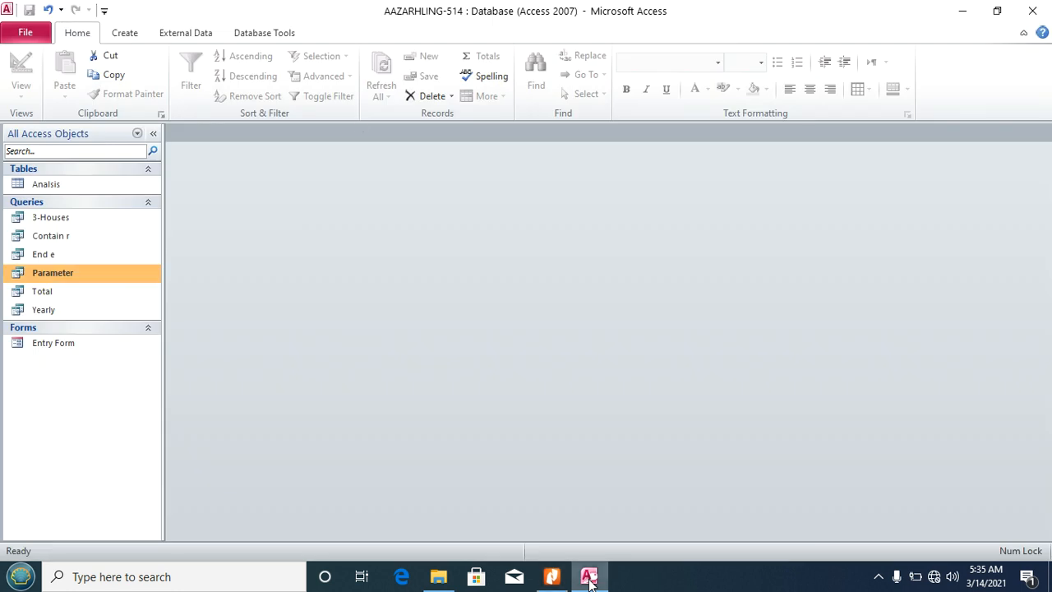
Step: Start a new design-view query with every Analisis field in the grid
left_click(130, 32)
left_click(243, 66)
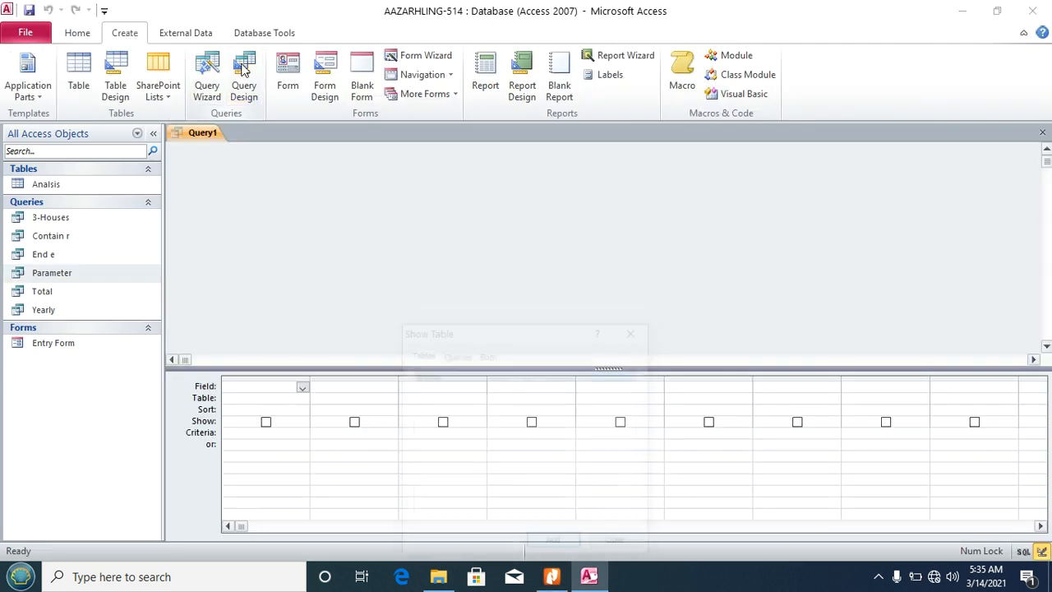
left_click(556, 545)
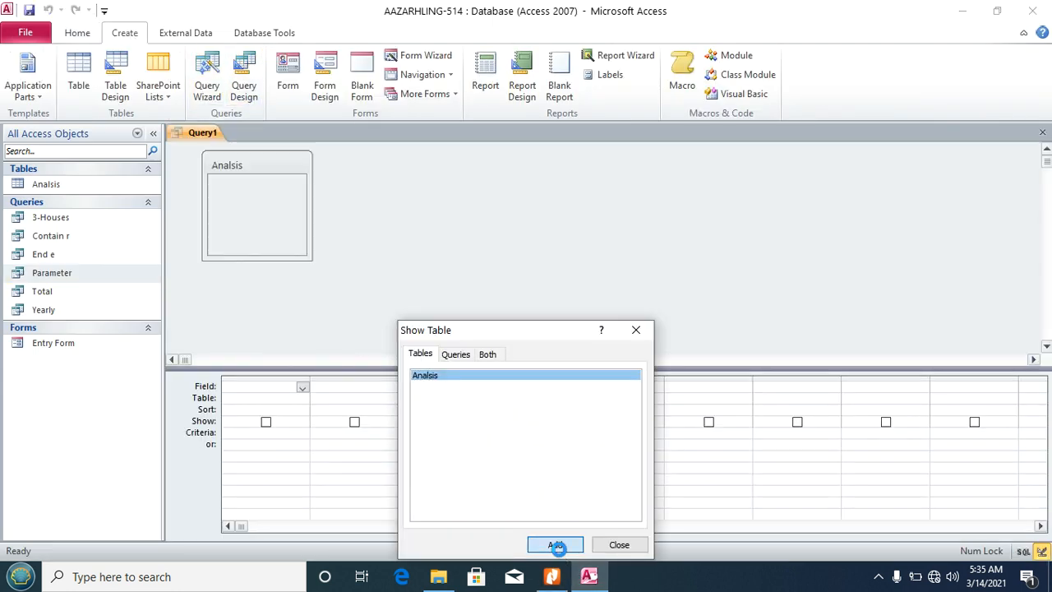
left_click(619, 545)
double_click(249, 166)
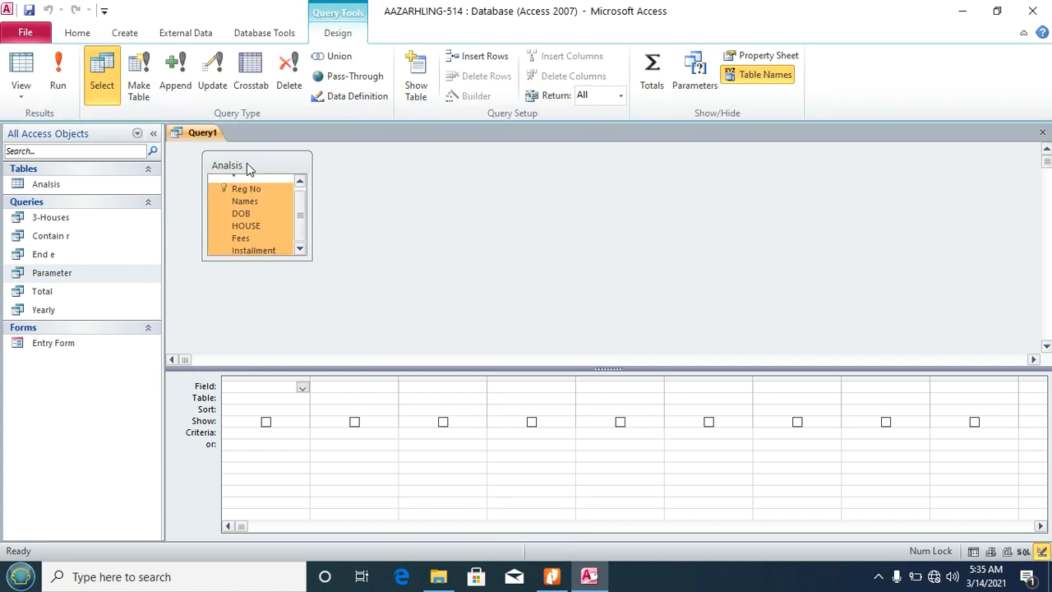
left_click_drag(241, 188, 268, 401)
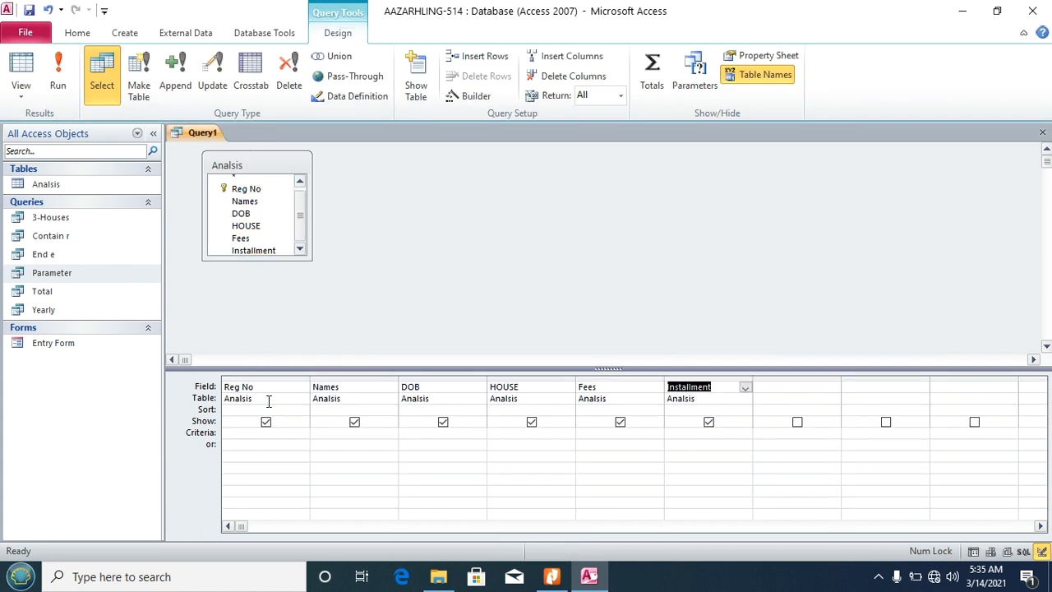
Step: Set the DOB criterion to <=31/12/1994 via the Expression Builder and run the query
left_click(417, 433)
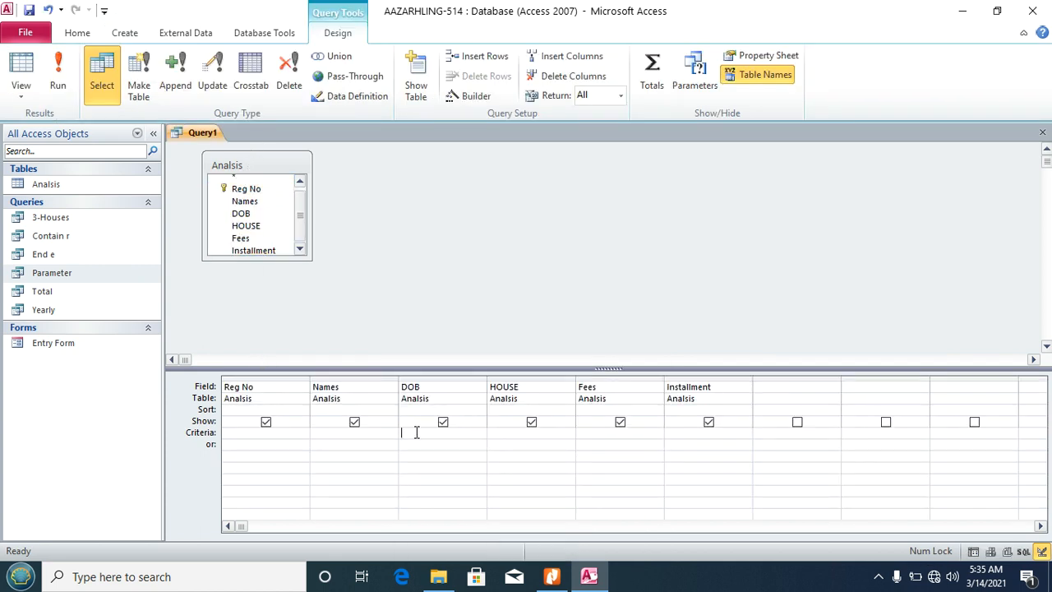
left_click(477, 95)
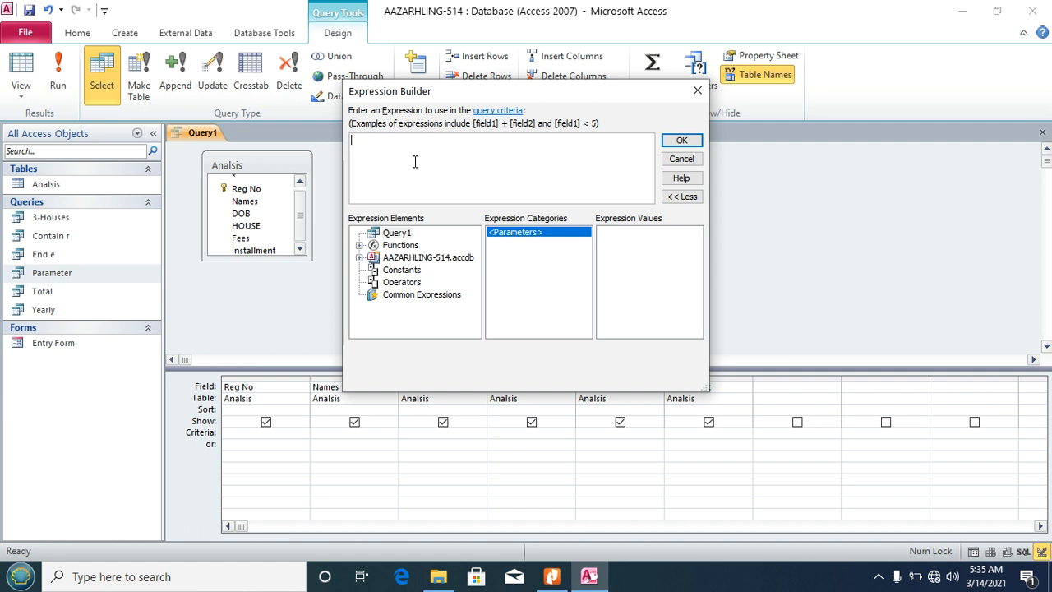
type("<=31/12/1994")
left_click(681, 140)
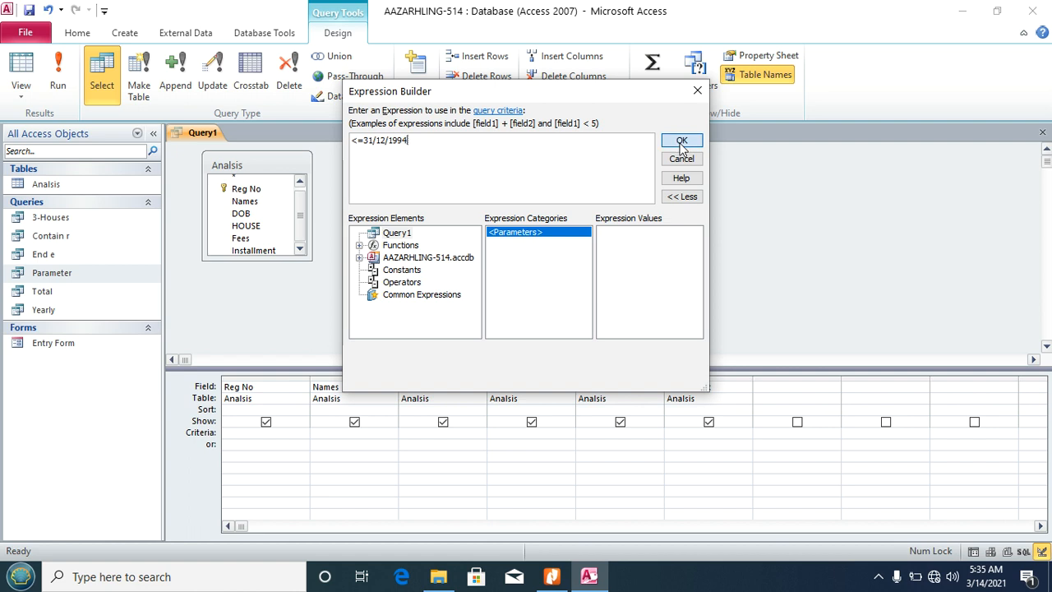
left_click(57, 74)
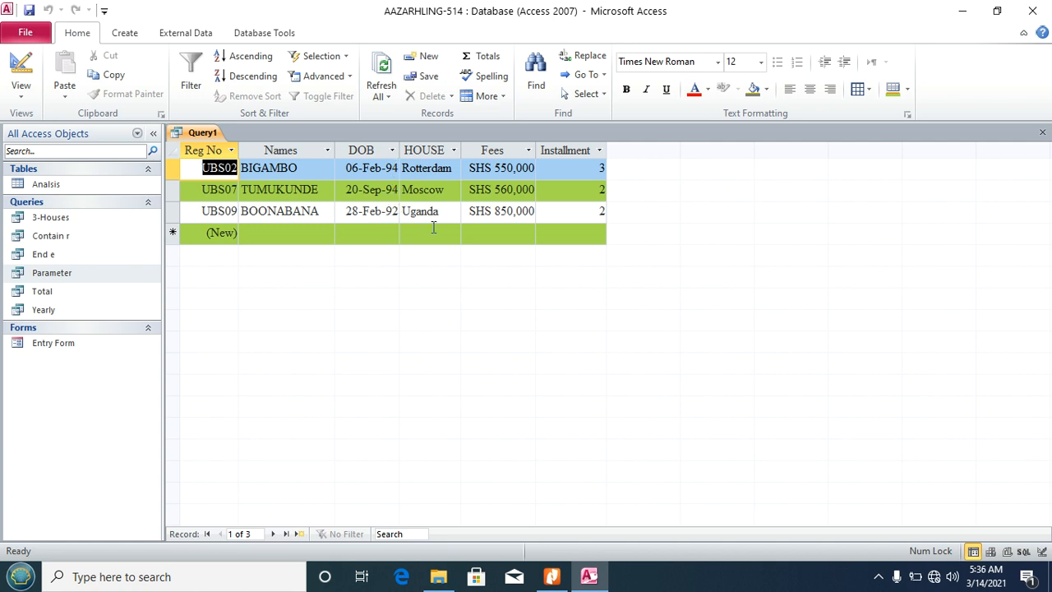
Step: Save the three-record DOB query under the name Before 94 and close its tab
key("ctrl+s")
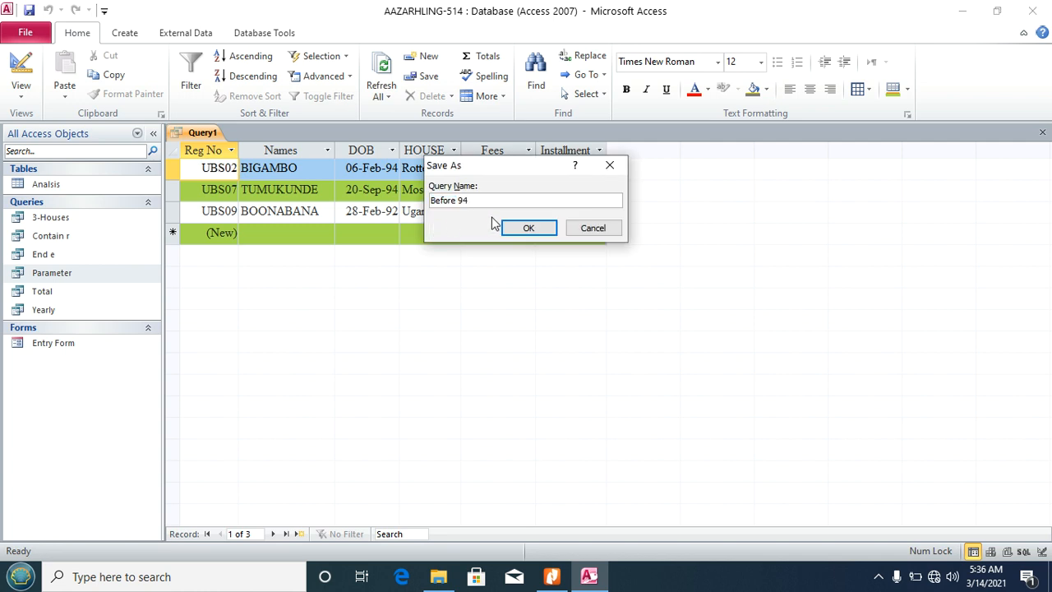
left_click(531, 229)
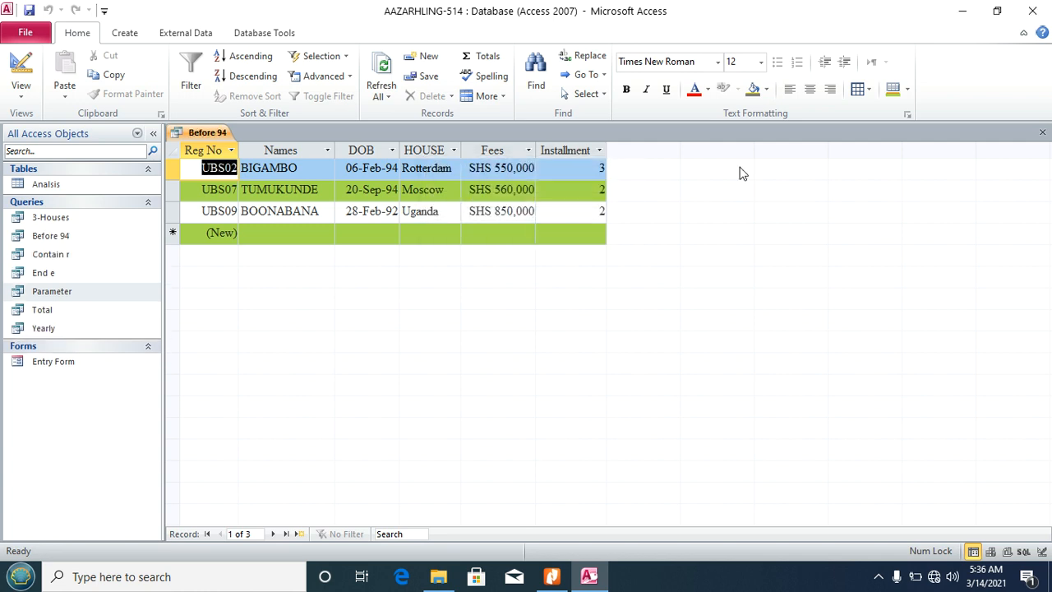
left_click(1042, 133)
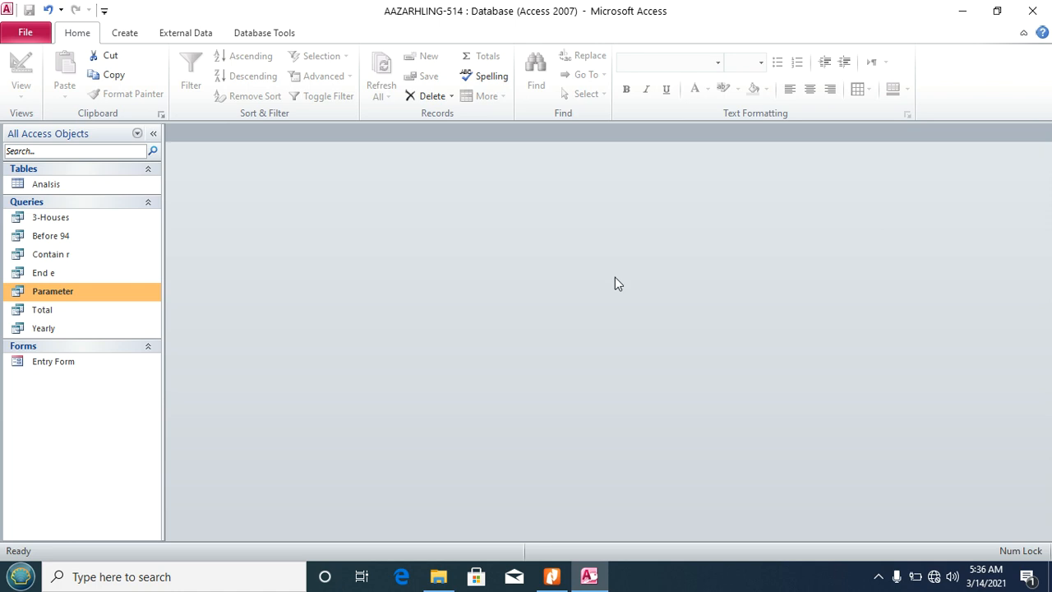
Step: Highlight task viii's wording, the 500,000 threshold and the name AgeWith500,000, then return to Access
left_click(552, 576)
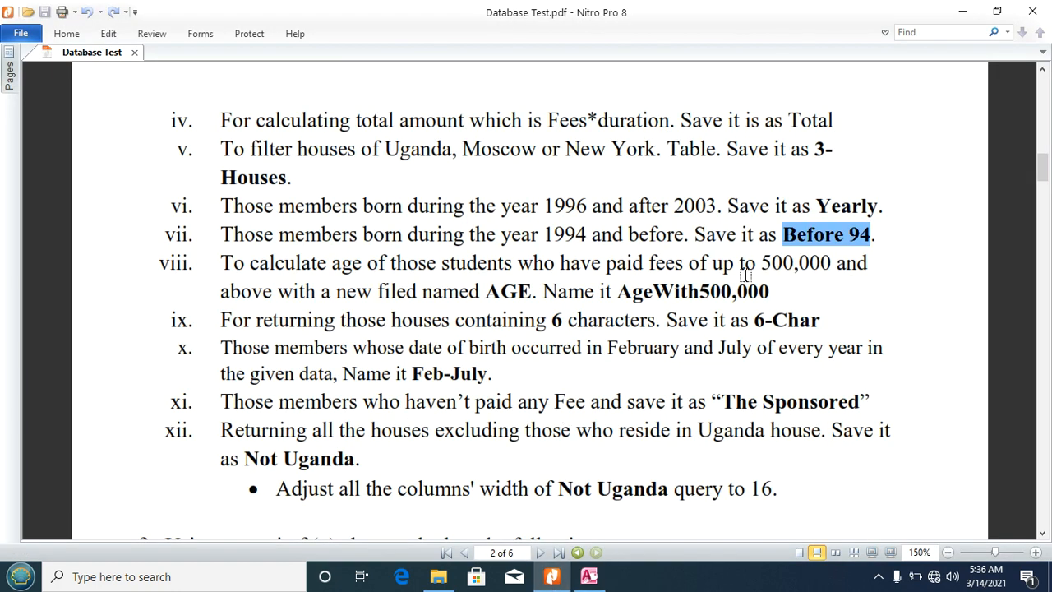
left_click_drag(220, 255, 479, 294)
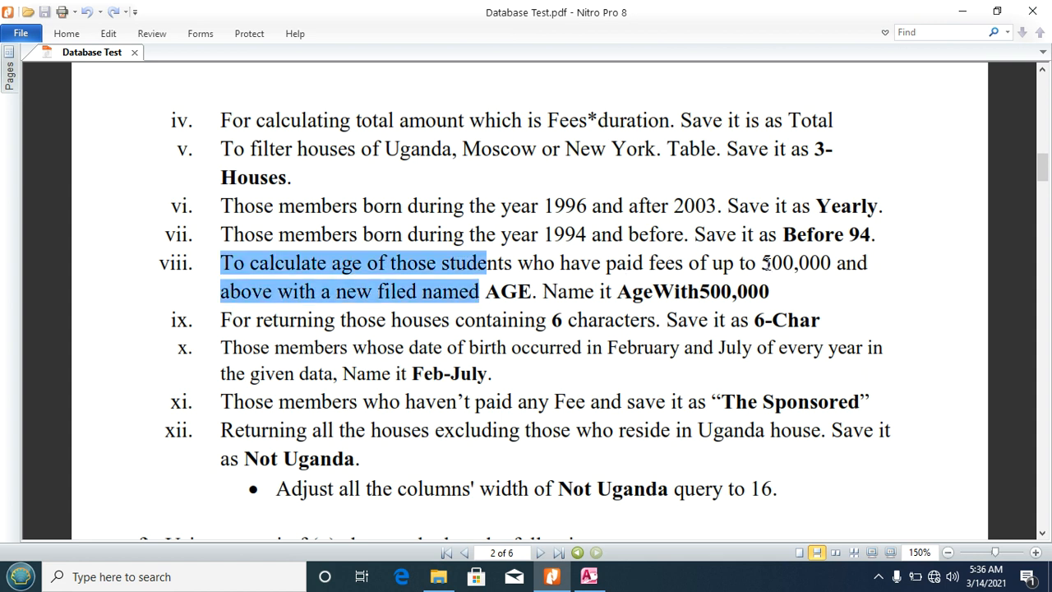
left_click_drag(764, 262, 813, 263)
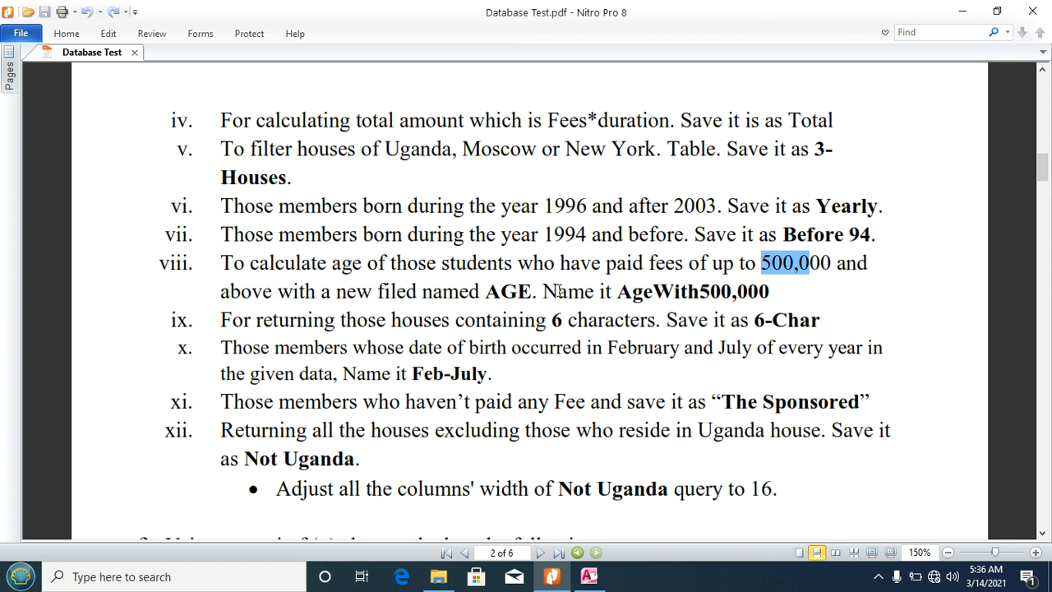
left_click_drag(621, 291, 770, 292)
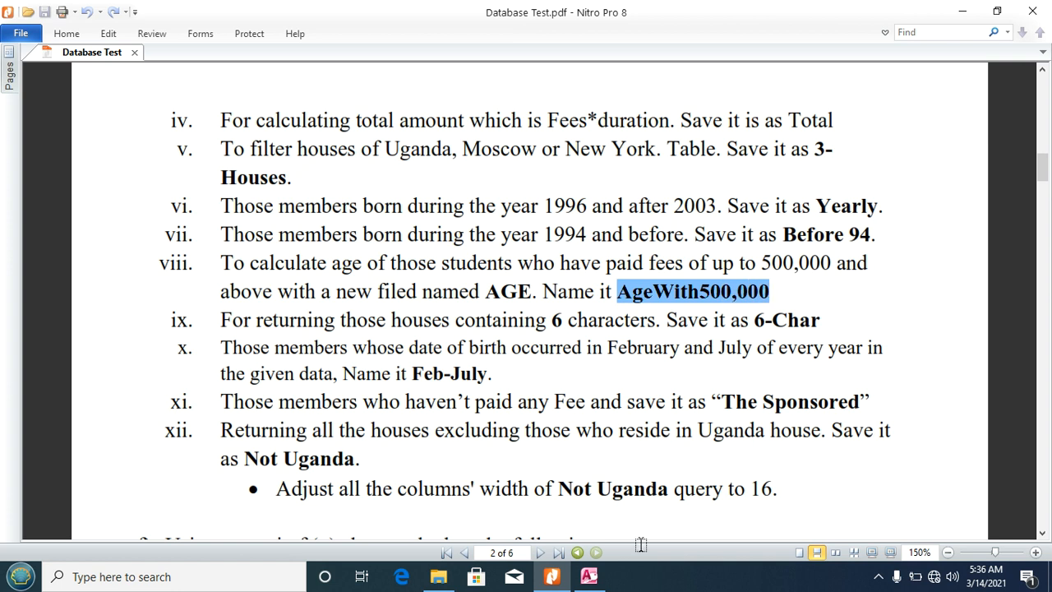
left_click(589, 576)
left_click(138, 33)
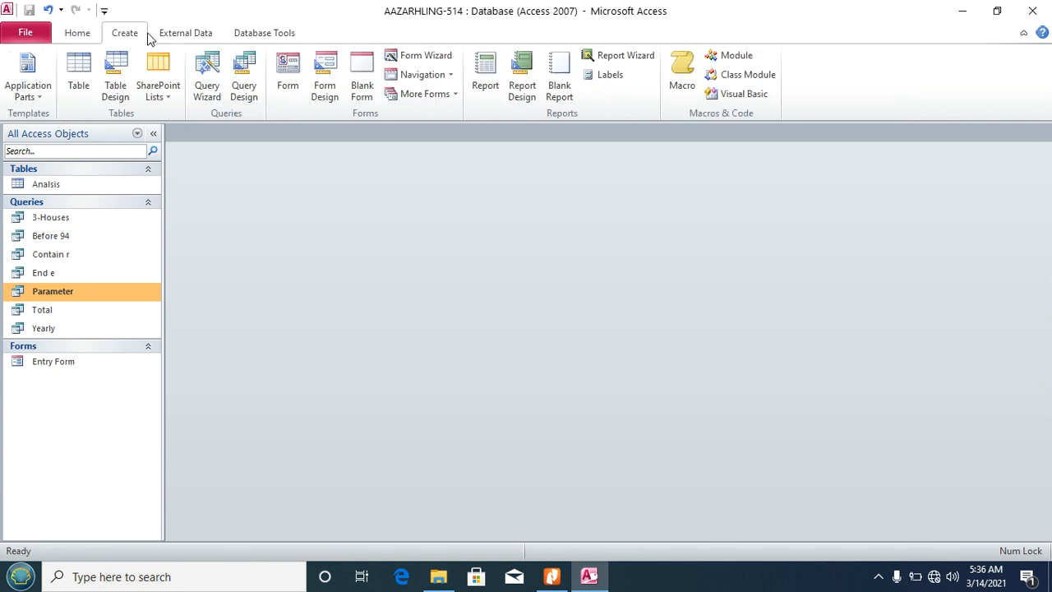
Step: Start a new design-view query with all Analisis fields in the grid
left_click(245, 91)
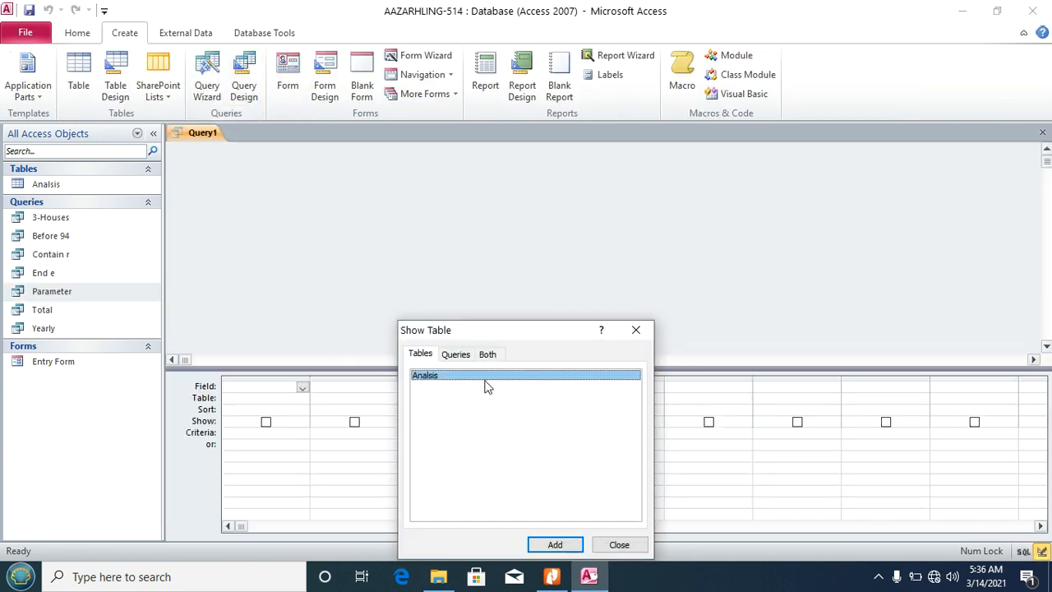
left_click(557, 546)
left_click(618, 545)
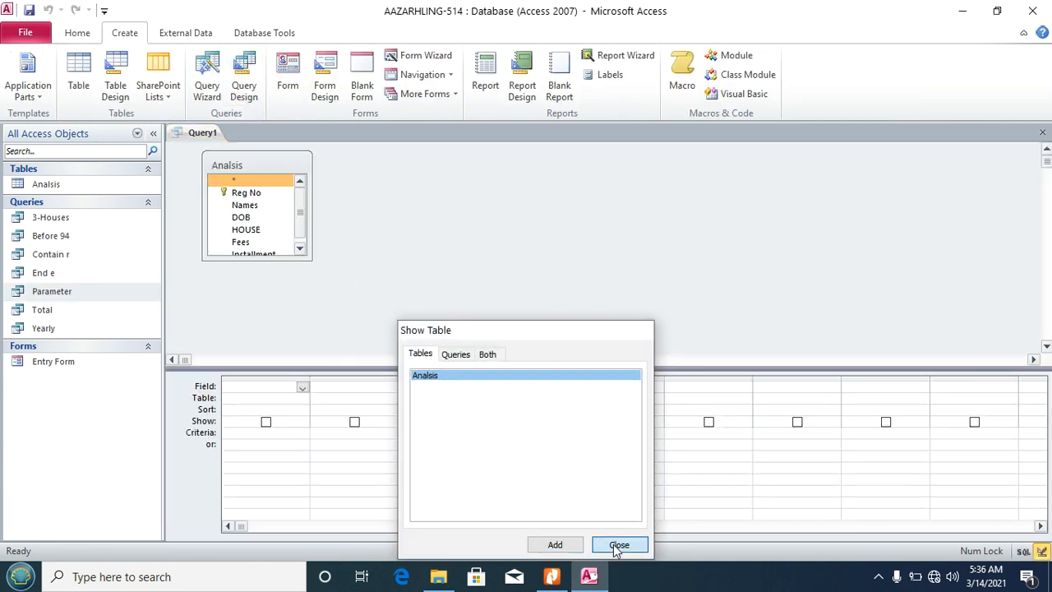
double_click(239, 165)
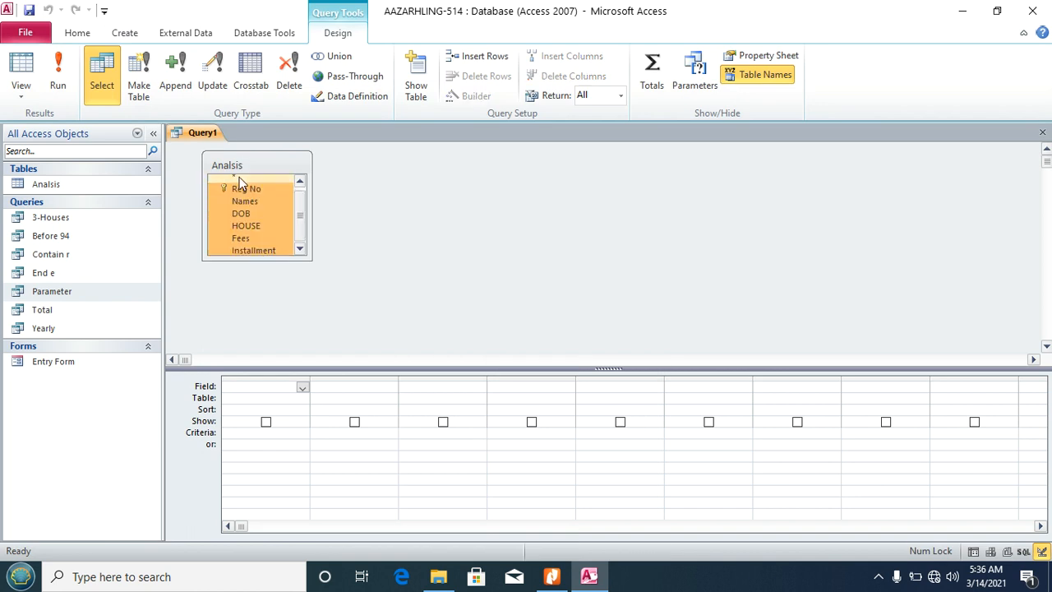
left_click_drag(239, 189, 256, 393)
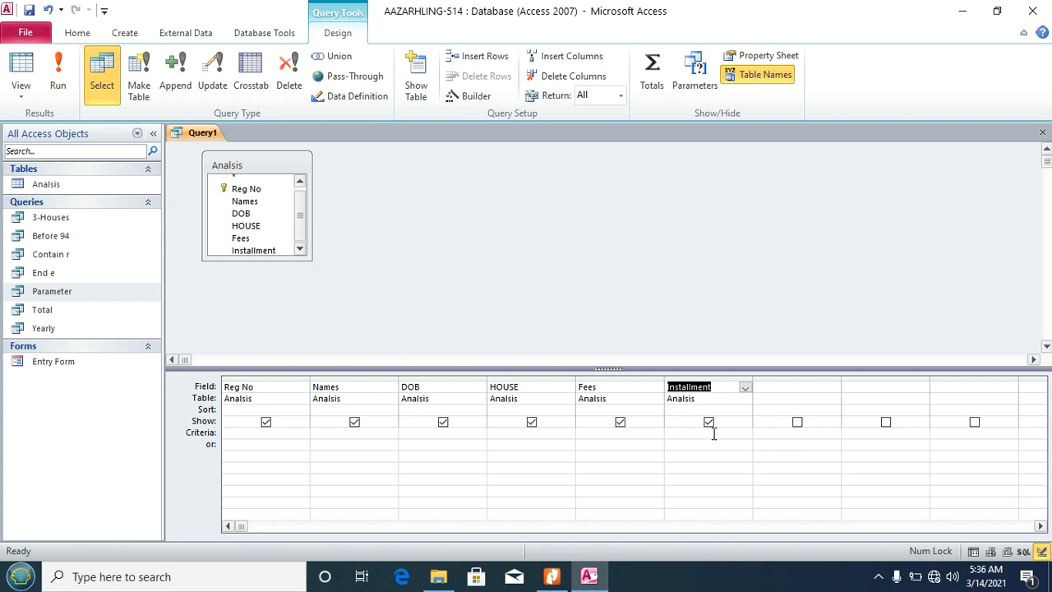
Step: Begin the Fees criterion >500000 in the Expression Builder
left_click(611, 435)
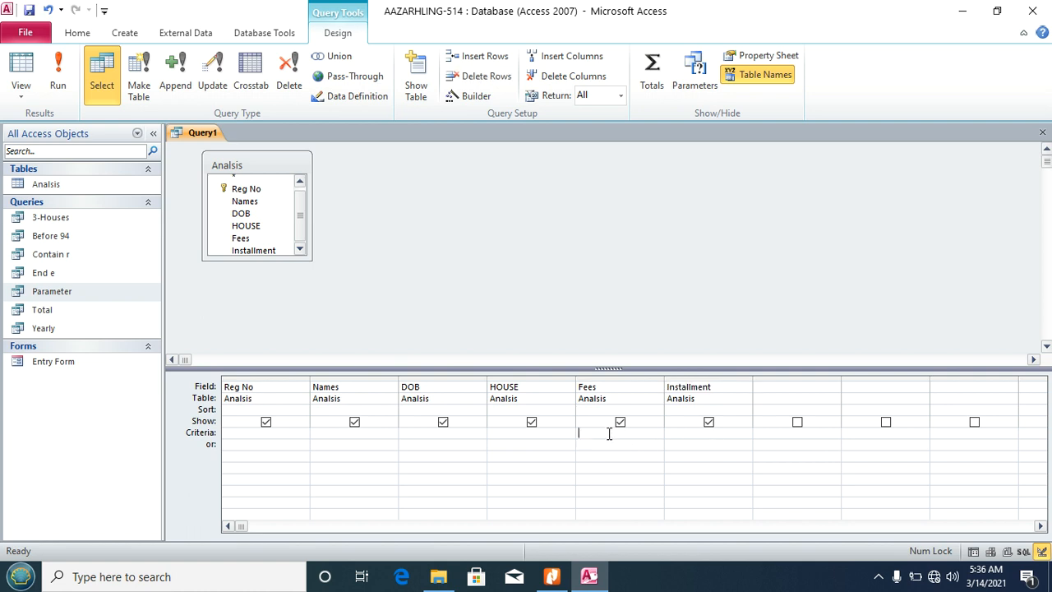
left_click(551, 578)
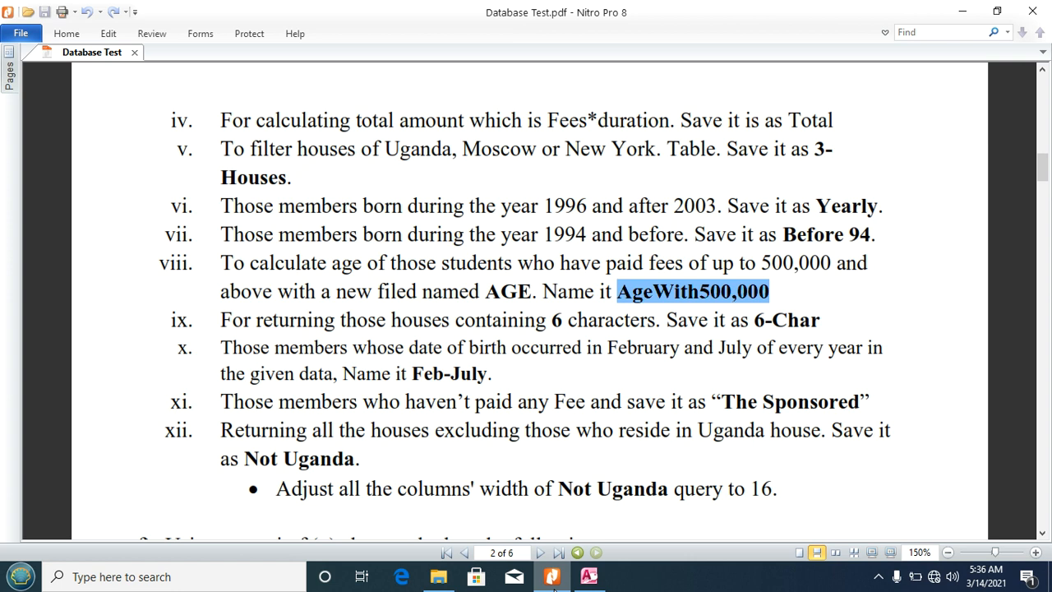
left_click(588, 577)
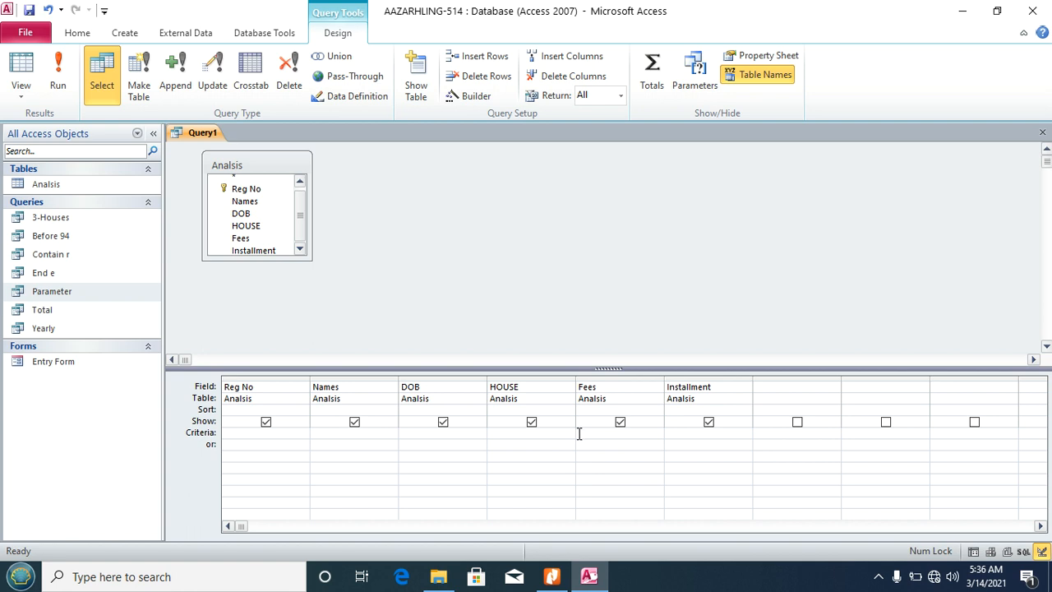
left_click(469, 98)
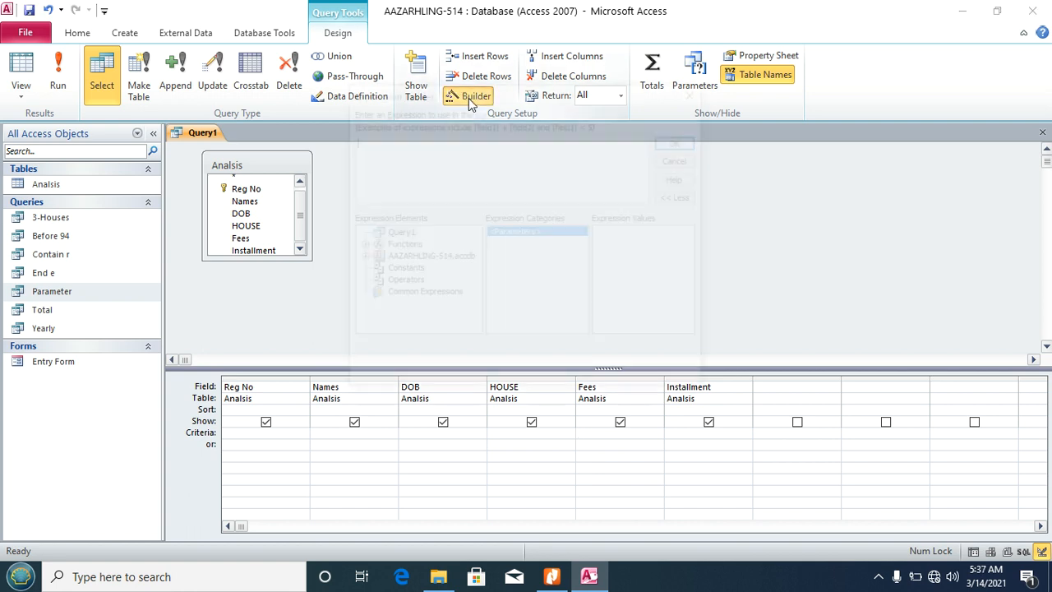
type(">")
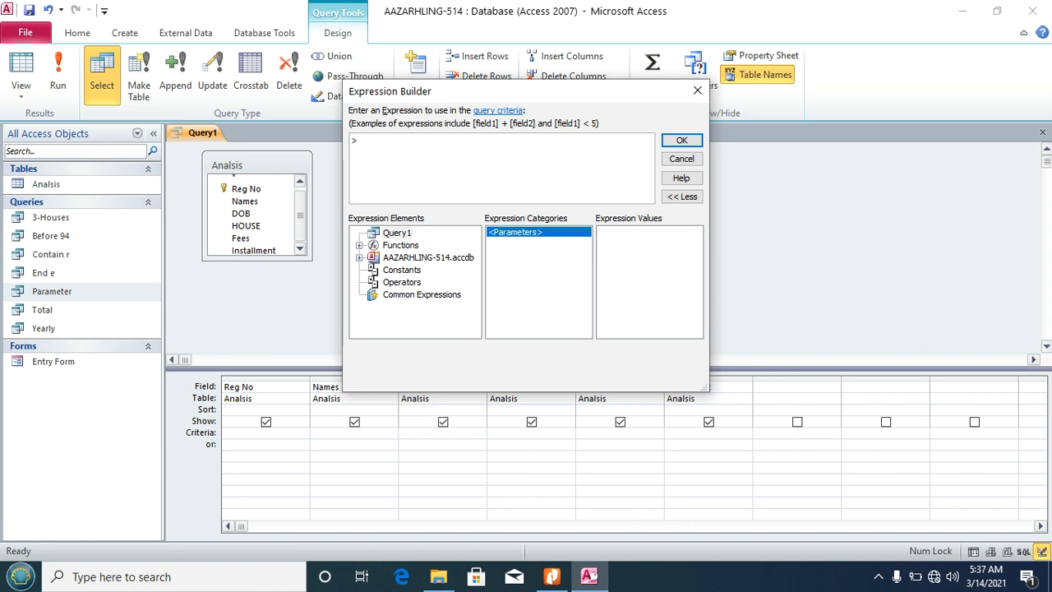
type("500000")
Step: Confirm the Fees >500000 criterion and begin a DateDiff("yyyy", expression in the next empty column
left_click(682, 141)
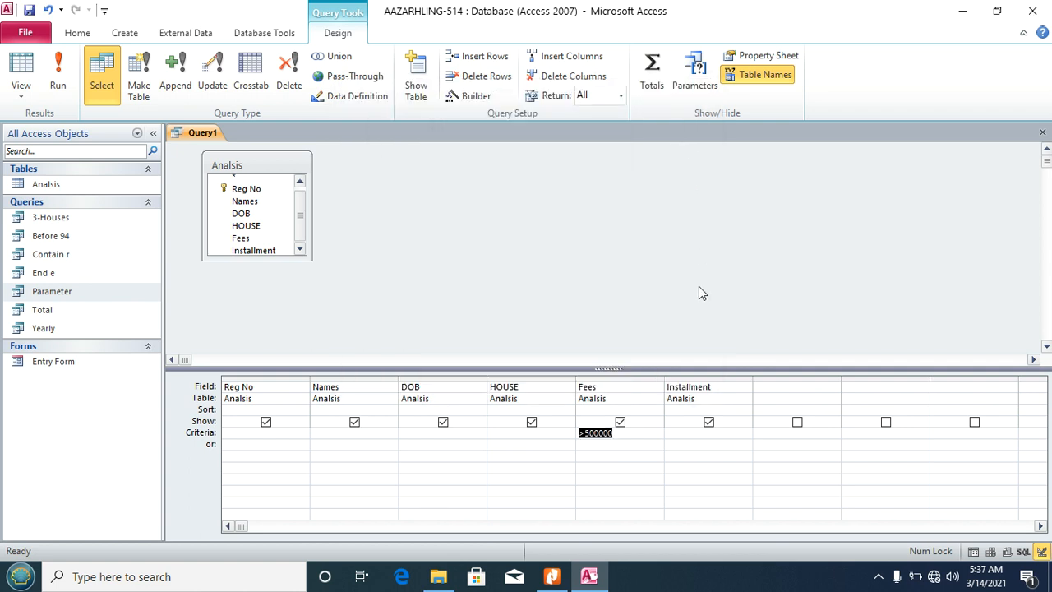
left_click(771, 387)
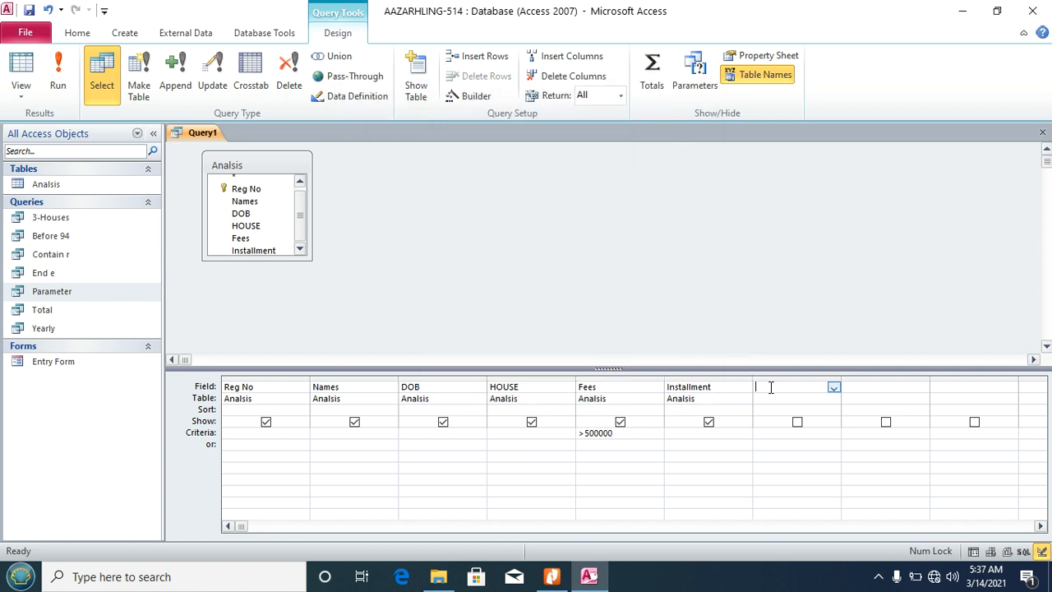
left_click(475, 98)
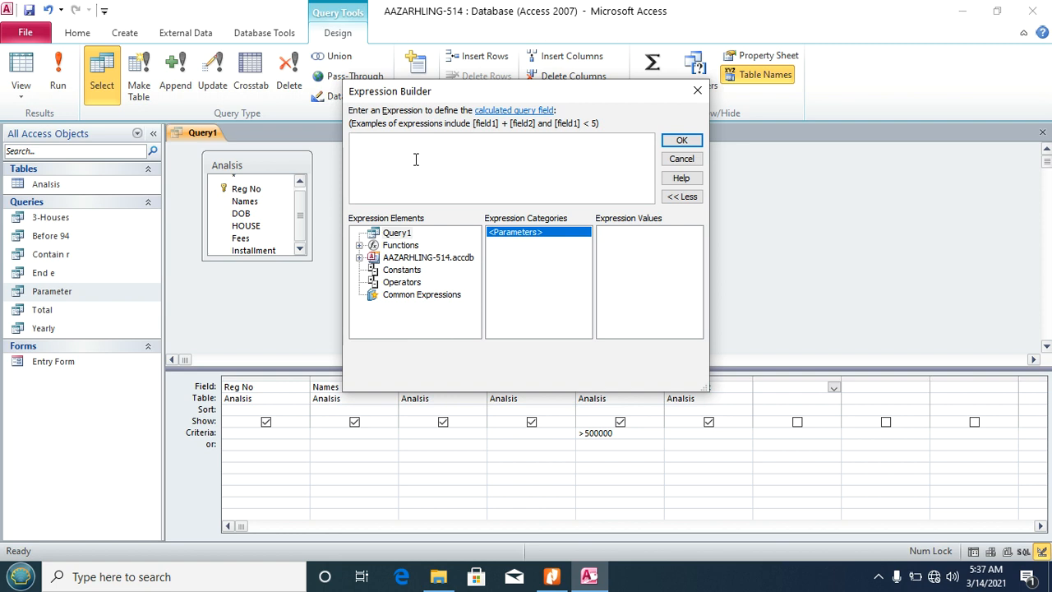
type("DateDiff")
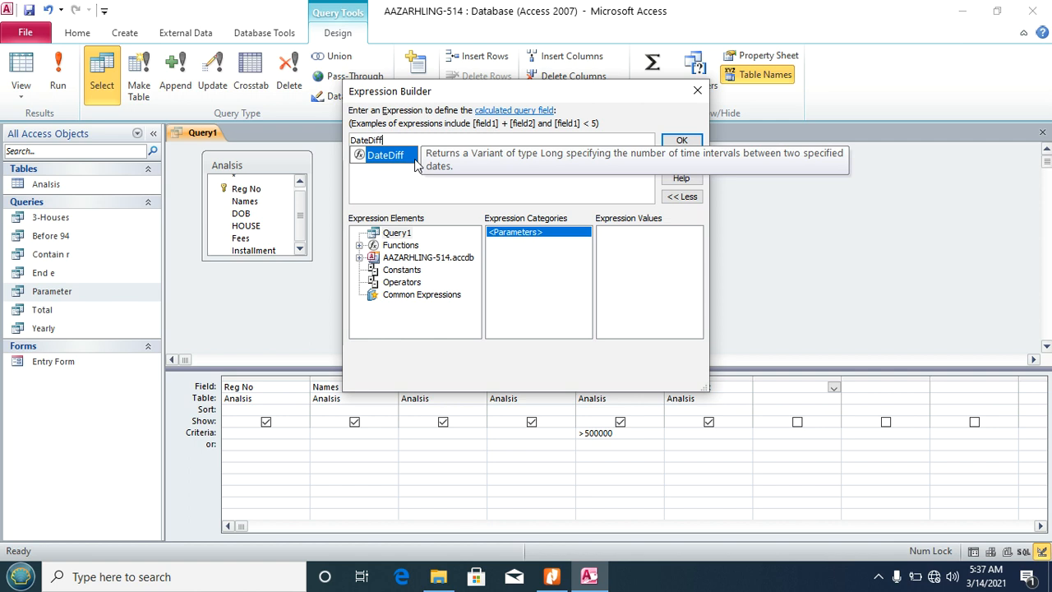
double_click(415, 162)
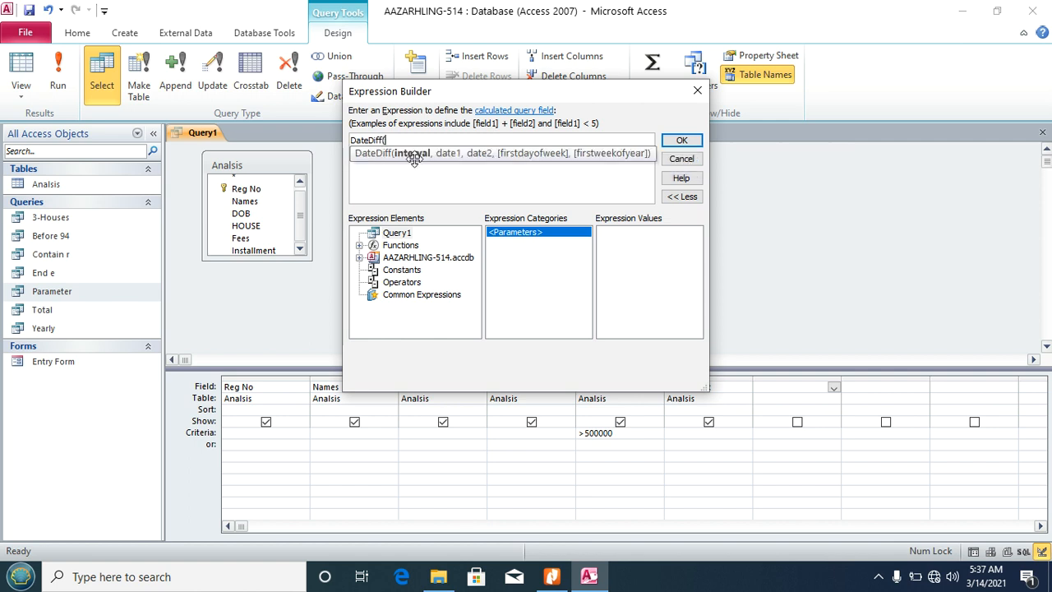
type("\"yyyy\",")
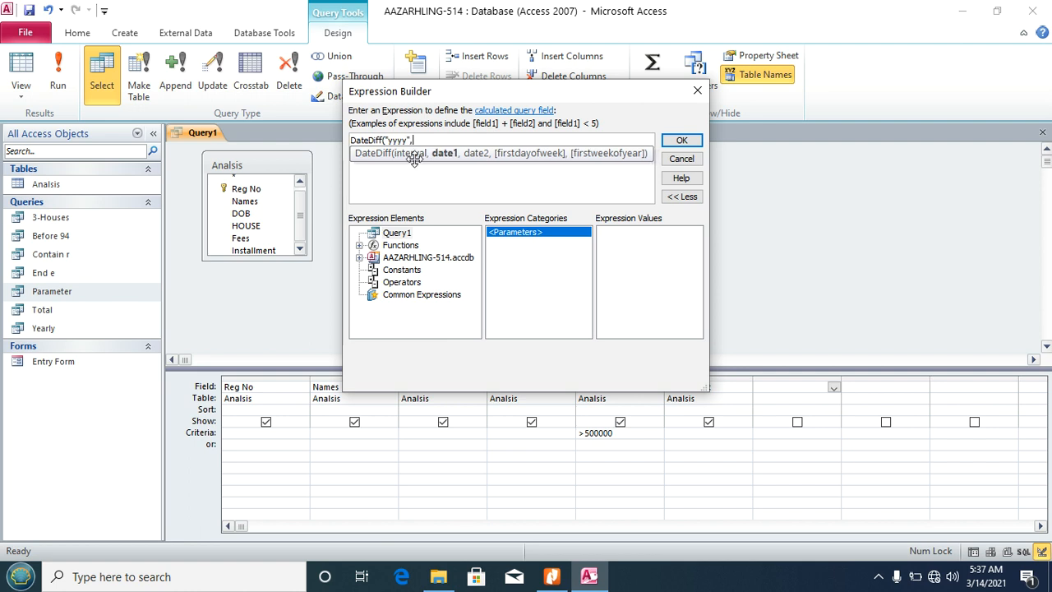
Step: Complete the expression as DateDiff("yyyy", [Analisis]![DOB], Date()) and accept it into the column
left_click(402, 261)
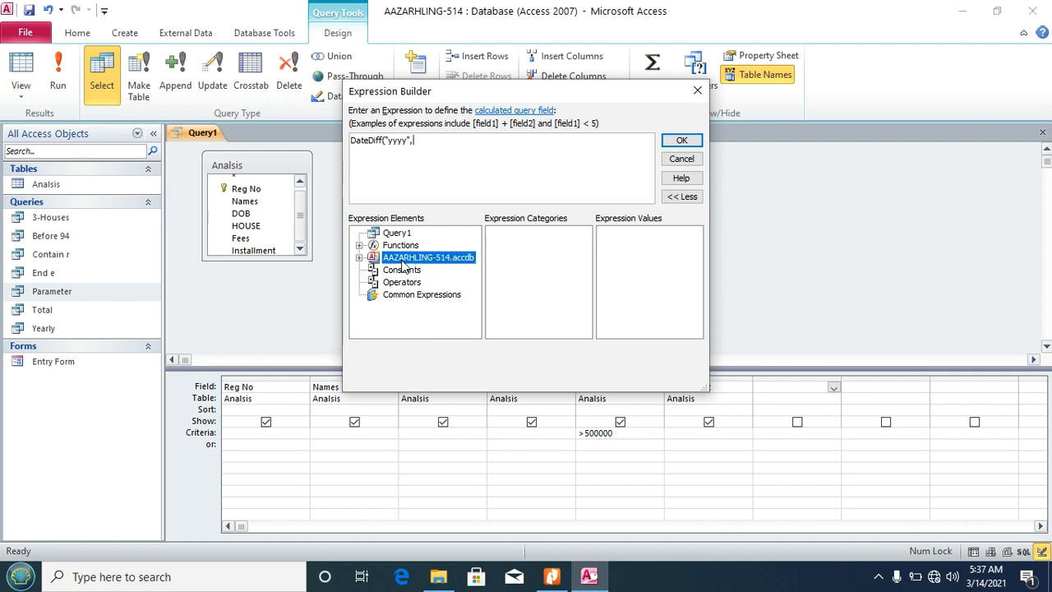
left_click(358, 258)
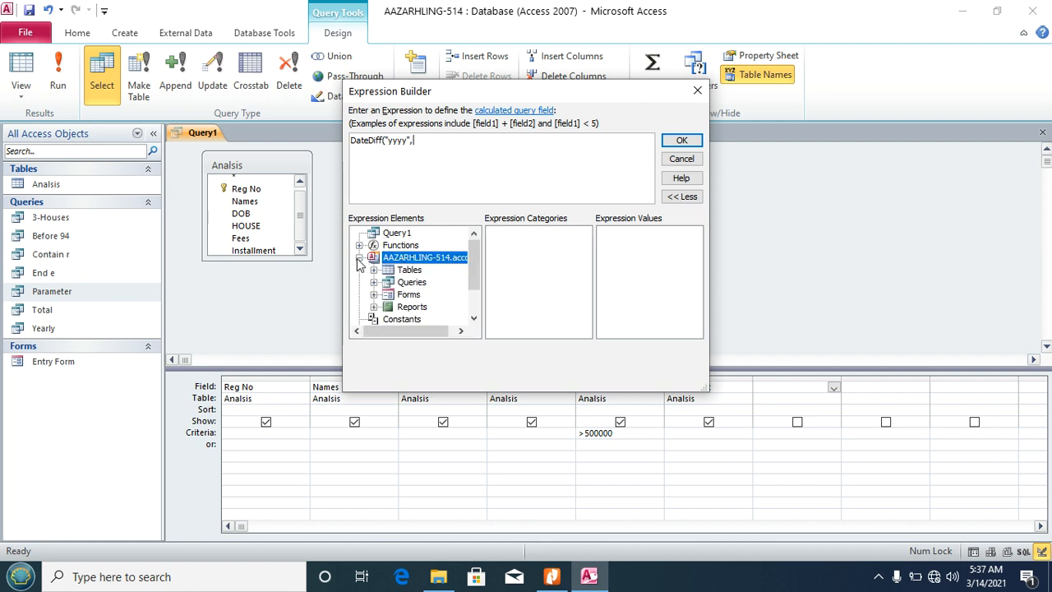
left_click(373, 270)
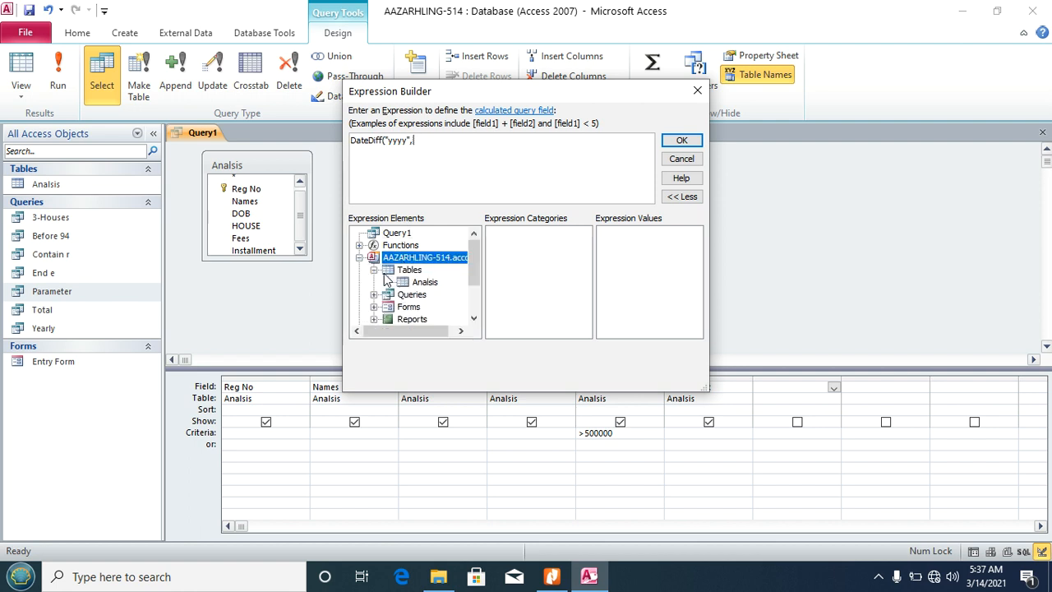
left_click(423, 282)
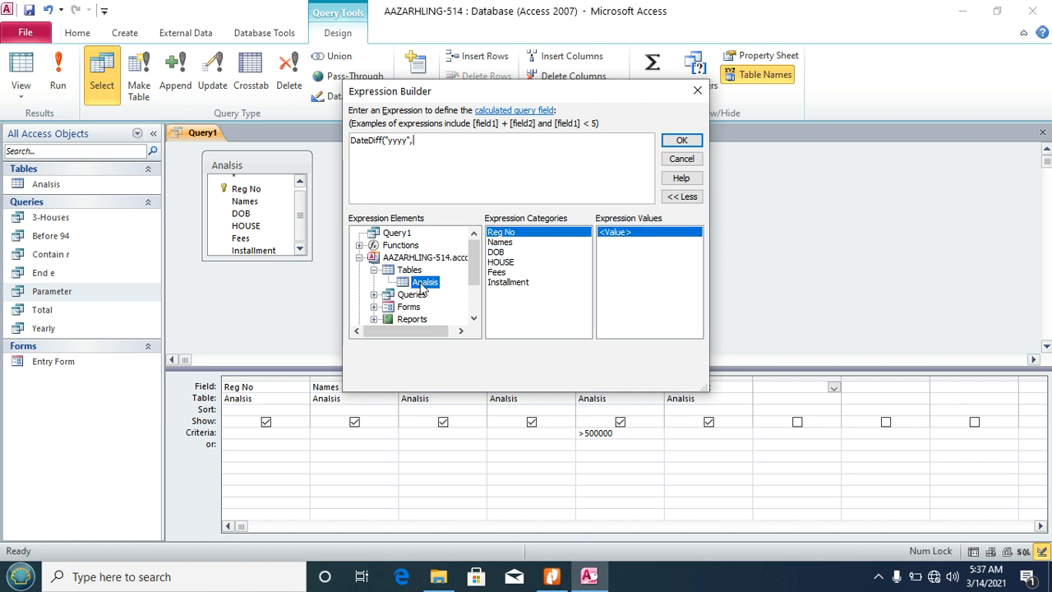
left_click(495, 254)
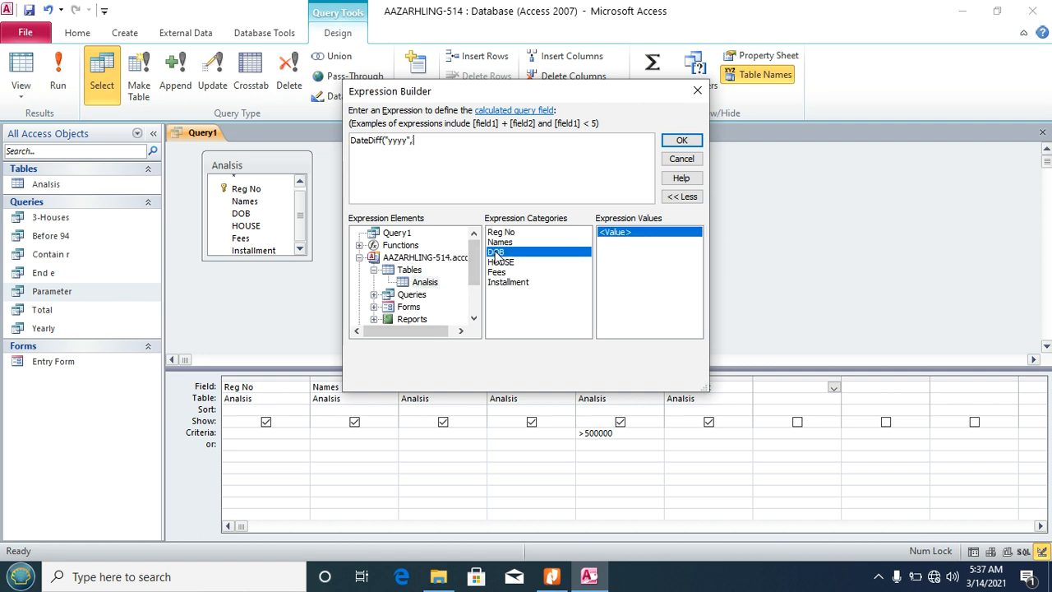
double_click(496, 255)
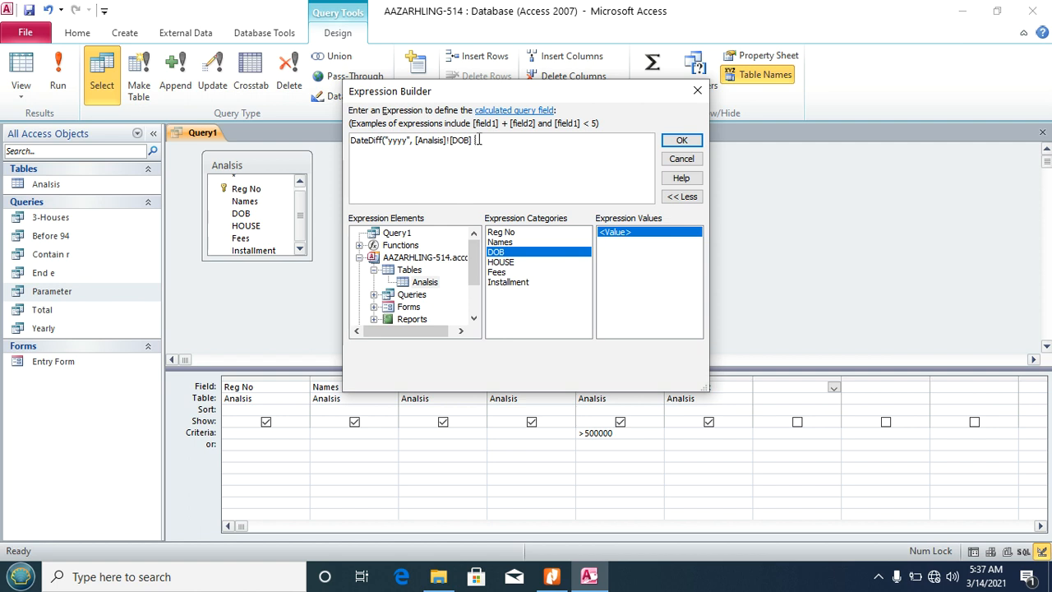
type(",")
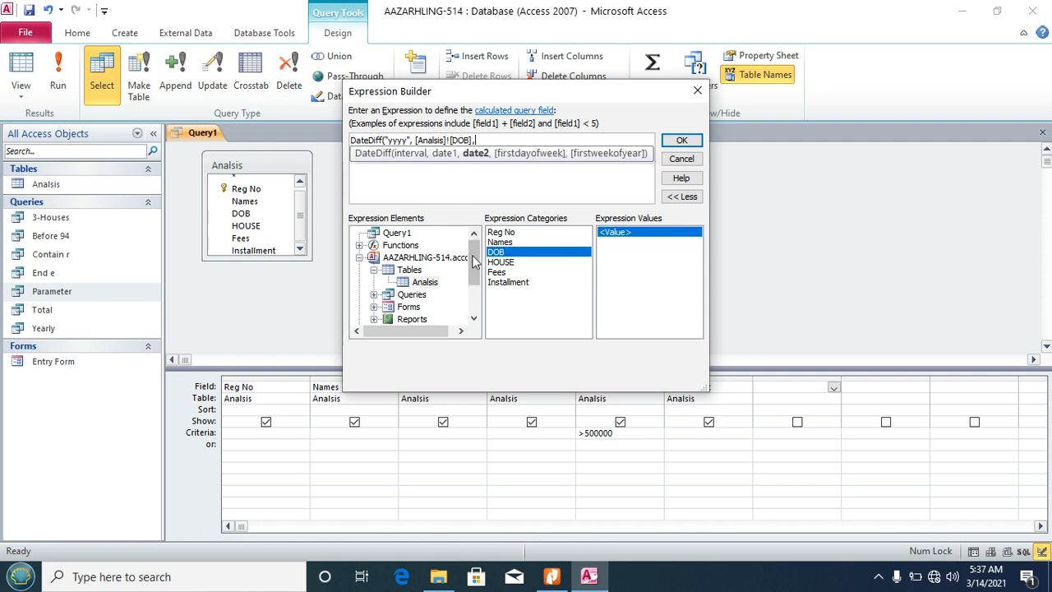
left_click_drag(474, 263, 474, 304)
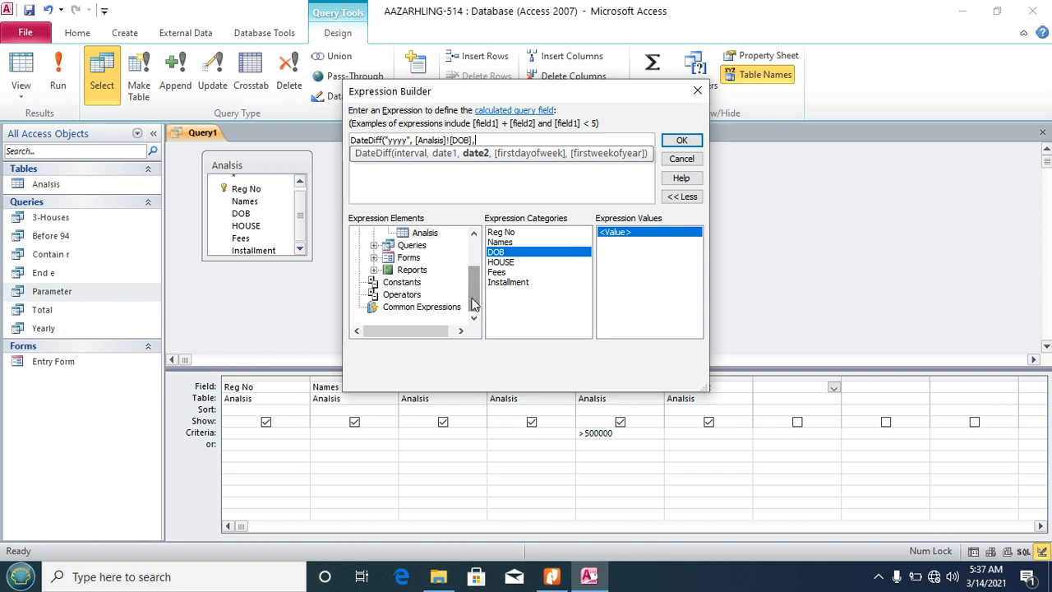
left_click(417, 306)
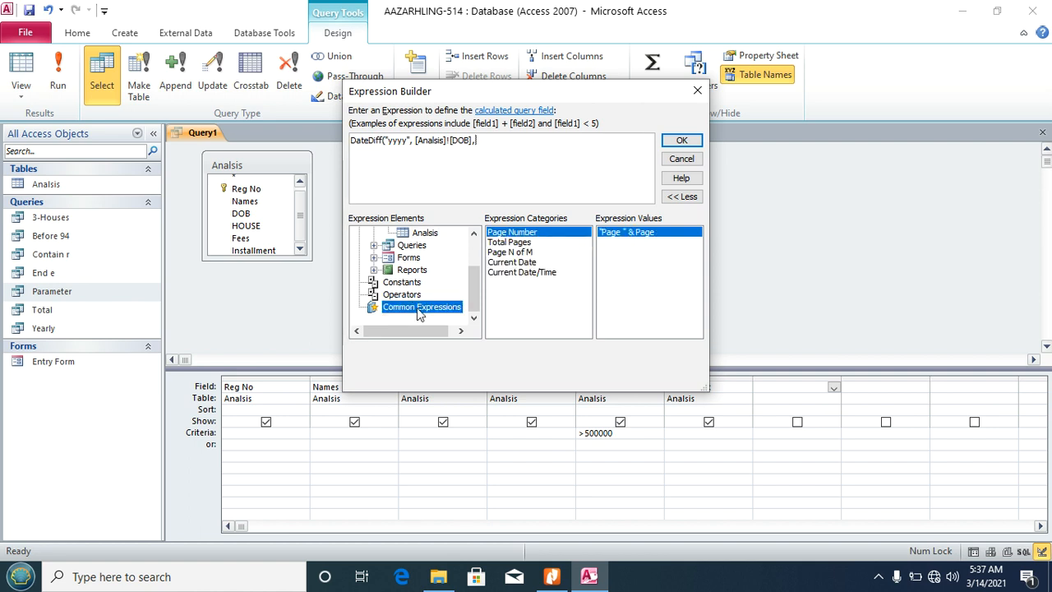
left_click(500, 263)
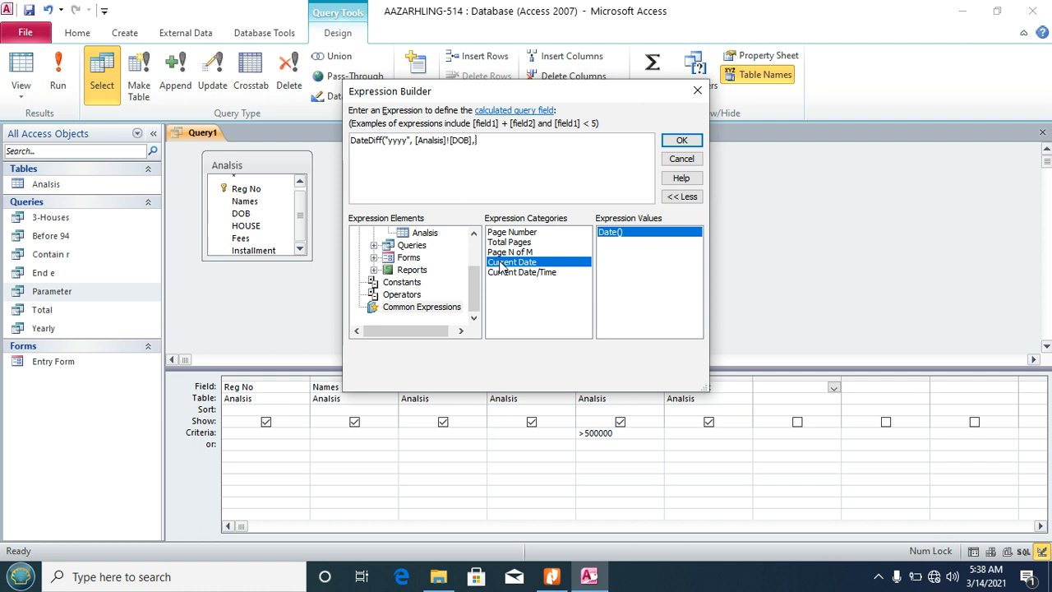
type("Date()")
left_click(681, 141)
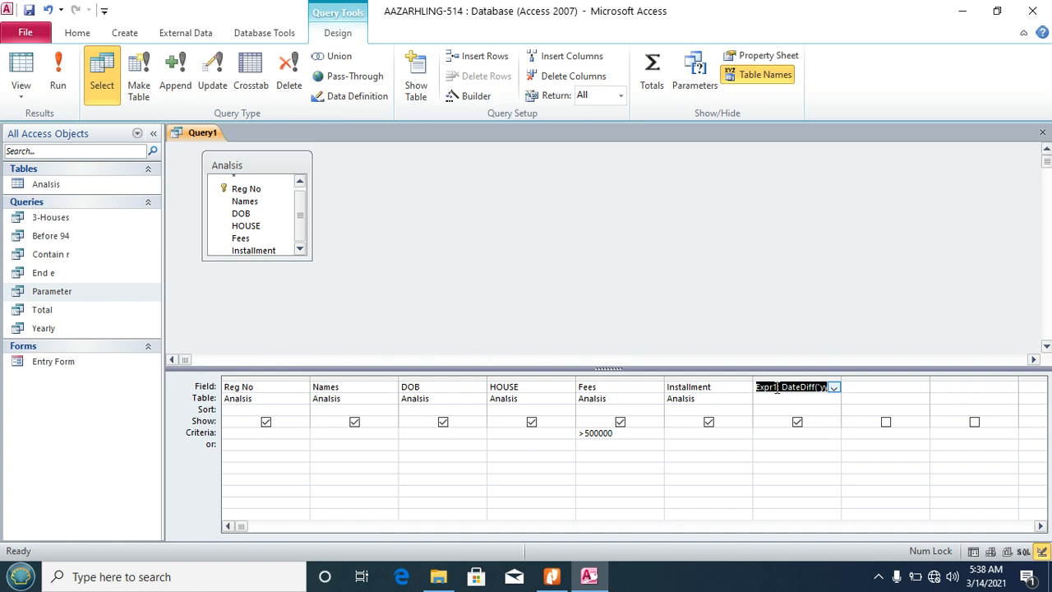
Step: Rename Expr1 to Age, run the query and fit the Age column width
left_click_drag(776, 388, 757, 385)
type("Age")
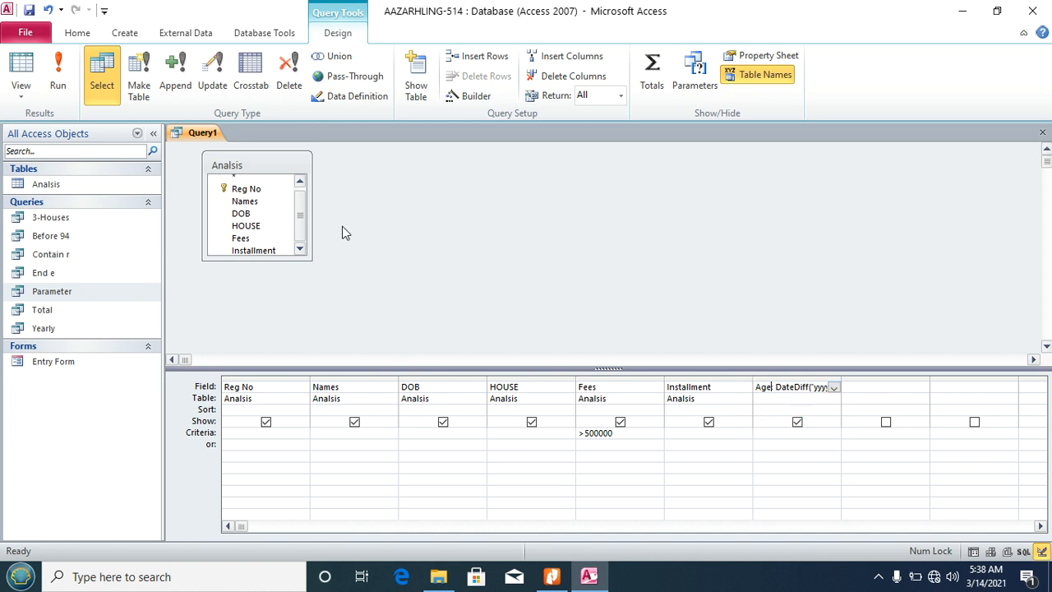
left_click(59, 72)
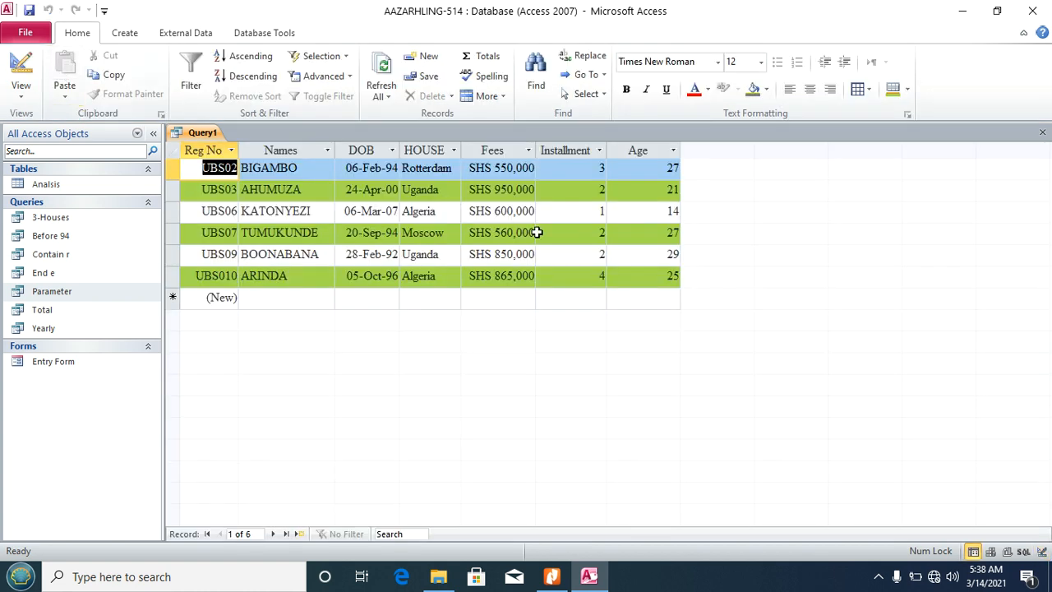
left_click(681, 146)
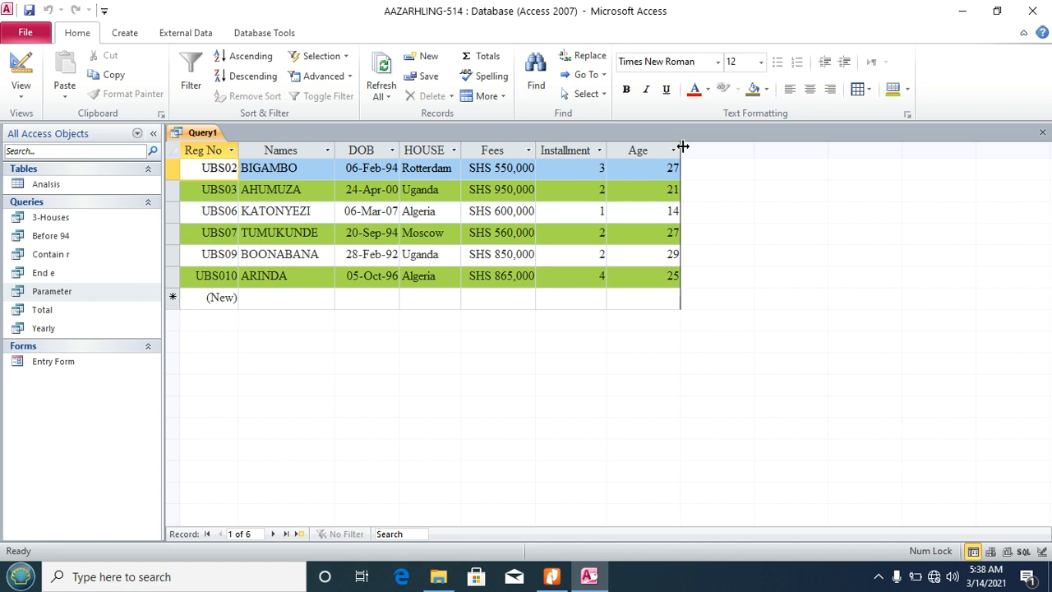
left_click(683, 147)
double_click(683, 146)
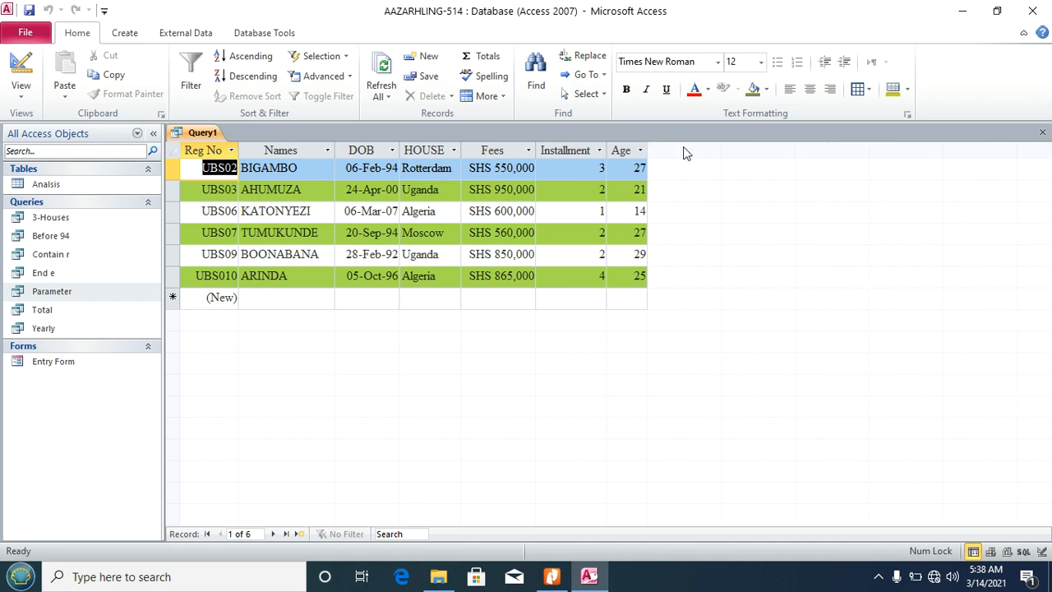
Step: Save the query as AgeWith500,000 and close it
key("ctrl+s")
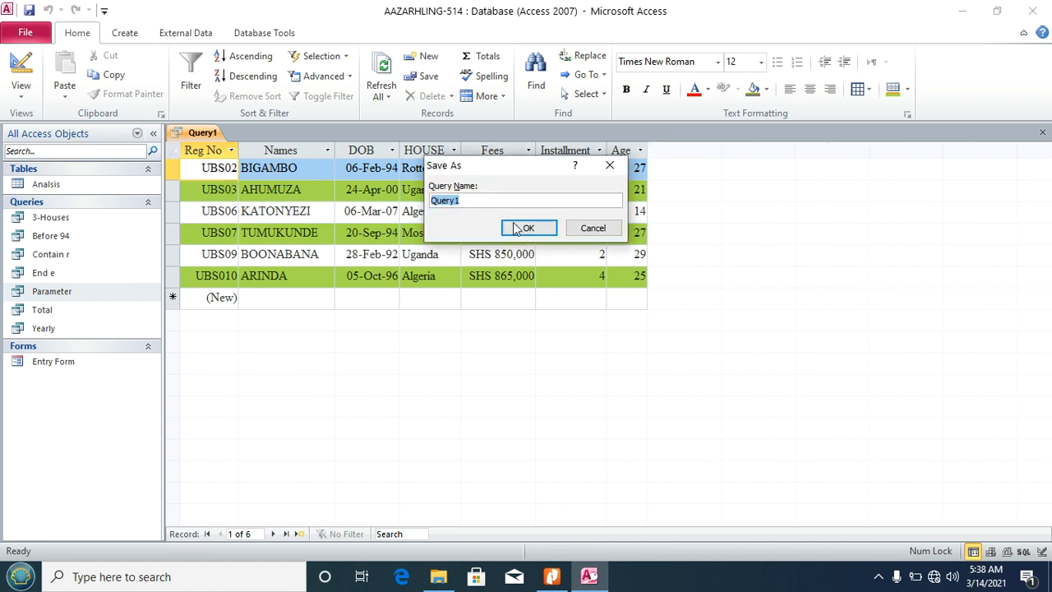
type("AgeWith500,000")
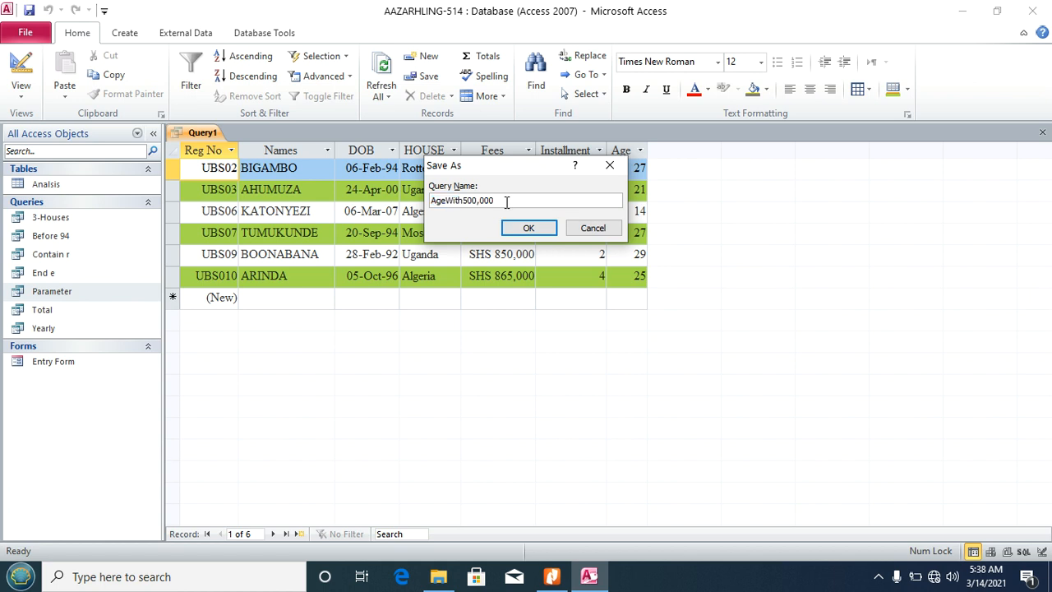
left_click(527, 228)
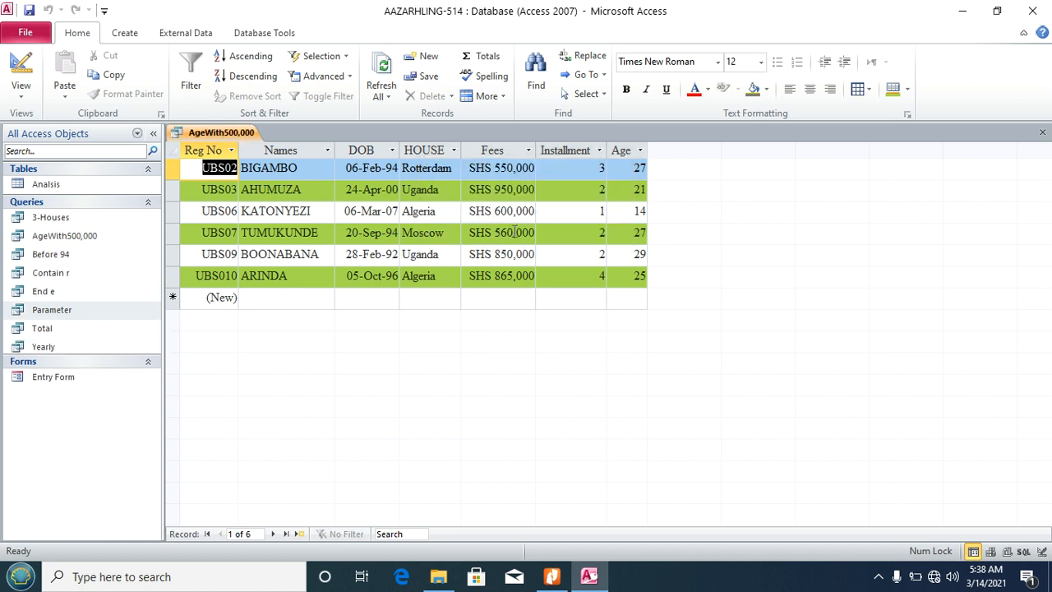
left_click(1042, 133)
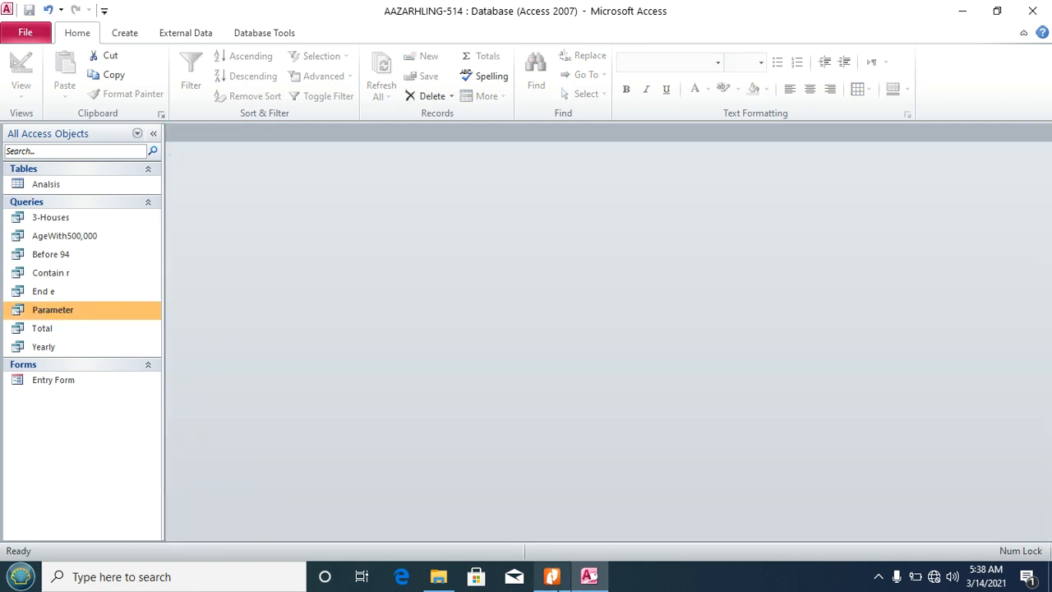
left_click(552, 576)
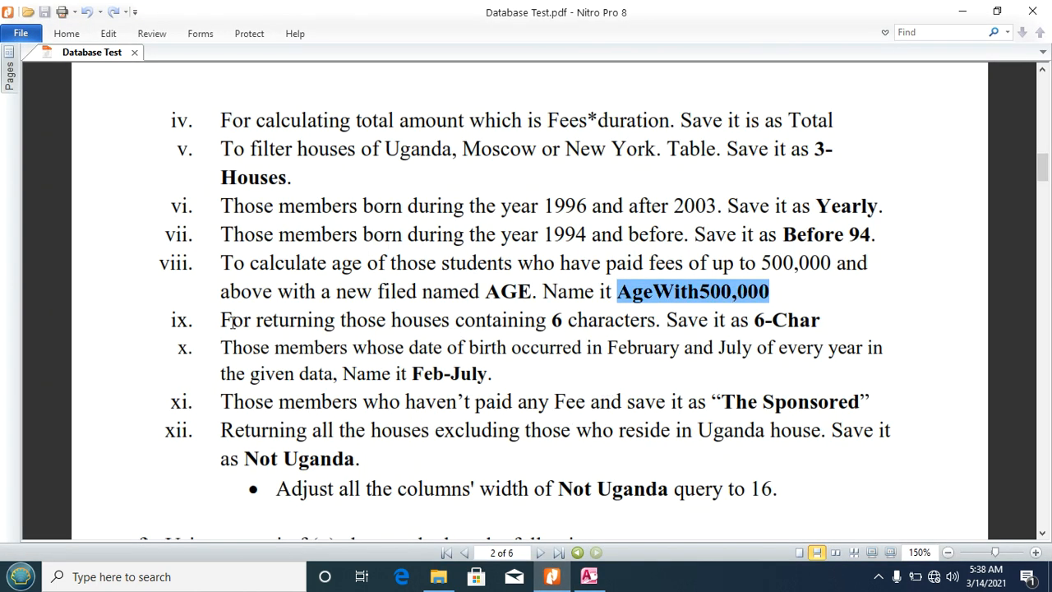
Step: Read task ix in the PDF, noting the query name 6-Char, then return to Access
left_click_drag(222, 320, 663, 324)
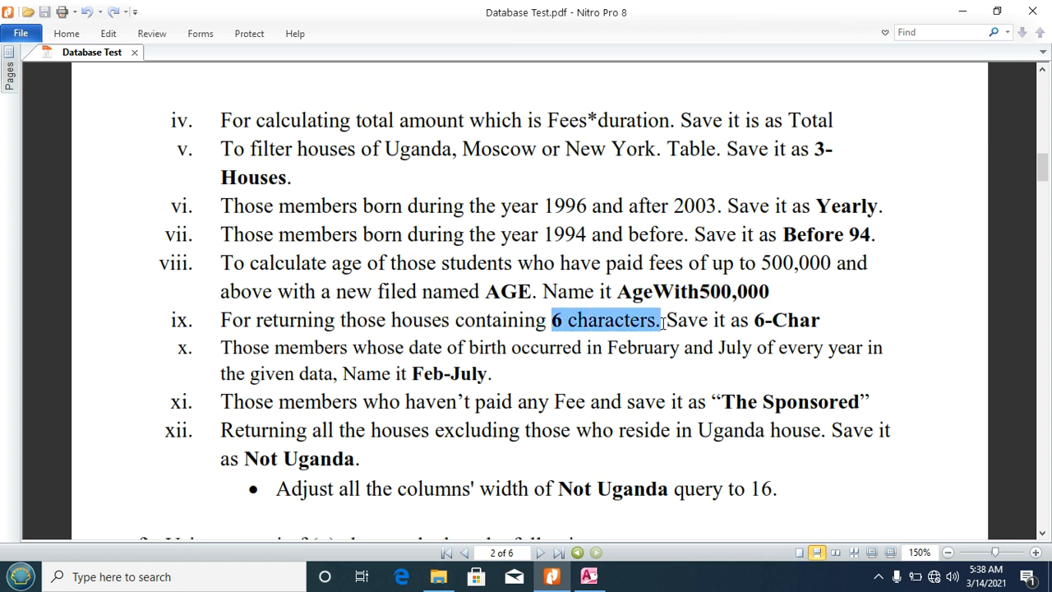
left_click(663, 323)
left_click_drag(753, 319, 826, 324)
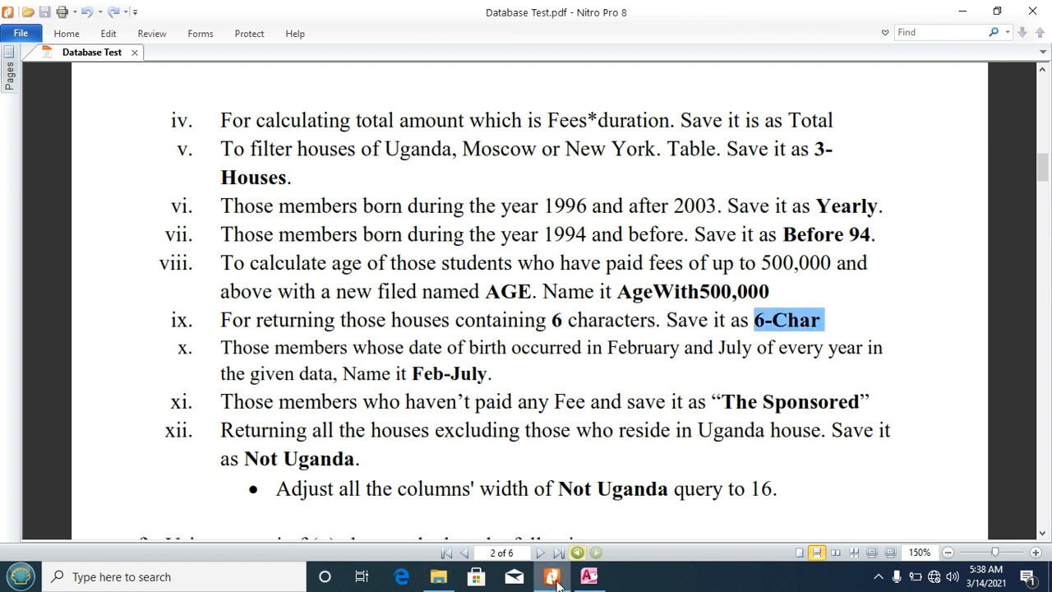
left_click(589, 576)
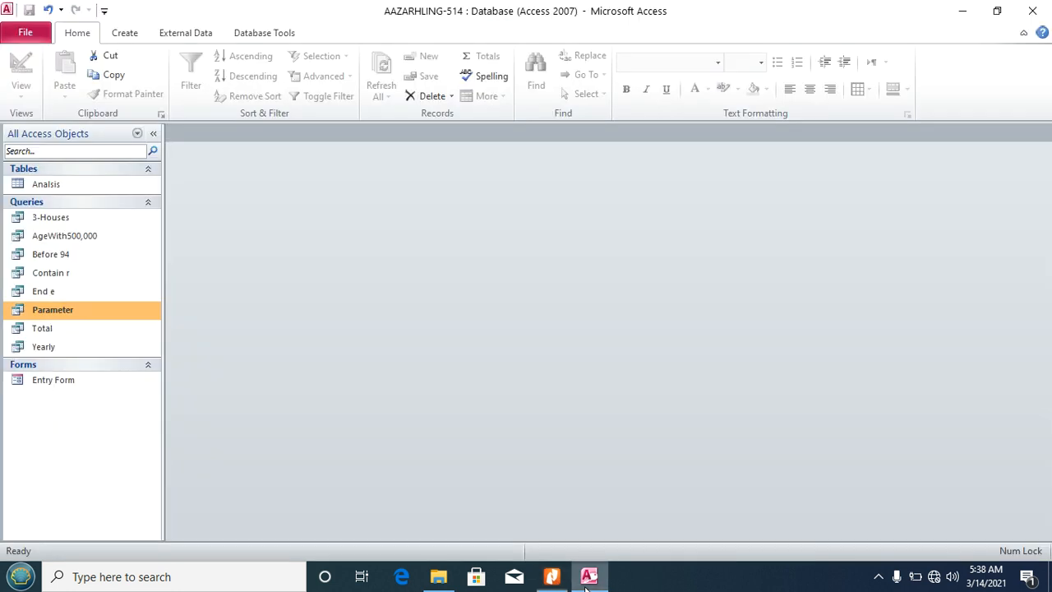
Step: Create a new design-view query on the Analsis table with all its fields in the grid
left_click(124, 33)
left_click(242, 90)
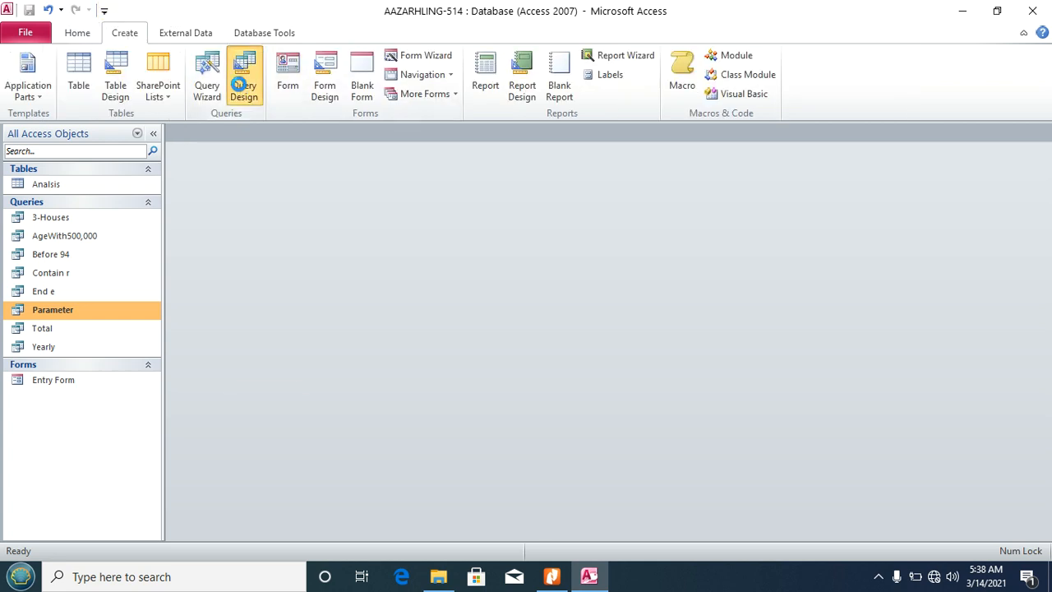
left_click(552, 544)
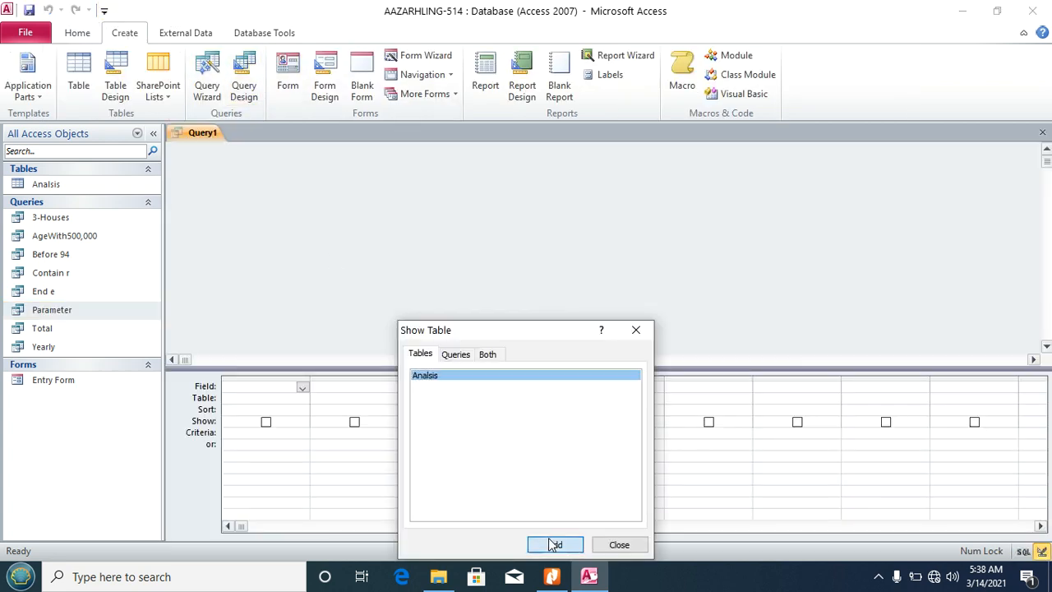
left_click(620, 544)
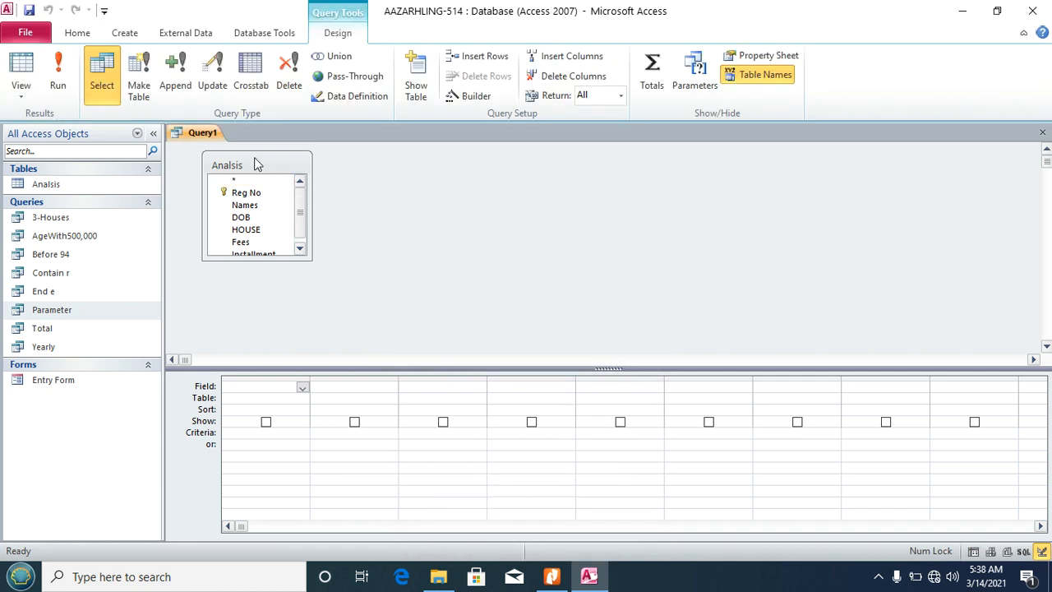
double_click(254, 164)
left_click_drag(244, 189, 265, 389)
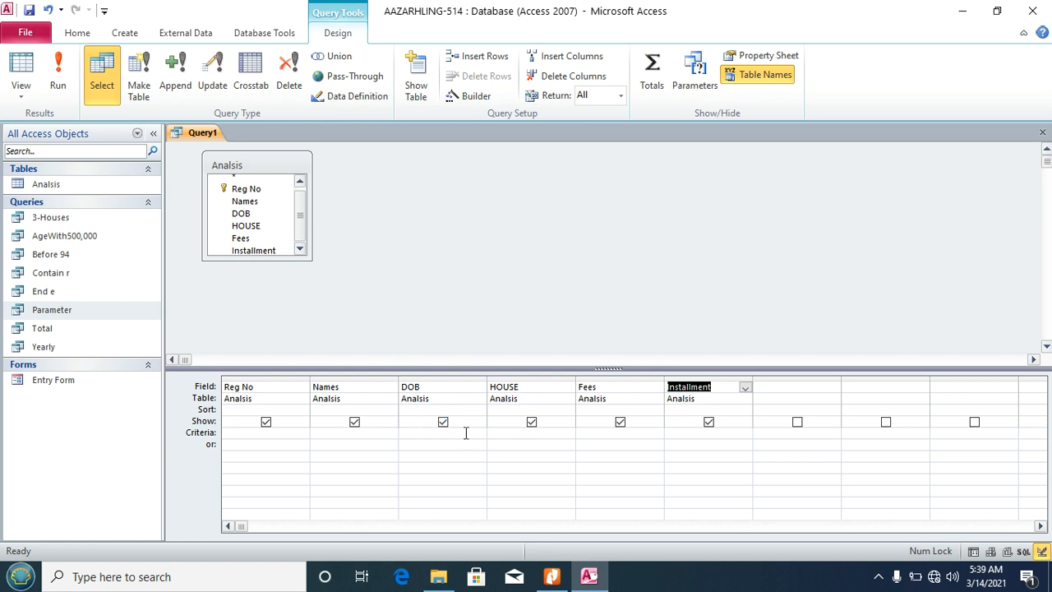
Step: Set the HOUSE criterion to like "??????" for six-character values
left_click(509, 434)
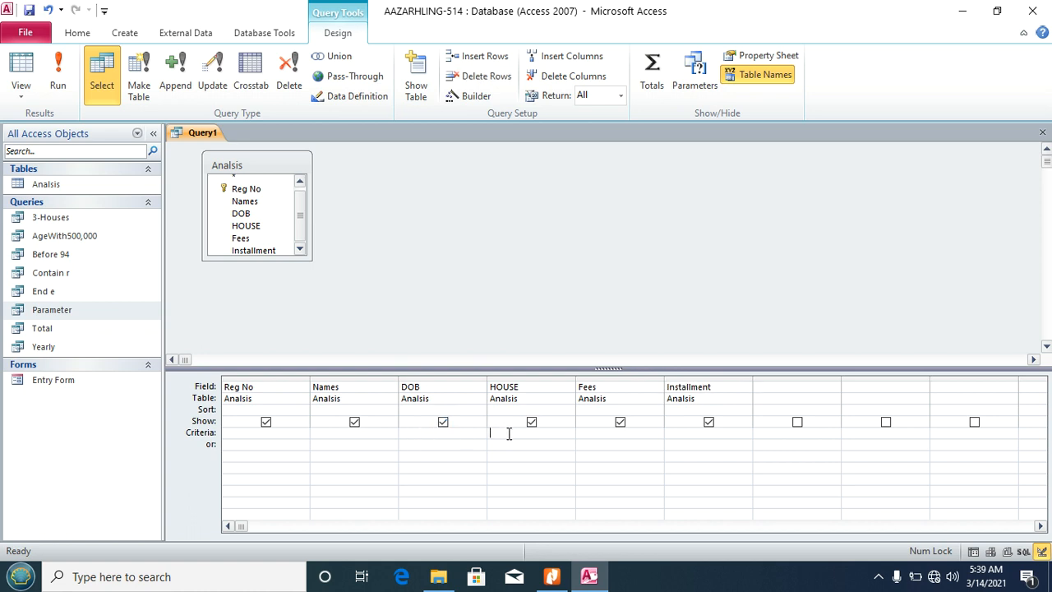
left_click(476, 96)
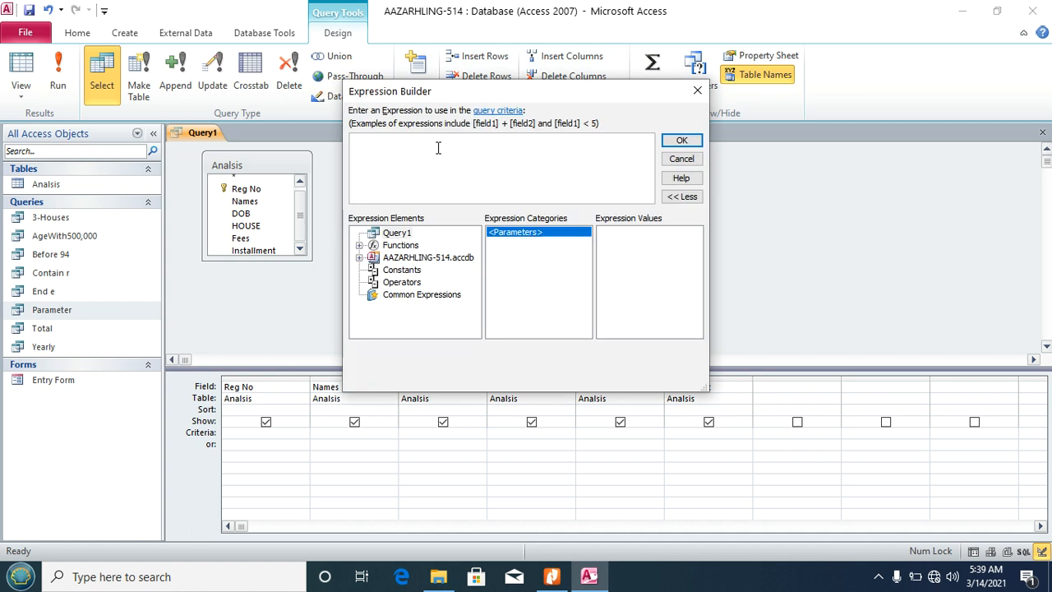
type("like \"??????\"")
left_click(681, 140)
Step: Run the query, save it as 6-Char and close it
left_click(59, 78)
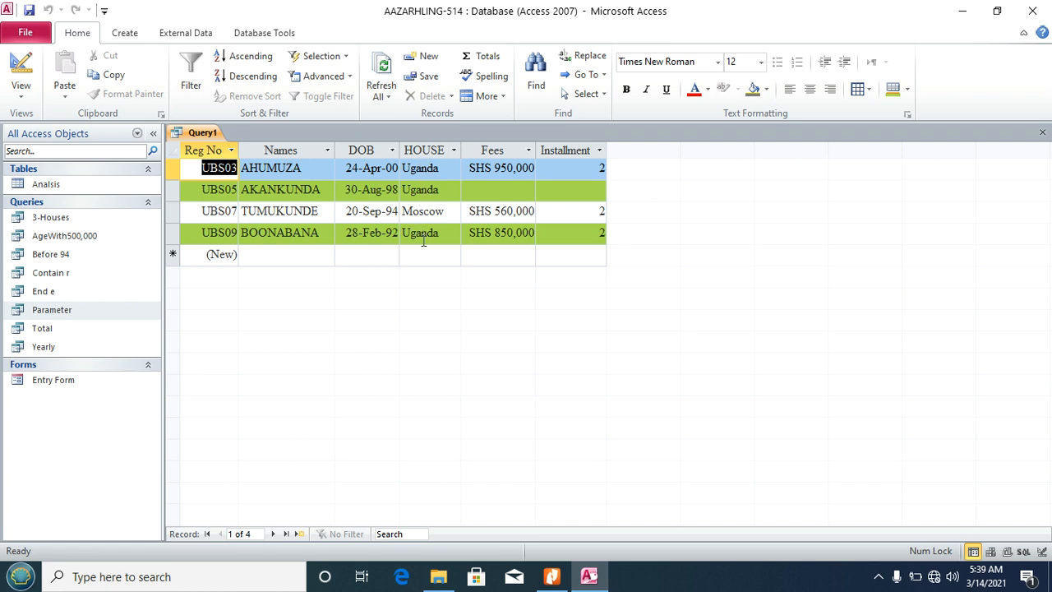
key("ctrl+s")
type("6-Char")
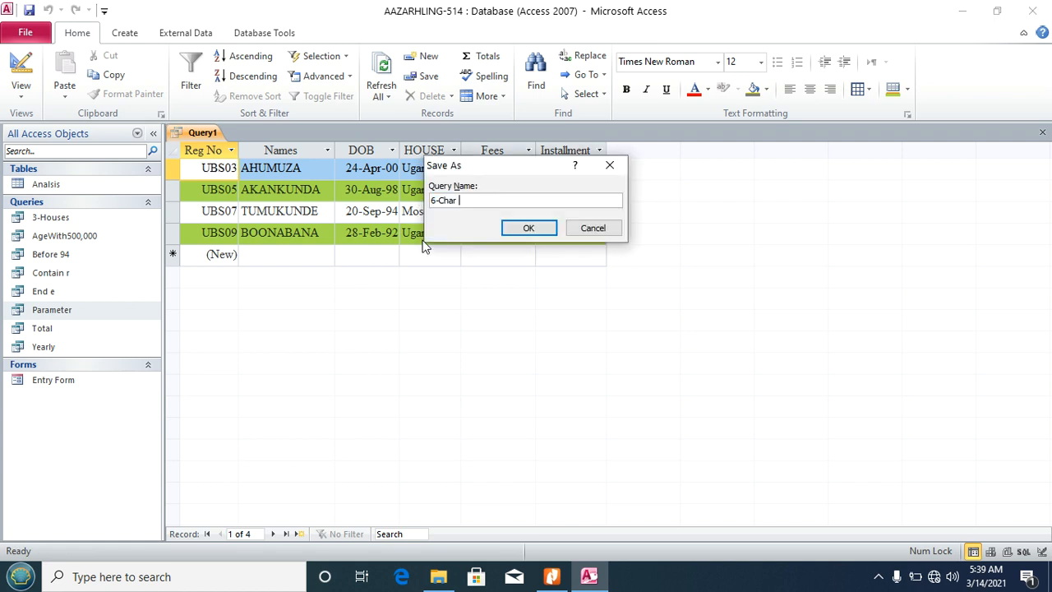
left_click(529, 228)
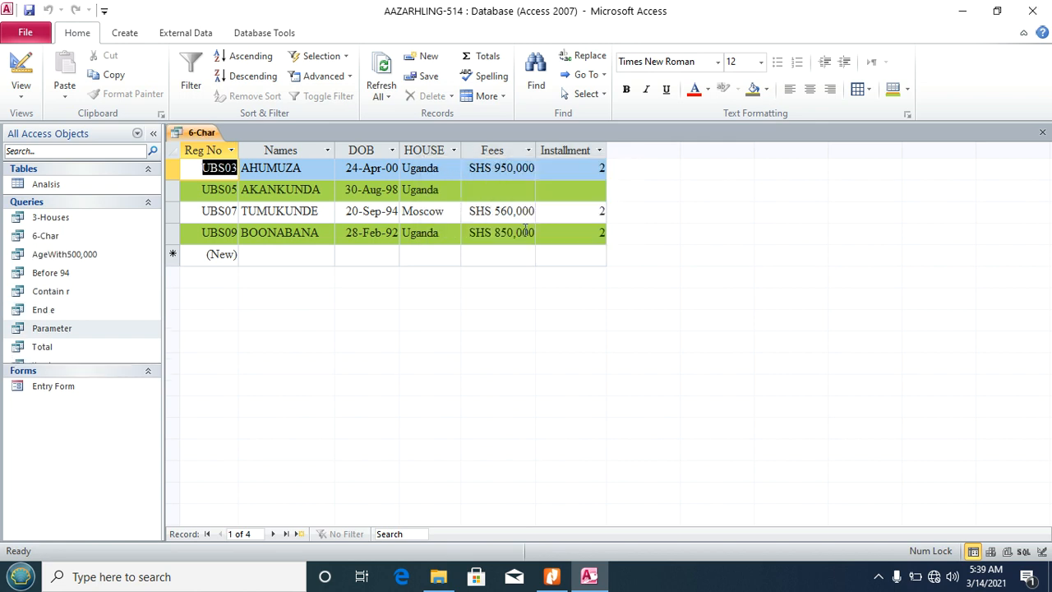
left_click(1043, 133)
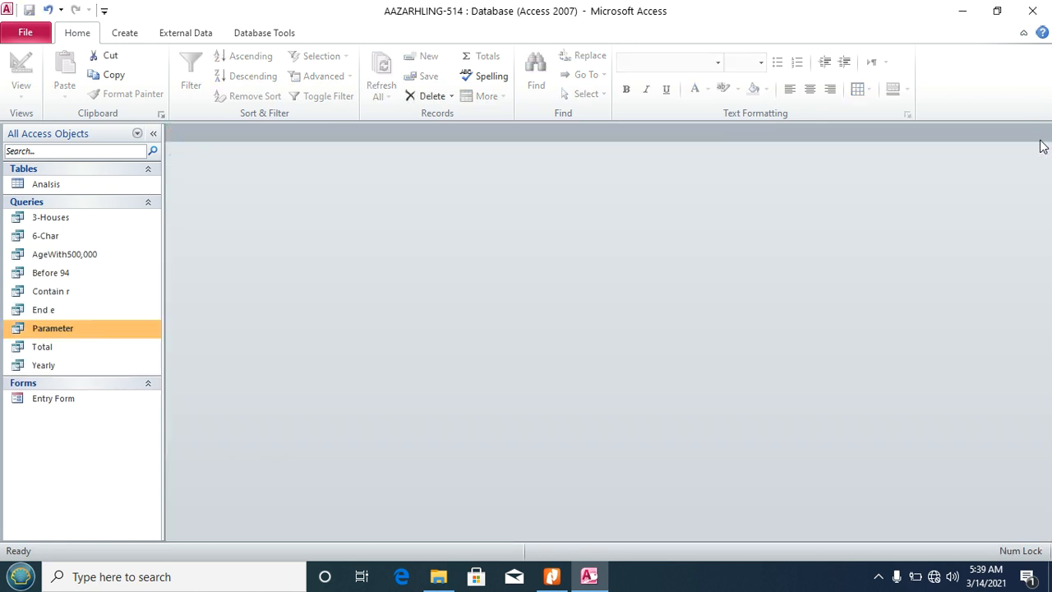
Step: Mark the query name Feb-July in task x of the PDF, then return to Access
left_click(558, 570)
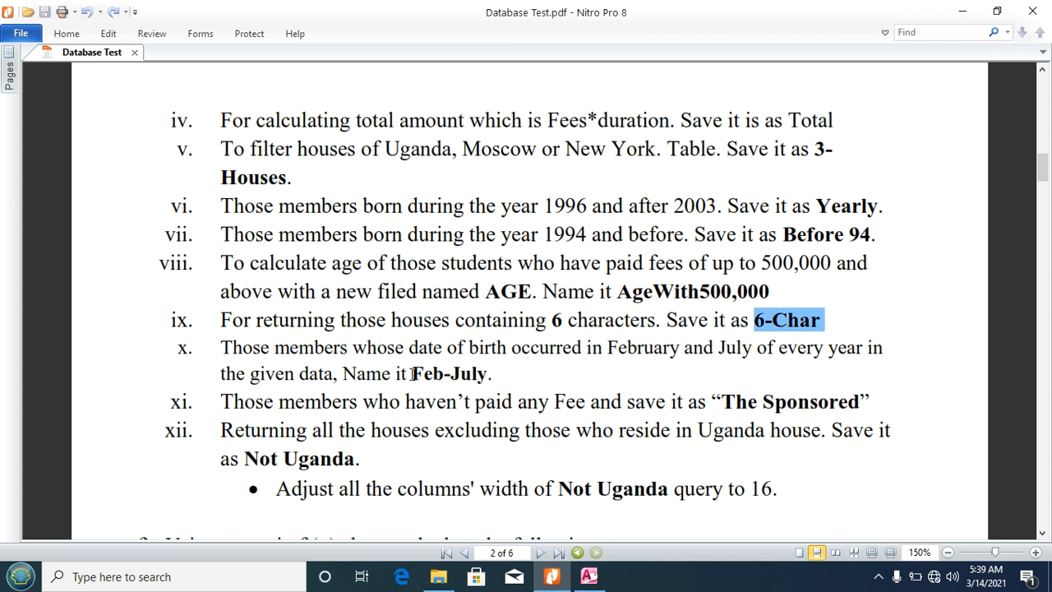
left_click_drag(414, 374, 488, 374)
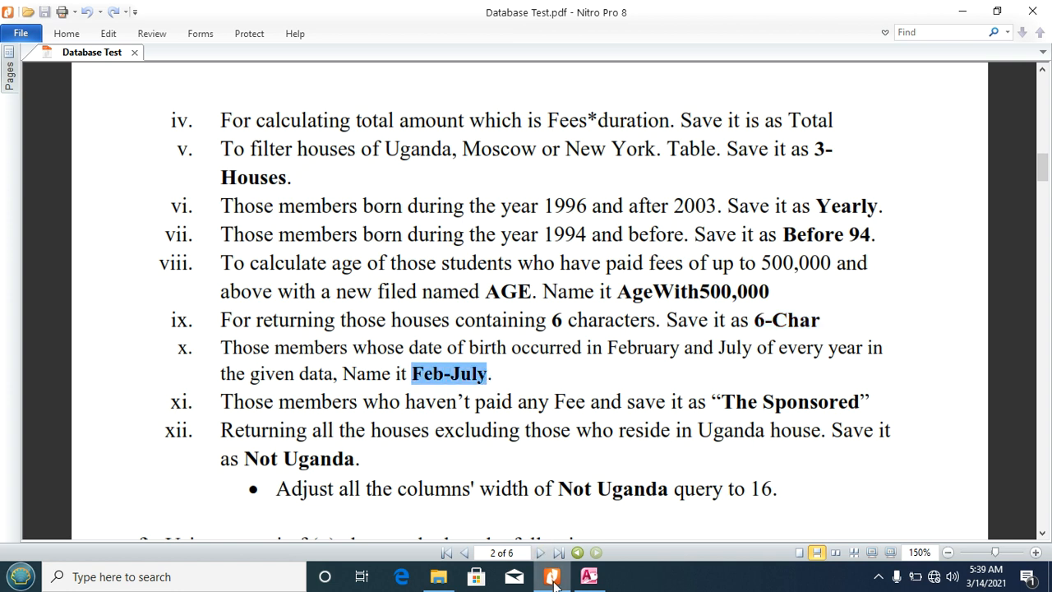
left_click(589, 576)
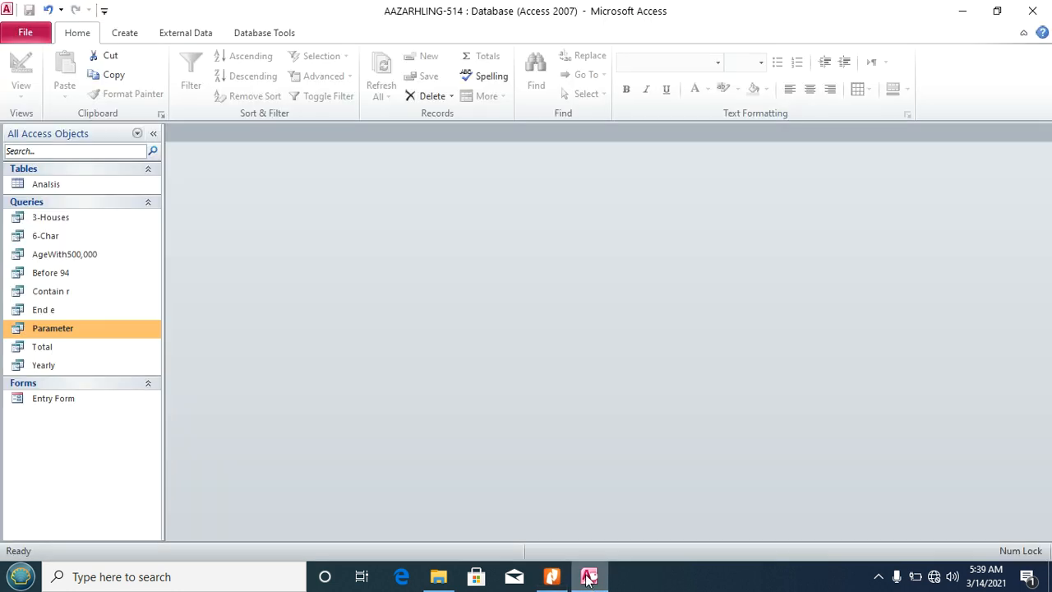
Step: Create a new design-view query on Analisis with all six fields, Reg No through Installment, in the grid
left_click(123, 32)
left_click(245, 74)
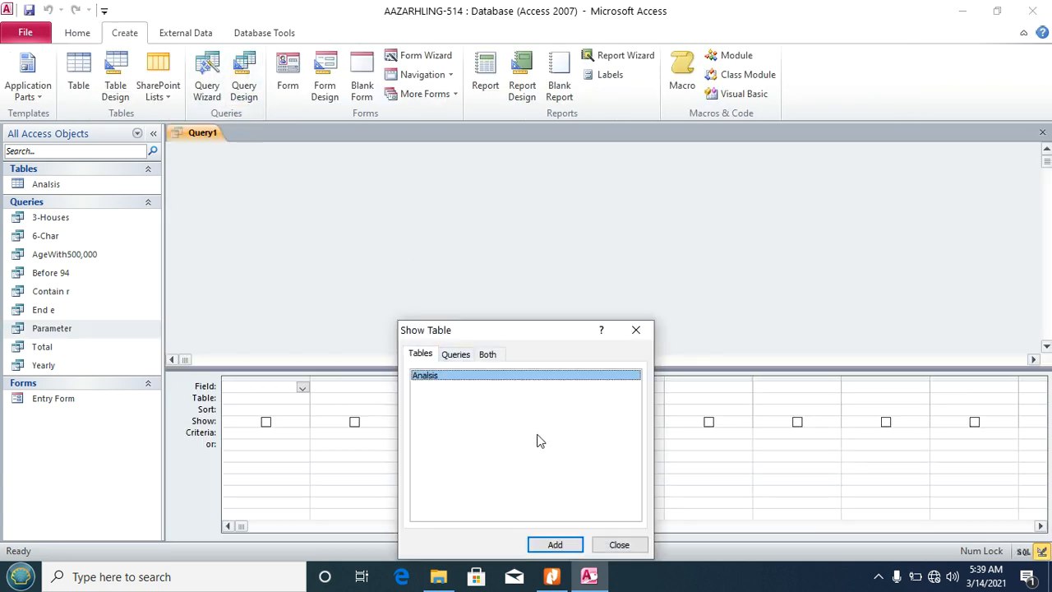
left_click(555, 545)
left_click(619, 545)
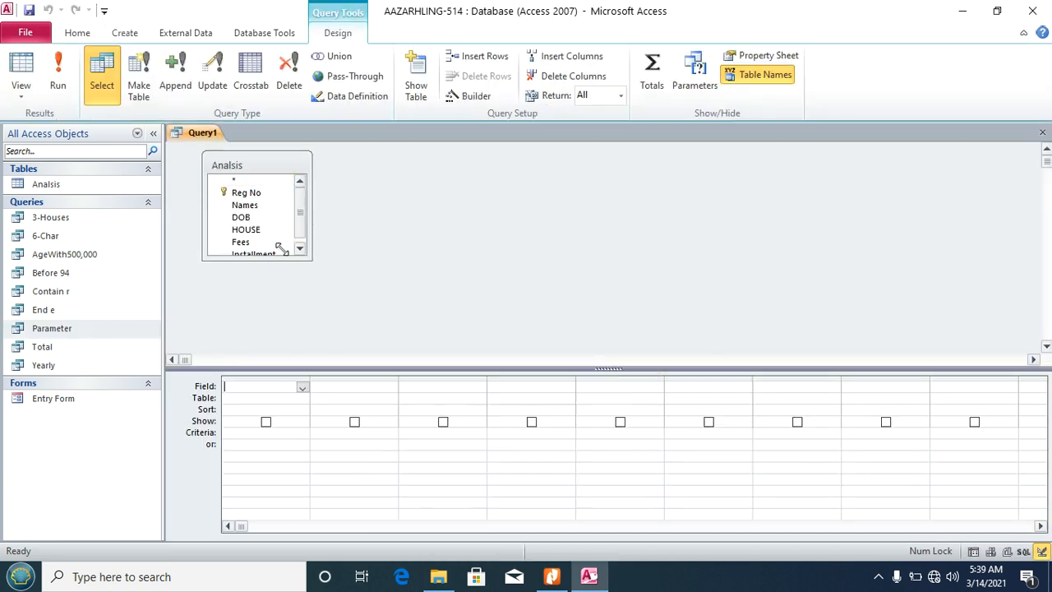
double_click(236, 171)
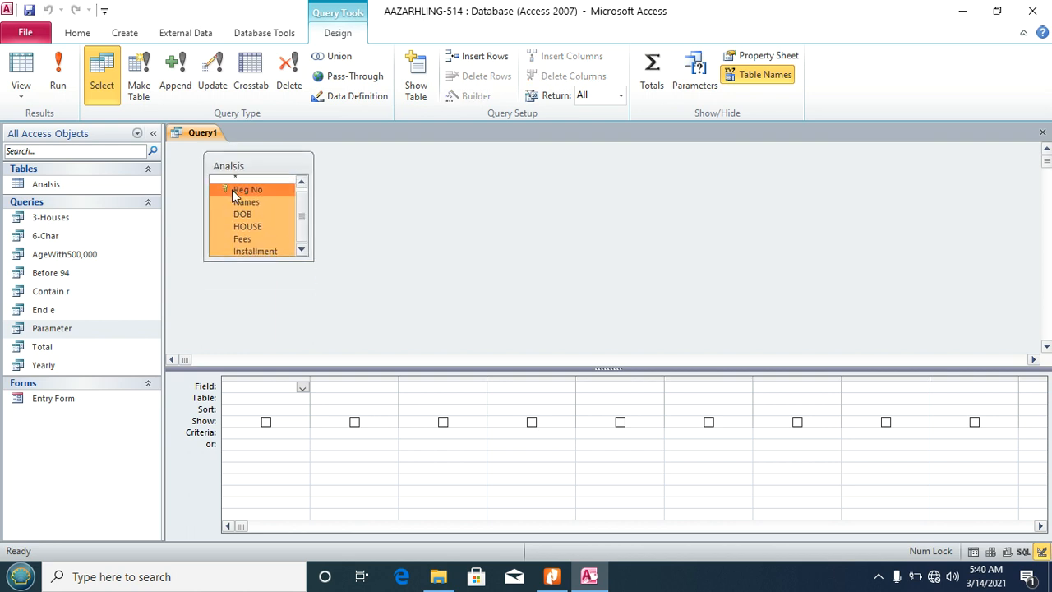
left_click_drag(232, 189, 254, 397)
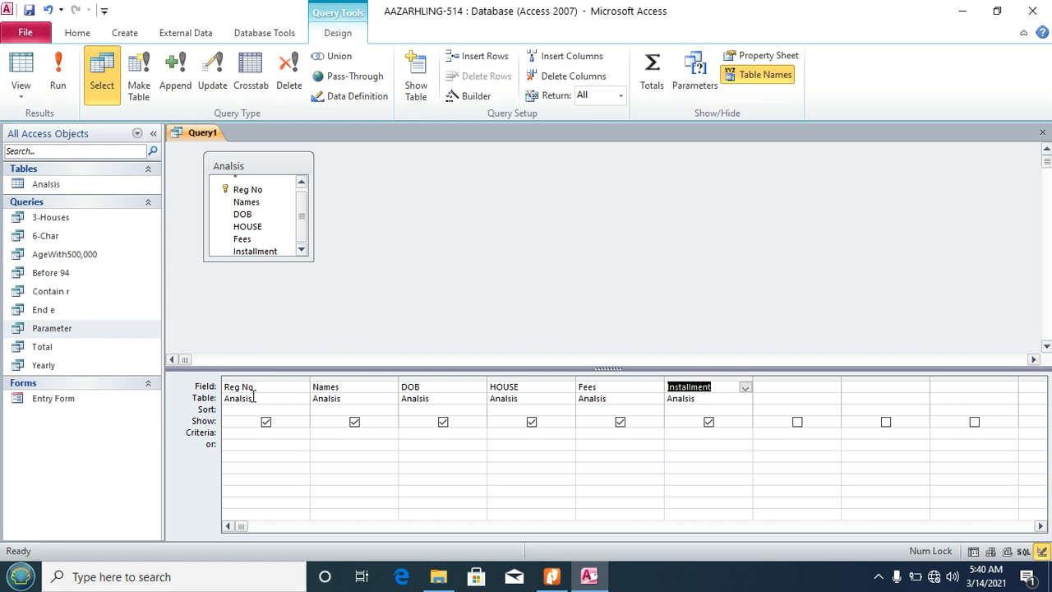
left_click(426, 433)
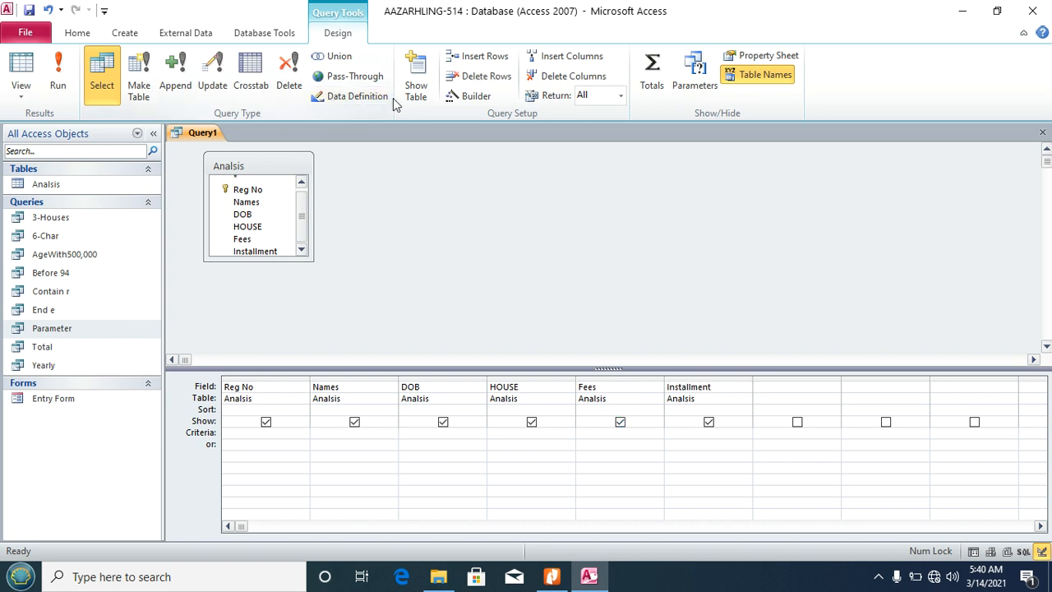
Step: Set the DOB criterion to DatePart("m", [Analisis]![DOB])=02 to select February births
left_click(479, 96)
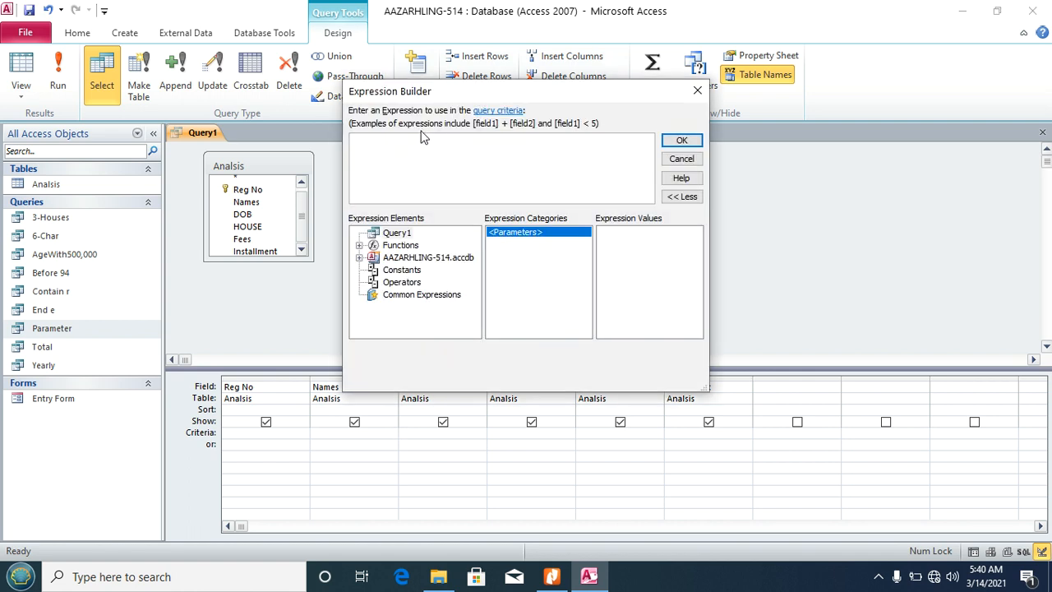
type("Da")
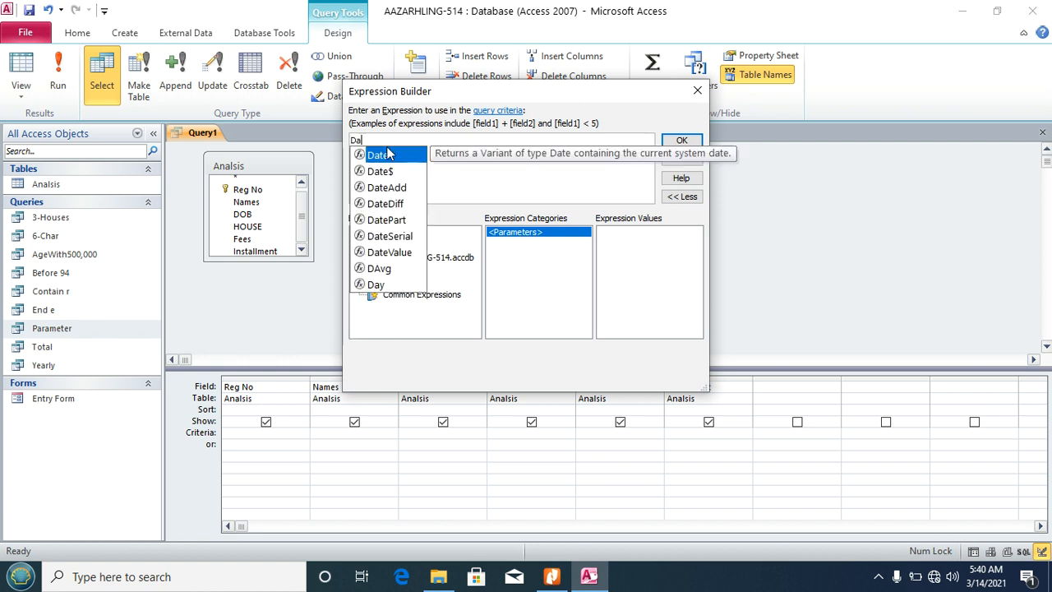
type("tePart")
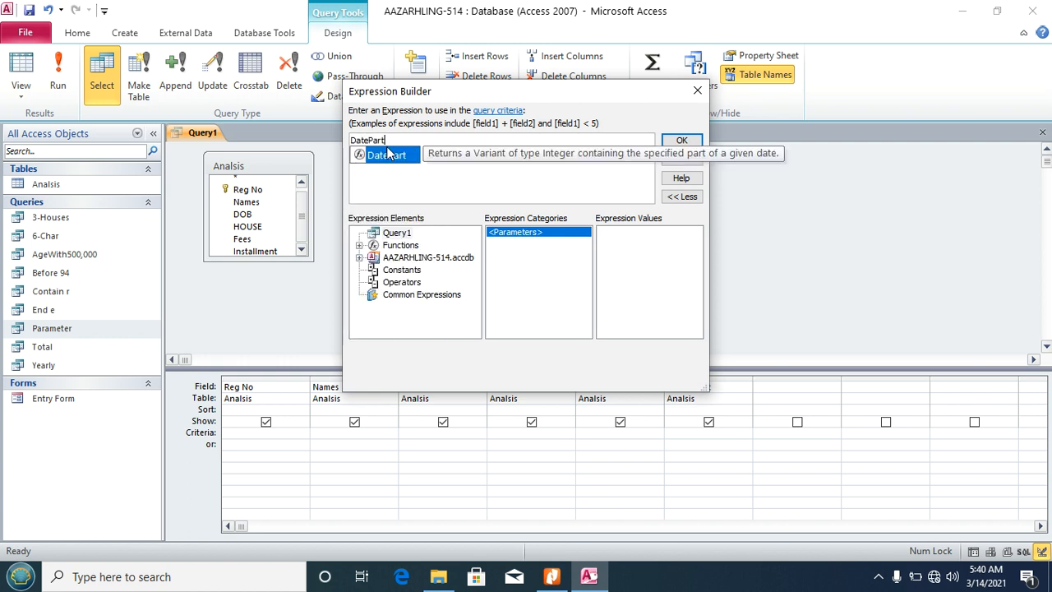
type("(")
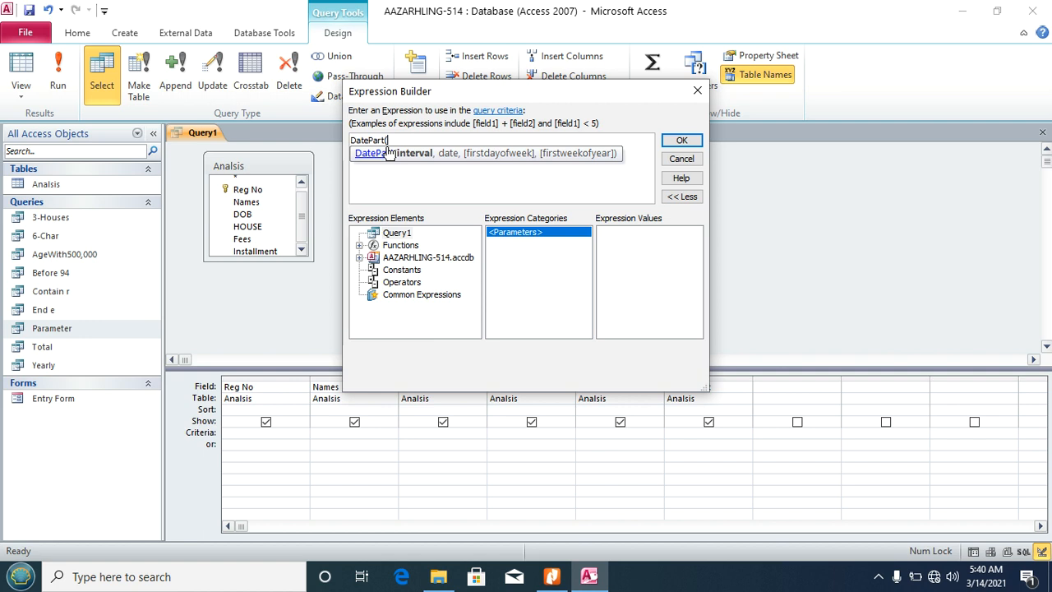
type("\"m\",")
left_click(400, 259)
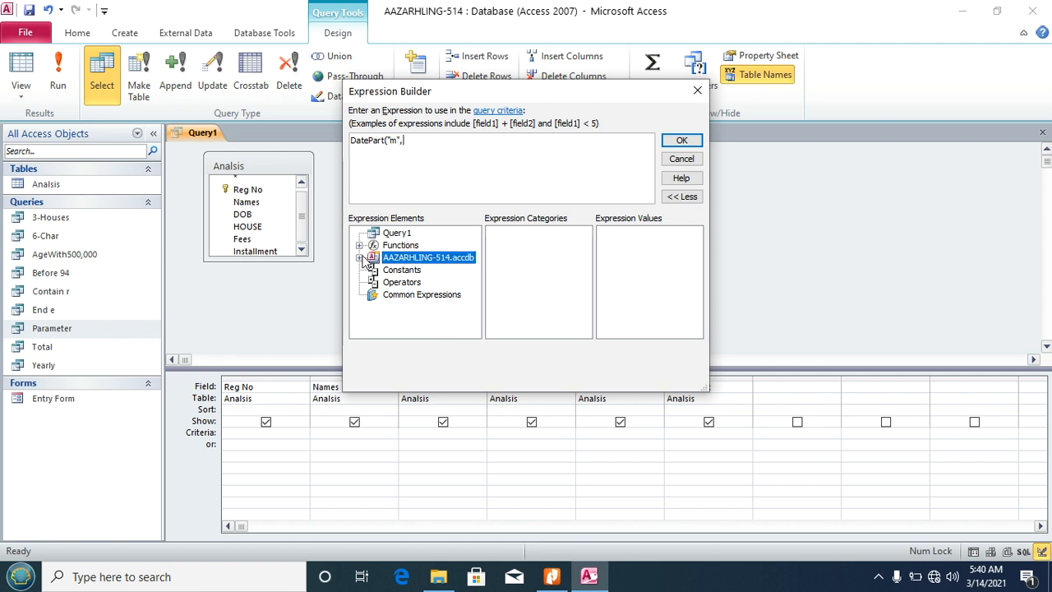
left_click(360, 258)
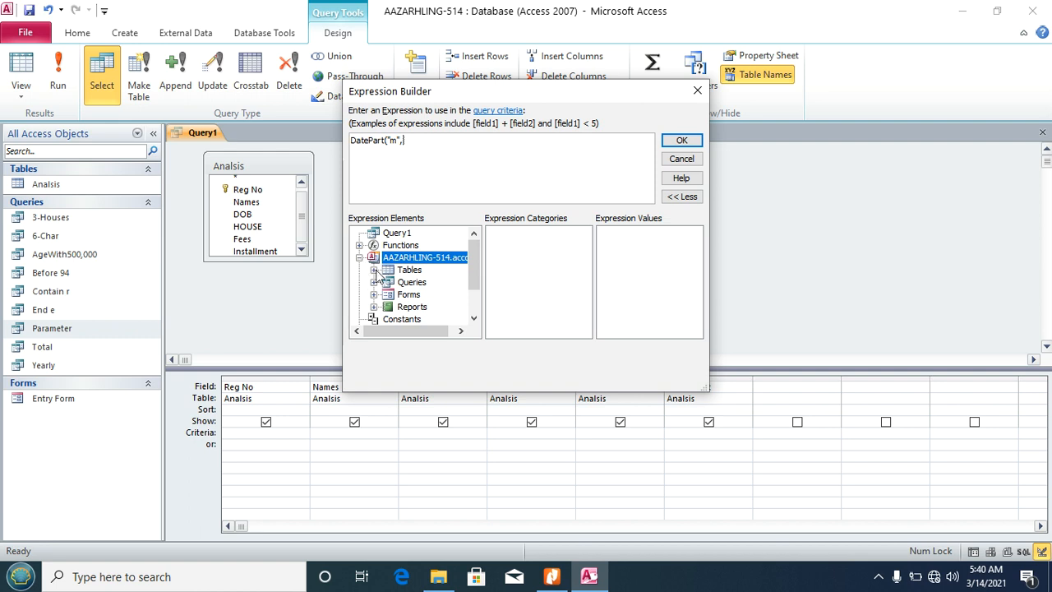
left_click(374, 271)
left_click(424, 282)
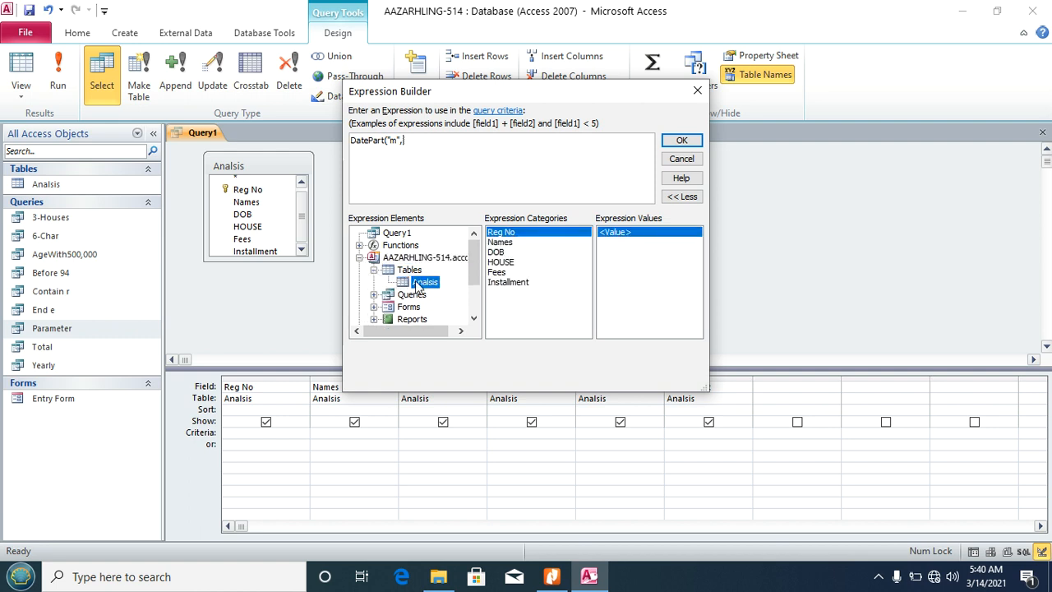
left_click(495, 255)
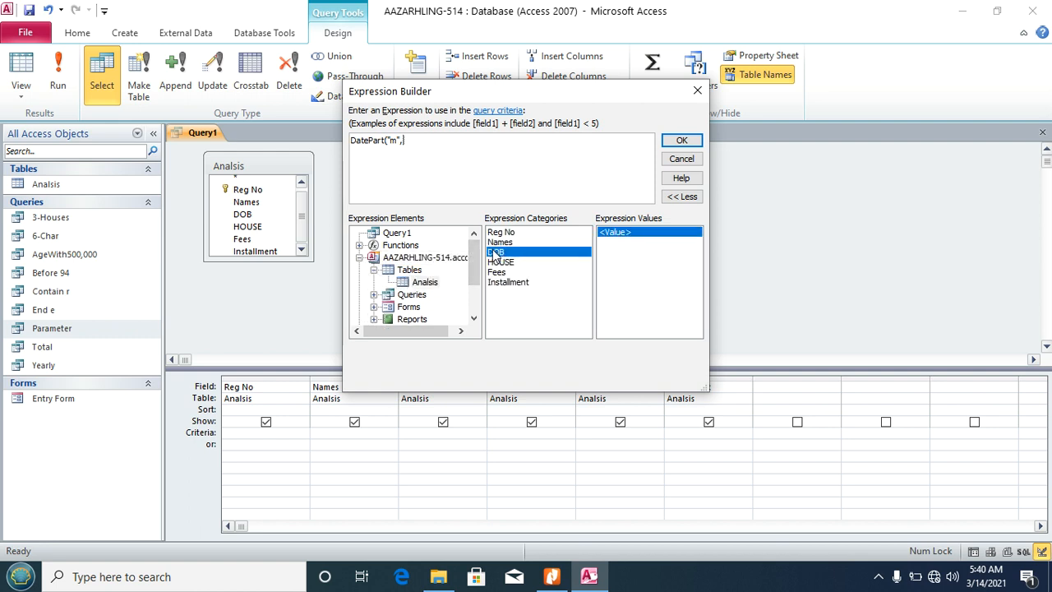
double_click(494, 253)
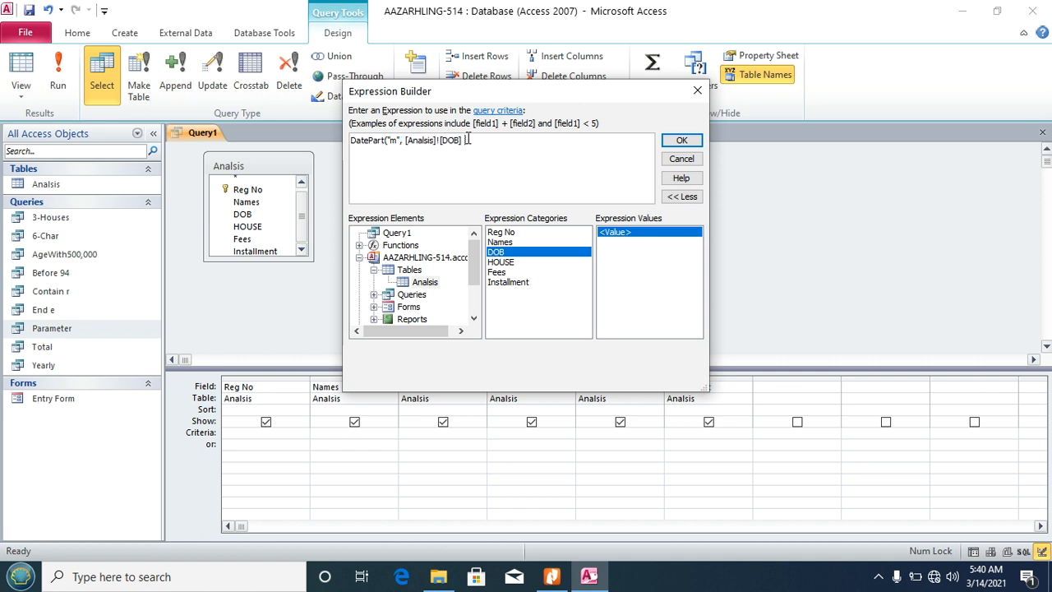
type(")=02")
left_click(680, 142)
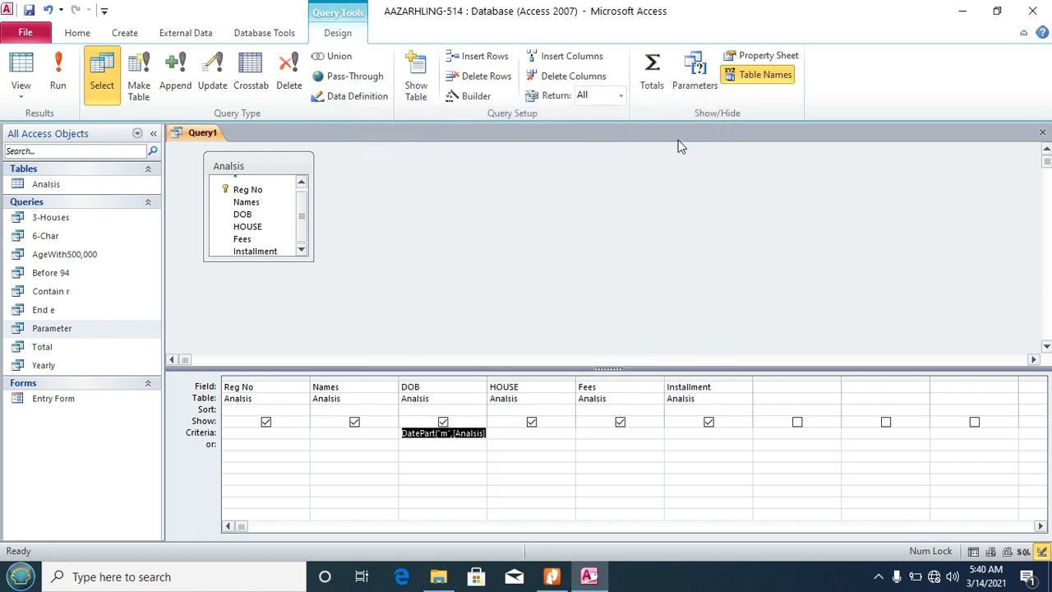
left_click(417, 444)
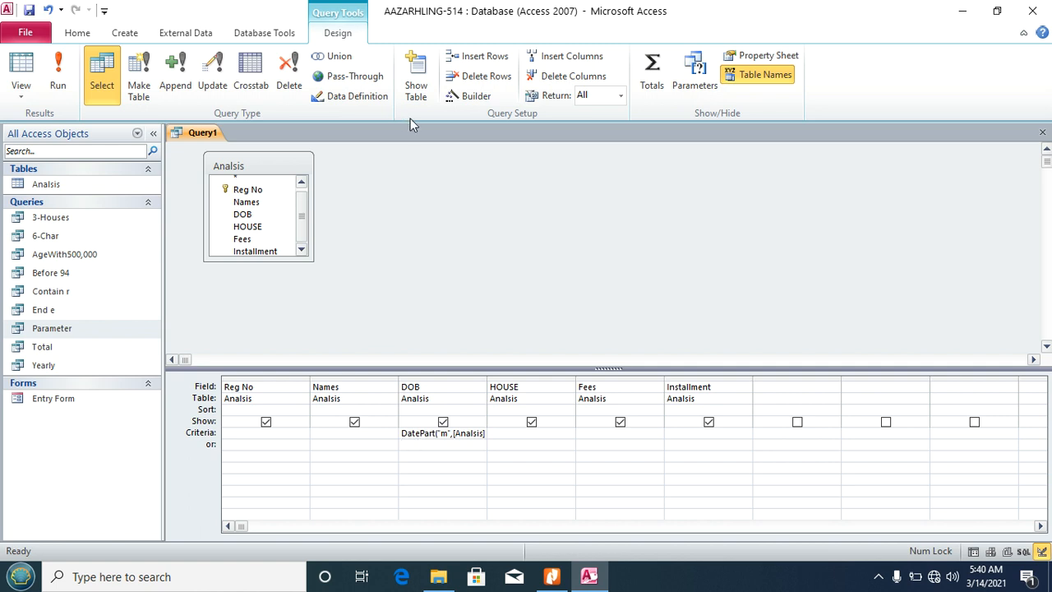
Step: Add the or-row DOB criterion DatePart("m", [Analisis]![DOB])=07 and run the query
left_click(465, 97)
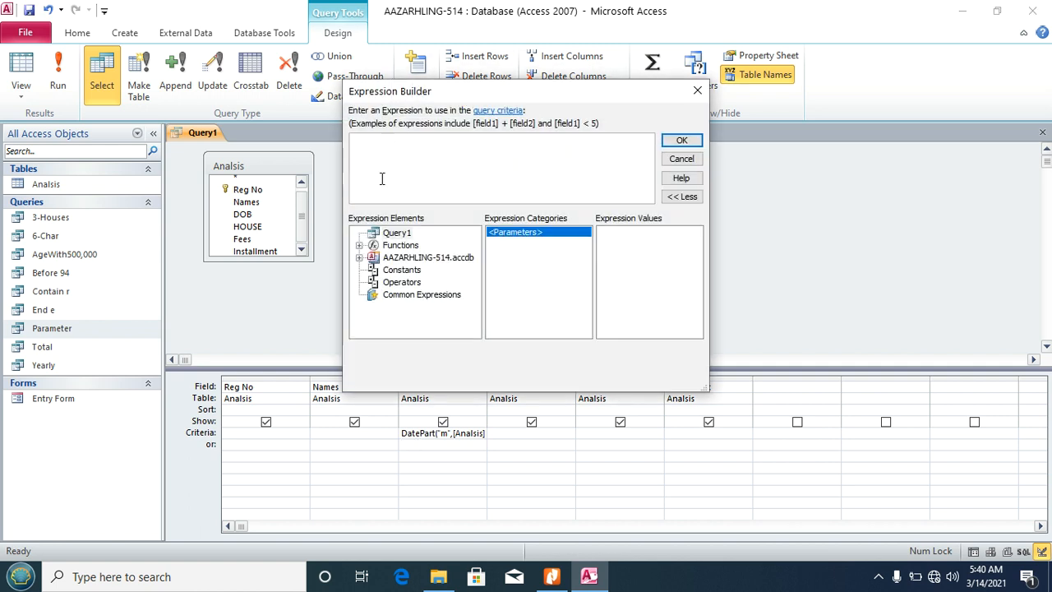
type("DatePart")
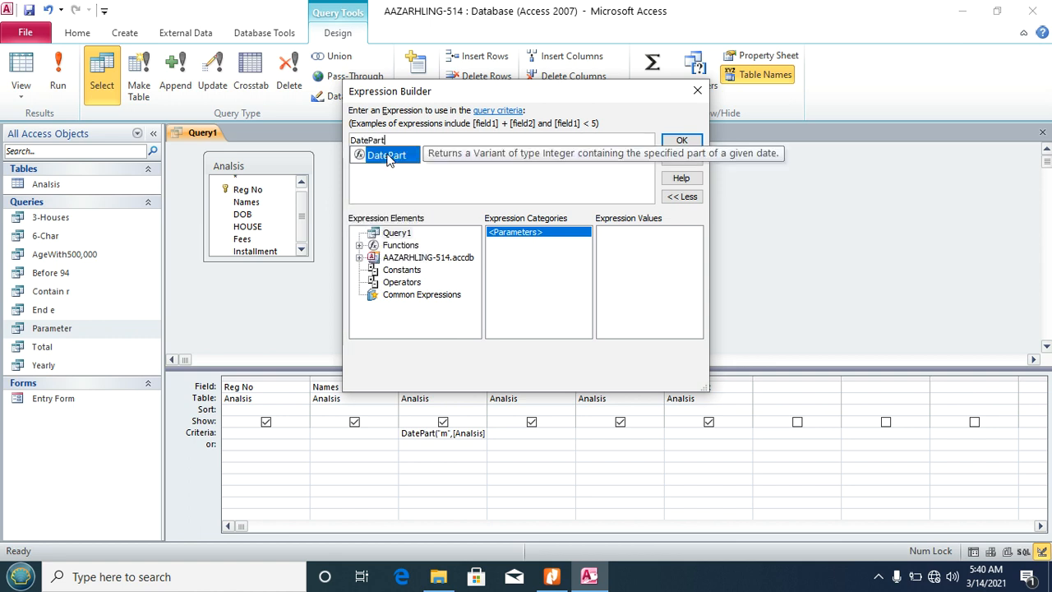
type("(")
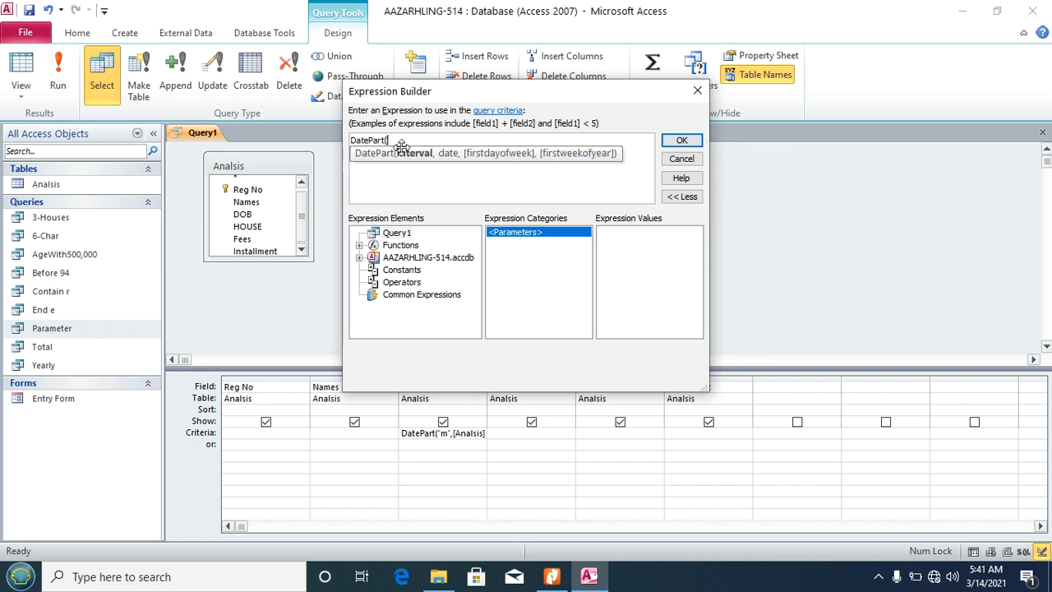
type("\"m\",")
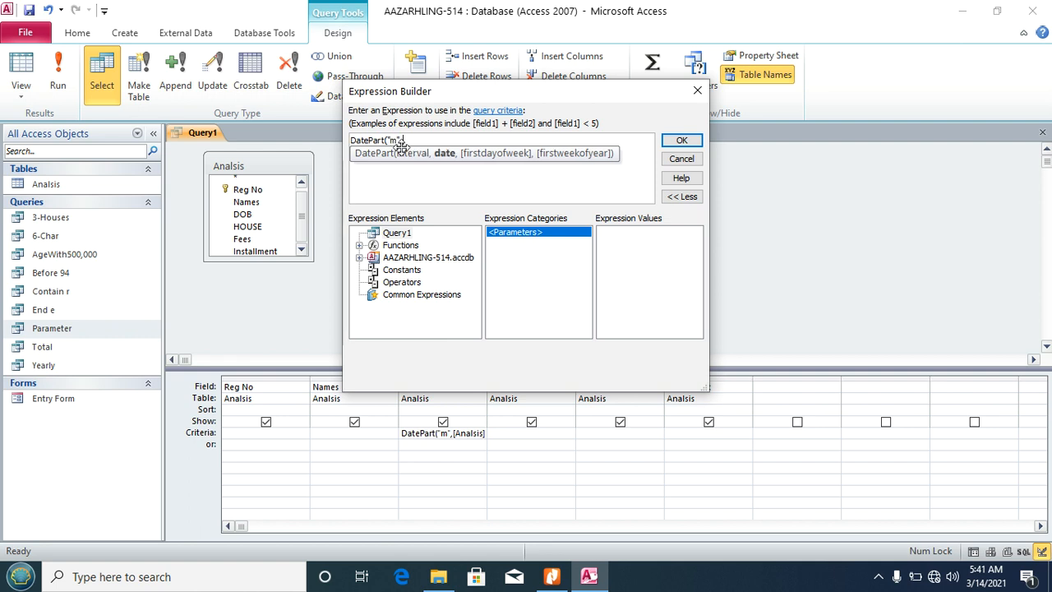
left_click(360, 257)
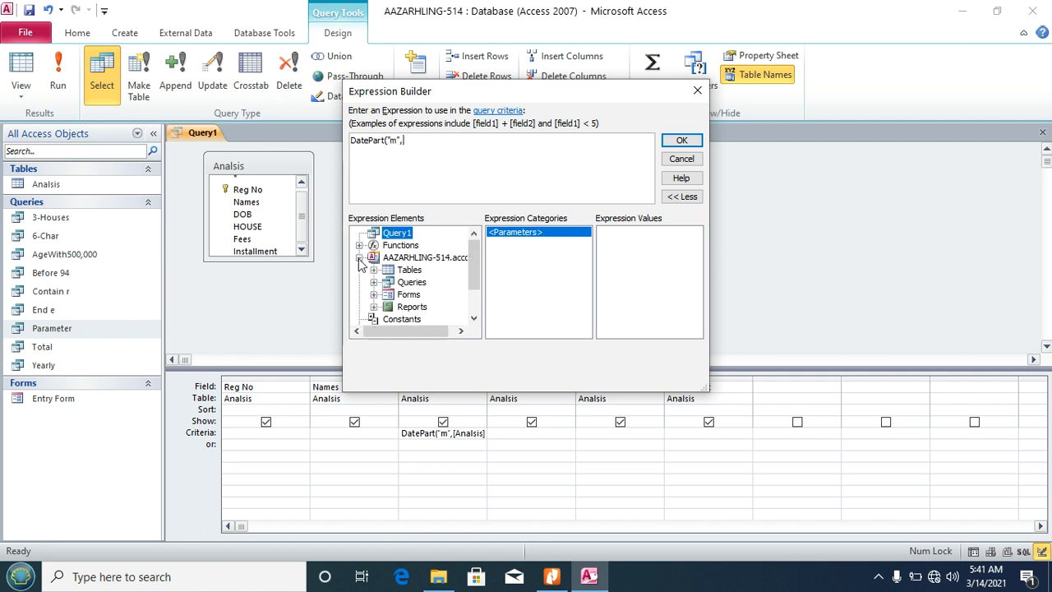
left_click(359, 257)
left_click(359, 257)
left_click(374, 270)
left_click(421, 283)
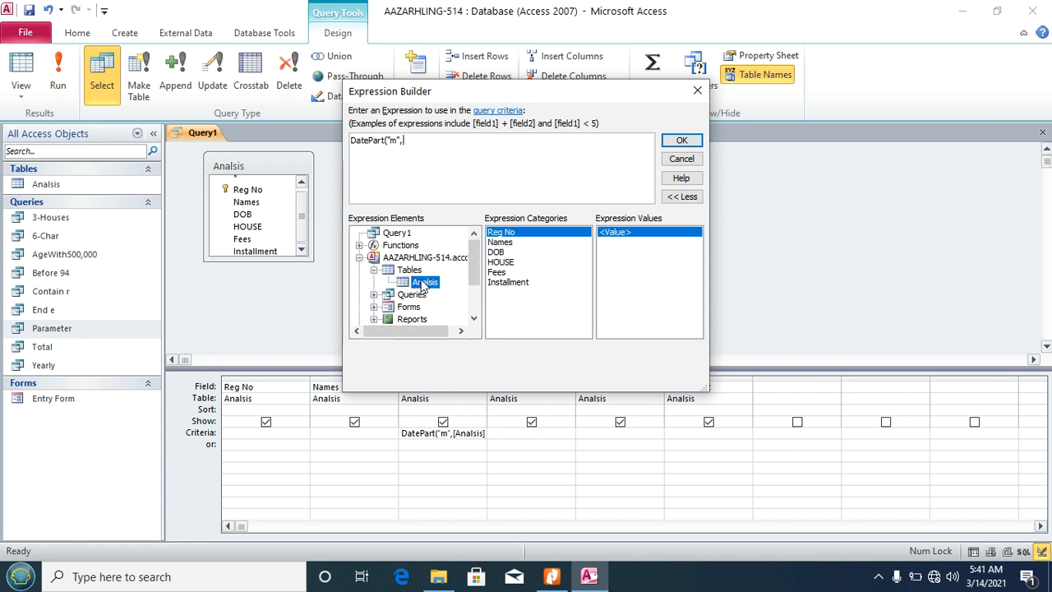
left_click(498, 253)
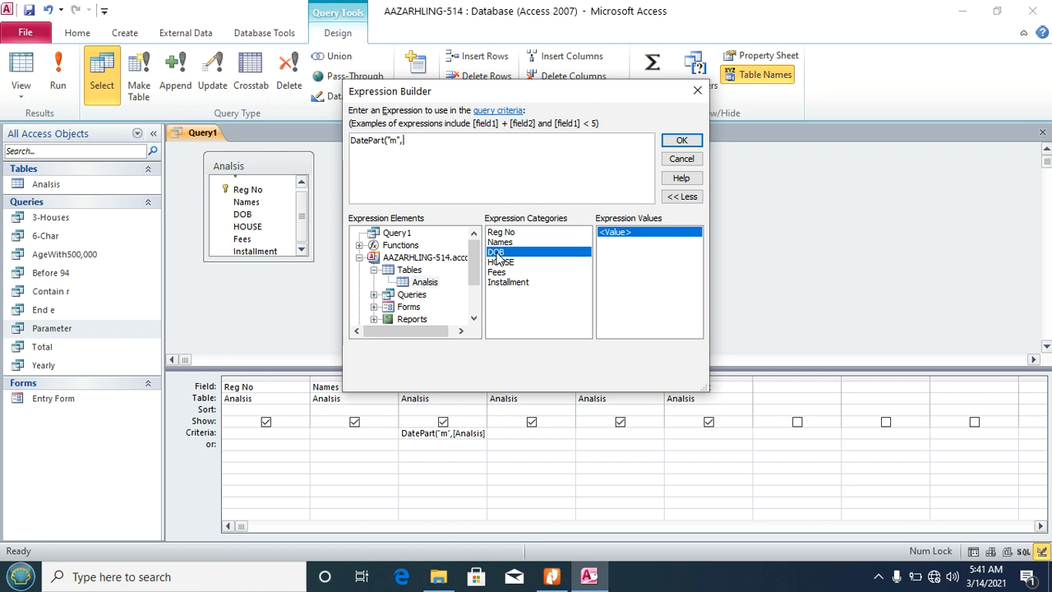
double_click(497, 253)
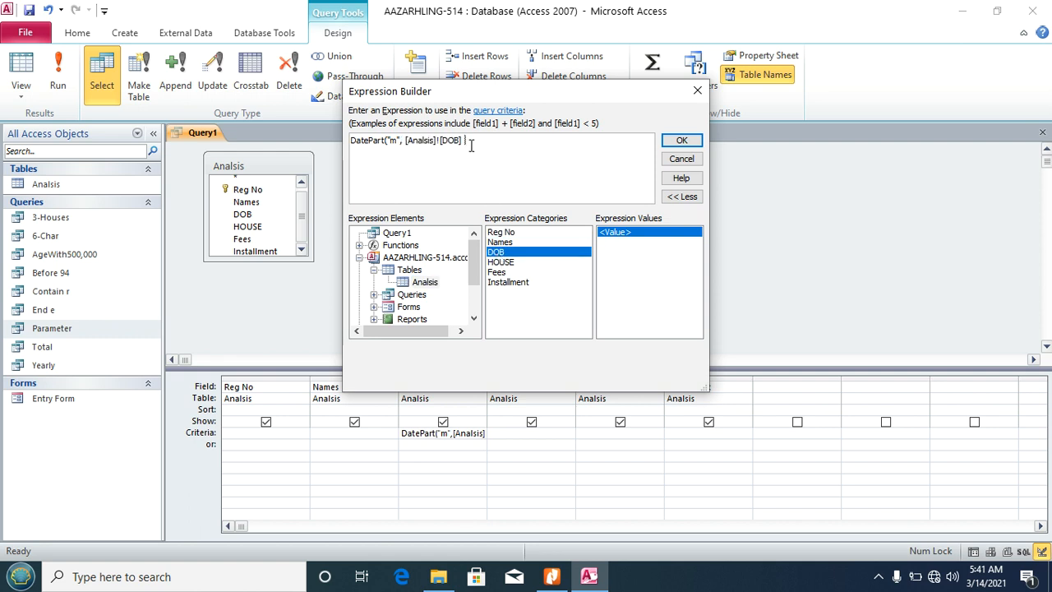
type(")=07")
left_click(681, 141)
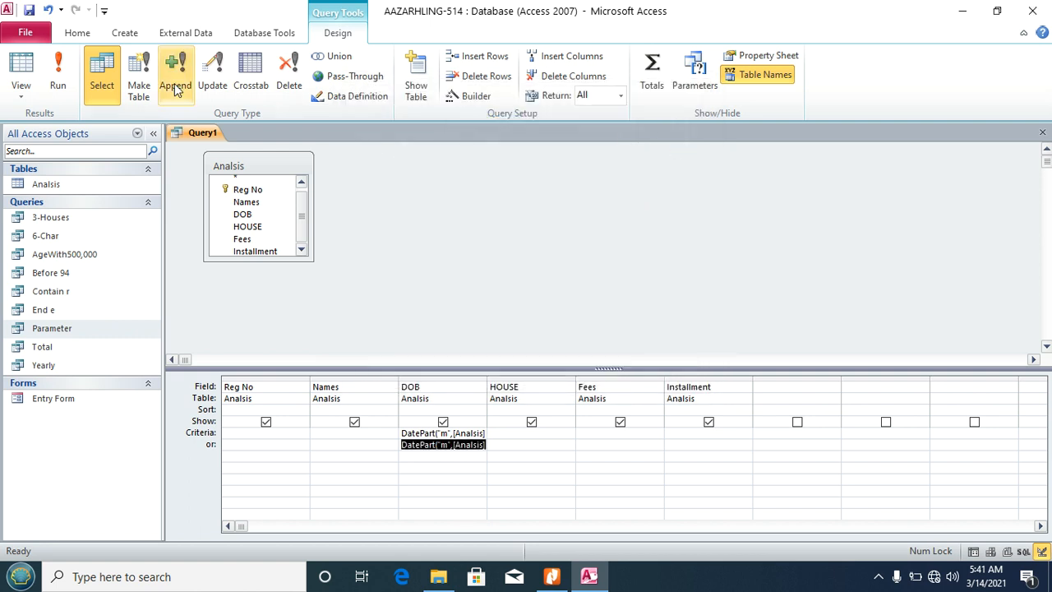
left_click(58, 78)
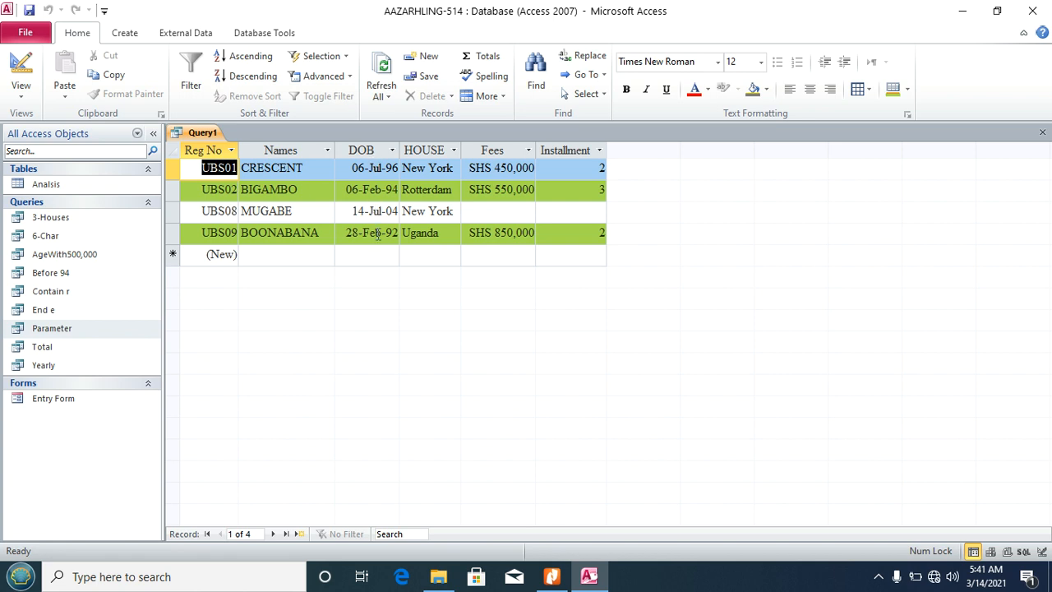
Step: Save the birth-month query as Feb-July and close it
key("ctrl+s")
type("Feb-July")
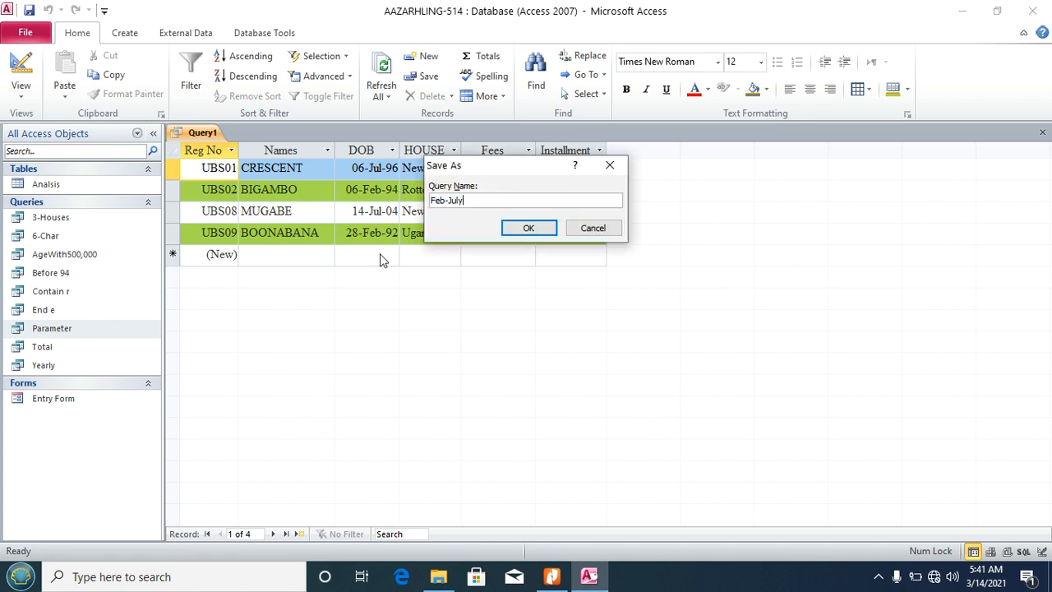
left_click(519, 230)
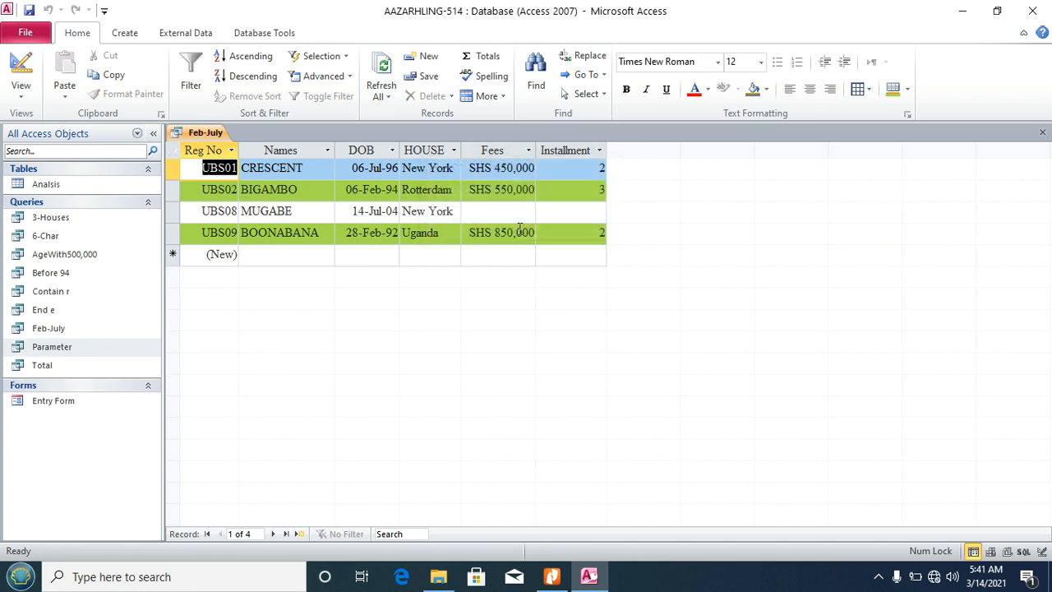
left_click(1042, 133)
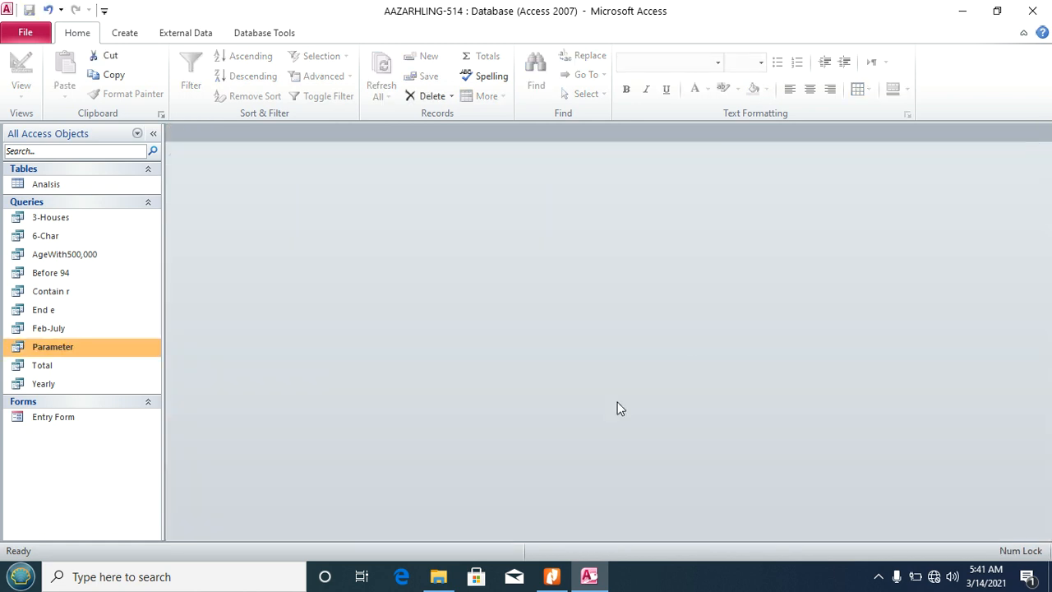
left_click(552, 576)
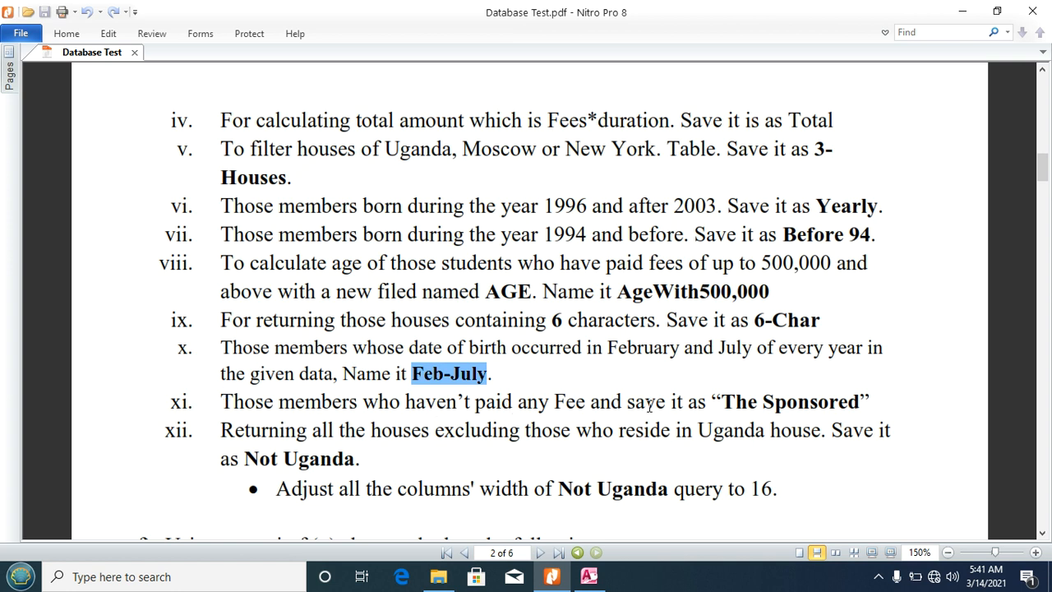
Step: Select the query name The Sponsored in task xi, then open the Analisis table in Access
left_click_drag(726, 402, 834, 401)
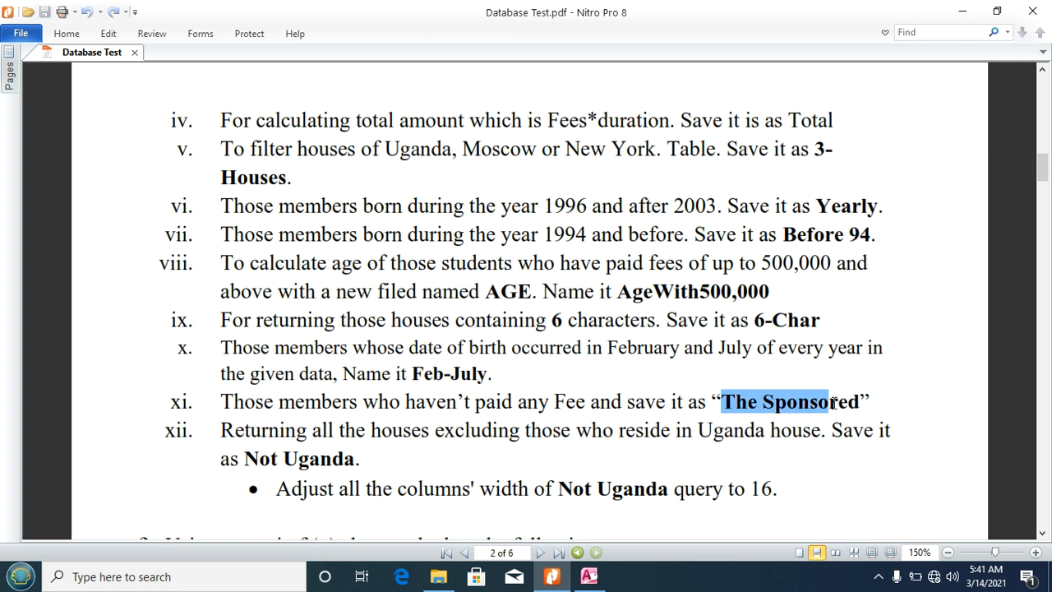
left_click(835, 402)
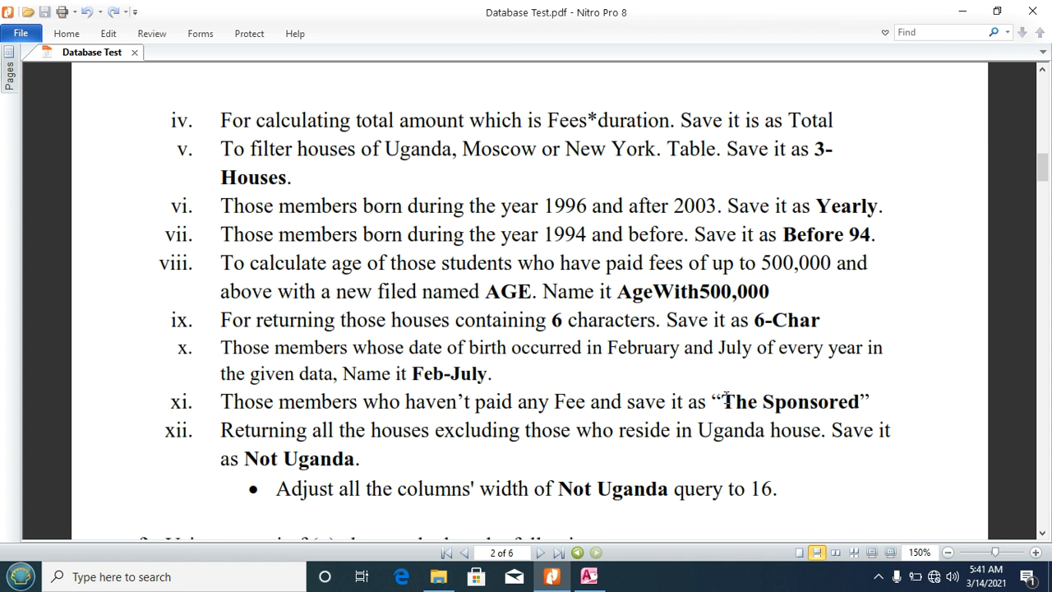
left_click_drag(726, 400, 861, 402)
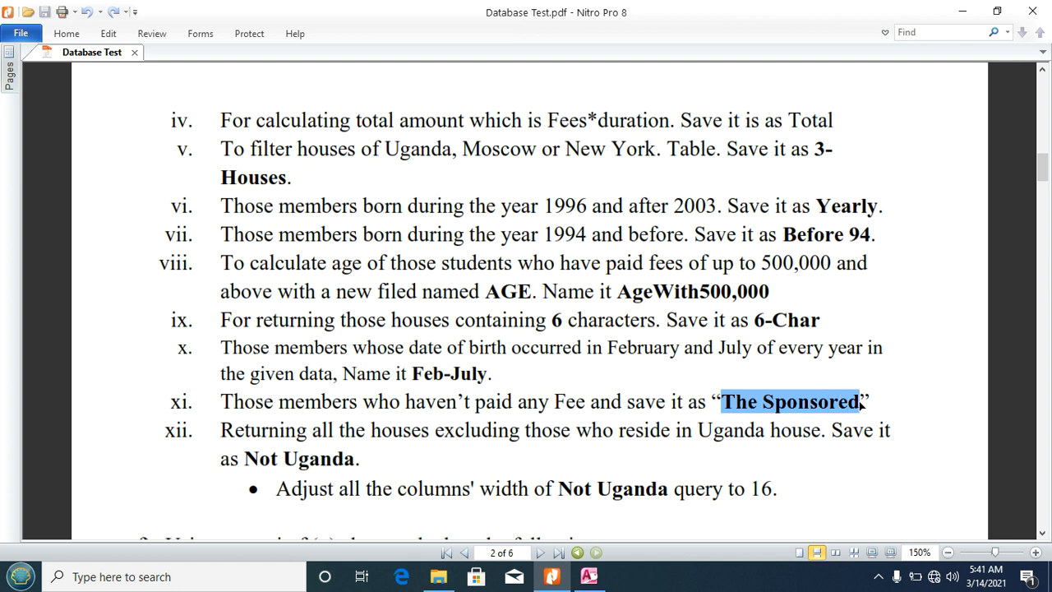
left_click(589, 576)
double_click(61, 181)
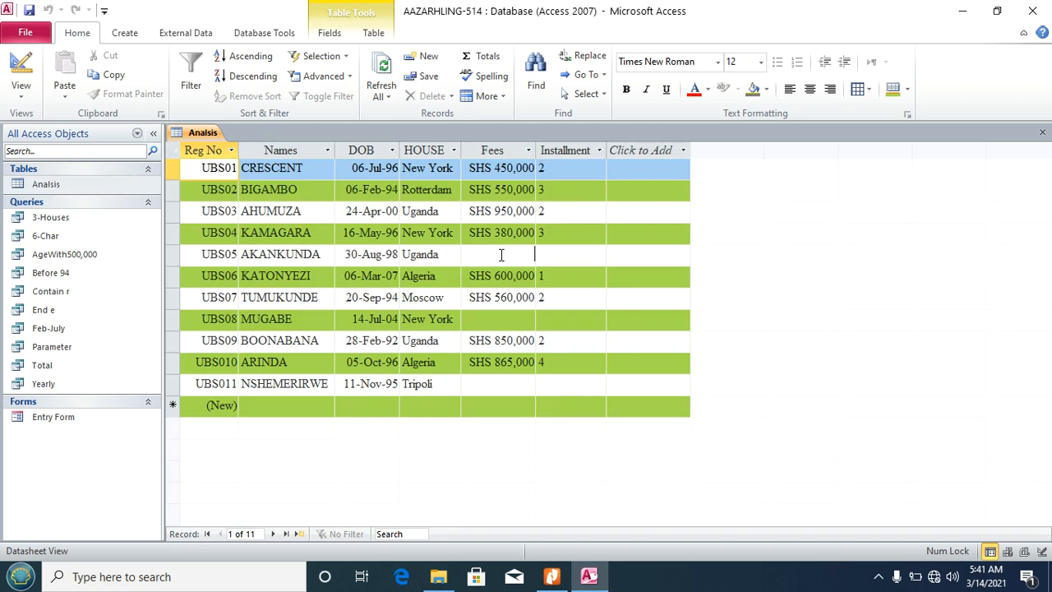
Step: Check the empty Fees values for UBS05, UBS08 and UBS011 in the Analsis table, then close it
left_click(502, 255)
left_click(493, 322)
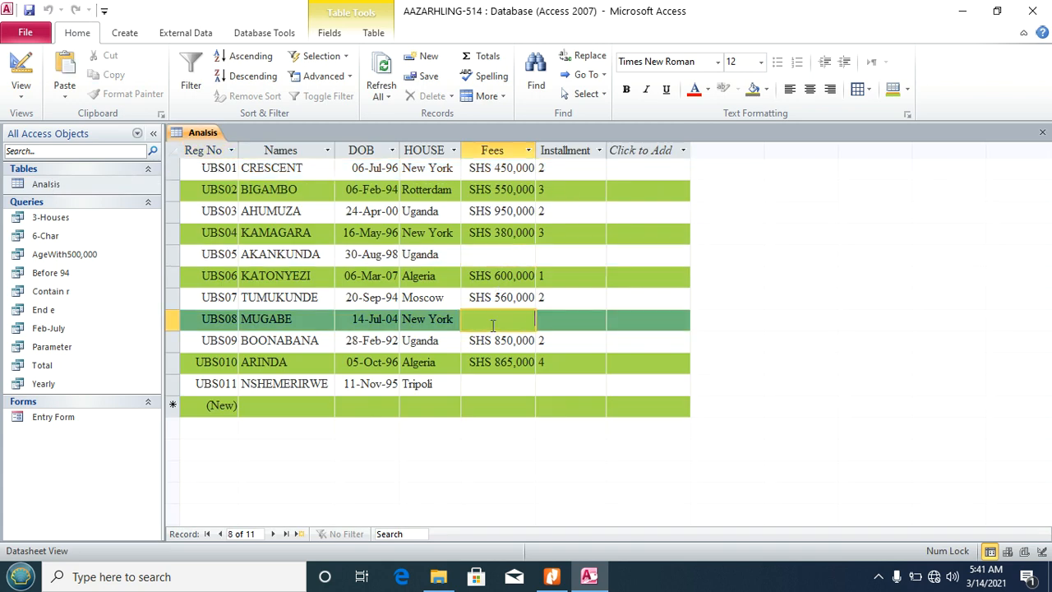
left_click(488, 386)
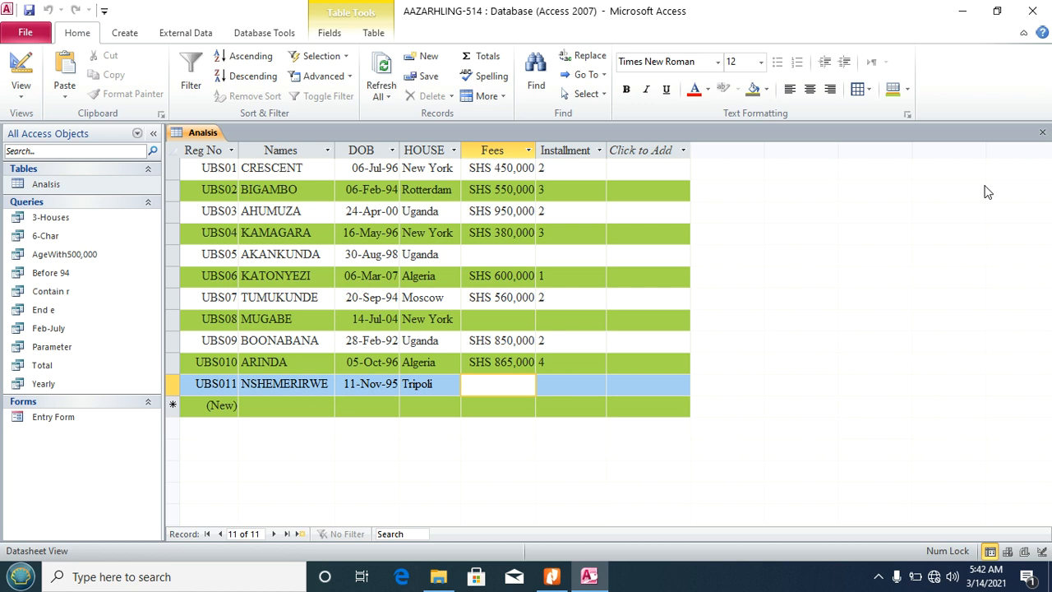
left_click(1043, 132)
Step: Start a new design-view query on the Analsis table with all its fields in the grid
left_click(121, 31)
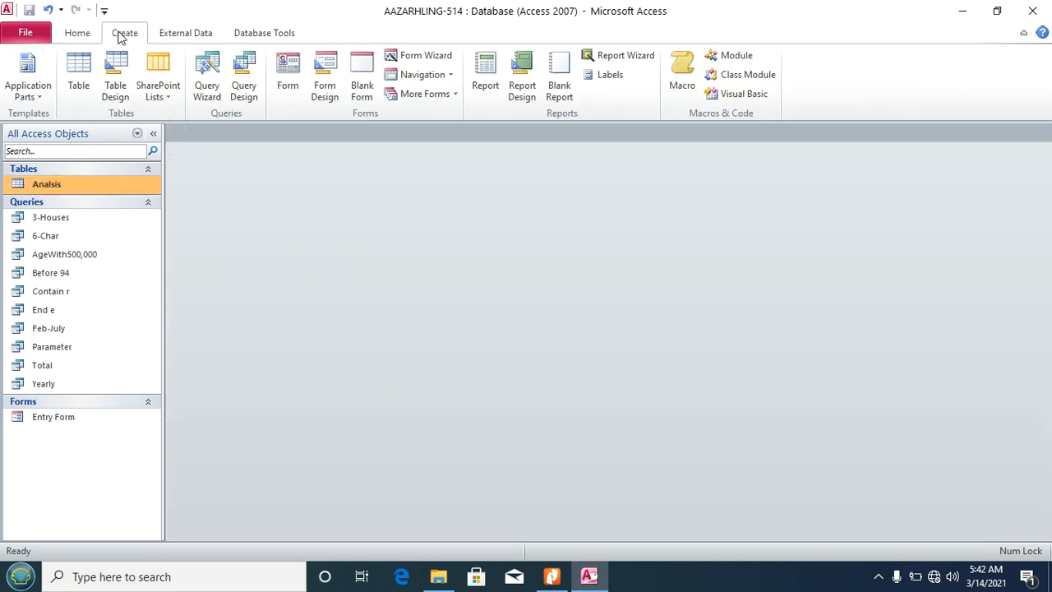
left_click(245, 86)
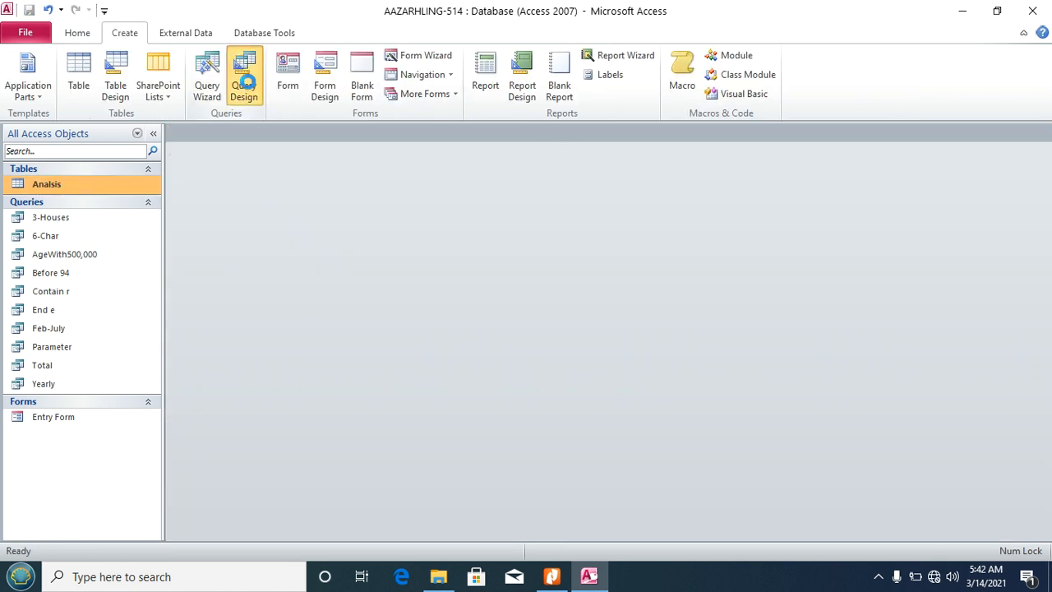
left_click(555, 545)
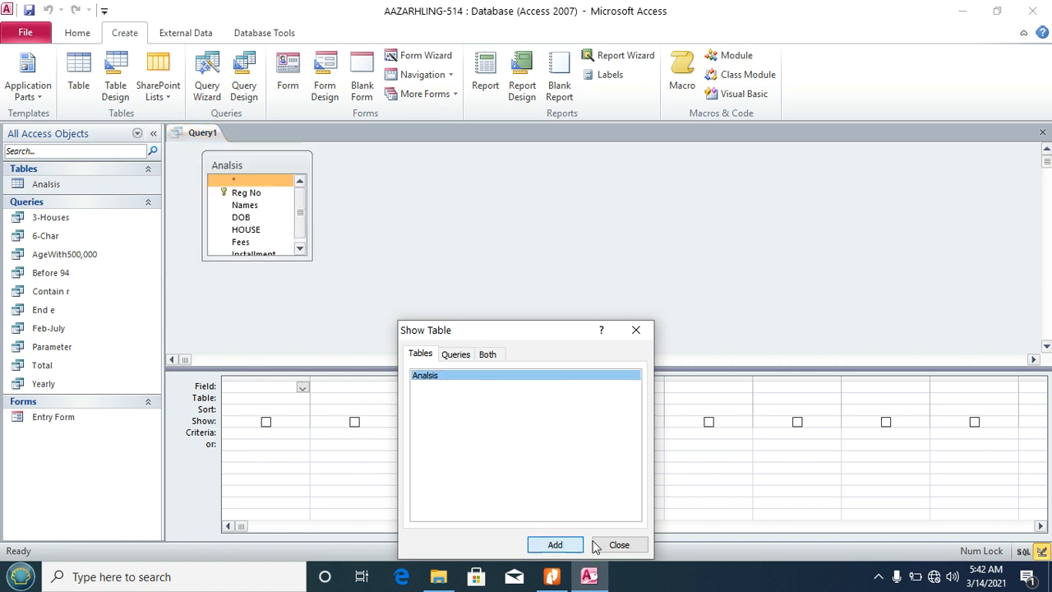
left_click(607, 545)
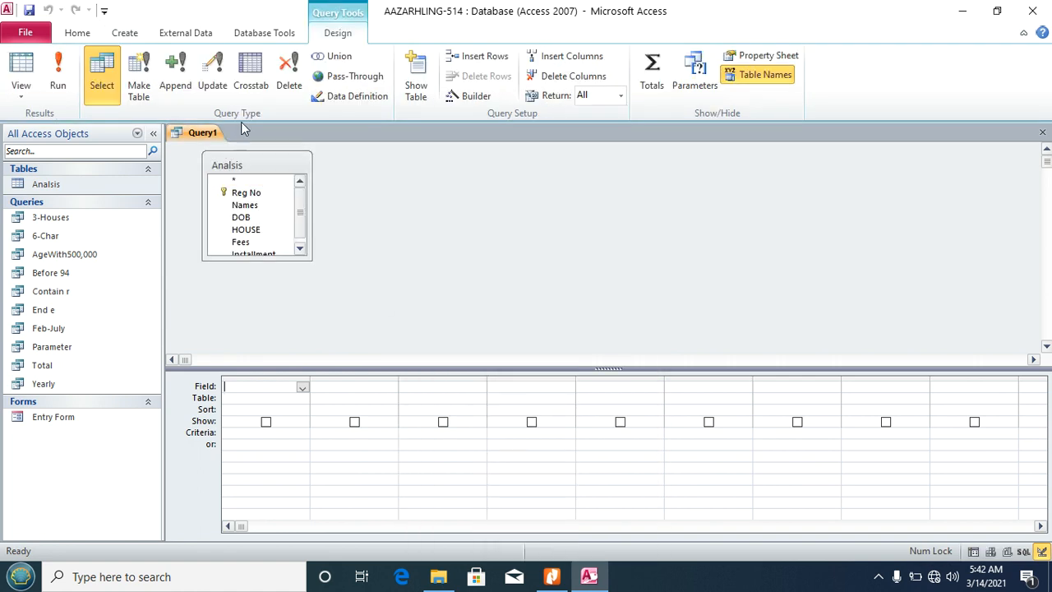
double_click(235, 166)
left_click_drag(236, 183, 264, 395)
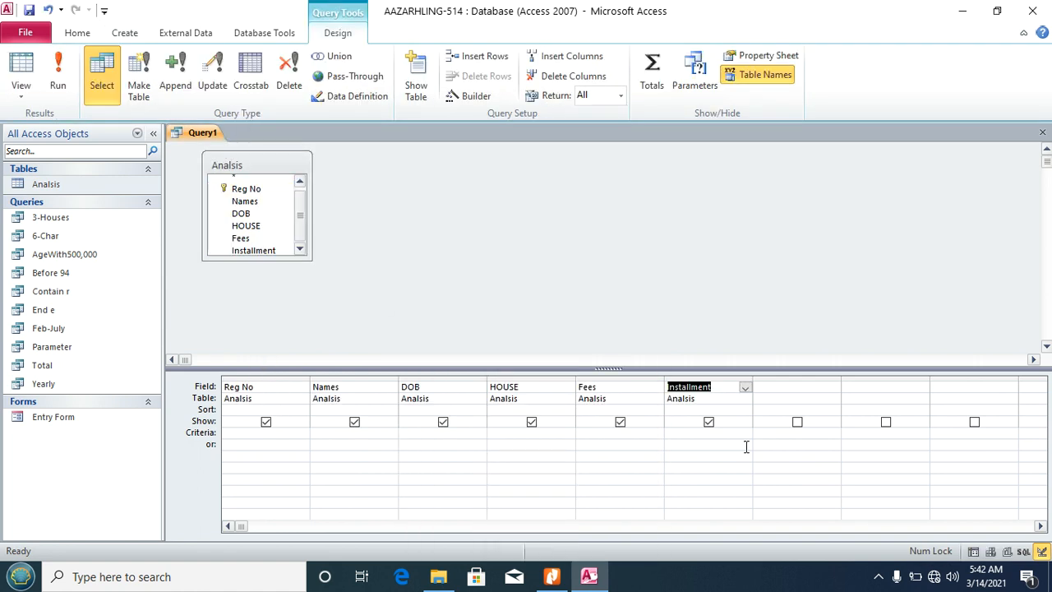
Step: Set the Fees criterion to Is Null with the Expression Builder and run the query
left_click(597, 436)
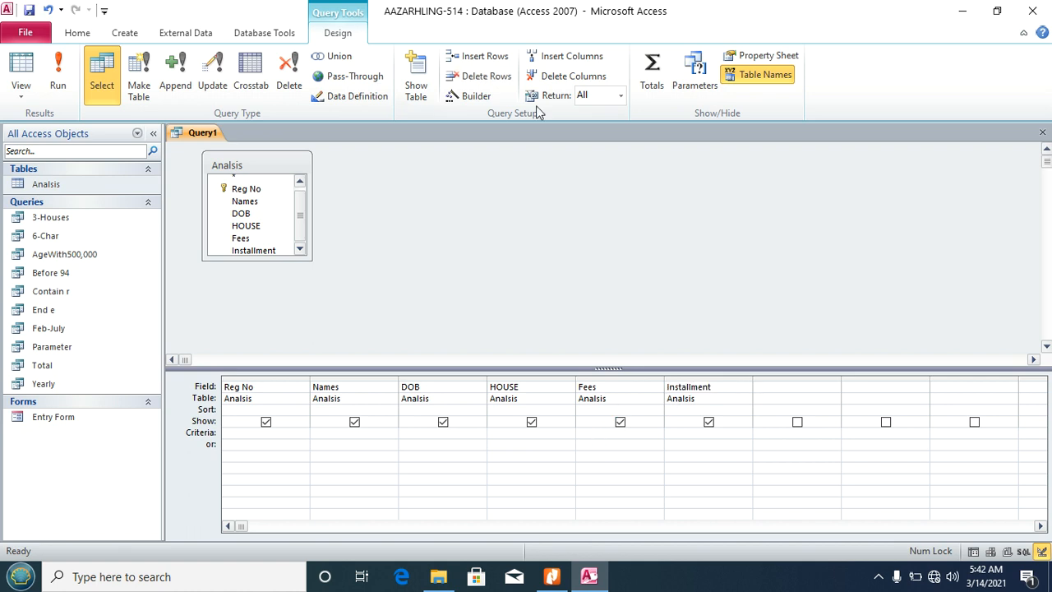
left_click(475, 97)
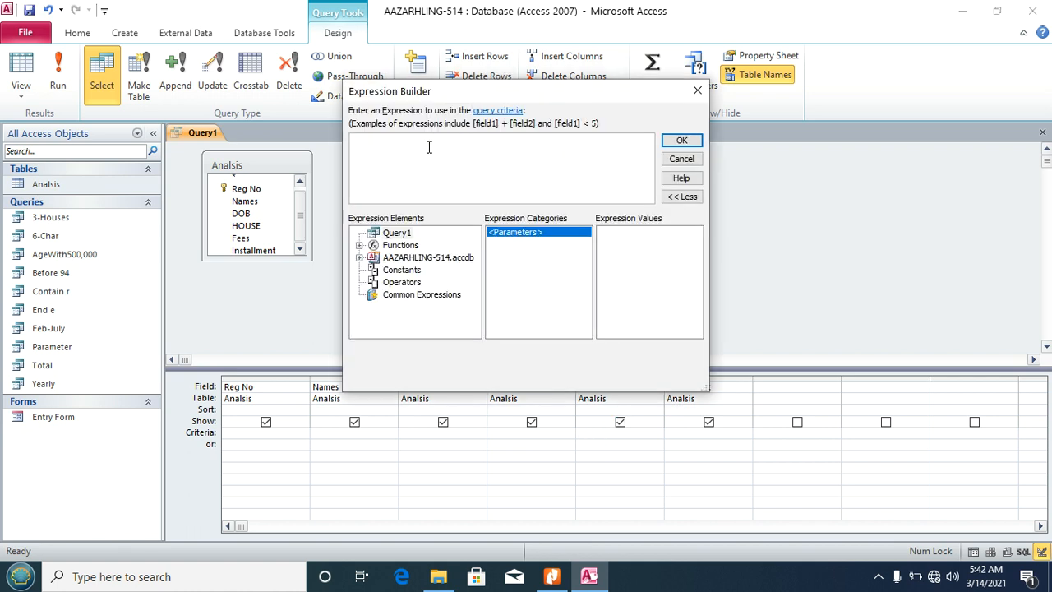
type("Is")
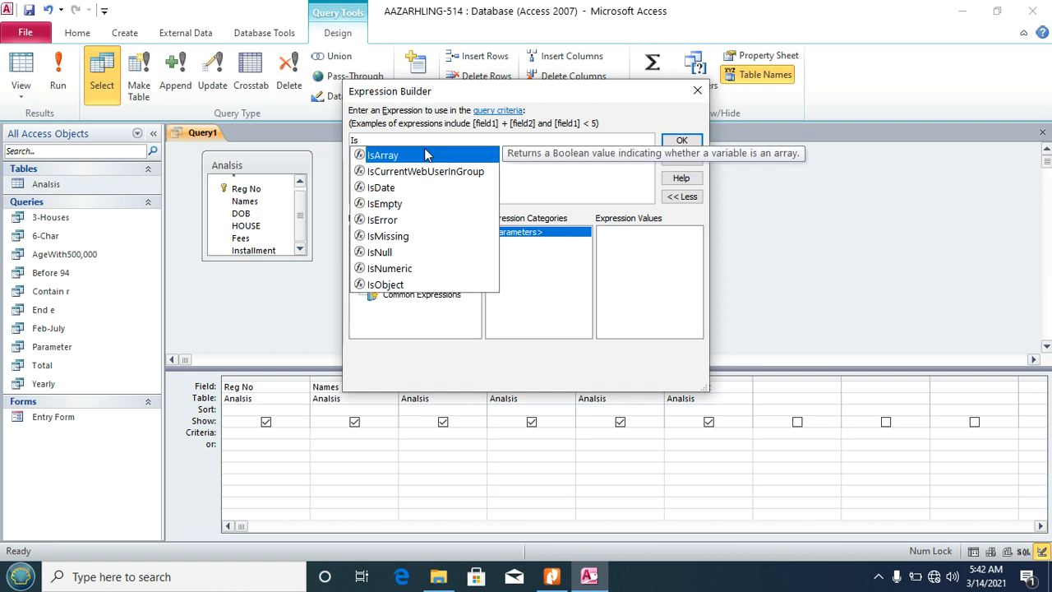
type(" Null")
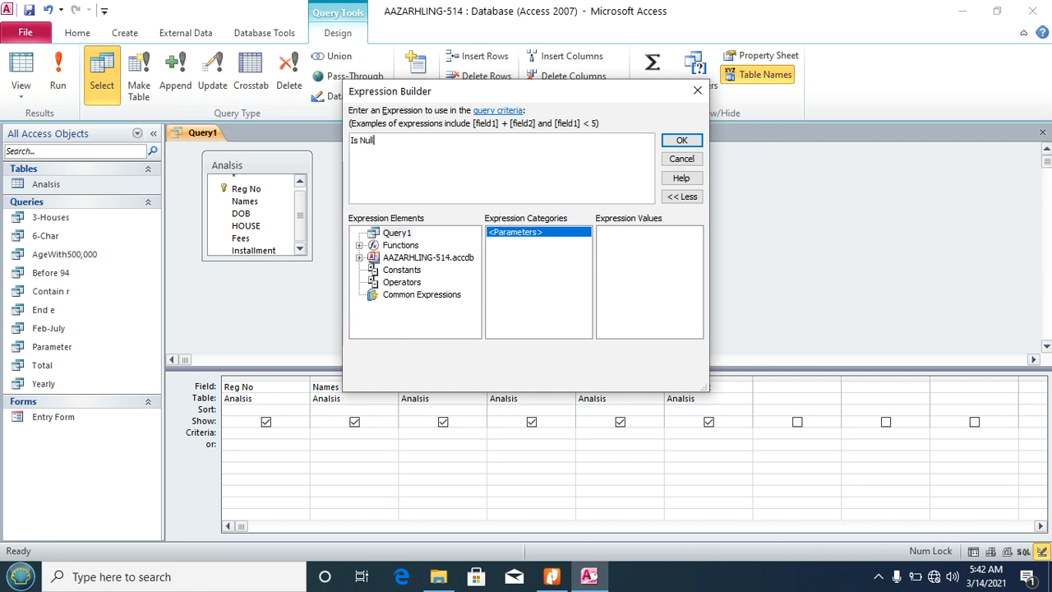
left_click(674, 141)
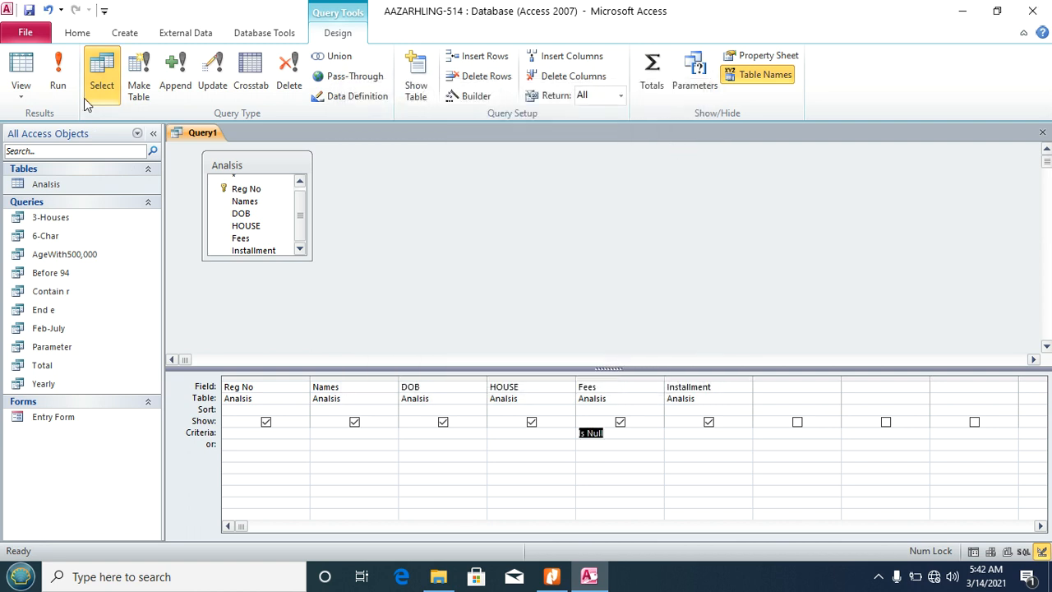
left_click(60, 86)
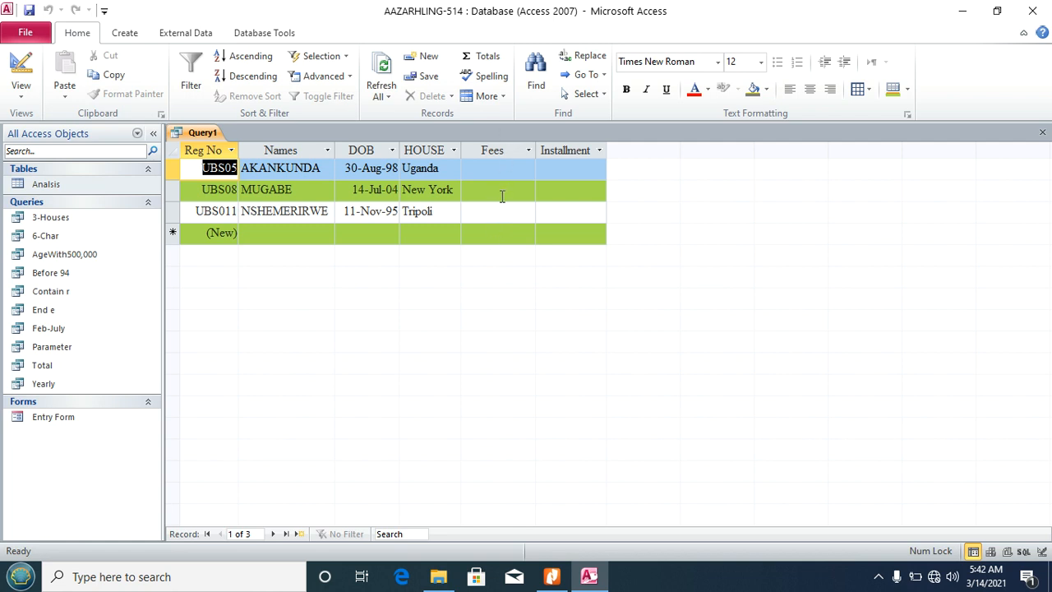
Step: Save the query as 'The Sponsored' and close it
key("ctrl+s")
type("The Sponsored")
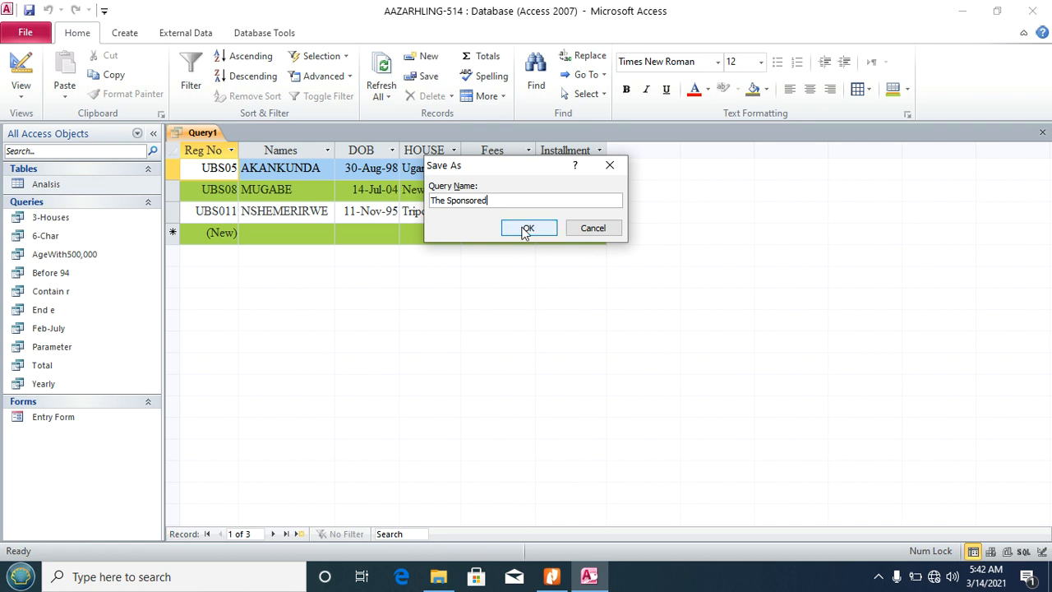
left_click(529, 227)
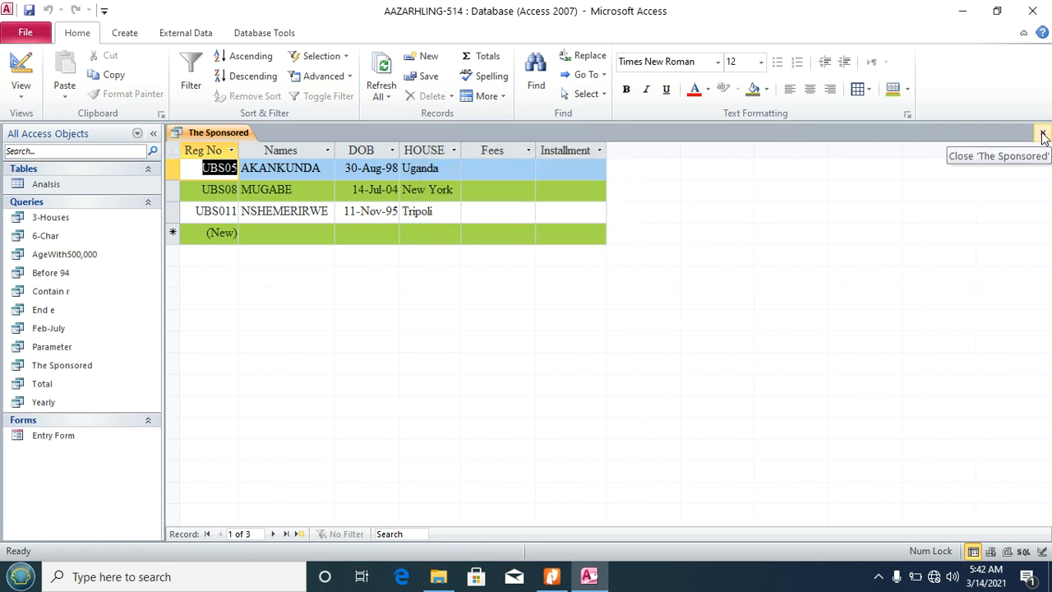
left_click(1042, 135)
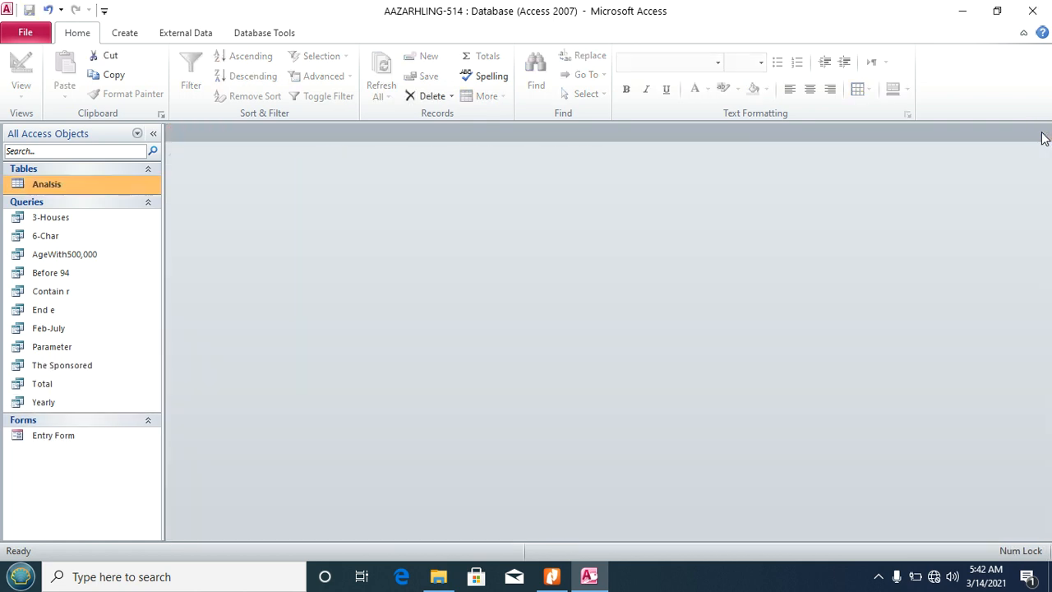
Step: Scroll the task PDF to item xii (Not Uganda query, column width 16), then return to Access
left_click(552, 577)
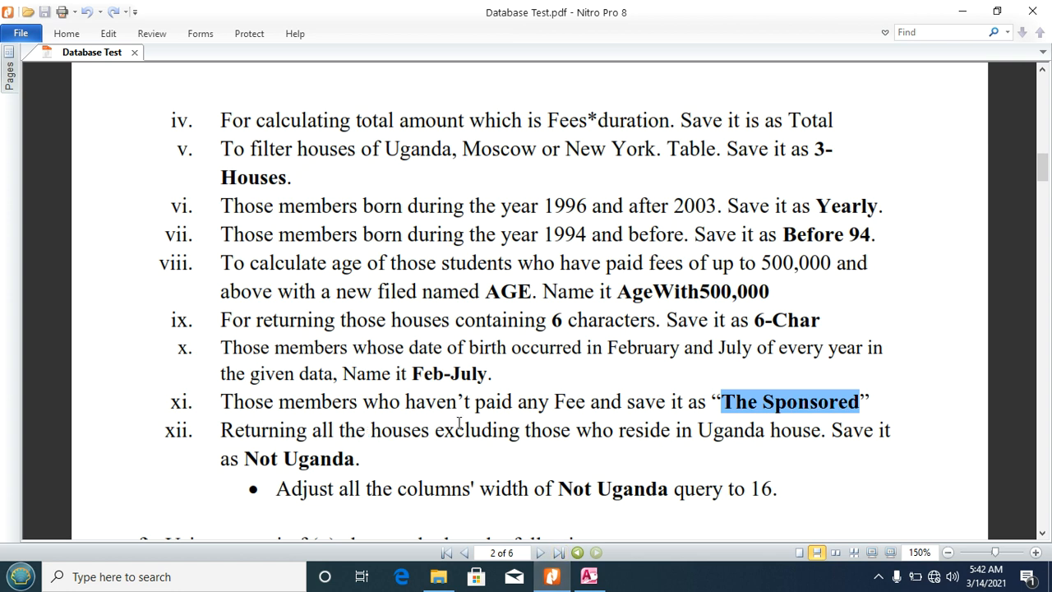
left_click(1042, 535)
left_click(1041, 534)
left_click(1042, 534)
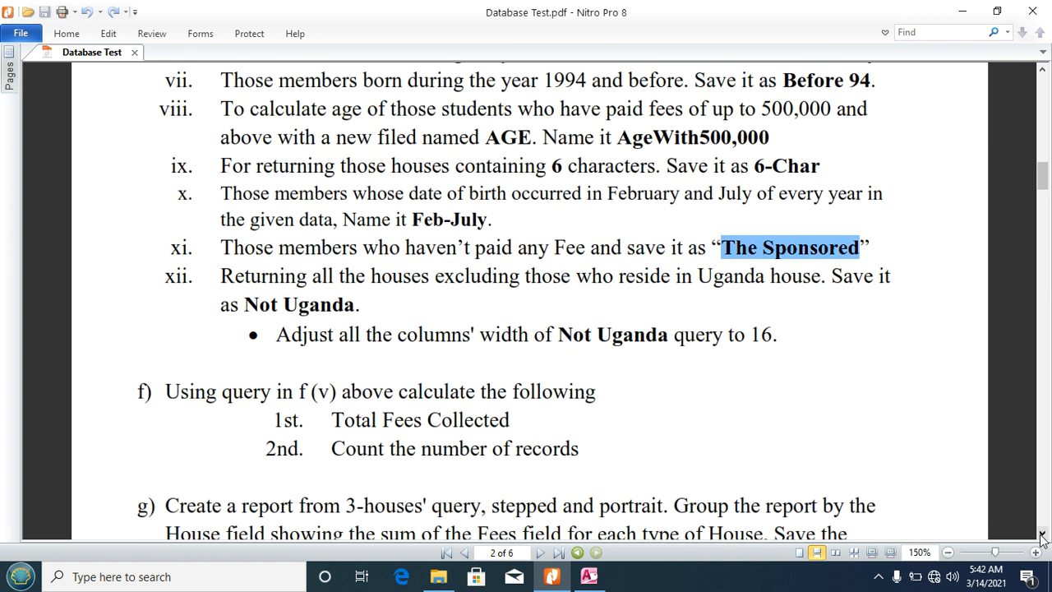
left_click(1041, 534)
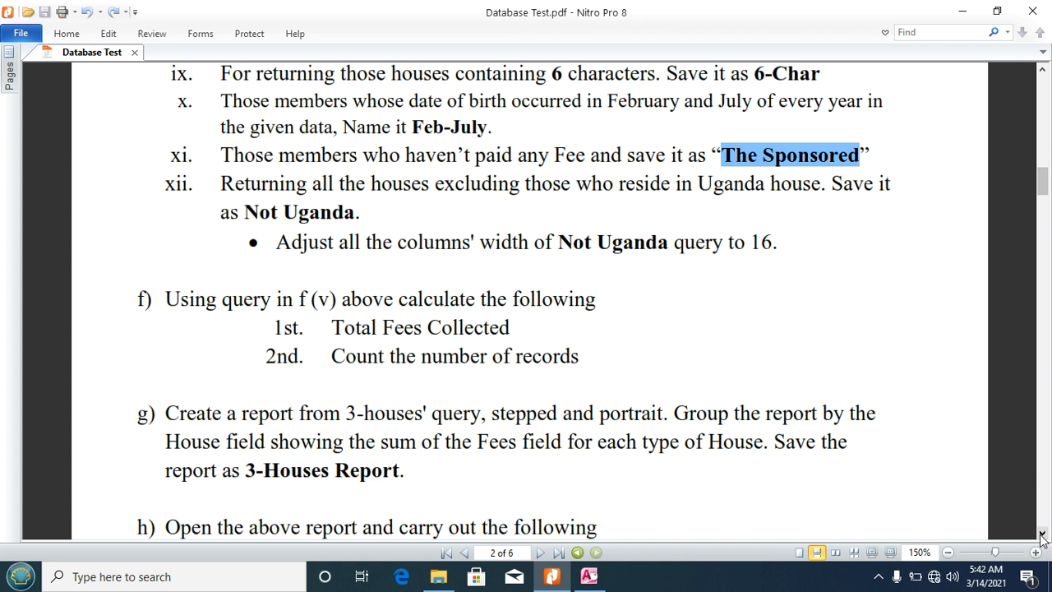
left_click(1041, 534)
left_click(588, 576)
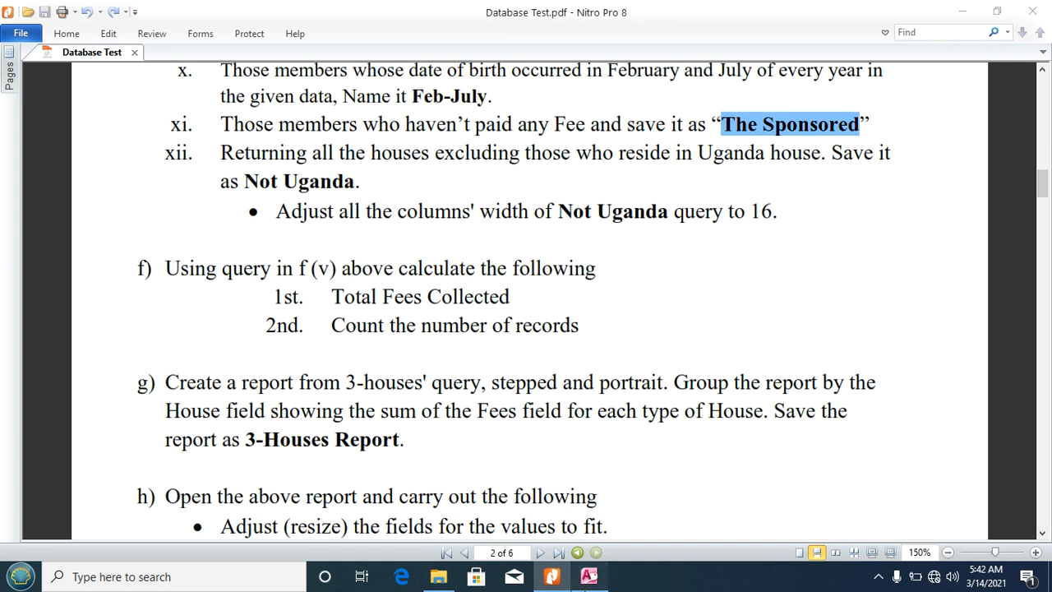
left_click(125, 33)
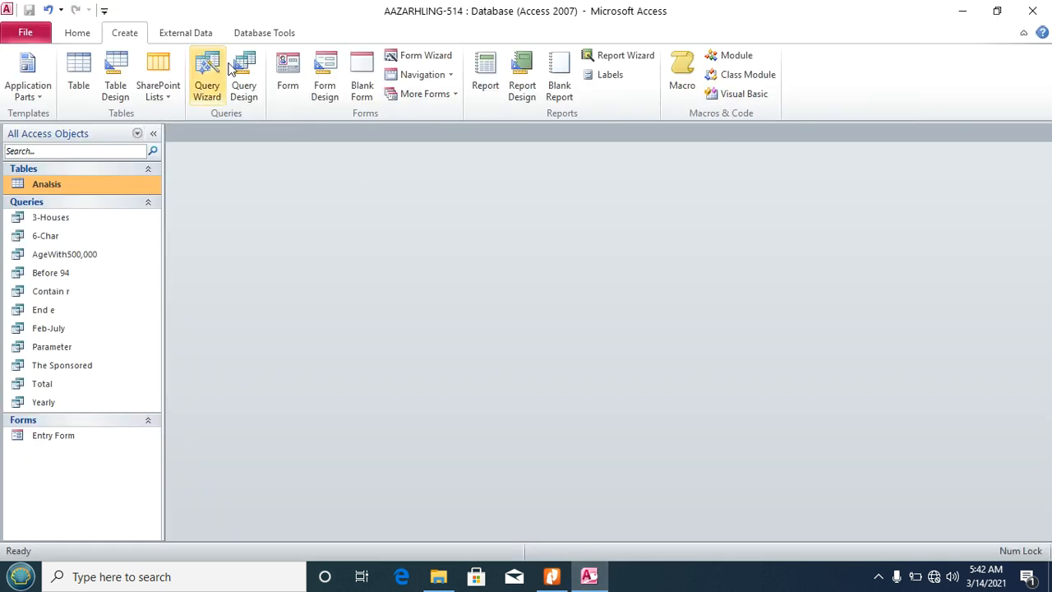
Step: Start a new design-view query on the Analisis table with every field in the grid
left_click(238, 72)
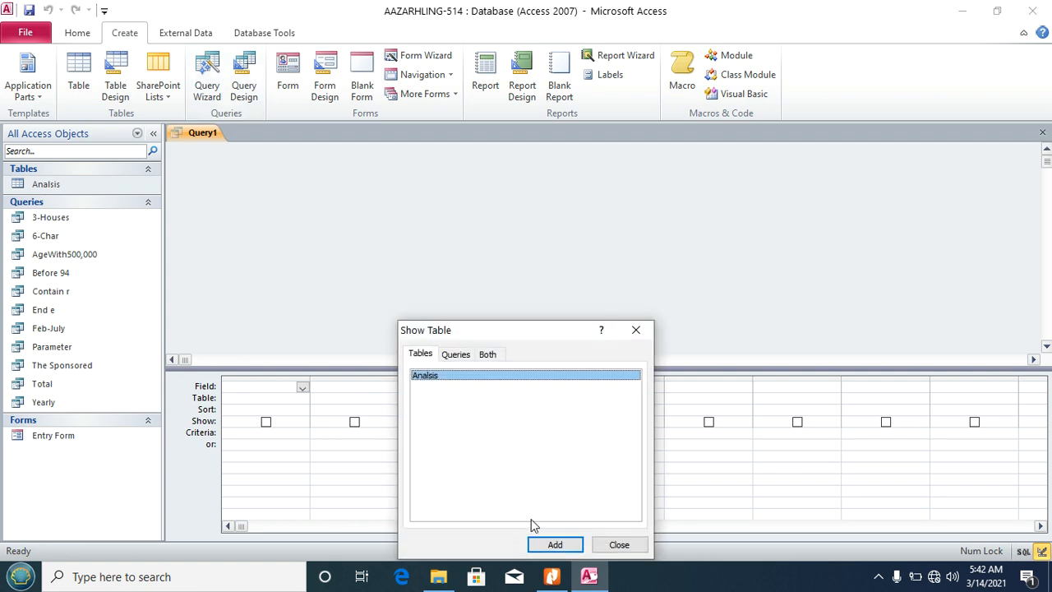
left_click(554, 545)
left_click(619, 545)
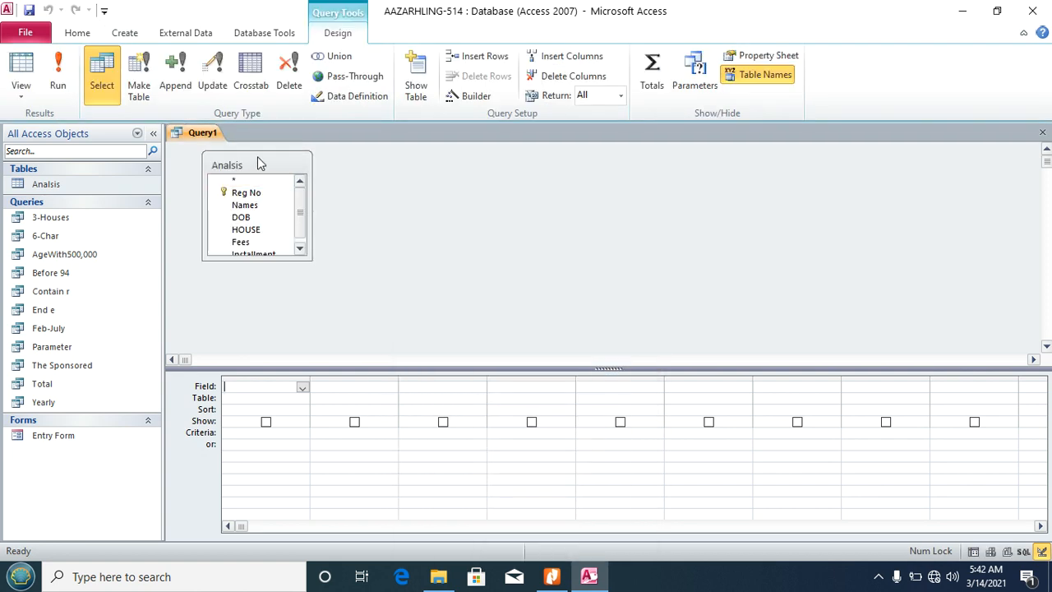
double_click(246, 164)
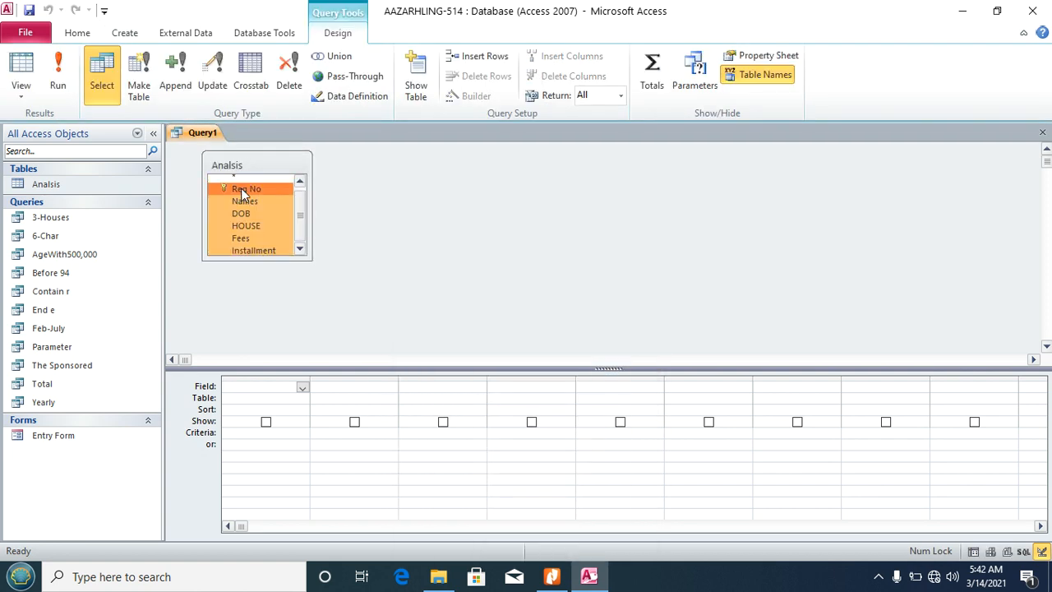
left_click_drag(243, 192, 255, 384)
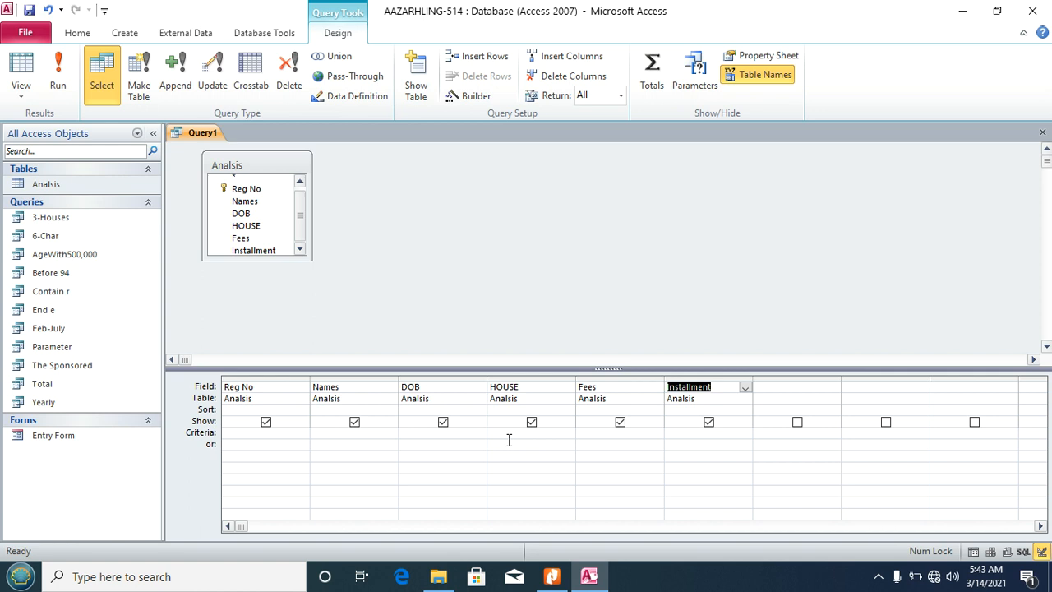
Step: Set the HOUSE criterion to <>Uganda with the Expression Builder and run the query
left_click(509, 433)
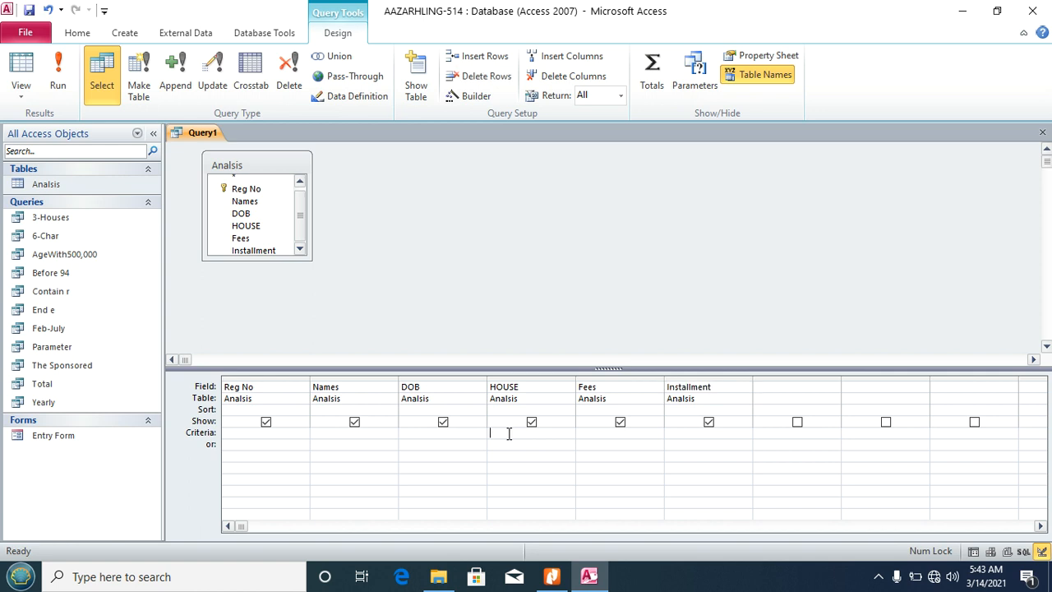
left_click(473, 95)
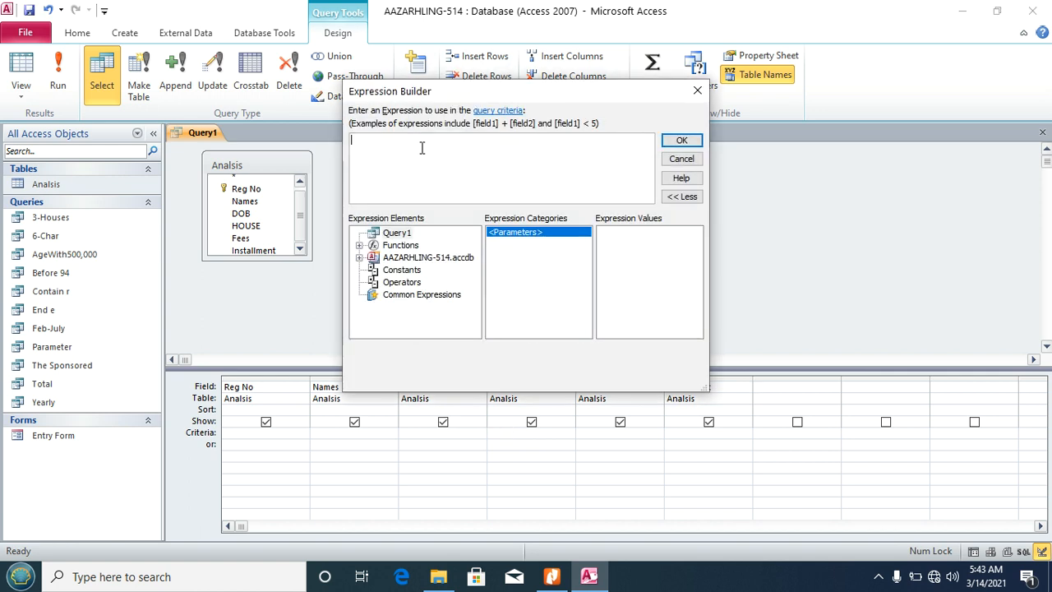
type("<>Uganda")
left_click(682, 139)
left_click(57, 72)
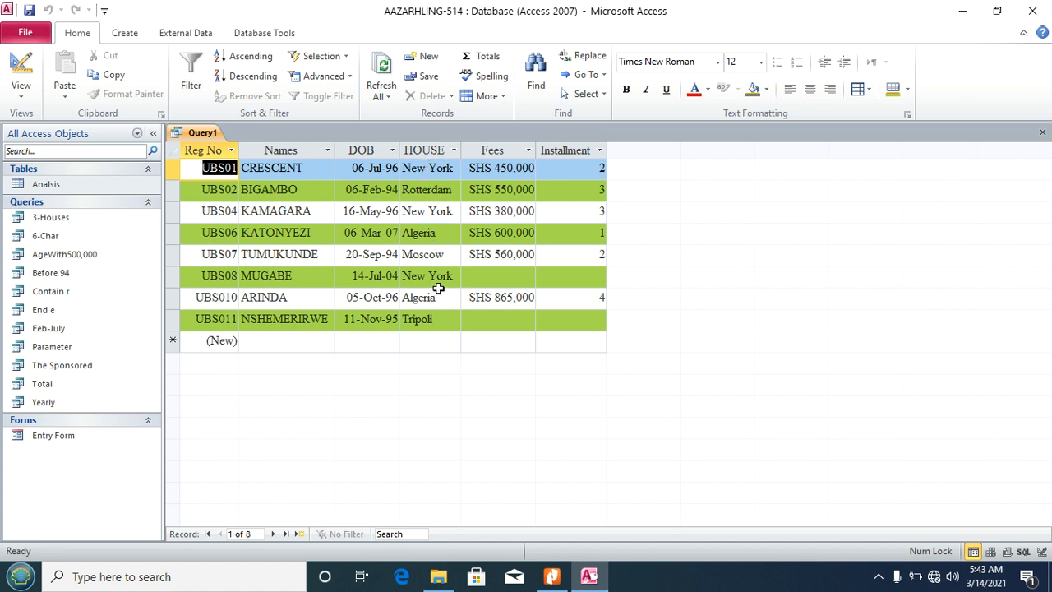
Step: Save the query as 'Not Uganda' and close it
key("ctrl+s")
type("Not")
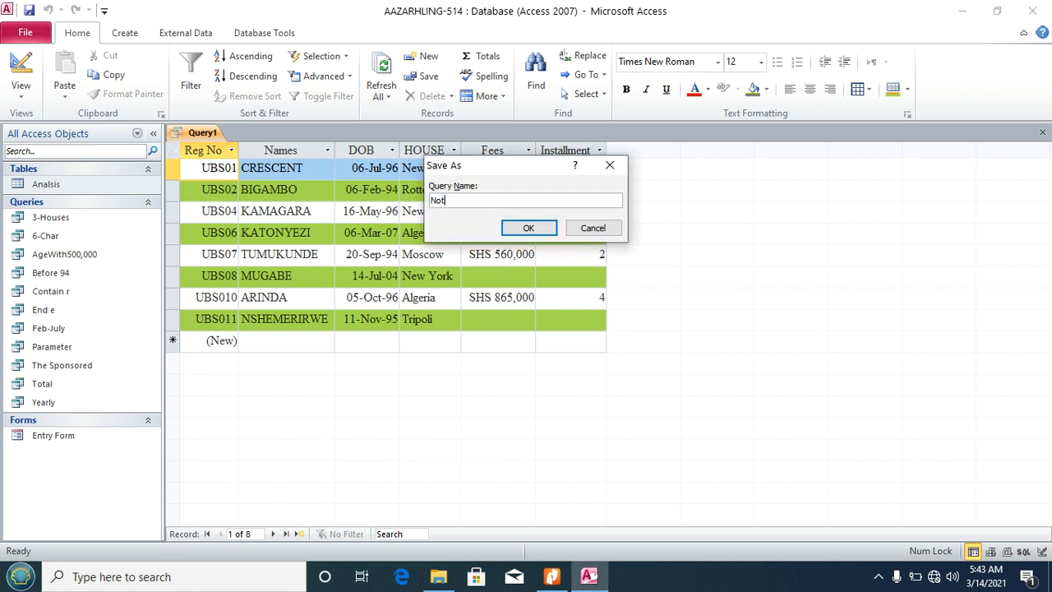
type(" Uganda")
left_click(529, 227)
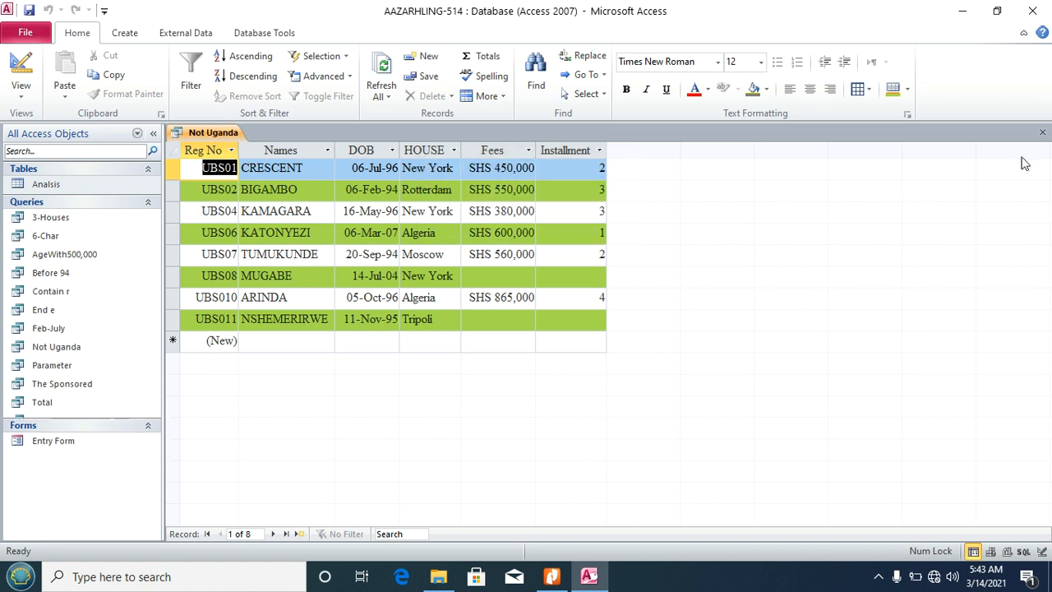
left_click(1042, 132)
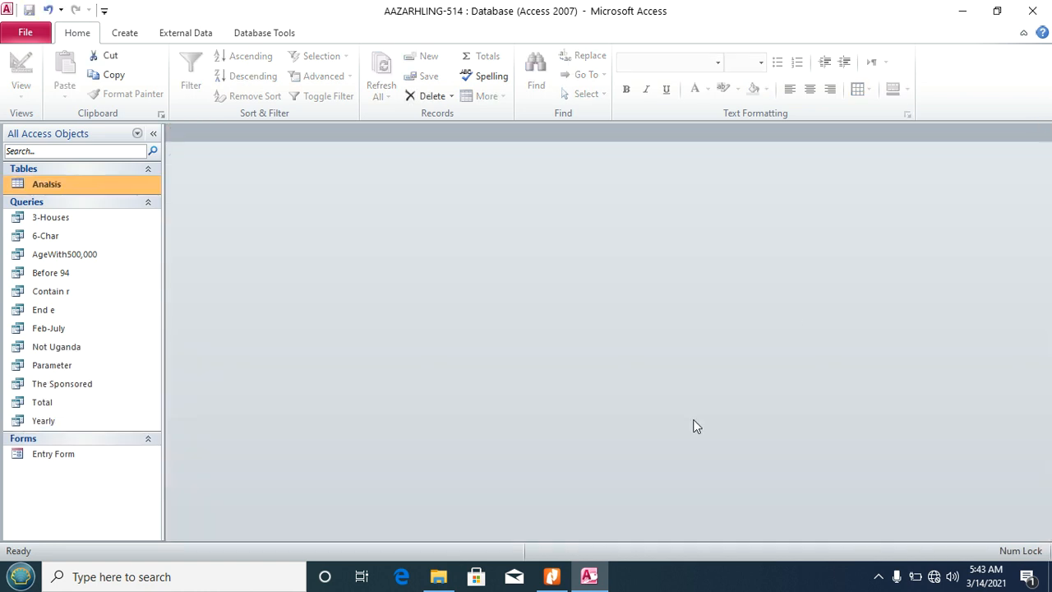
left_click(551, 577)
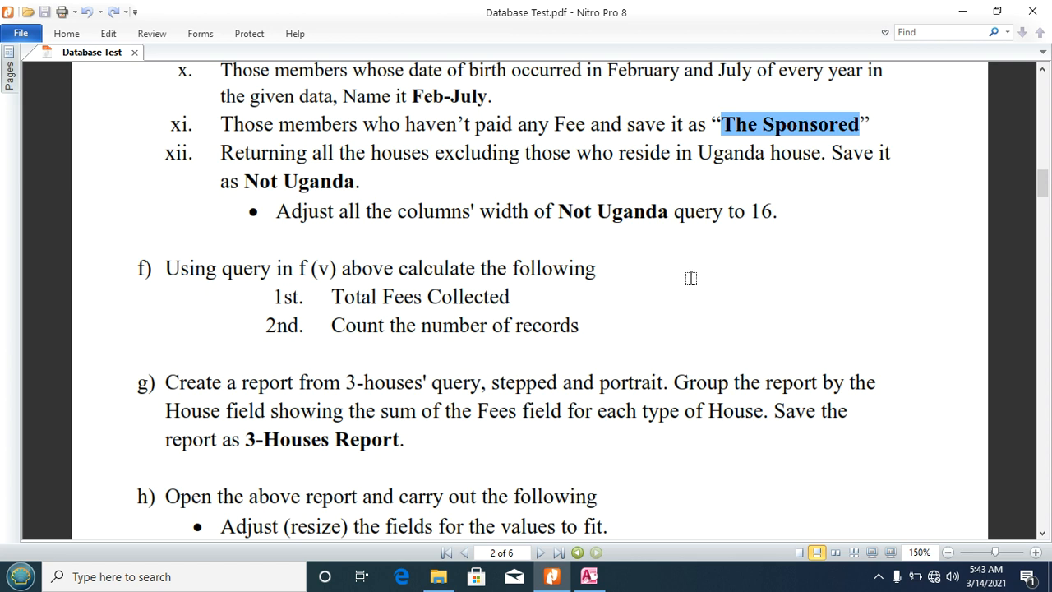
left_click(588, 576)
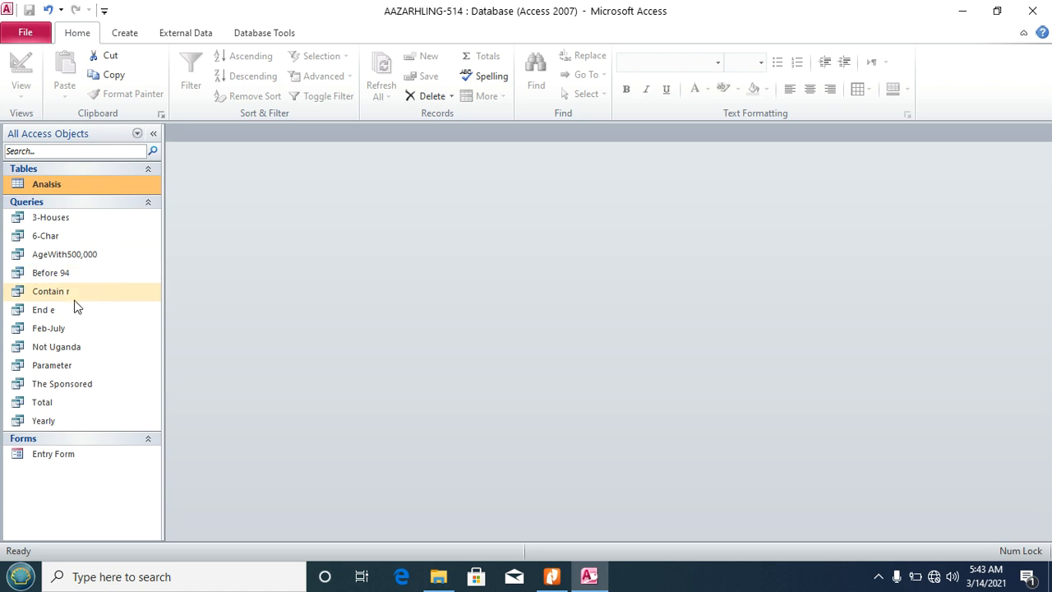
left_click(69, 351)
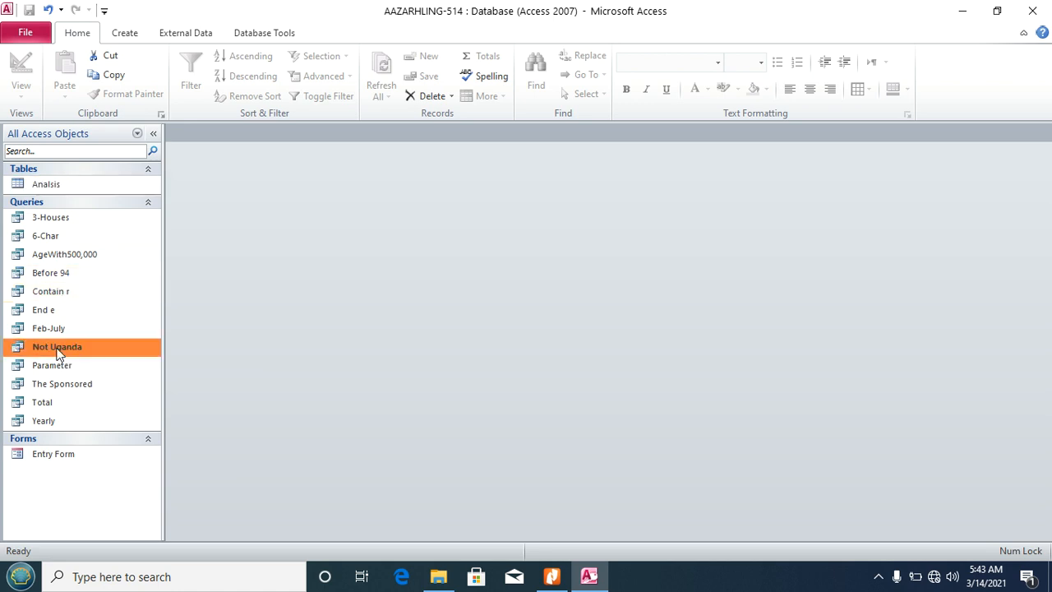
Step: Set all columns of the Not Uganda datasheet to width 16, close it, and return to the PDF
double_click(35, 350)
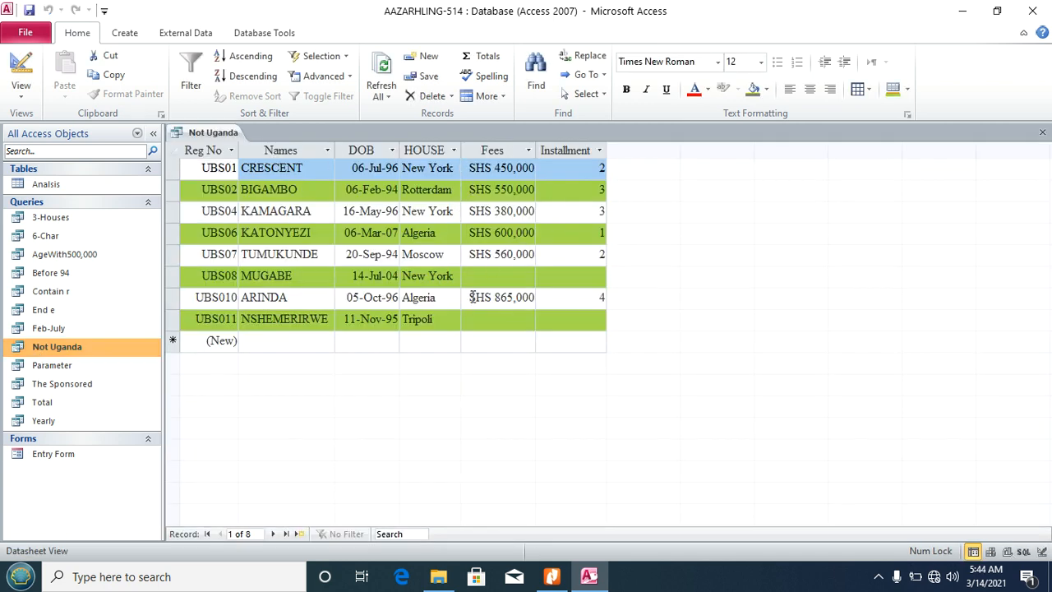
left_click(352, 233)
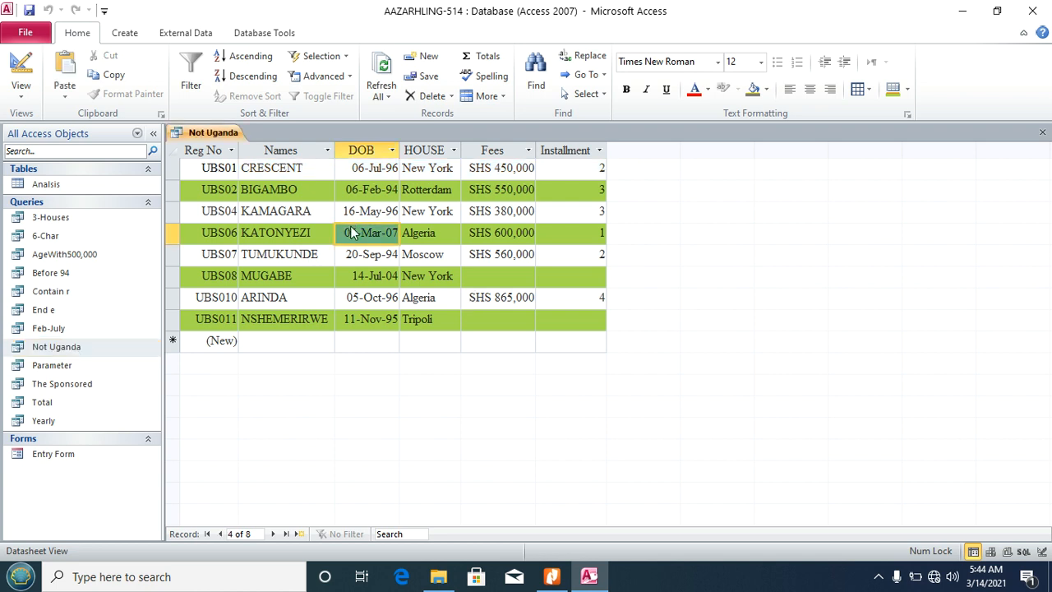
key("ctrl+a")
left_click(503, 94)
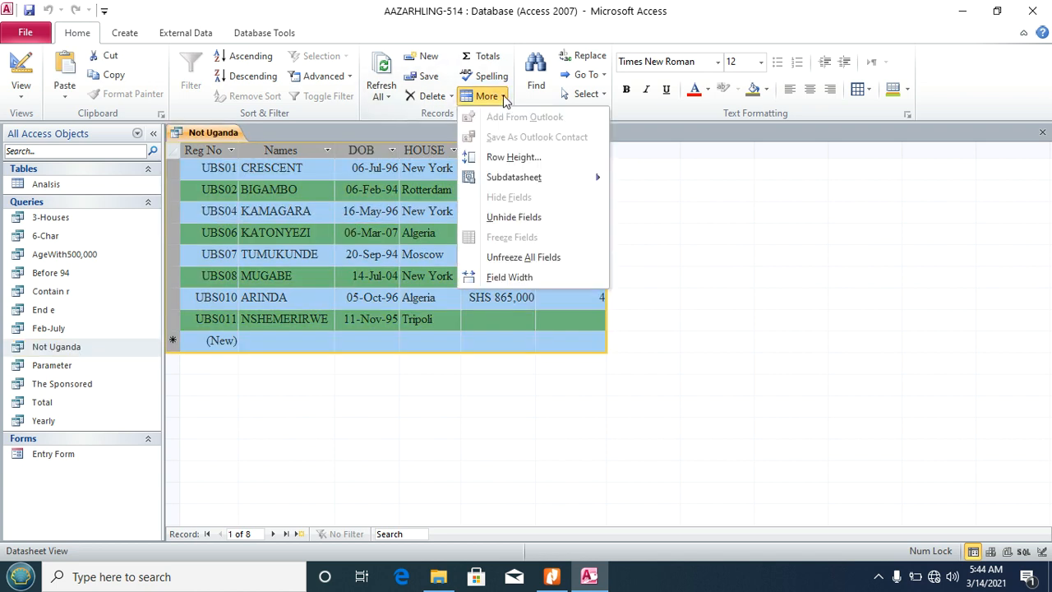
left_click(516, 282)
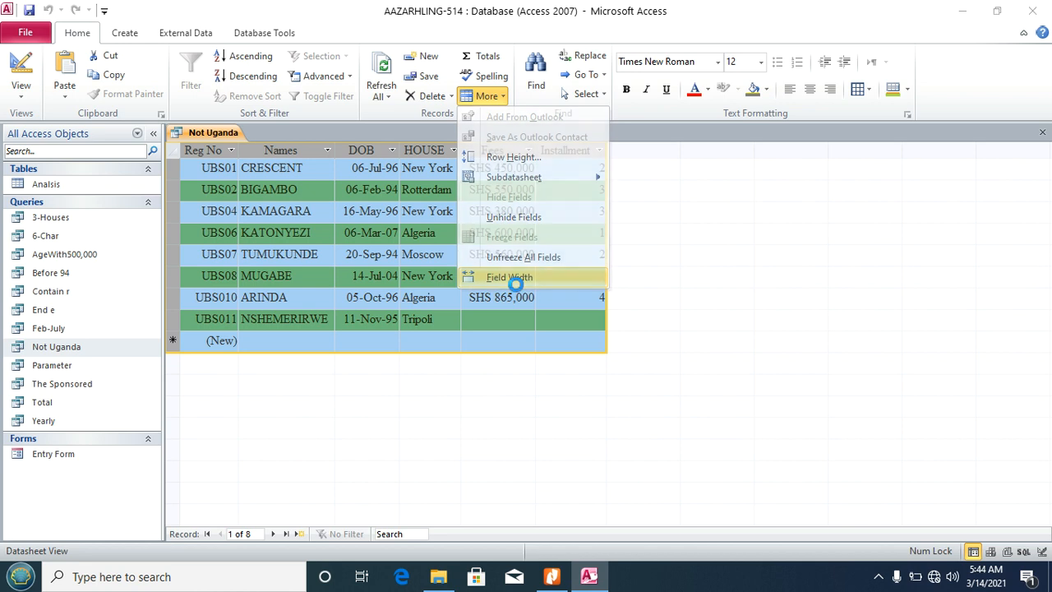
type("1")
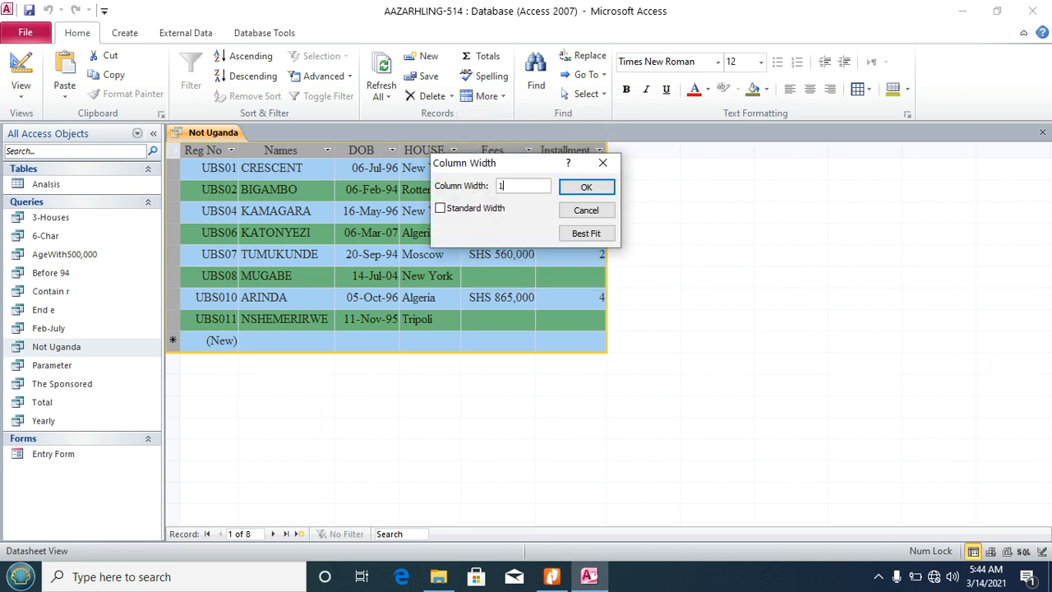
type("6")
left_click(586, 187)
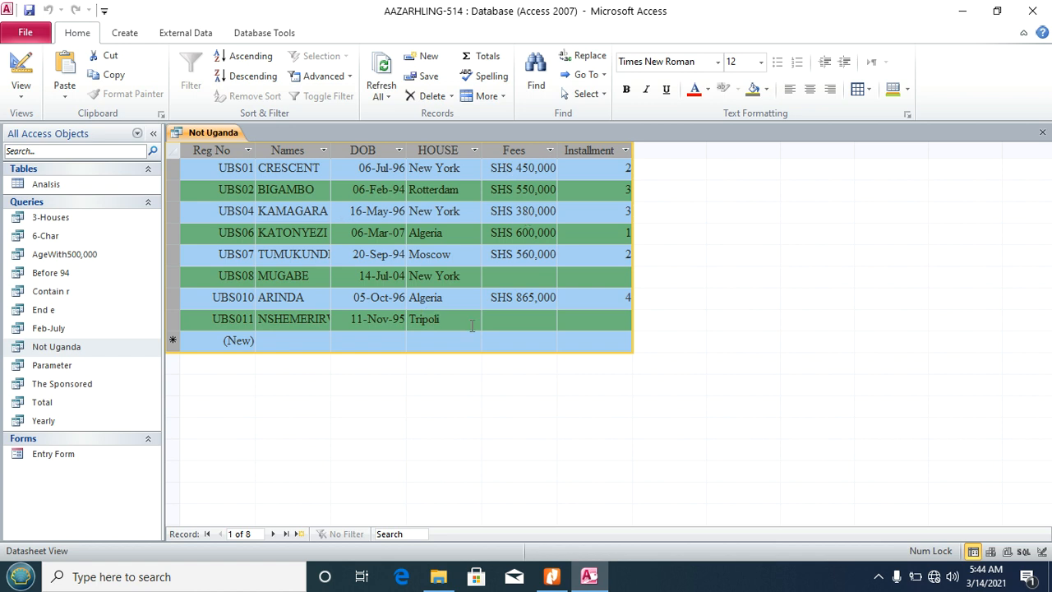
left_click(1043, 132)
left_click(552, 576)
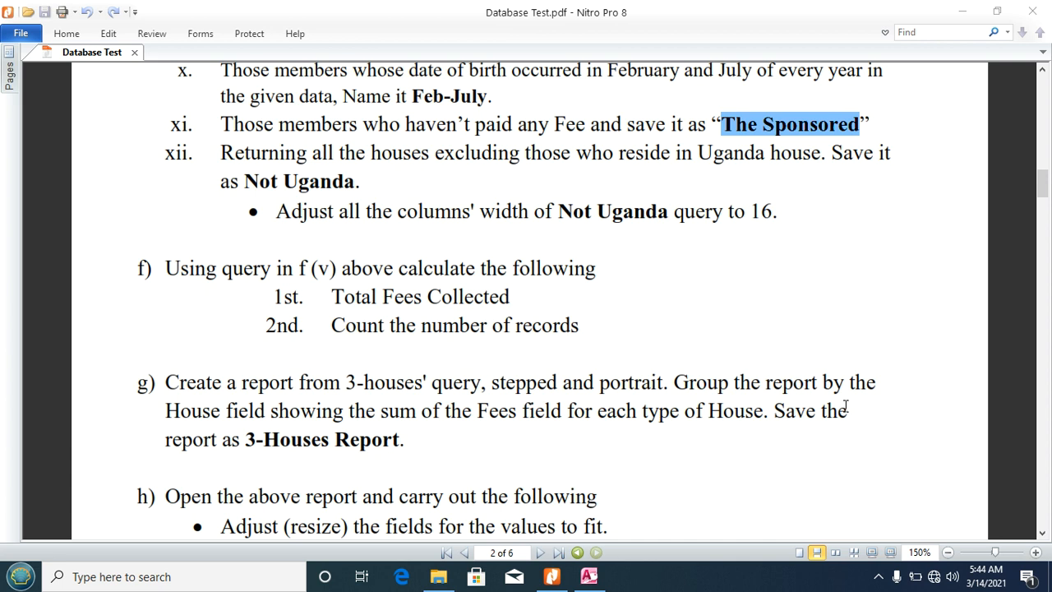
Step: Review sections f) and g) of the Database Test PDF, then switch to the Access database
left_click(847, 409)
scroll(847, 409, "up", 5)
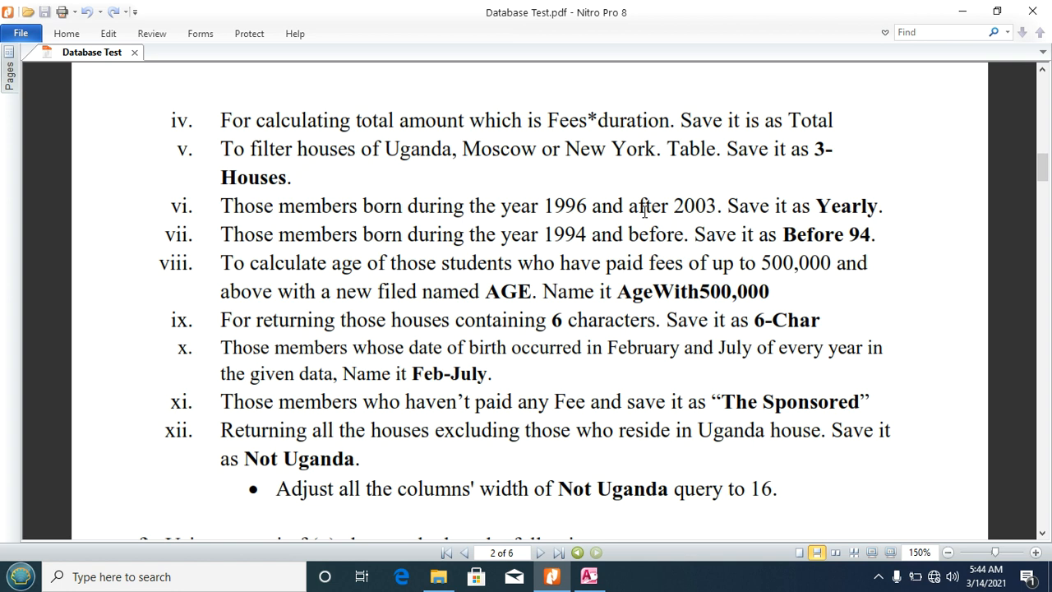
scroll(644, 210, "down", 5)
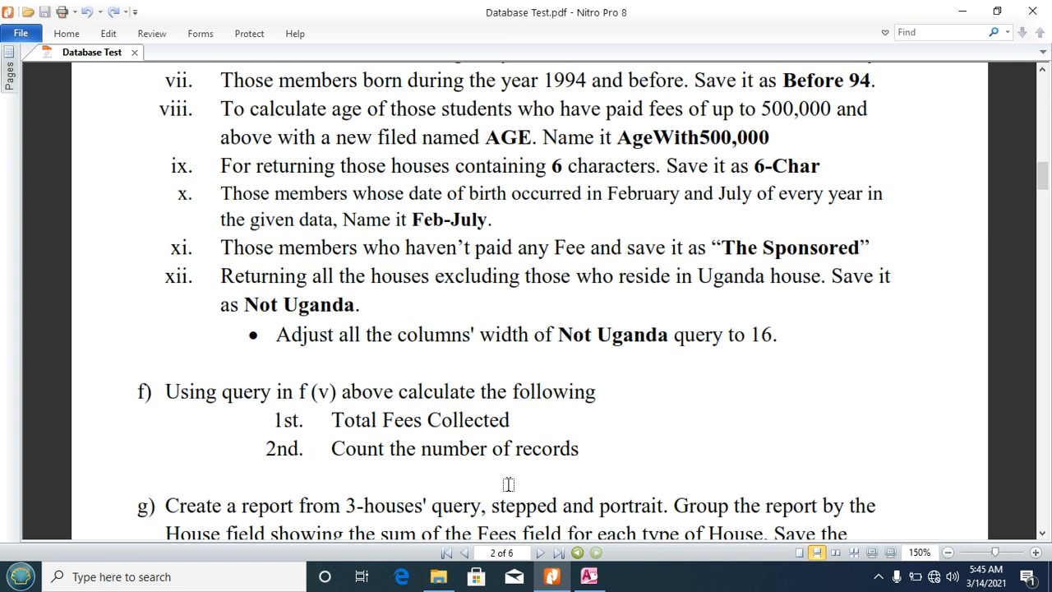
left_click(585, 589)
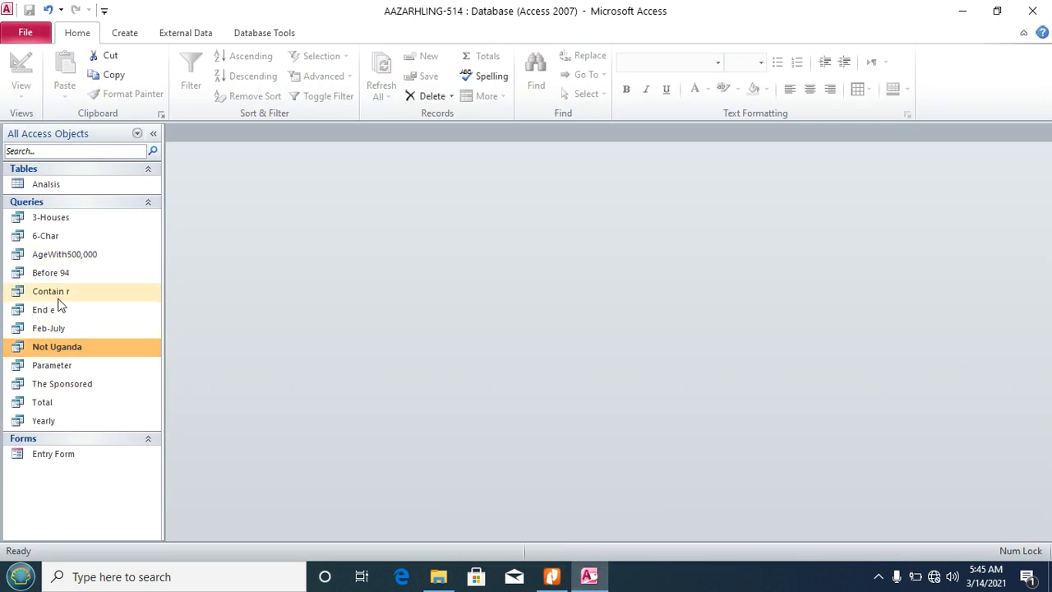
Step: Open the 3-Houses query and highlight the Total Fees and record-count tasks in the PDF
left_click(64, 219)
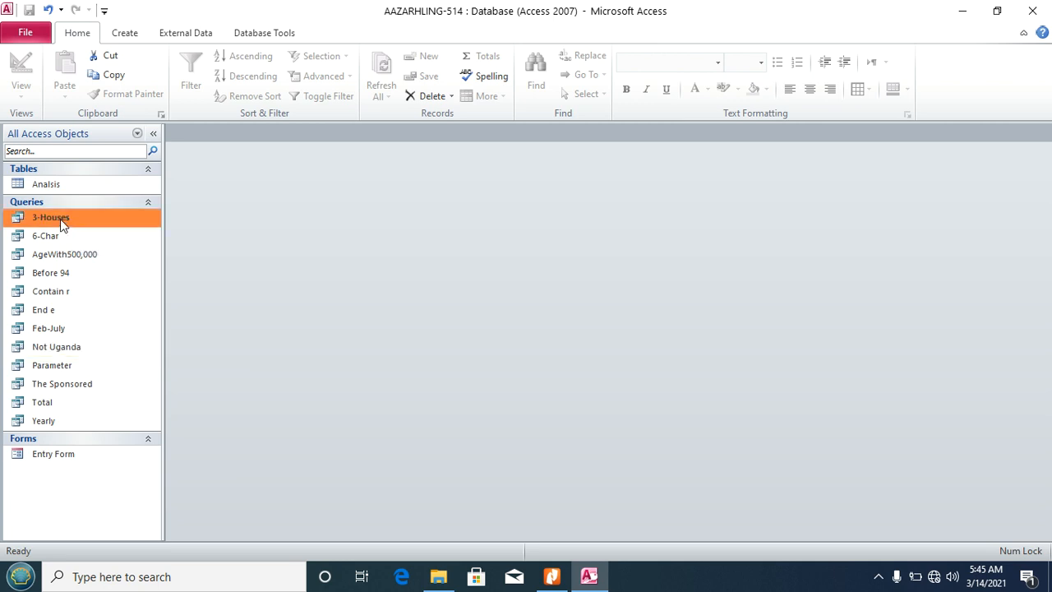
double_click(20, 218)
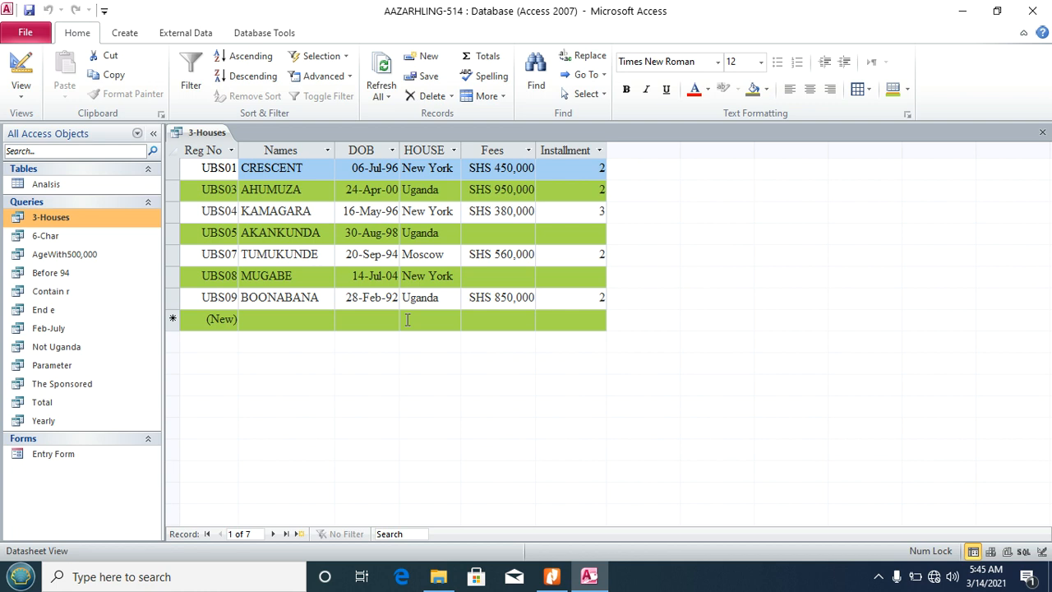
left_click(551, 576)
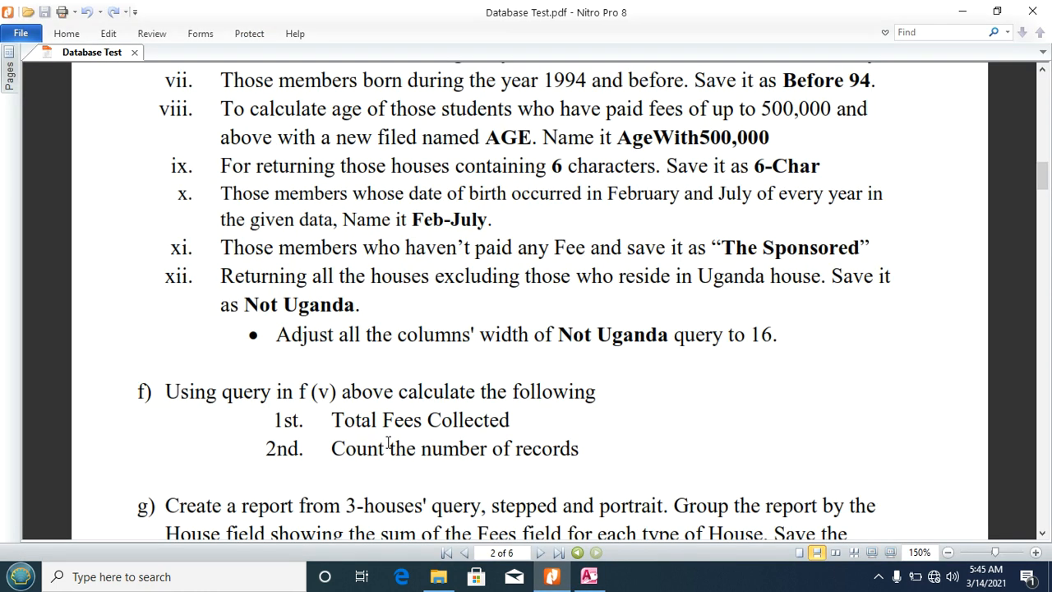
left_click_drag(333, 419, 510, 423)
left_click_drag(335, 448, 583, 440)
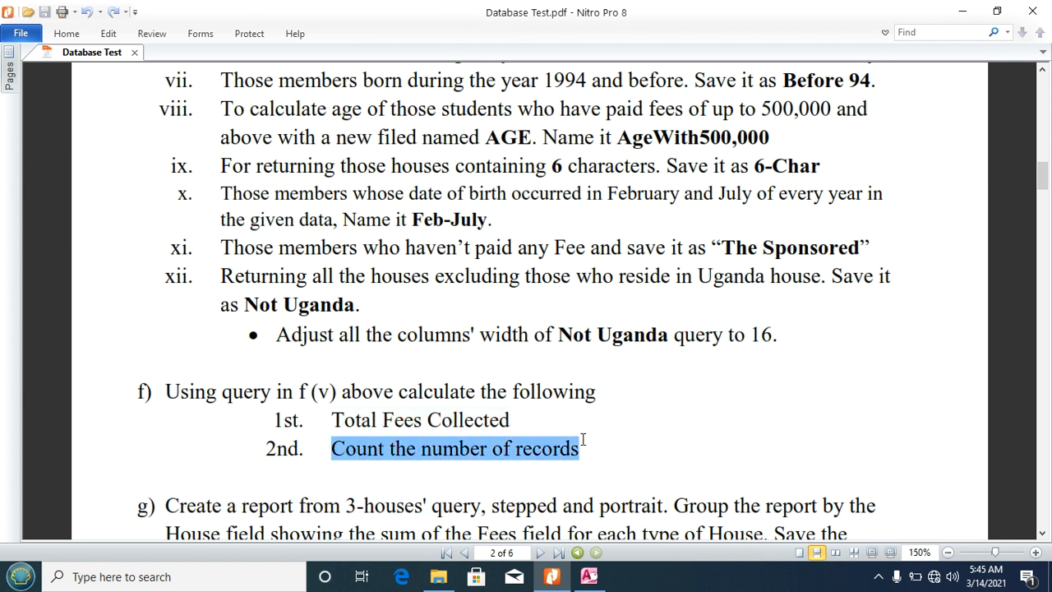
left_click(589, 576)
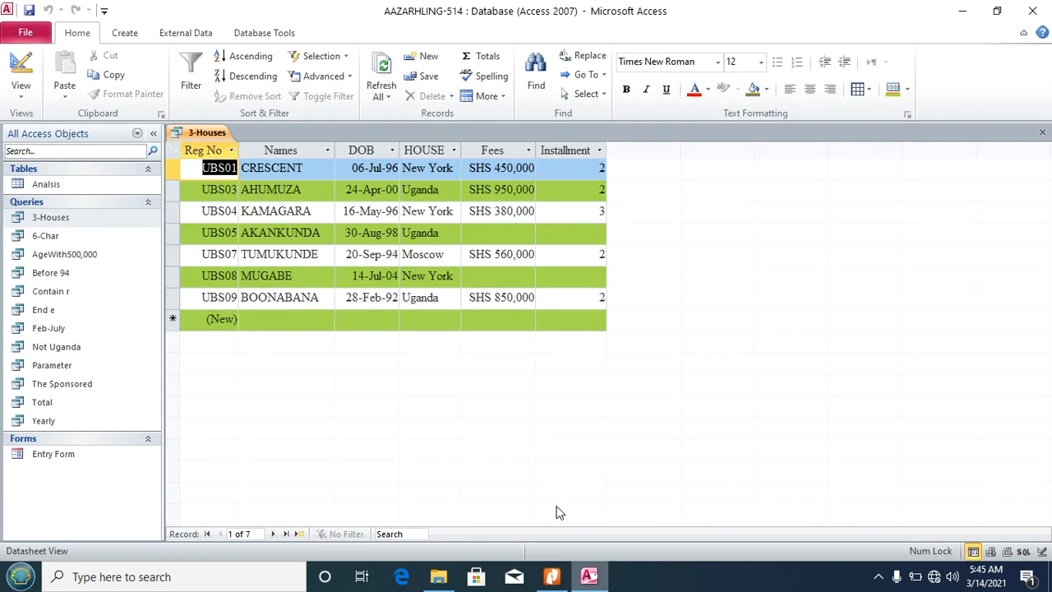
Step: Add a Total row counting 7 Names and summing Fees to SHS 3,190,000, widen Fees, then close the query
left_click(285, 321)
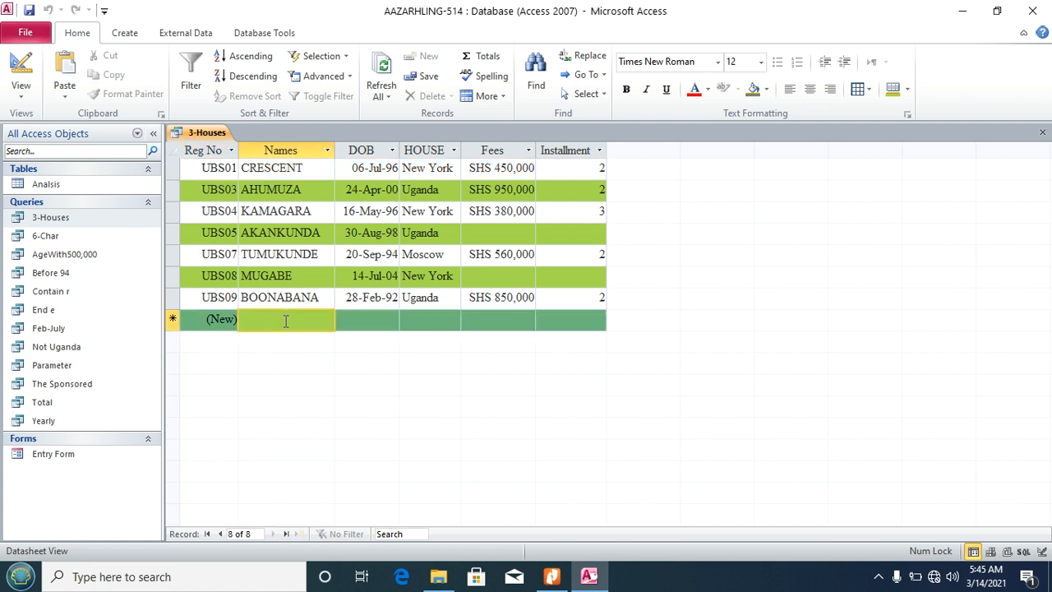
left_click(483, 61)
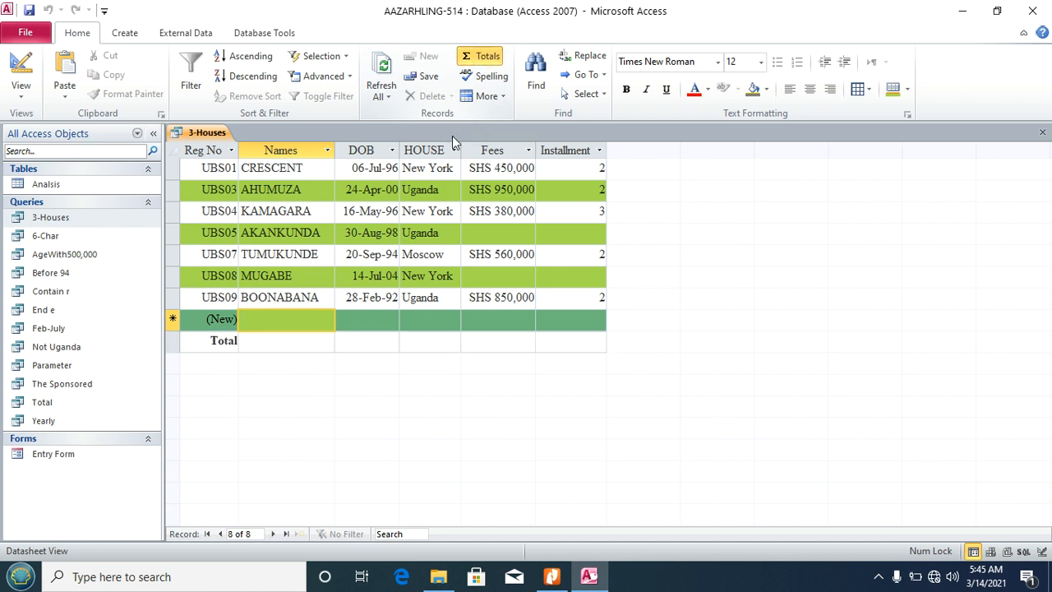
left_click(280, 342)
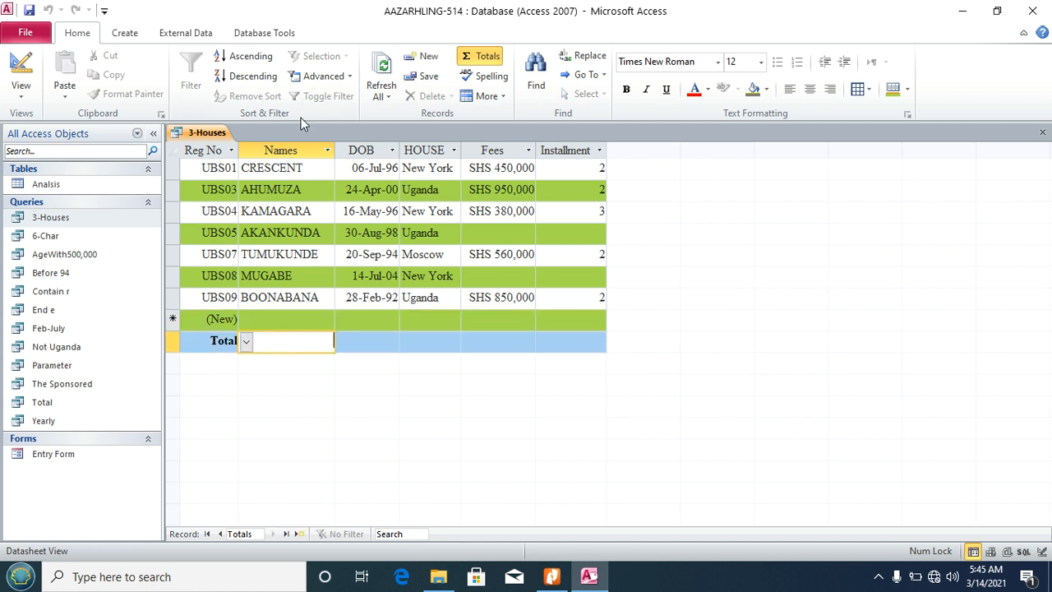
left_click(248, 343)
left_click(268, 378)
left_click(510, 343)
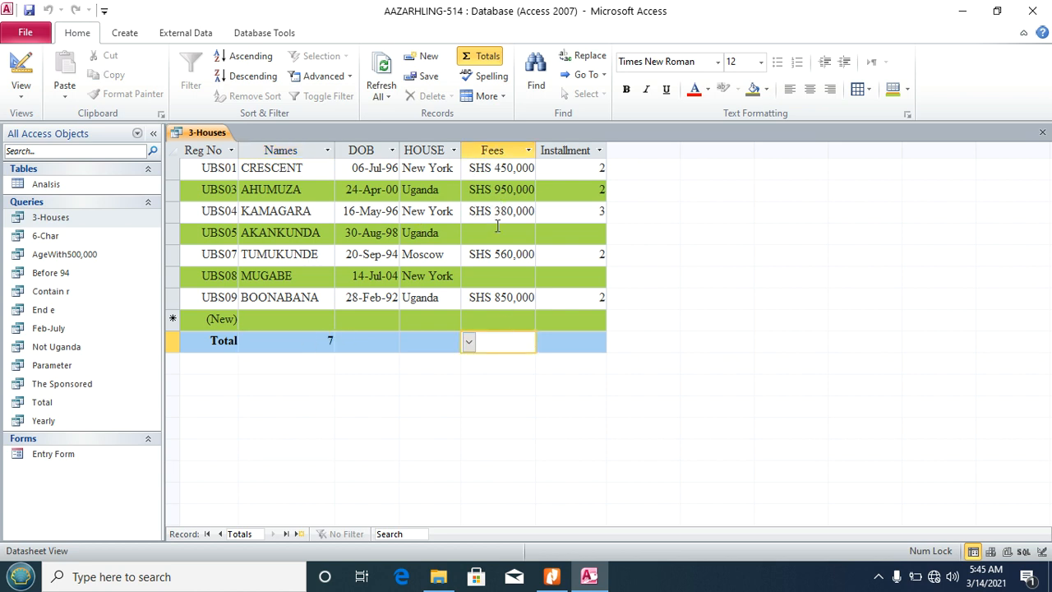
left_click(469, 343)
left_click(463, 379)
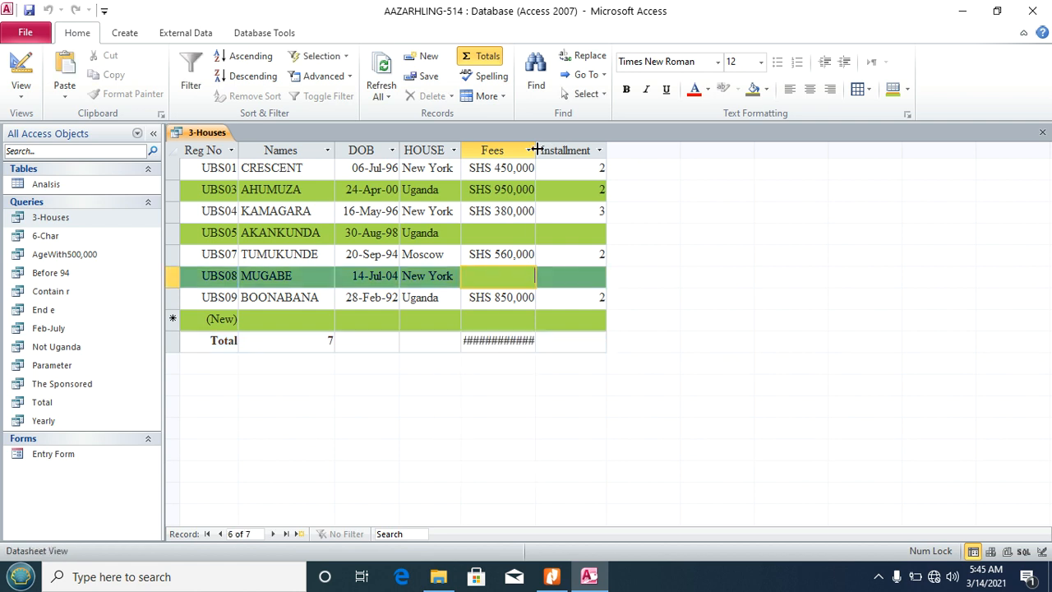
left_click_drag(535, 150, 560, 150)
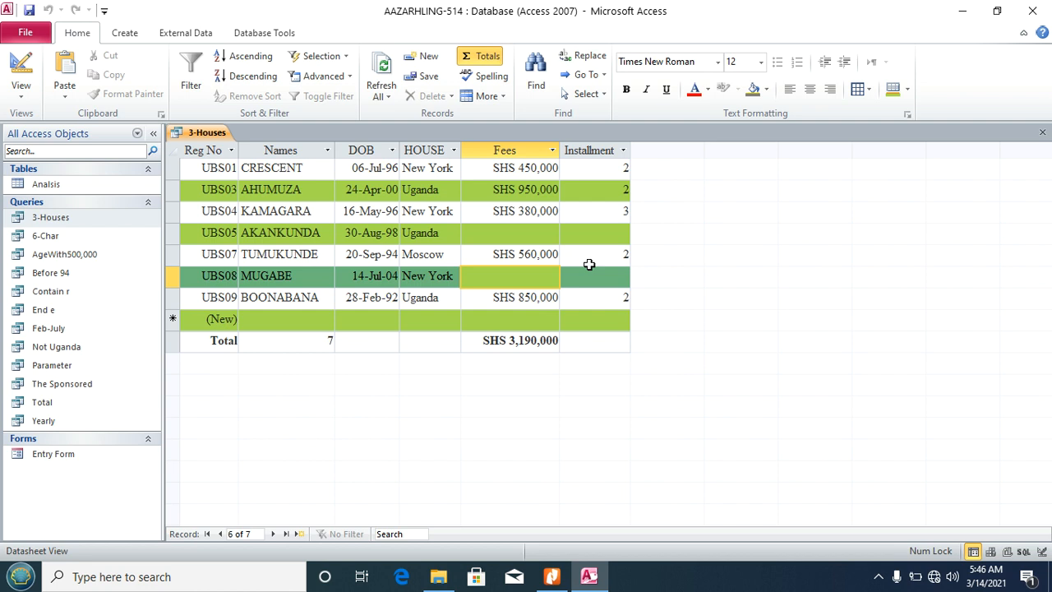
left_click(1043, 133)
Step: Read sections g) and h) in the PDF, highlight '3-Houses Report', and return to Access
left_click(553, 577)
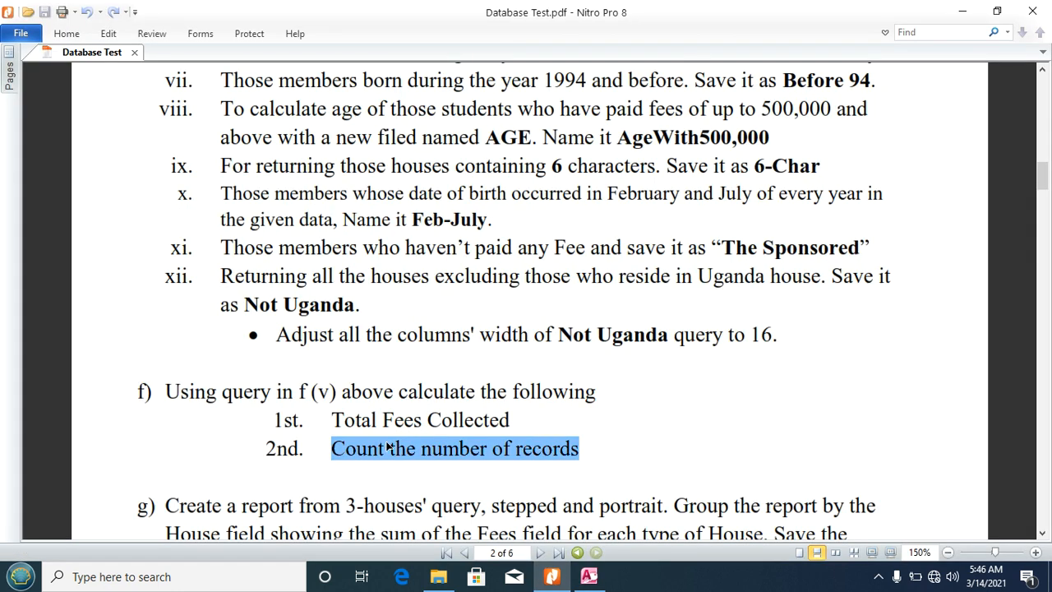
left_click(701, 480)
scroll(701, 480, "down", 8)
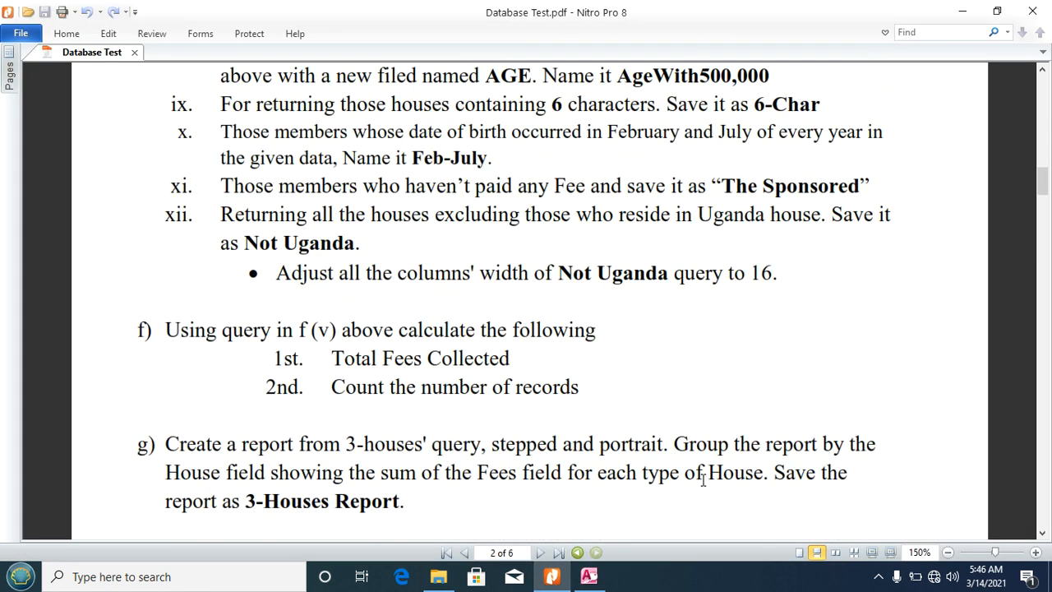
scroll(703, 481, "down", 3)
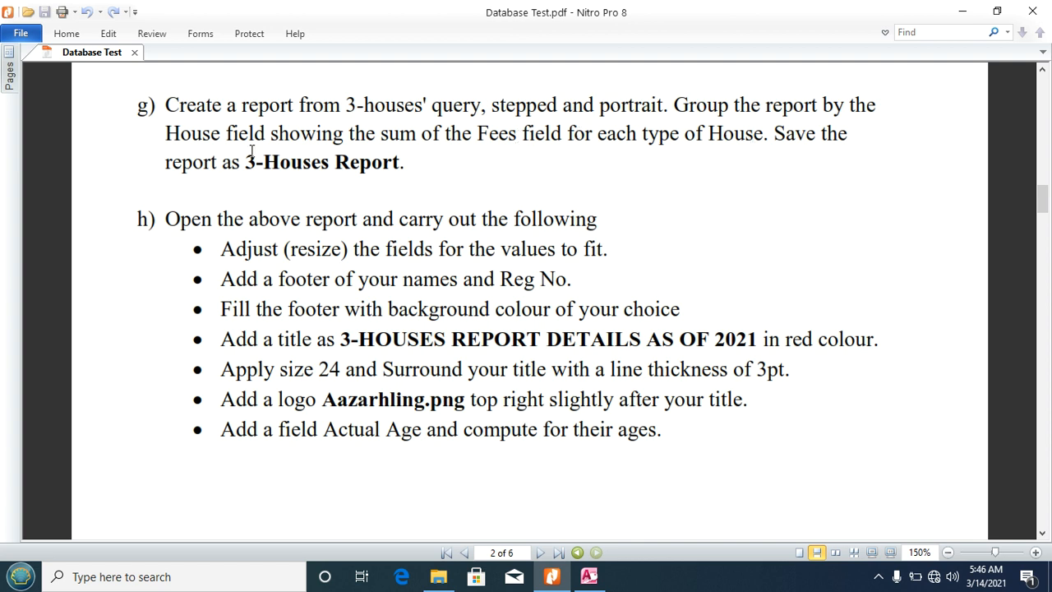
left_click_drag(241, 162, 401, 163)
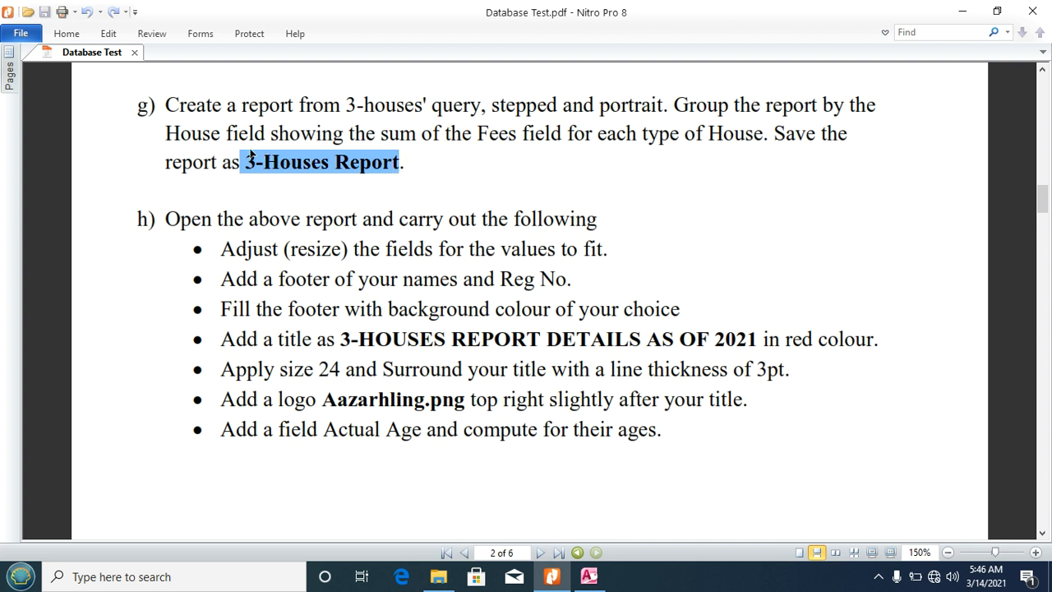
left_click_drag(246, 162, 395, 164)
left_click(582, 577)
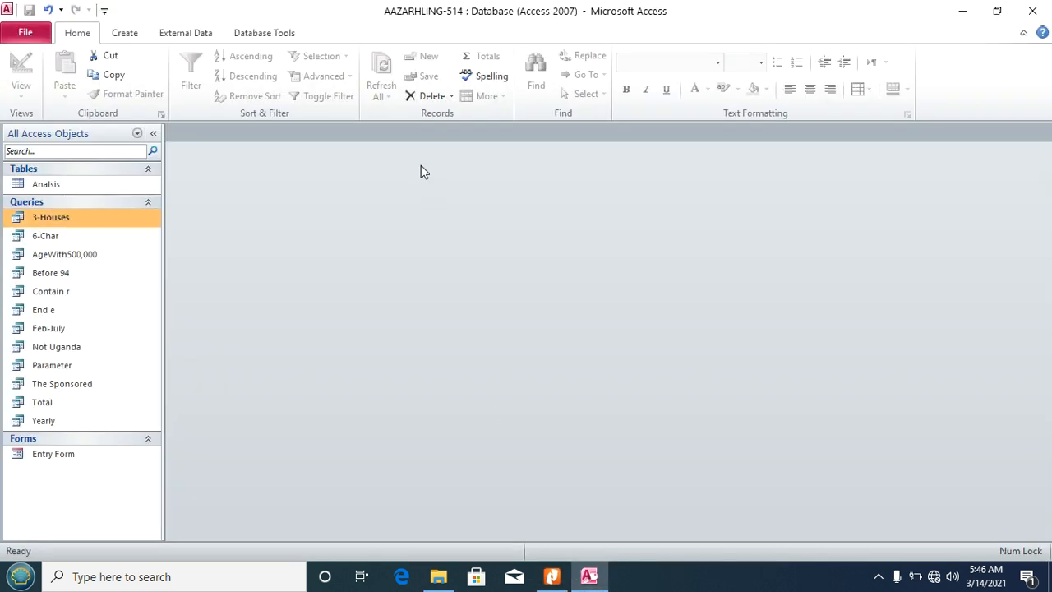
Step: Start the Report Wizard on the 3-Houses query with all six fields
left_click(134, 33)
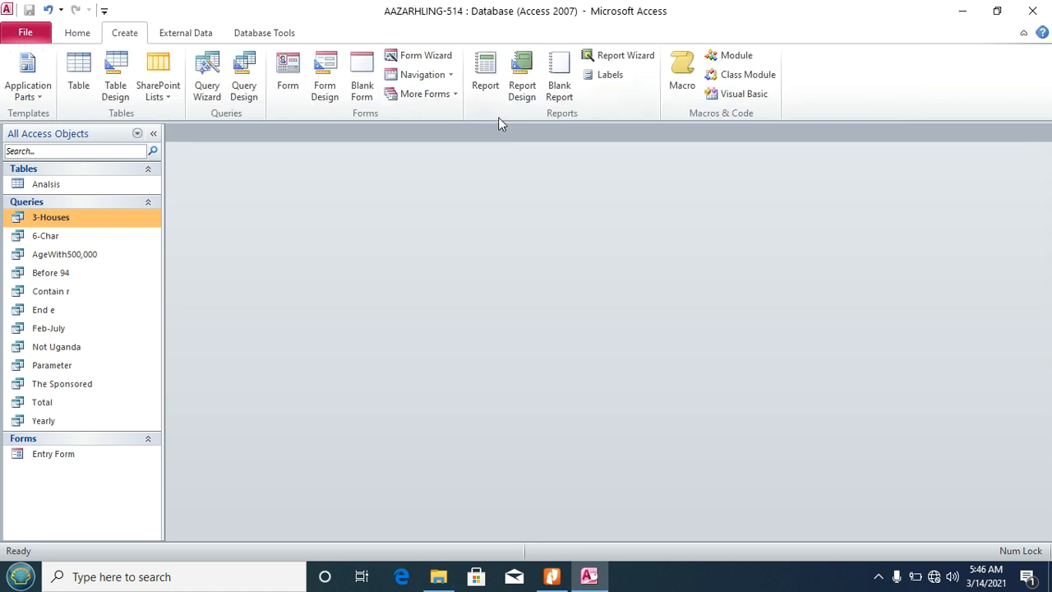
left_click(612, 56)
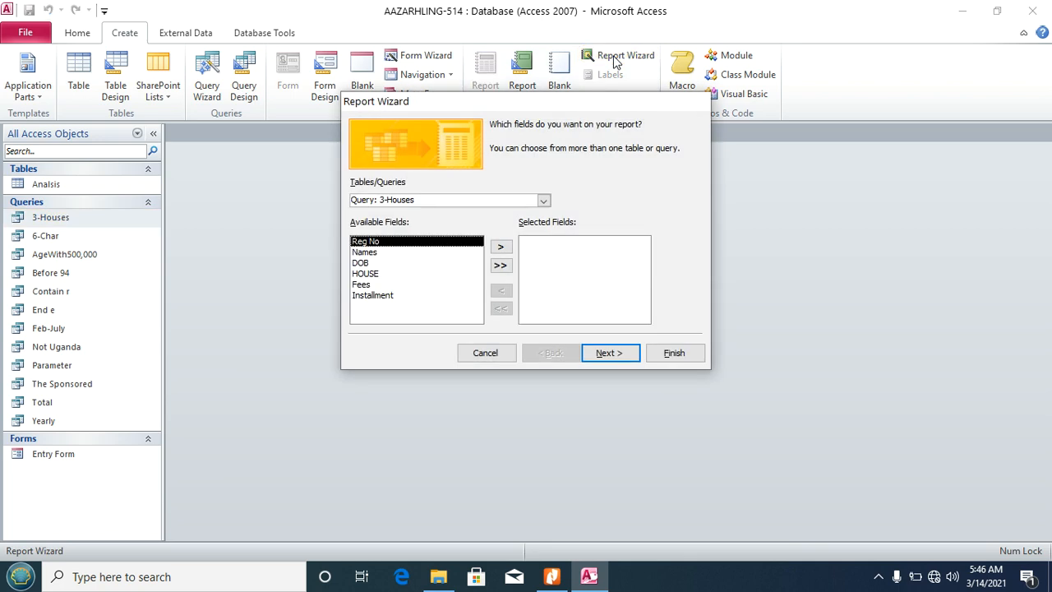
left_click(543, 200)
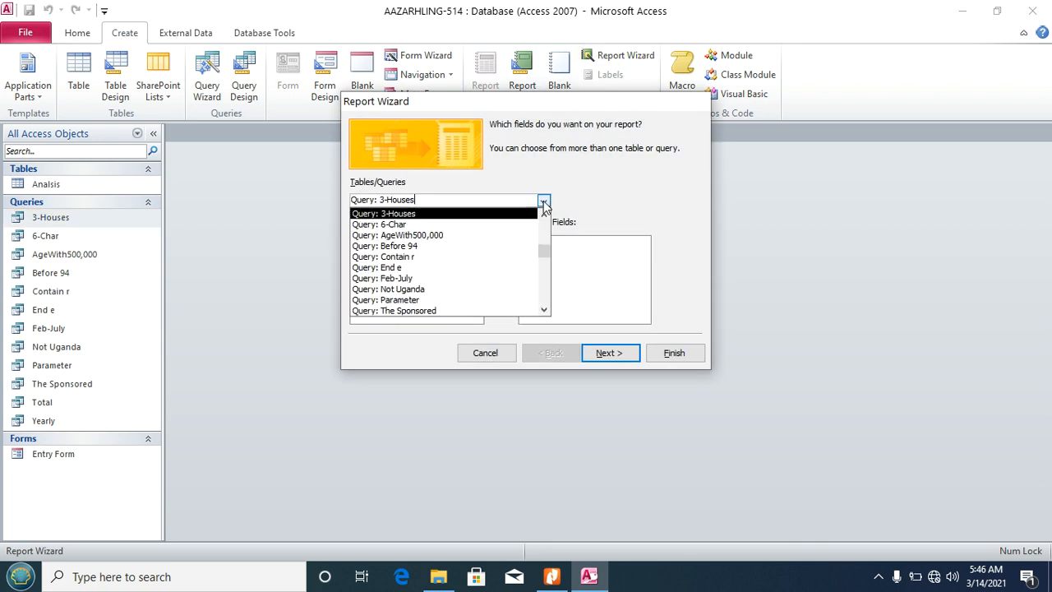
left_click(455, 219)
left_click(500, 265)
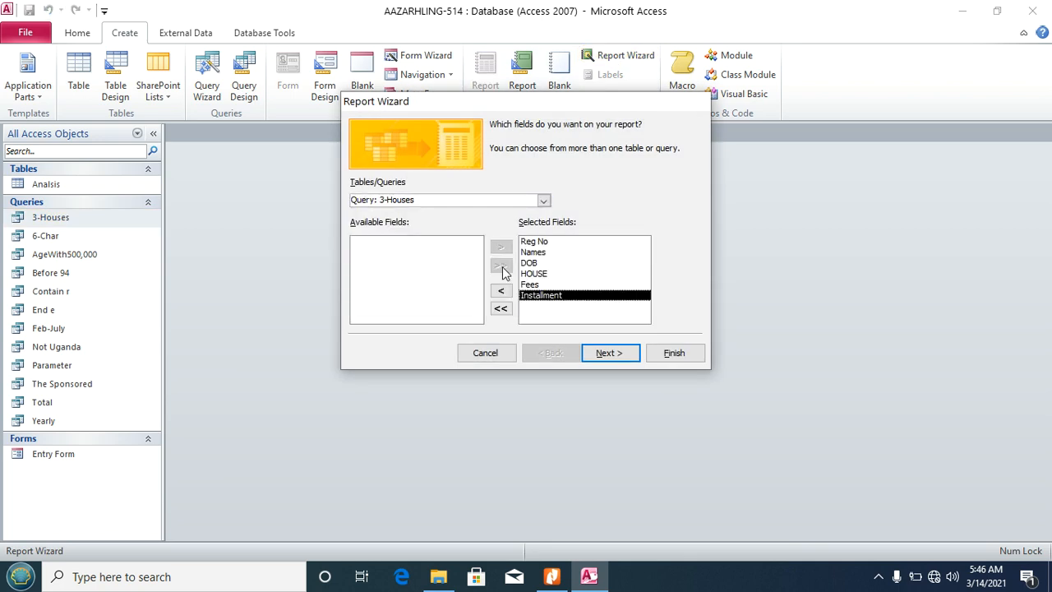
left_click(612, 361)
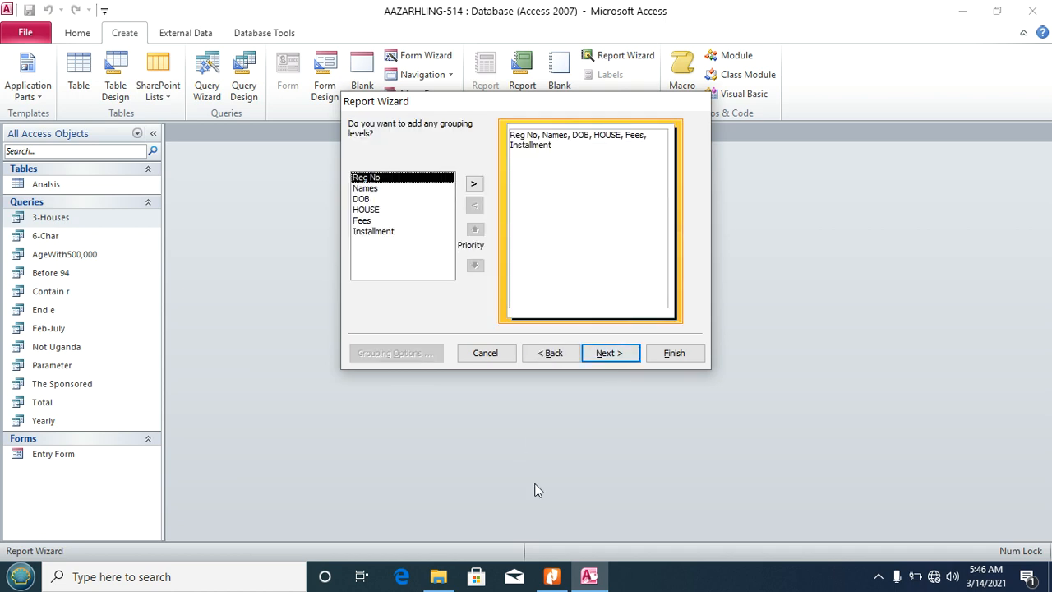
left_click(552, 577)
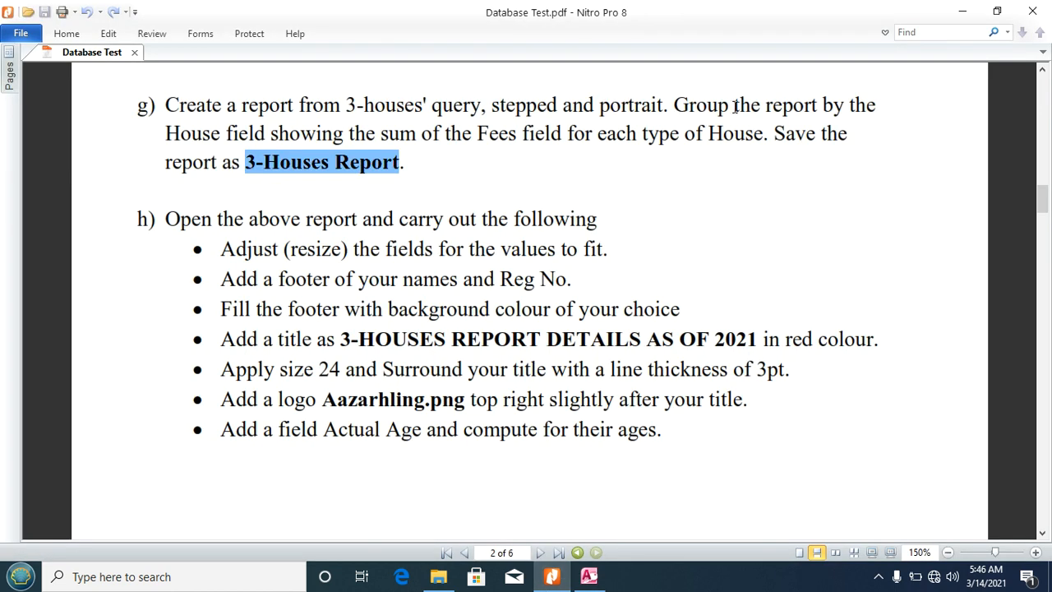
left_click(589, 576)
Step: Group by HOUSE, sum Fees, use stepped portrait layout, title it '3-Houses Report' and preview
left_click(367, 210)
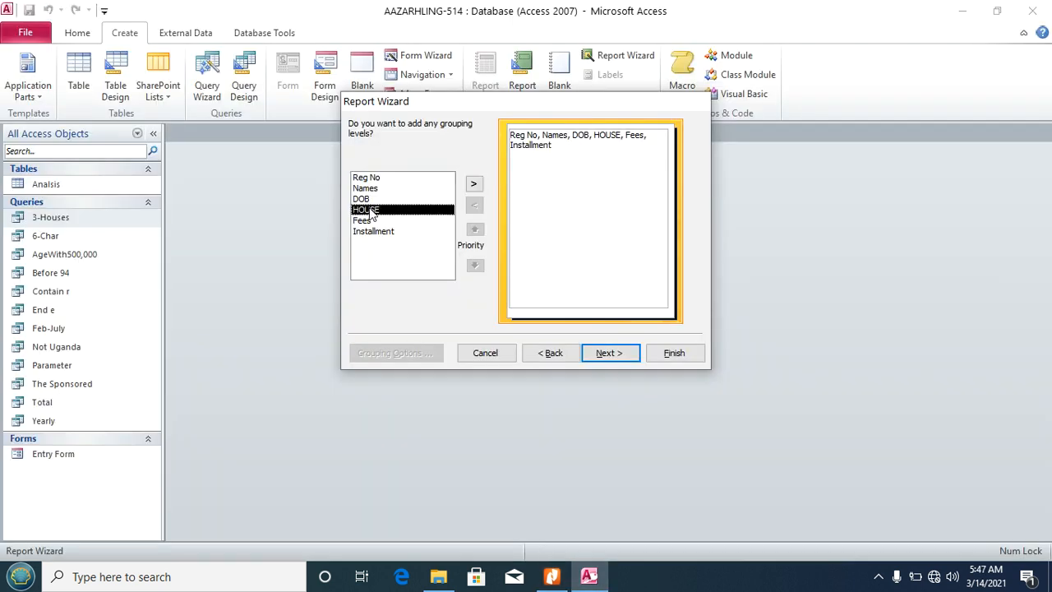
left_click(474, 183)
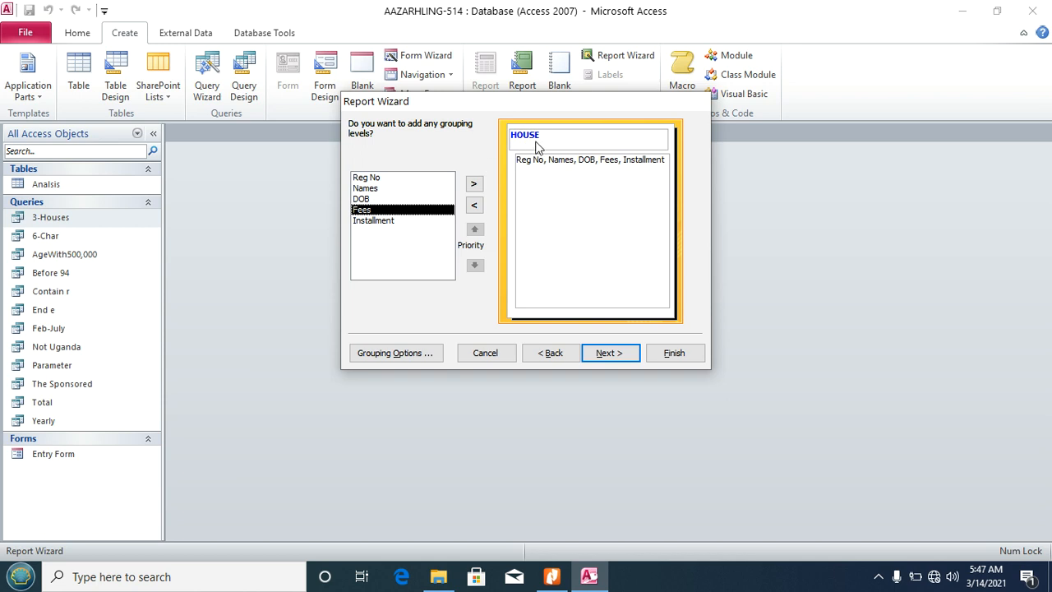
left_click(606, 355)
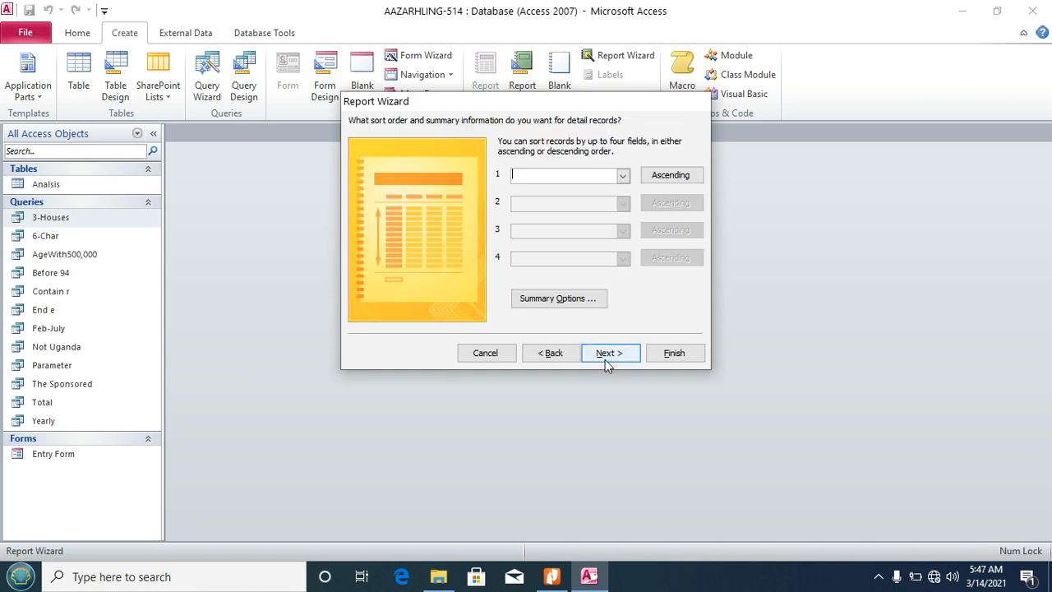
left_click(559, 299)
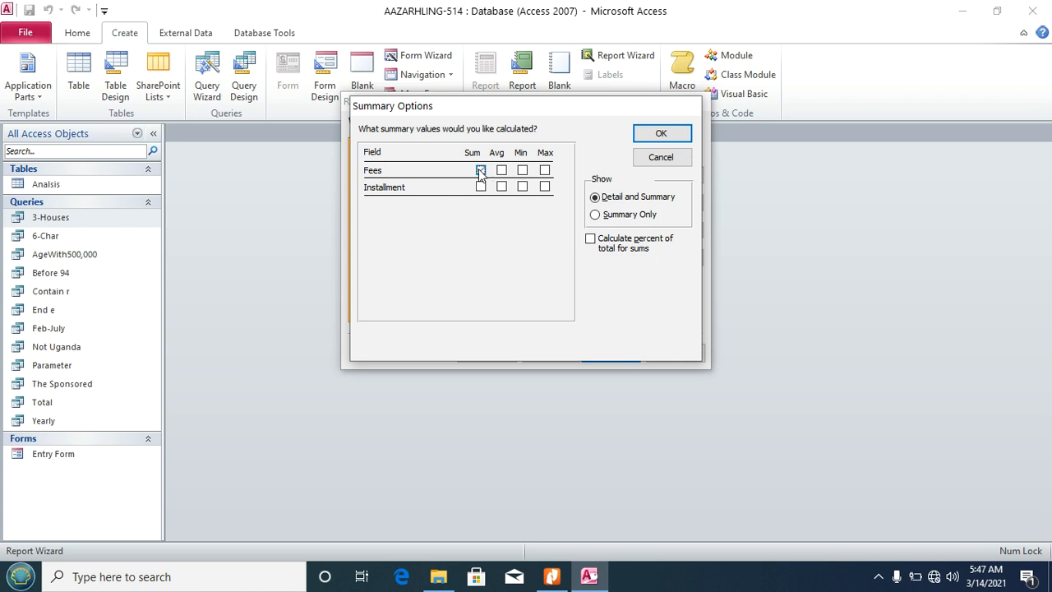
left_click(481, 171)
left_click(670, 134)
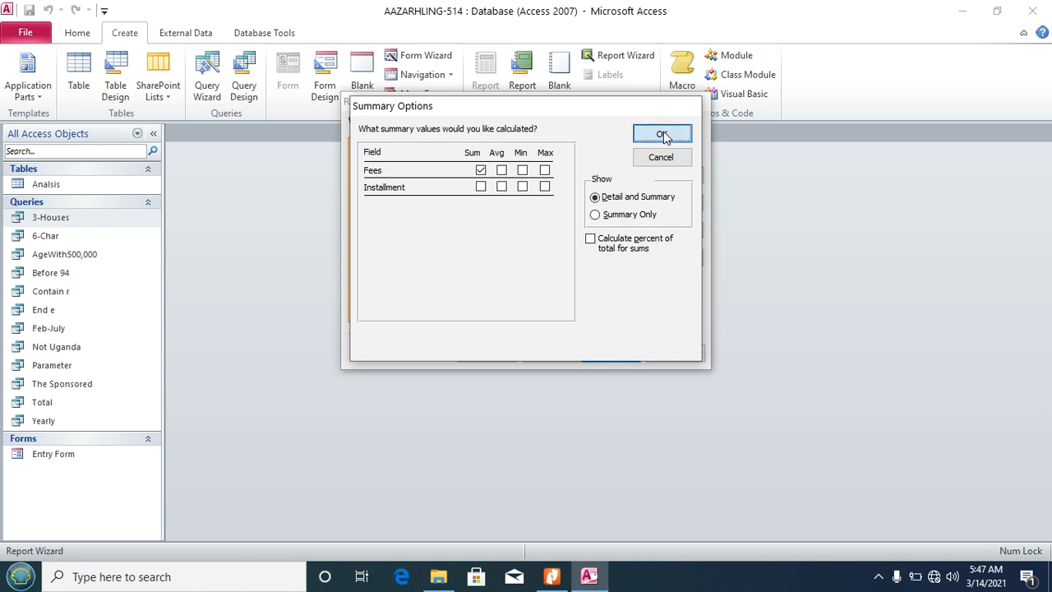
left_click(622, 355)
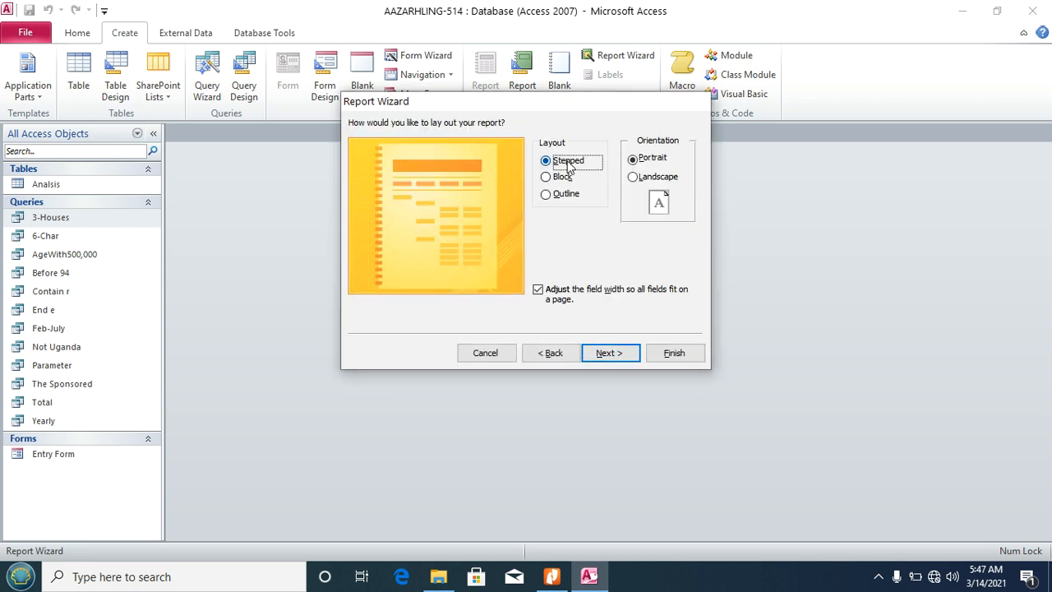
left_click(609, 356)
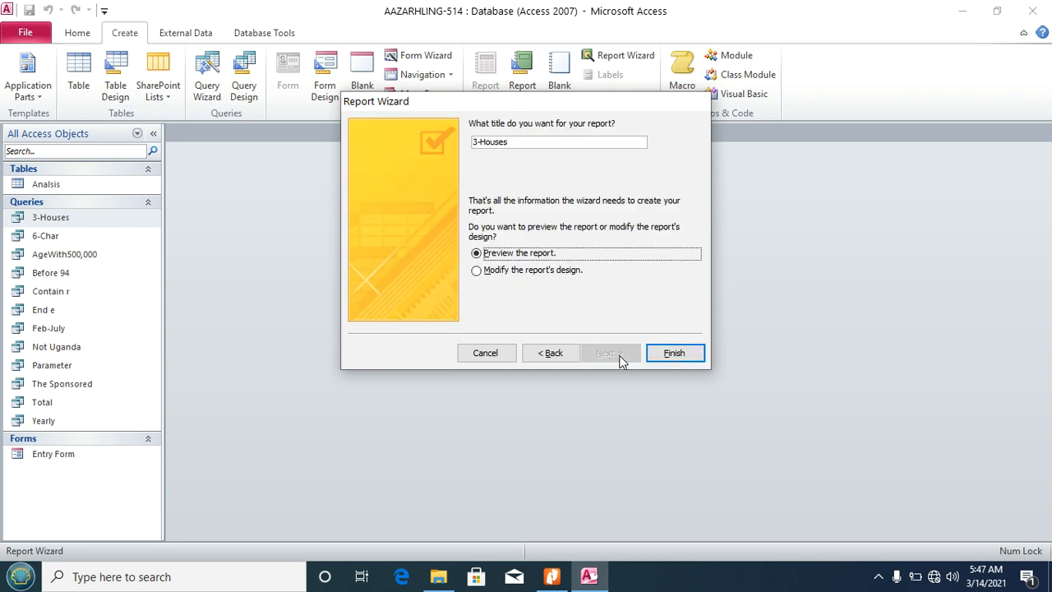
left_click(521, 142)
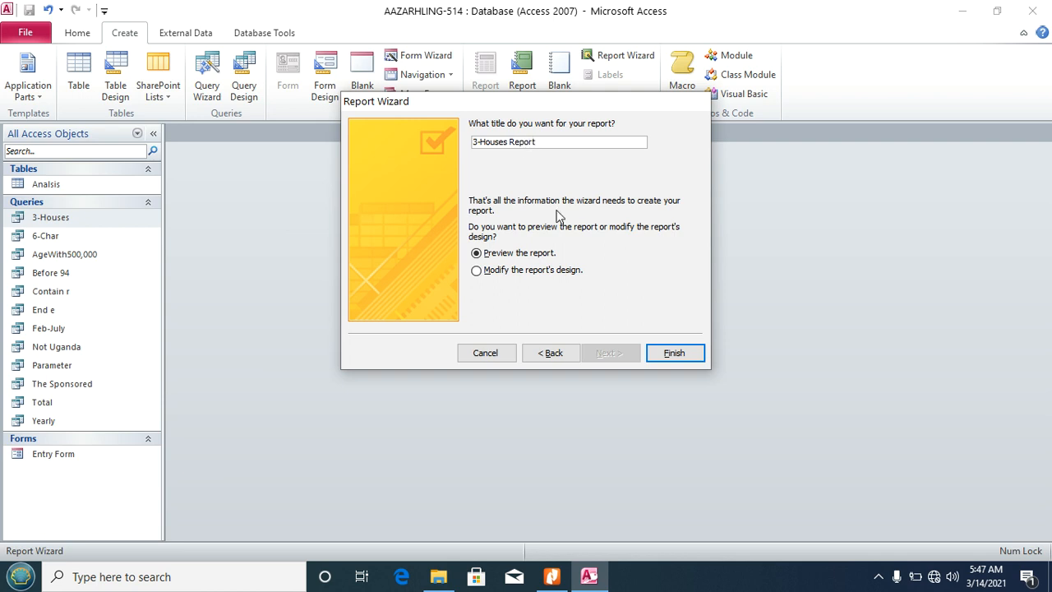
left_click(667, 352)
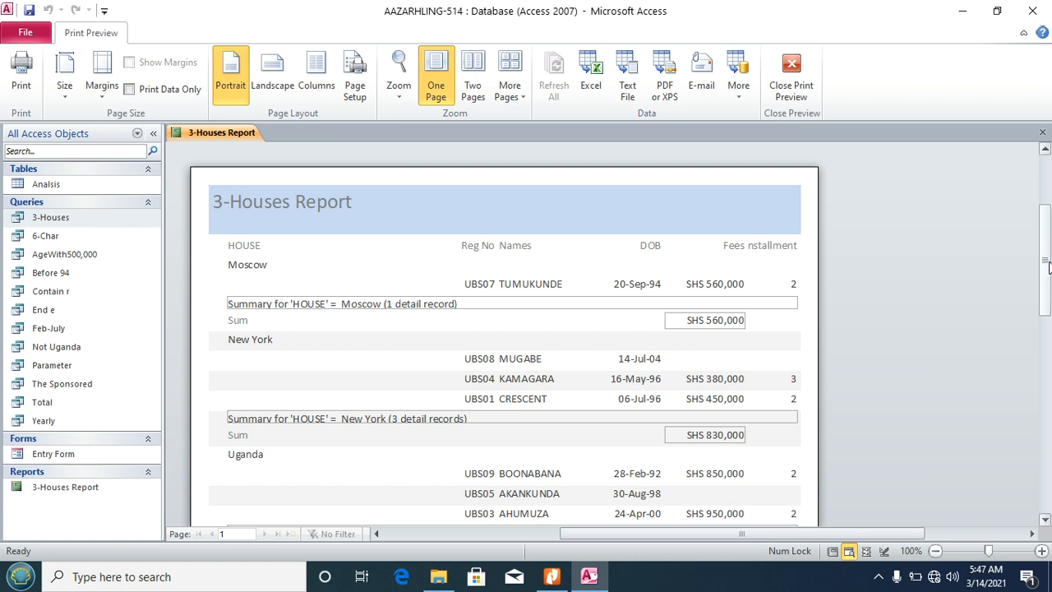
left_click_drag(1047, 264, 1046, 275)
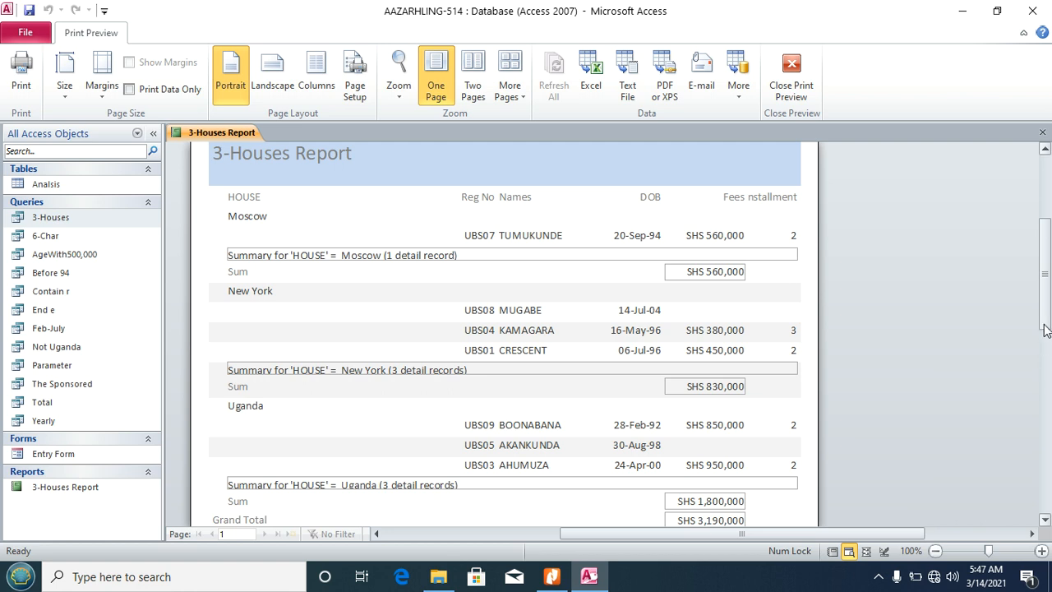
left_click_drag(1045, 329, 1045, 356)
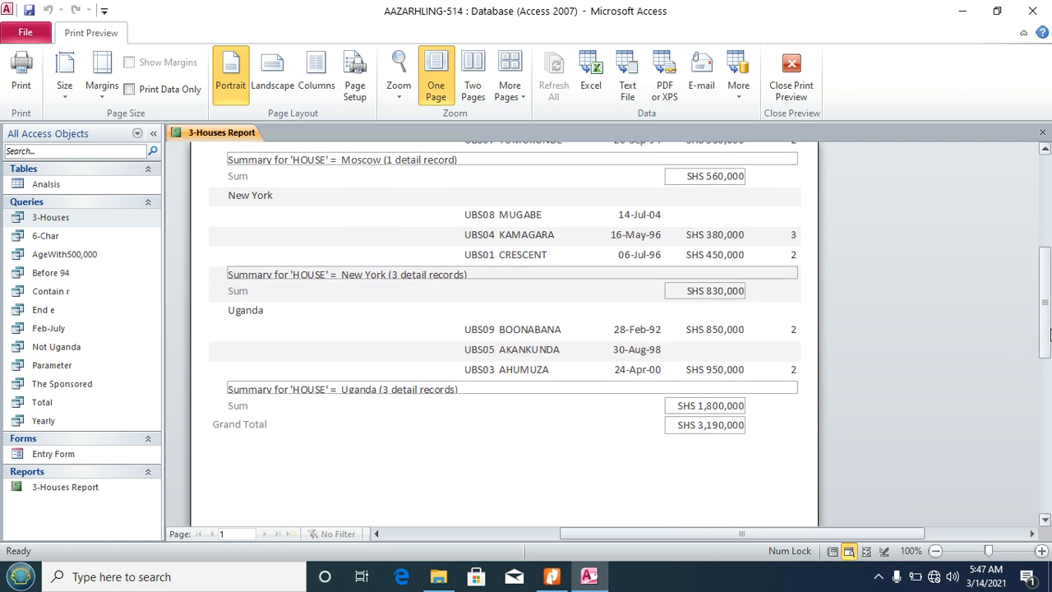
scroll(1050, 335, "up", 3)
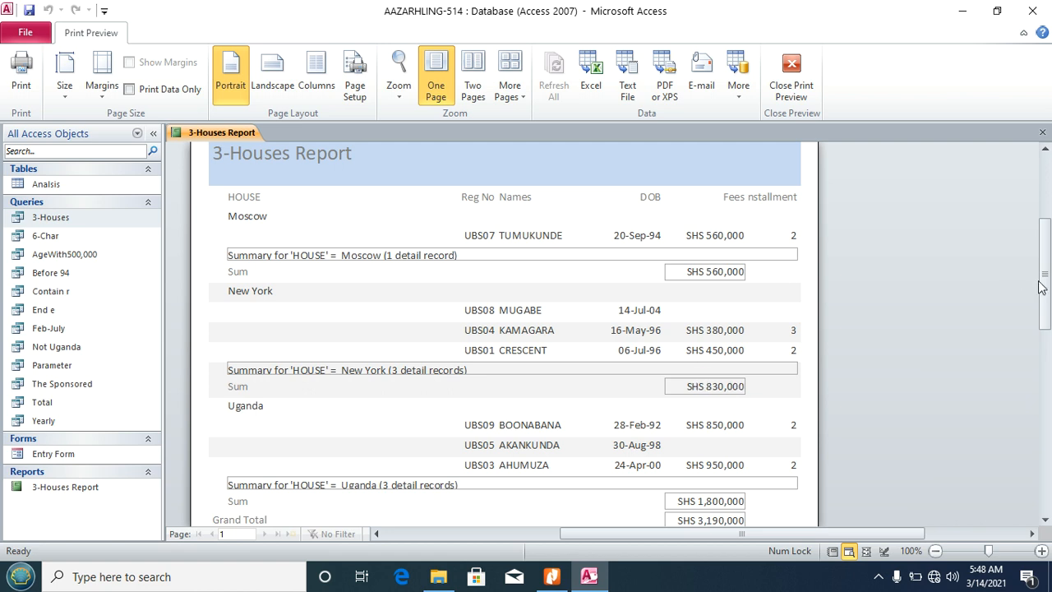
scroll(1044, 287, "down", 2)
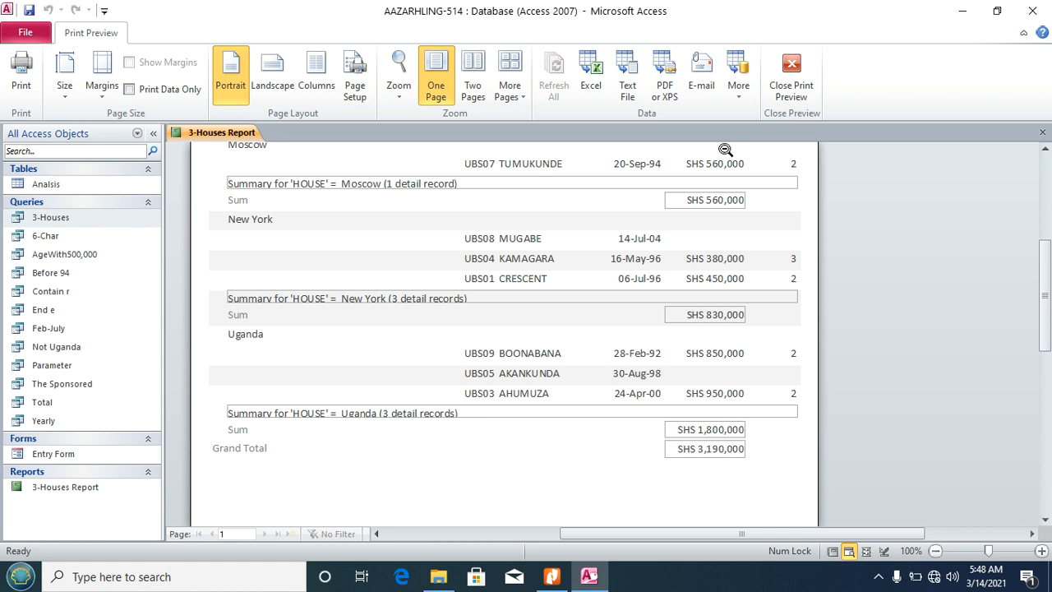
left_click(552, 576)
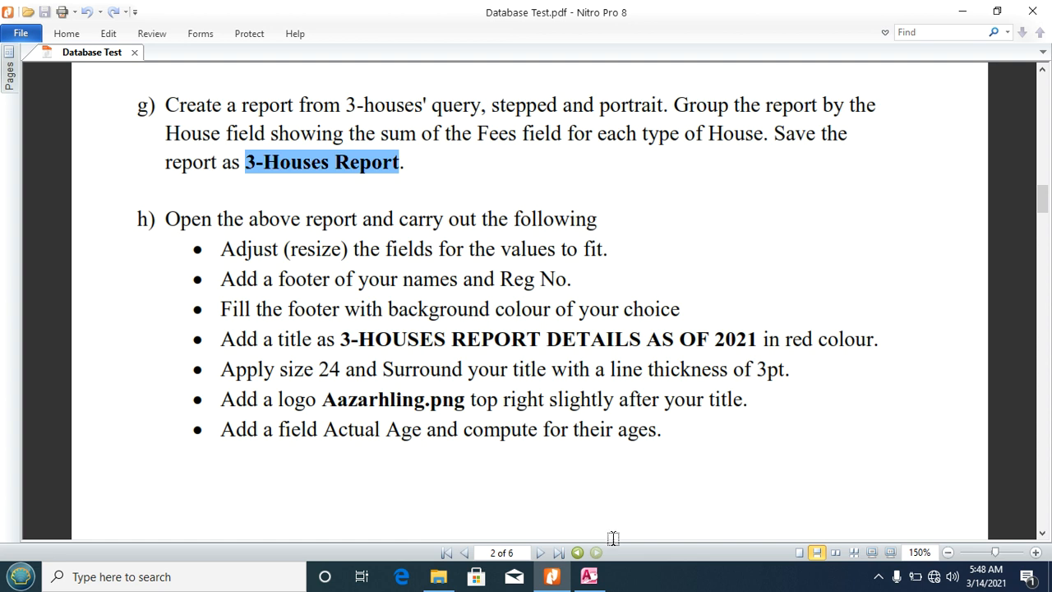
left_click(592, 578)
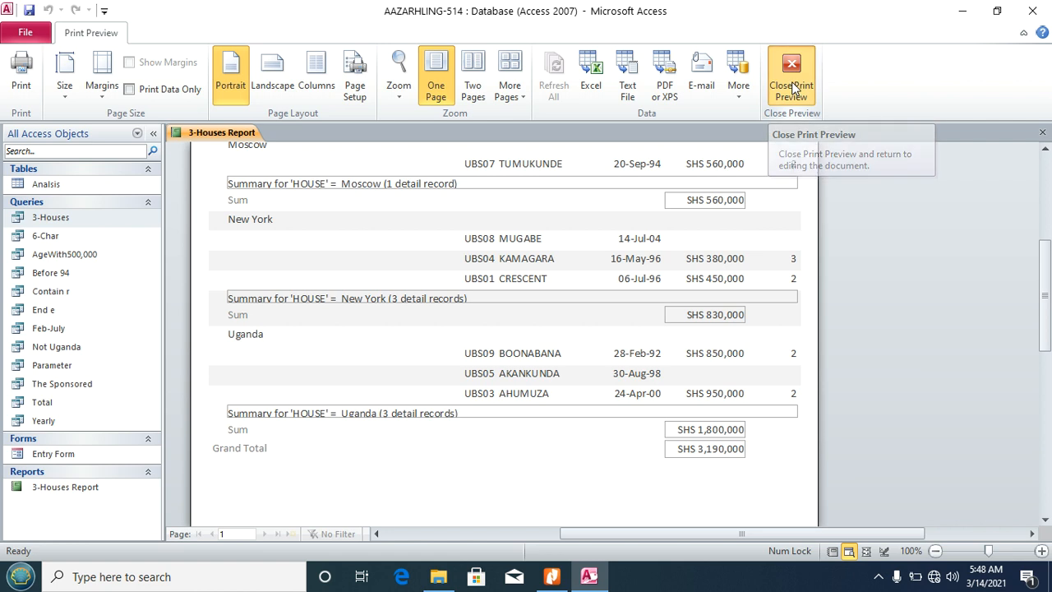
Step: Close the print preview, recheck the PDF, and show the 3-Houses Report in Report View
left_click(793, 86)
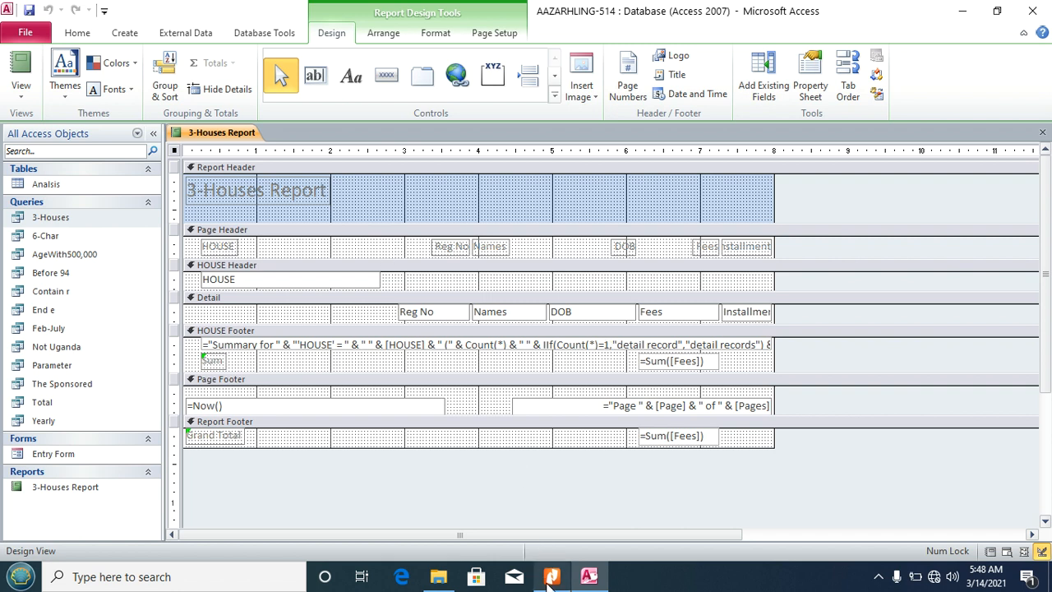
left_click(551, 577)
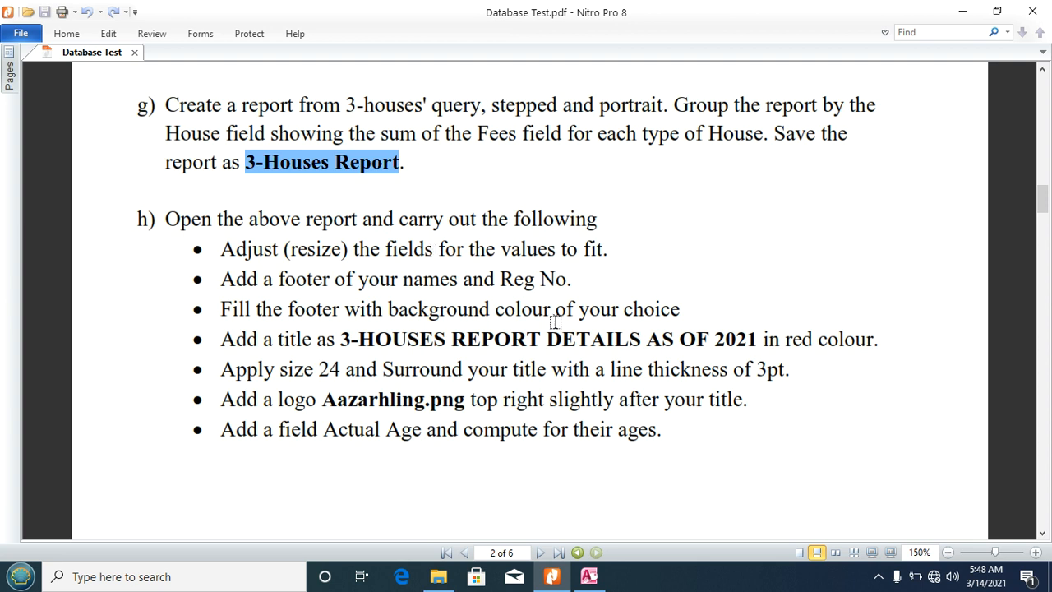
left_click(589, 576)
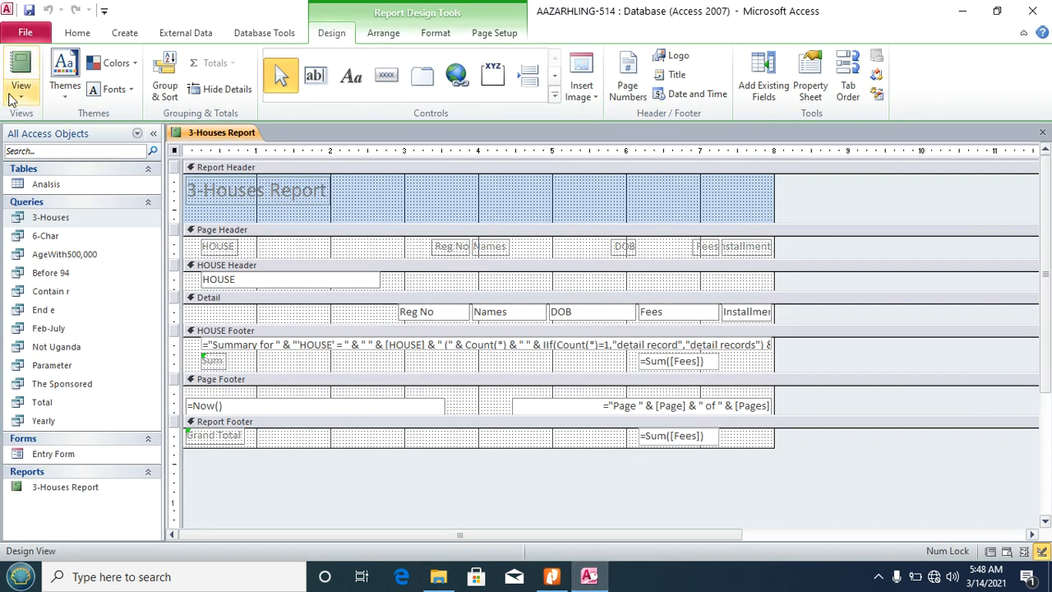
left_click(15, 94)
left_click(28, 120)
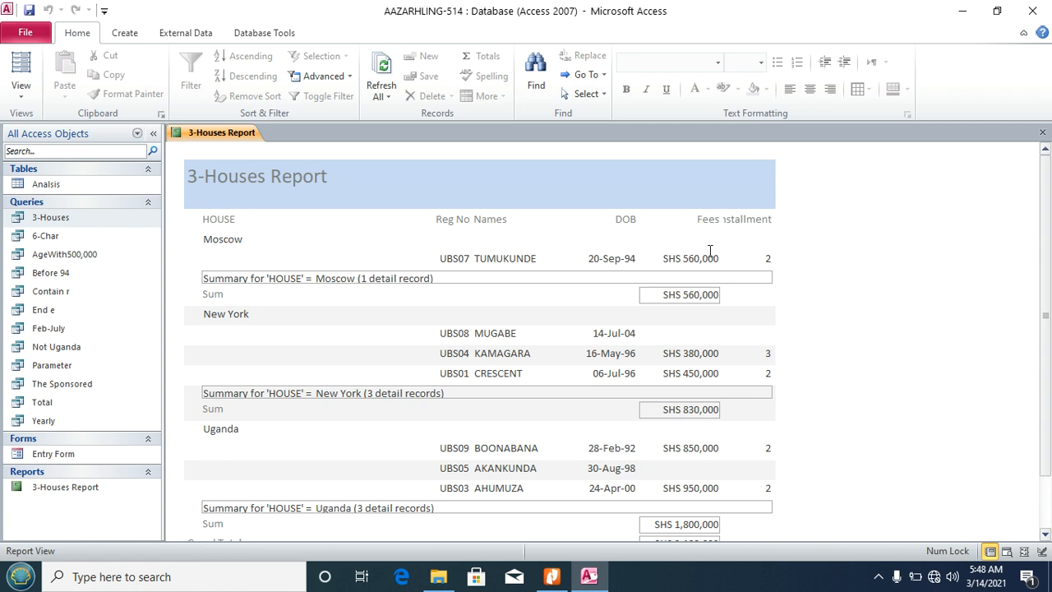
left_click(21, 89)
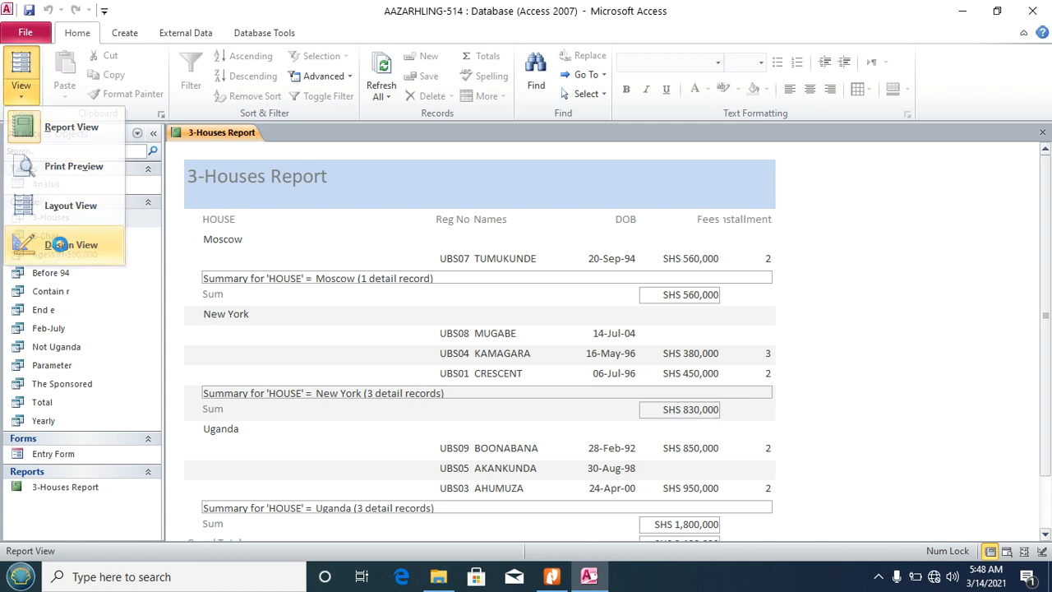
Step: In Design View, narrow the HOUSE text box and shift the column labels and fields left
left_click(60, 244)
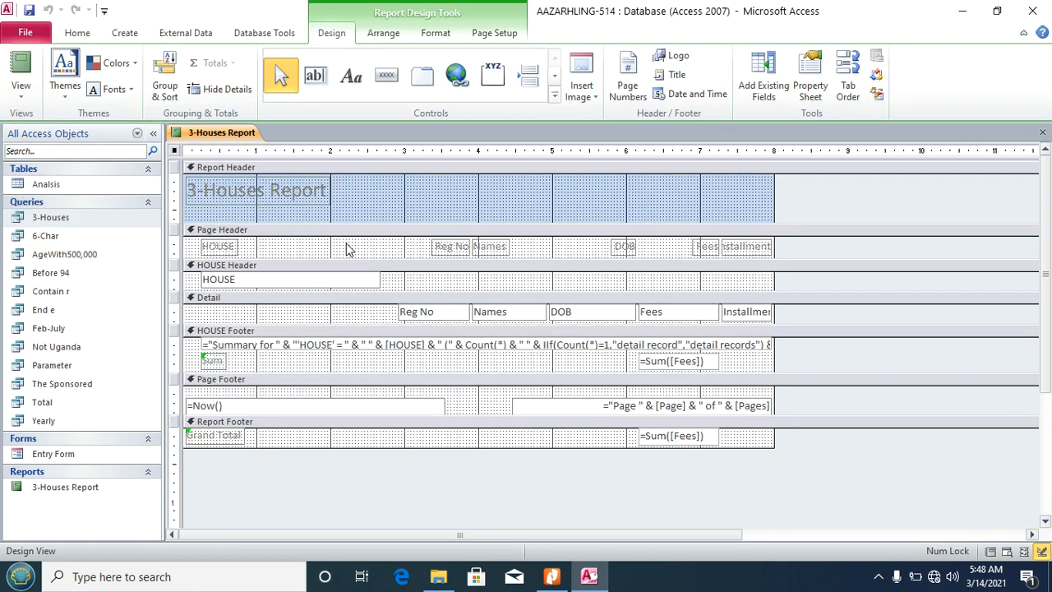
left_click_drag(346, 246, 342, 291)
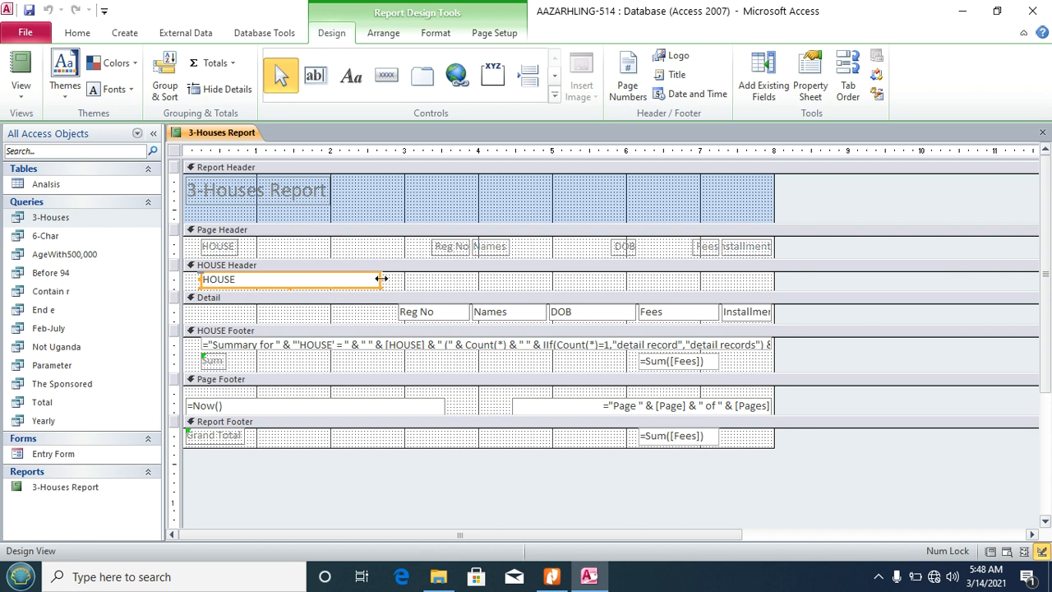
left_click_drag(382, 279, 301, 281)
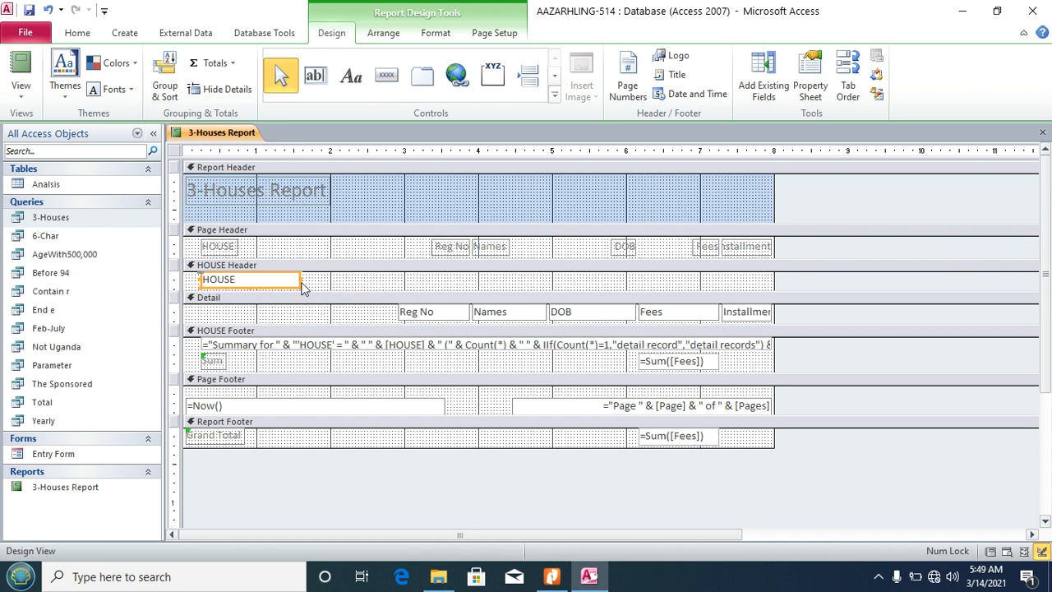
left_click_drag(407, 206, 763, 324)
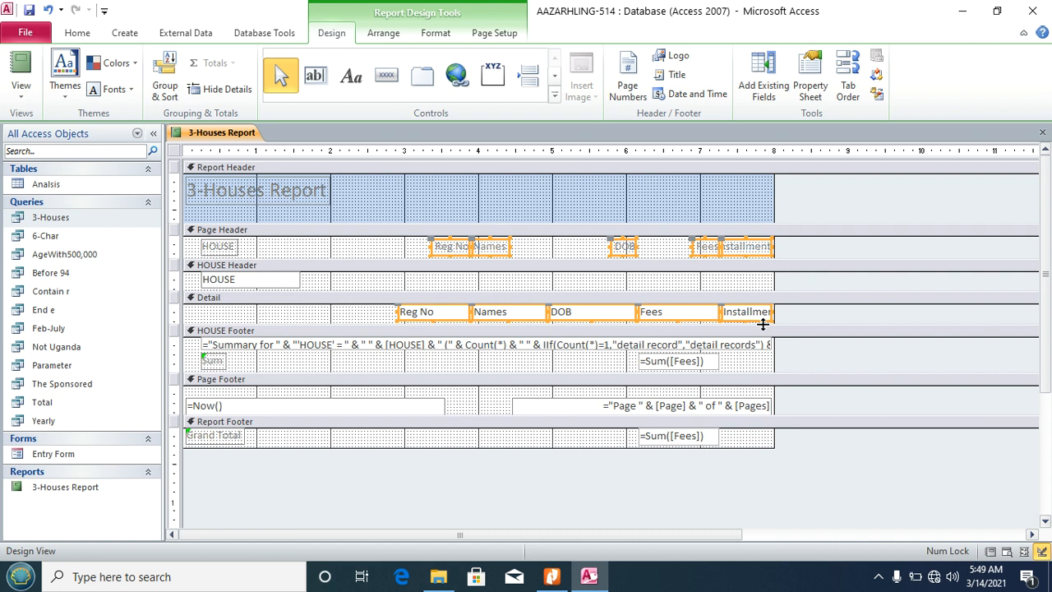
key("Left")
key("Left")
key("Left")
key("Left")
key("Left")
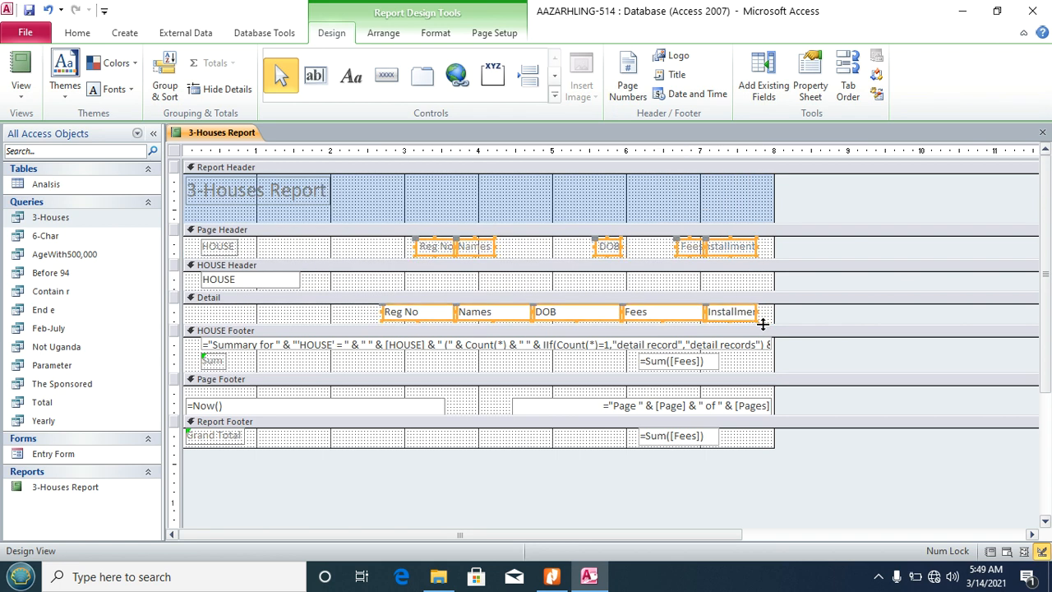
key("Left")
key("Left")
key("Left")
key("Left")
key("Left")
key("Left")
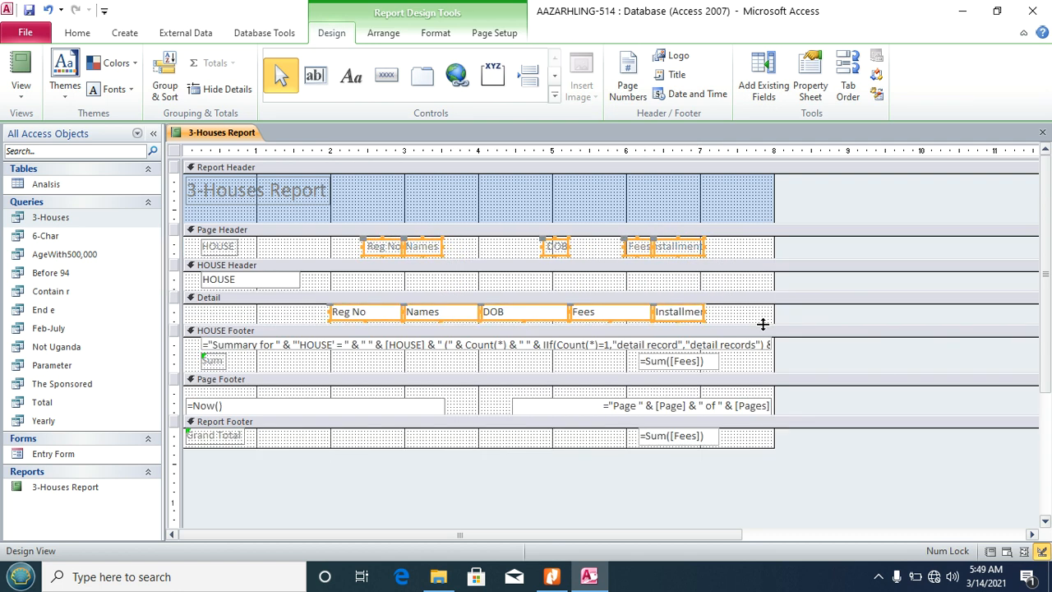
left_click(485, 255)
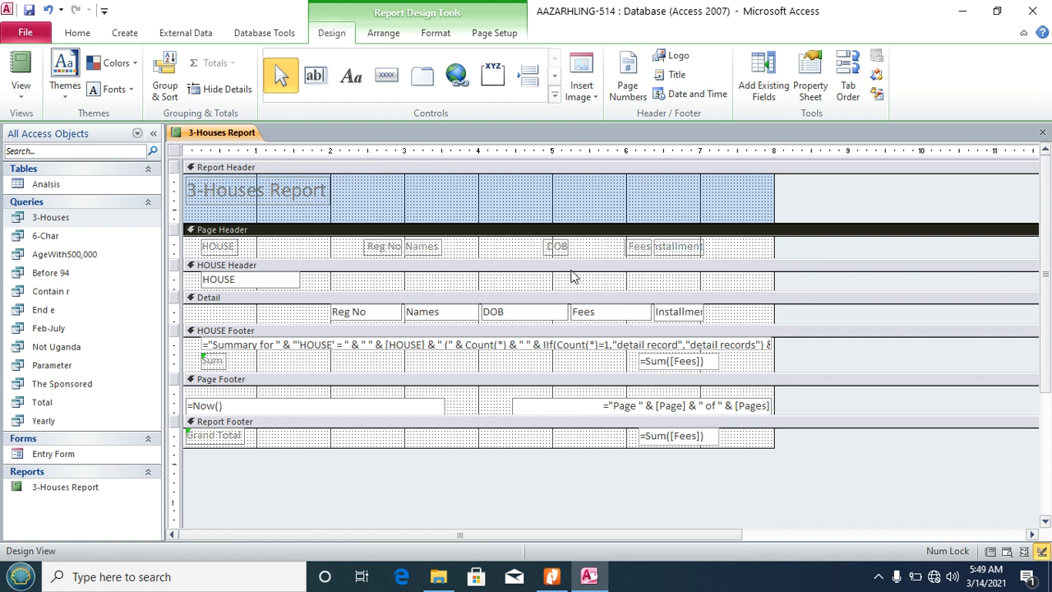
Step: Widen the Installment heading and Installment field so their values fit
left_click(638, 249)
left_click(680, 247)
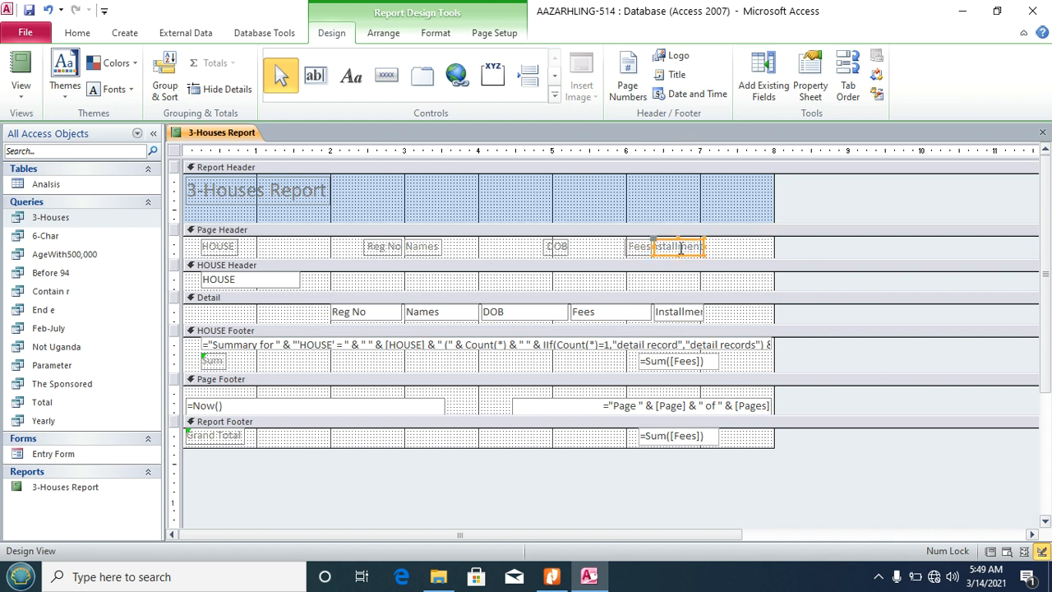
left_click(639, 249)
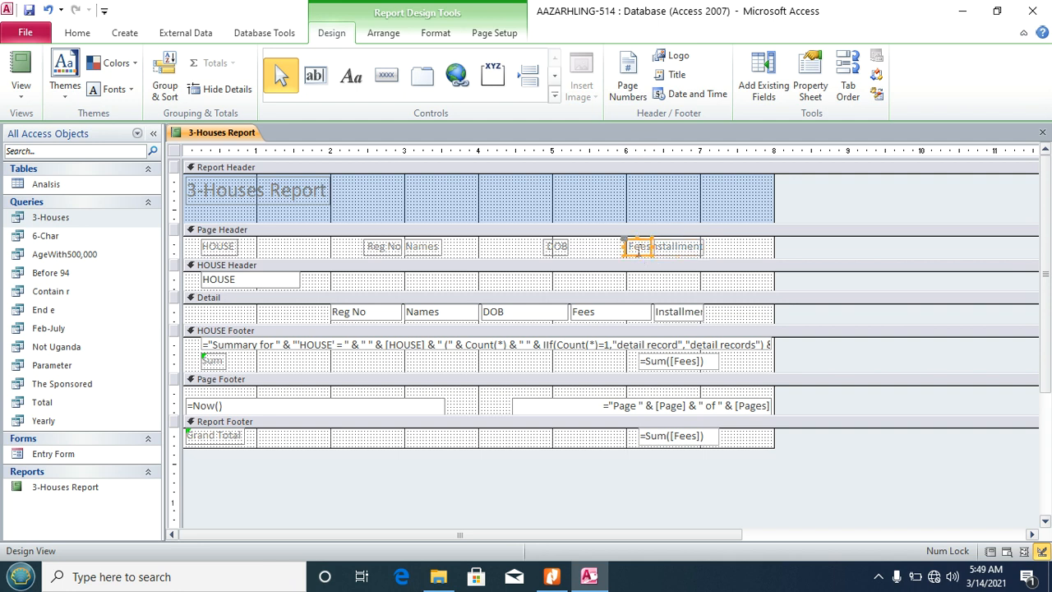
left_click(691, 248)
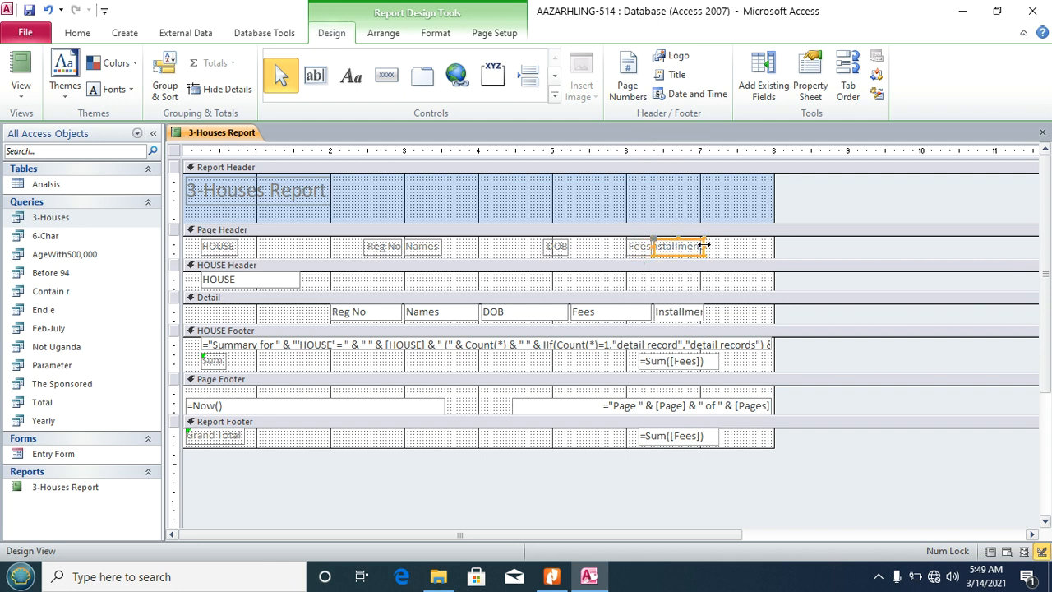
left_click_drag(704, 246, 713, 245)
left_click(697, 313)
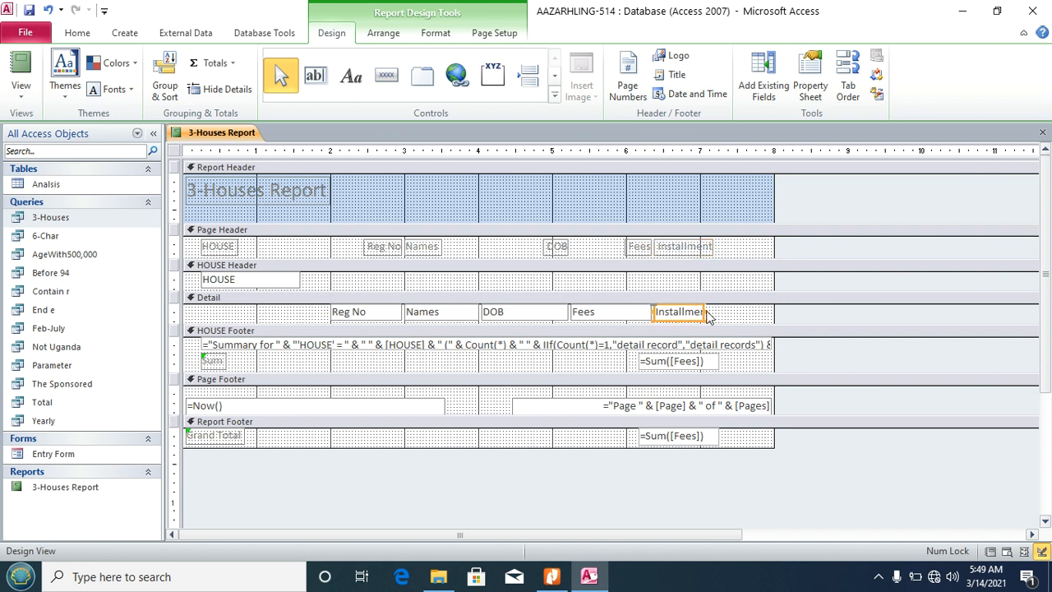
left_click_drag(706, 311, 716, 311)
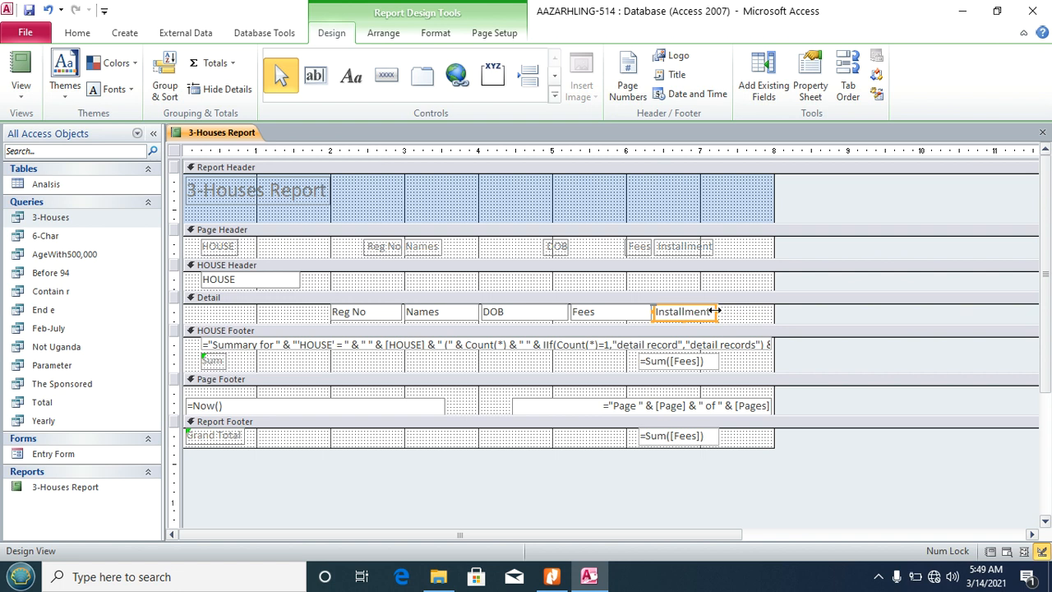
Step: Move the group and grand =Sum([Fees]) totals left under the Fees column
left_click(682, 362)
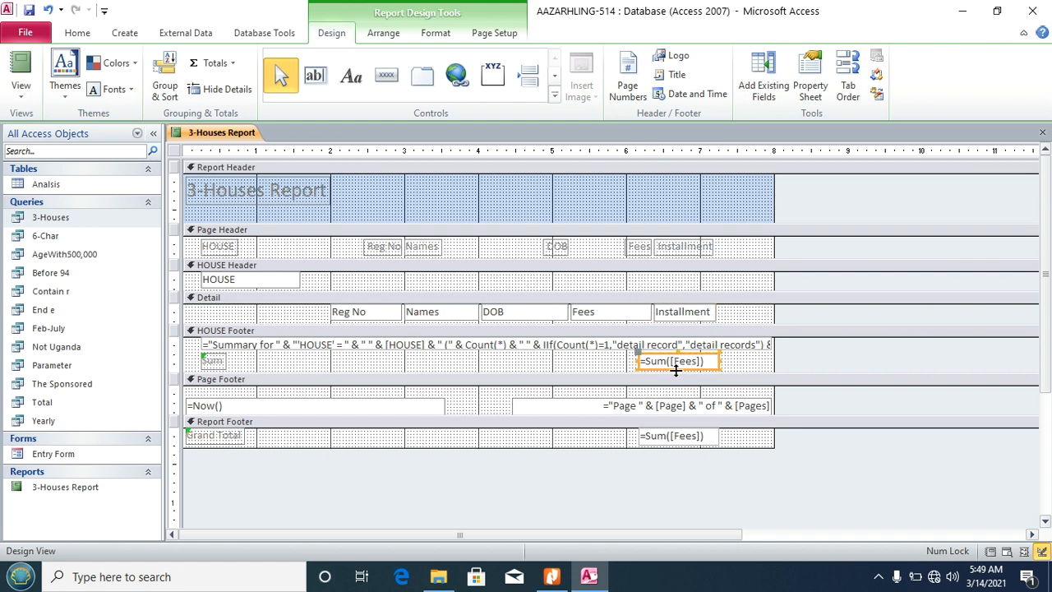
left_click_drag(653, 367, 587, 371)
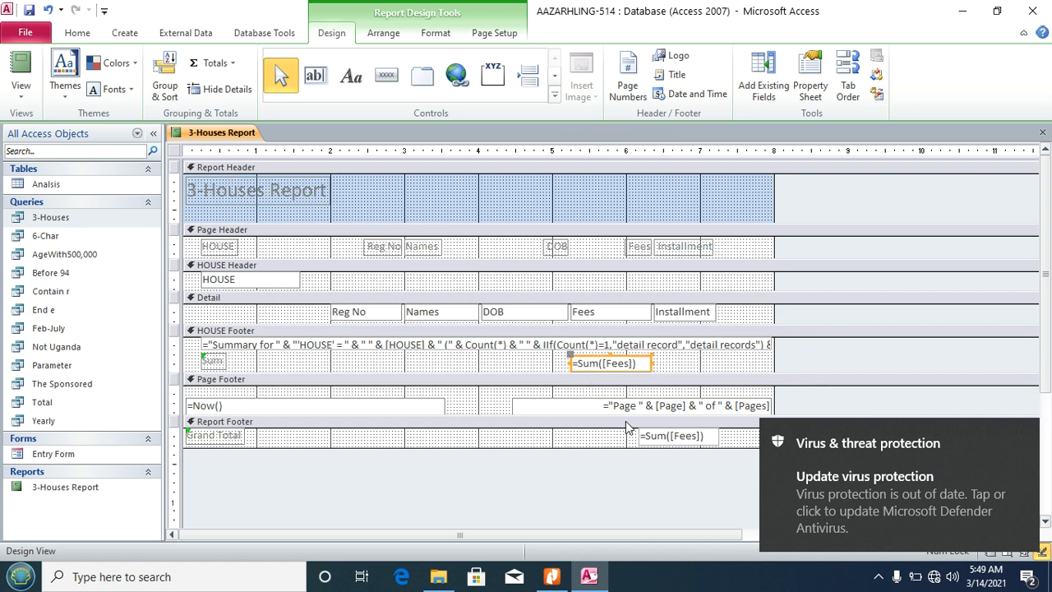
left_click_drag(644, 447, 573, 441)
left_click(682, 447)
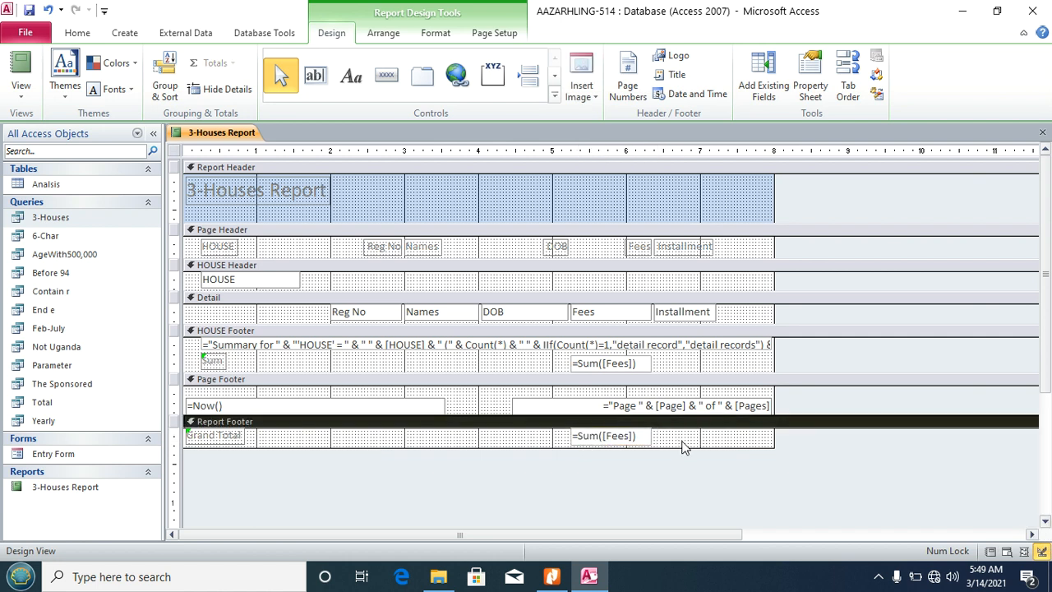
Step: Draw a Report Footer label and type the student's name and Reg No in capitals
left_click(552, 577)
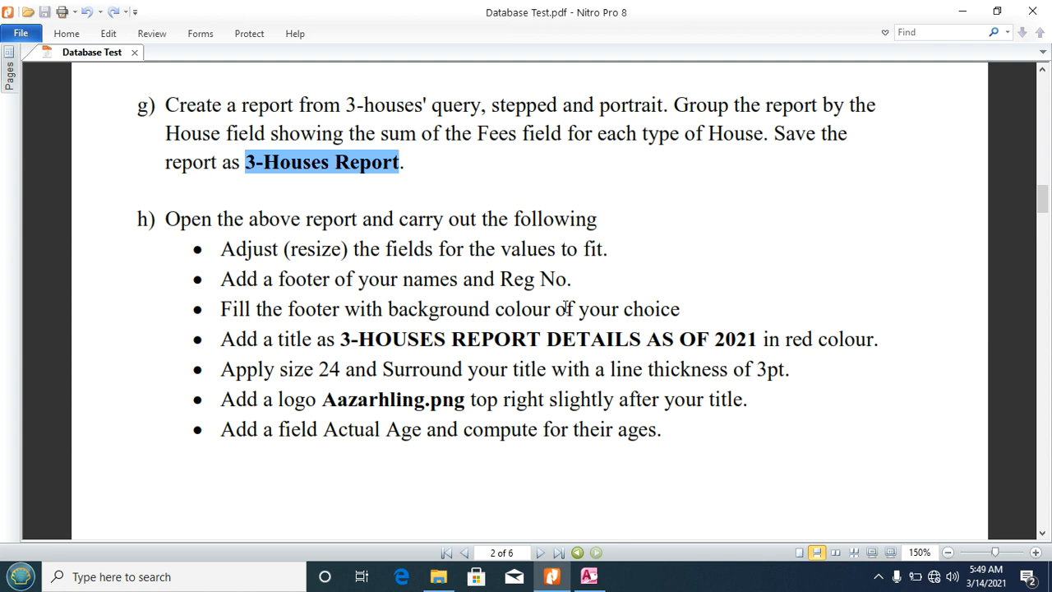
left_click(588, 576)
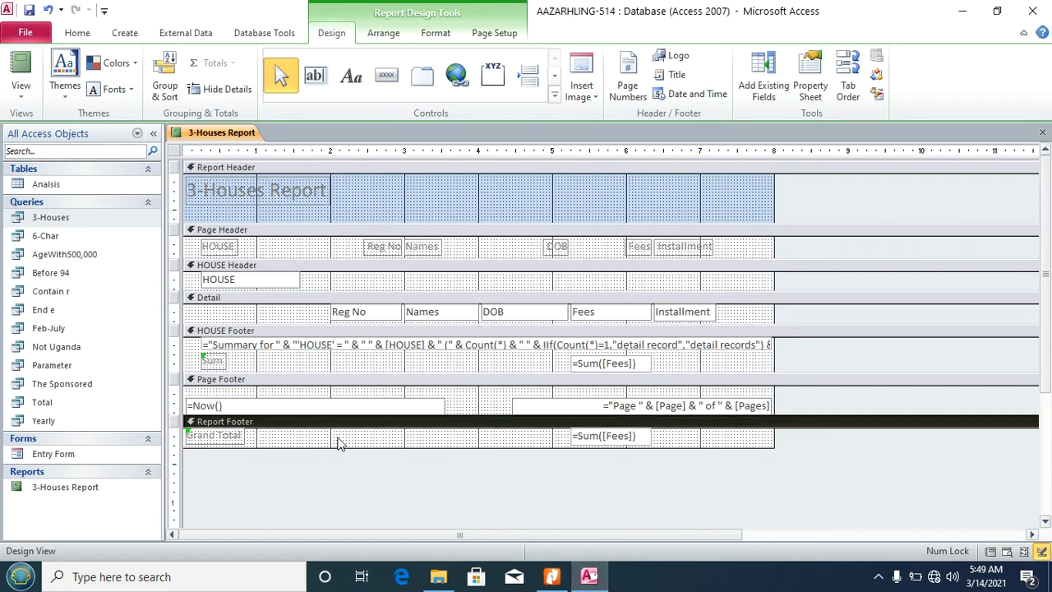
left_click(352, 75)
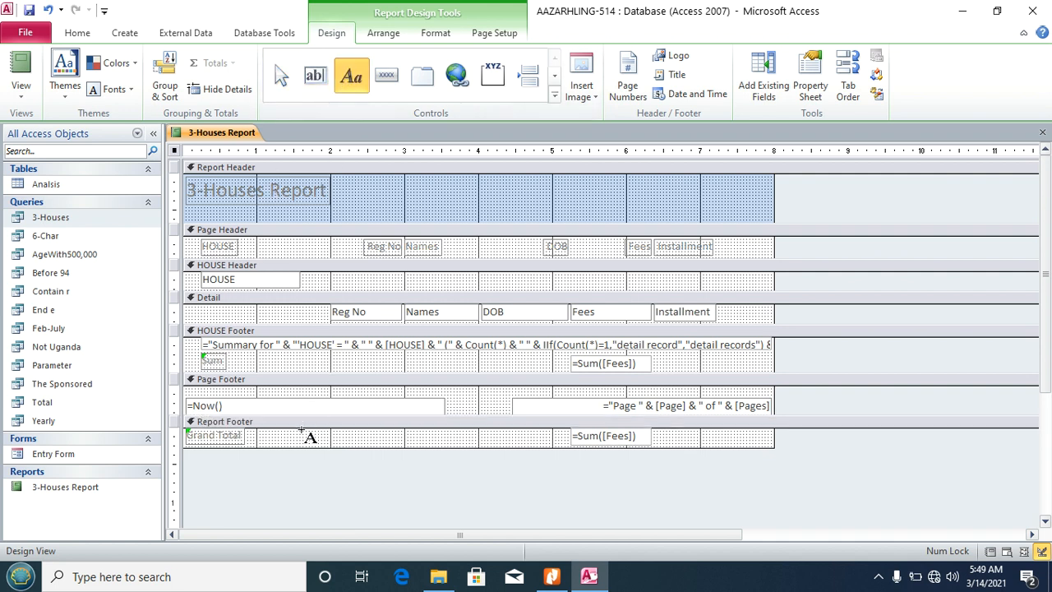
left_click_drag(303, 431, 461, 448)
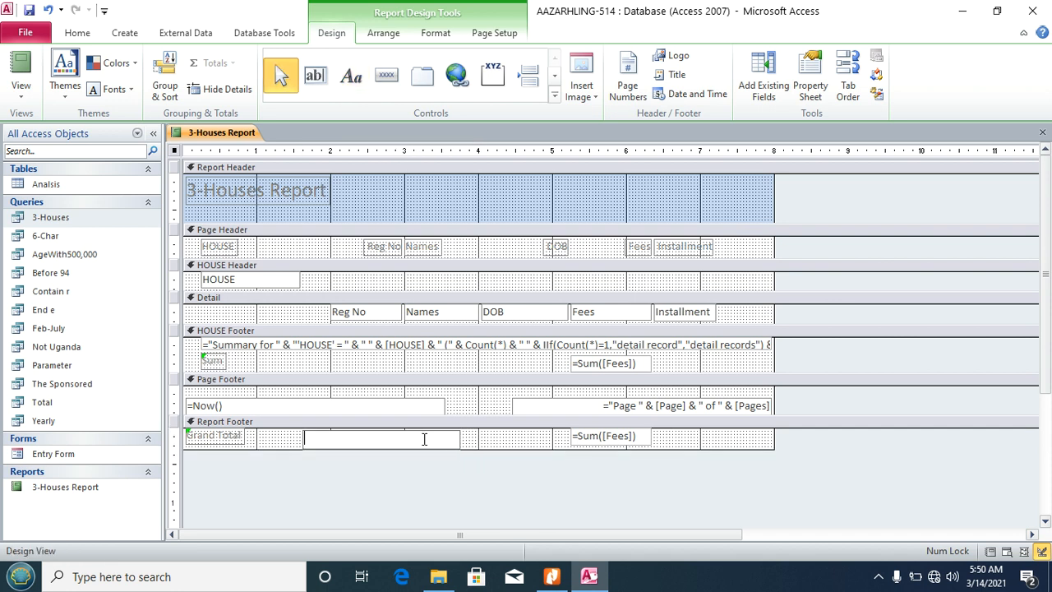
key("Caps_Lock")
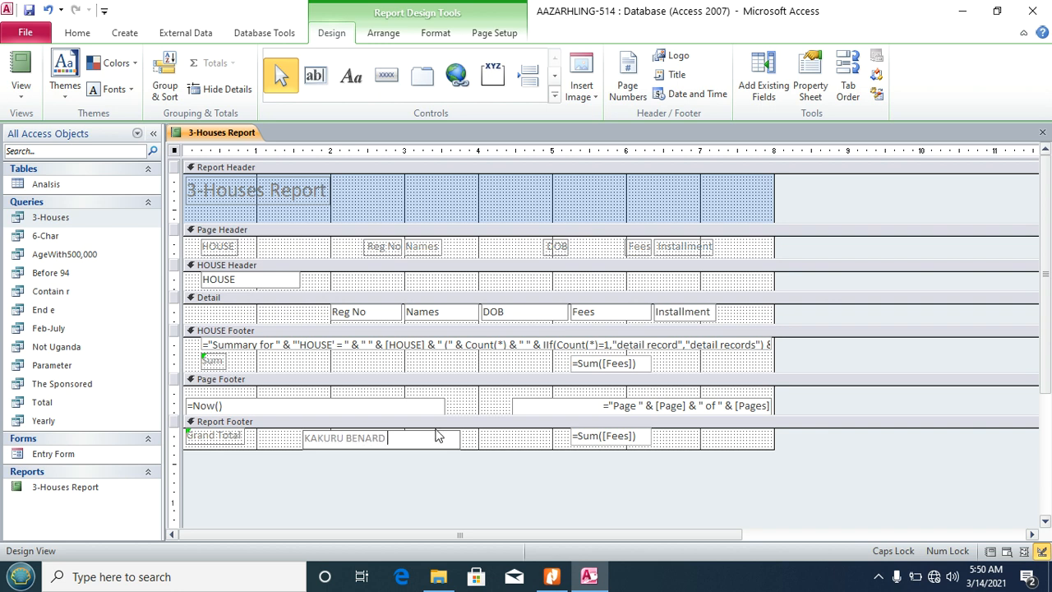
type("514")
left_click(502, 440)
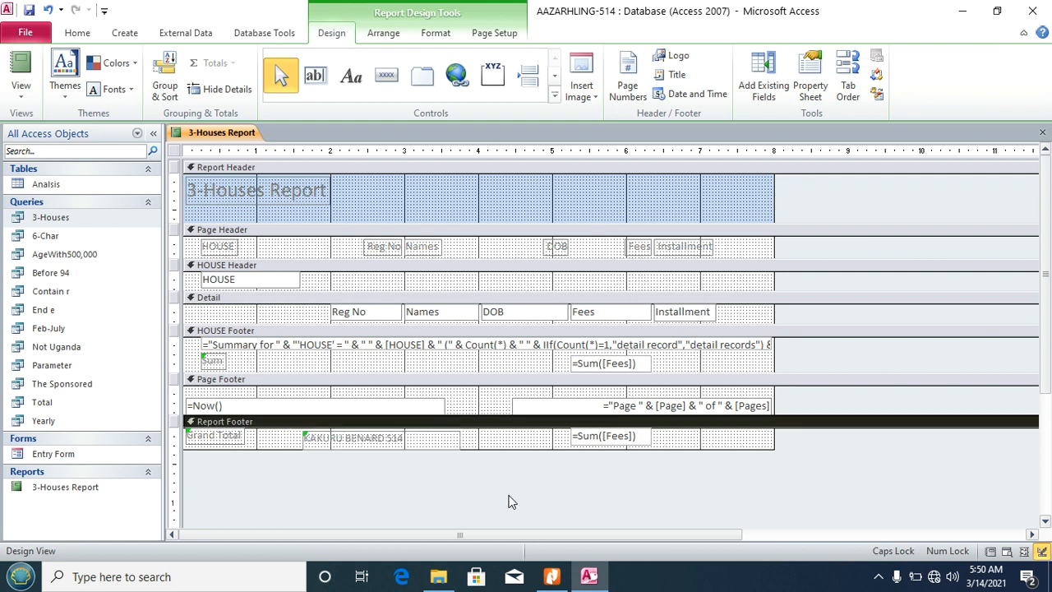
left_click(550, 577)
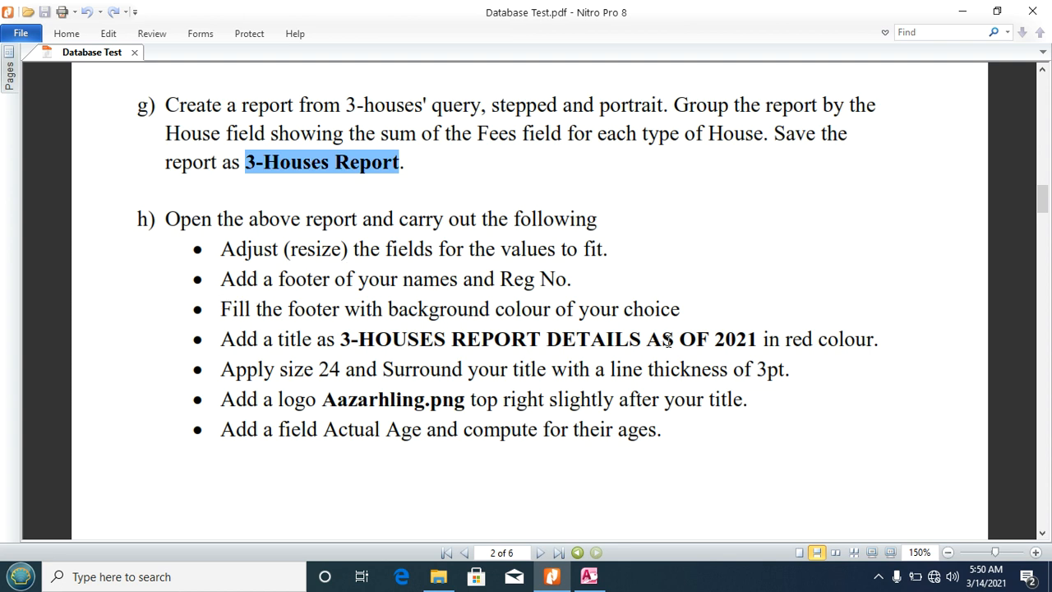
left_click(590, 576)
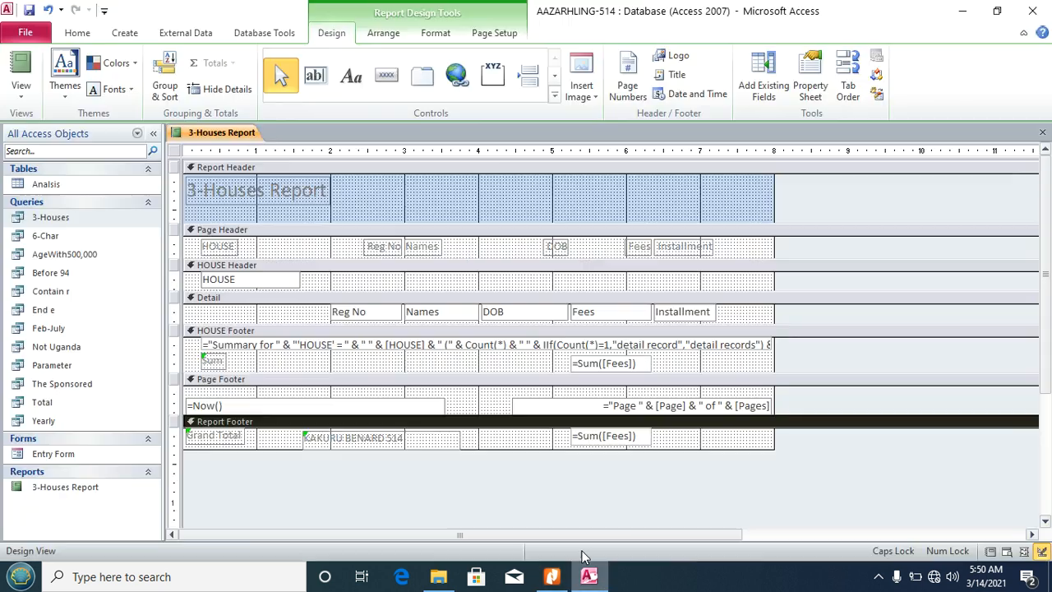
Step: Set the Report Footer's Fill/Back Color to green, then bring up the task PDF
right_click(495, 446)
mouse_move(639, 281)
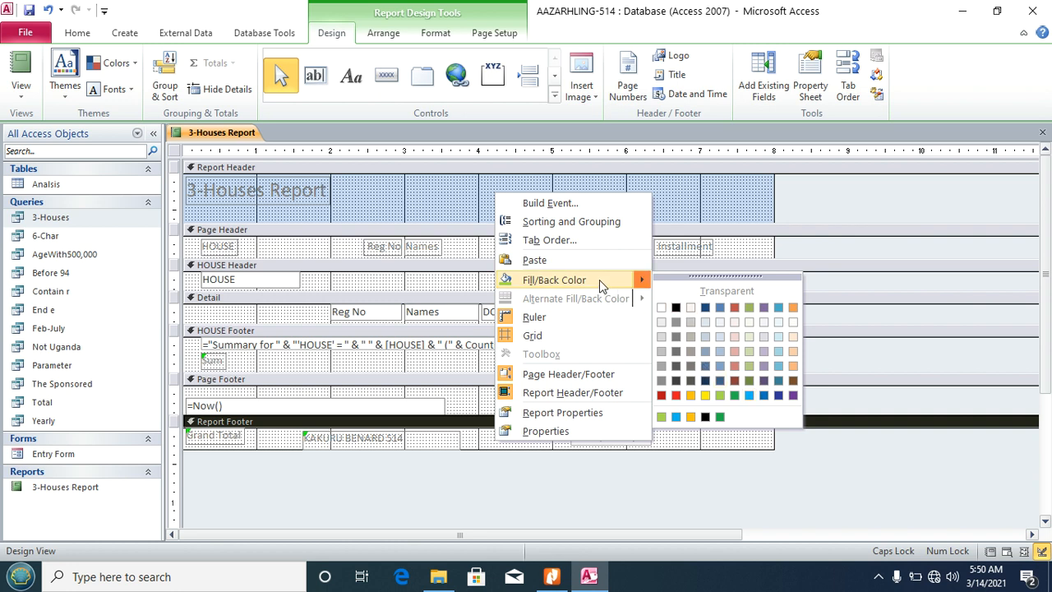
left_click(723, 396)
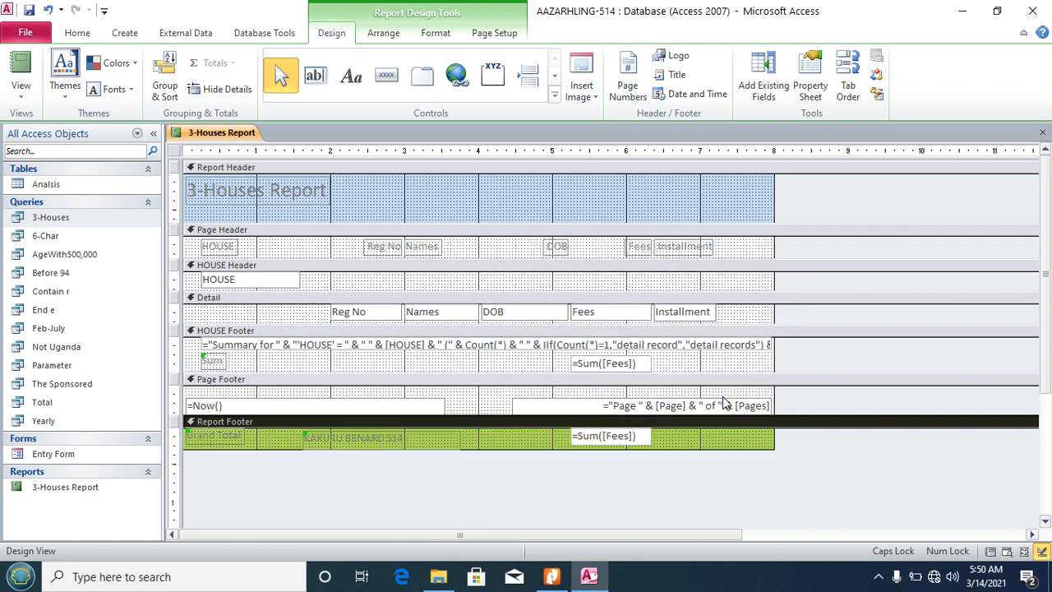
left_click(553, 577)
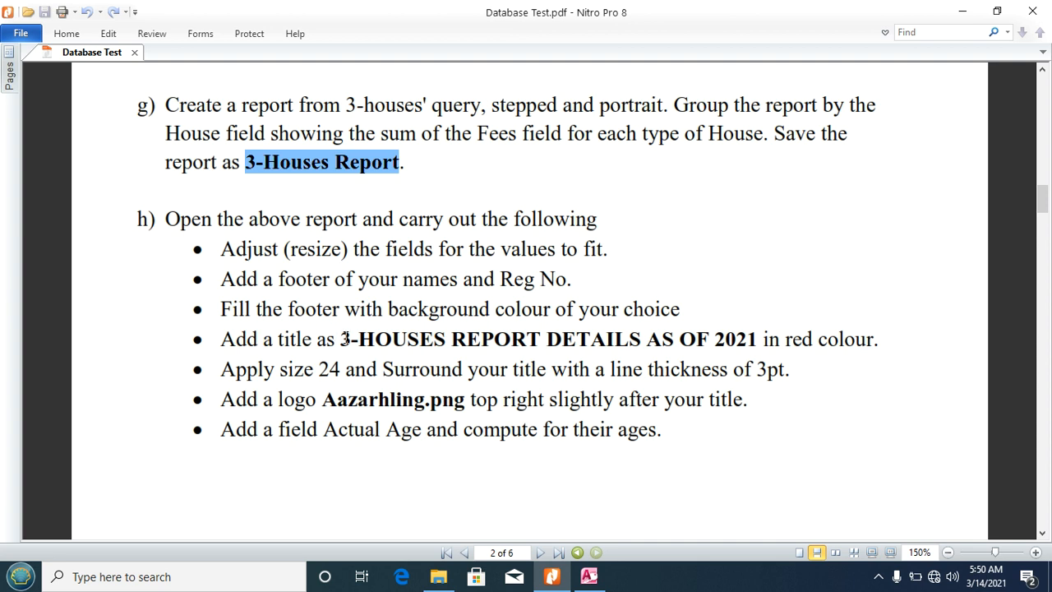
Step: Widen the title label and change its text to '3-HOUSES REPORT DETAILS AS OF 2021'
left_click_drag(345, 339, 758, 339)
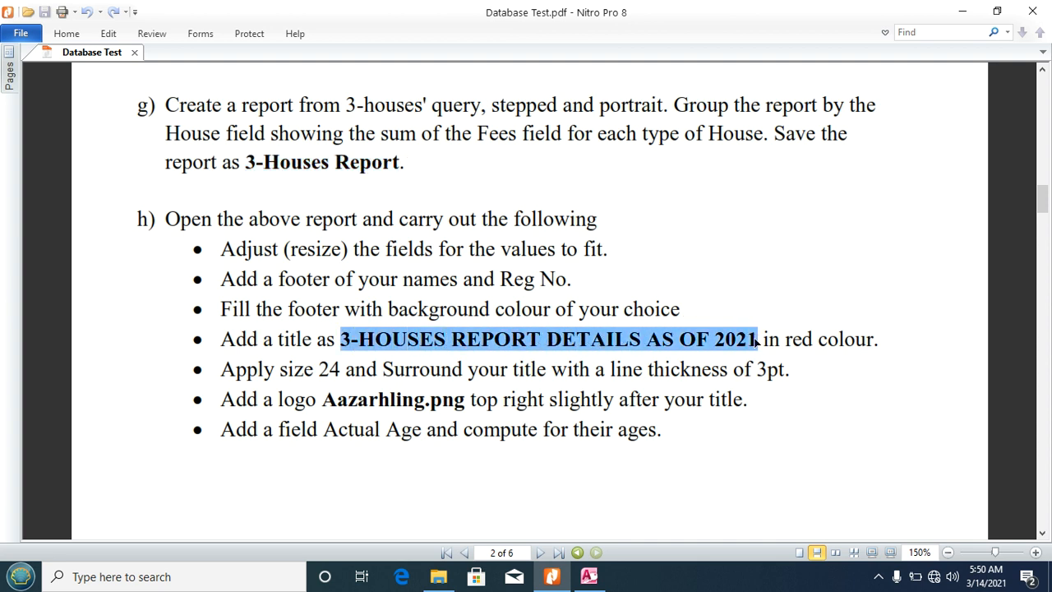
left_click(589, 576)
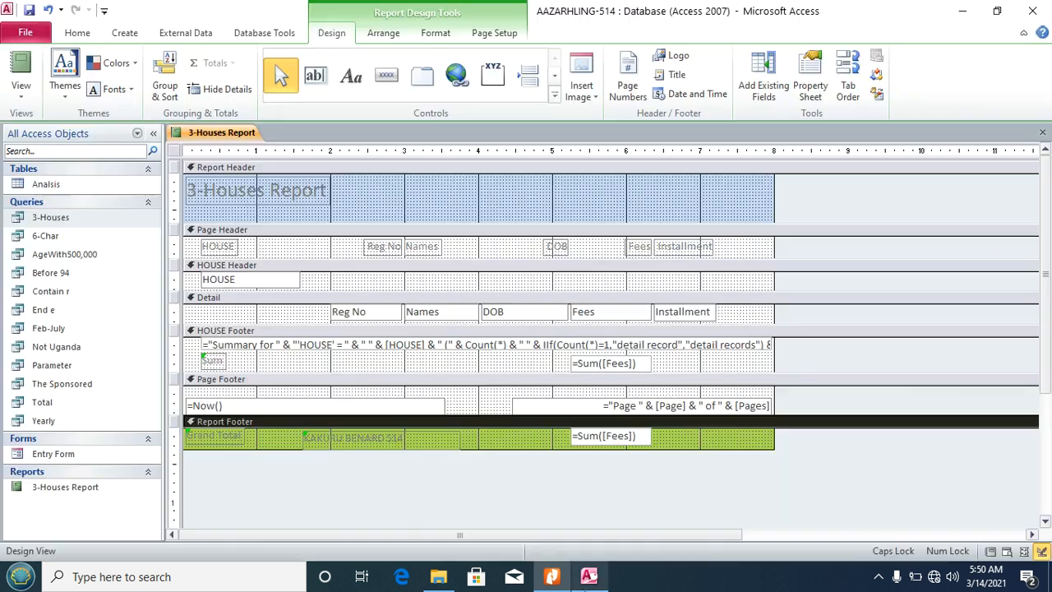
left_click(323, 201)
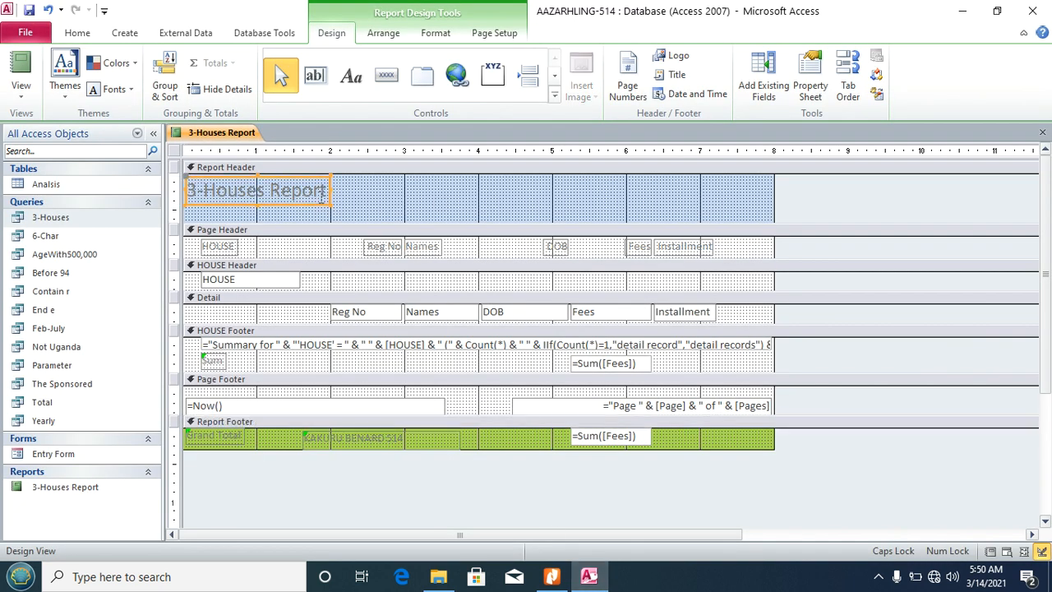
left_click_drag(330, 191, 591, 211)
left_click(406, 189)
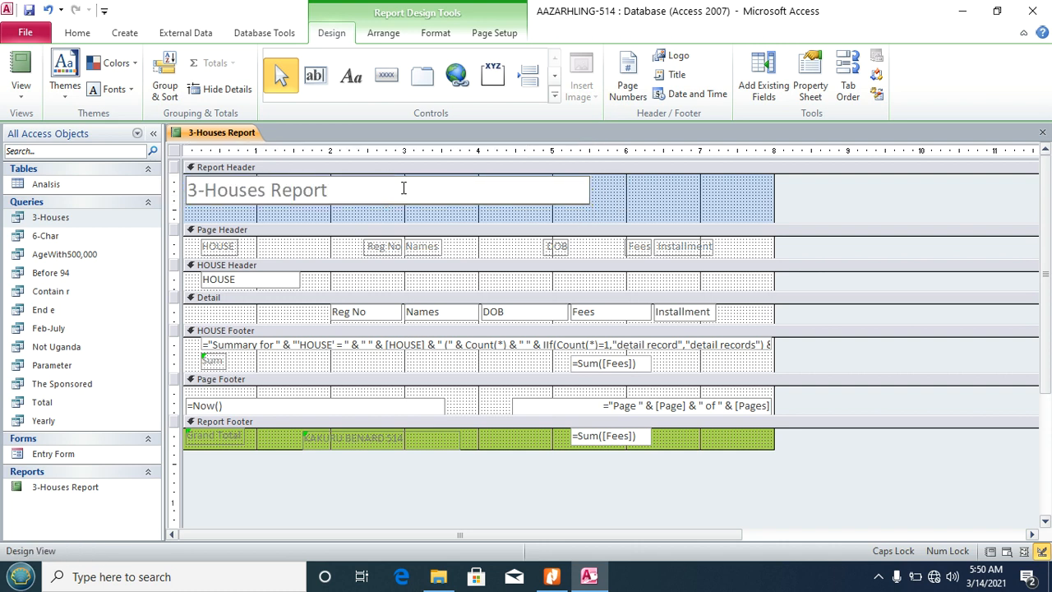
key("BackSpace")
key("BackSpace")
key("BackSpace")
key("BackSpace")
key("BackSpace")
key("BackSpace")
key("BackSpace")
key("BackSpace")
key("BackSpace")
key("BackSpace")
key("BackSpace")
key("BackSpace")
key("BackSpace")
key("BackSpace")
key("BackSpace")
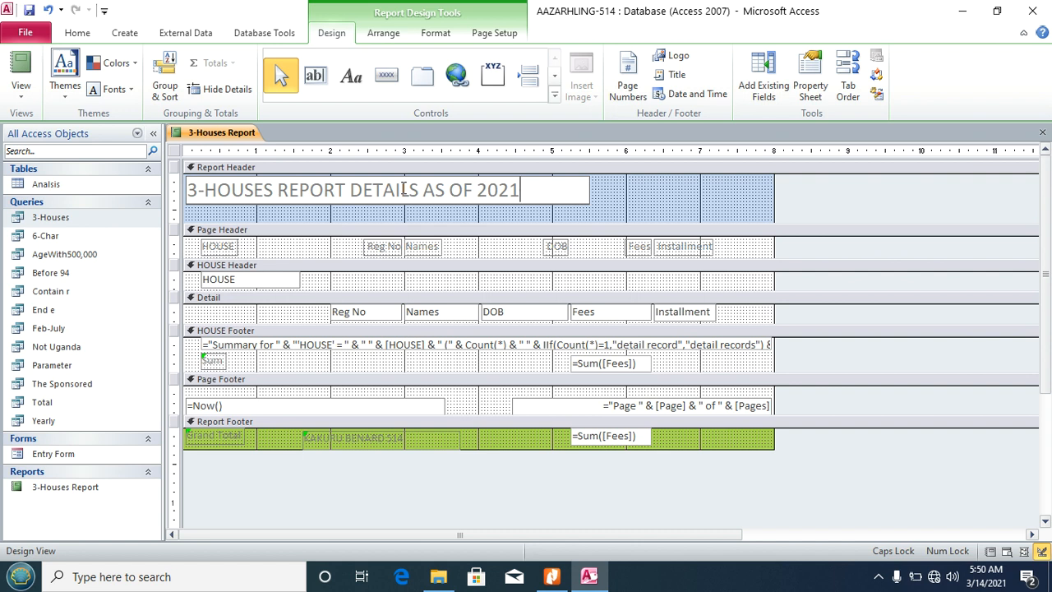
left_click(552, 576)
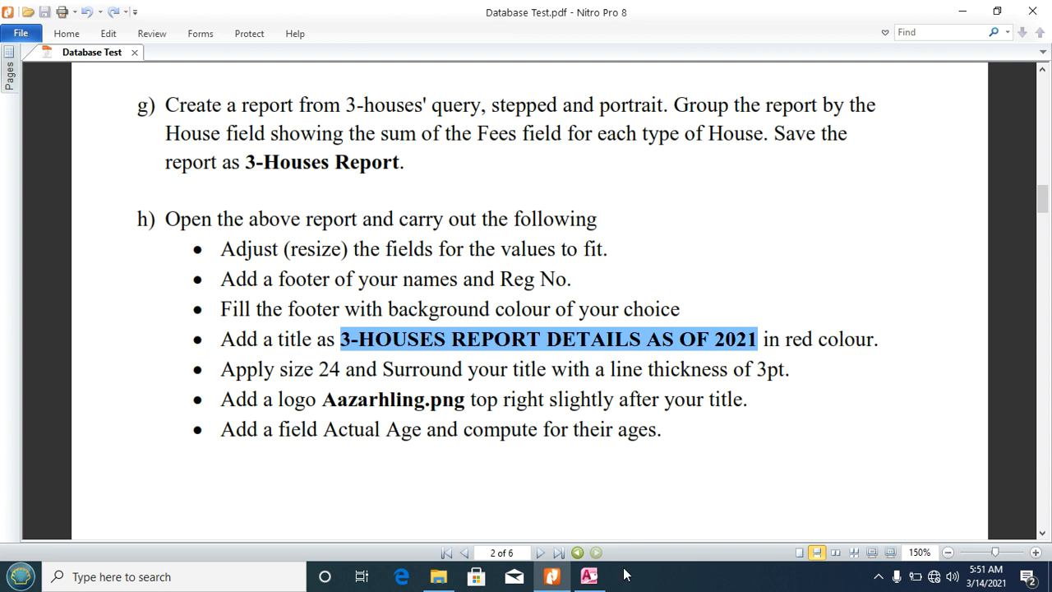
left_click(588, 576)
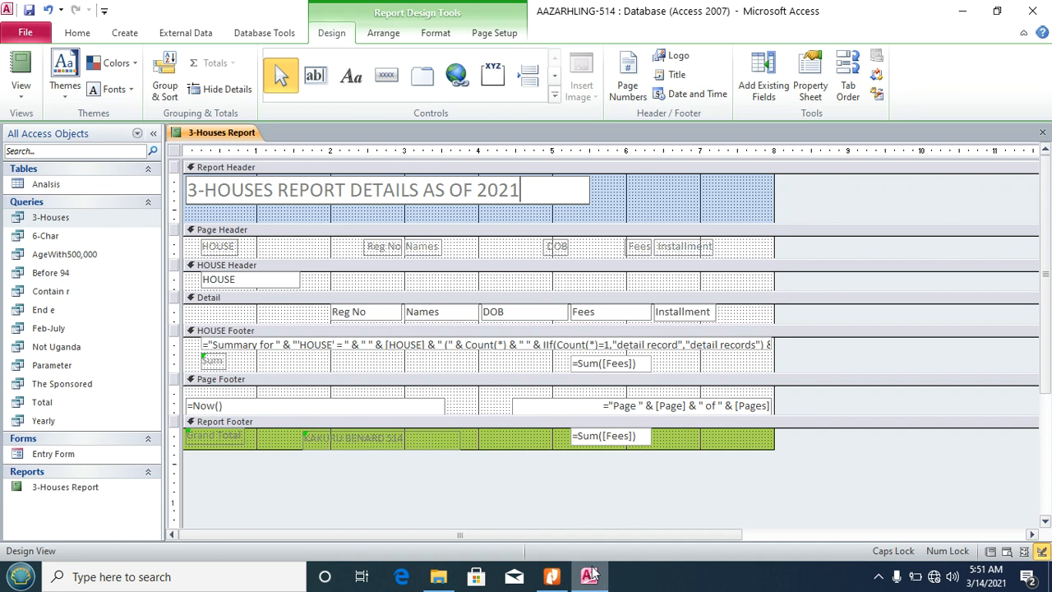
left_click(605, 197)
left_click(560, 195)
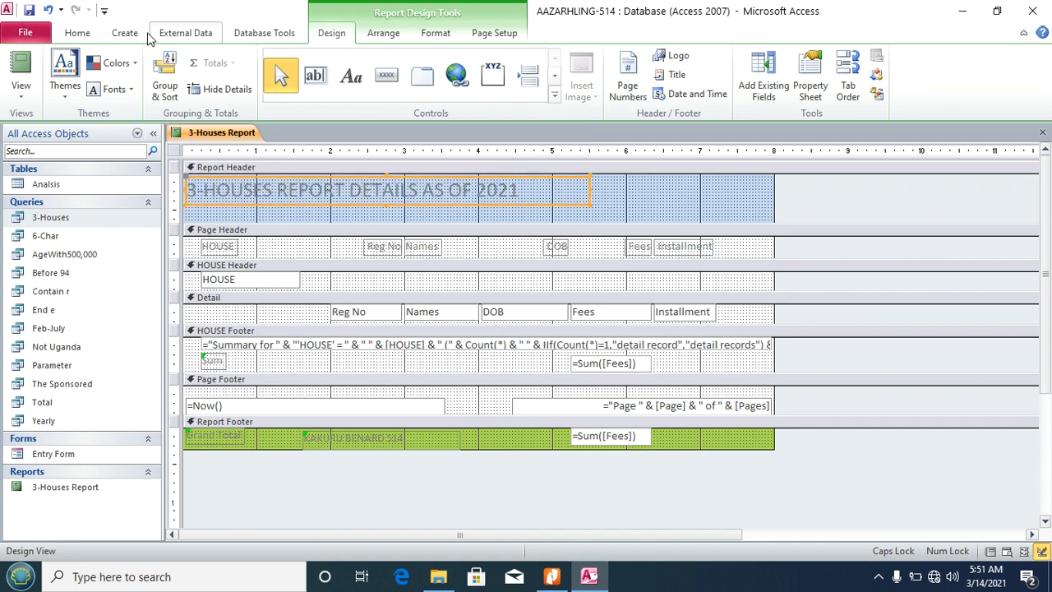
Step: Format the report title as 24-point, red and bold
left_click(86, 34)
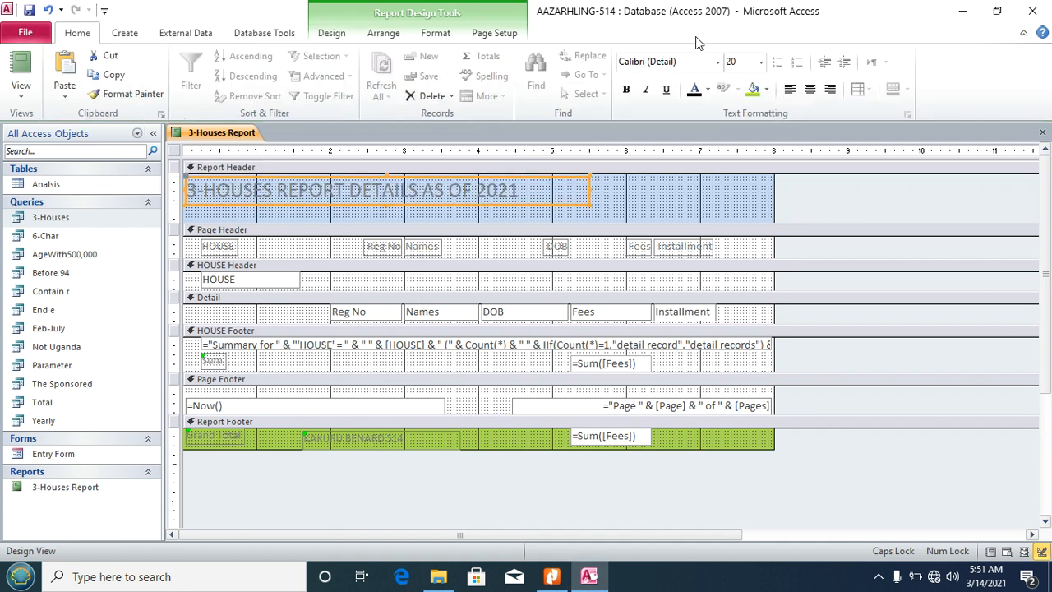
left_click(762, 64)
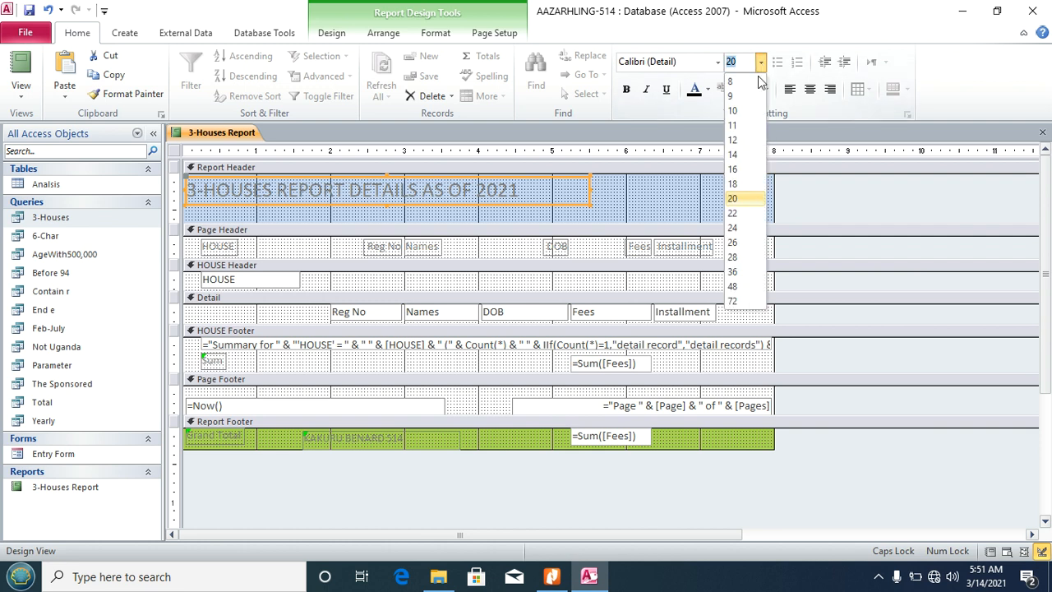
left_click(738, 230)
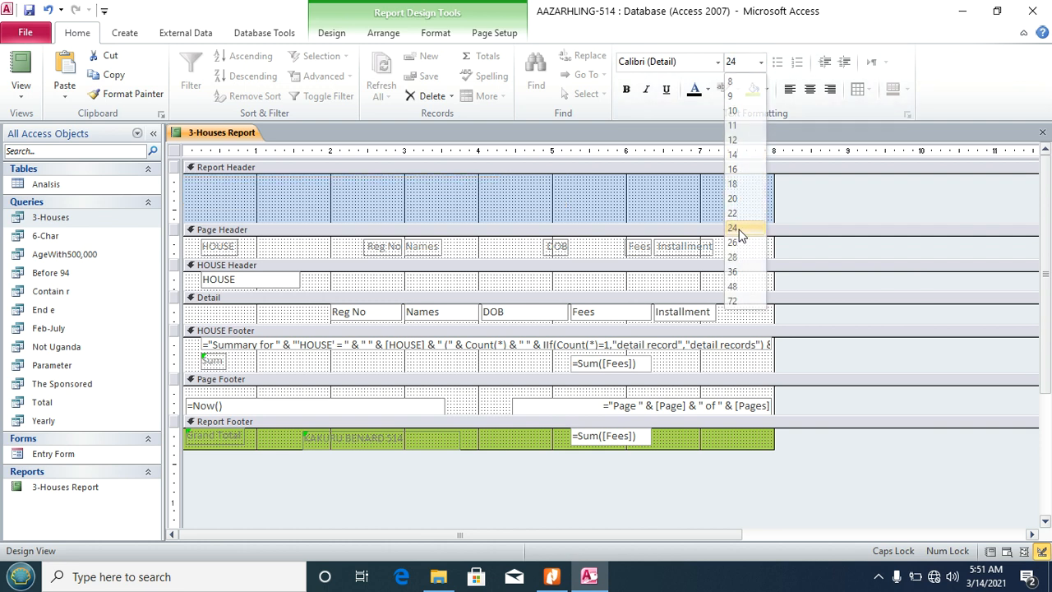
left_click(707, 90)
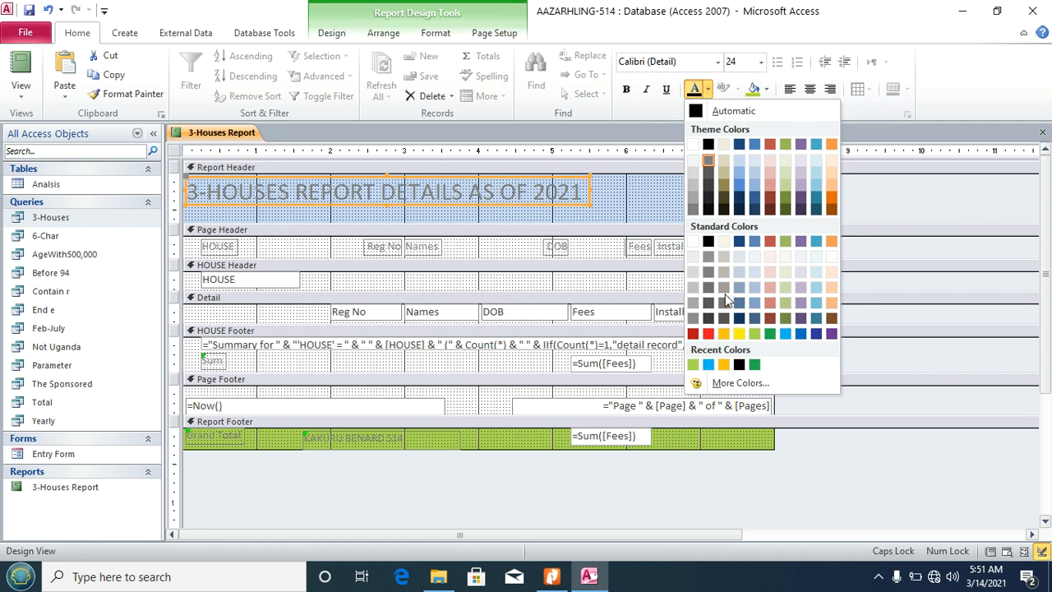
left_click(709, 334)
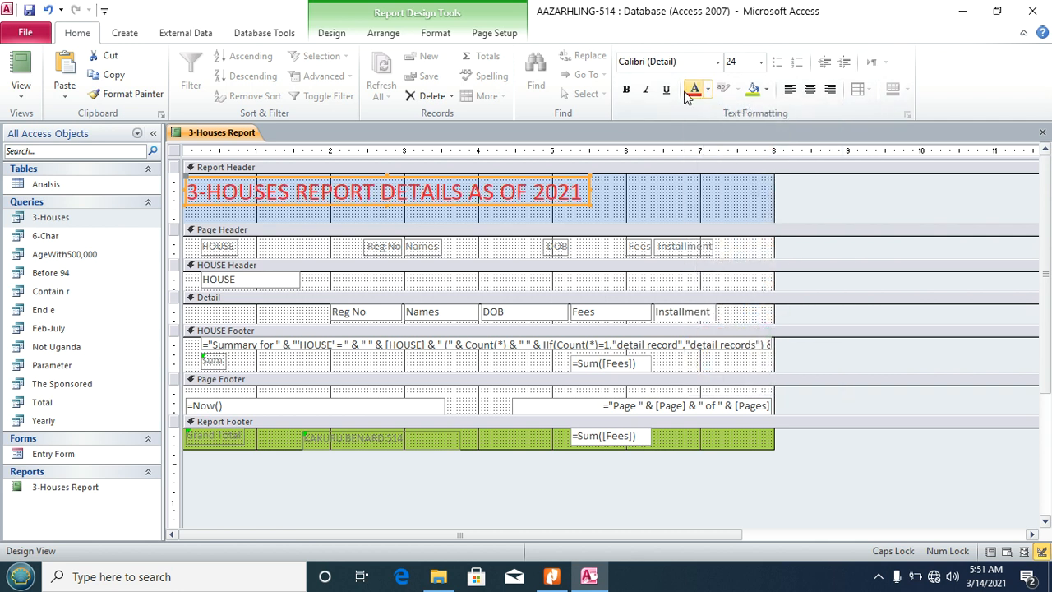
left_click(628, 91)
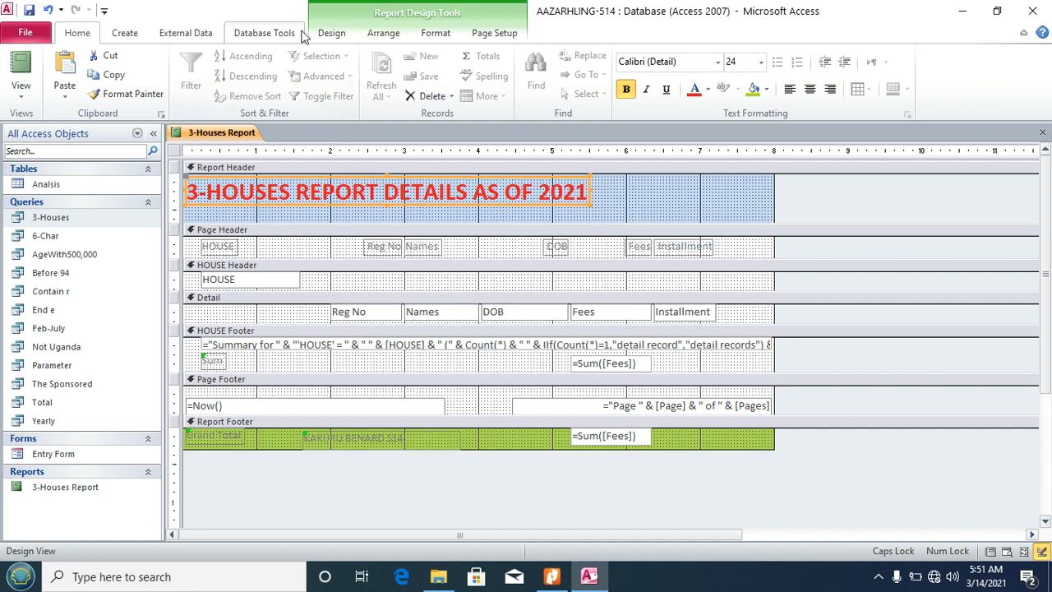
Step: Give the report title a 3 pt outline, then bring up the instructions PDF
left_click(331, 33)
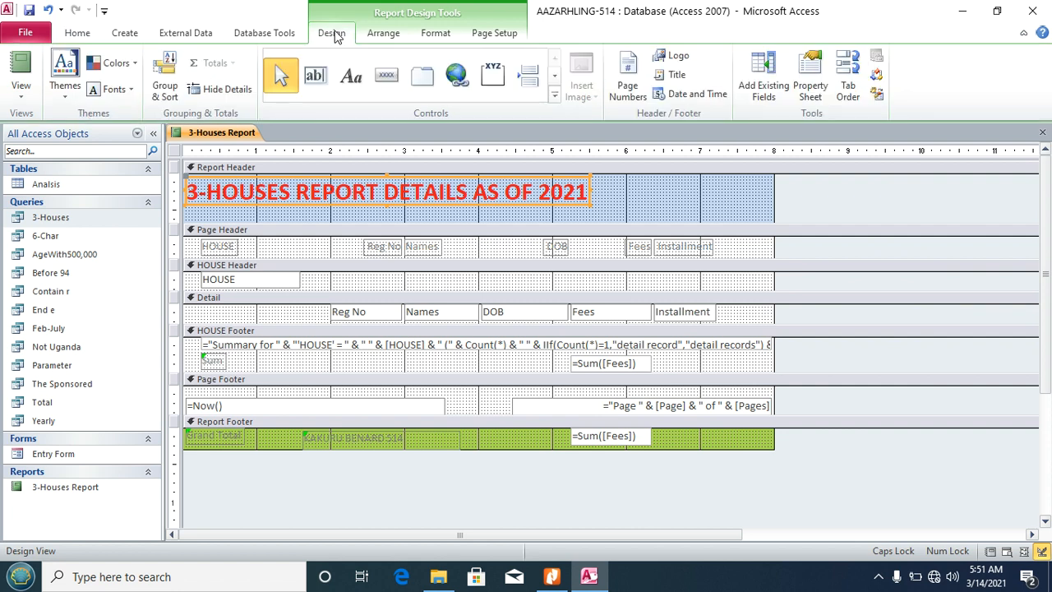
left_click(435, 33)
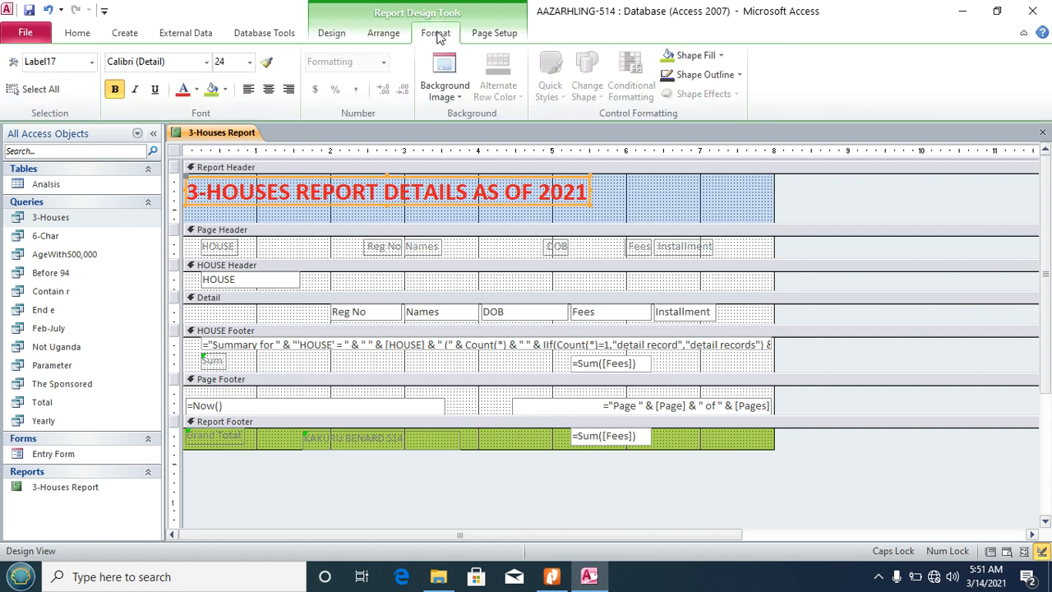
left_click(740, 75)
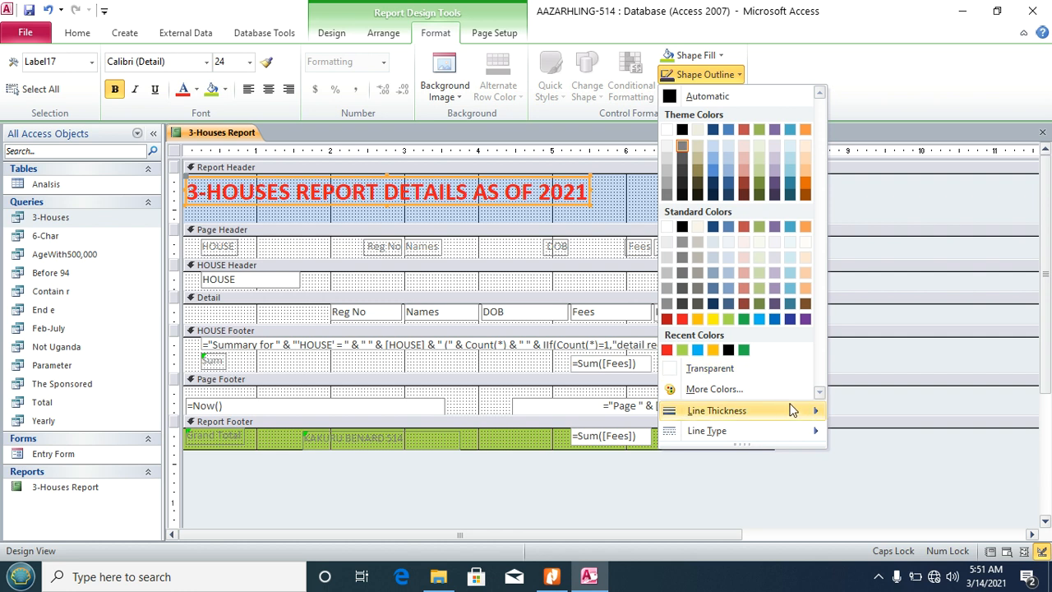
mouse_move(805, 410)
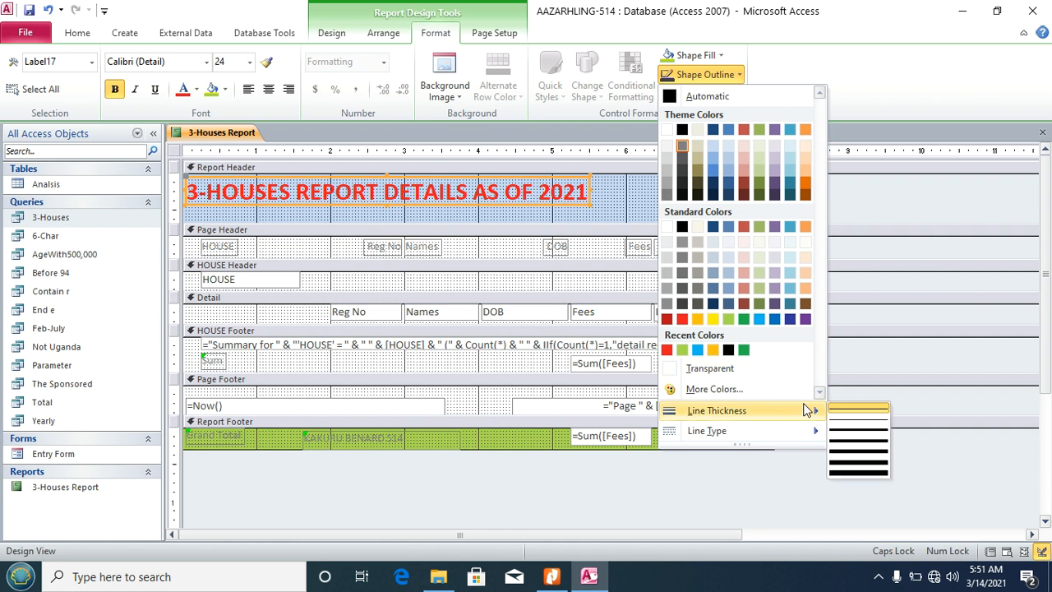
left_click(865, 446)
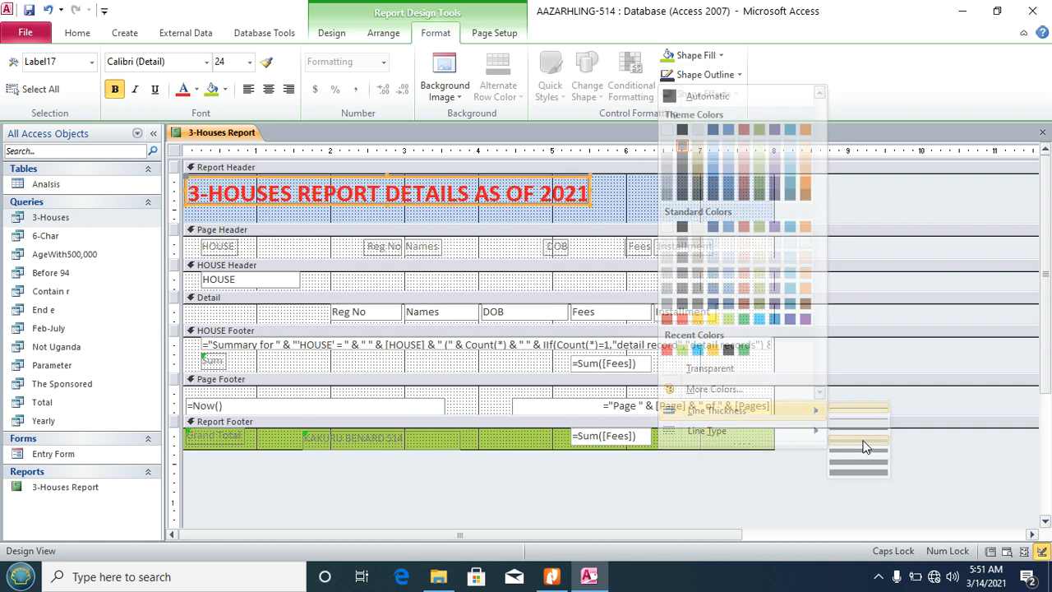
left_click(620, 203)
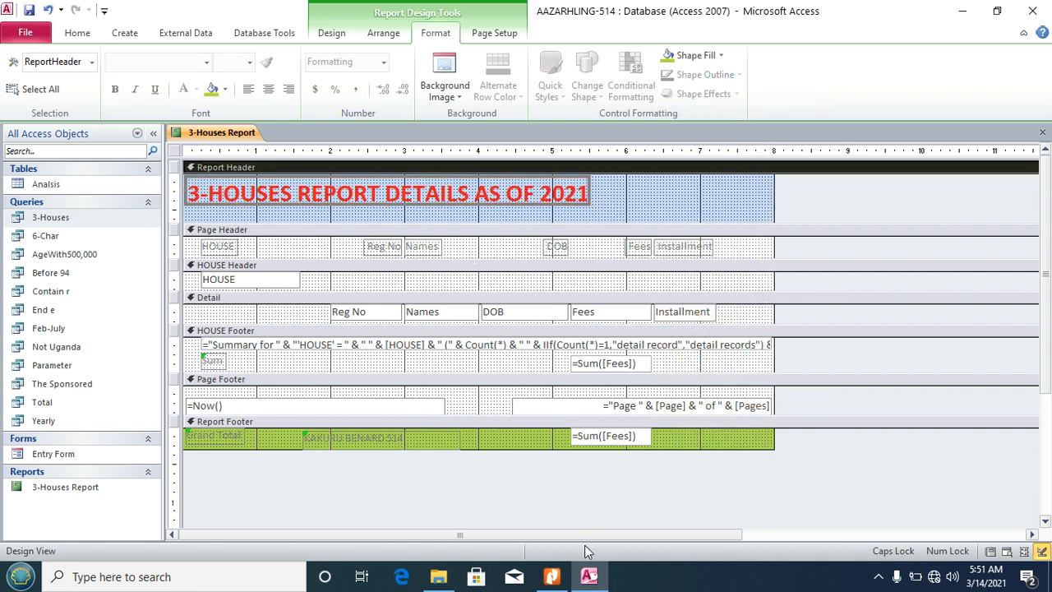
left_click(553, 576)
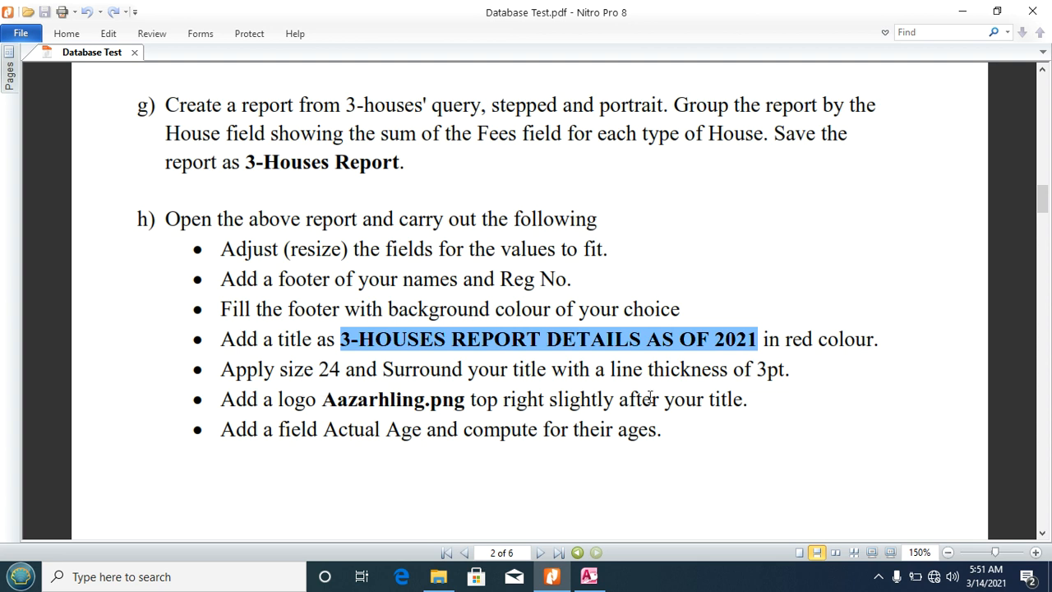
Step: Go back from the Nitro task sheet to the 3-Houses Report design in Access
left_click(589, 576)
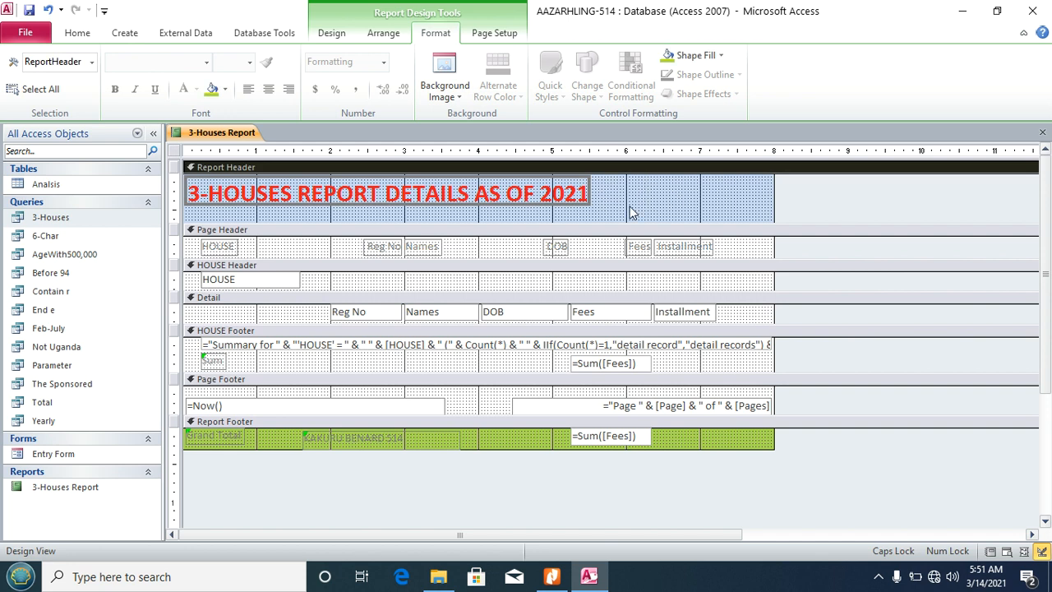
Step: Browse for an image to insert, navigating into Desktop > Support Files
left_click(332, 34)
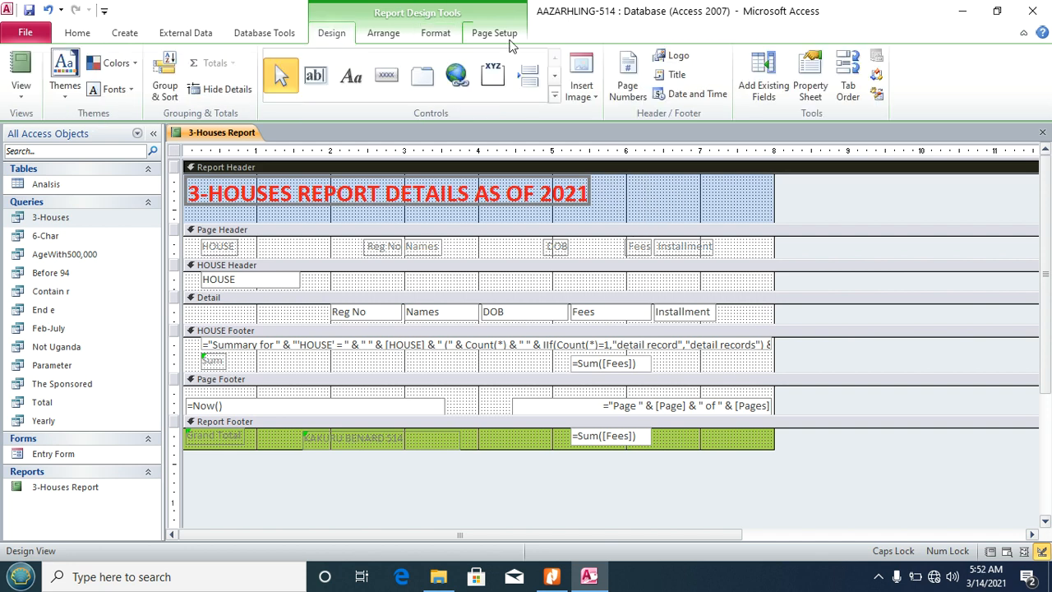
left_click(592, 98)
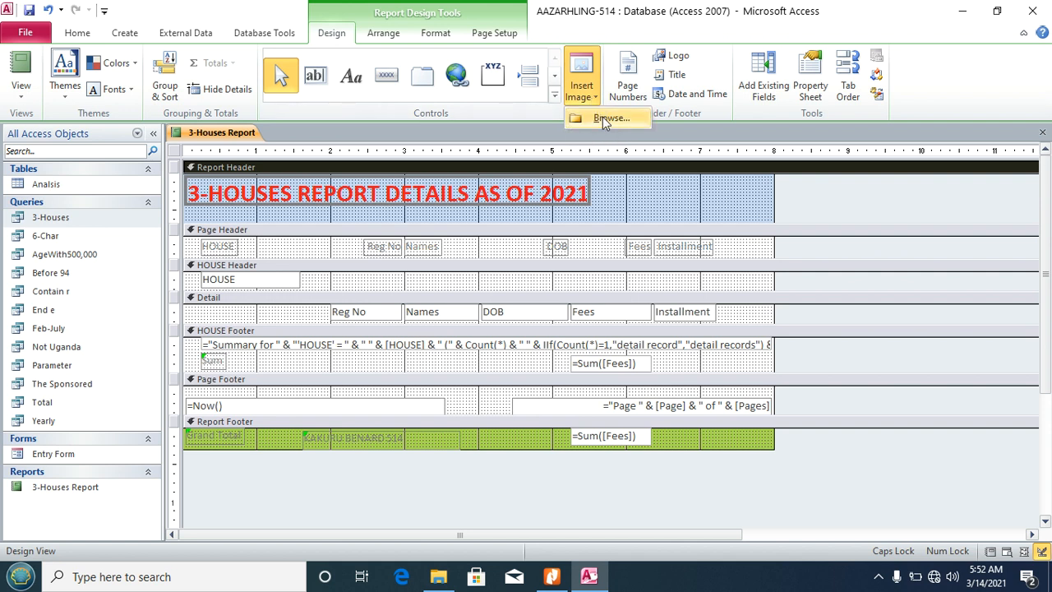
left_click(603, 117)
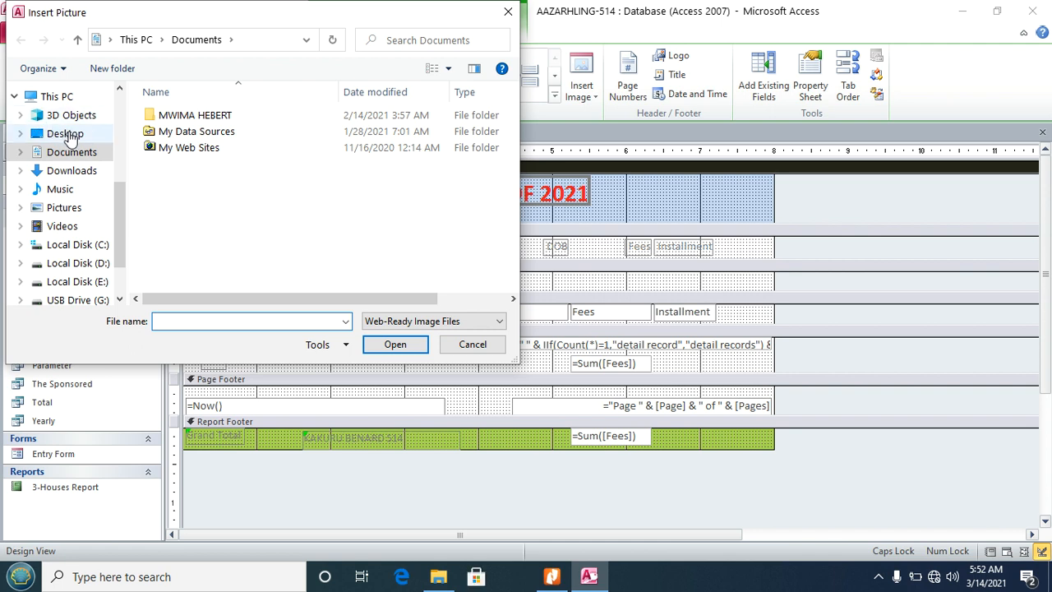
left_click(67, 135)
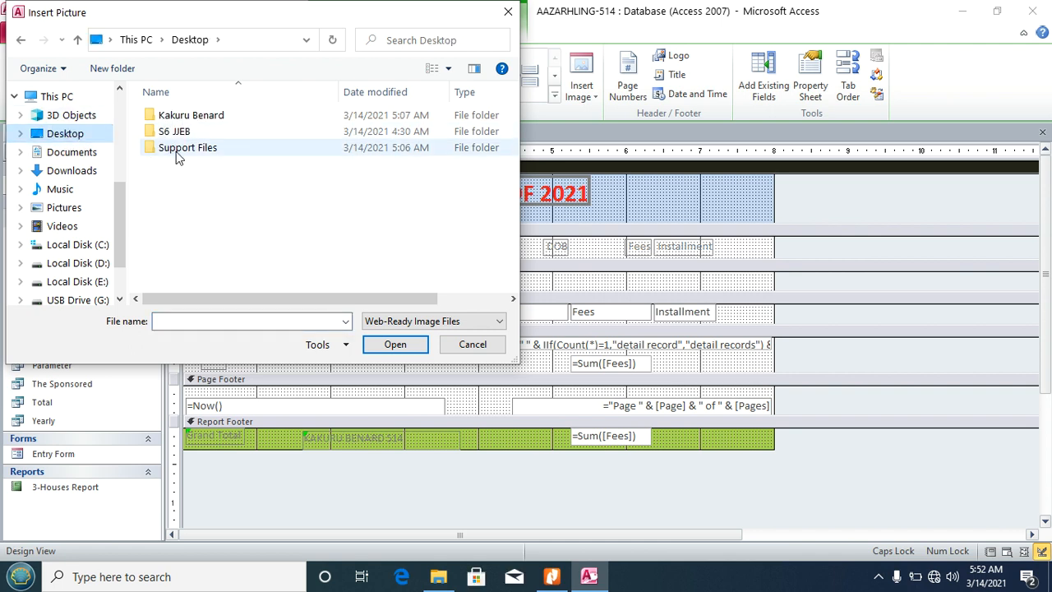
left_click(179, 155)
double_click(179, 156)
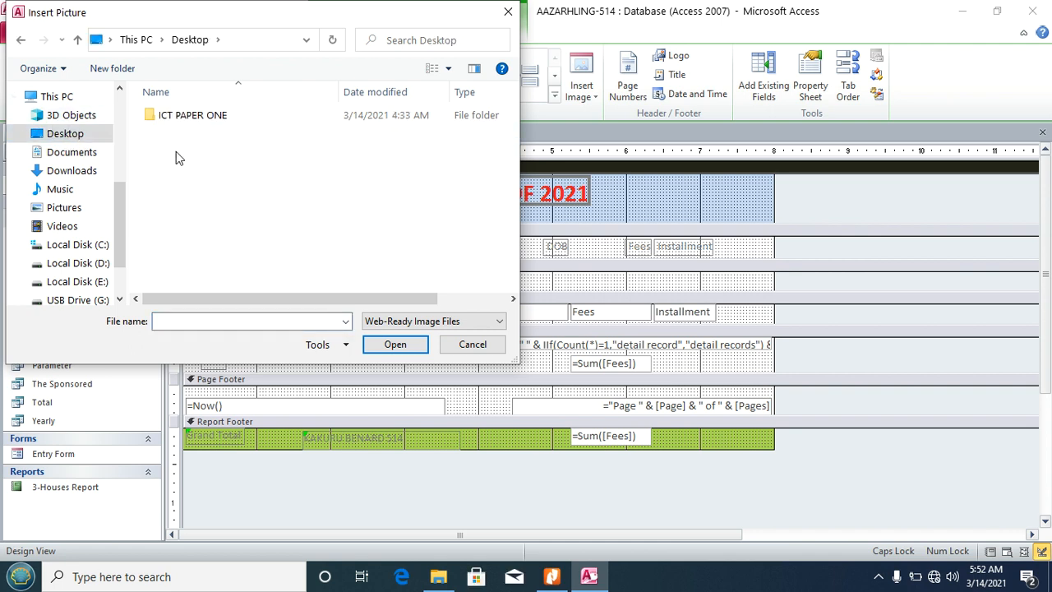
Step: Insert the Aazarhling image from the Images folder, placed just right of the title
left_click(179, 155)
left_click(180, 137)
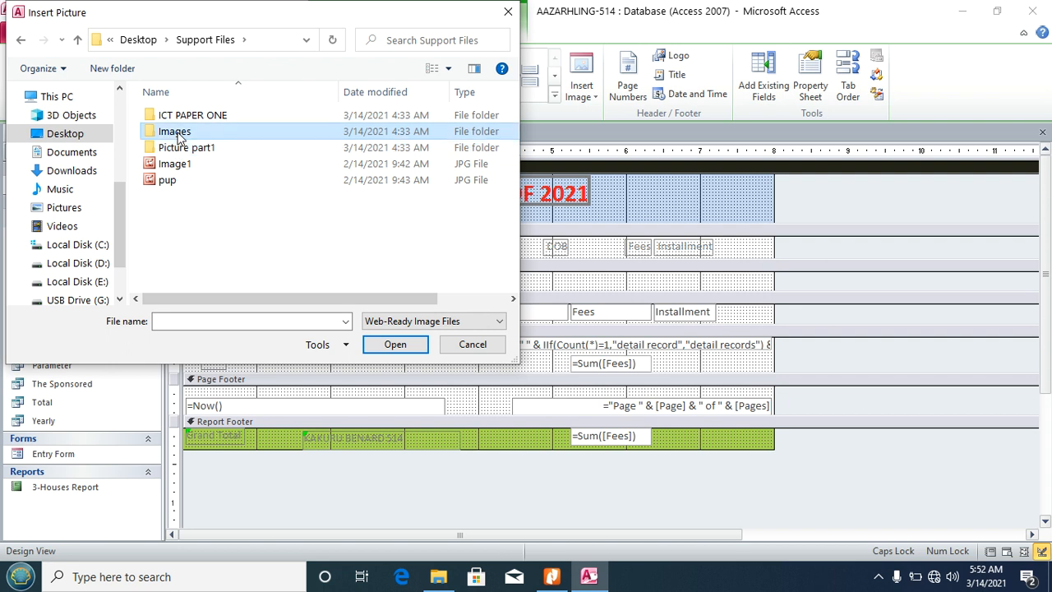
double_click(180, 136)
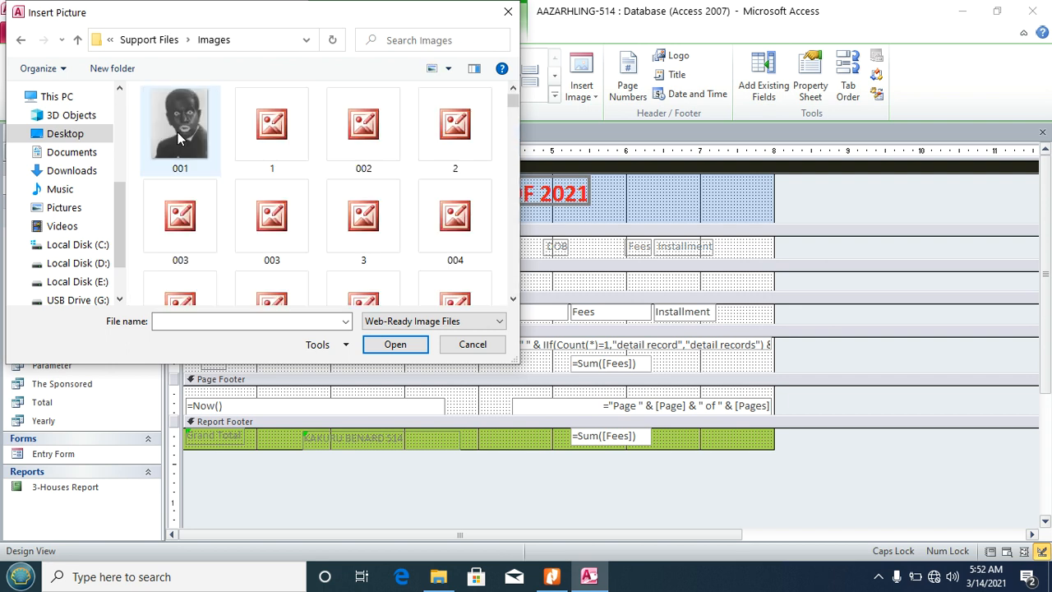
left_click(177, 132)
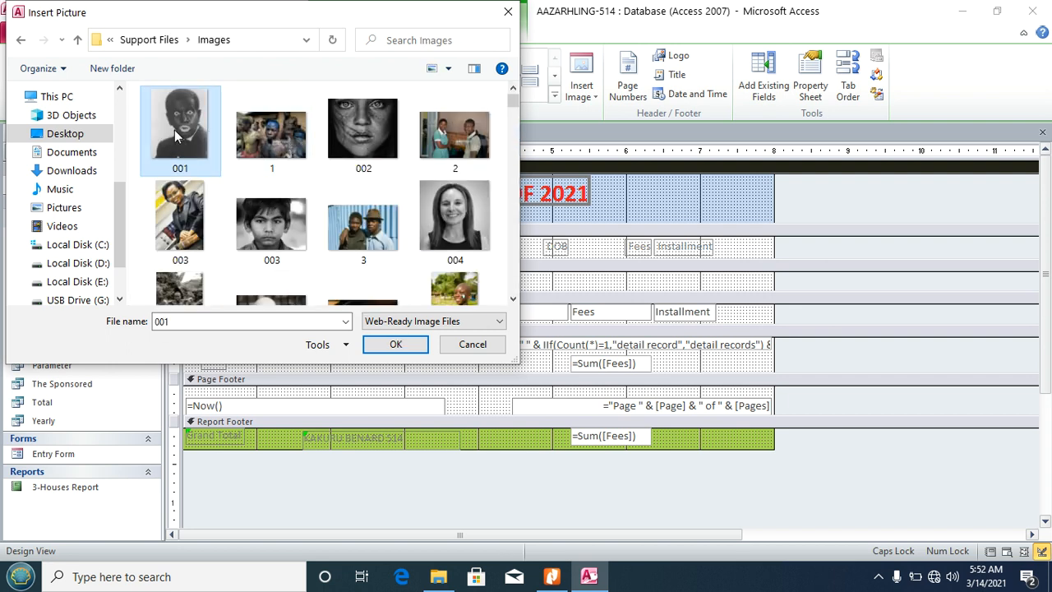
key("a")
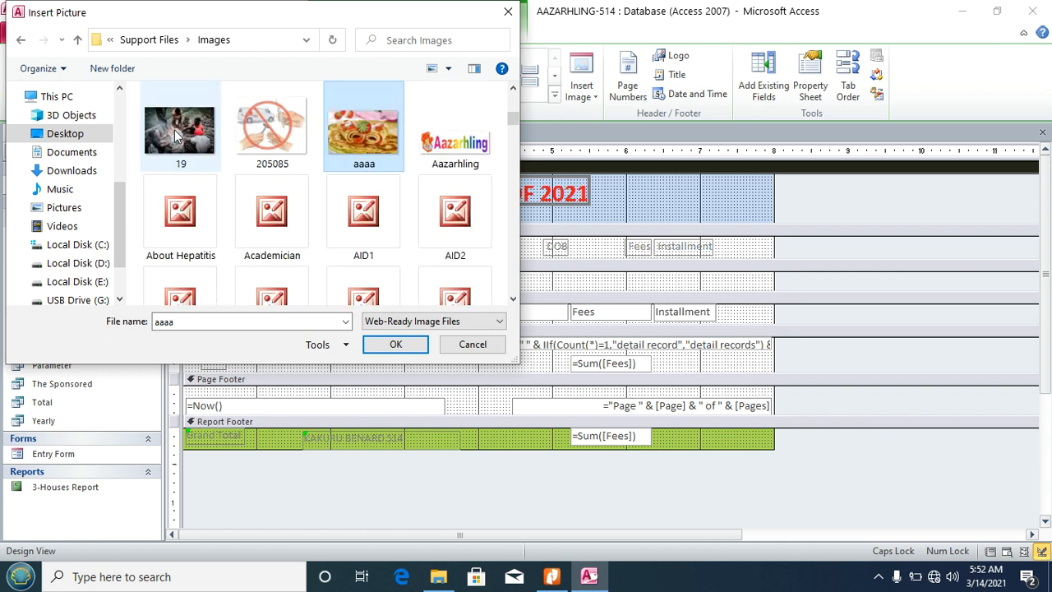
left_click(462, 165)
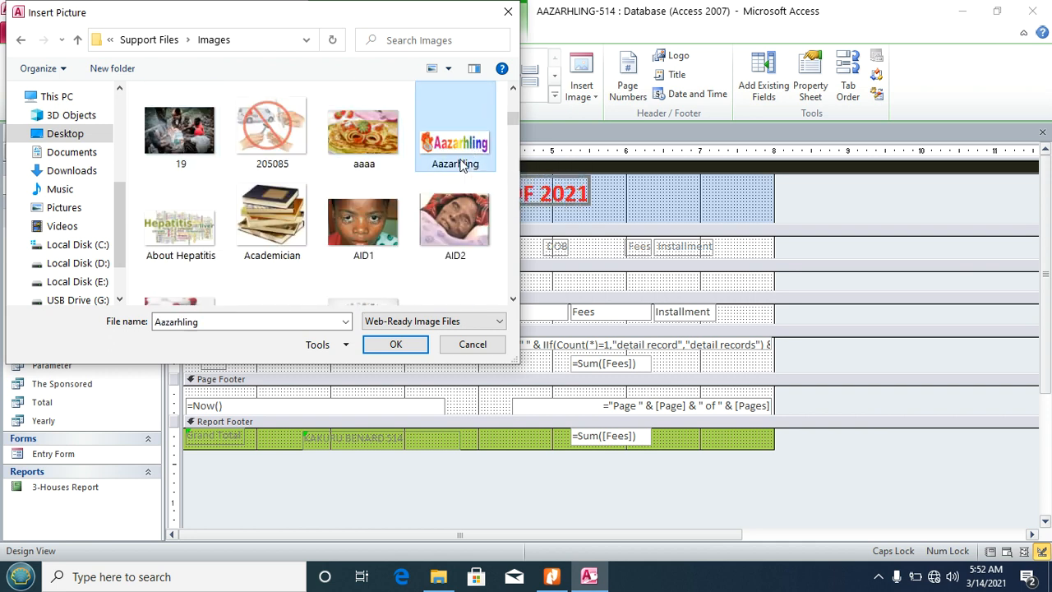
double_click(462, 164)
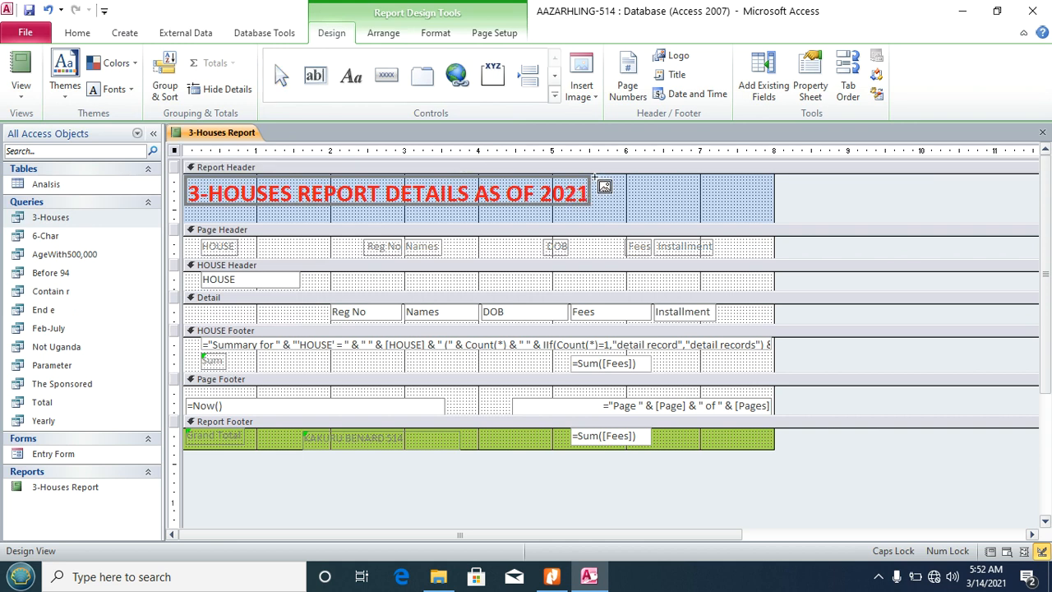
left_click_drag(596, 175, 724, 220)
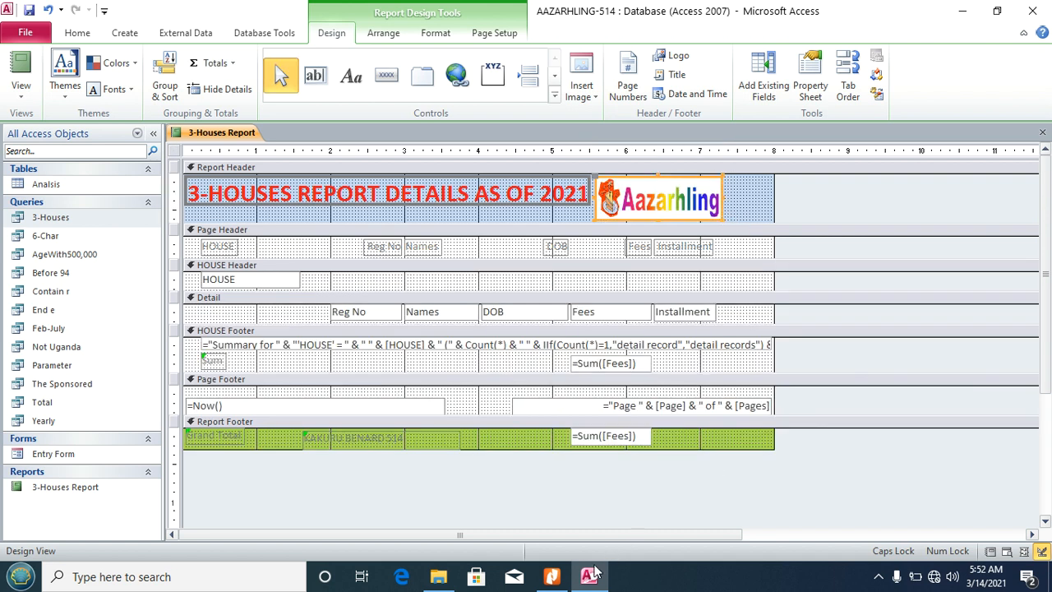
left_click(566, 581)
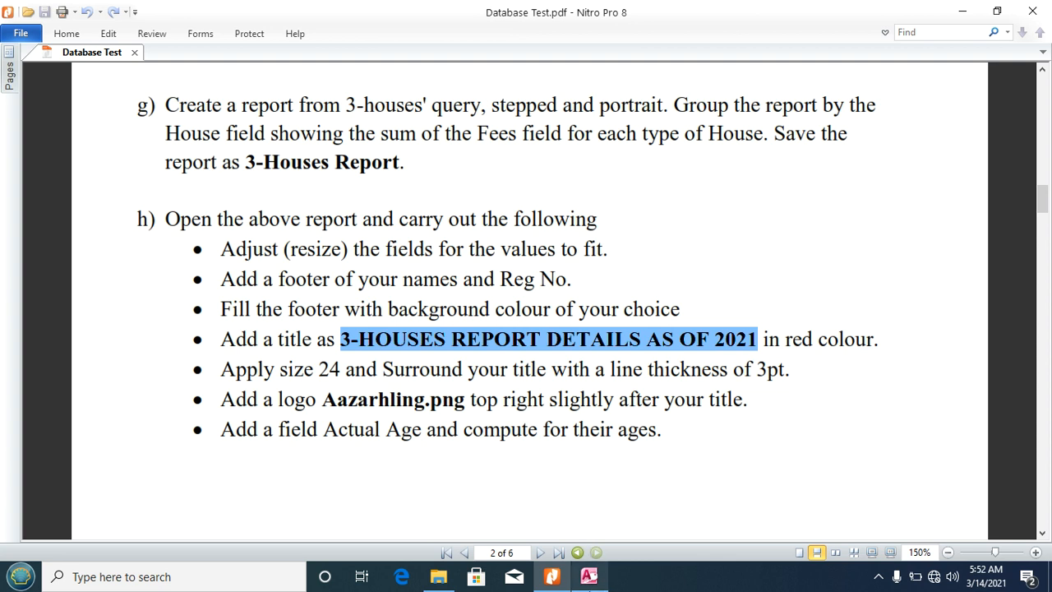
Step: Return to the Access report design and deselect the newly placed logo
left_click(589, 576)
left_click(749, 200)
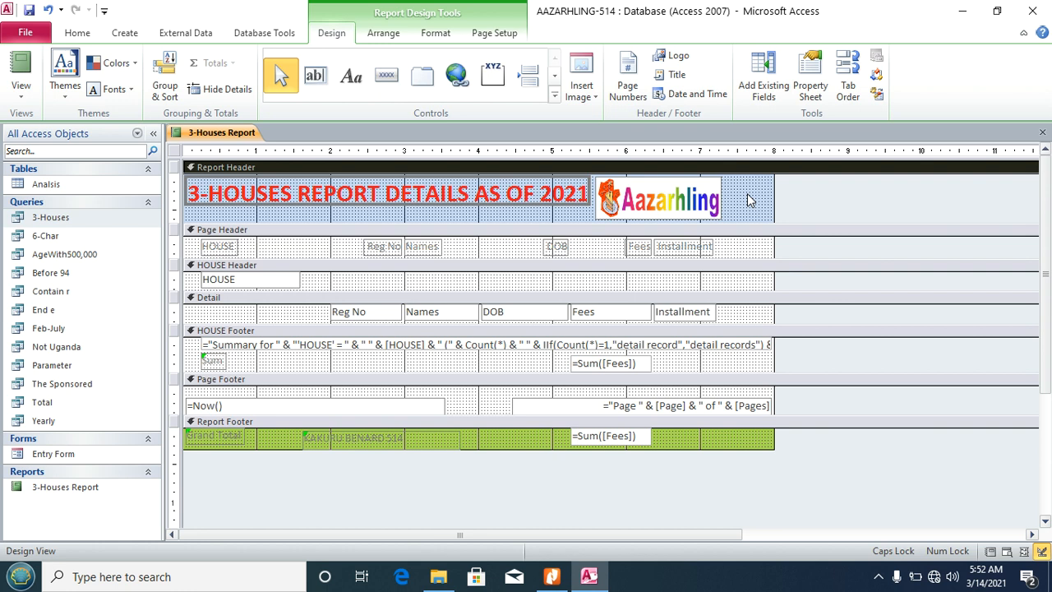
Step: Add an 'Actual Age' label to the Page Header right of Installment
left_click(349, 85)
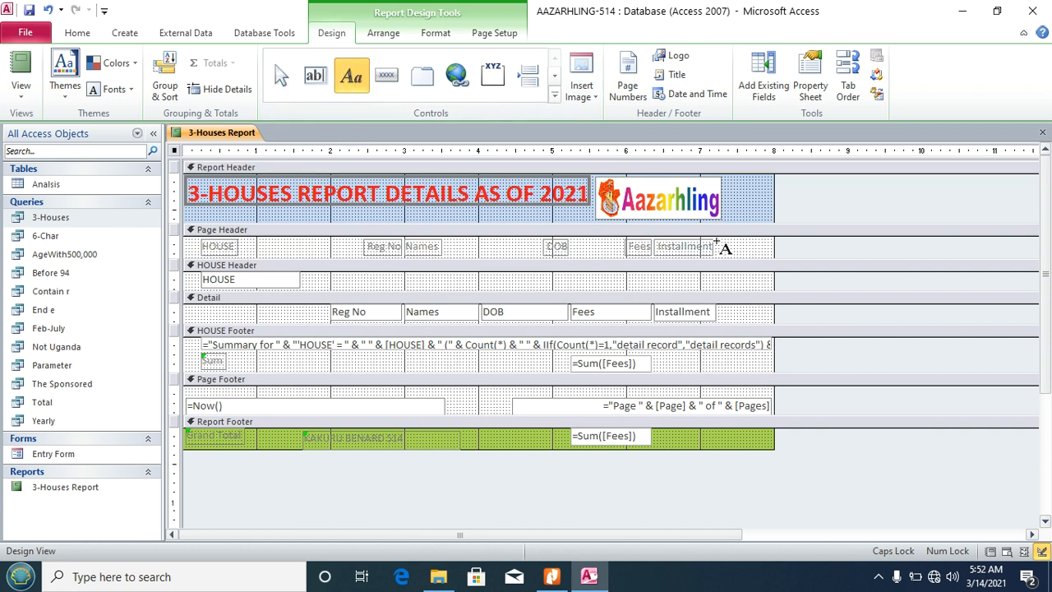
mouse_move(715, 242)
left_mouse_down()
mouse_move(733, 260)
mouse_move(758, 256)
left_mouse_up()
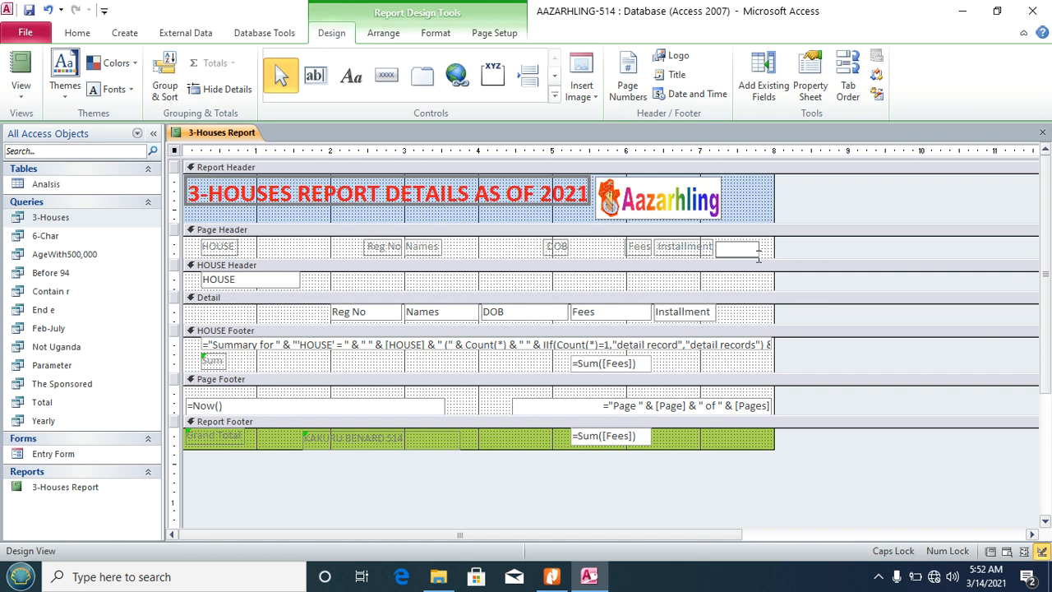
type("Ac")
key("Caps_Lock")
type("tual Age")
left_click(765, 226)
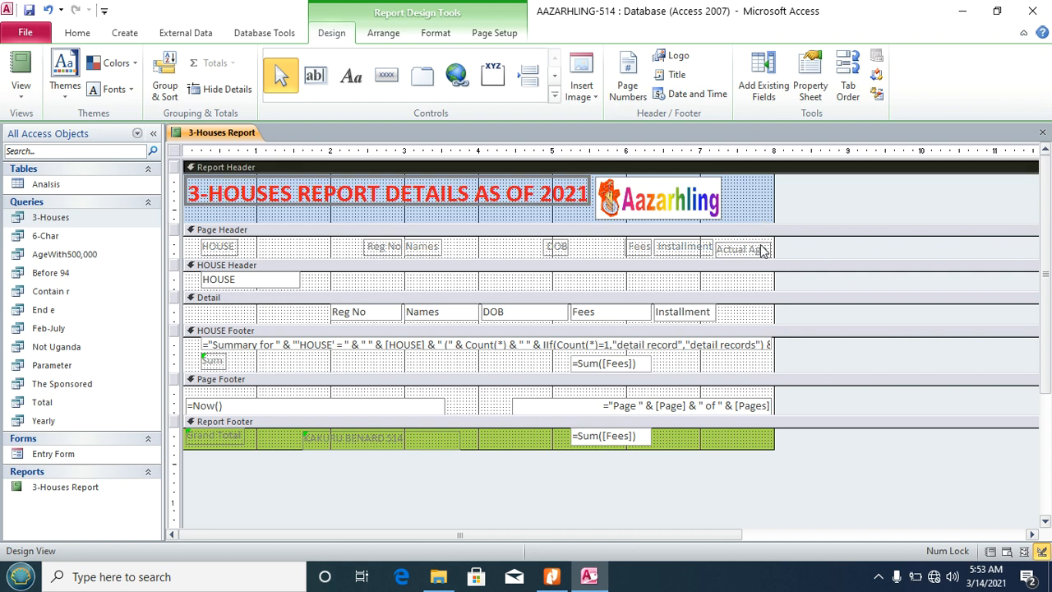
left_click(762, 246)
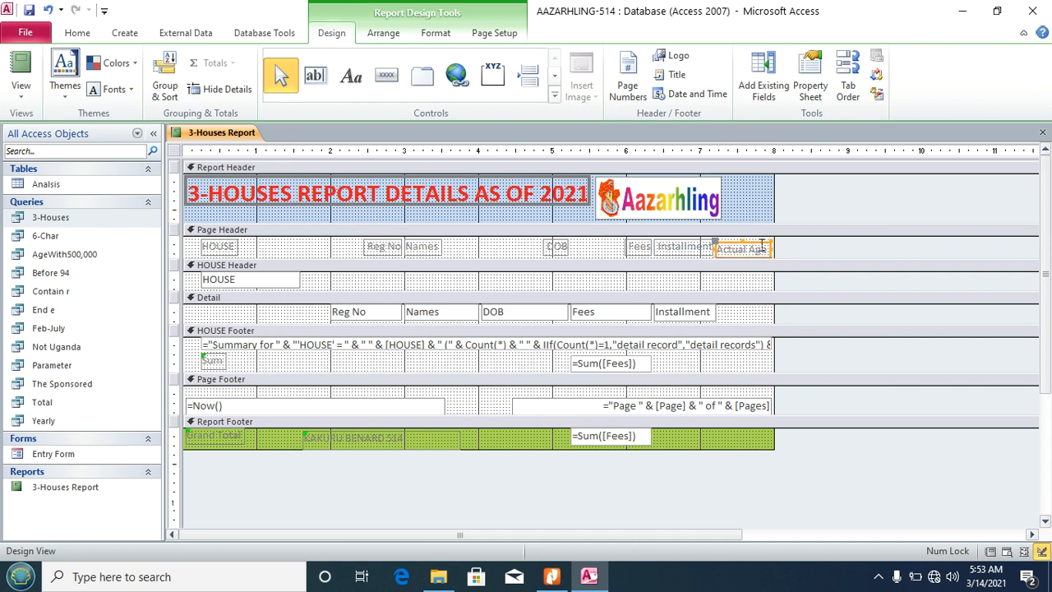
left_click(742, 291)
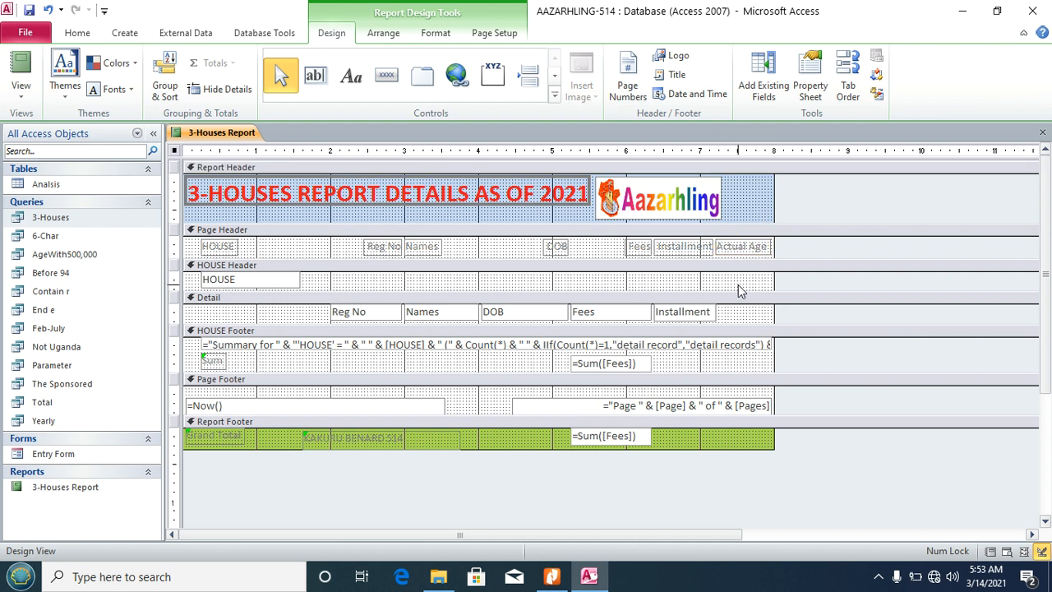
Step: Draw an unbound text box beside Installment in Detail, delete its label, and nudge it up
left_click(316, 75)
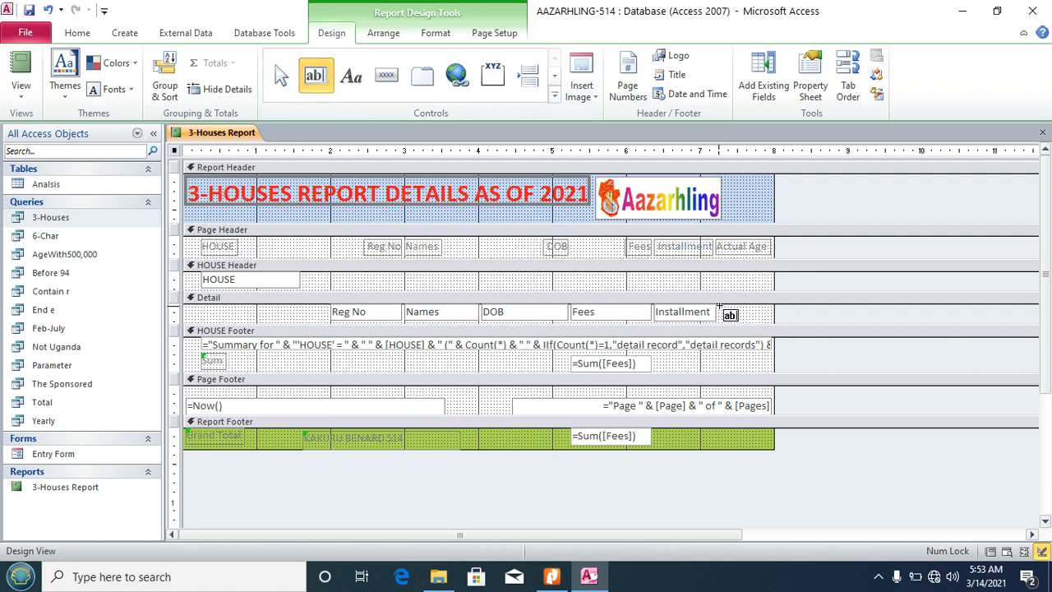
left_click_drag(720, 307, 772, 327)
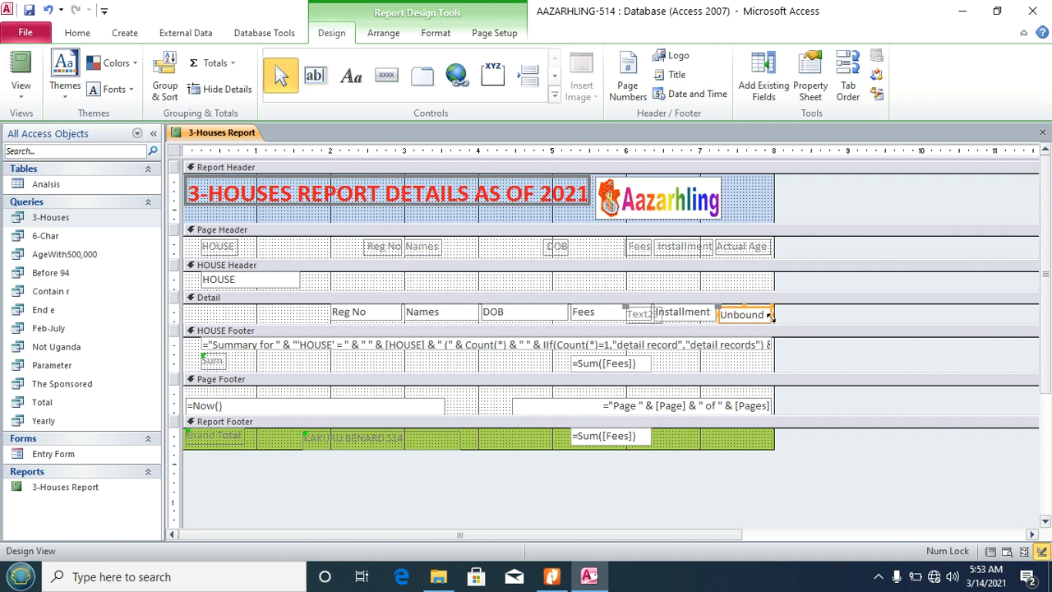
left_click(643, 316)
key("Delete")
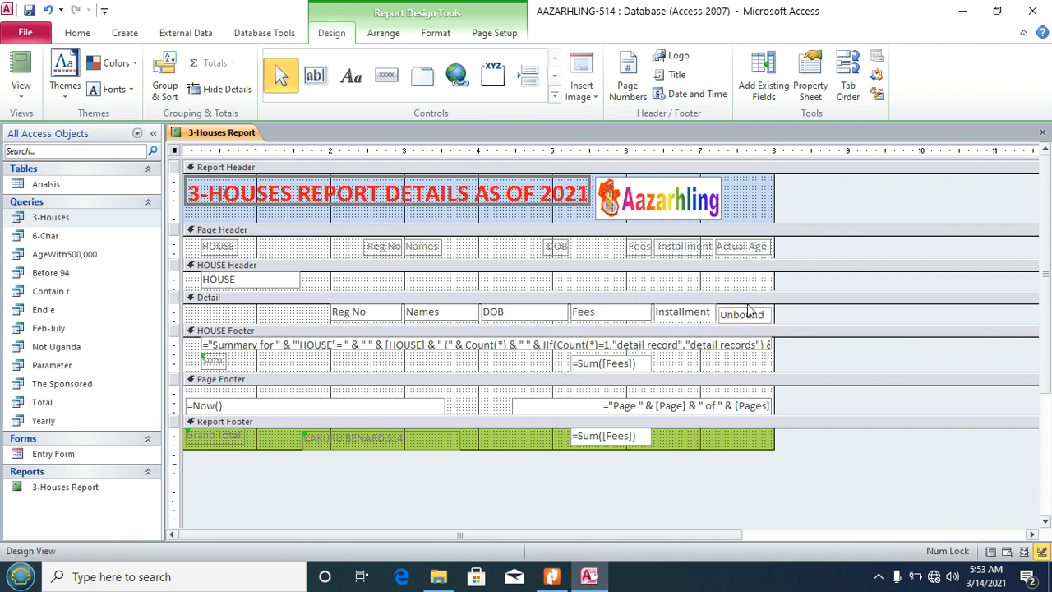
left_click(761, 315)
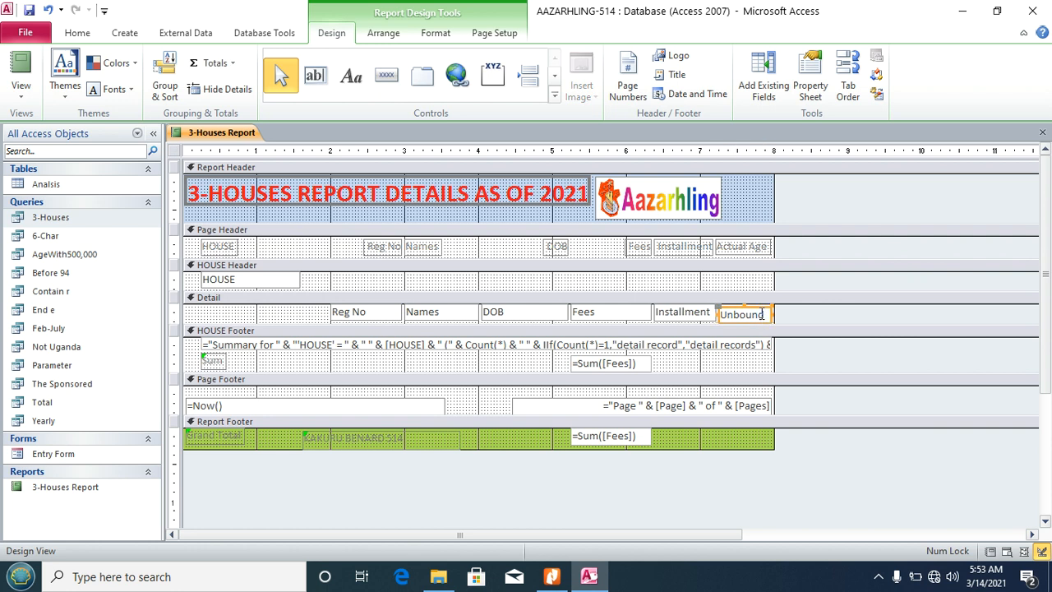
key("Up")
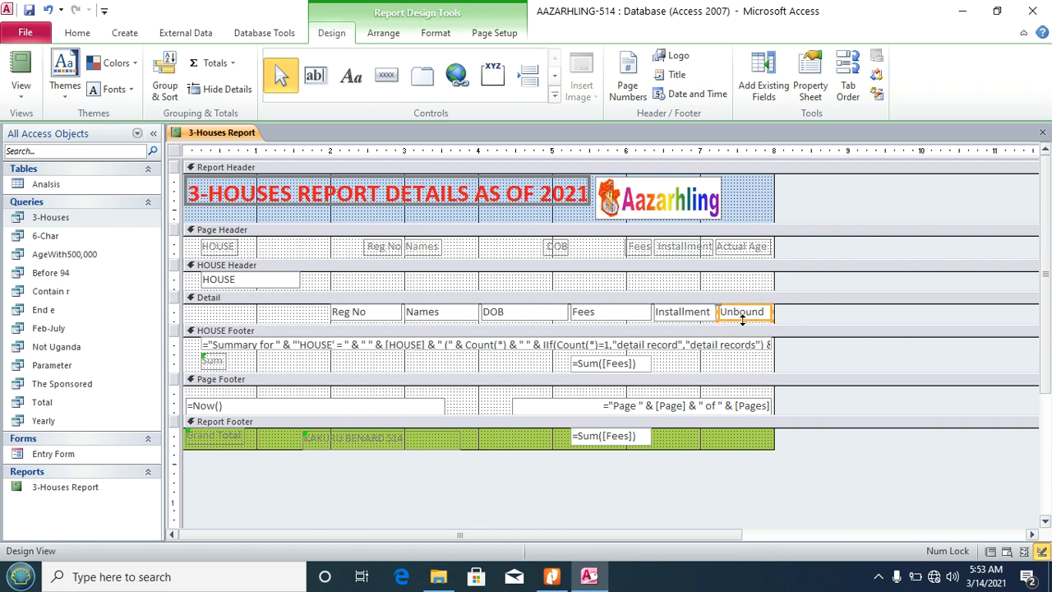
Step: Set the text box's Control Source to =DateDiff("yyyy", [DOB], Date()) with the Expression Builder
left_click(811, 82)
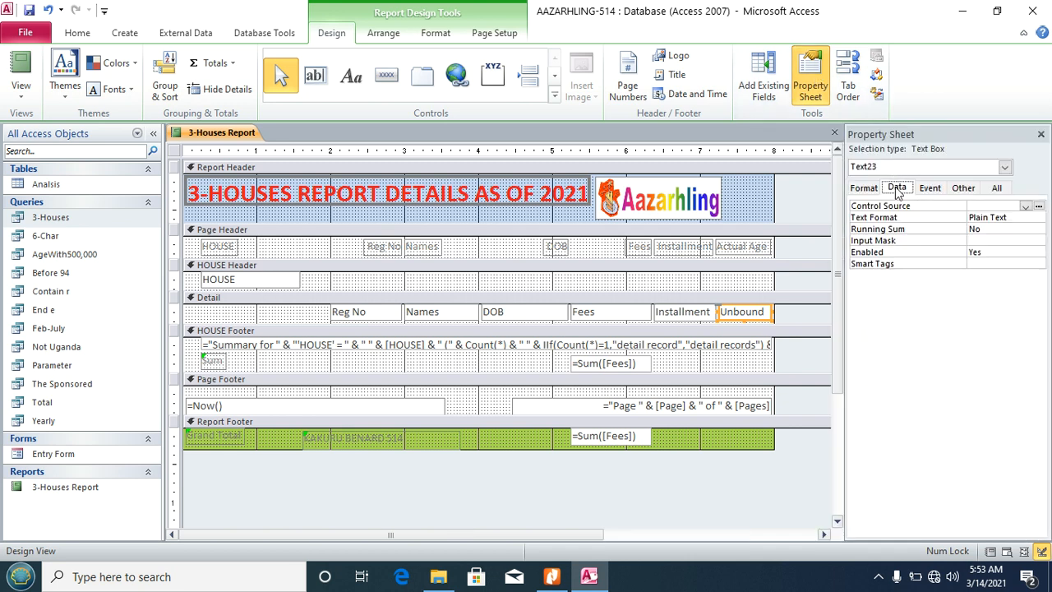
left_click(1039, 207)
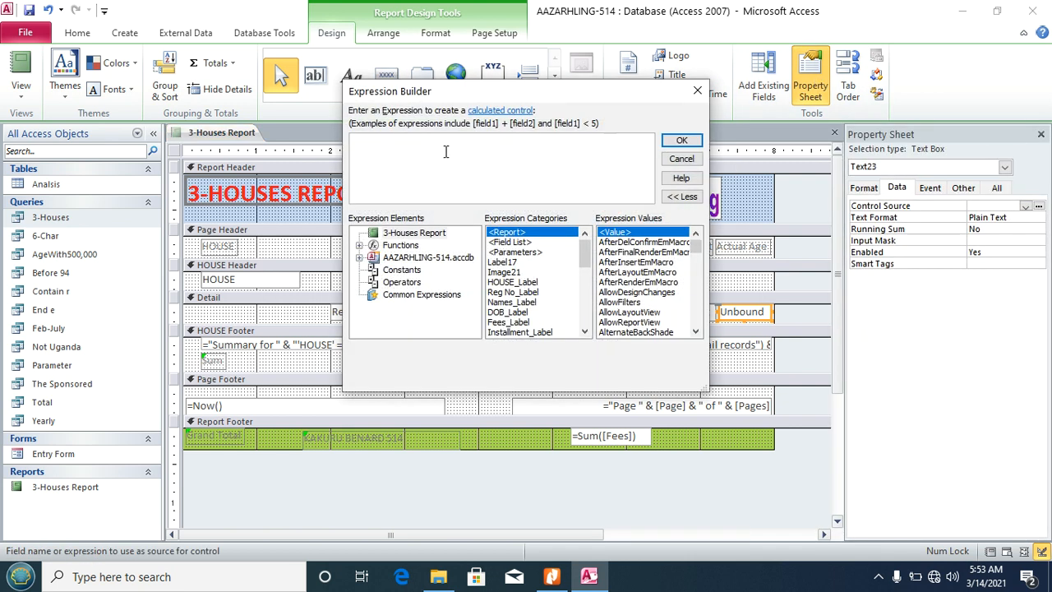
type("teD")
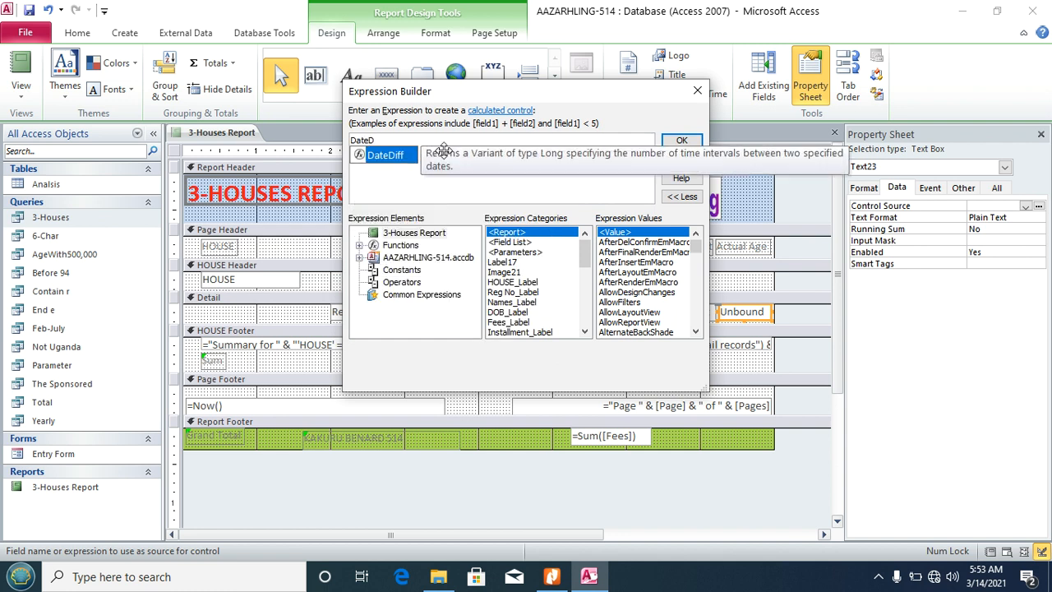
type("iff(")
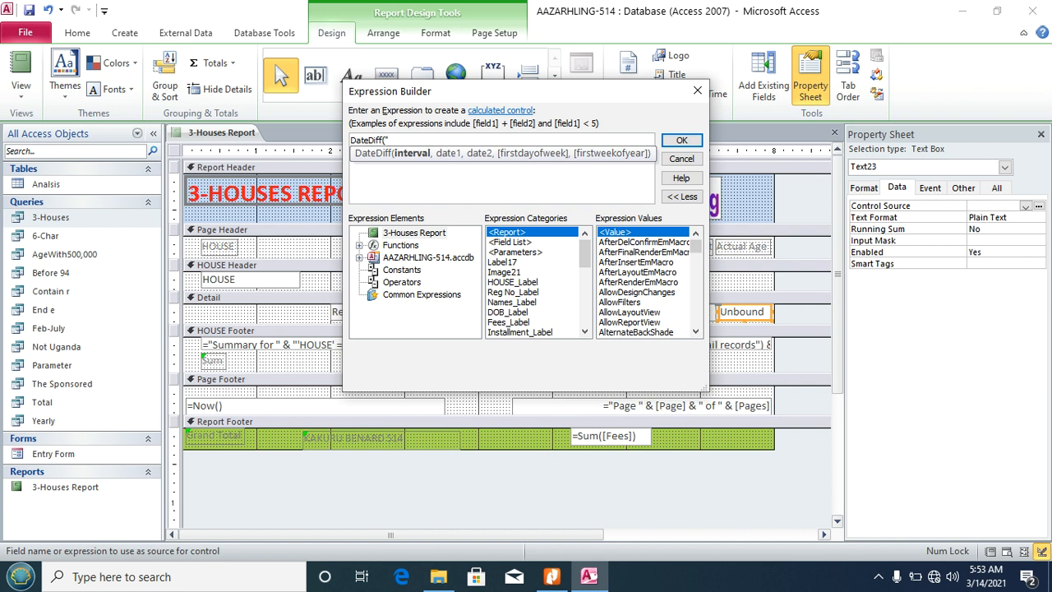
type("\"yyyy\",")
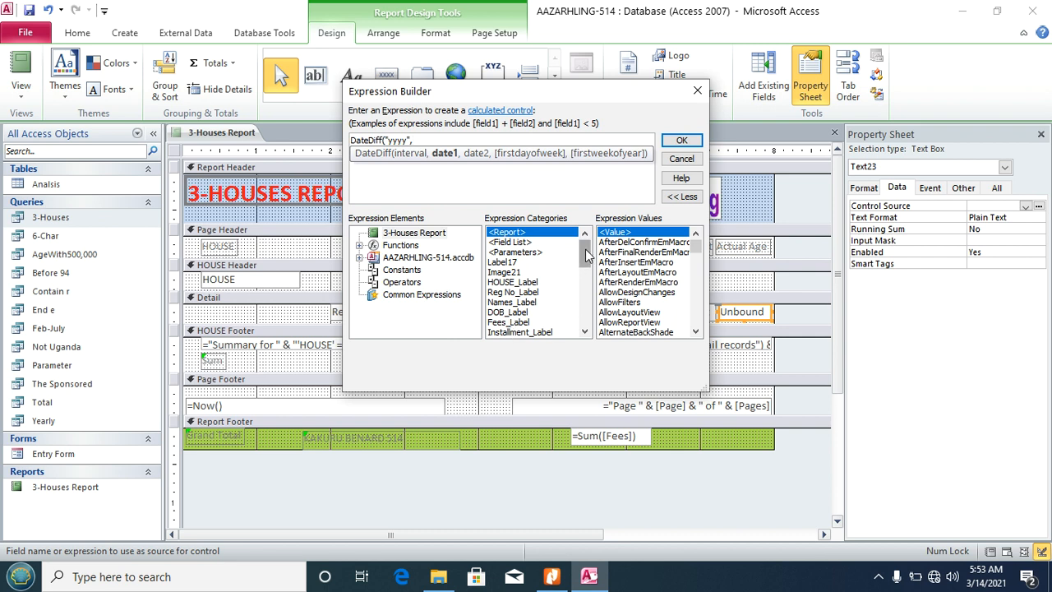
left_click_drag(587, 257, 587, 279)
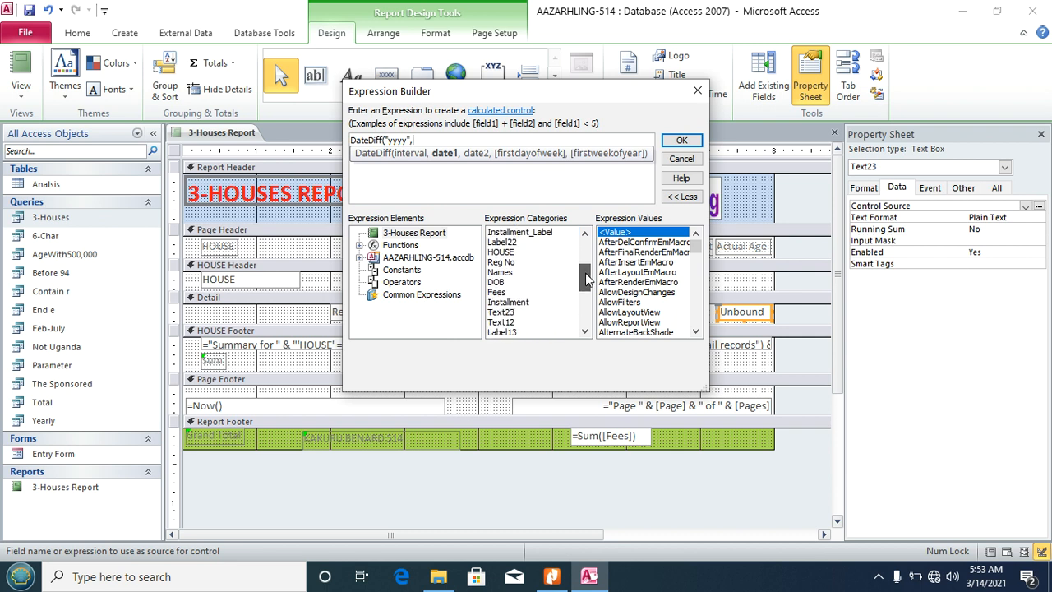
left_click(503, 283)
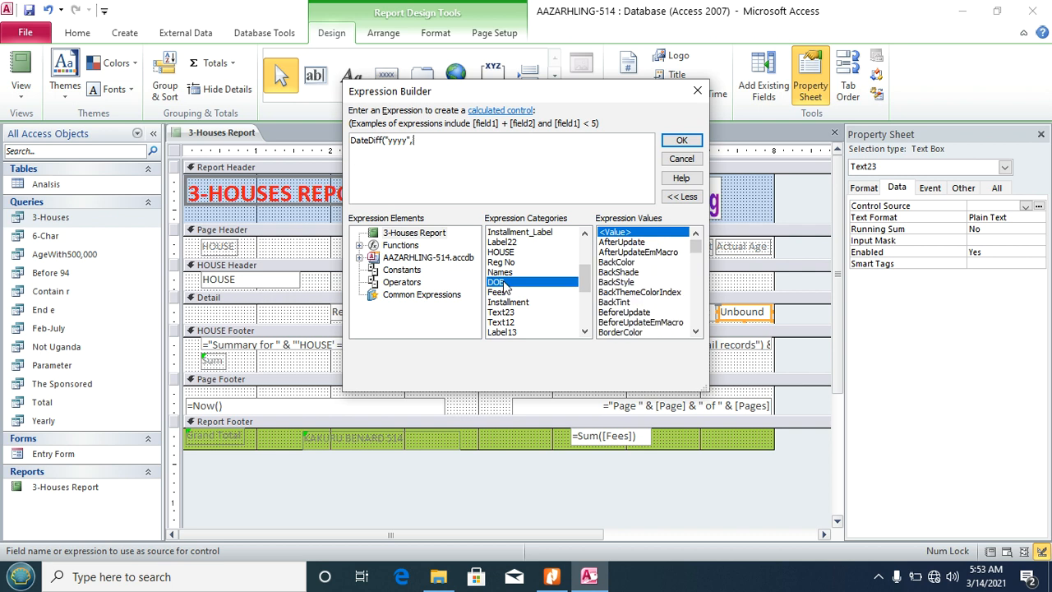
double_click(504, 285)
type(")")
type(",")
left_click(415, 297)
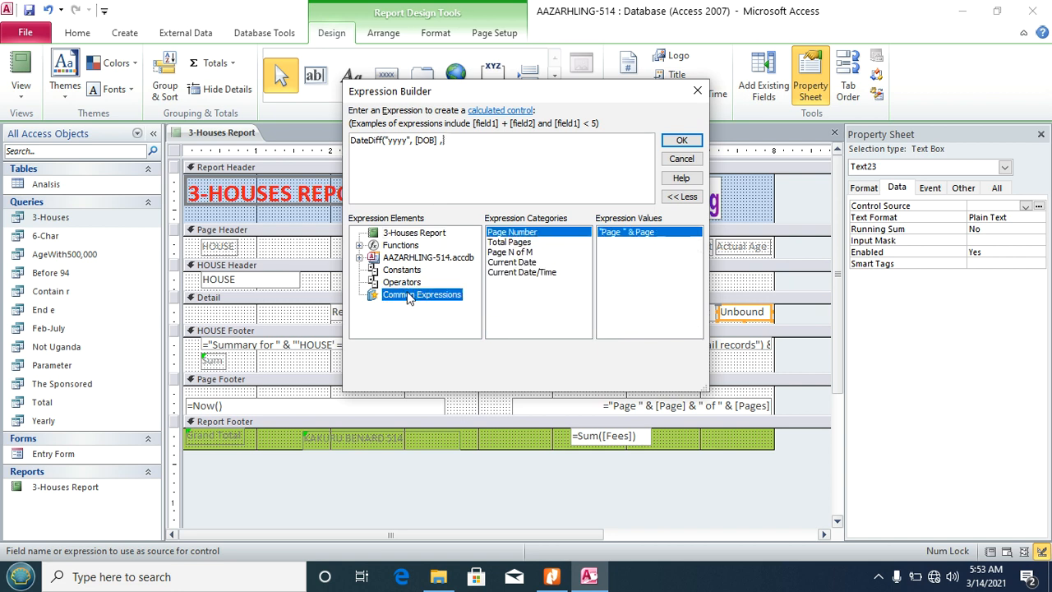
left_click(527, 263)
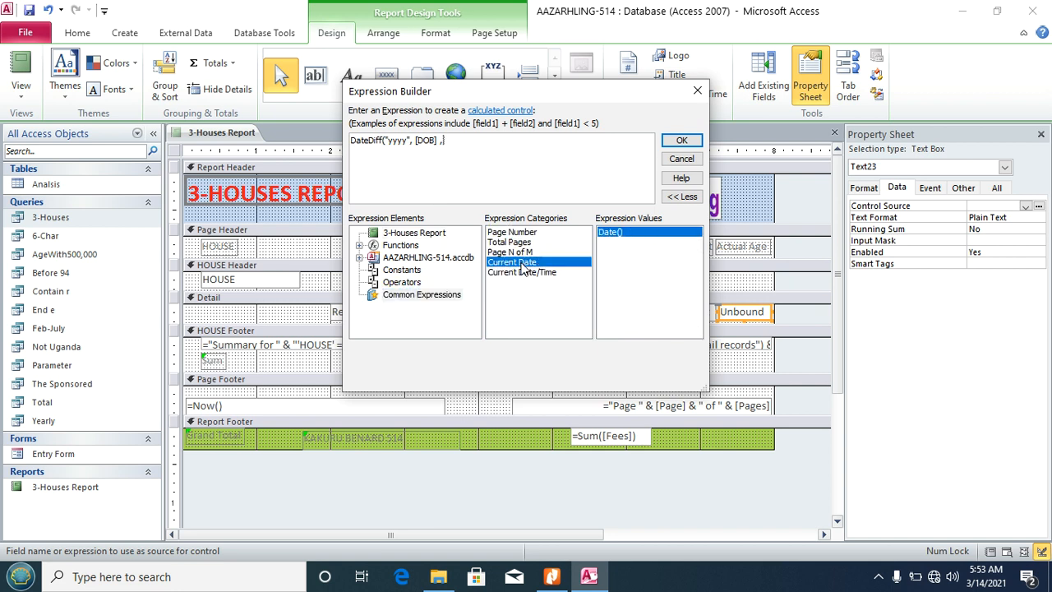
double_click(531, 264)
type(")")
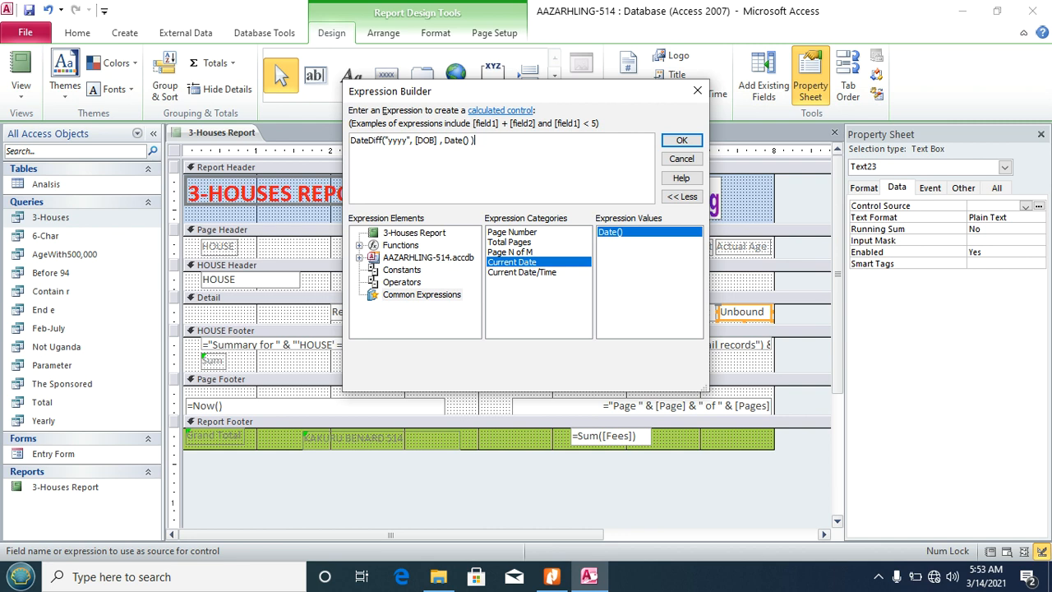
left_click(682, 141)
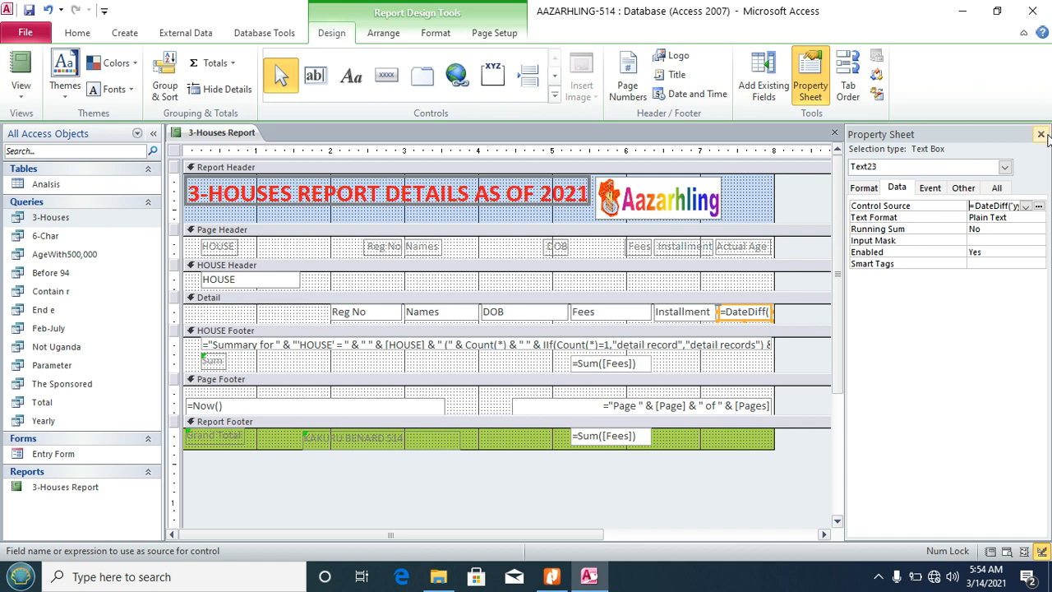
left_click(1041, 134)
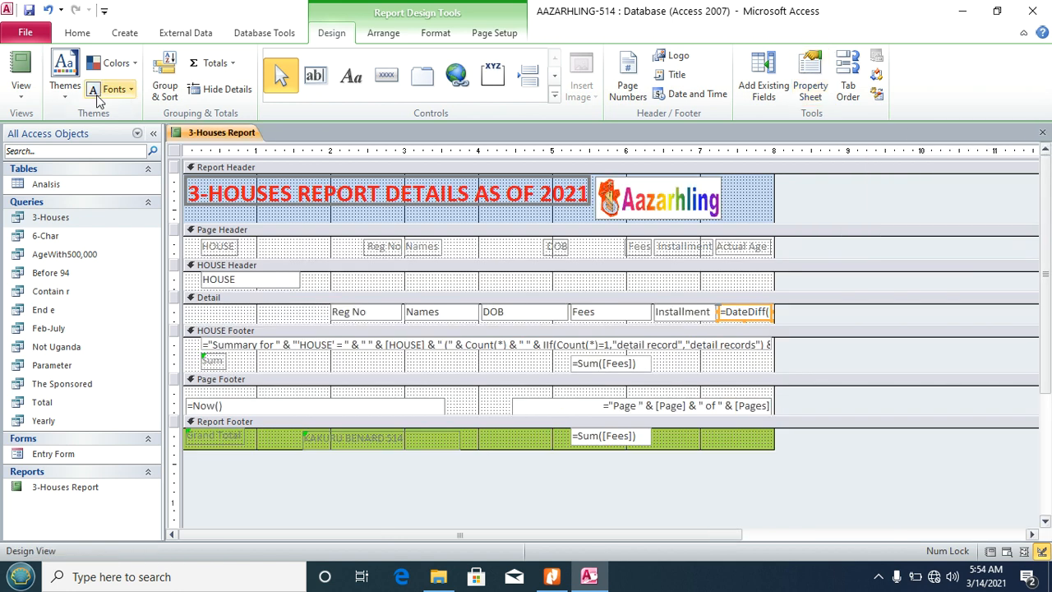
Step: Check the computed Actual Age values in Report View against the task sheet
left_click(20, 91)
left_click(62, 127)
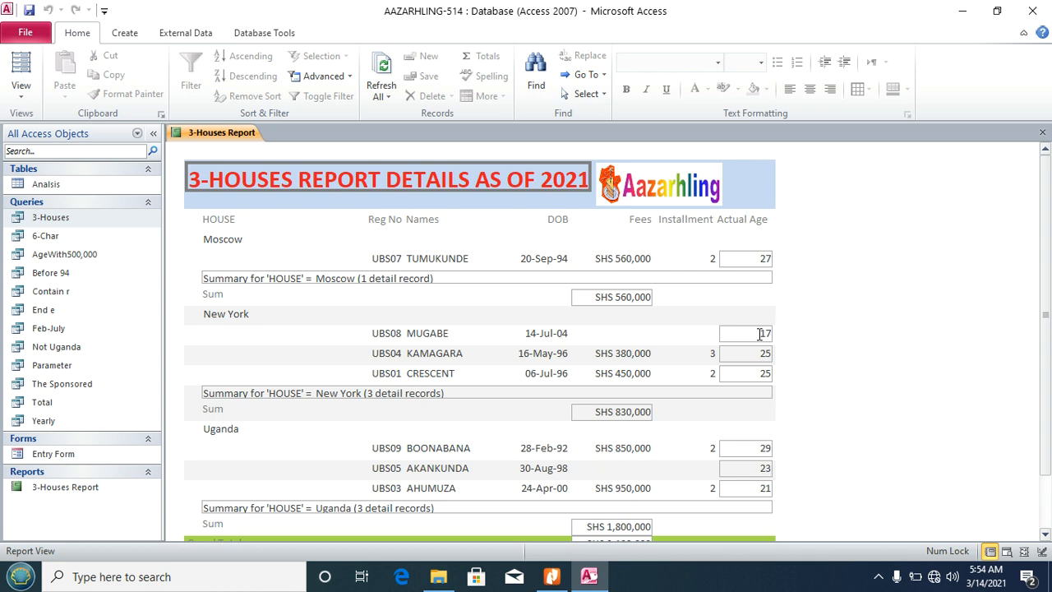
left_click(551, 576)
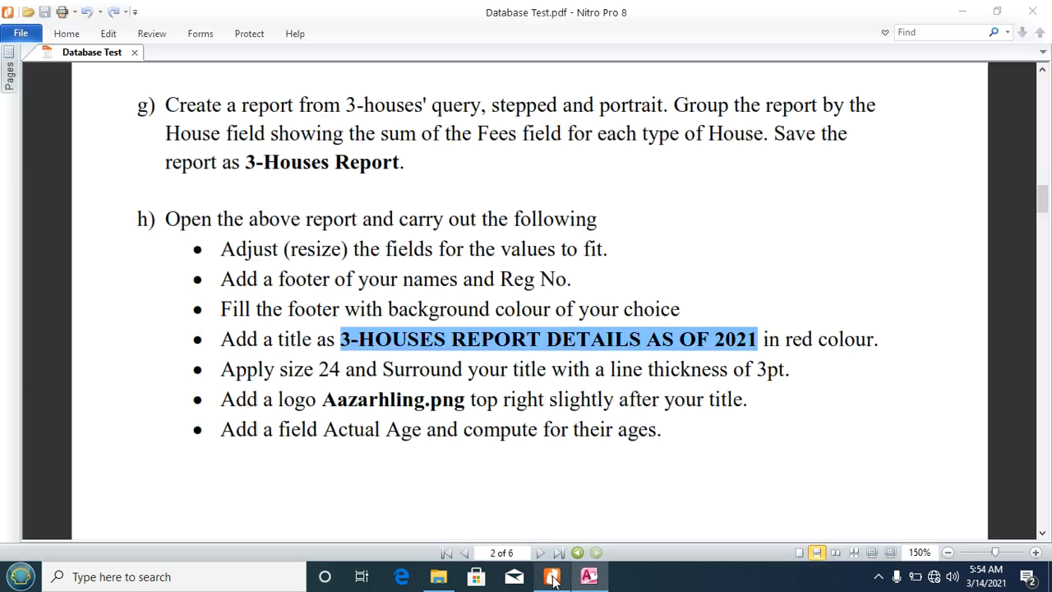
left_click(605, 442)
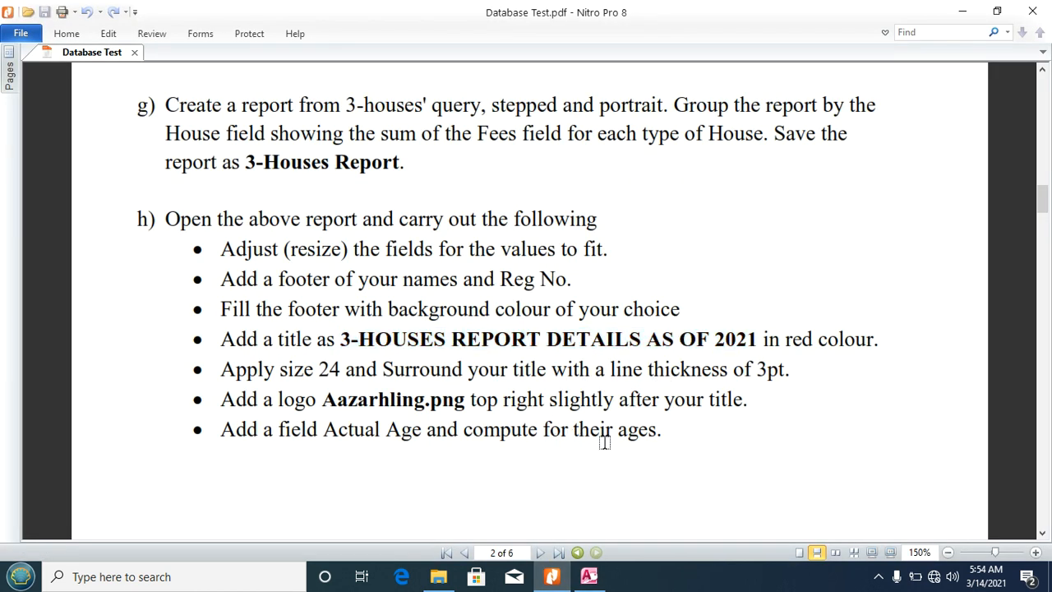
left_click(589, 576)
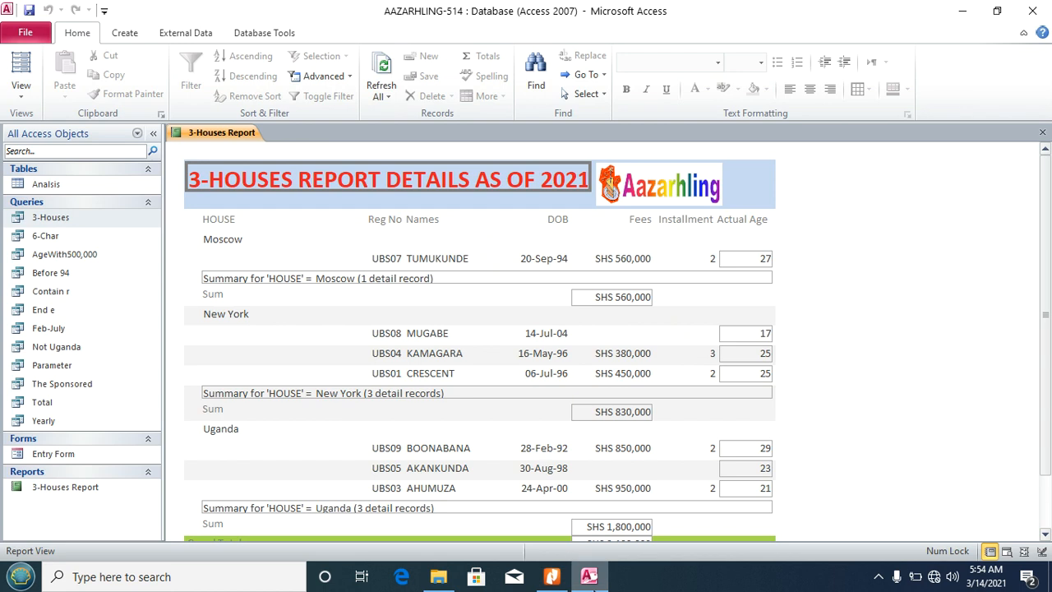
Step: Close the 3-Houses Report, Access, the PDF reader and the database folder window
left_click(1045, 133)
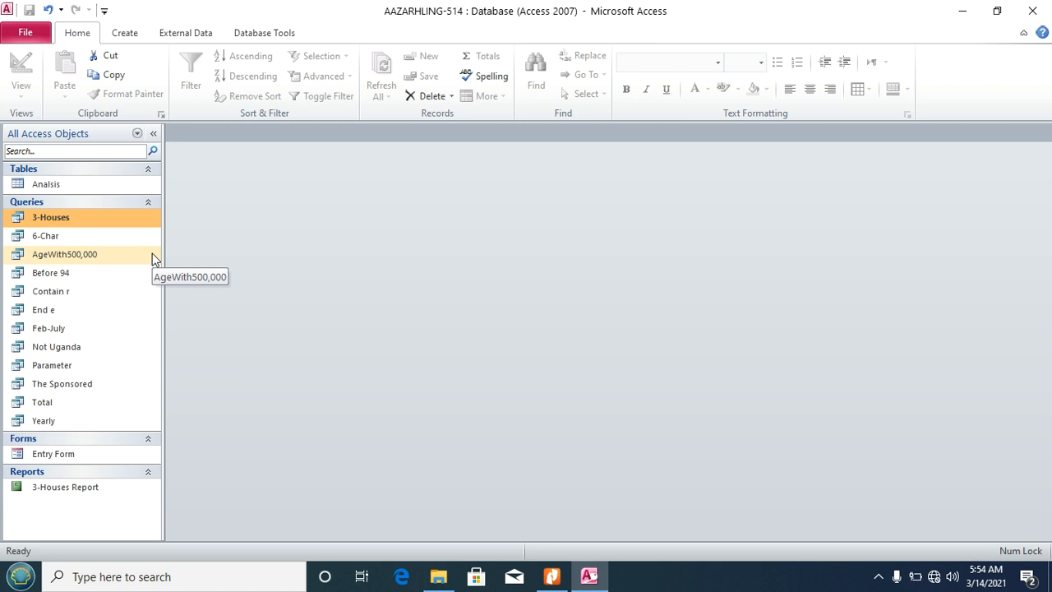
left_click(1037, 8)
left_click(1038, 10)
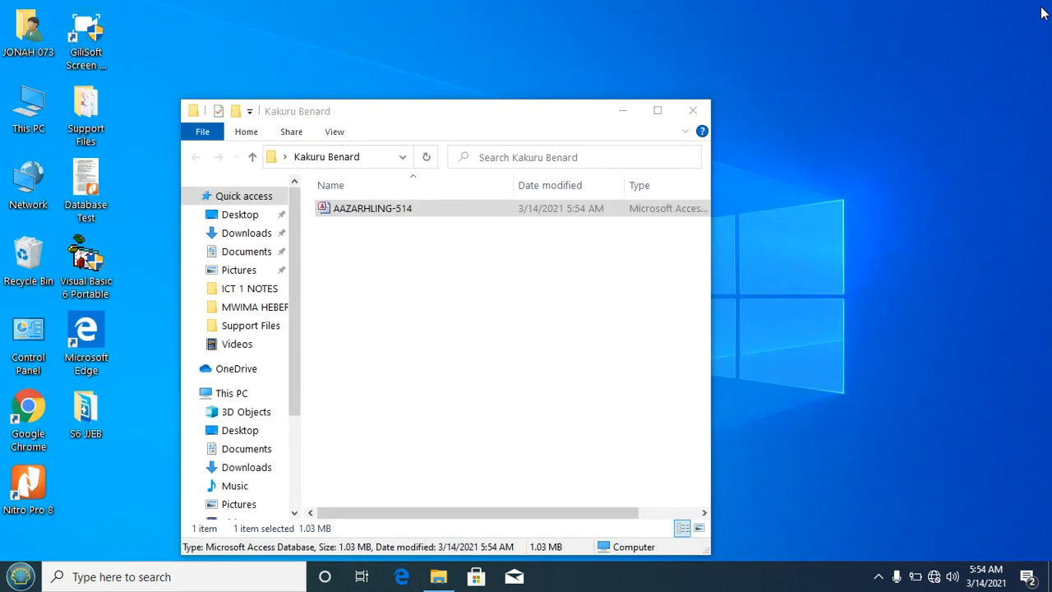
left_click(696, 110)
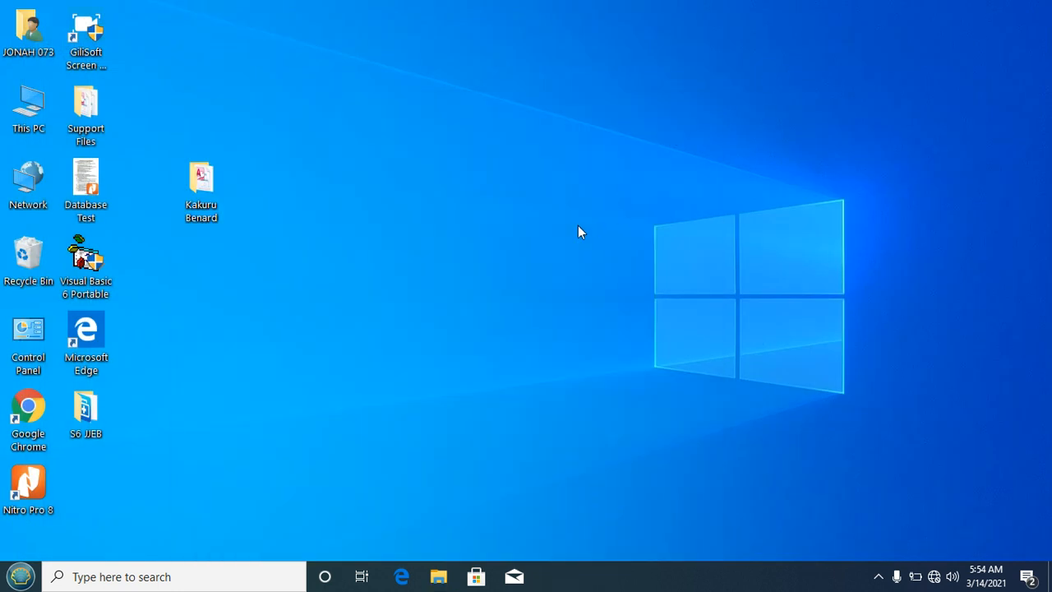